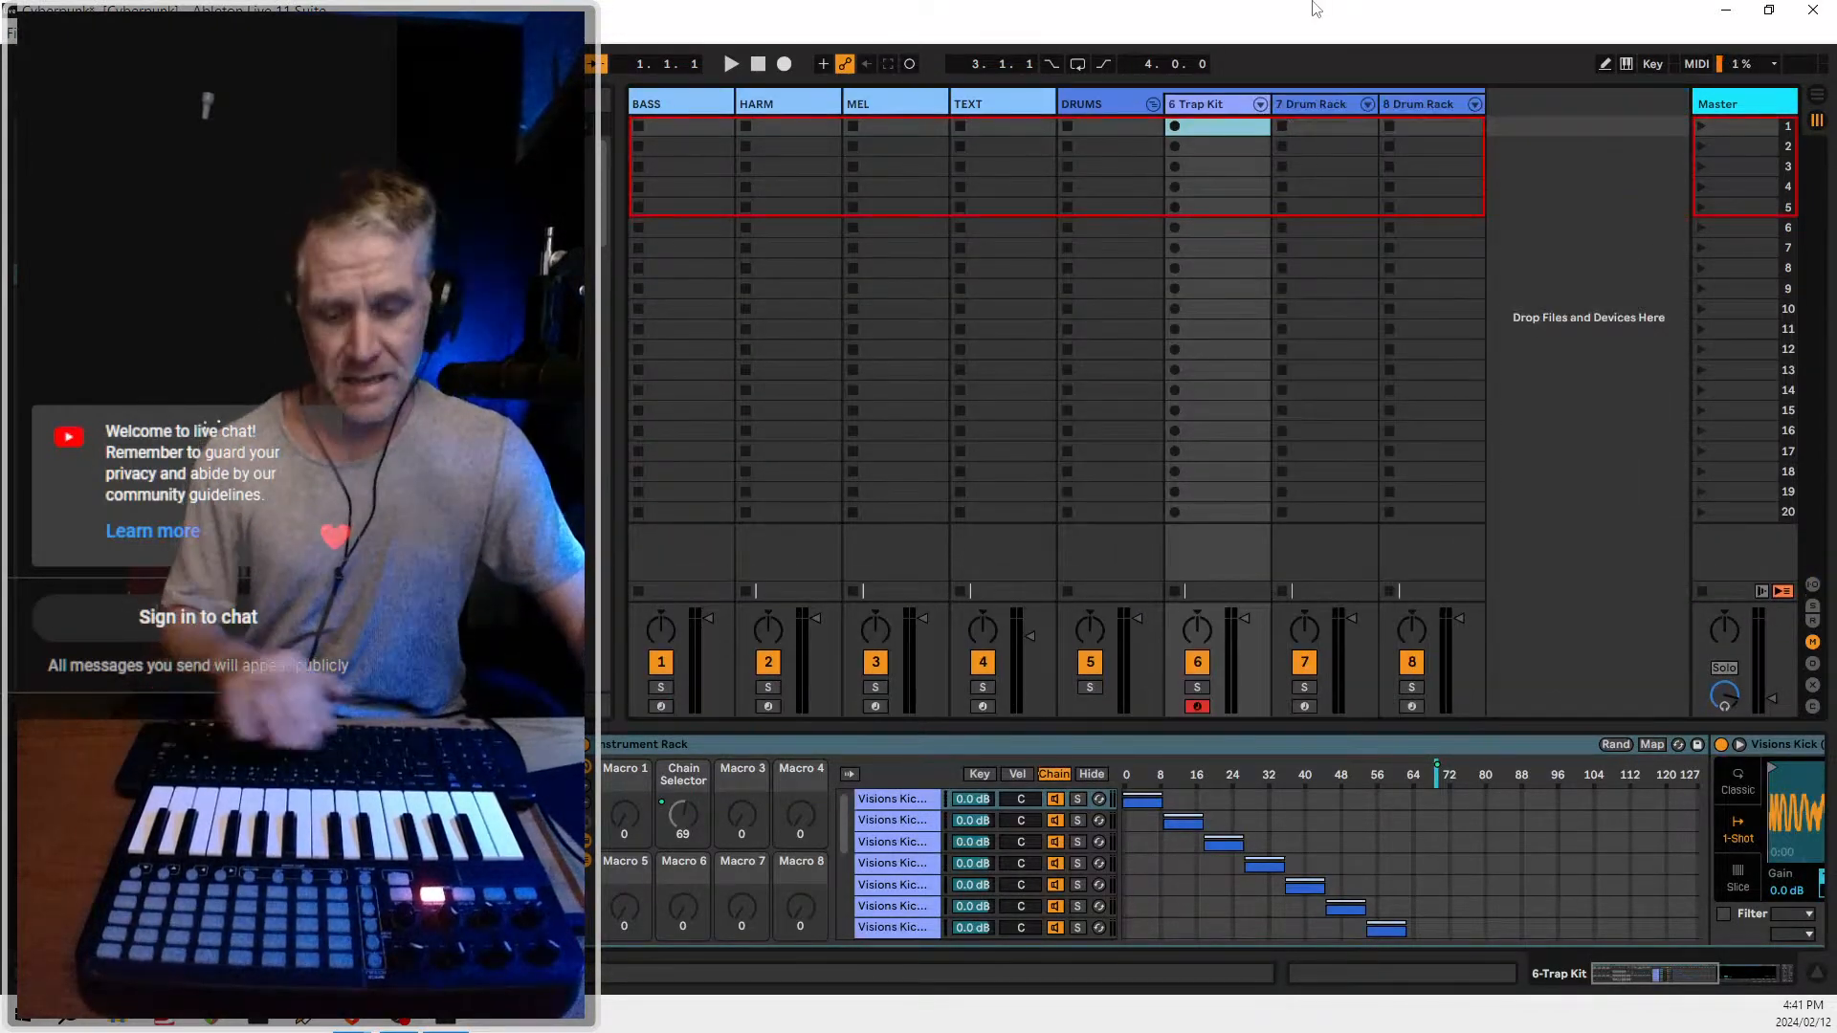
Show the Live set in full screen and lower the master volume slightly
{"action": "key", "text": "F11"}
{"action": "left_click_drag", "start_coordinate": [1770, 736], "coordinate": [1771, 735]}
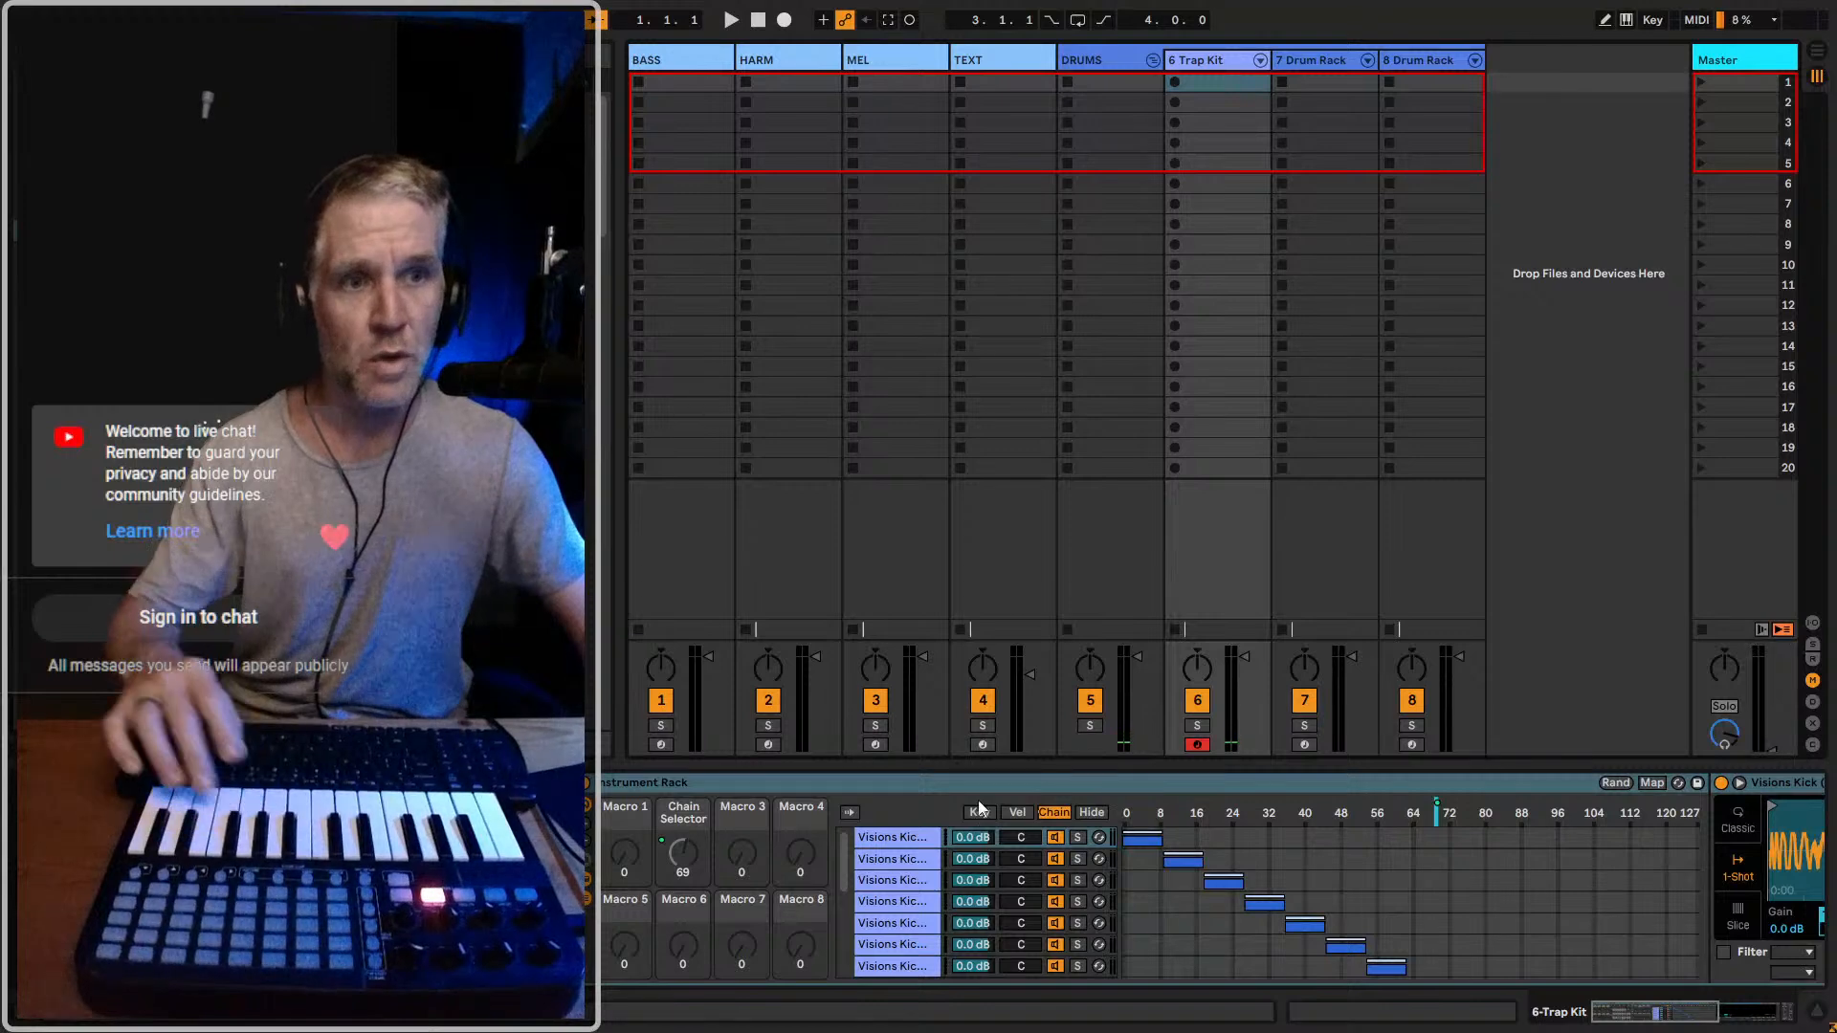
Inspect the sampler of the first kick chain in the Trap Kit's instrument rack
{"action": "left_click", "coordinate": [903, 836]}
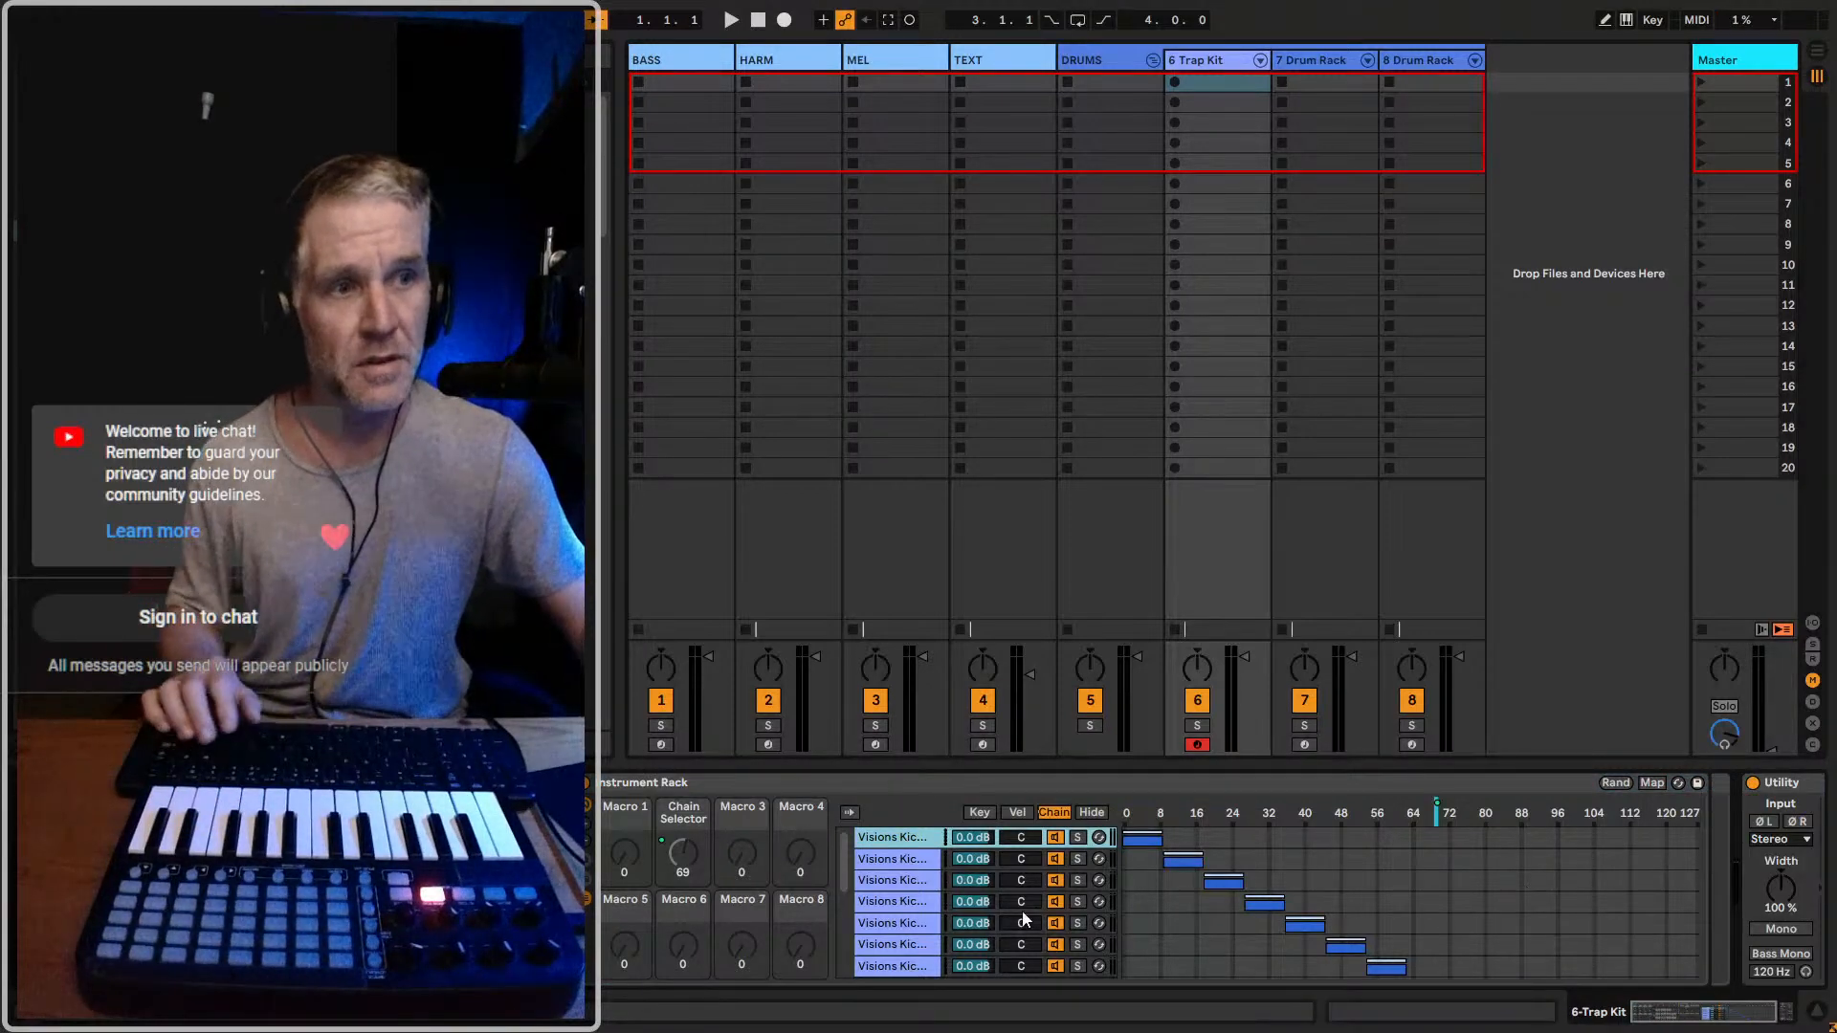
{"action": "left_click", "coordinate": [882, 840]}
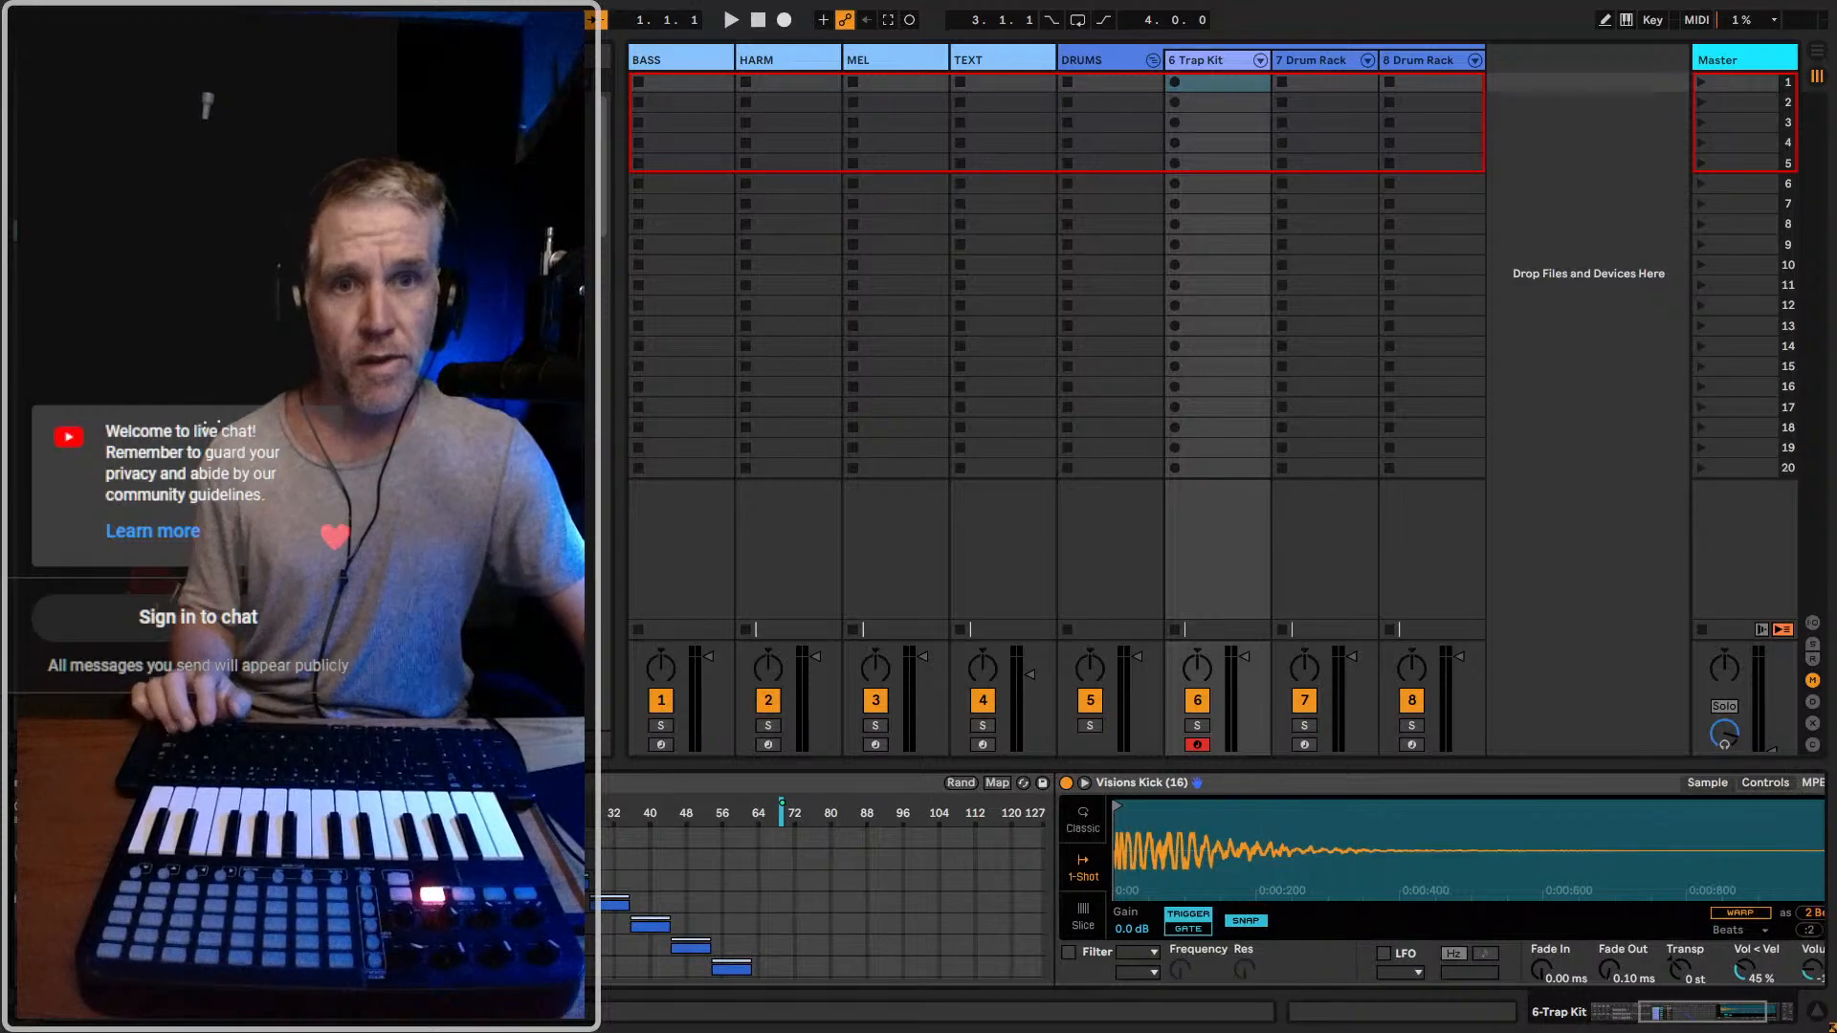
{"action": "scroll", "coordinate": [1205, 880], "scroll_direction": "left", "scroll_amount": 5}
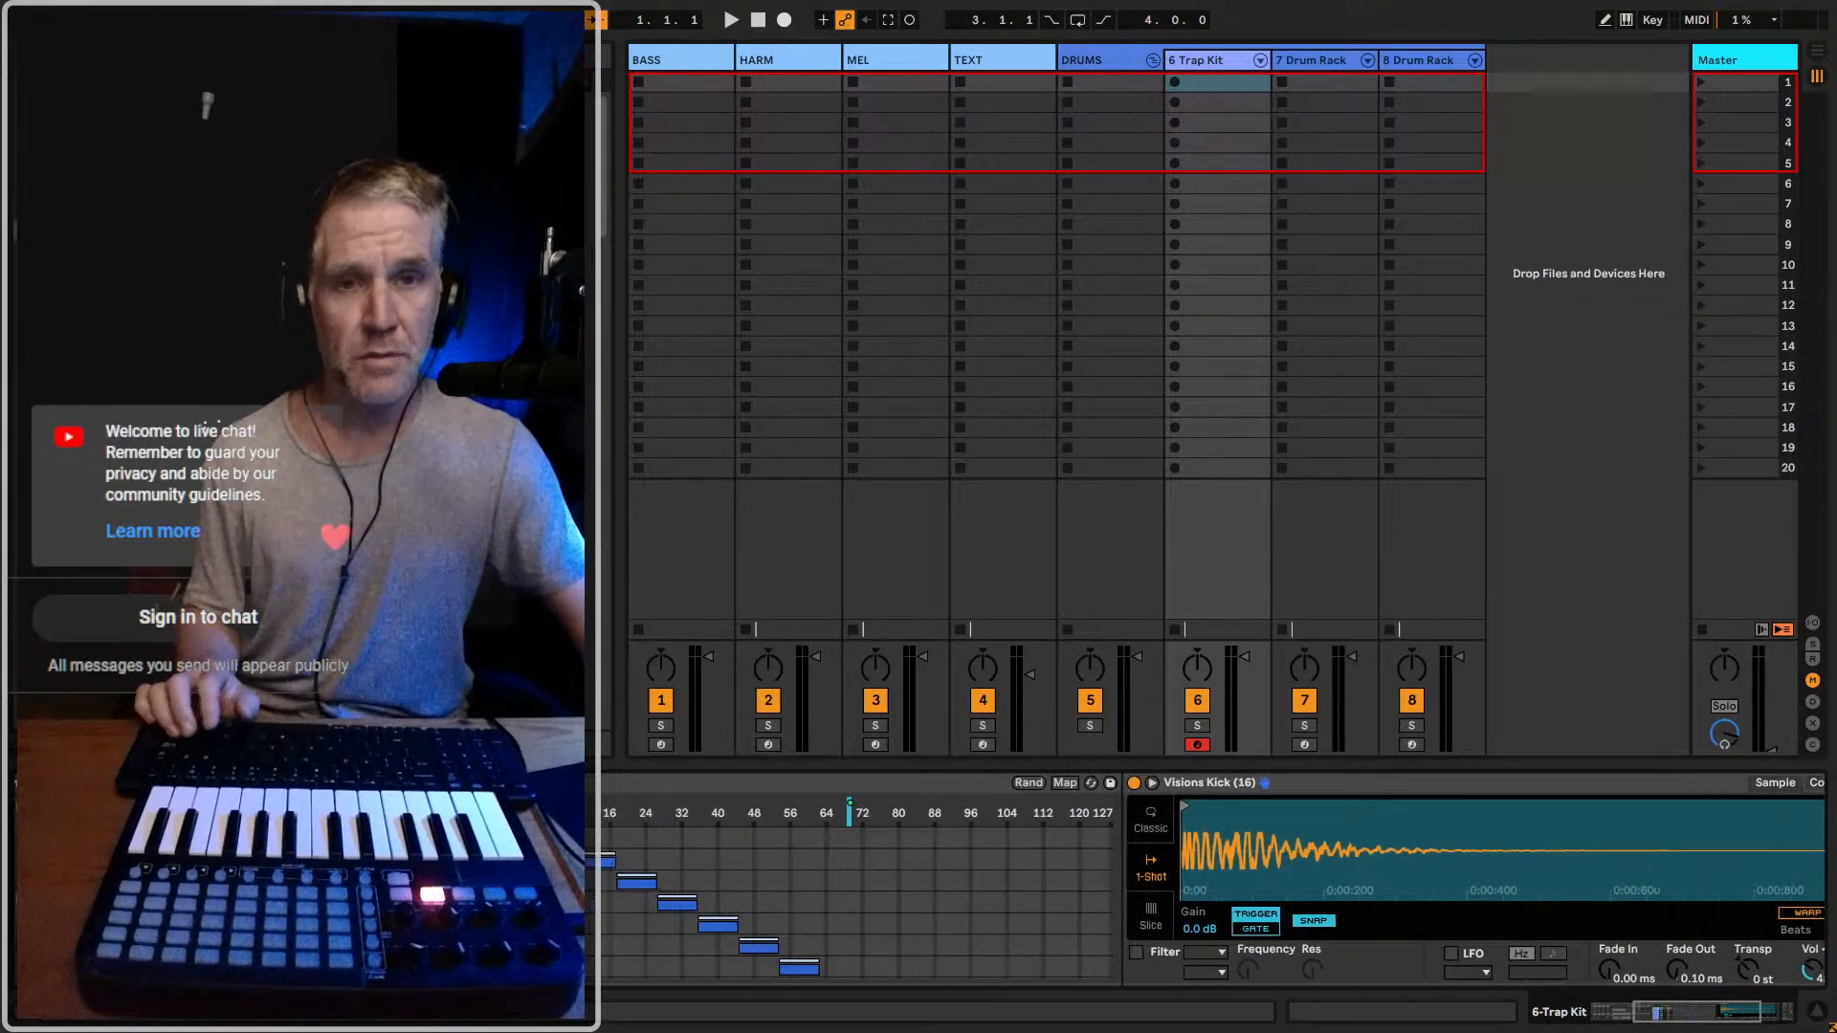
{"action": "mouse_move", "coordinate": [1081, 855]}
{"action": "left_mouse_down"}
{"action": "mouse_move", "coordinate": [949, 880]}
{"action": "mouse_move", "coordinate": [1058, 880]}
{"action": "left_mouse_up"}
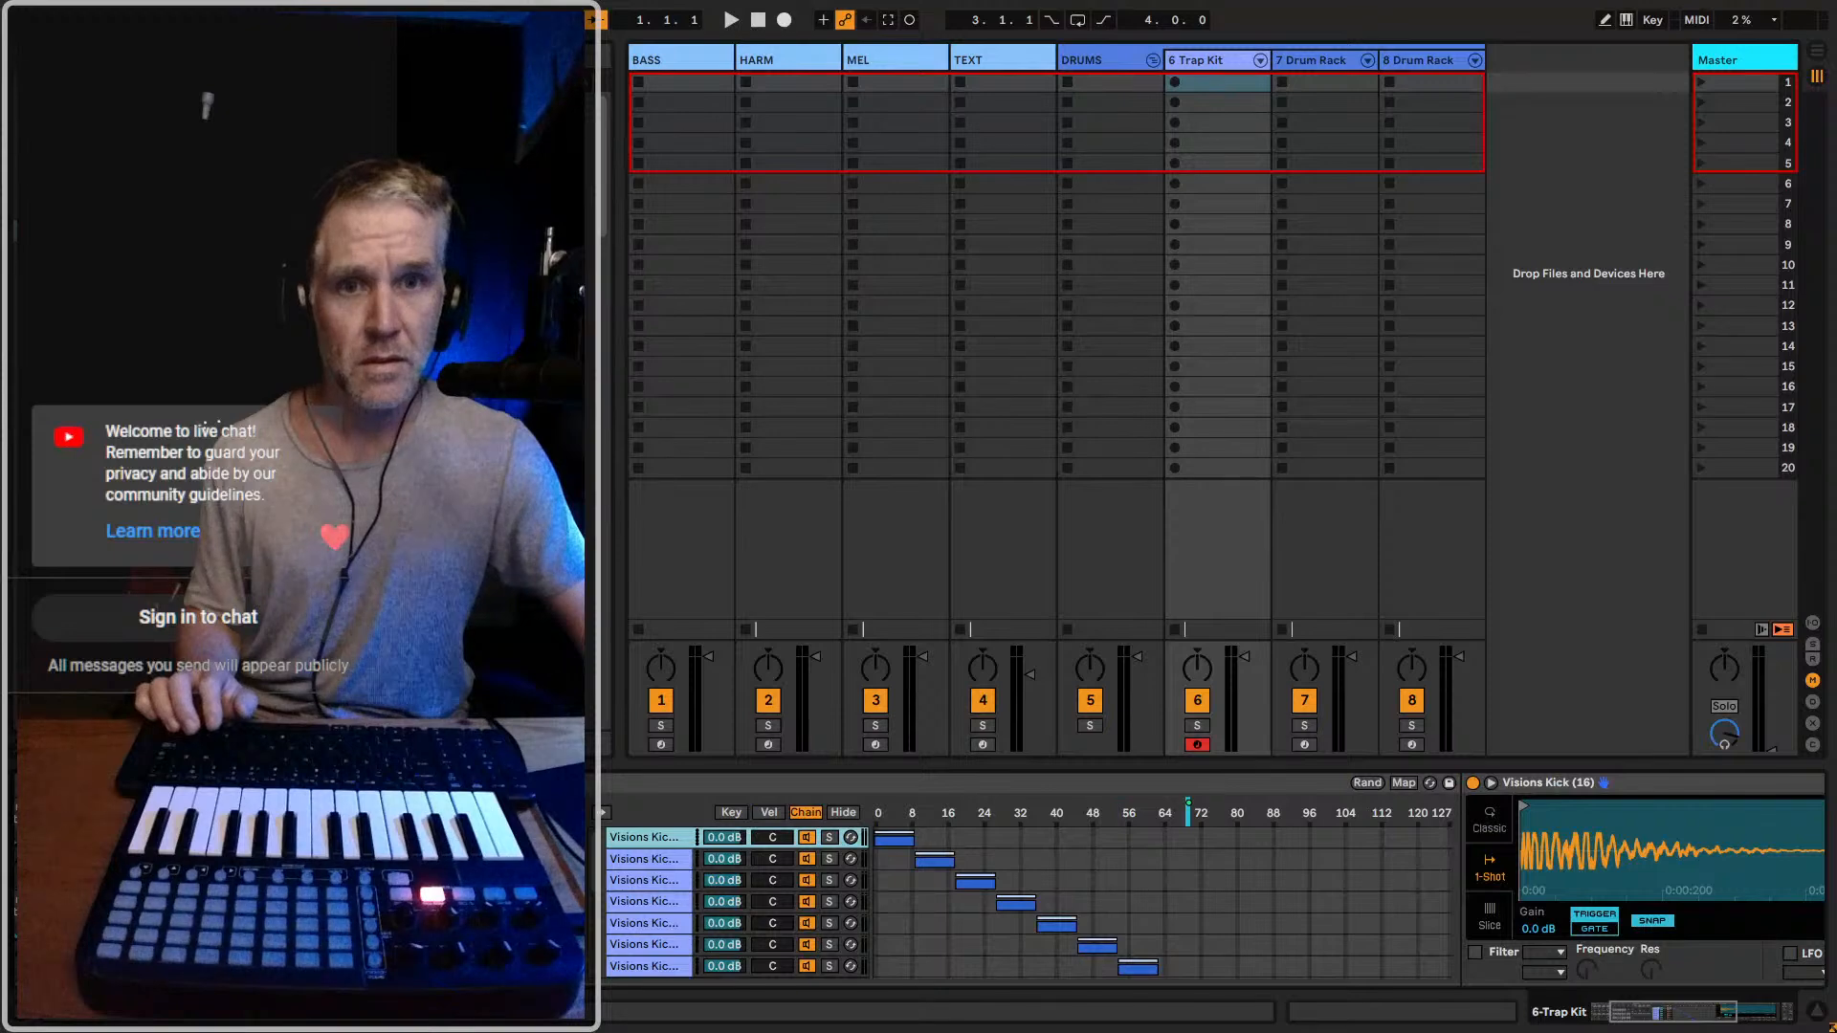
Show the Trap Kit's clap rack and open the sampler of its first chain
{"action": "left_click", "coordinate": [240, 923]}
{"action": "double_click", "coordinate": [646, 838]}
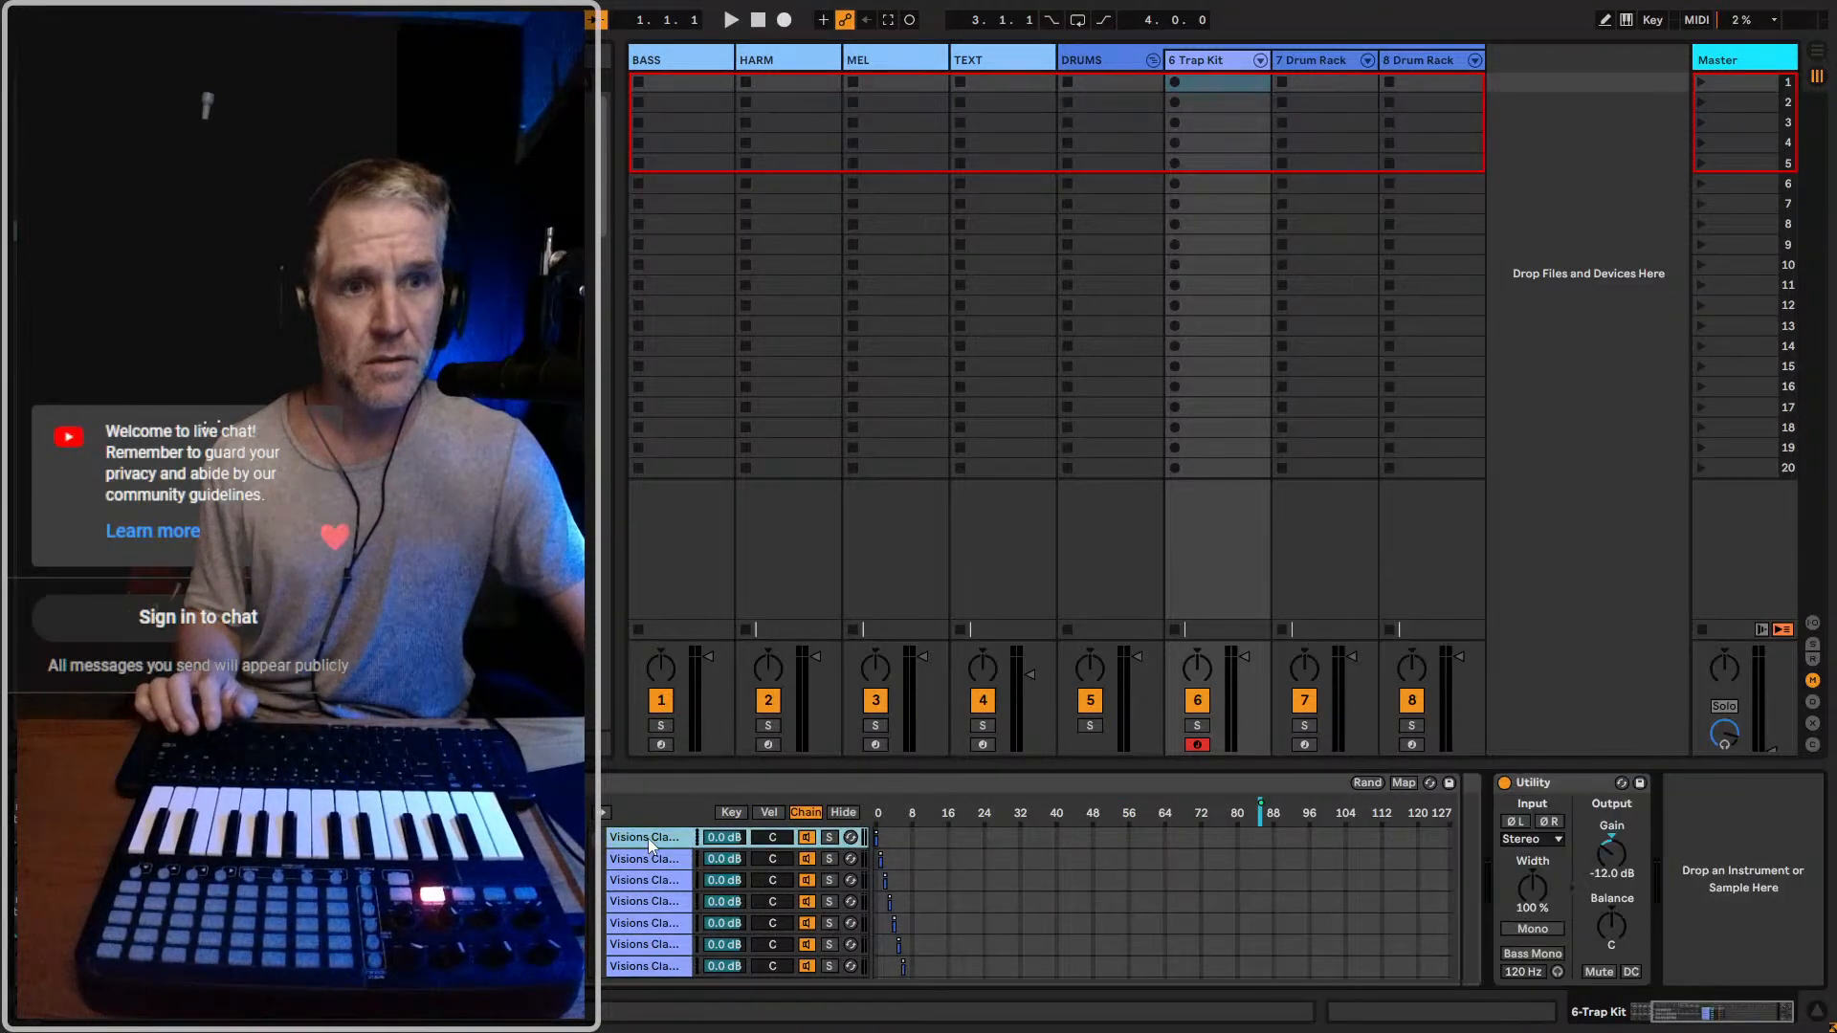
{"action": "double_click", "coordinate": [652, 835]}
{"action": "left_click_drag", "start_coordinate": [1317, 844], "coordinate": [910, 851]}
{"action": "left_click", "coordinate": [239, 859]}
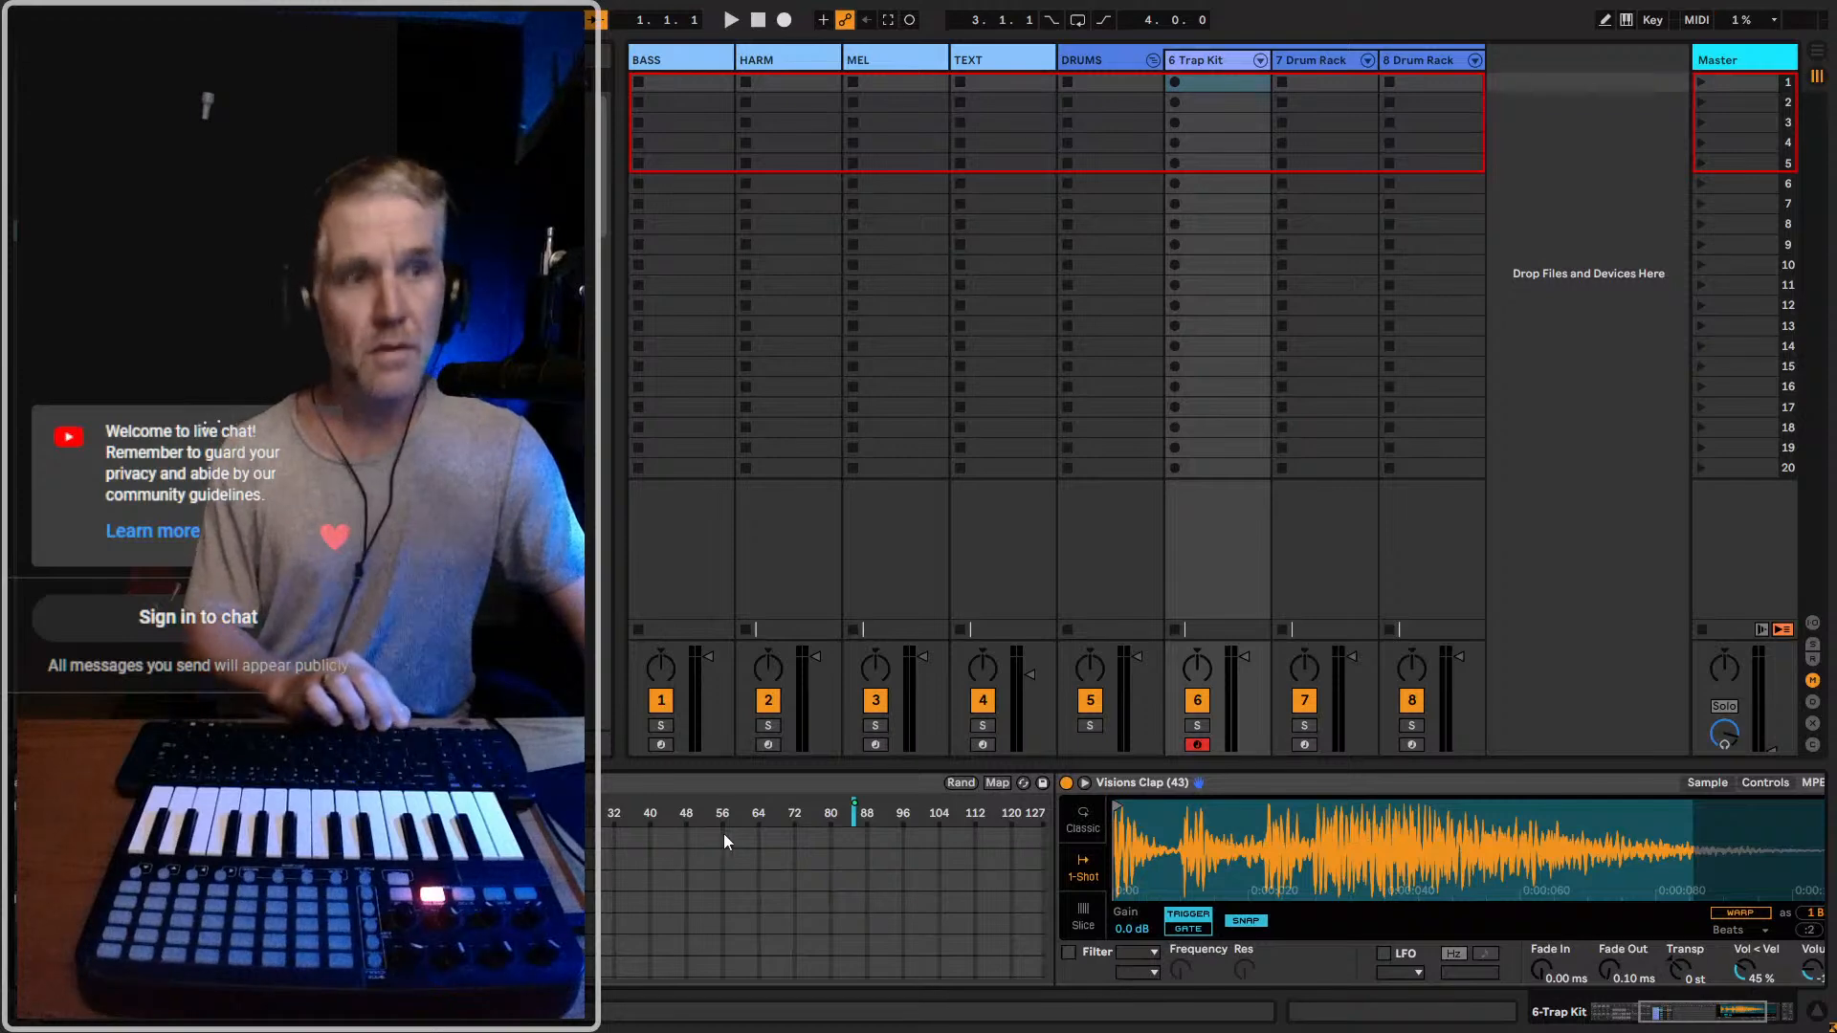
Step down through the clap chains one by one to examine each sample's waveform and sampler settings
{"action": "key", "text": "Down"}
{"action": "key", "text": "Down"}
{"action": "key", "text": "Down"}
{"action": "key", "text": "Down"}
{"action": "key", "text": "Down"}
{"action": "key", "text": "Down"}
{"action": "key", "text": "Down"}
{"action": "key", "text": "Down"}
{"action": "key", "text": "Down"}
{"action": "key", "text": "Down"}
{"action": "key", "text": "Down"}
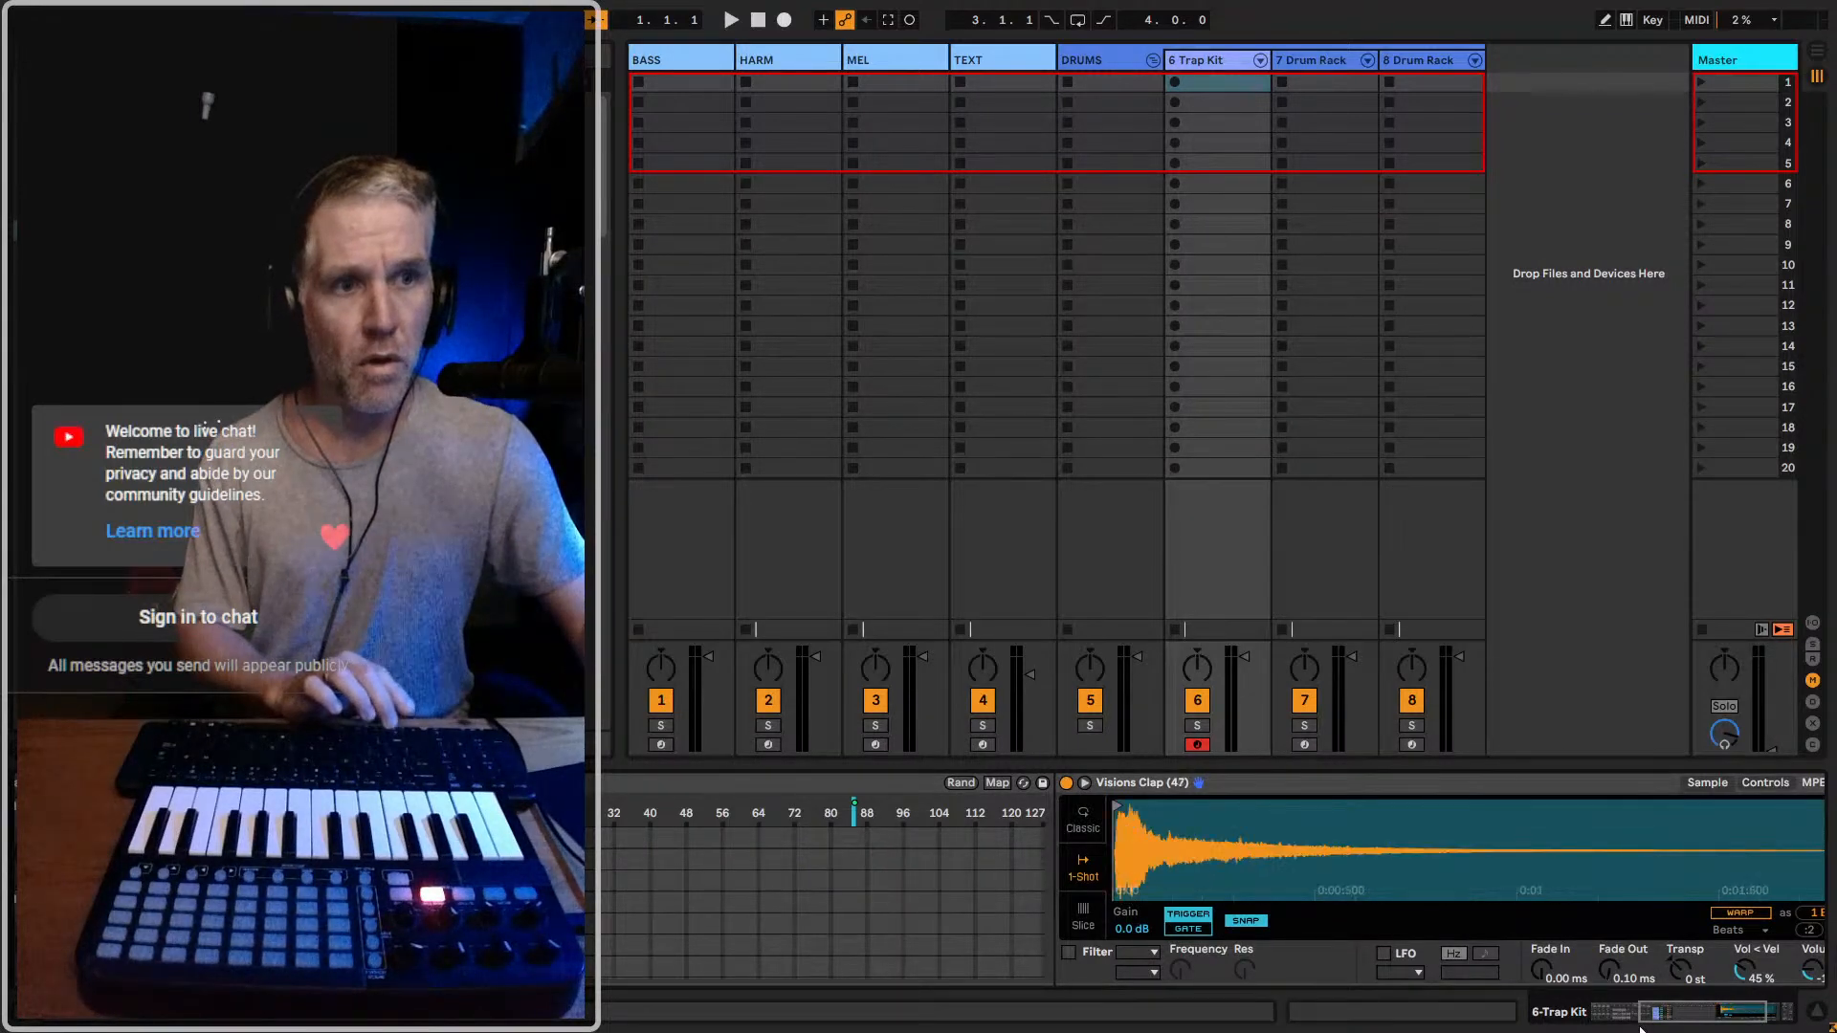
{"action": "key", "text": "Down"}
{"action": "key", "text": "Down"}
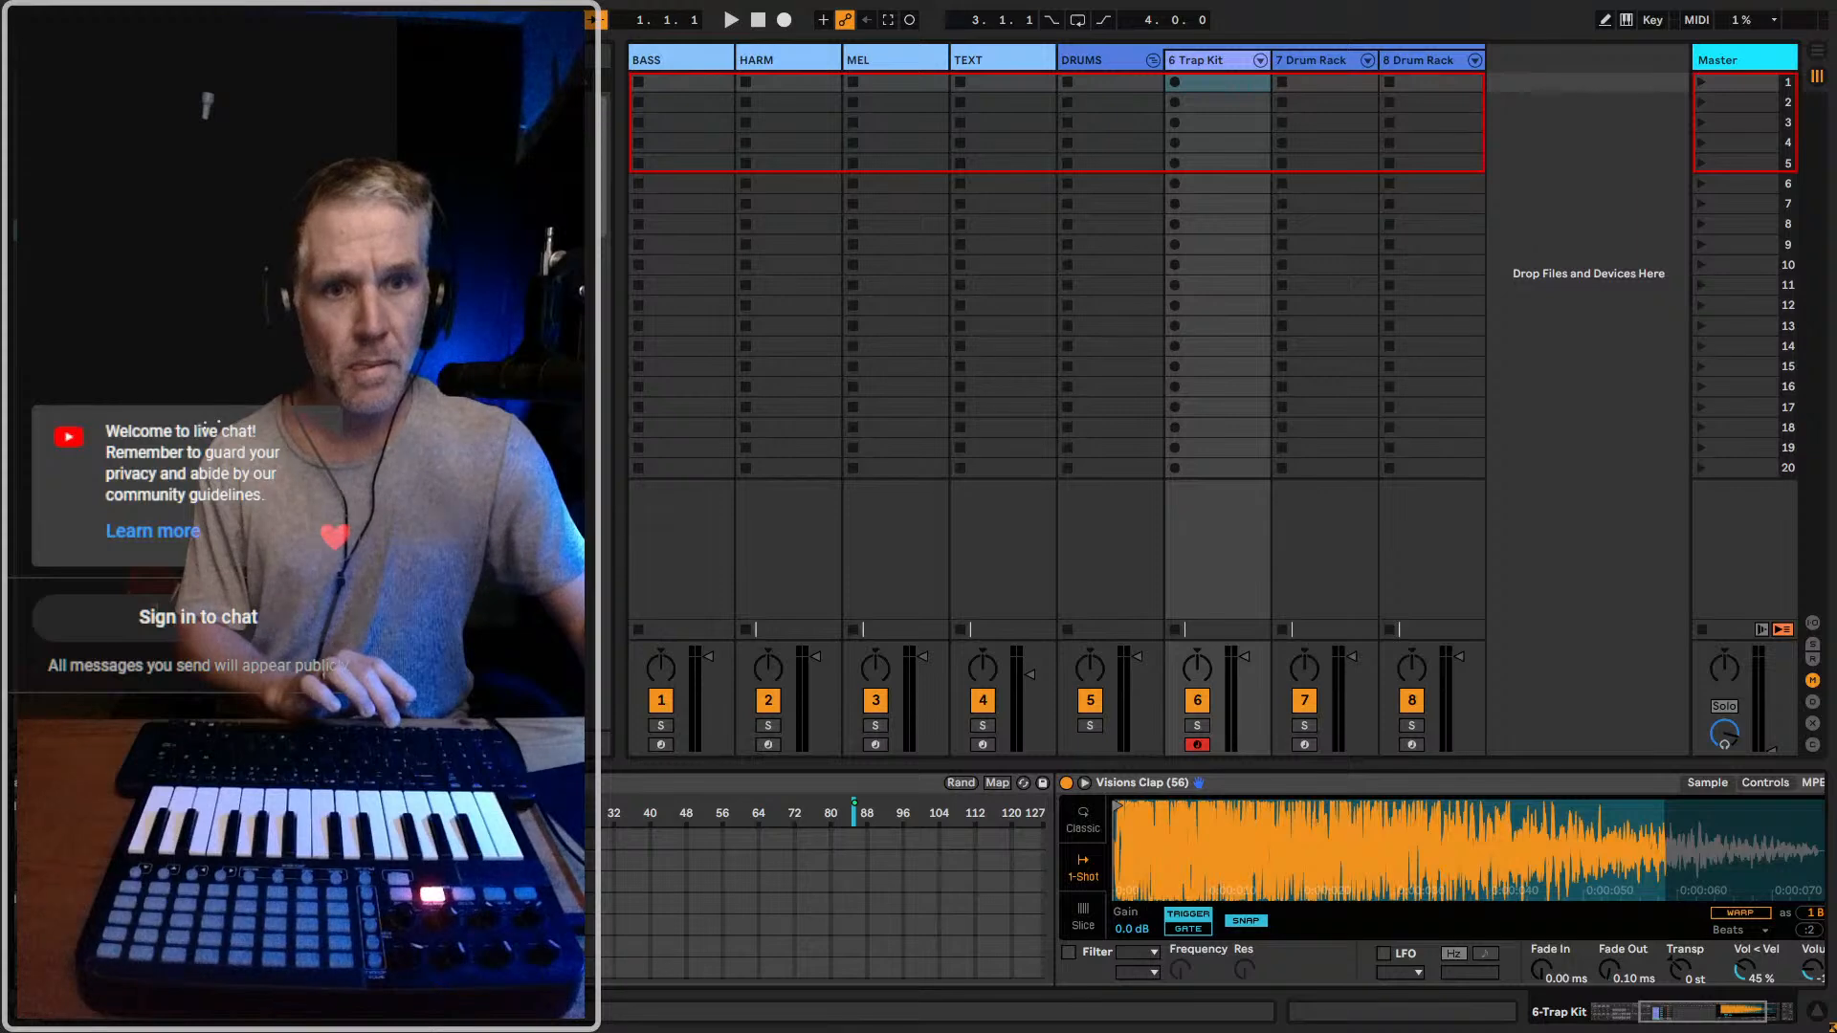
{"action": "left_click", "coordinate": [1733, 1020]}
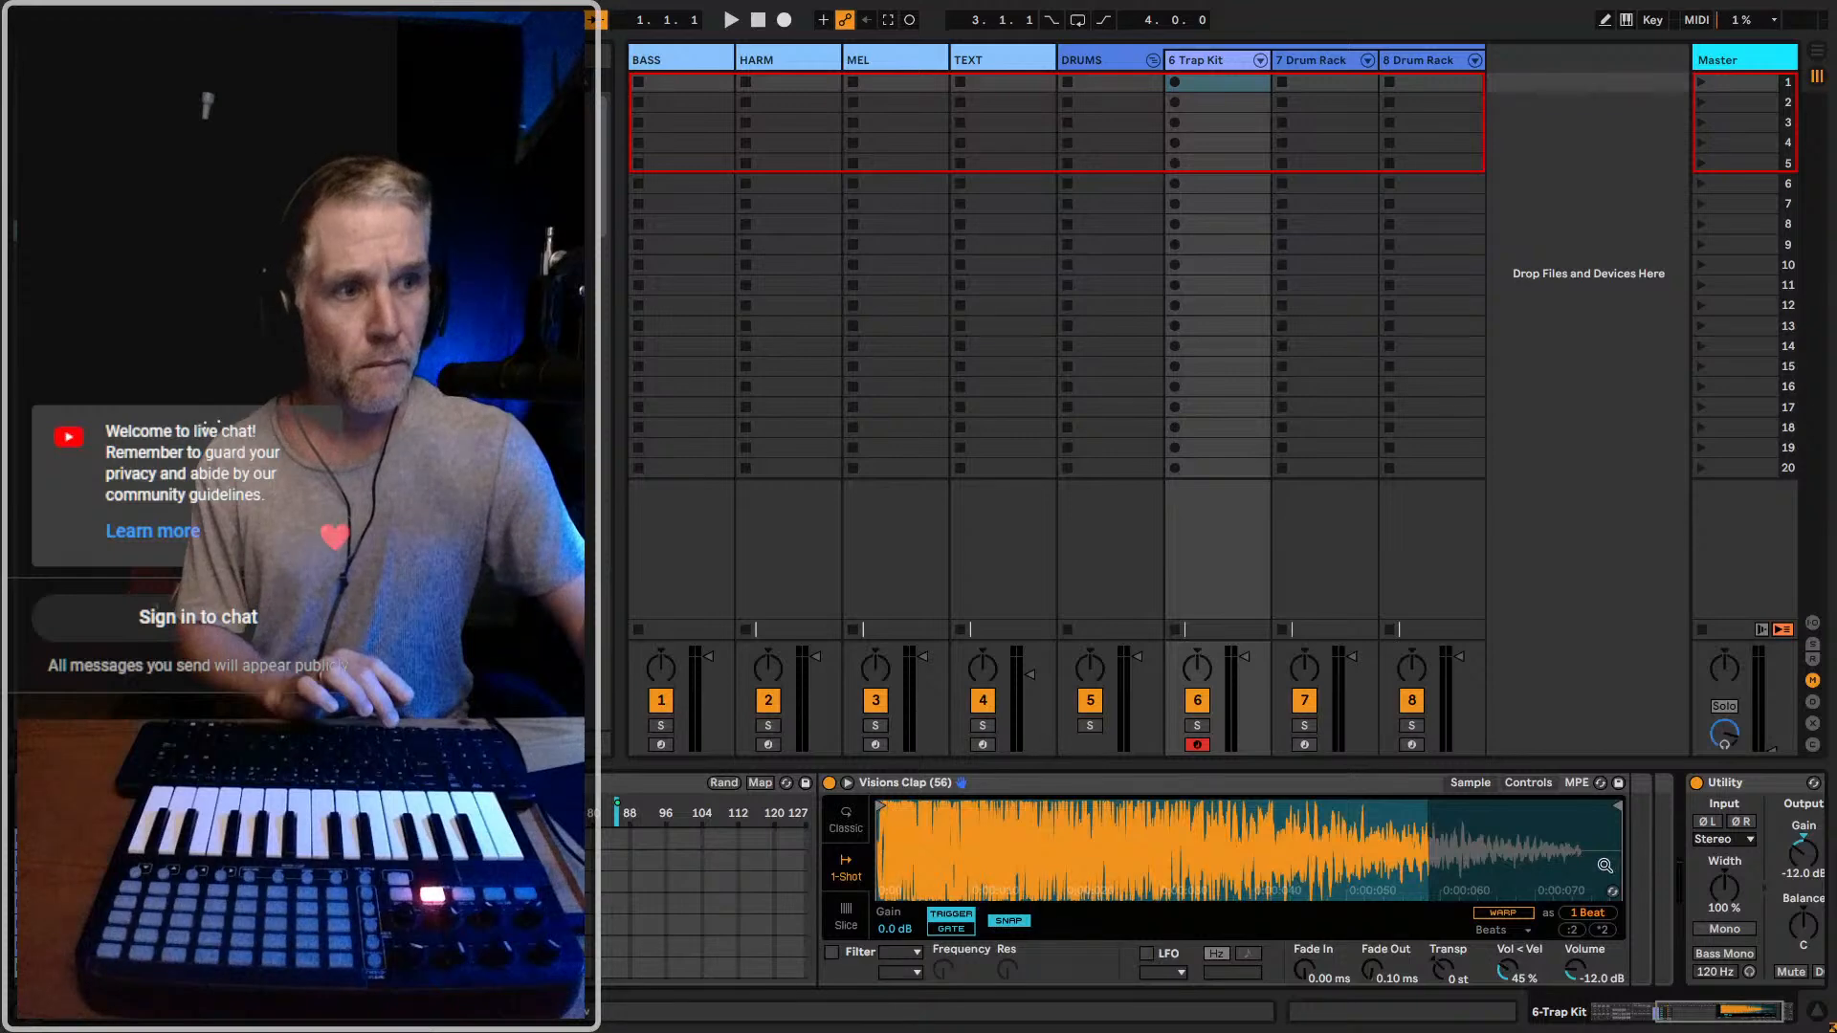
{"action": "key", "text": "Down"}
{"action": "key", "text": "Down"}
{"action": "key", "text": "Down"}
{"action": "key", "text": "Down"}
{"action": "key", "text": "Down"}
{"action": "key", "text": "Down"}
{"action": "key", "text": "Down"}
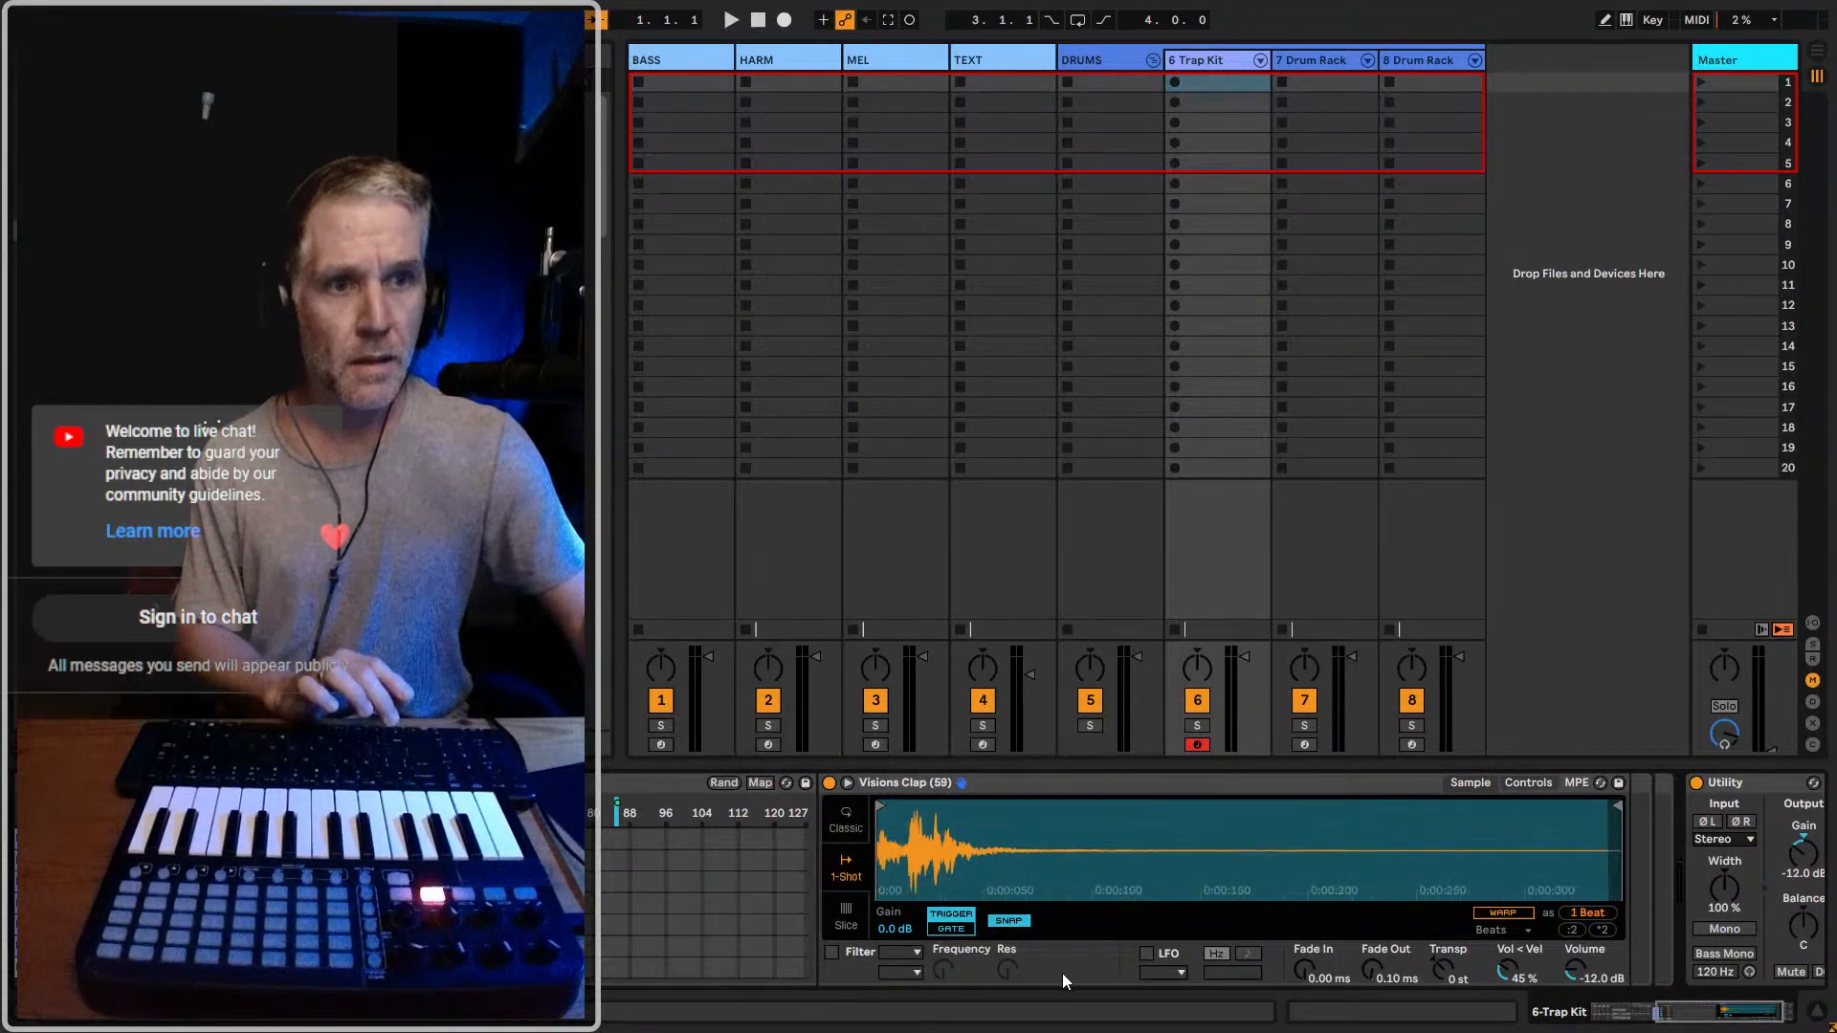
{"action": "key", "text": "Down"}
{"action": "key", "text": "Down"}
{"action": "key", "text": "Down"}
{"action": "key", "text": "Down"}
{"action": "key", "text": "Down"}
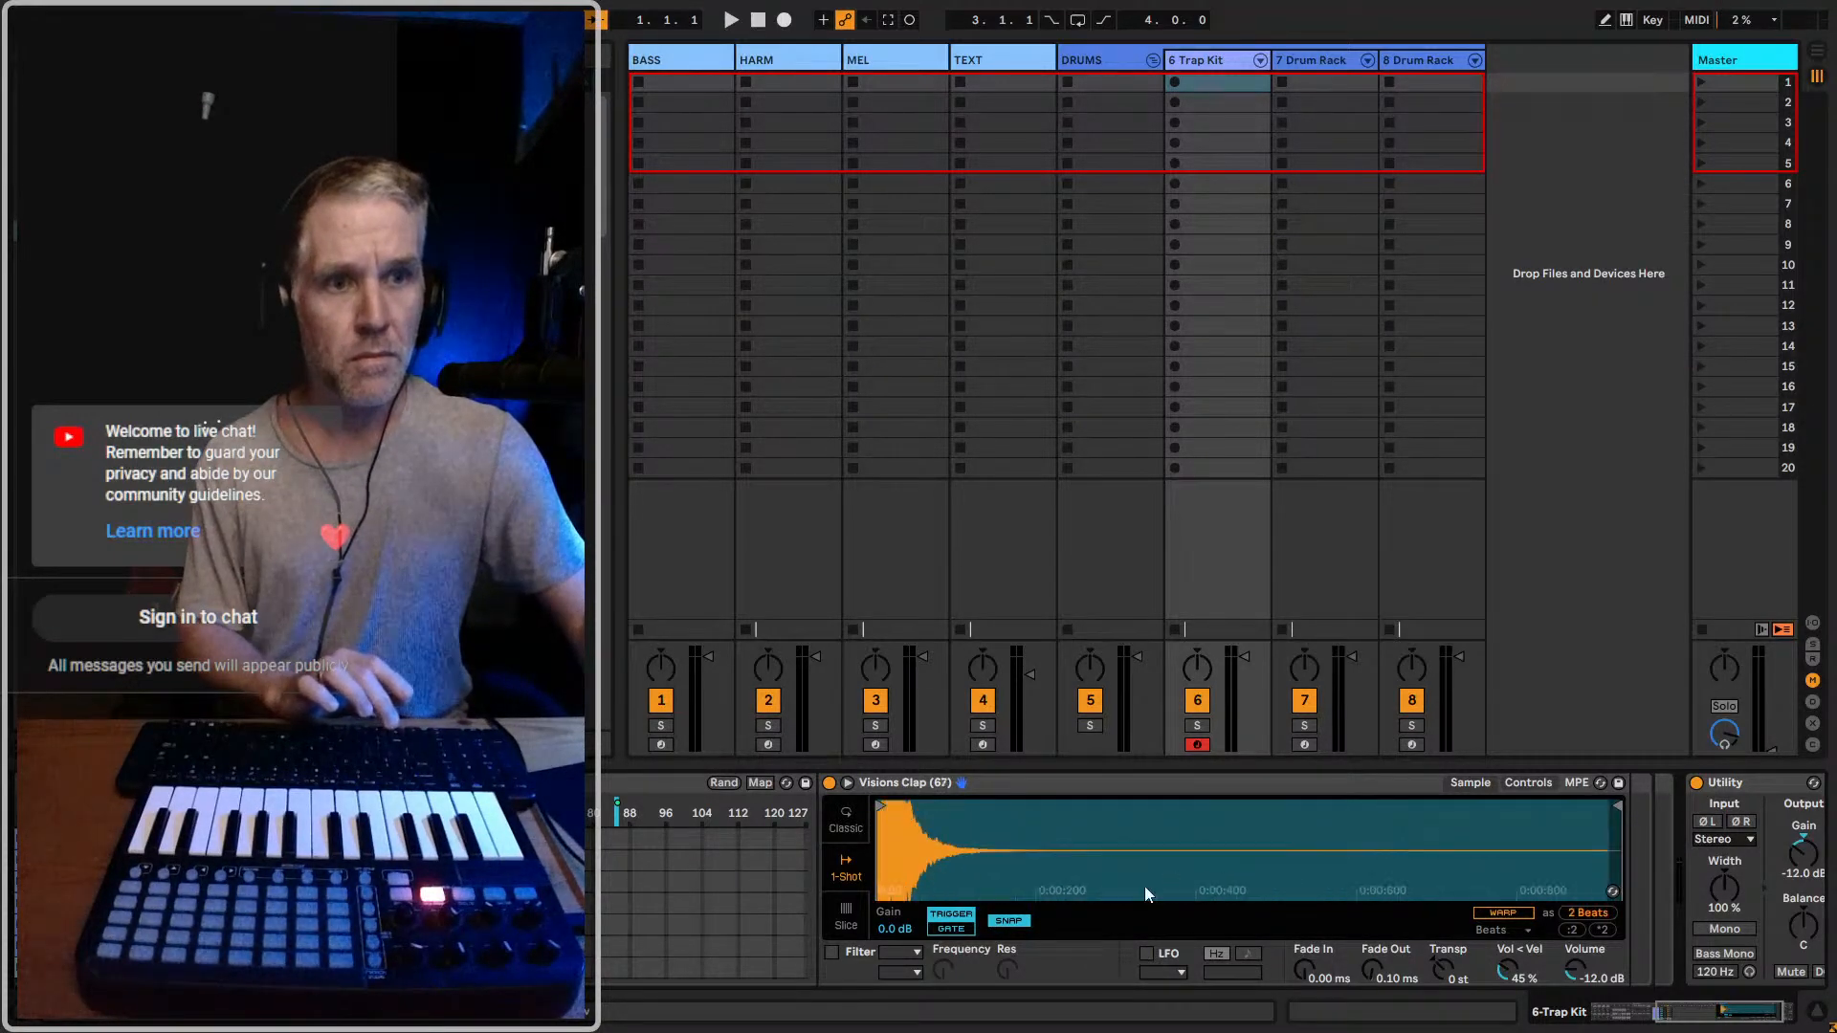
Return to the first clap chain and bring the rack's chain list back into view
{"action": "scroll", "coordinate": [1038, 895], "scroll_direction": "up", "scroll_amount": 2}
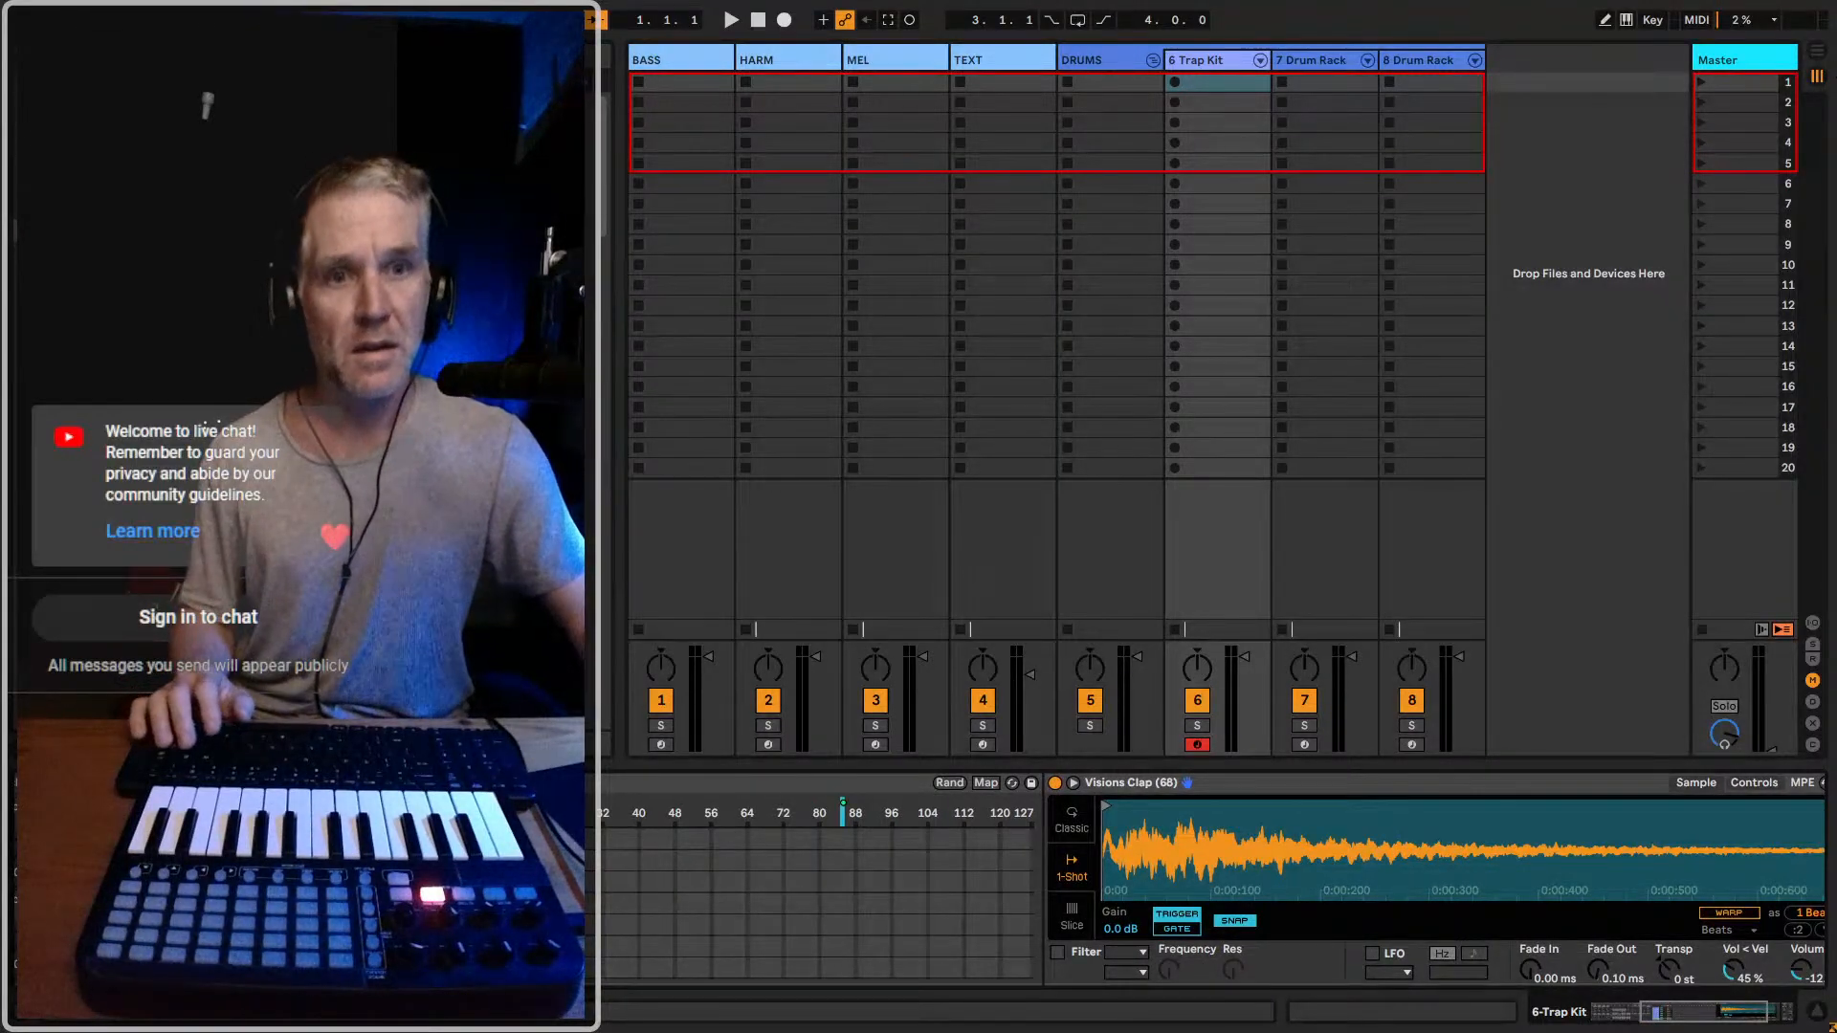
{"action": "scroll", "coordinate": [727, 818], "scroll_direction": "up", "scroll_amount": 3}
{"action": "scroll", "coordinate": [993, 903], "scroll_direction": "up", "scroll_amount": 6}
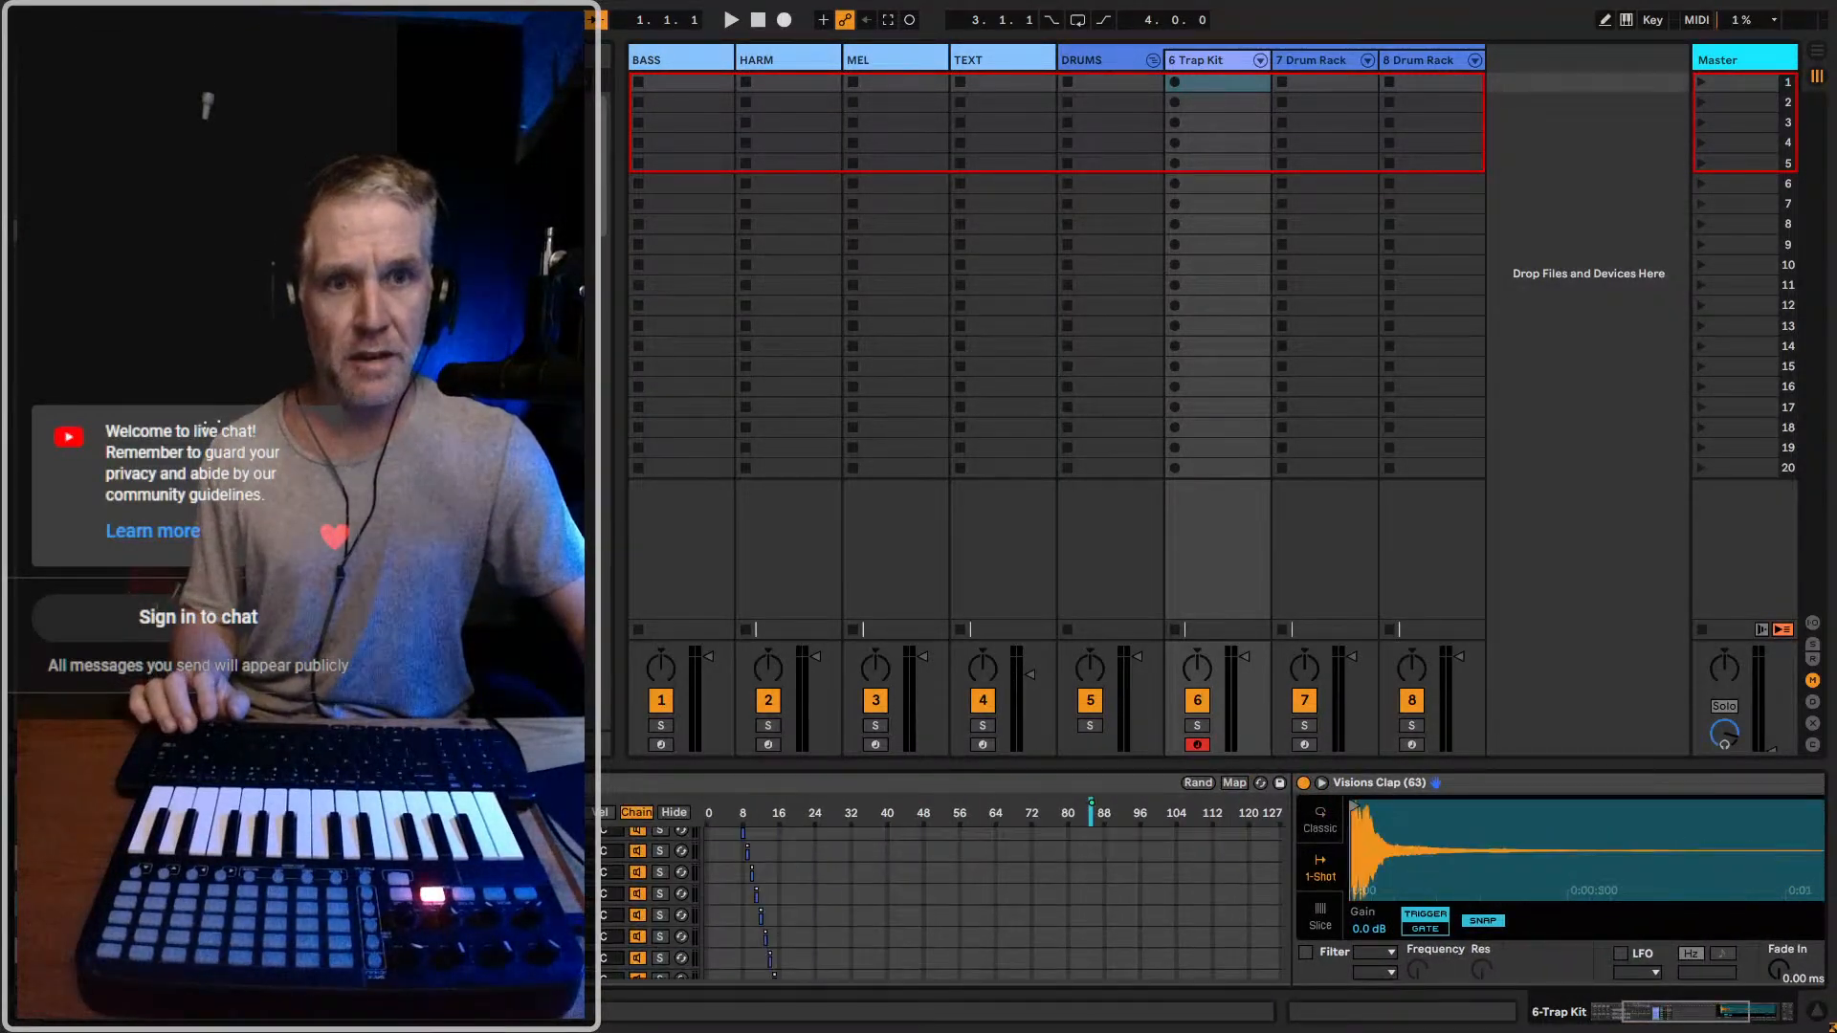
{"action": "left_click", "coordinate": [483, 837]}
{"action": "scroll", "coordinate": [483, 837], "scroll_direction": "left", "scroll_amount": 2}
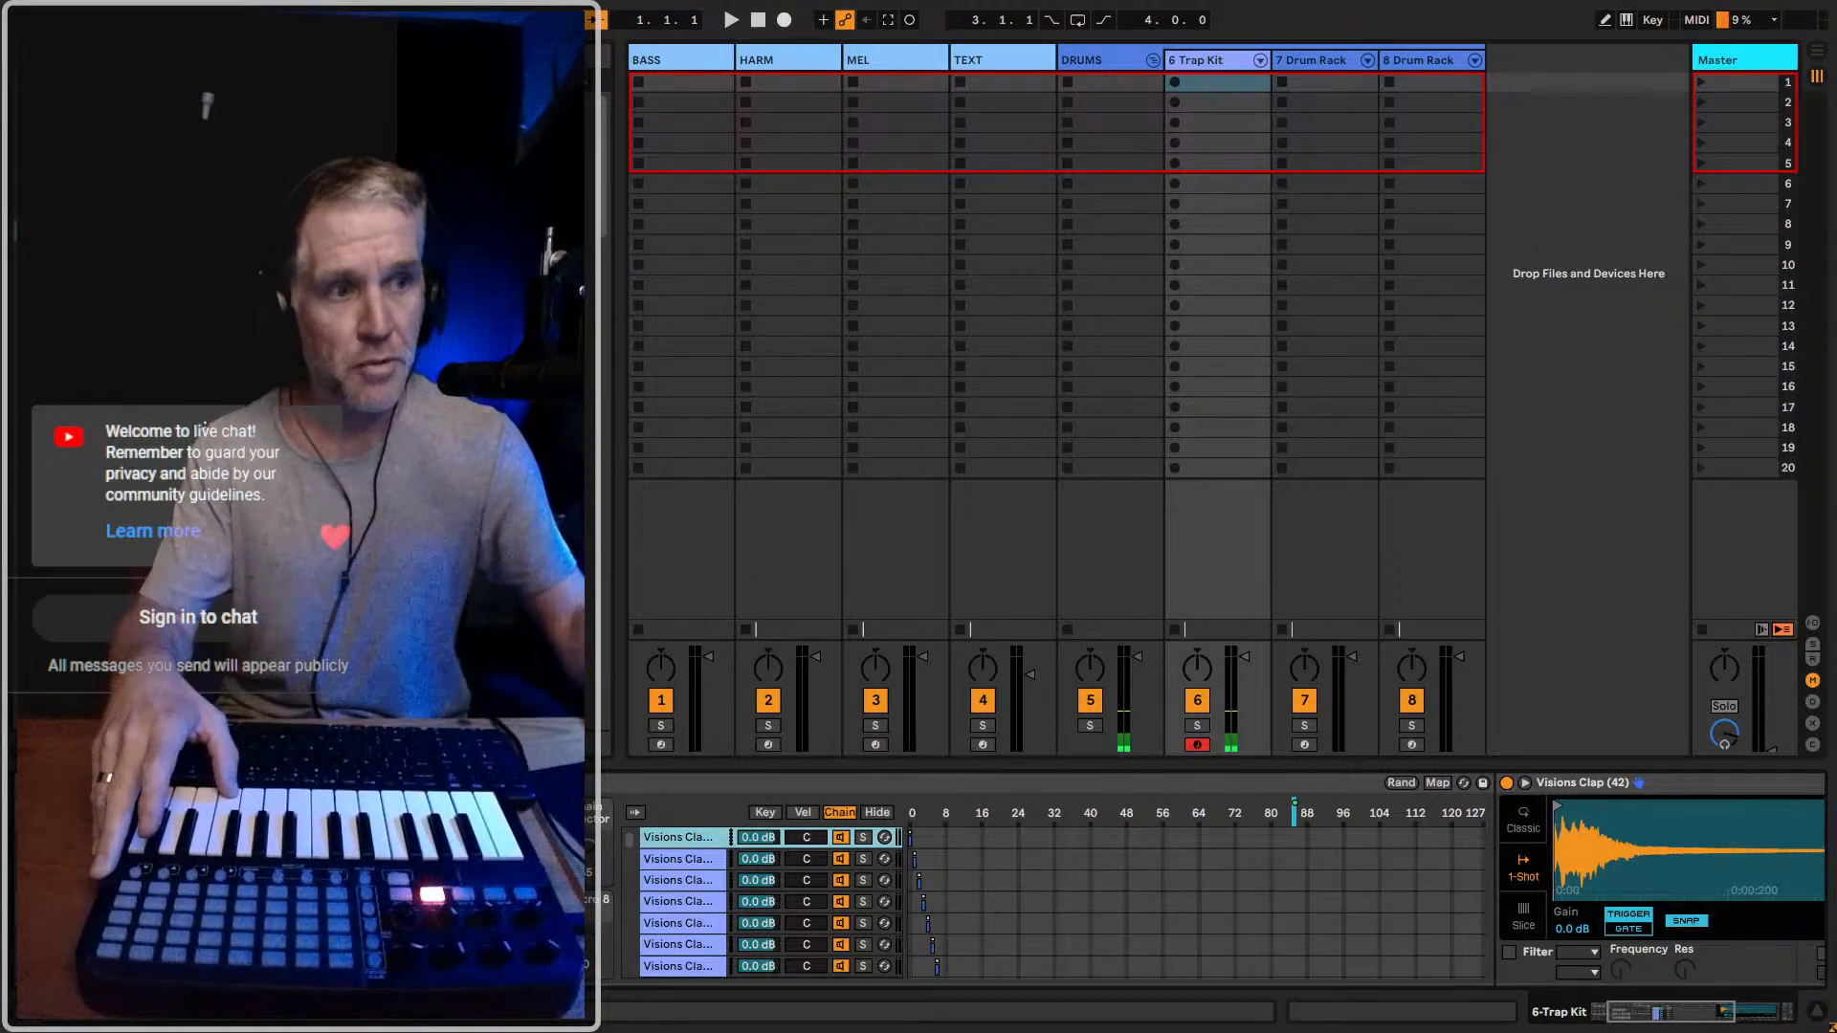
Examine the chain zones in the Trap Kit's hi-hat rack, from the first chains to those further down
{"action": "left_click", "coordinate": [1615, 1019]}
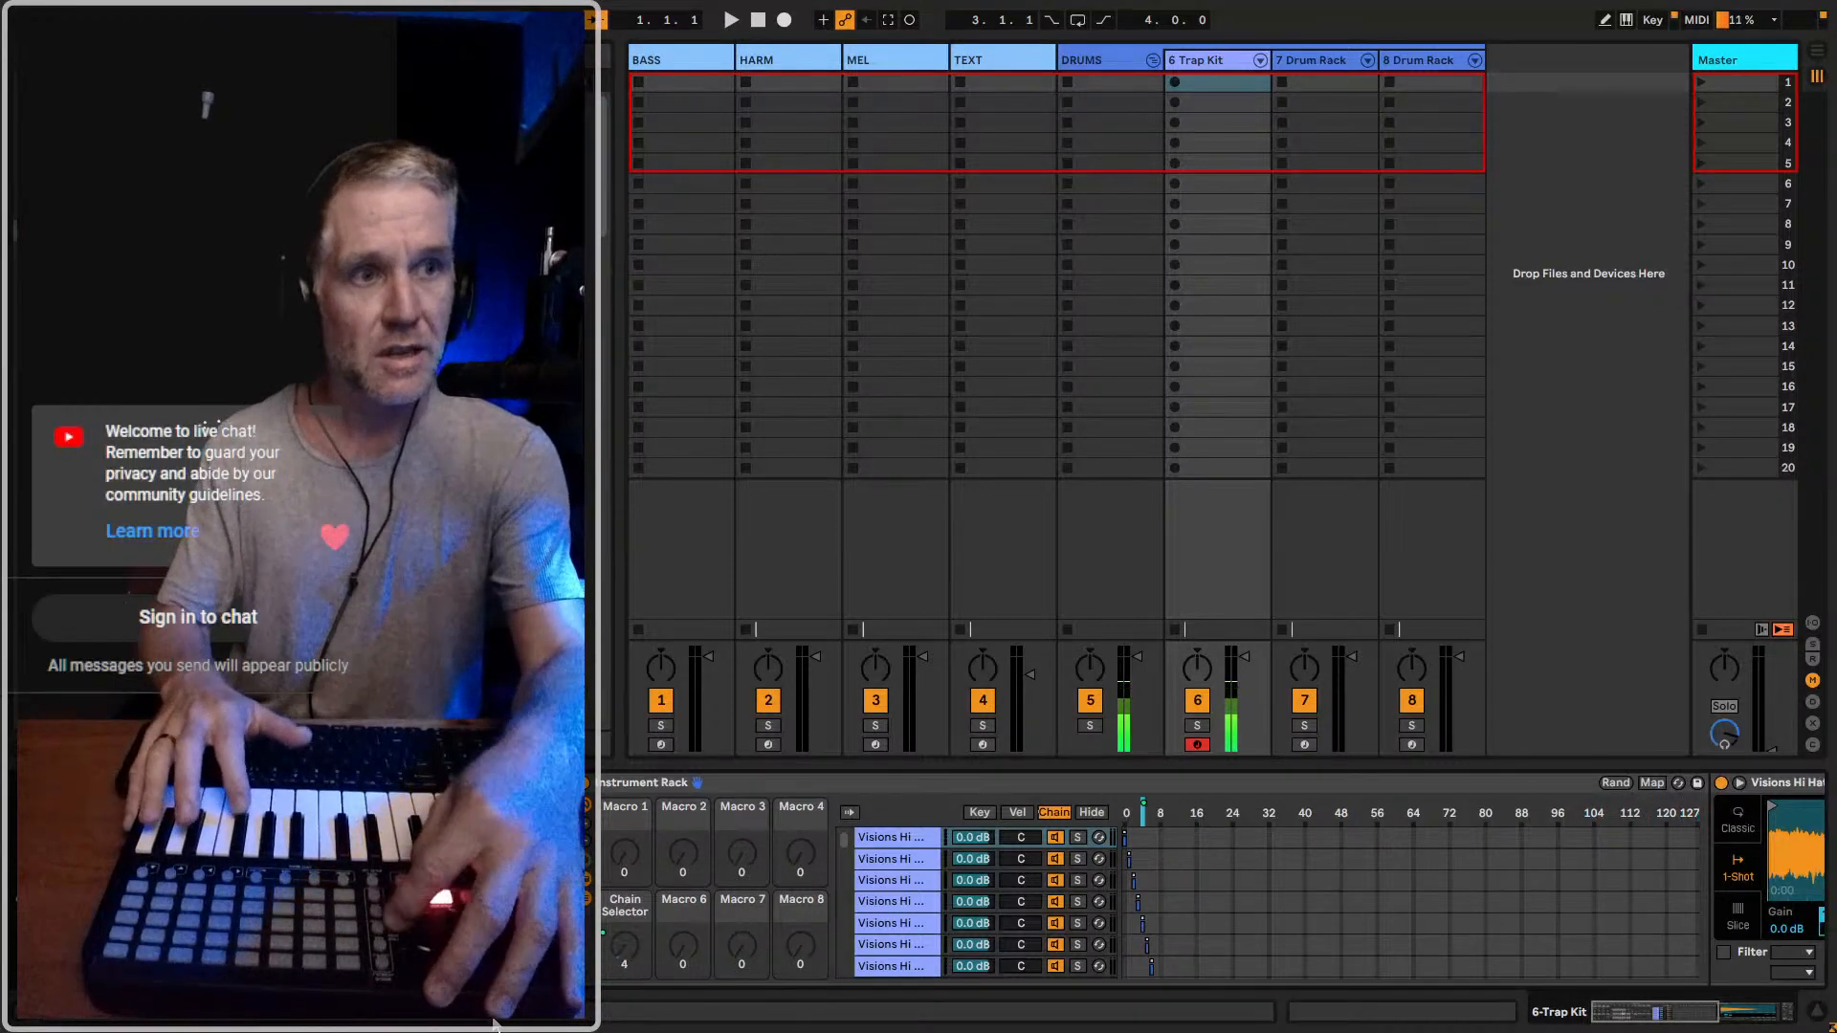
{"action": "scroll", "coordinate": [1203, 841], "scroll_direction": "down", "scroll_amount": 3}
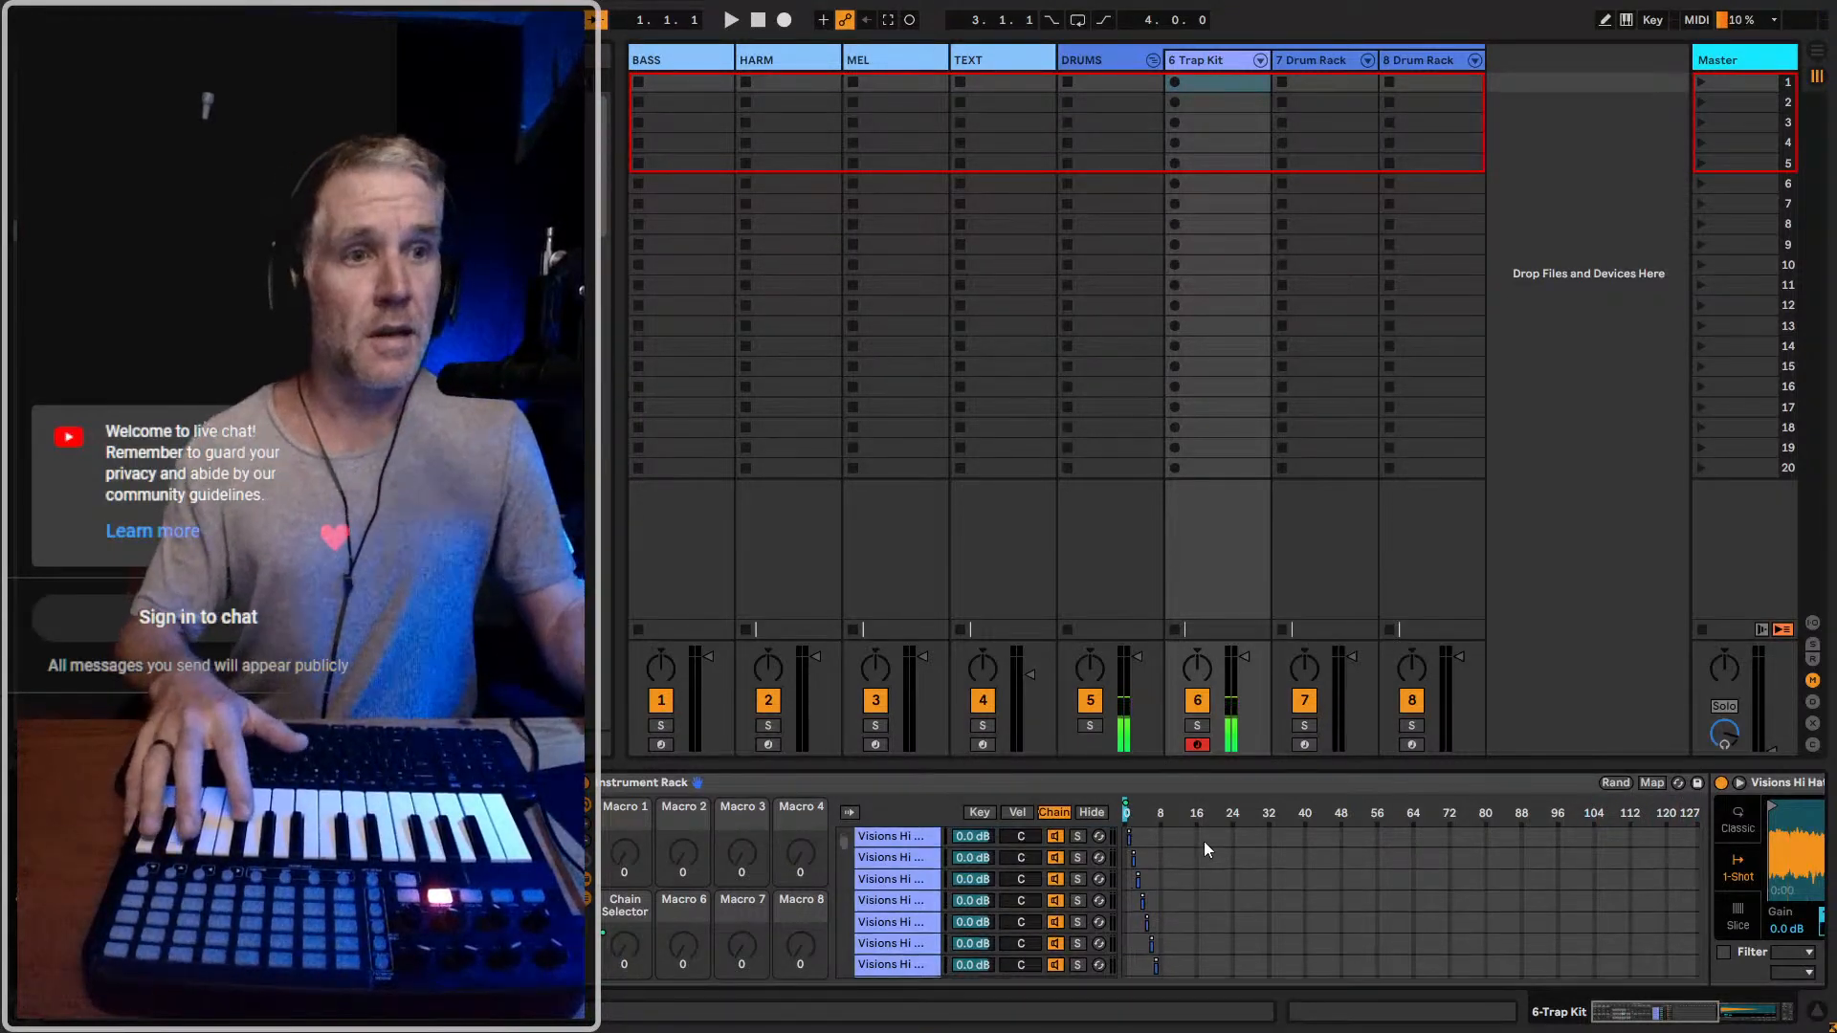
{"action": "scroll", "coordinate": [1136, 866], "scroll_direction": "down", "scroll_amount": 2}
{"action": "scroll", "coordinate": [1134, 865], "scroll_direction": "down", "scroll_amount": 15}
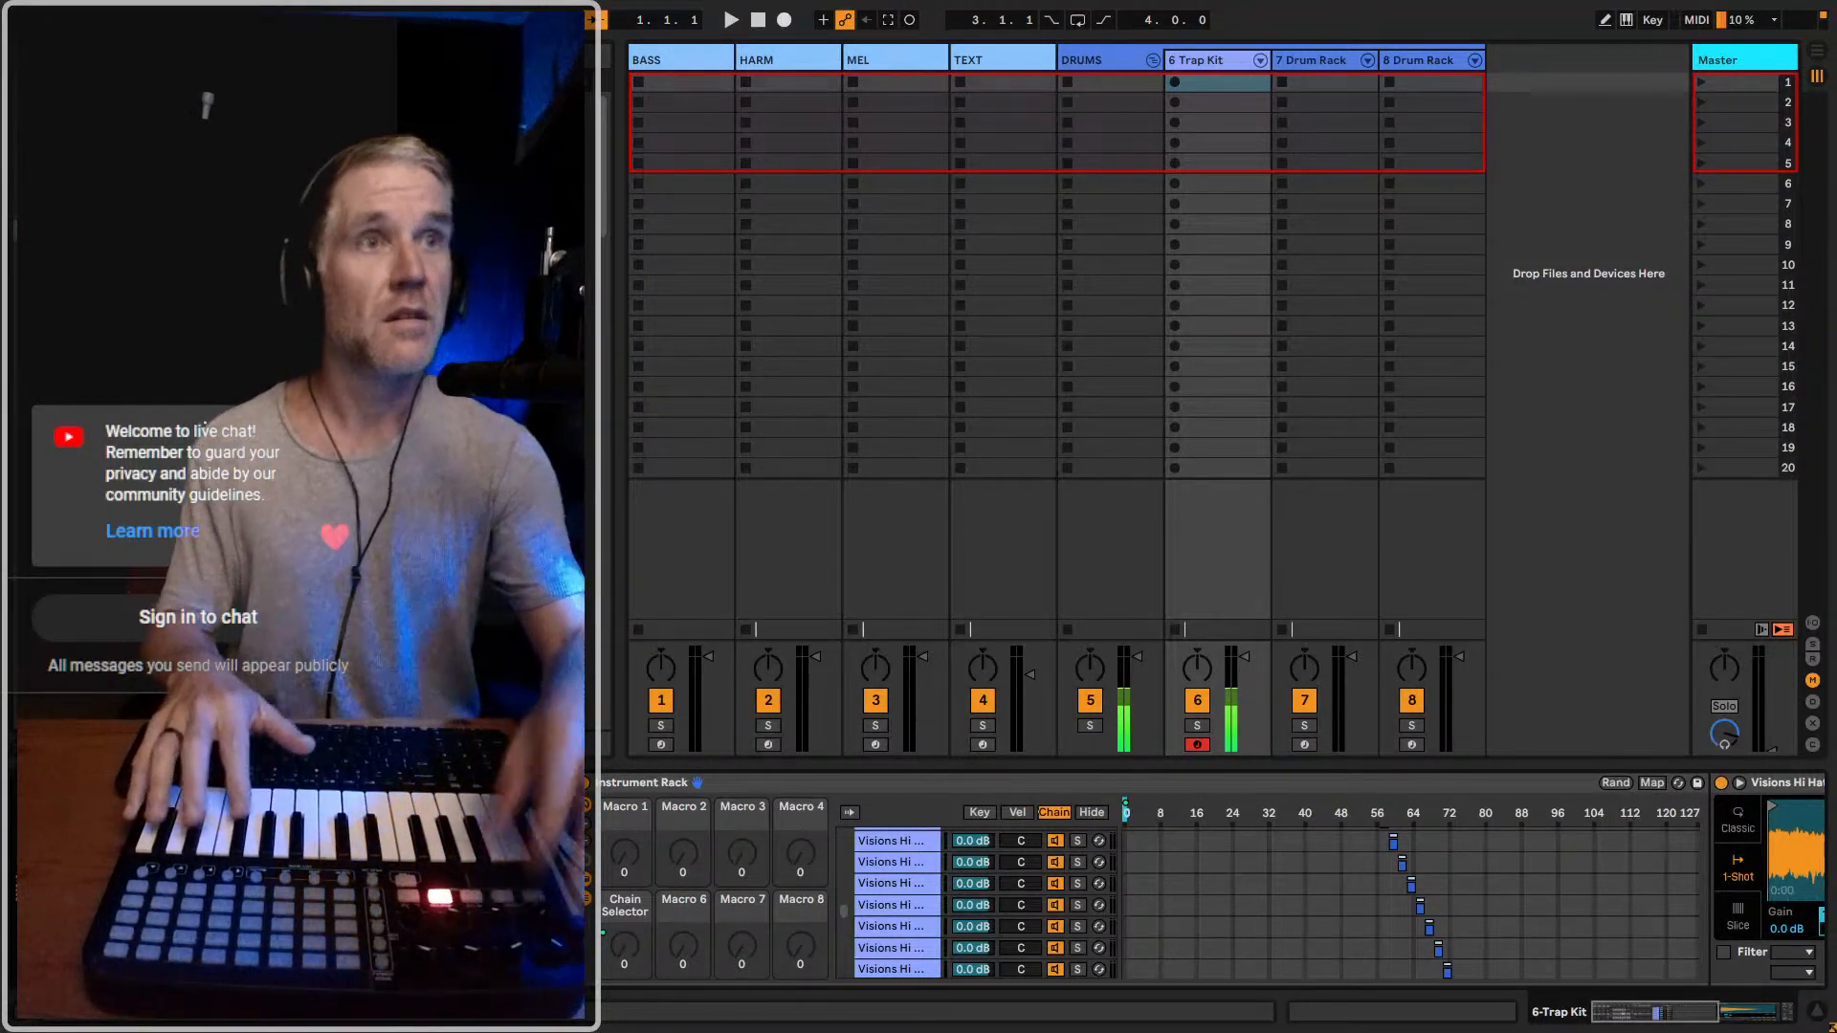
{"action": "left_click", "coordinate": [1085, 59]}
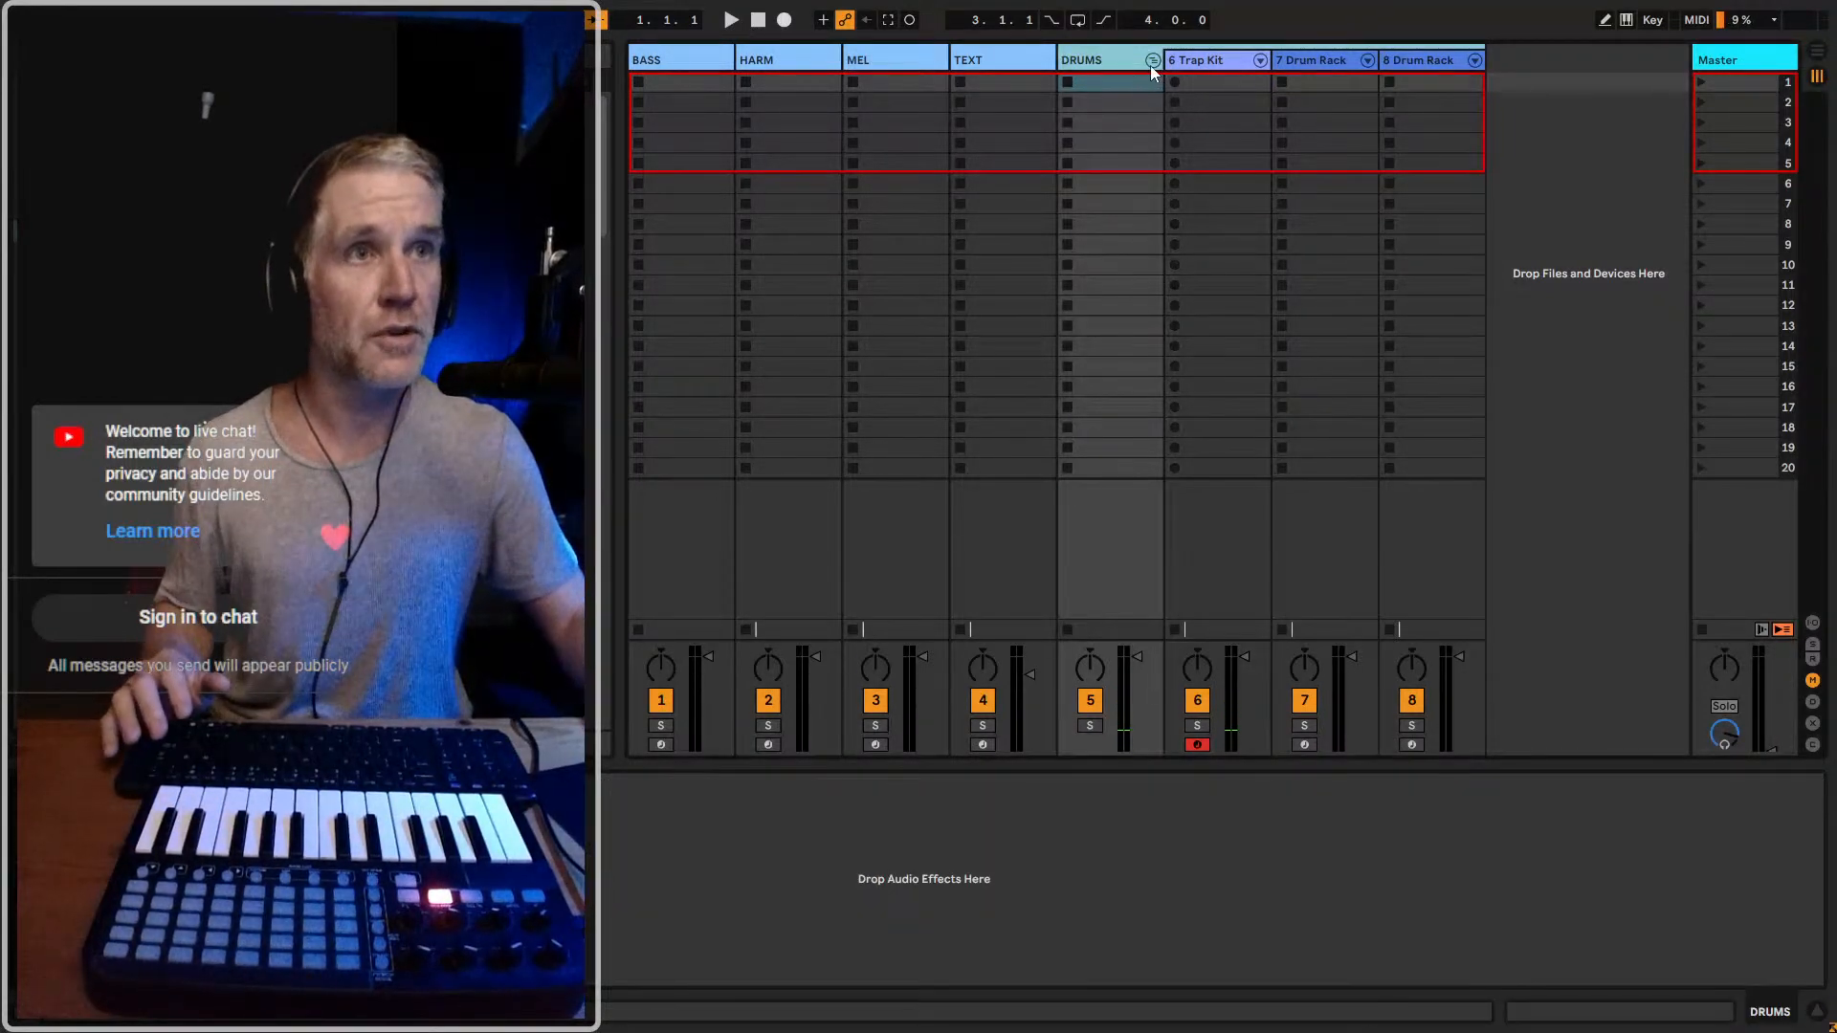
{"action": "left_click", "coordinate": [1234, 60]}
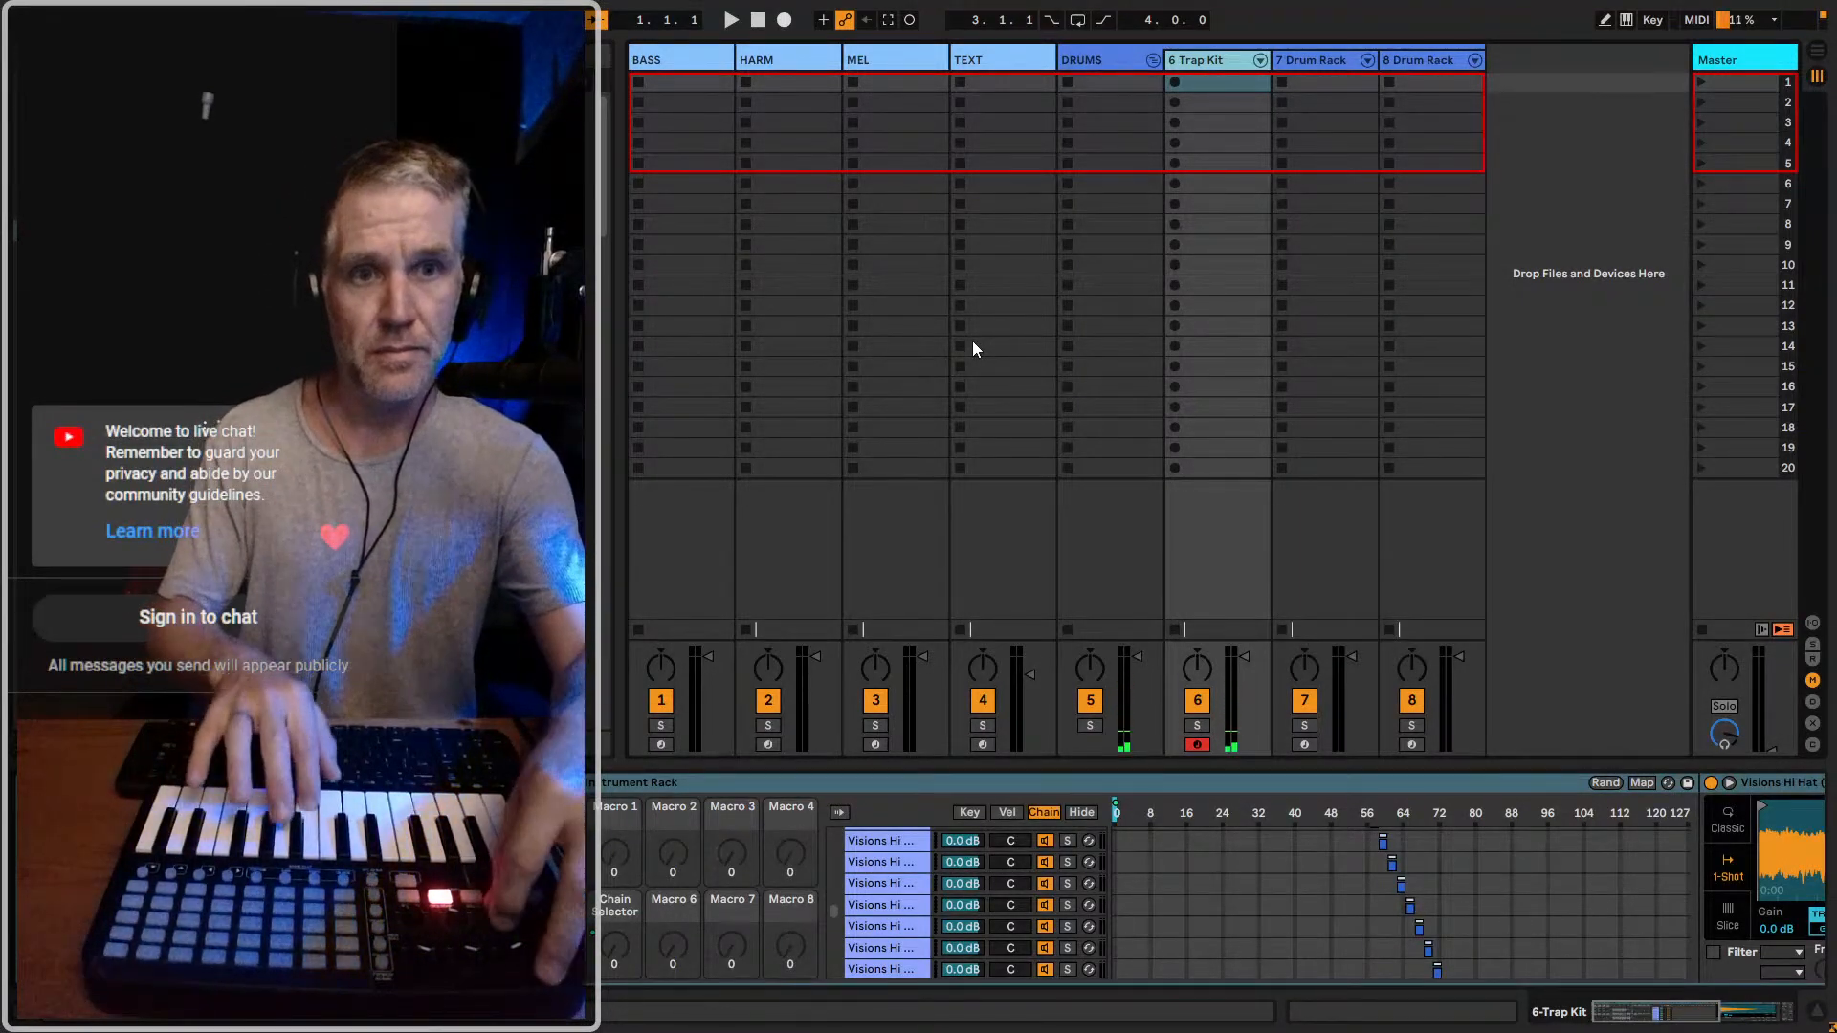
{"action": "right_click", "coordinate": [1043, 333]}
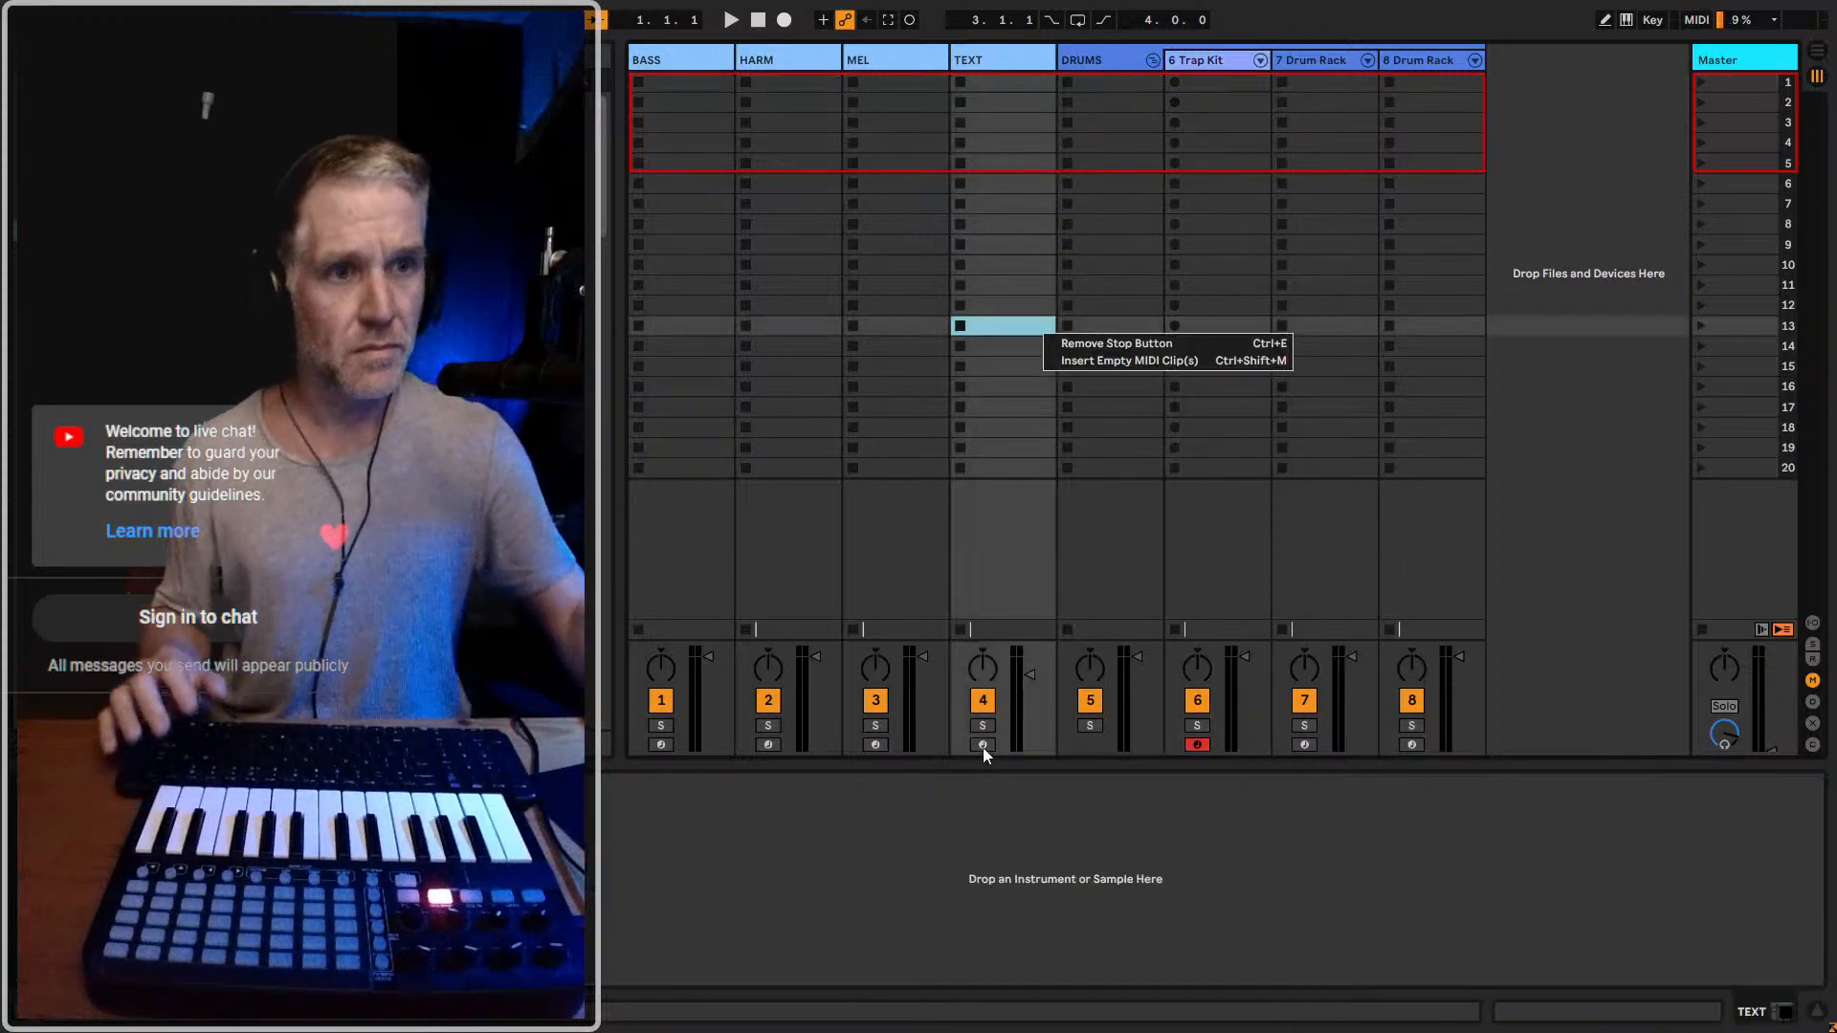
{"action": "left_click", "coordinate": [1174, 63]}
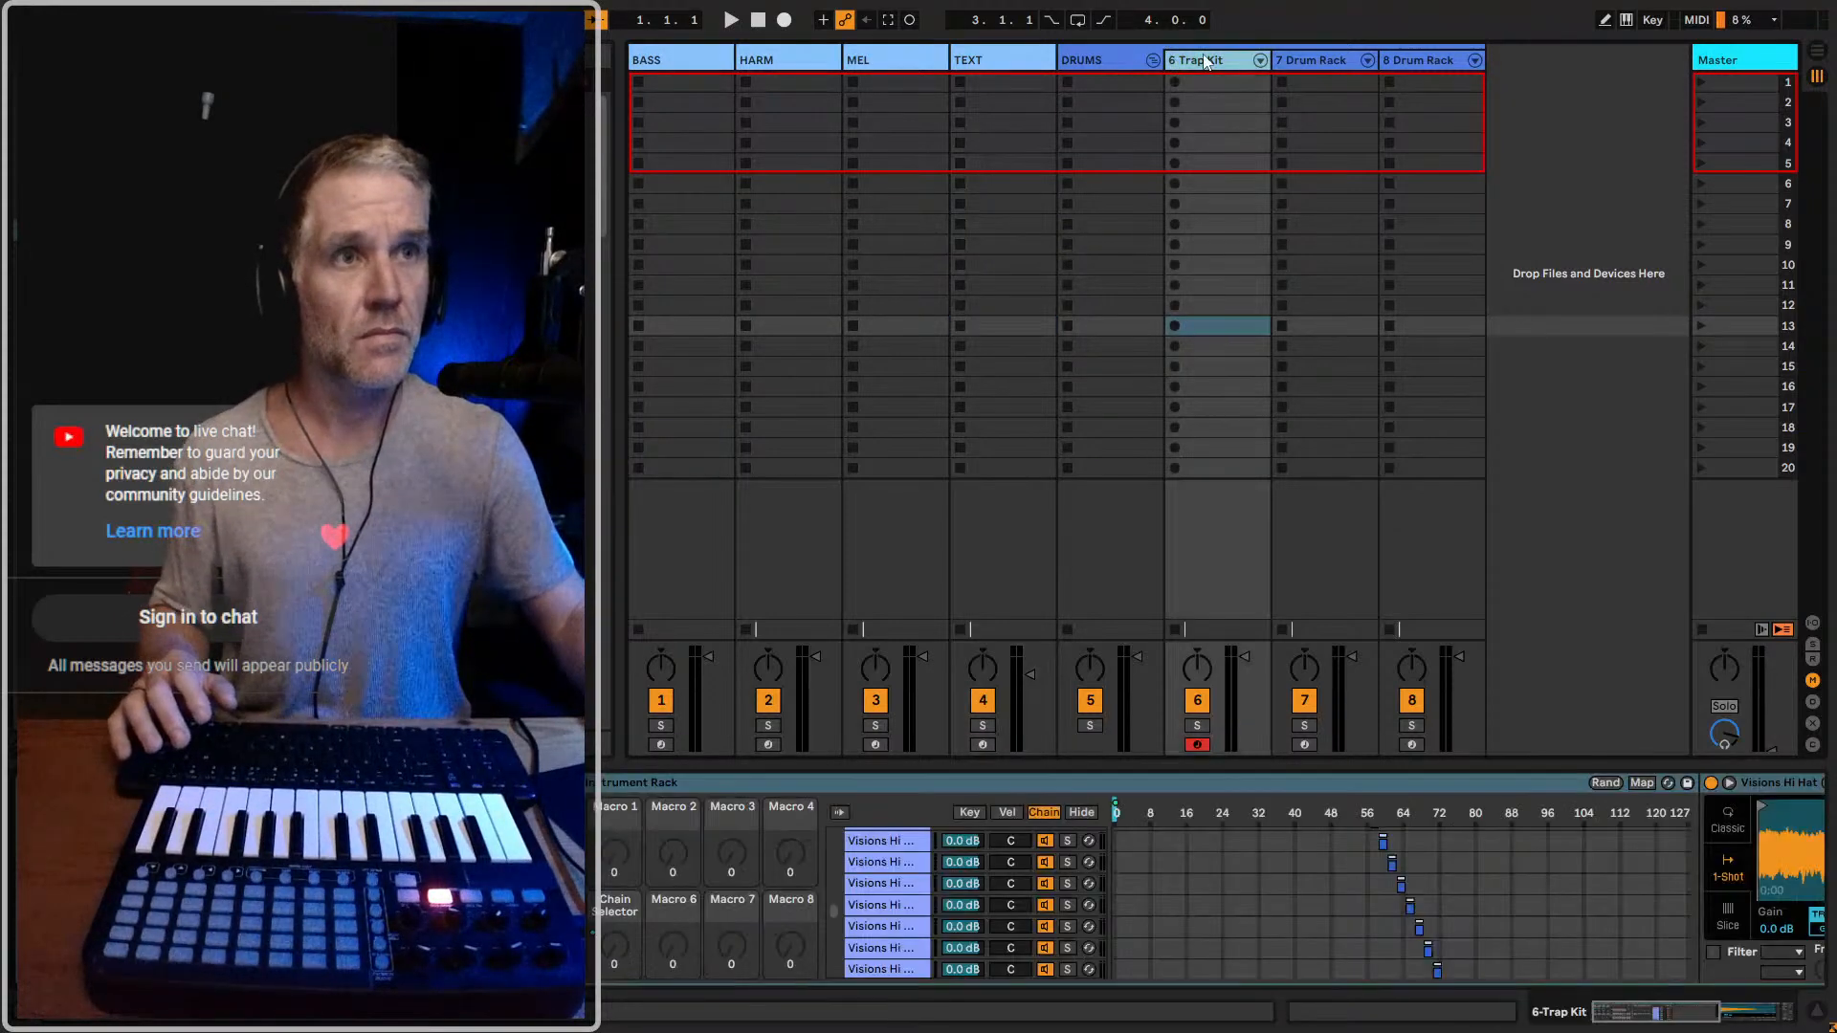
Examine the sampler settings of the last hi-hat chain in the Trap Kit and return to the chain list
{"action": "scroll", "coordinate": [1351, 842], "scroll_direction": "down", "scroll_amount": 3}
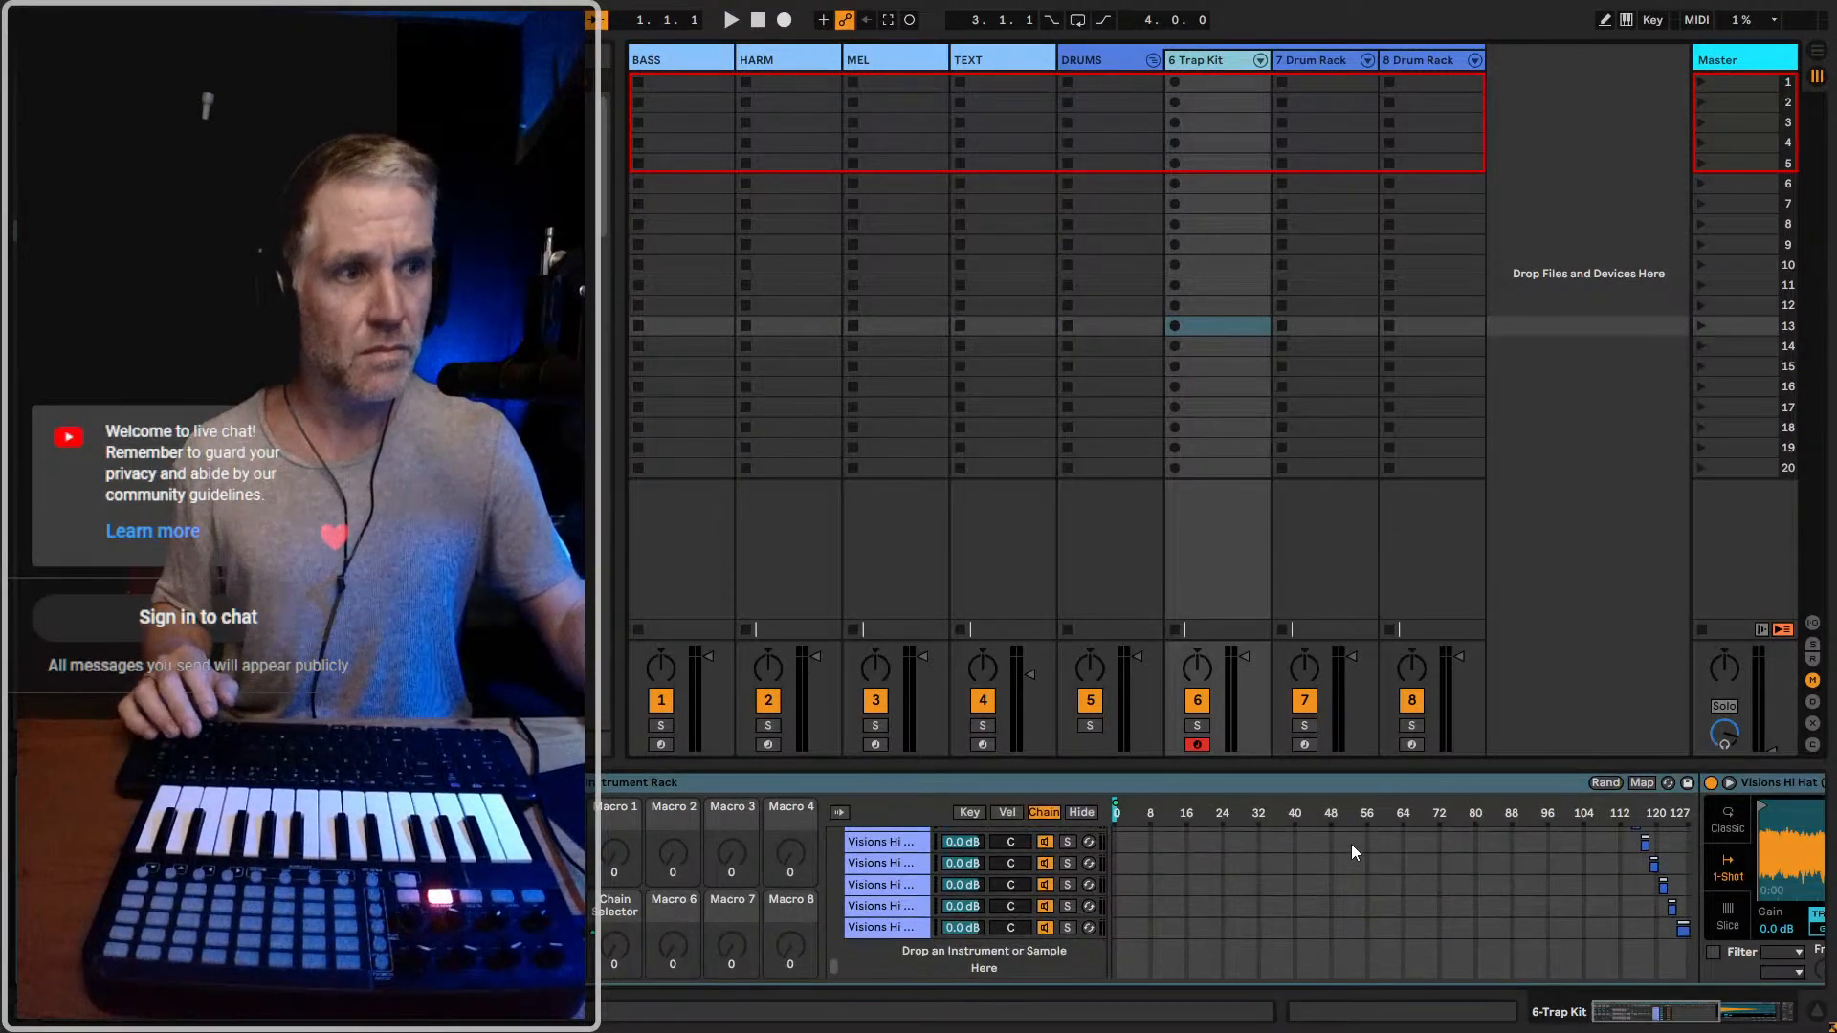
{"action": "left_click", "coordinate": [893, 936]}
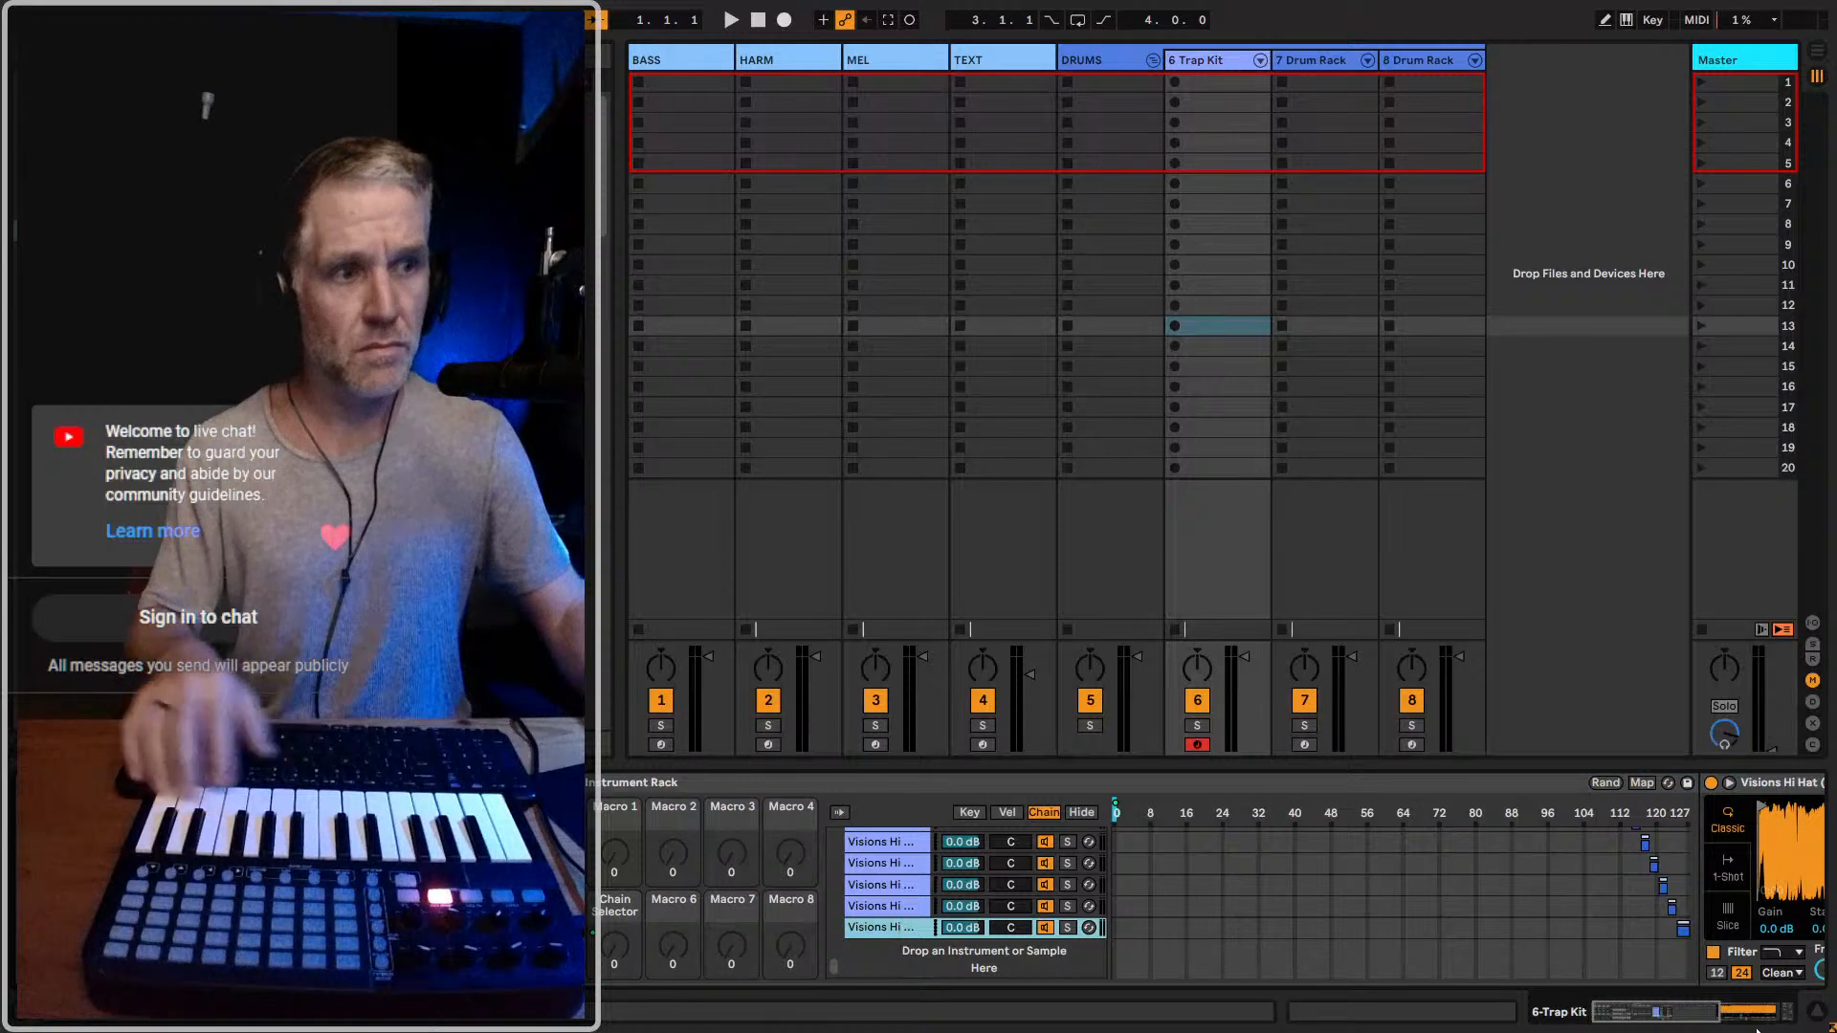
{"action": "left_click_drag", "start_coordinate": [1668, 1014], "coordinate": [1764, 1018]}
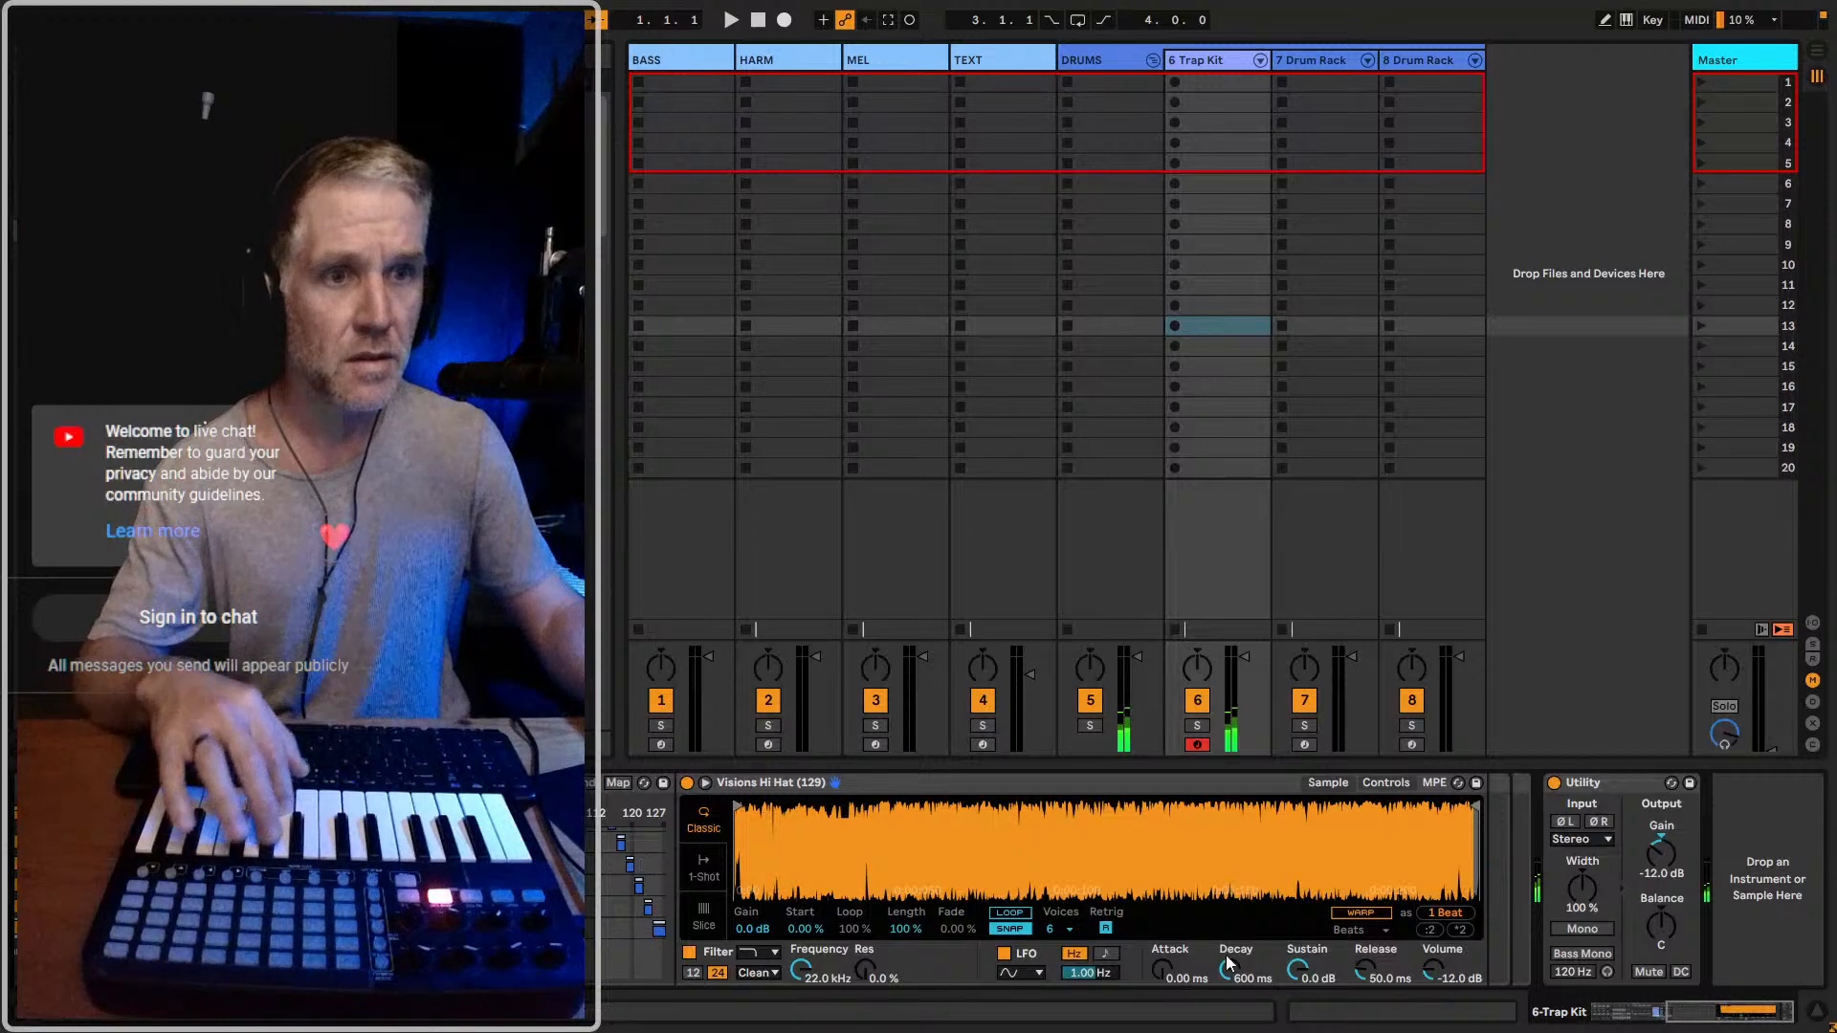
{"action": "left_click_drag", "start_coordinate": [1686, 1015], "coordinate": [1653, 1017]}
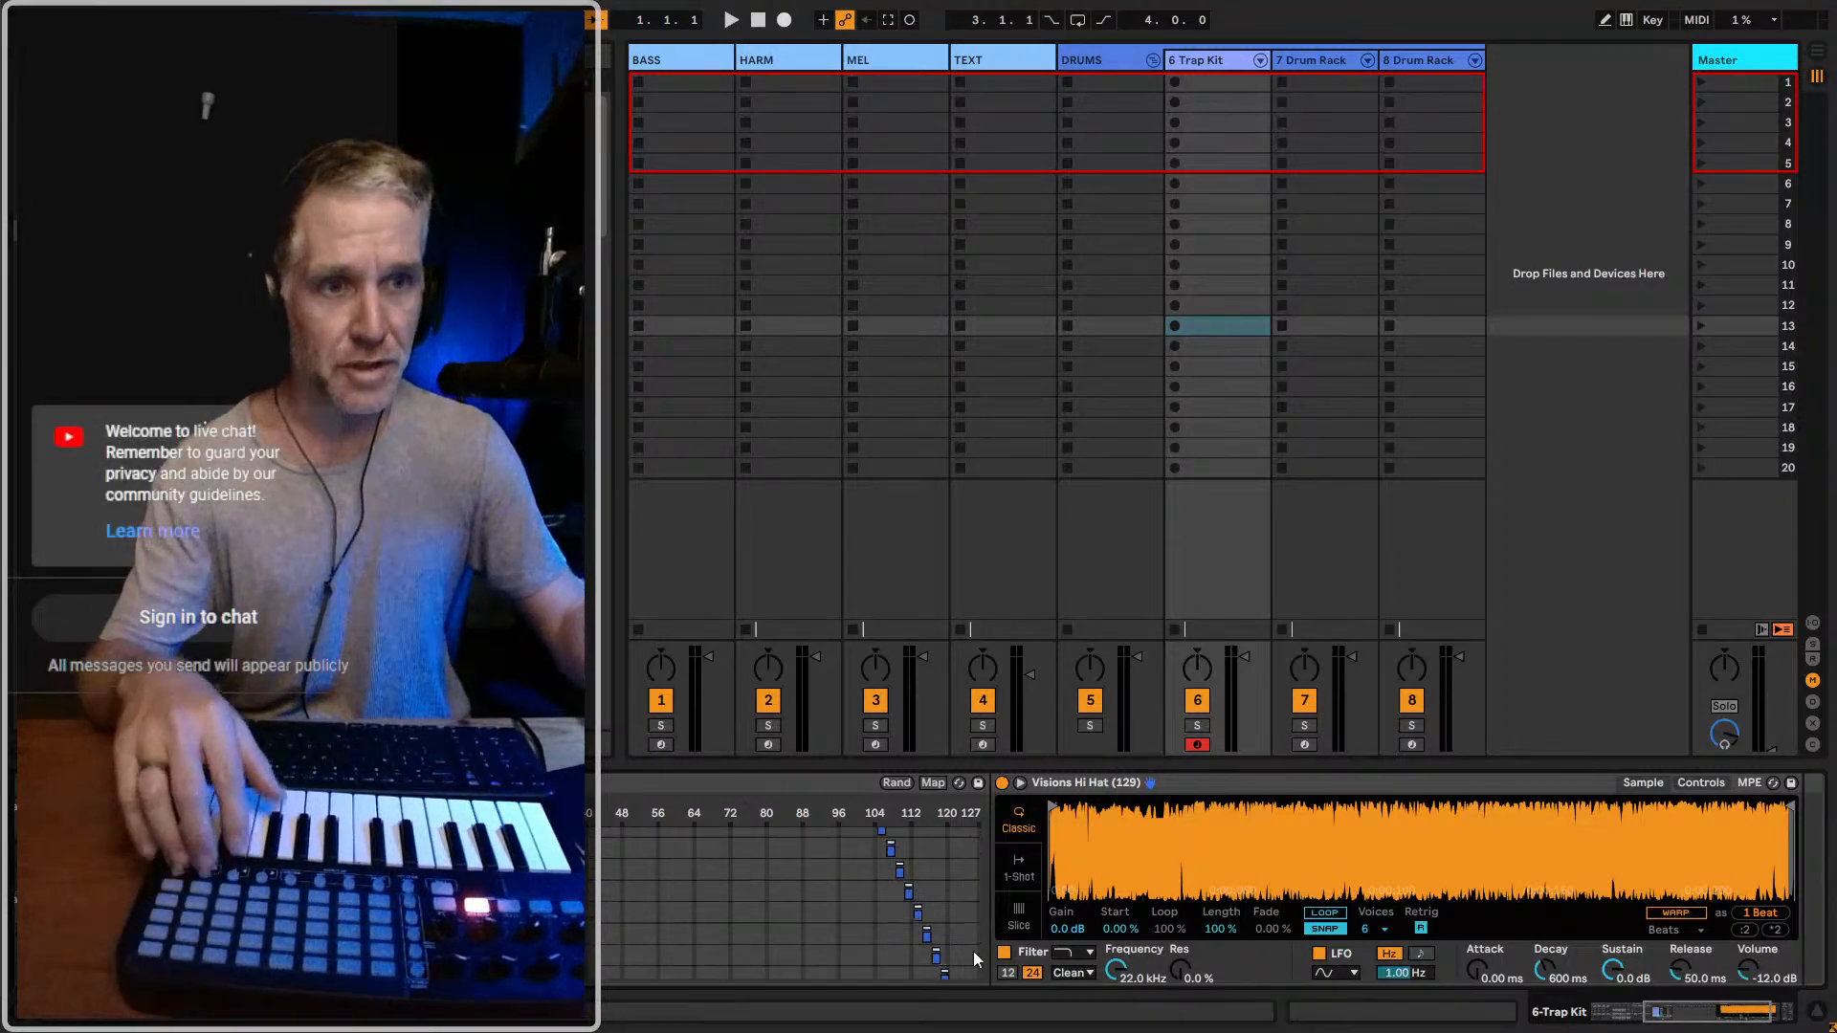
{"action": "left_click", "coordinate": [1645, 996]}
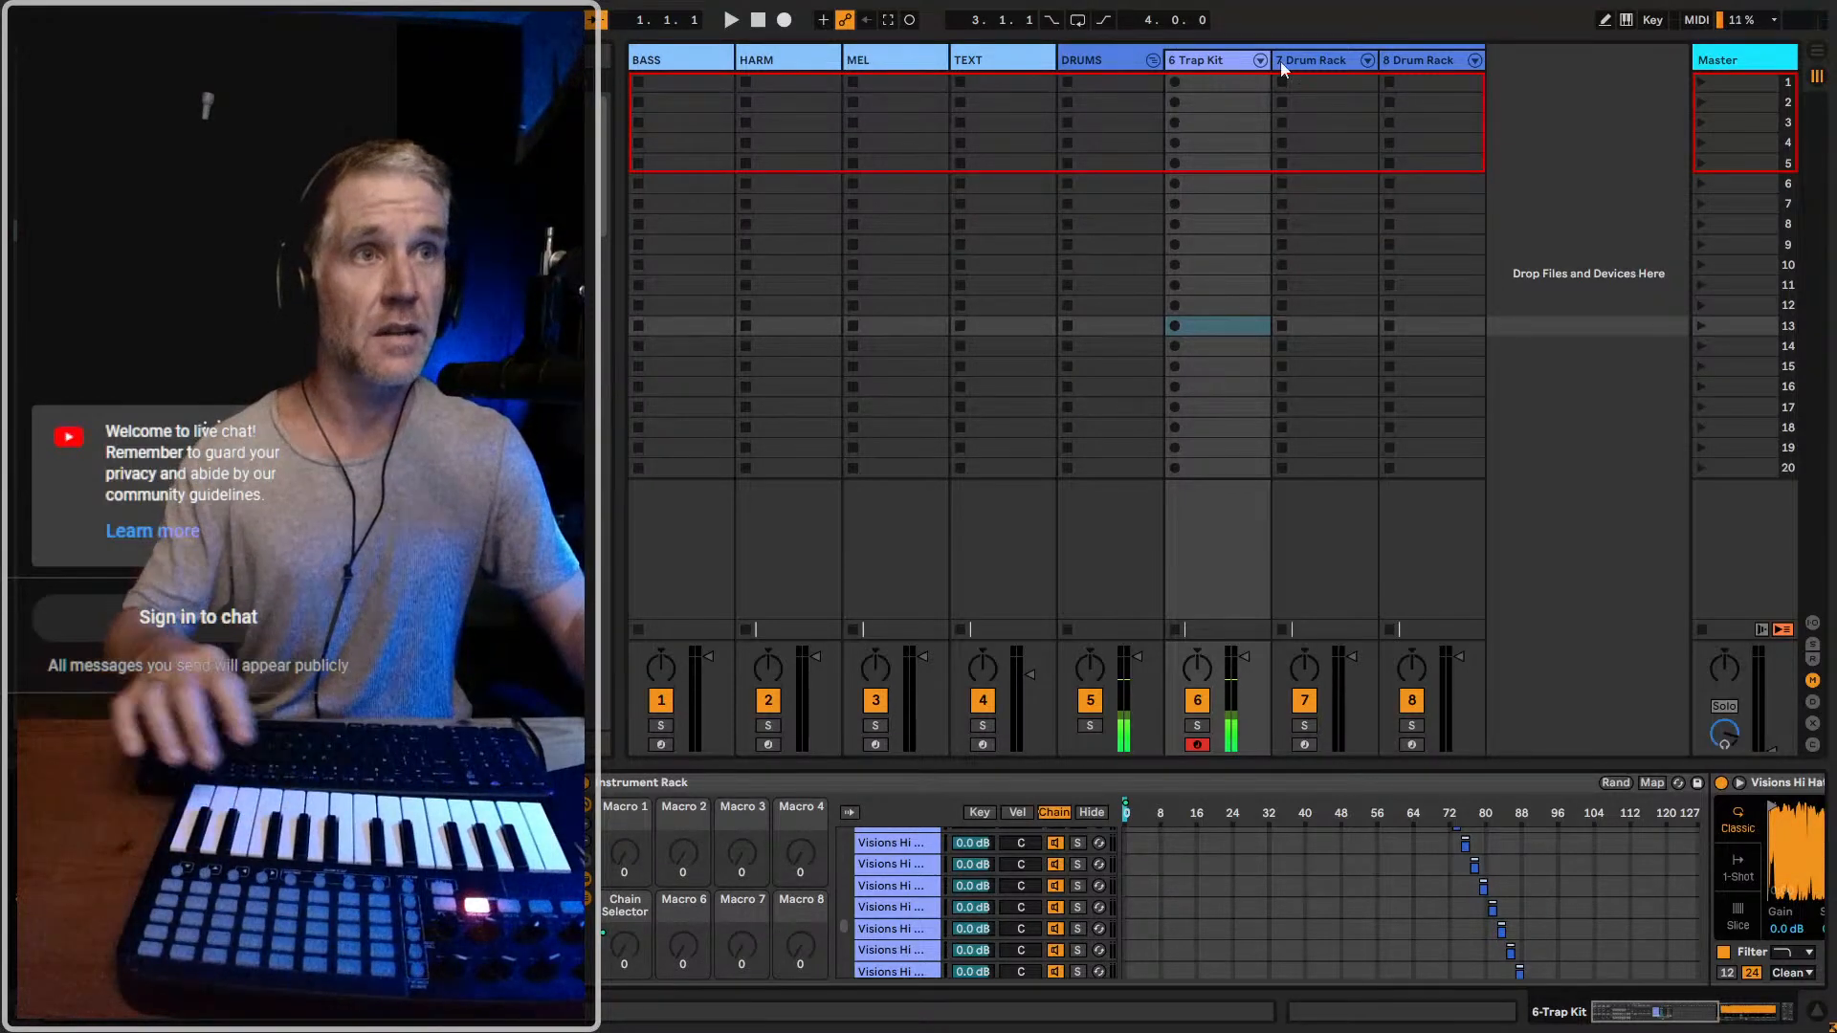
Deactivate the 6 Trap Kit track and select the 7 Drum Rack track
{"action": "key", "text": "F6"}
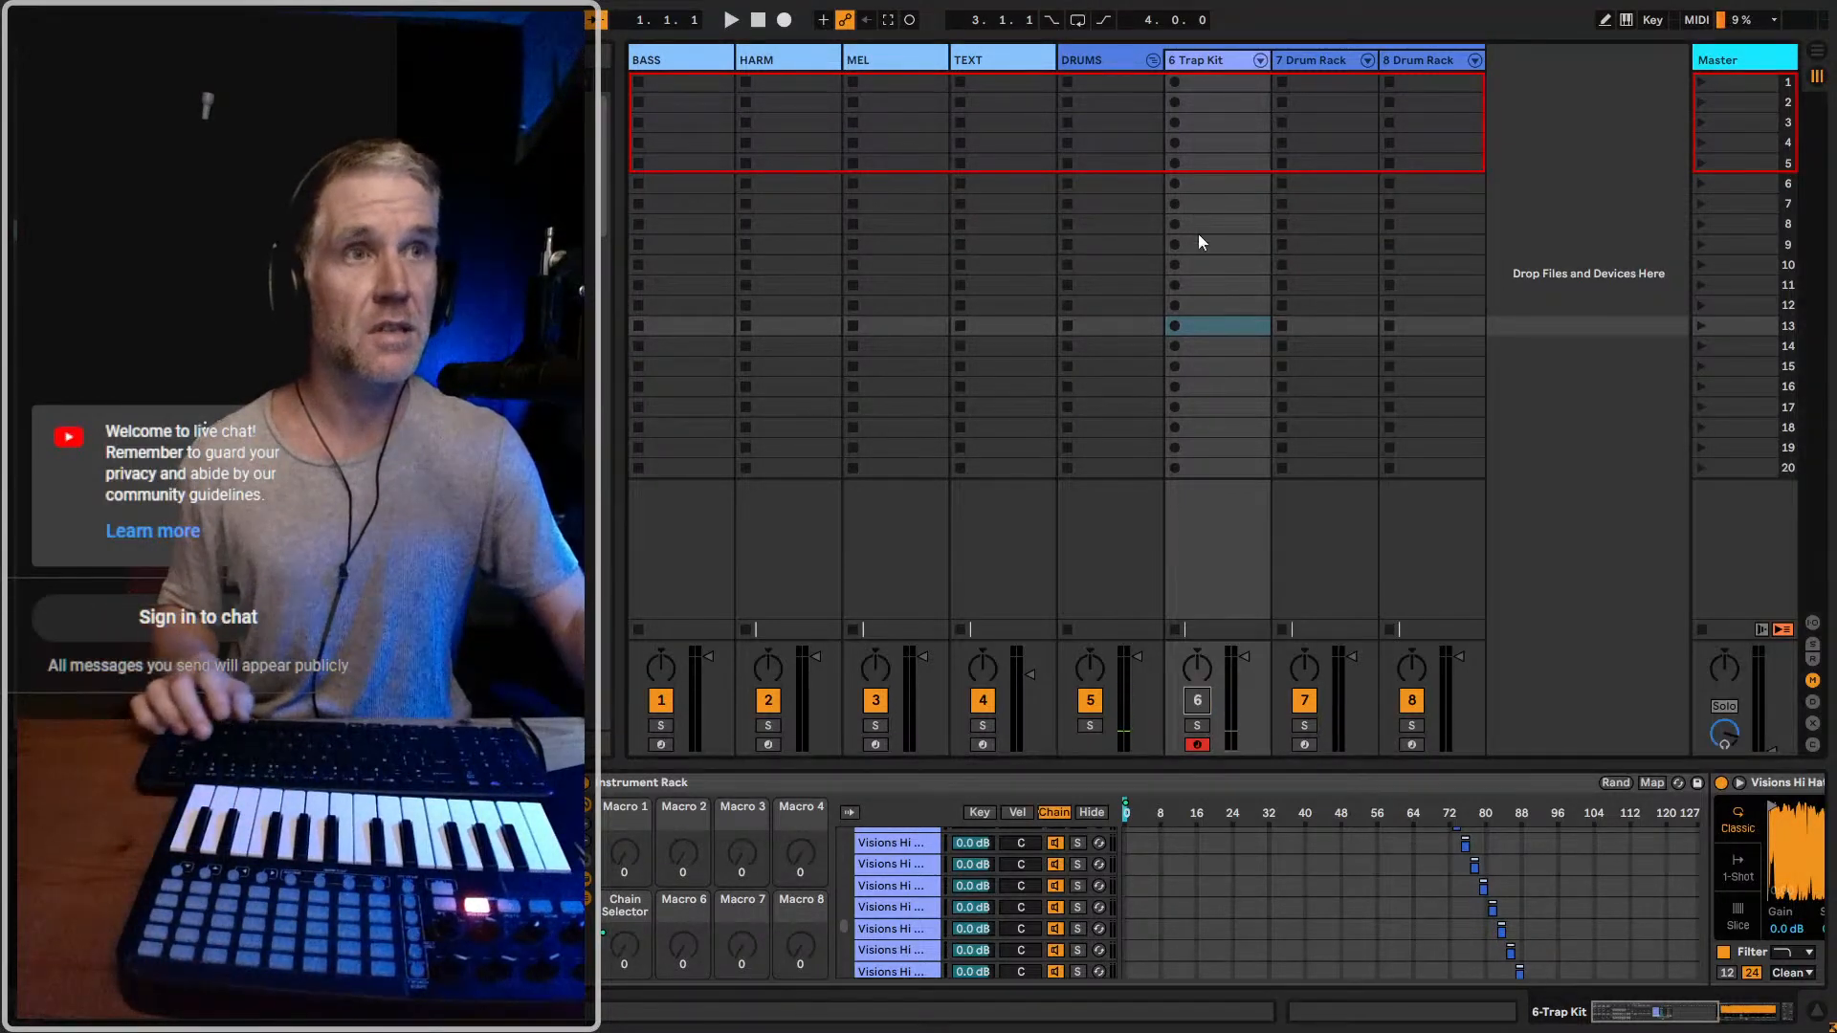
{"action": "left_click", "coordinate": [1142, 61]}
{"action": "left_click", "coordinate": [1351, 52]}
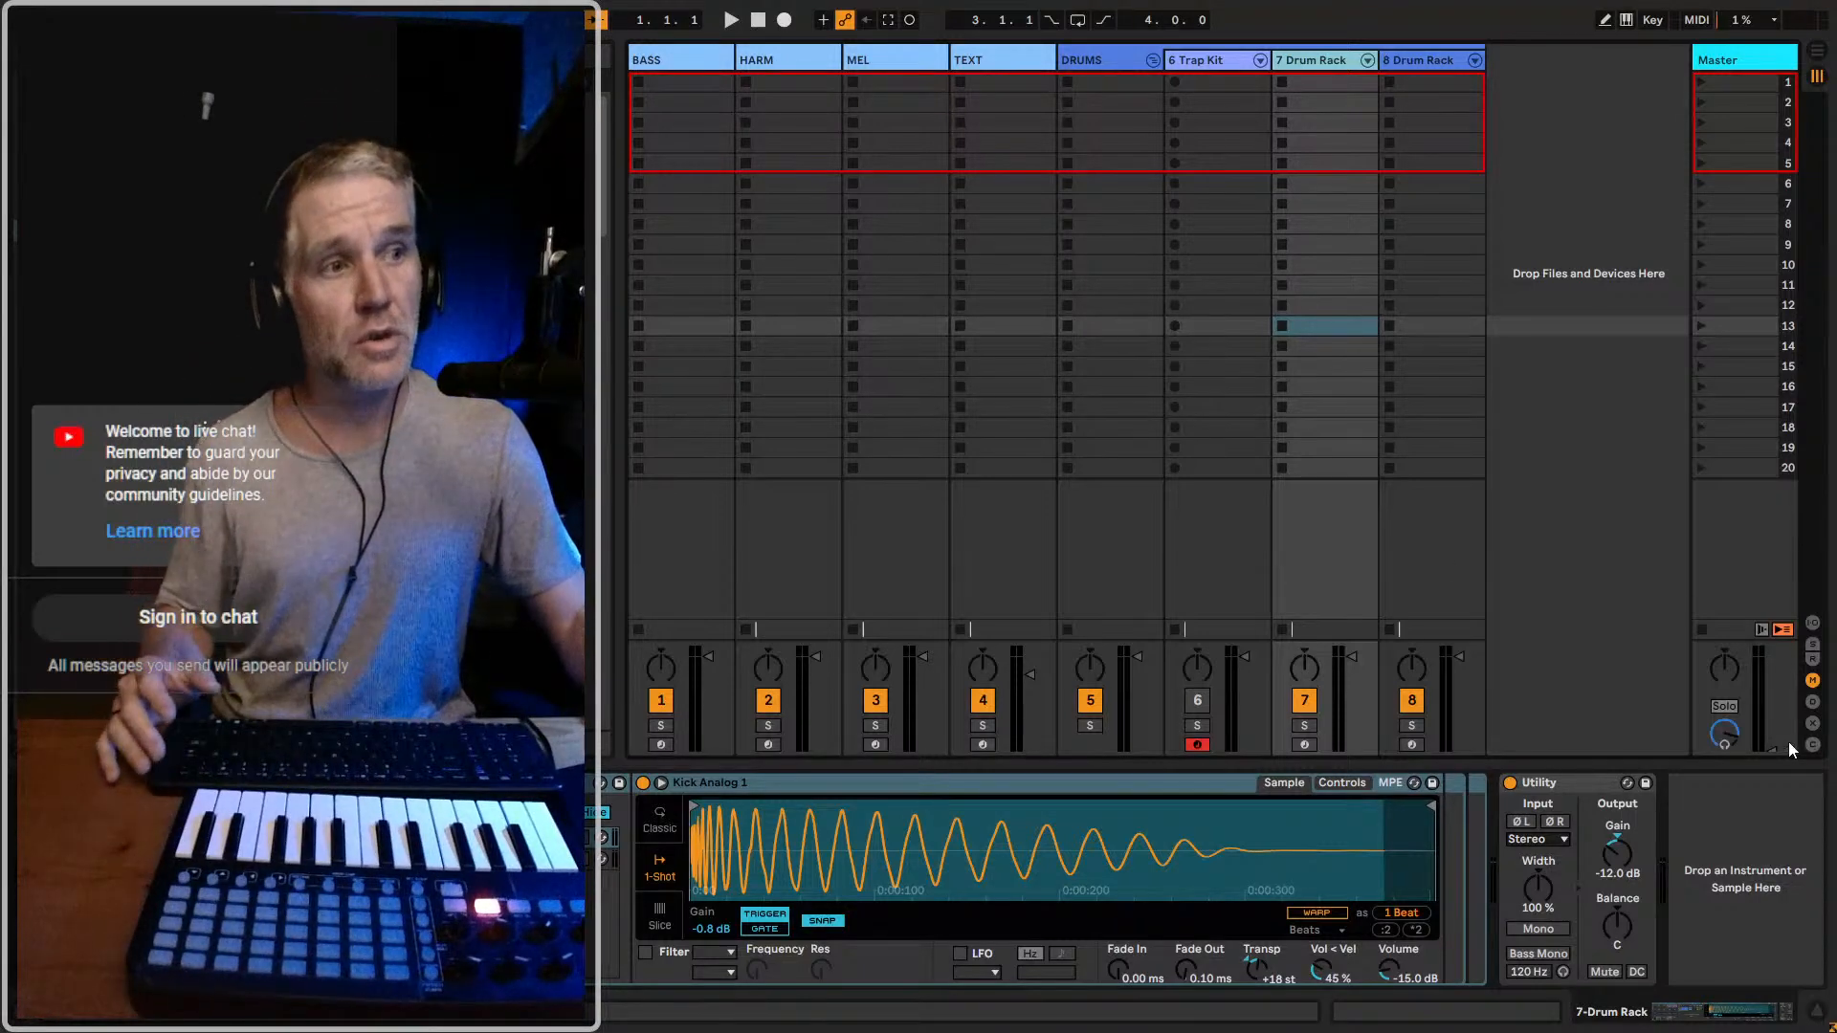
Raise the master volume and select the BASS track
{"action": "left_click_drag", "start_coordinate": [1770, 746], "coordinate": [1771, 695]}
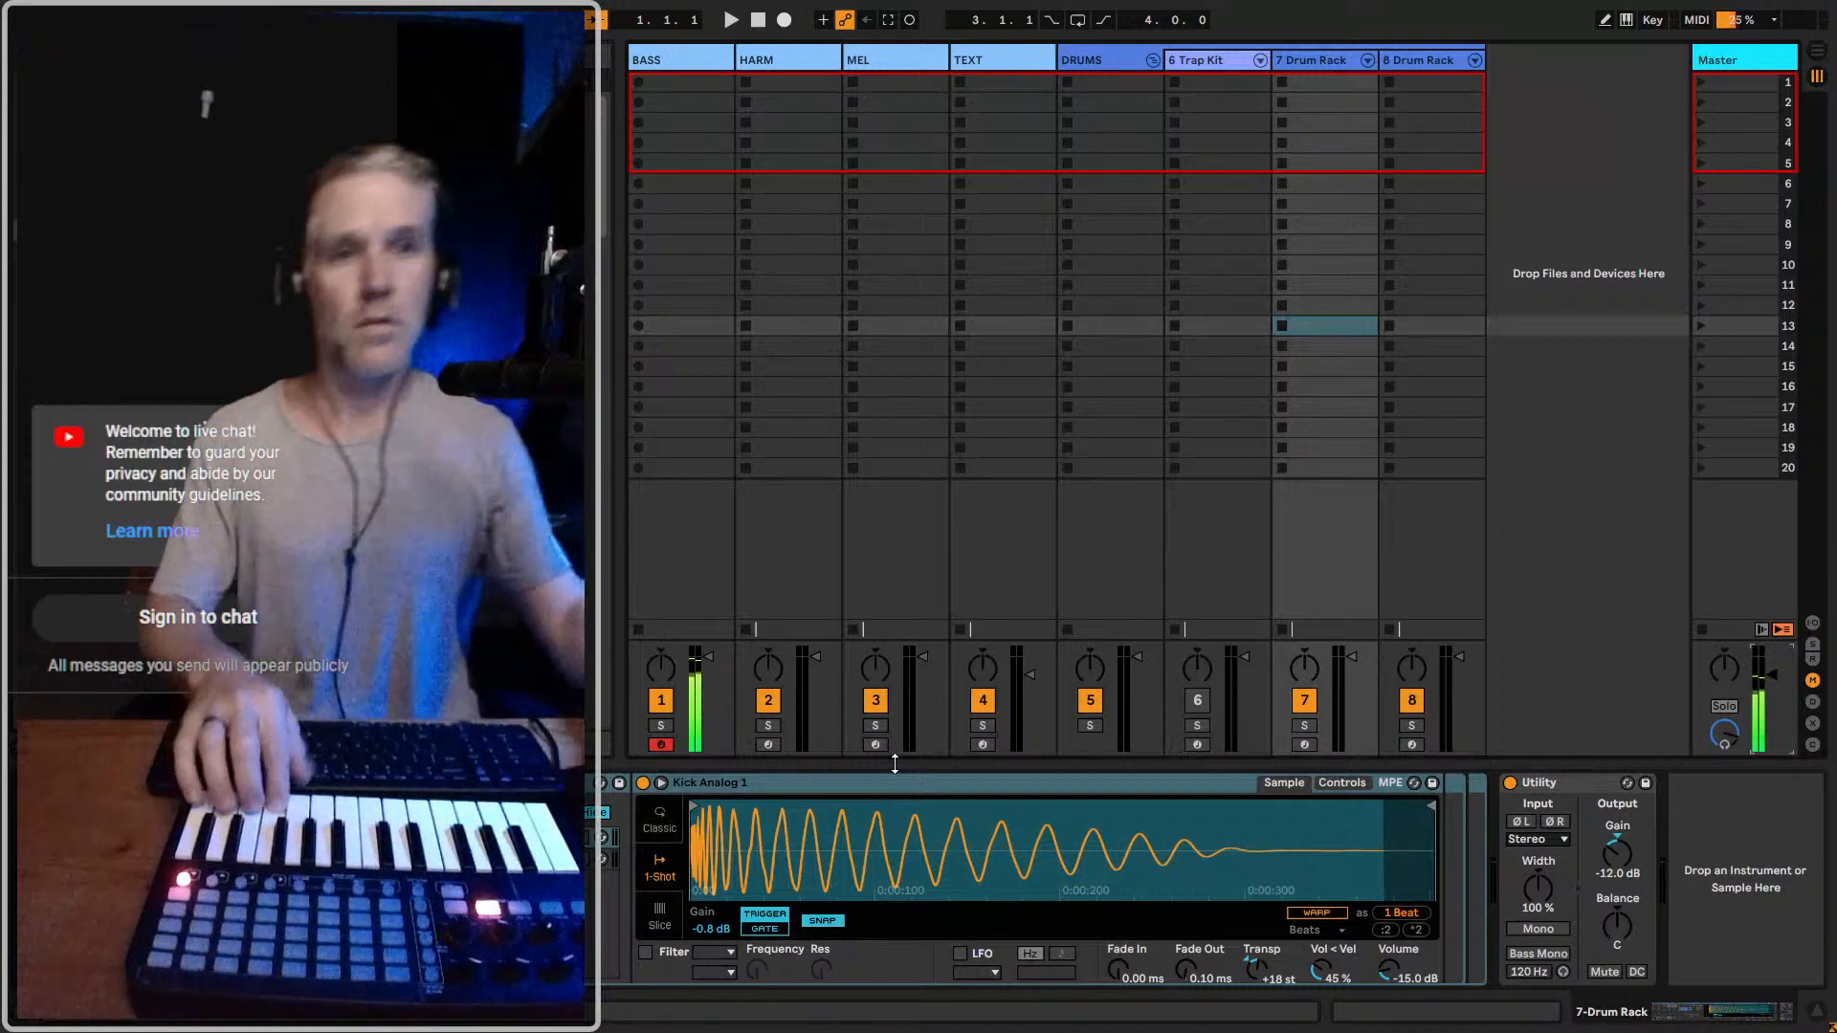
{"action": "left_click", "coordinate": [658, 69]}
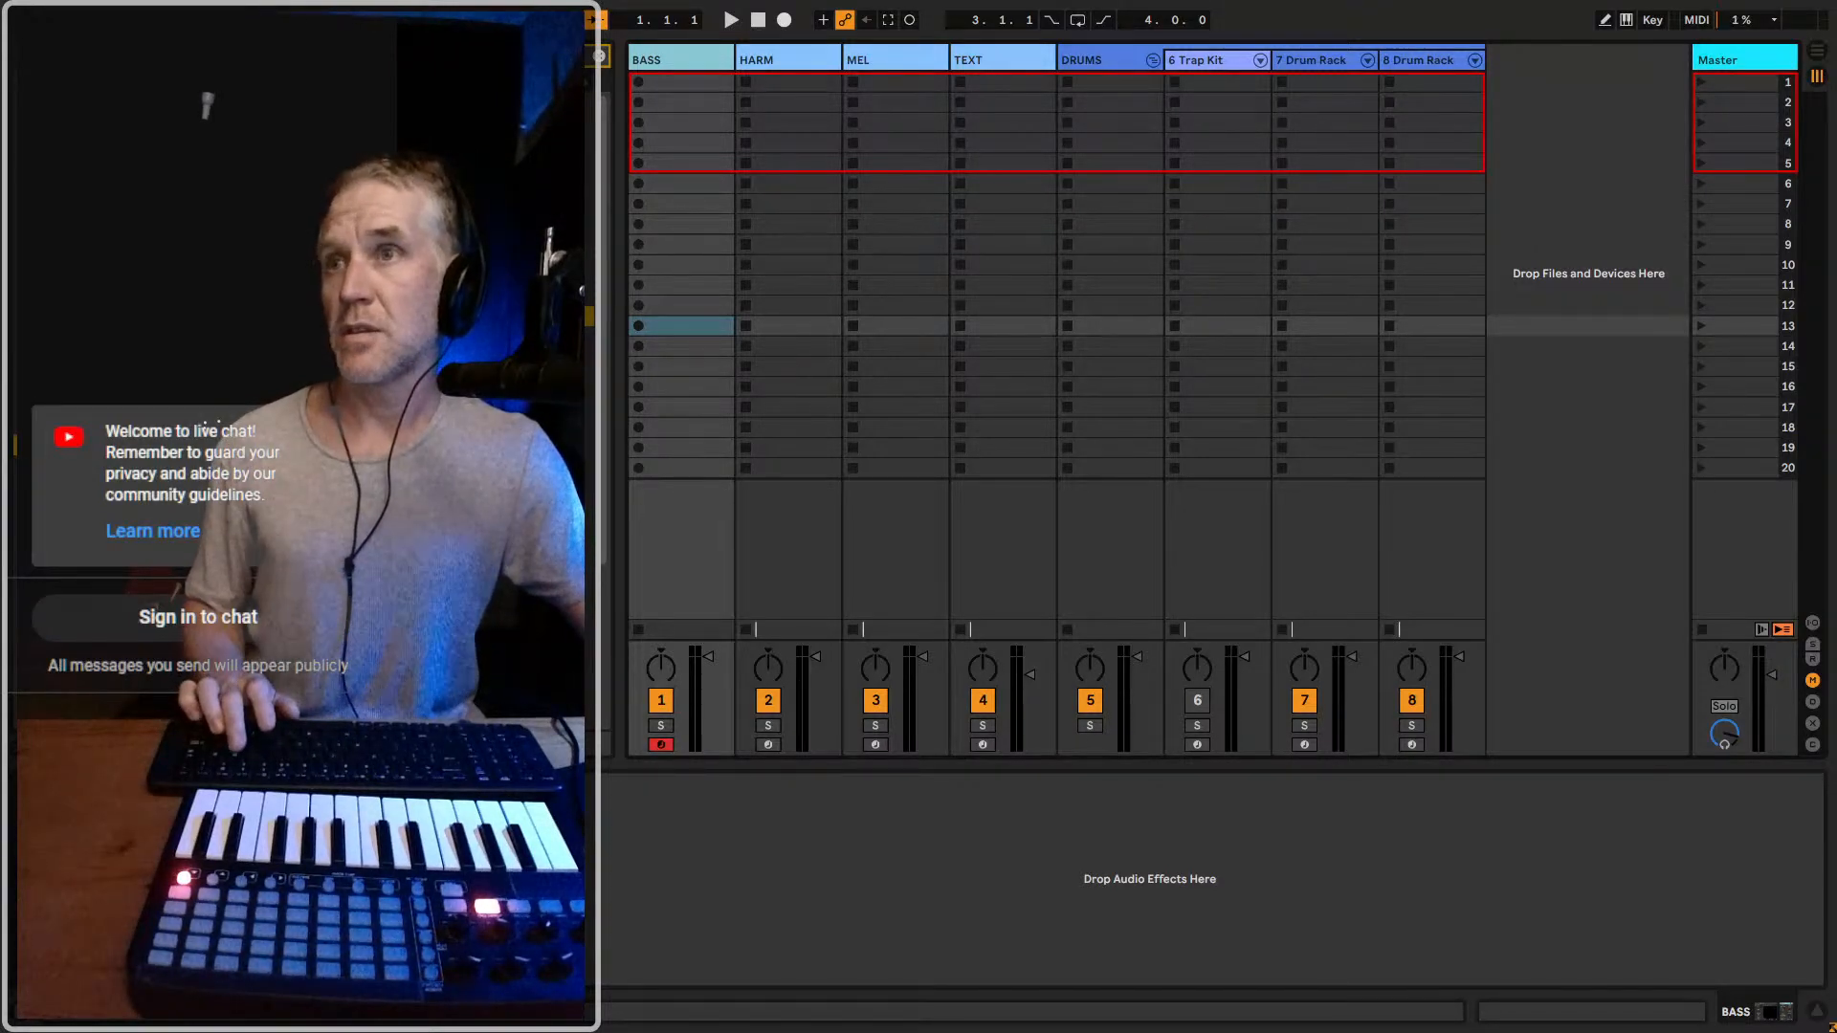
Switch to the browser to view the Cyberpunk 2077 score video and the patches spreadsheet, and return to Ableton Live
{"action": "key", "text": "alt+Tab"}
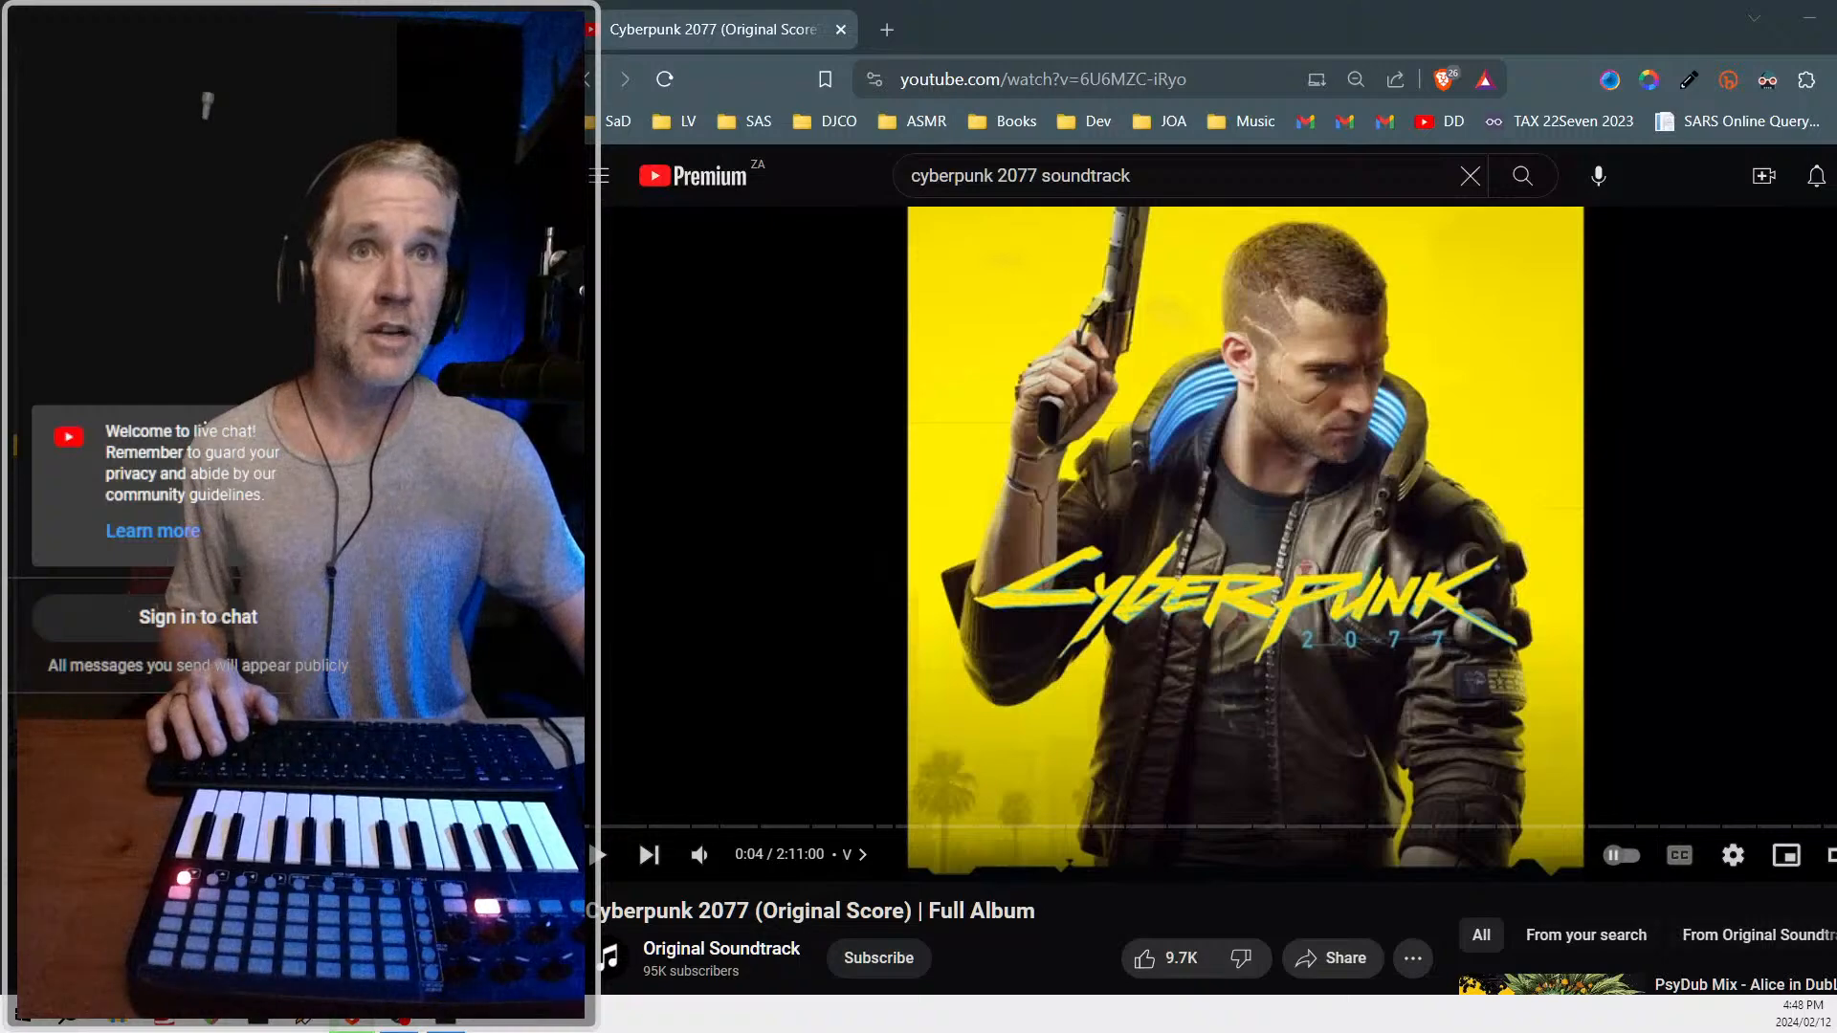
{"action": "key", "text": "ctrl+shift+t"}
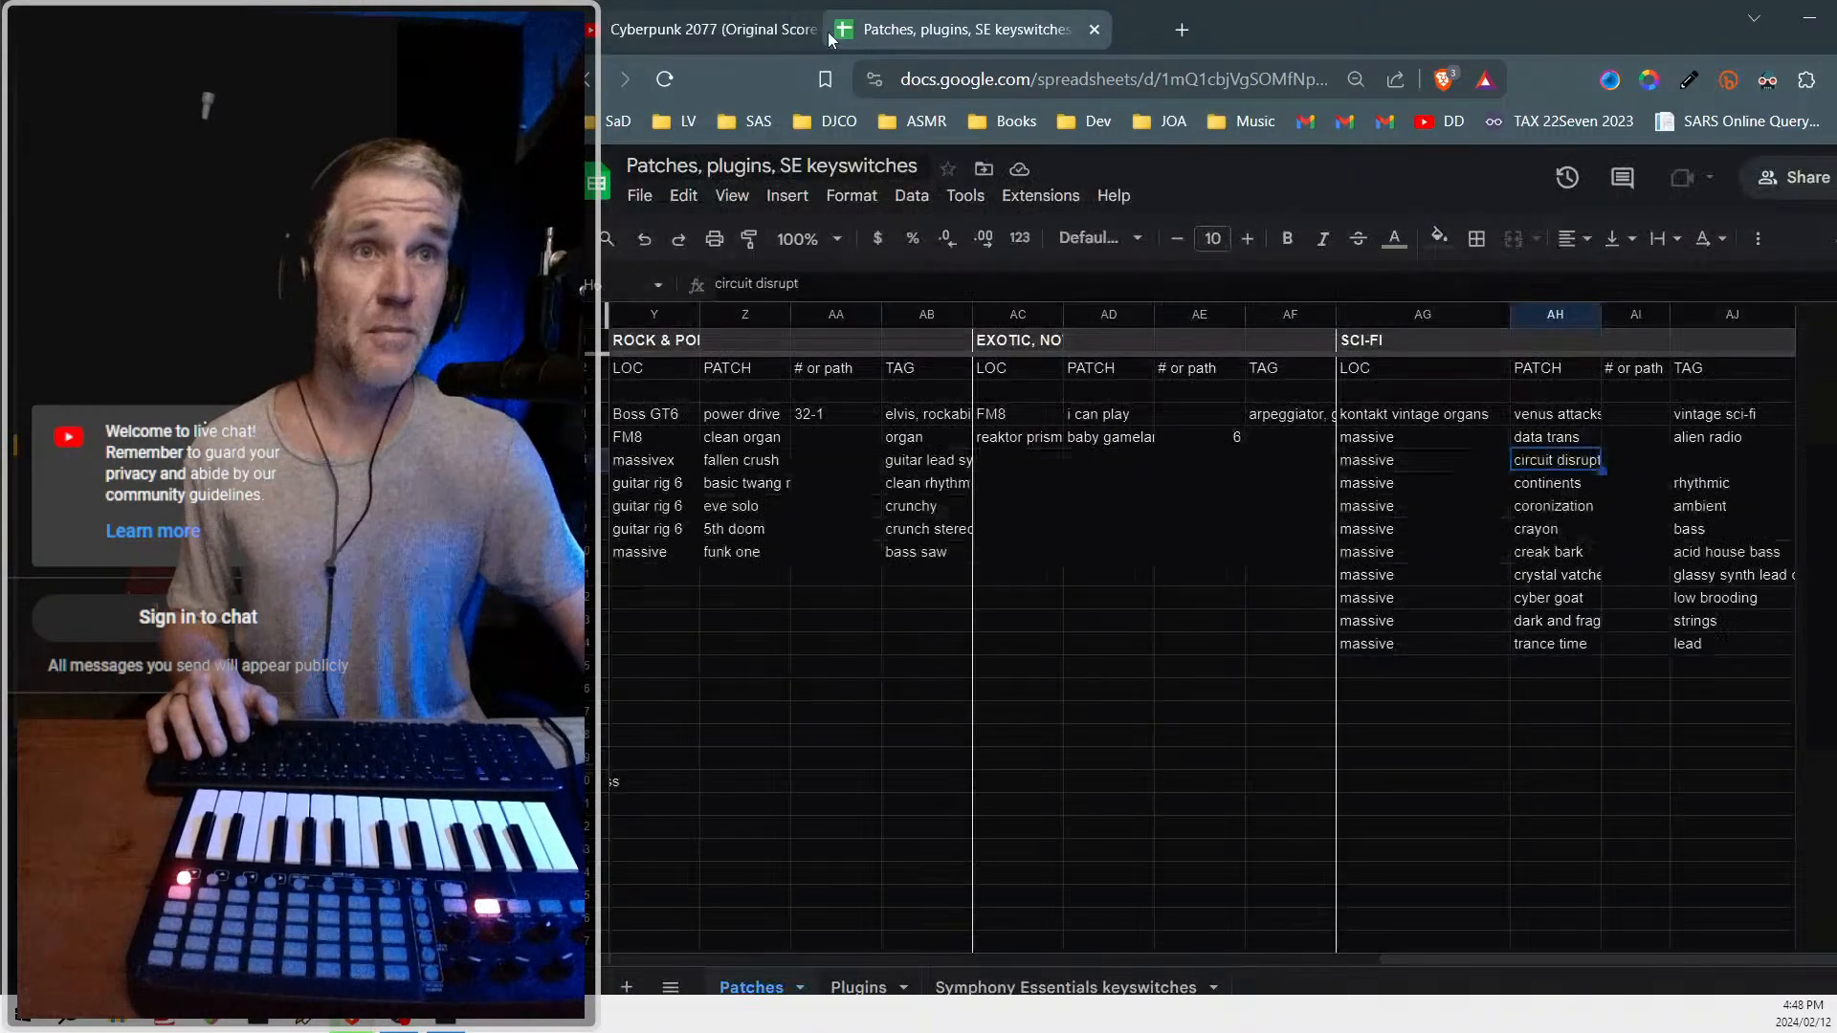
{"action": "left_click", "coordinate": [746, 36]}
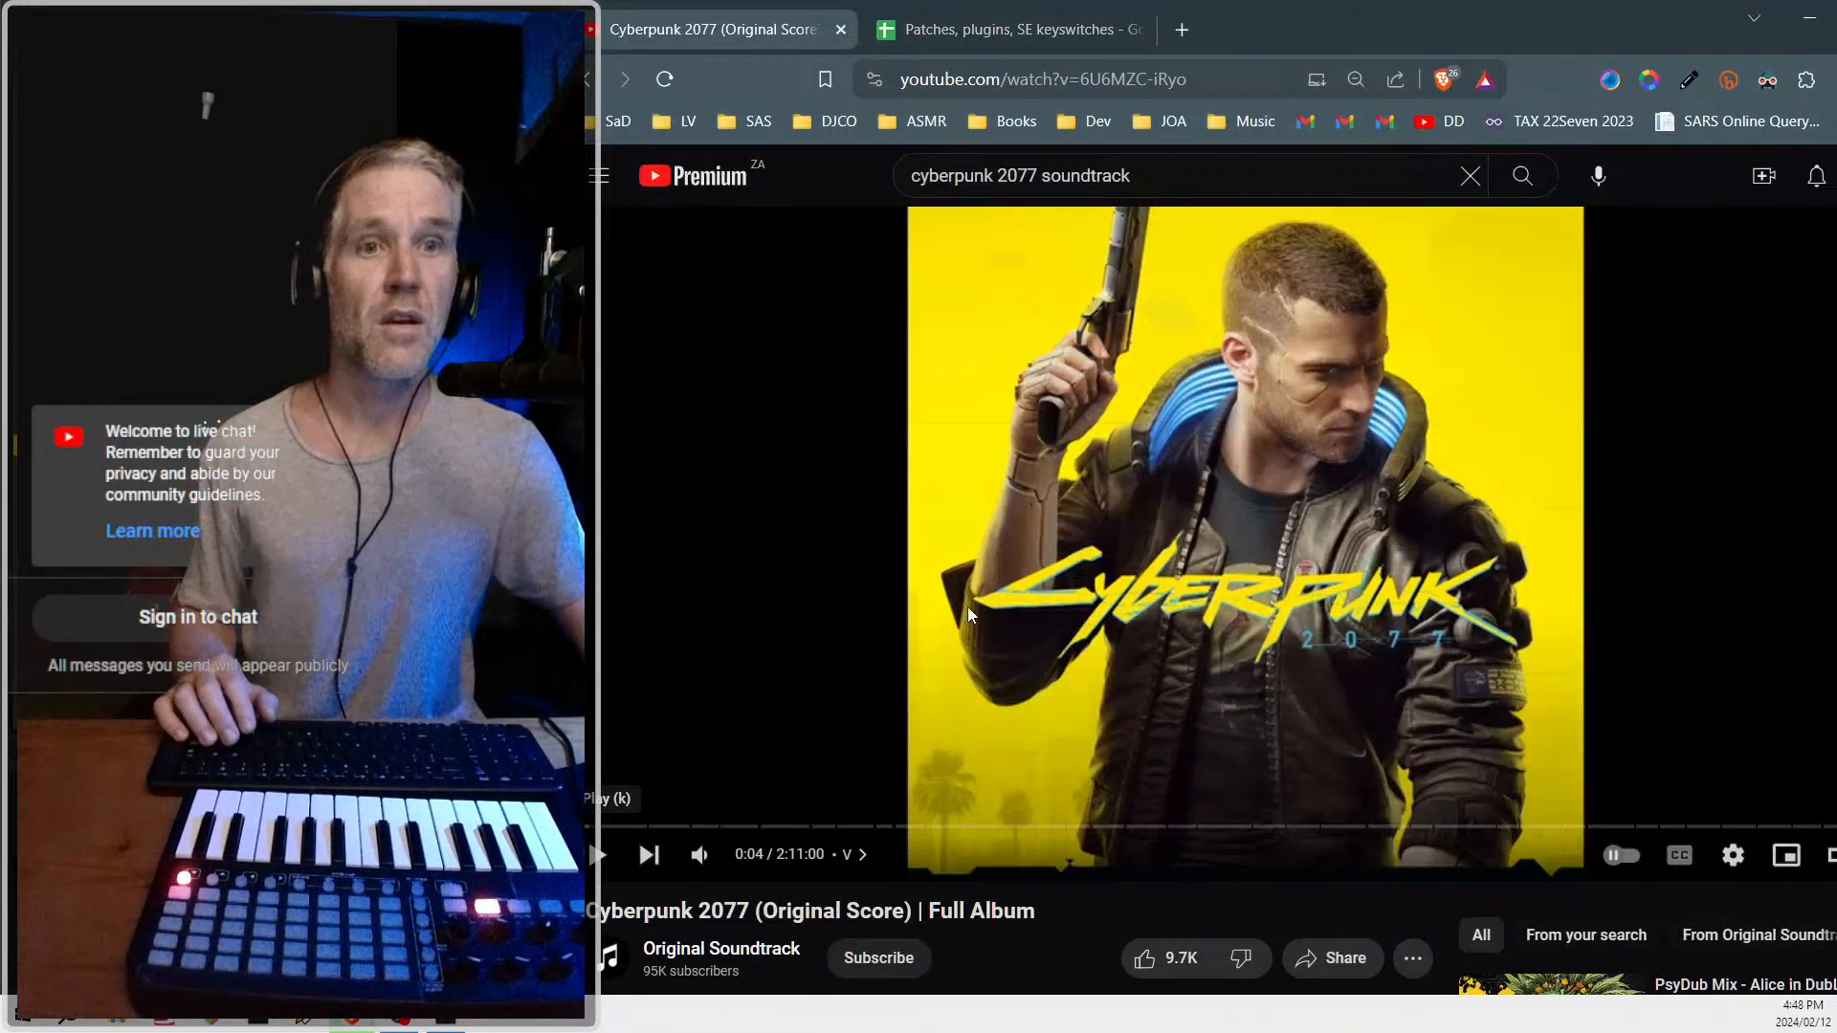
{"action": "key", "text": "alt+Tab"}
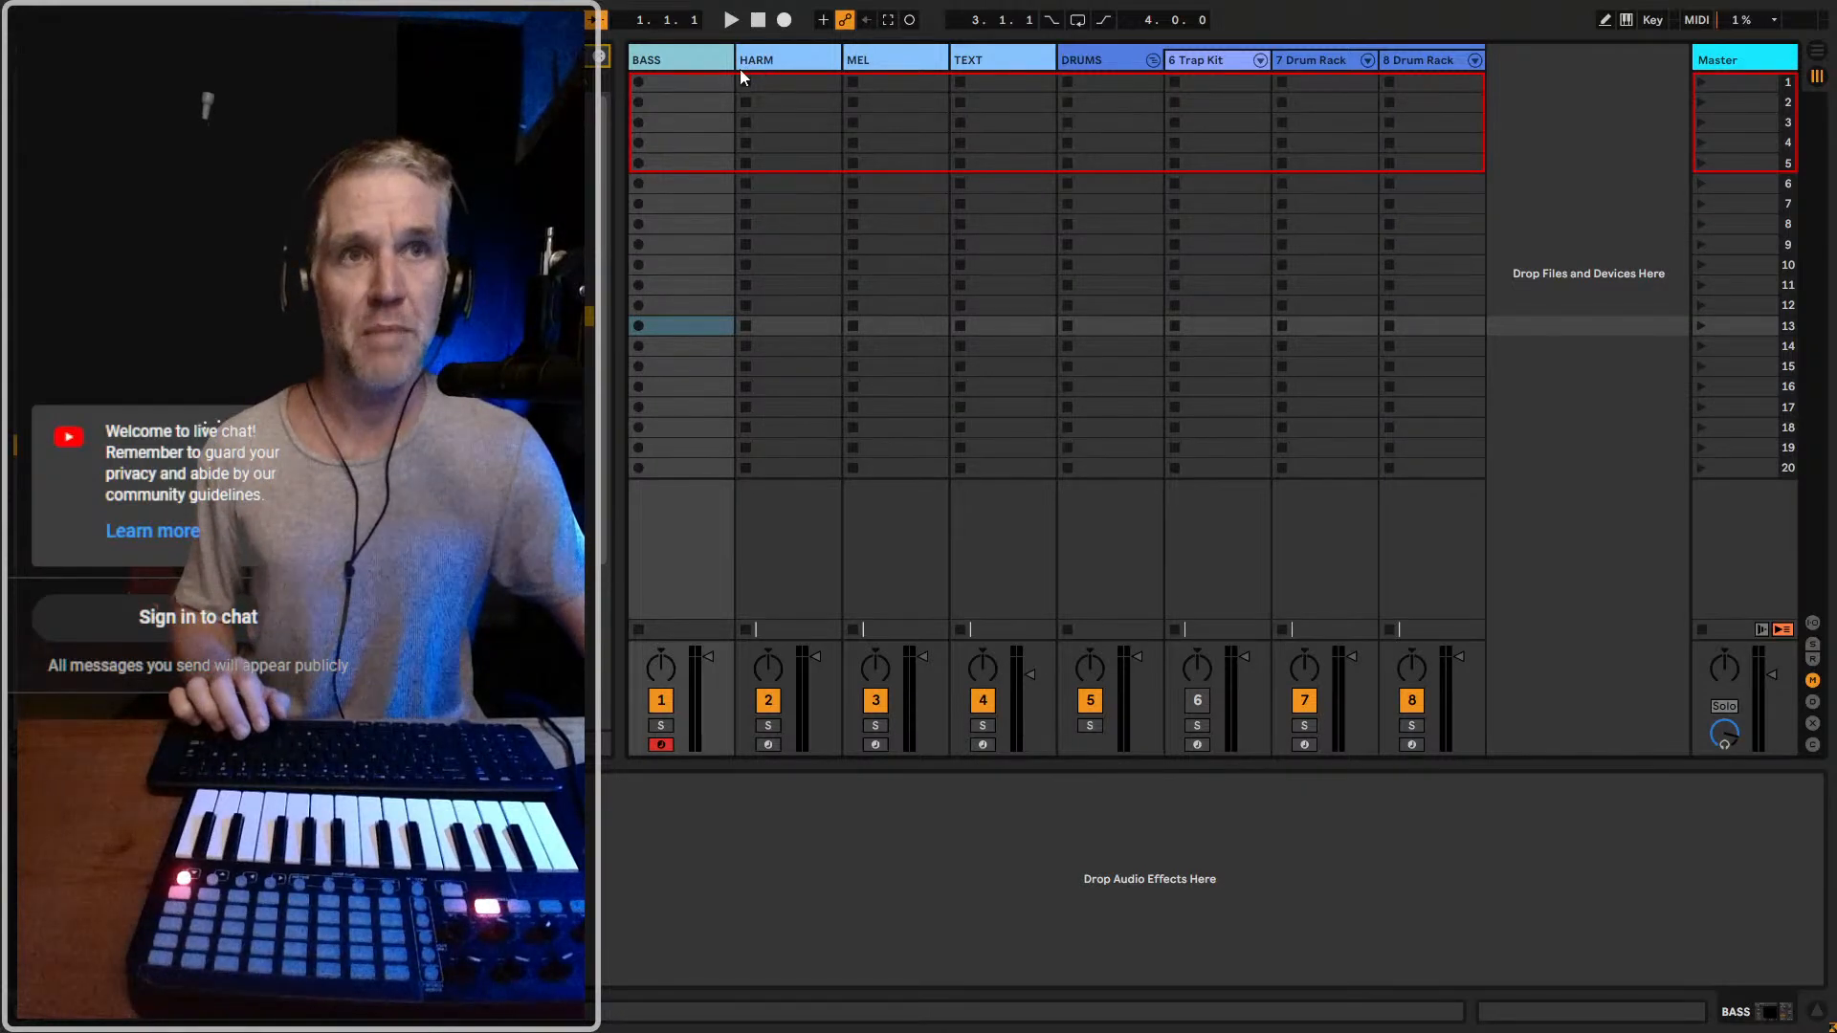
Insert a new MIDI track directly after the BASS track
{"action": "key", "text": "ctrl+t"}
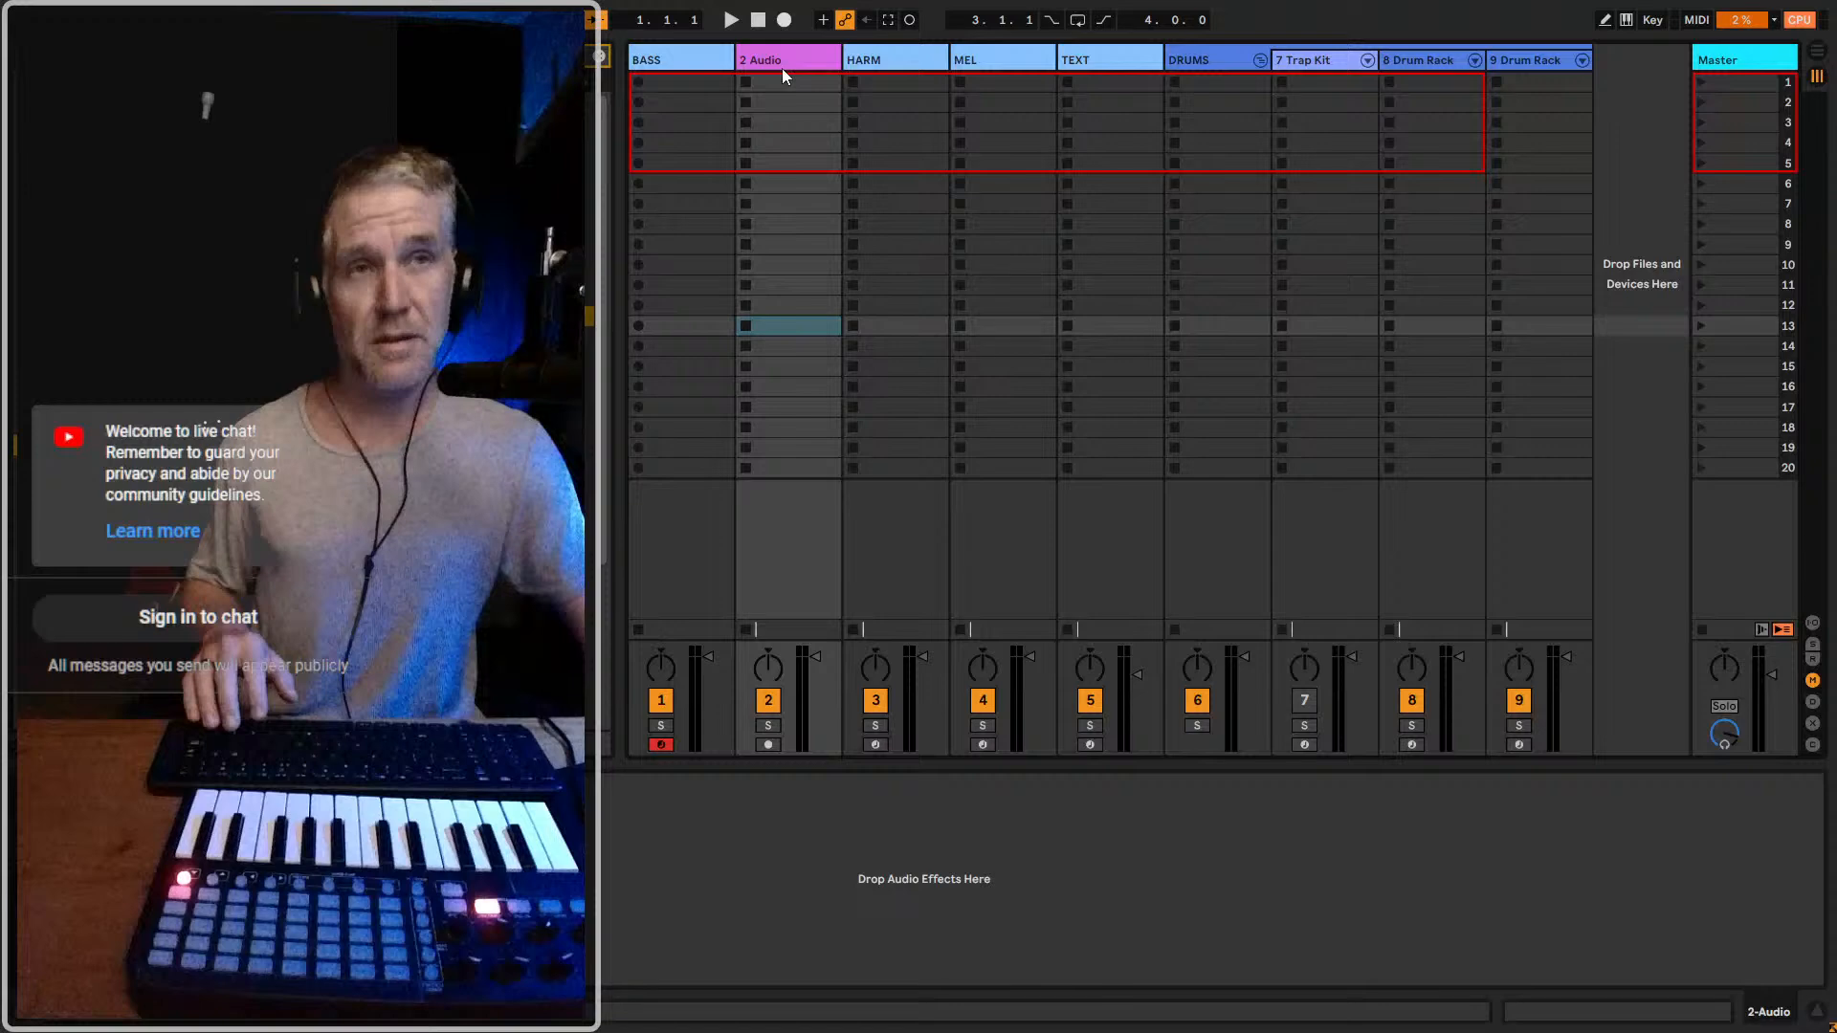
{"action": "key", "text": "ctrl+z"}
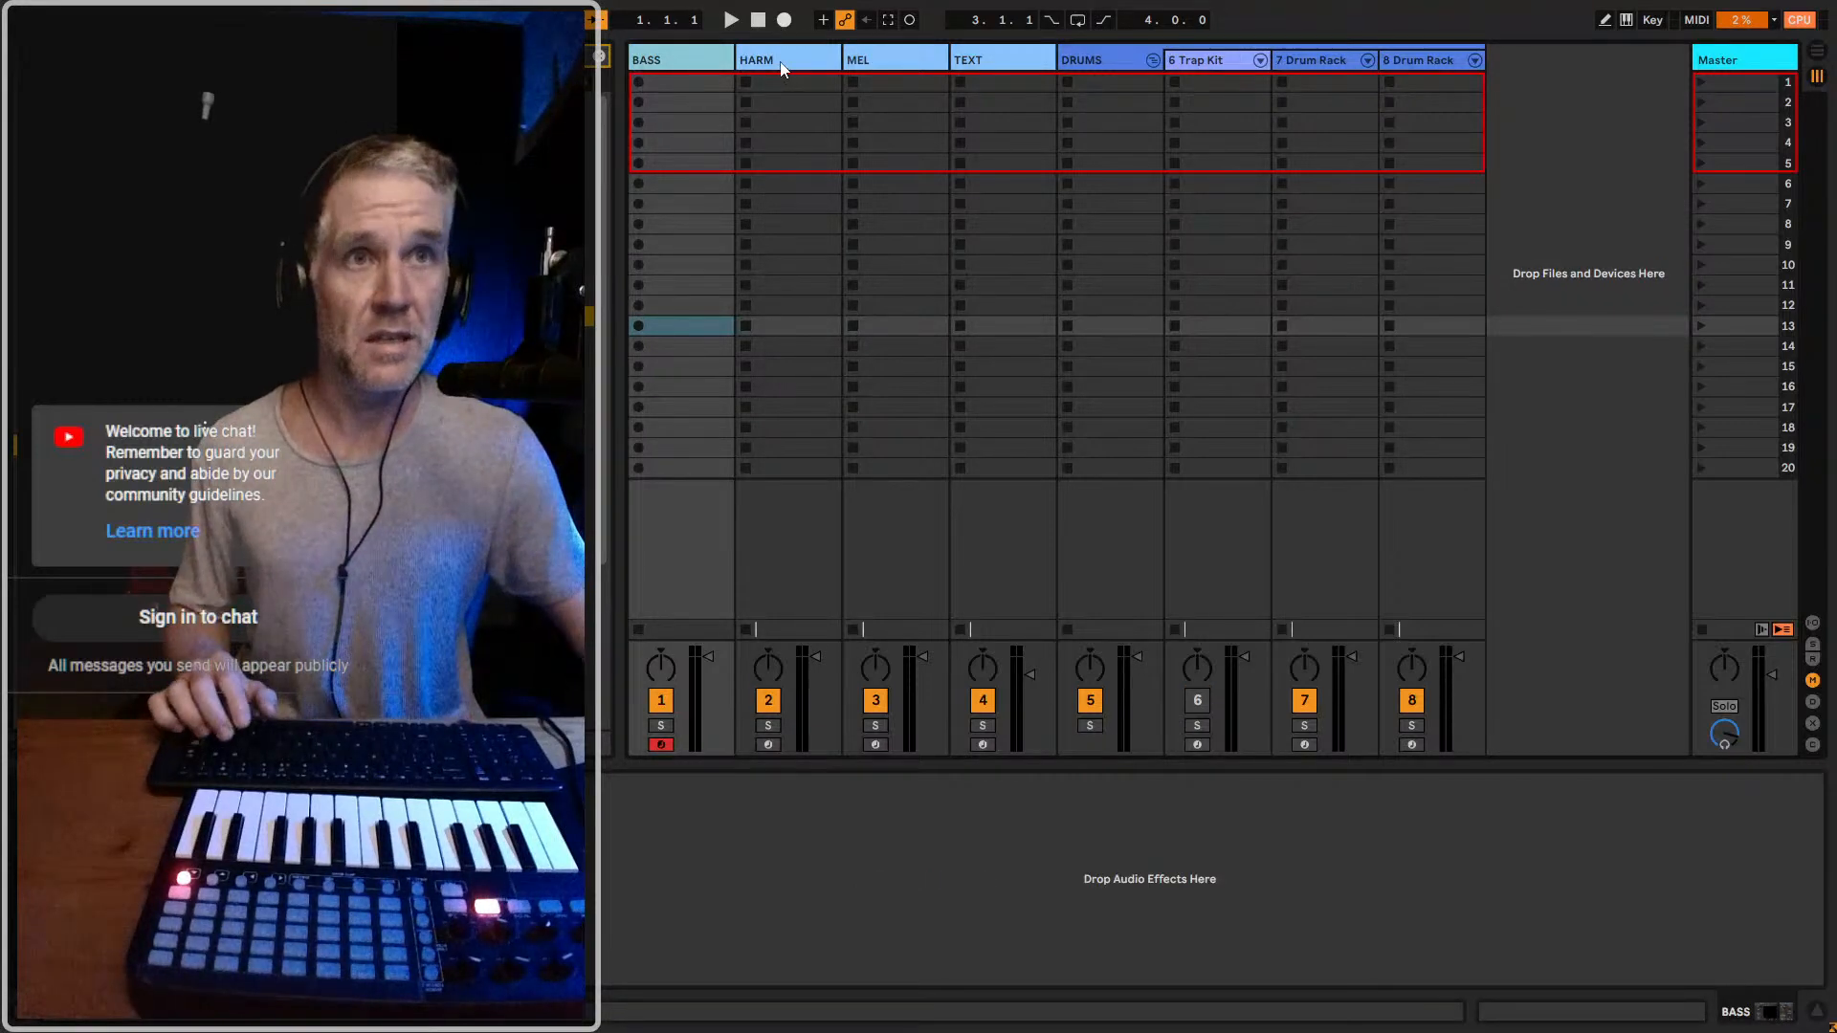
{"action": "key", "text": "ctrl+shift+t"}
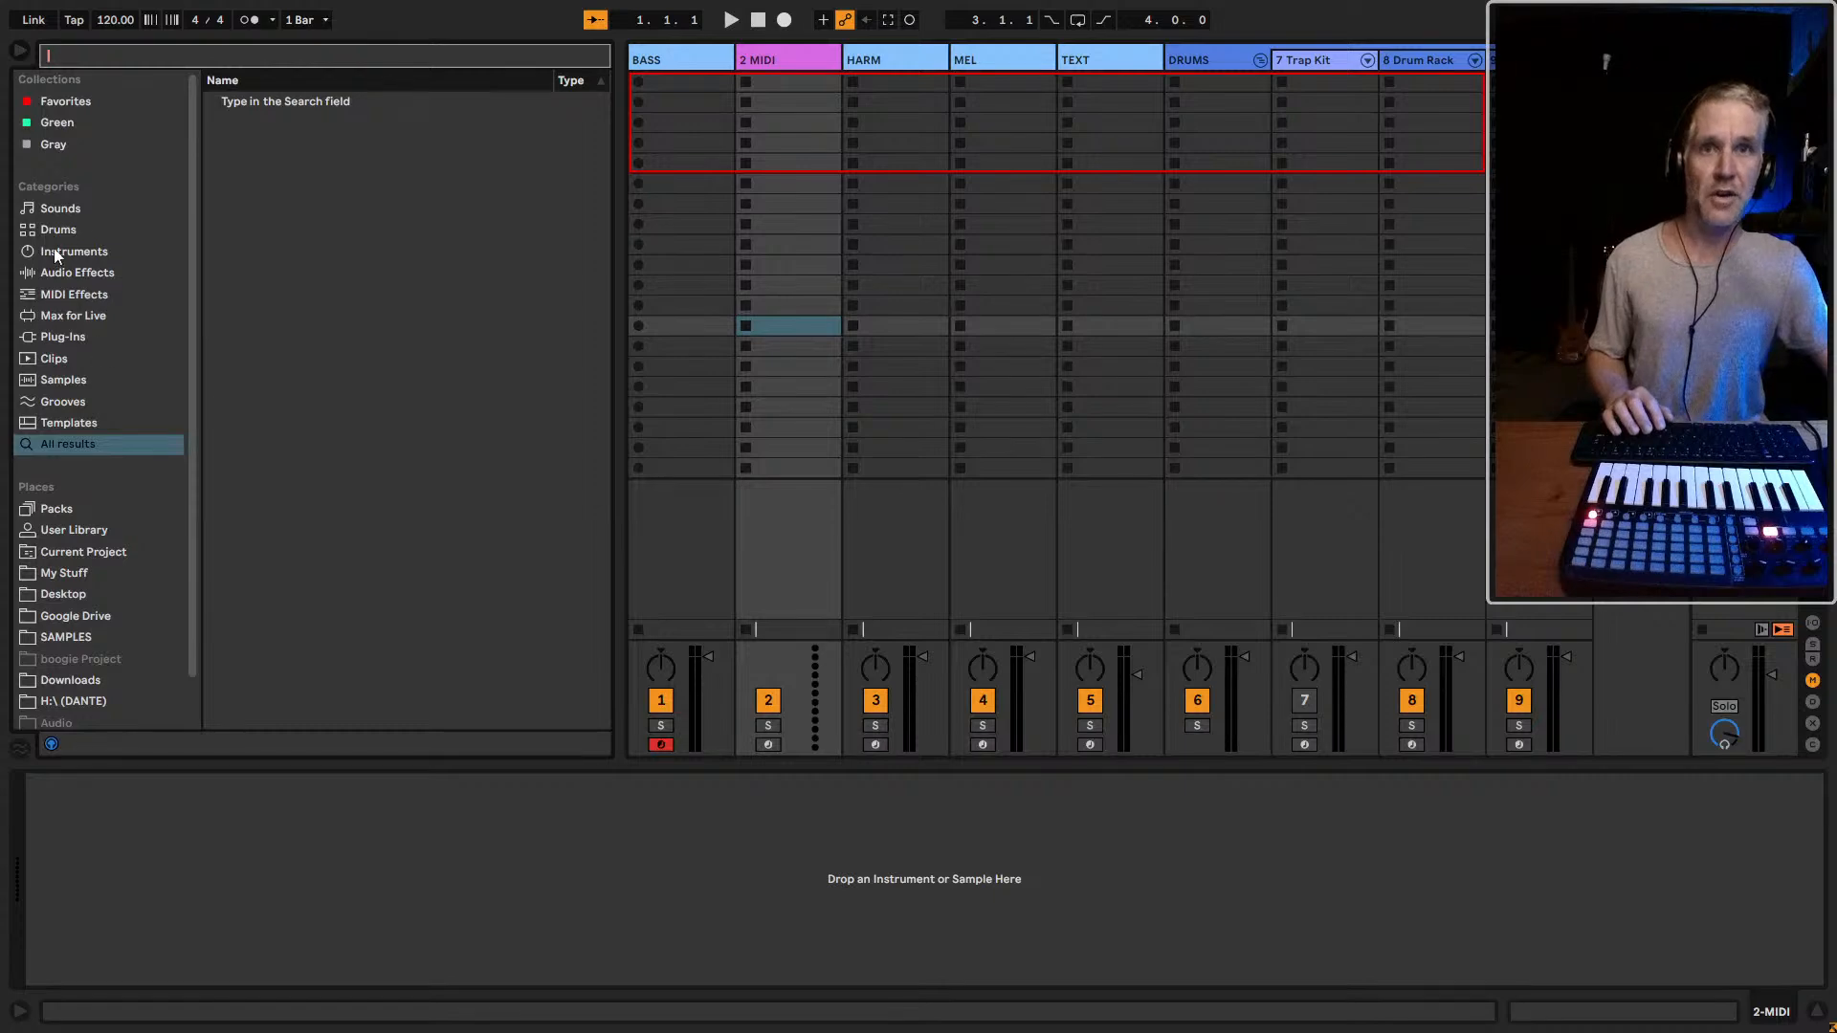
Expand the Bass category of Sounds, preview Abdominal Bass and lower the cue volume for previews
{"action": "left_click", "coordinate": [50, 213]}
{"action": "left_click", "coordinate": [253, 140]}
{"action": "left_click", "coordinate": [241, 126]}
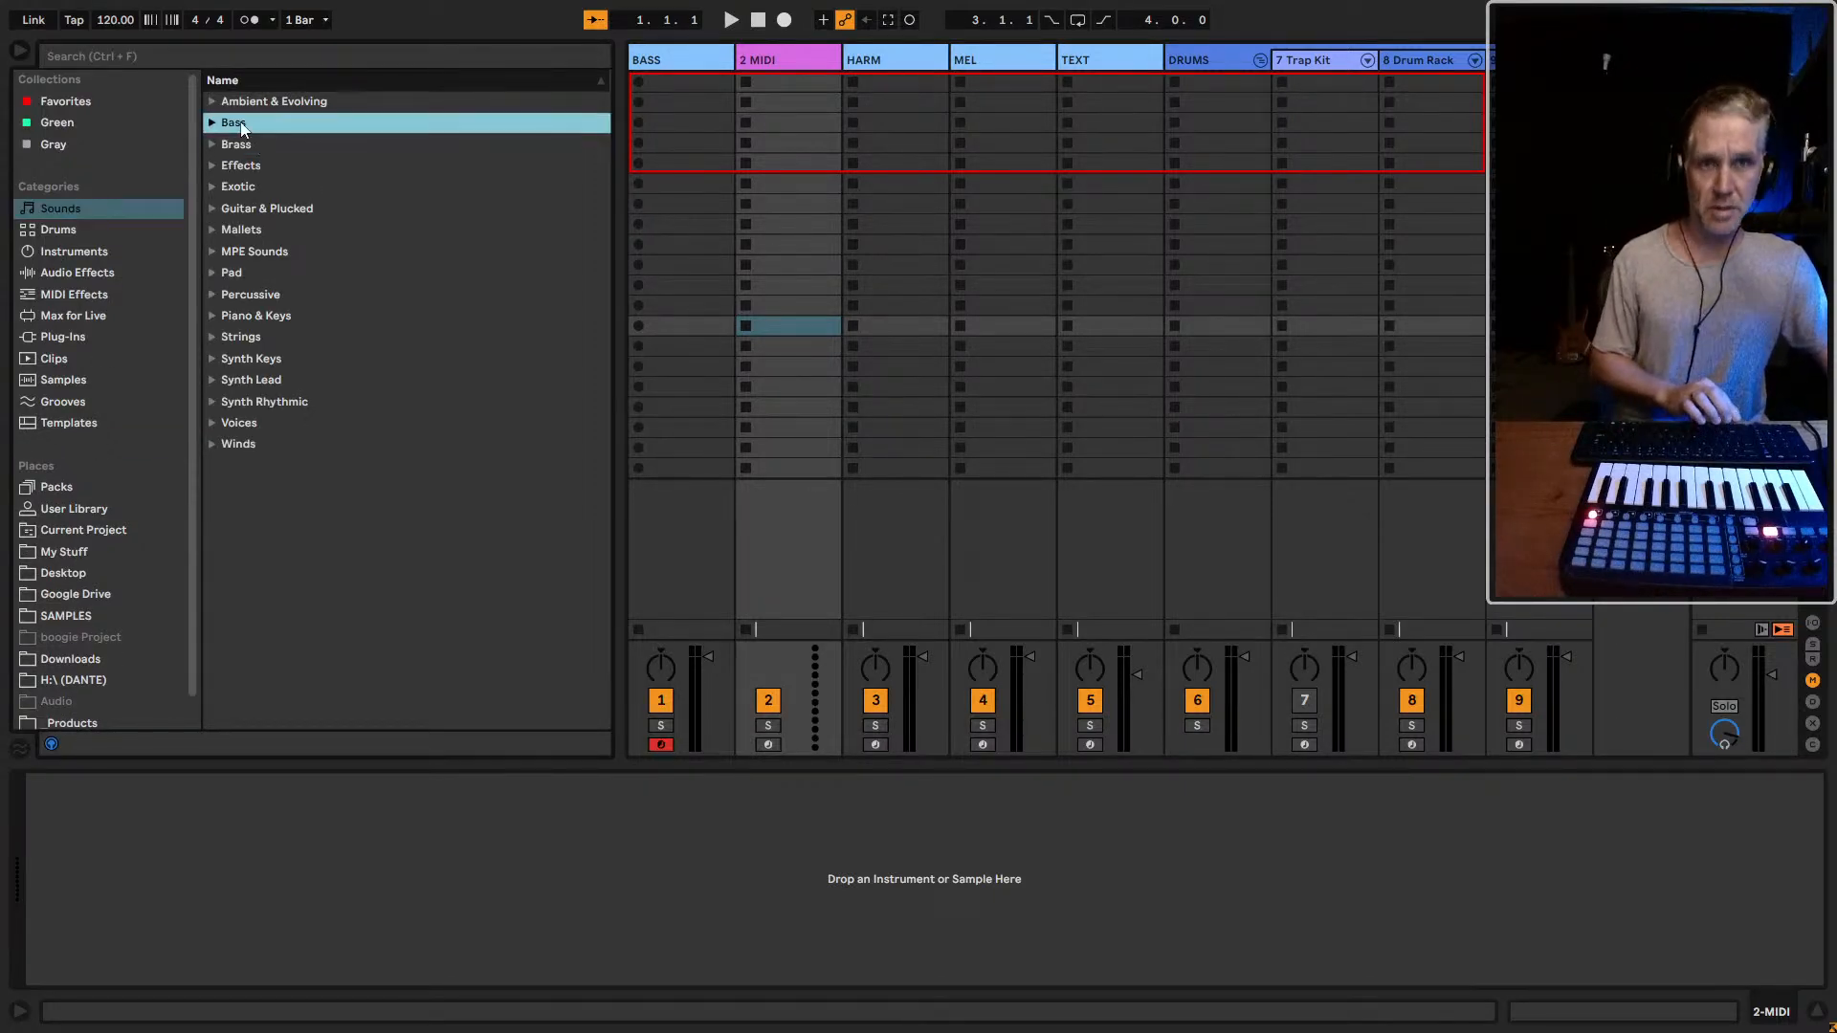
{"action": "key", "text": "Right"}
{"action": "key", "text": "Down"}
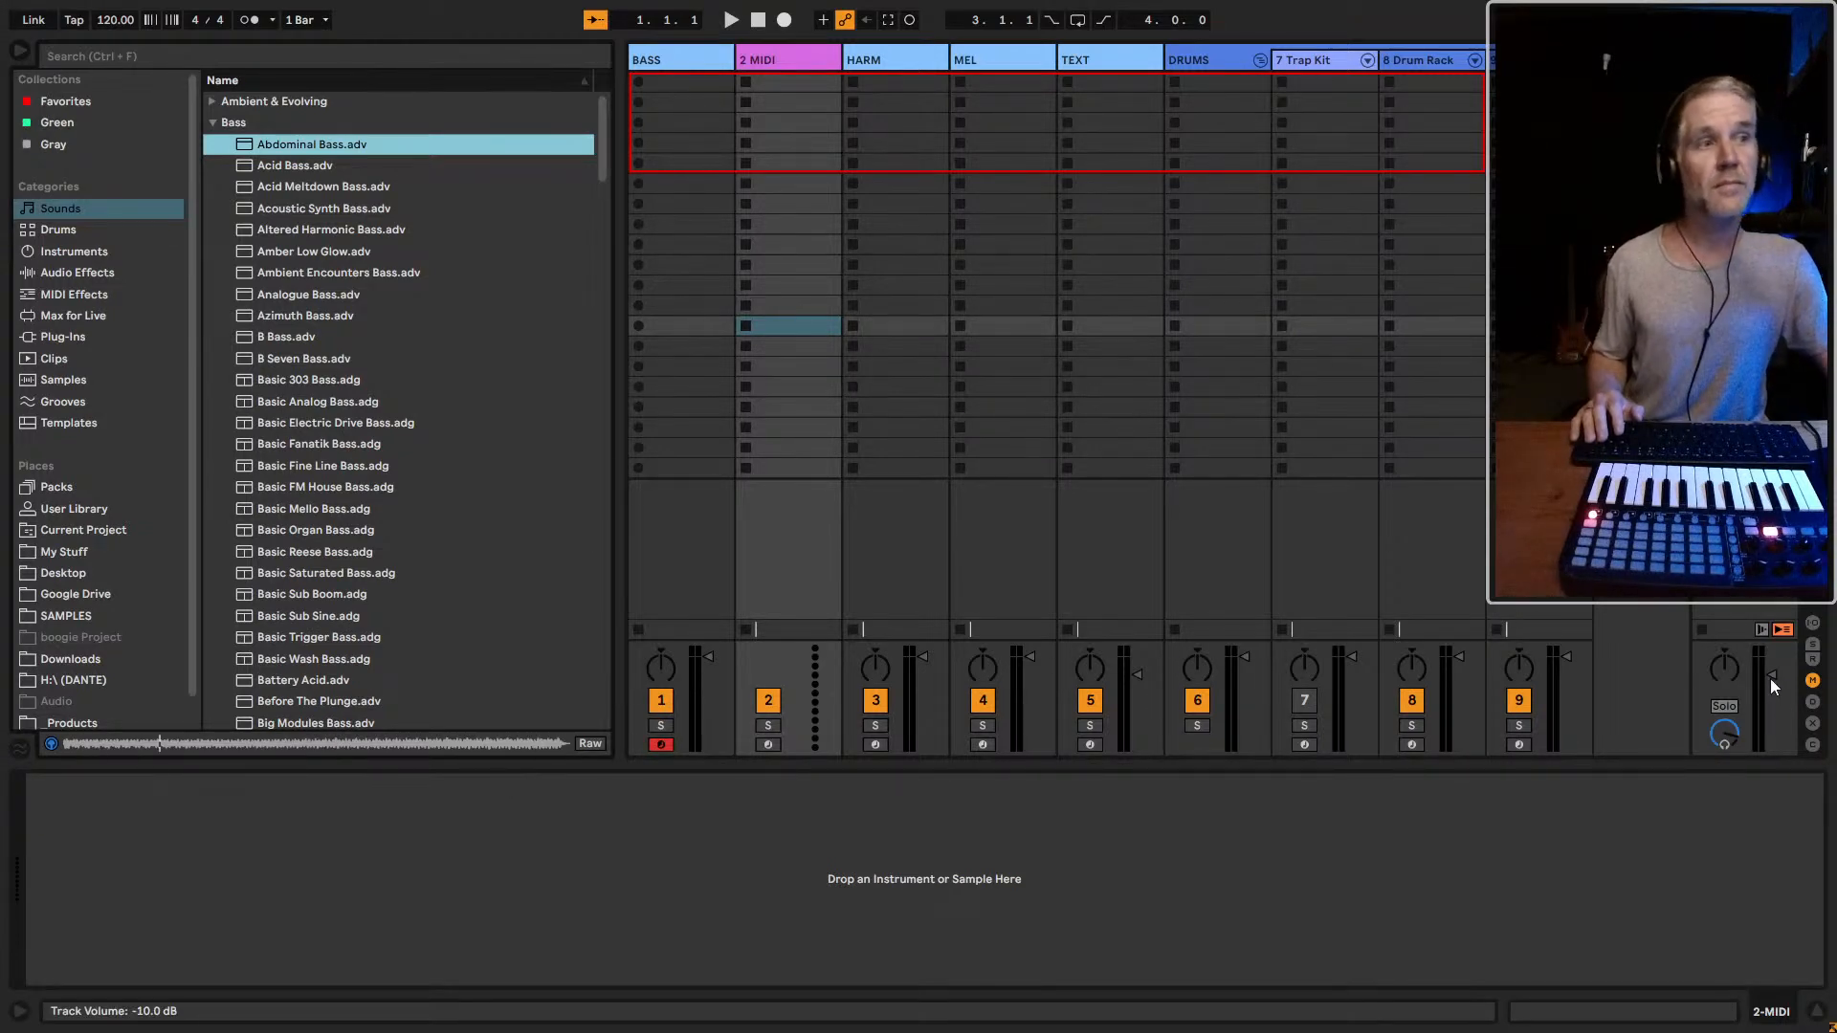
{"action": "left_click_drag", "start_coordinate": [1724, 734], "coordinate": [1724, 770]}
Audition the bass presets one by one from Acid Bass to B Seven Bass
{"action": "left_click", "coordinate": [320, 162]}
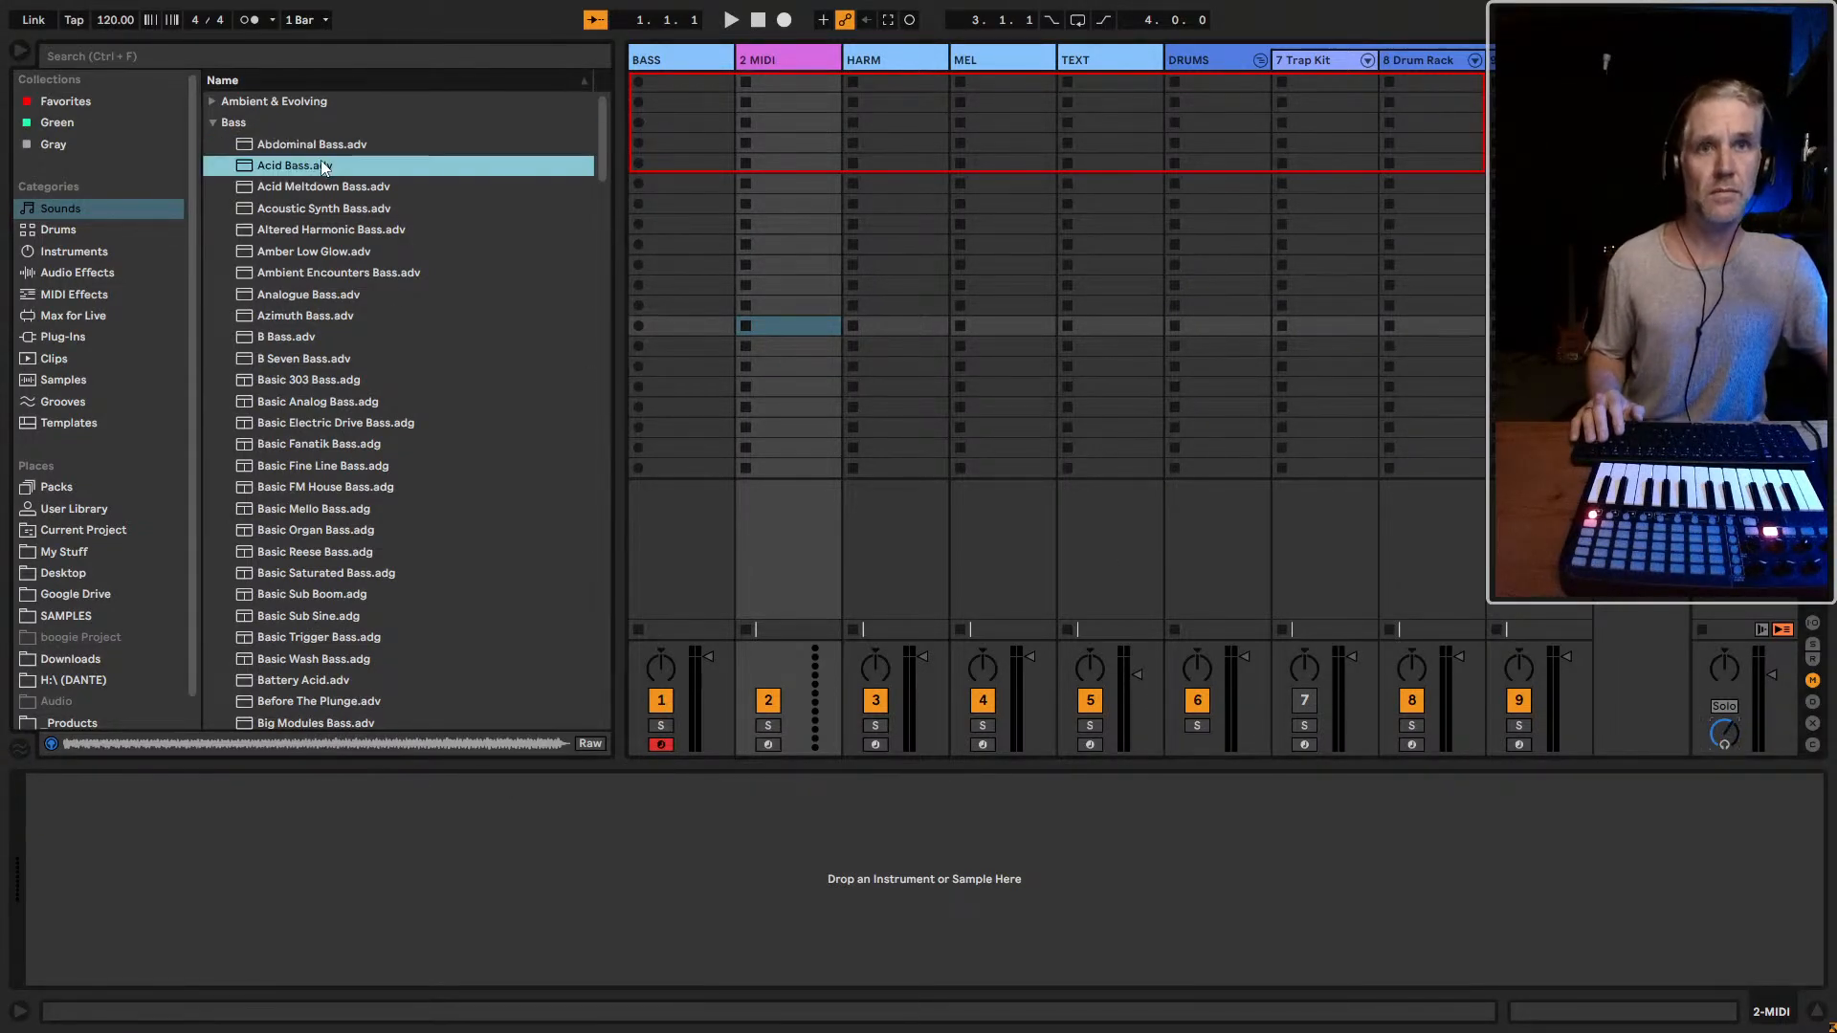
{"action": "key", "text": "Down"}
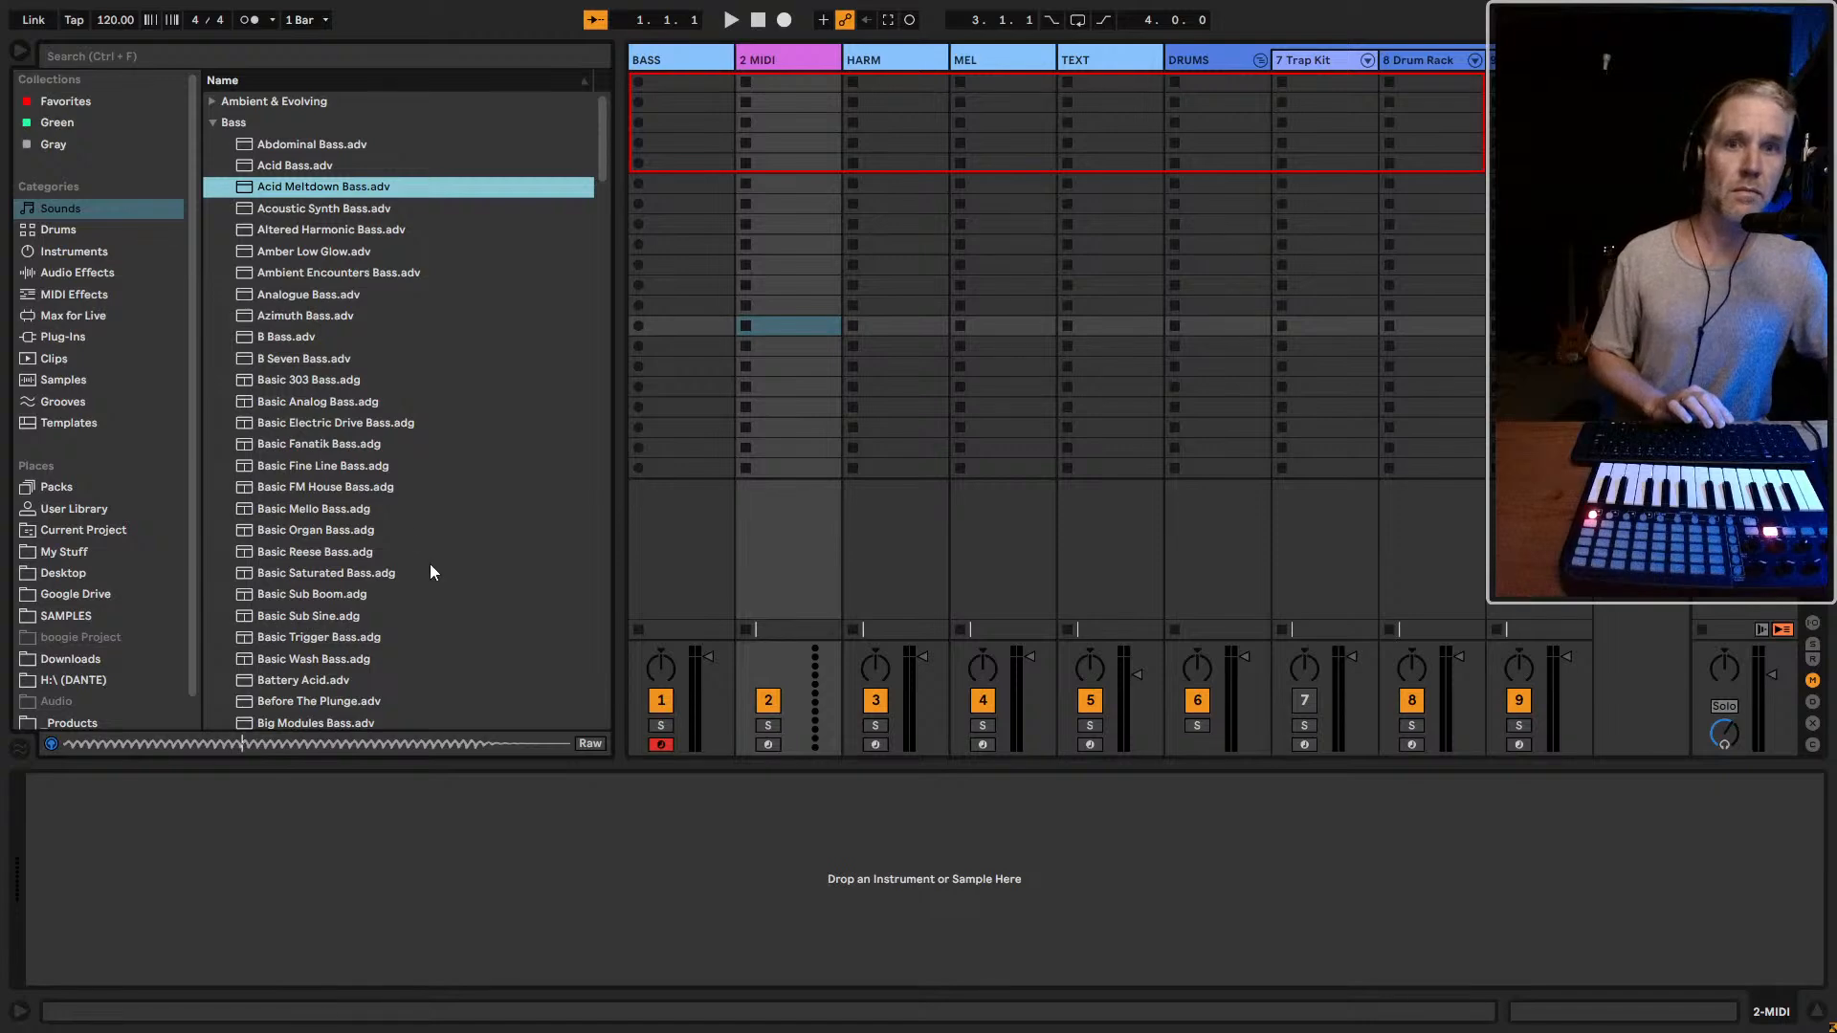
{"action": "key", "text": "Down"}
{"action": "key", "text": "Down"}
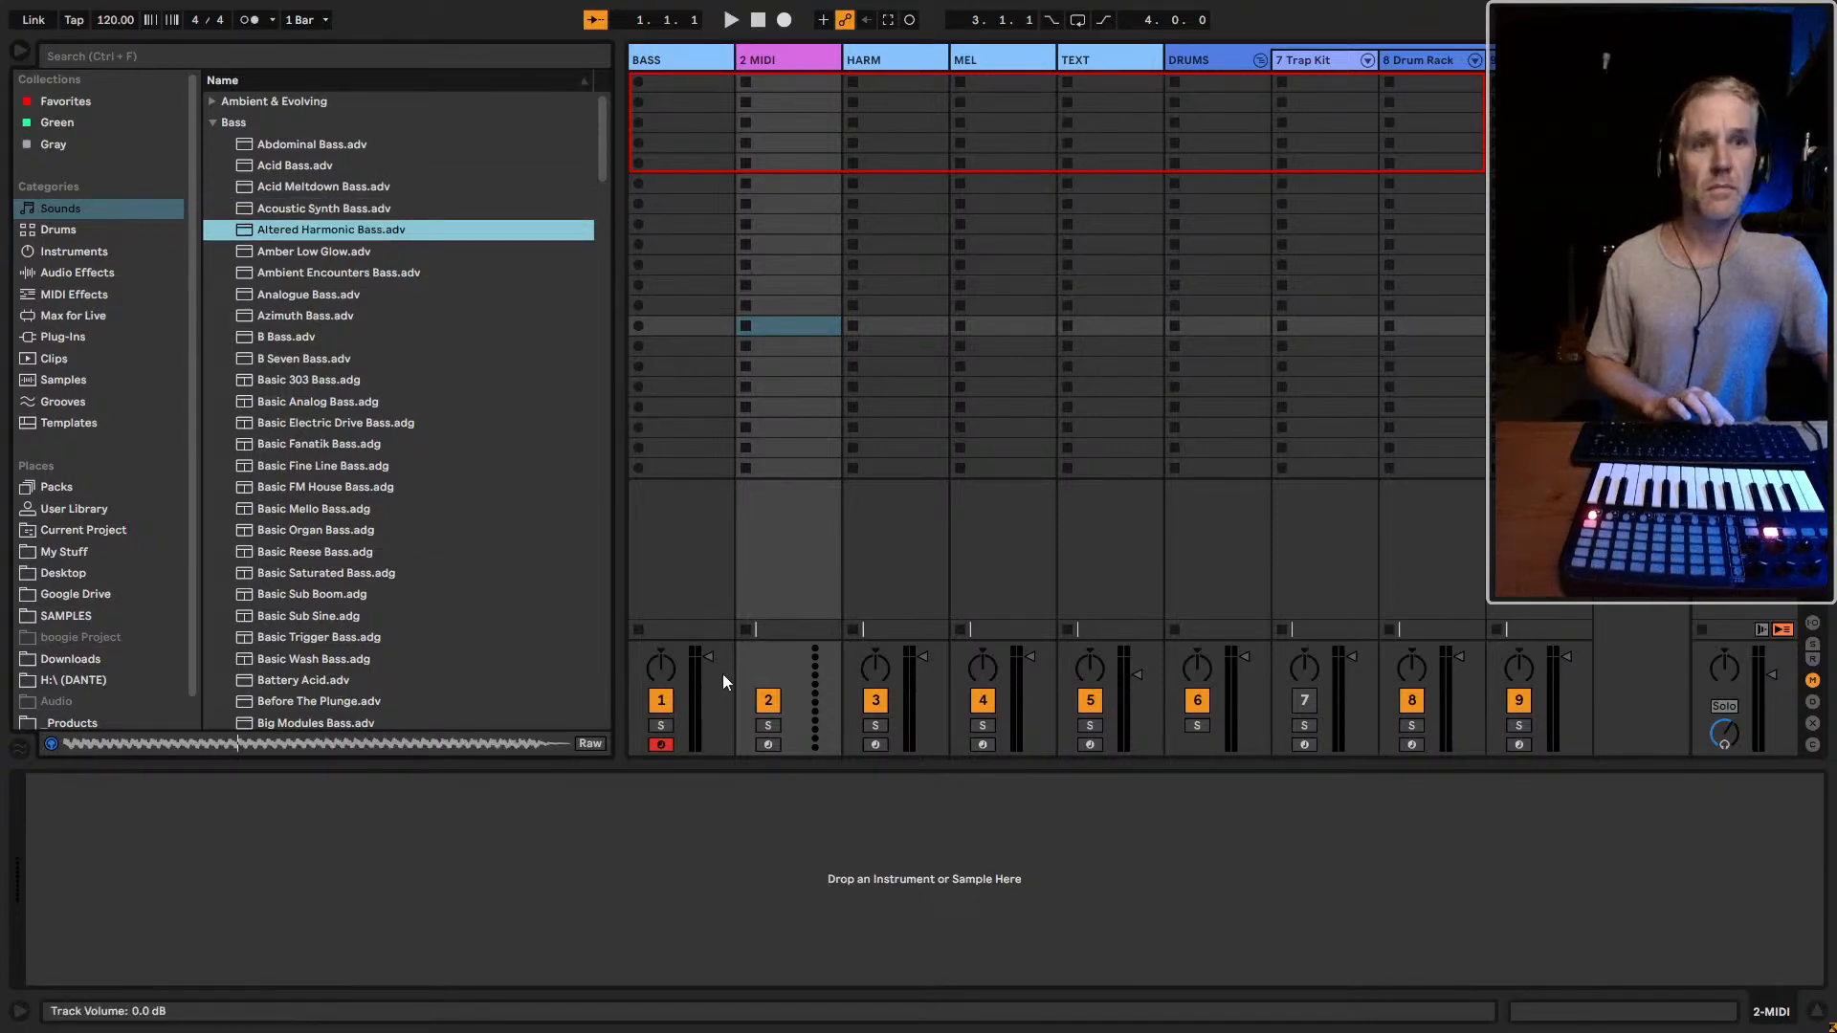
{"action": "key", "text": "Down"}
{"action": "key", "text": "Down"}
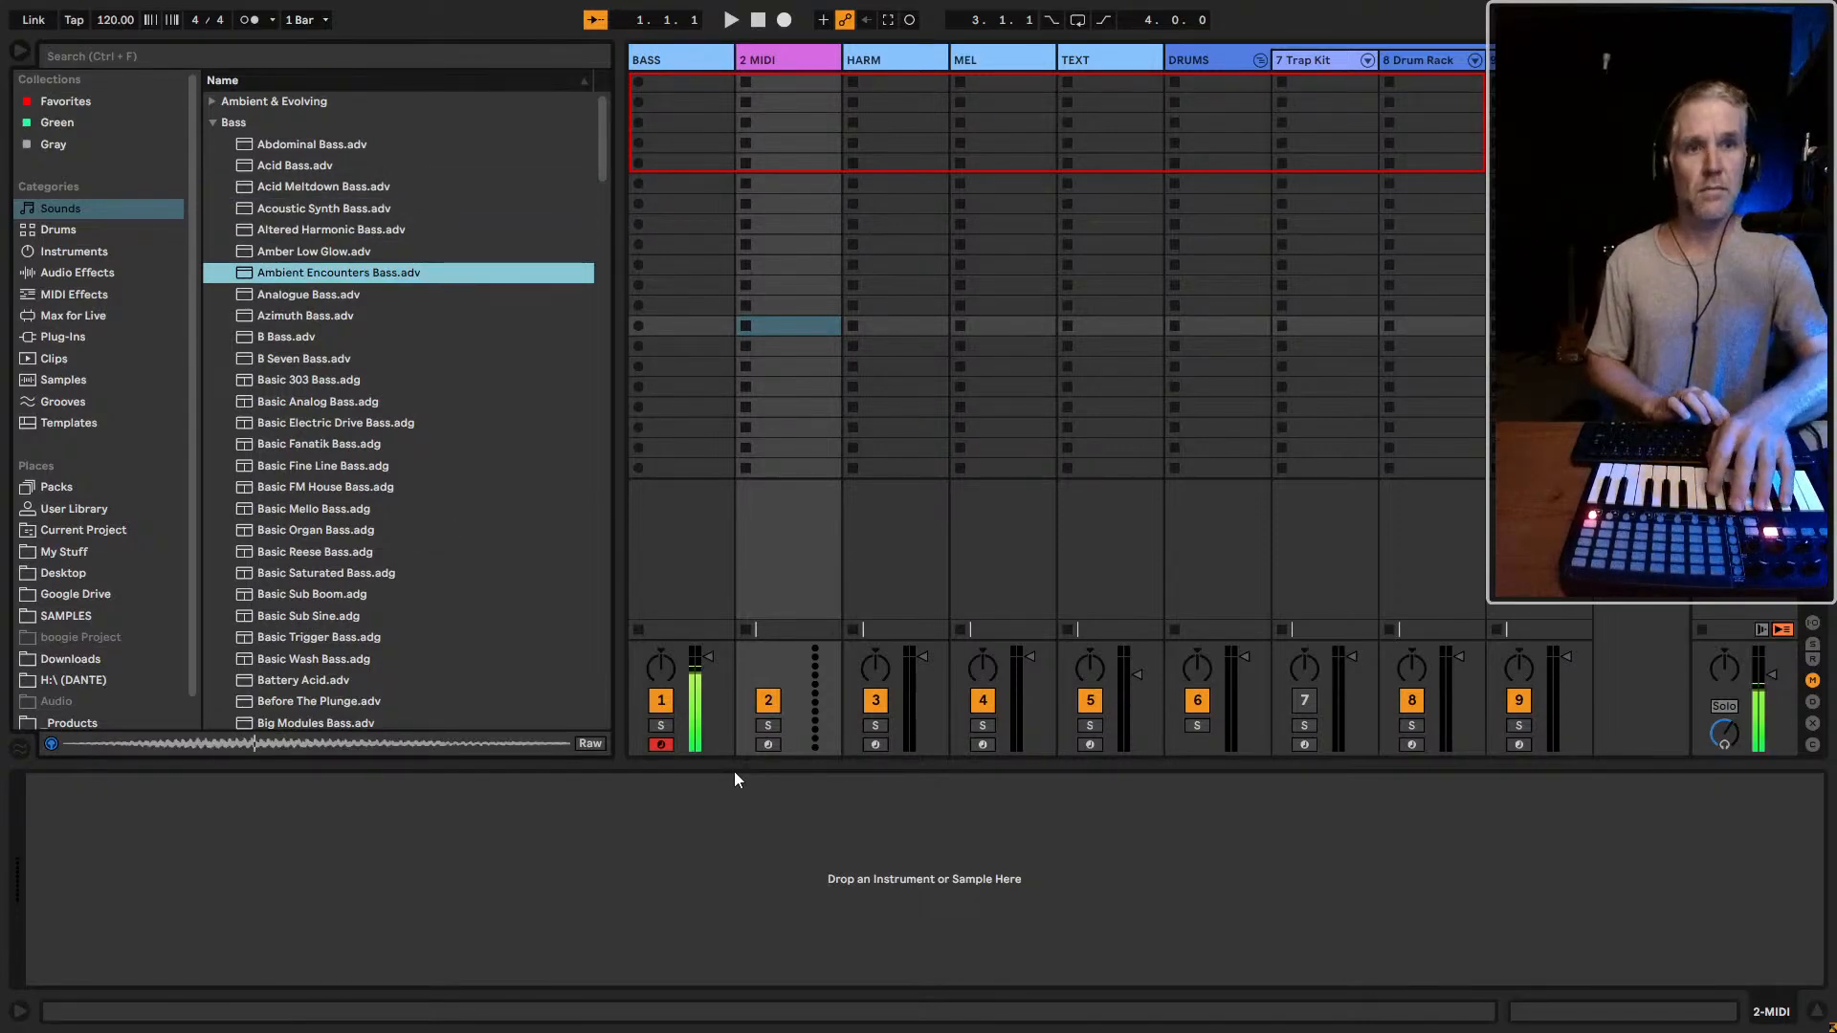
{"action": "key", "text": "Down"}
{"action": "key", "text": "Down"}
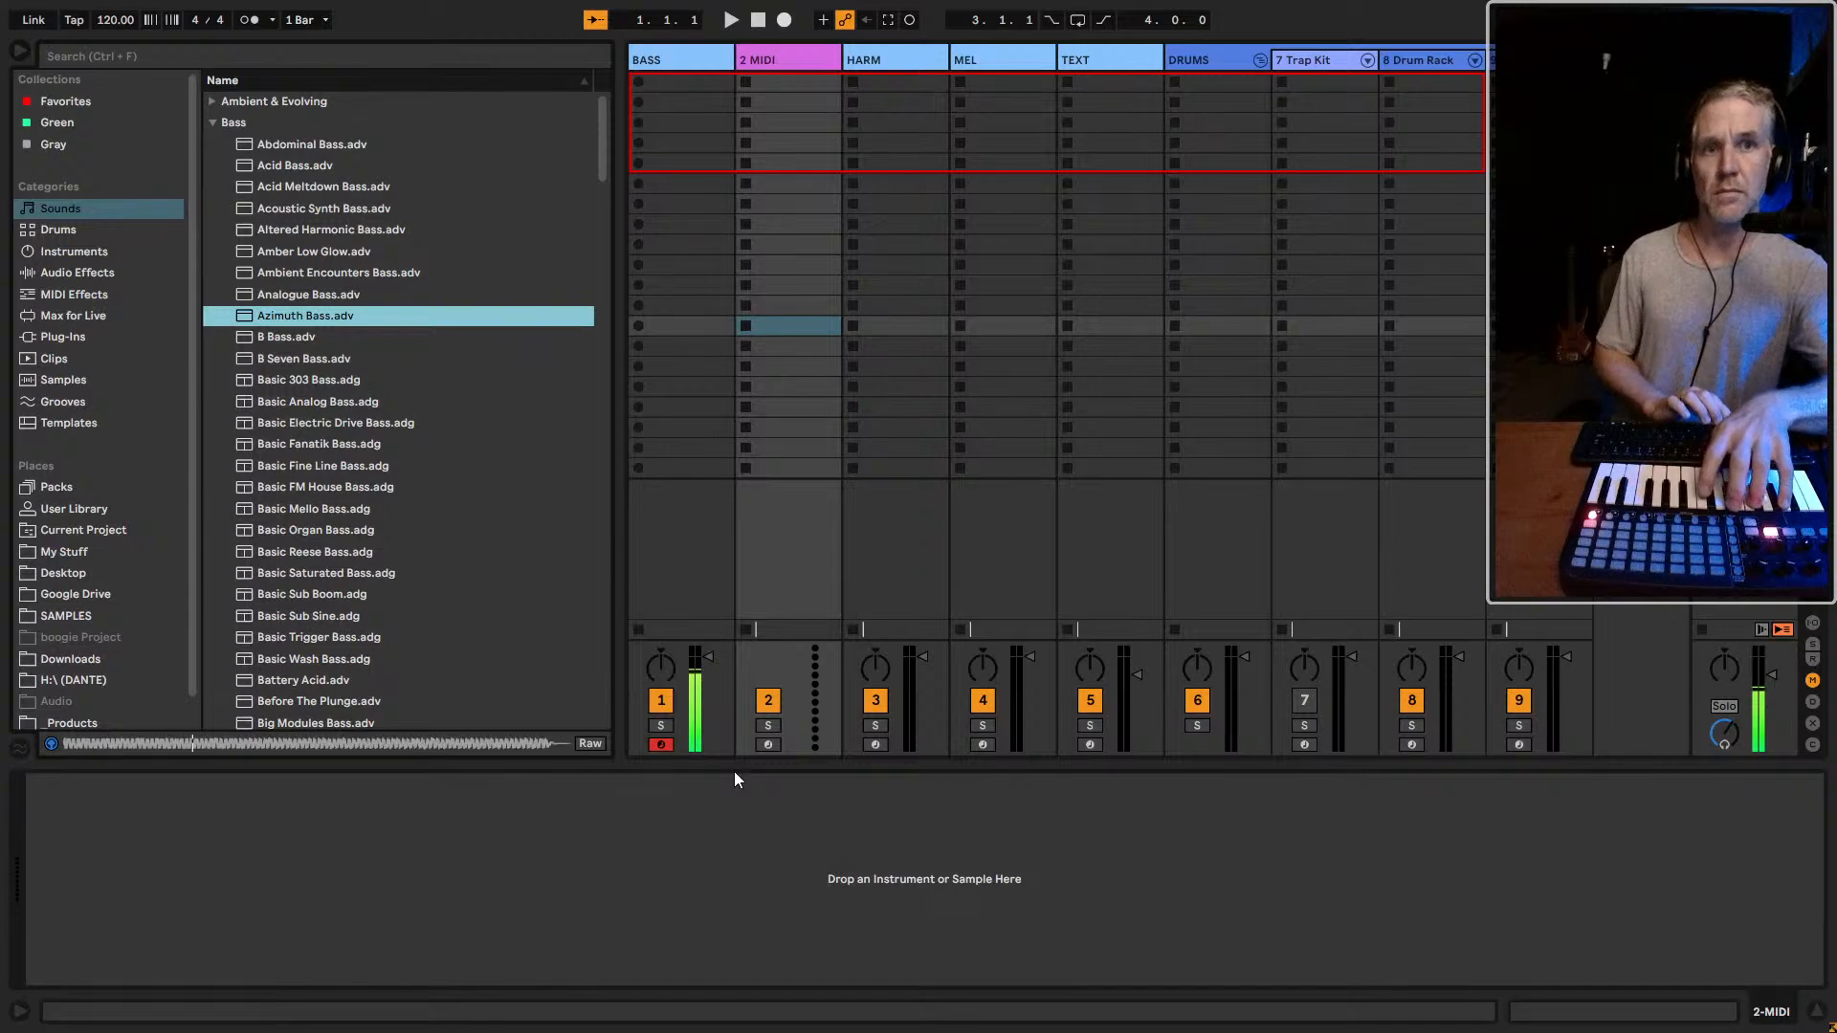
{"action": "key", "text": "Down"}
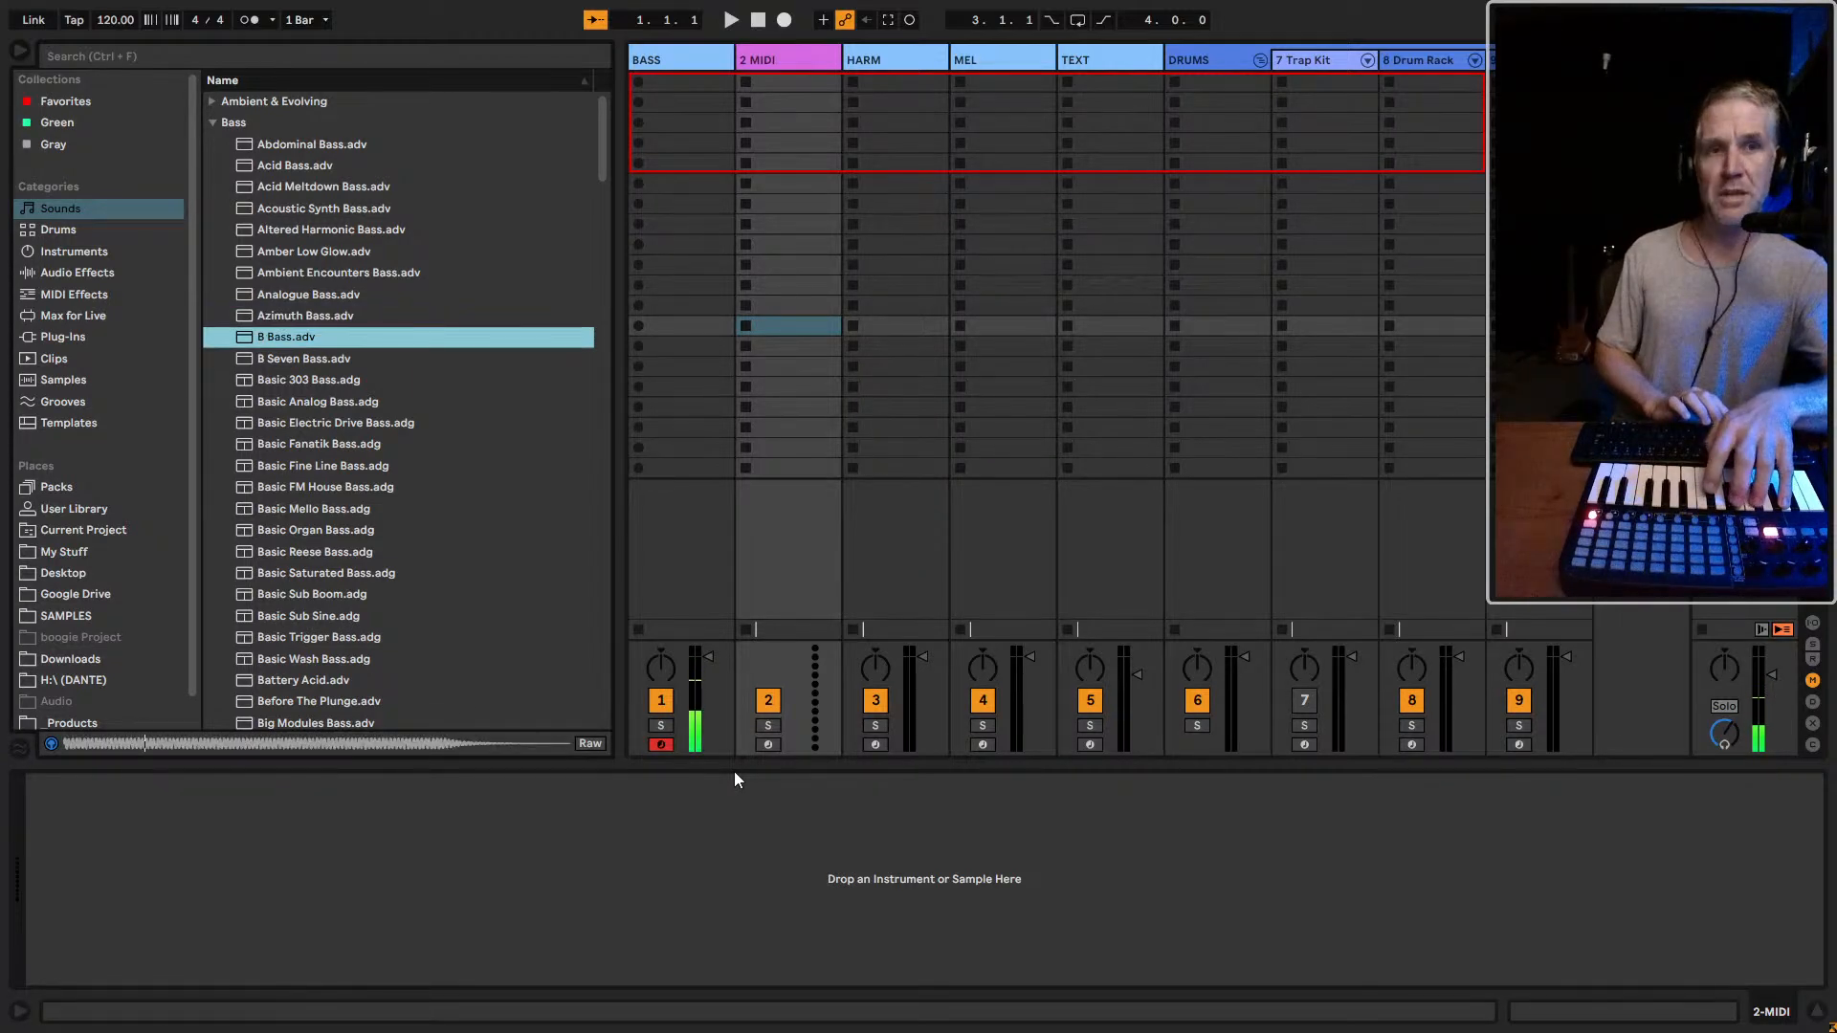
{"action": "key", "text": "Down"}
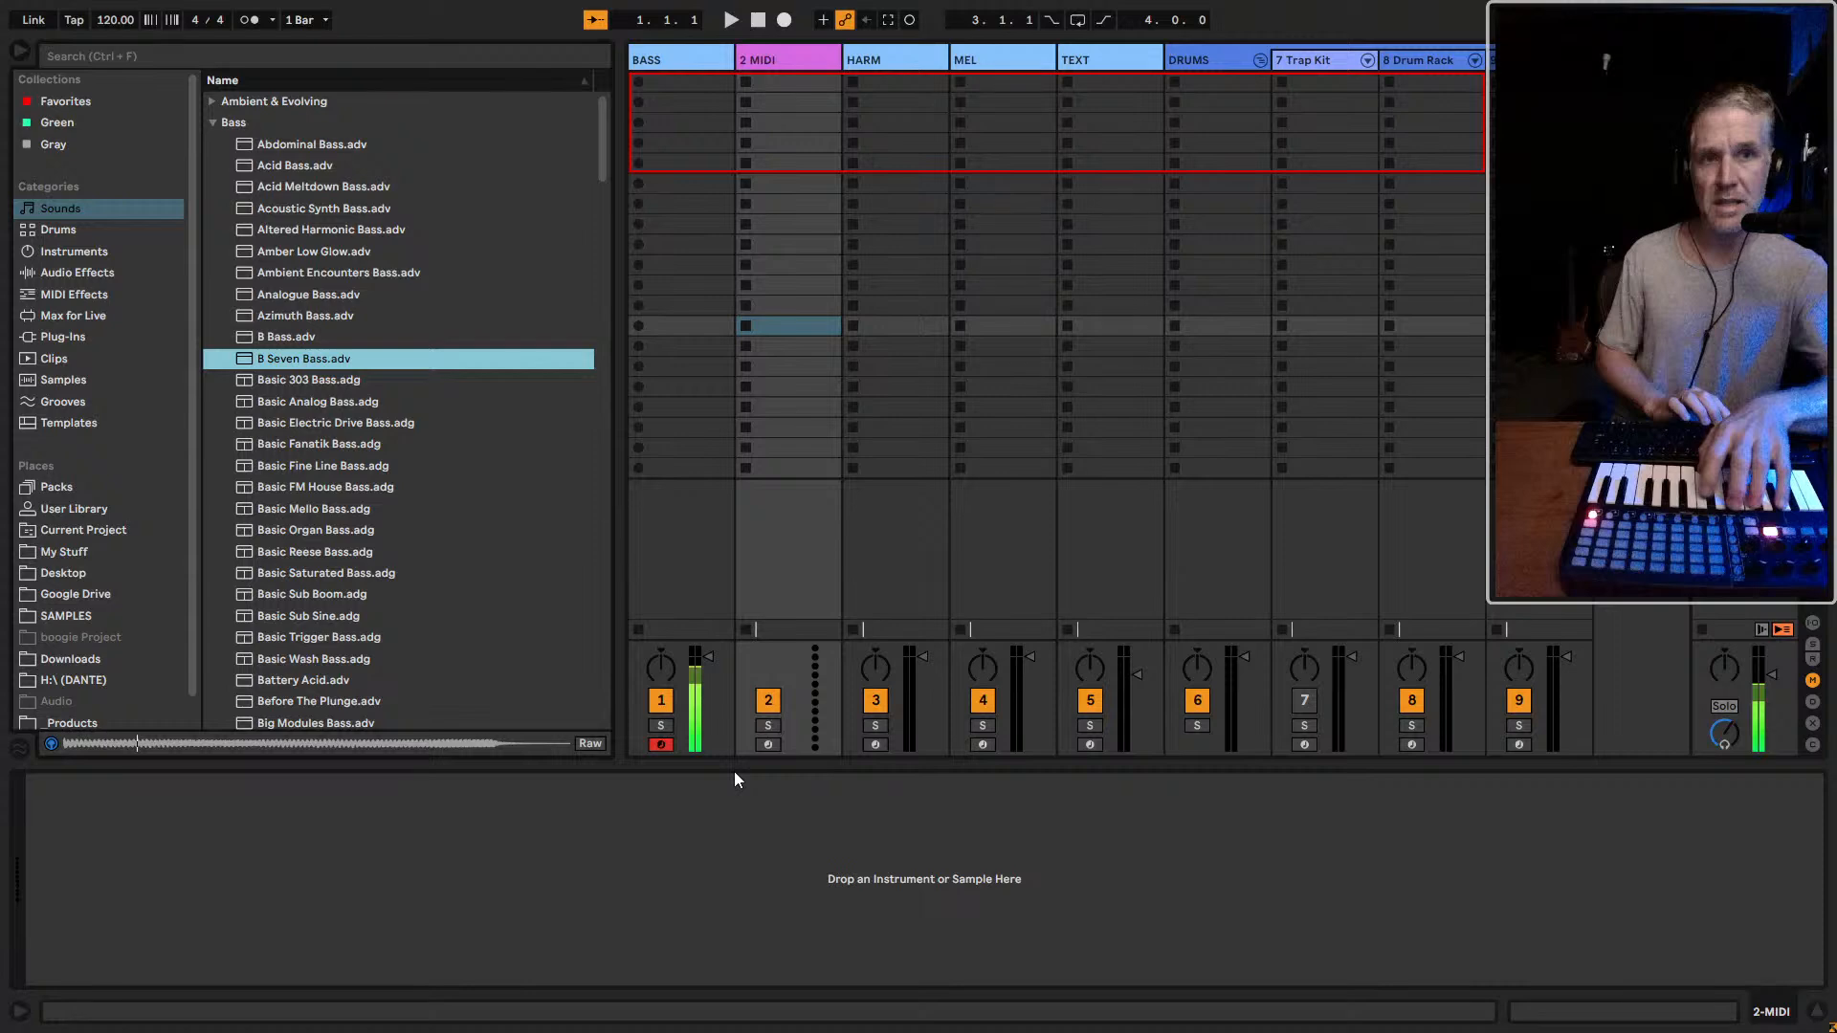
Audition the Basic series of bass presets from Basic 303 Bass to Basic Wash Bass
{"action": "key", "text": "Down"}
{"action": "key", "text": "Down"}
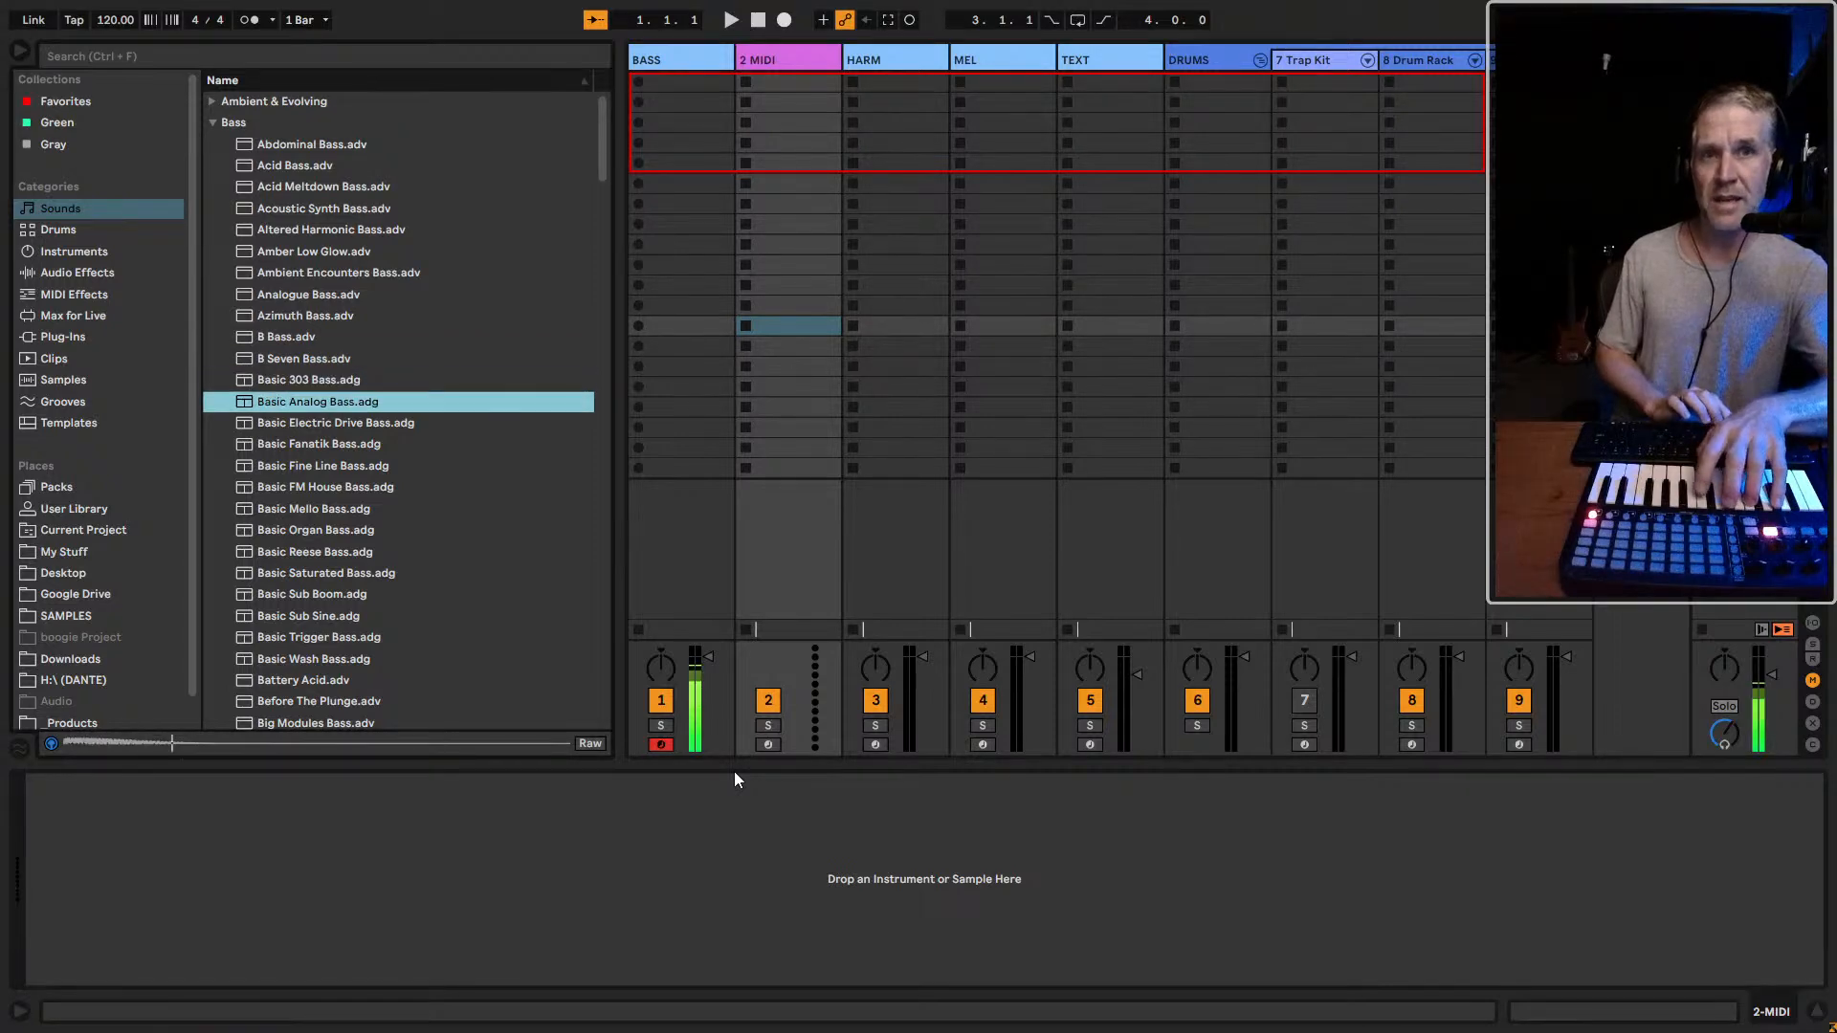
{"action": "key", "text": "Down"}
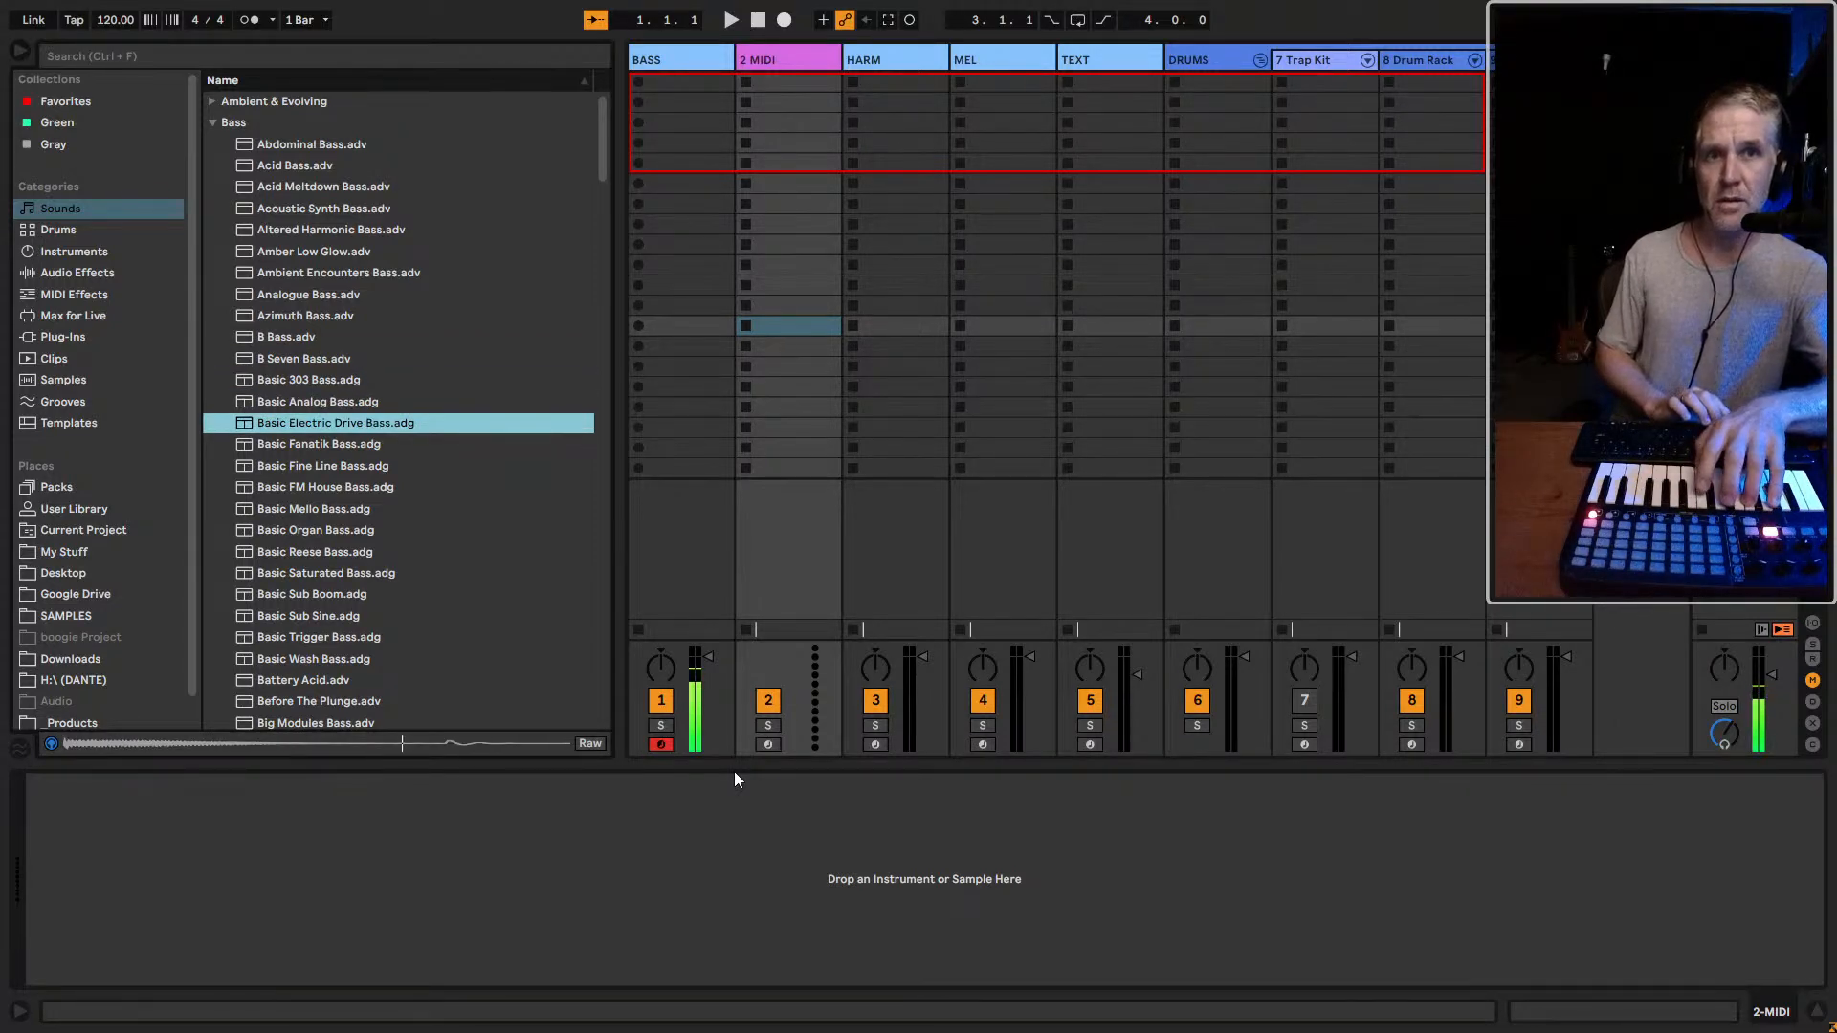
{"action": "key", "text": "Down"}
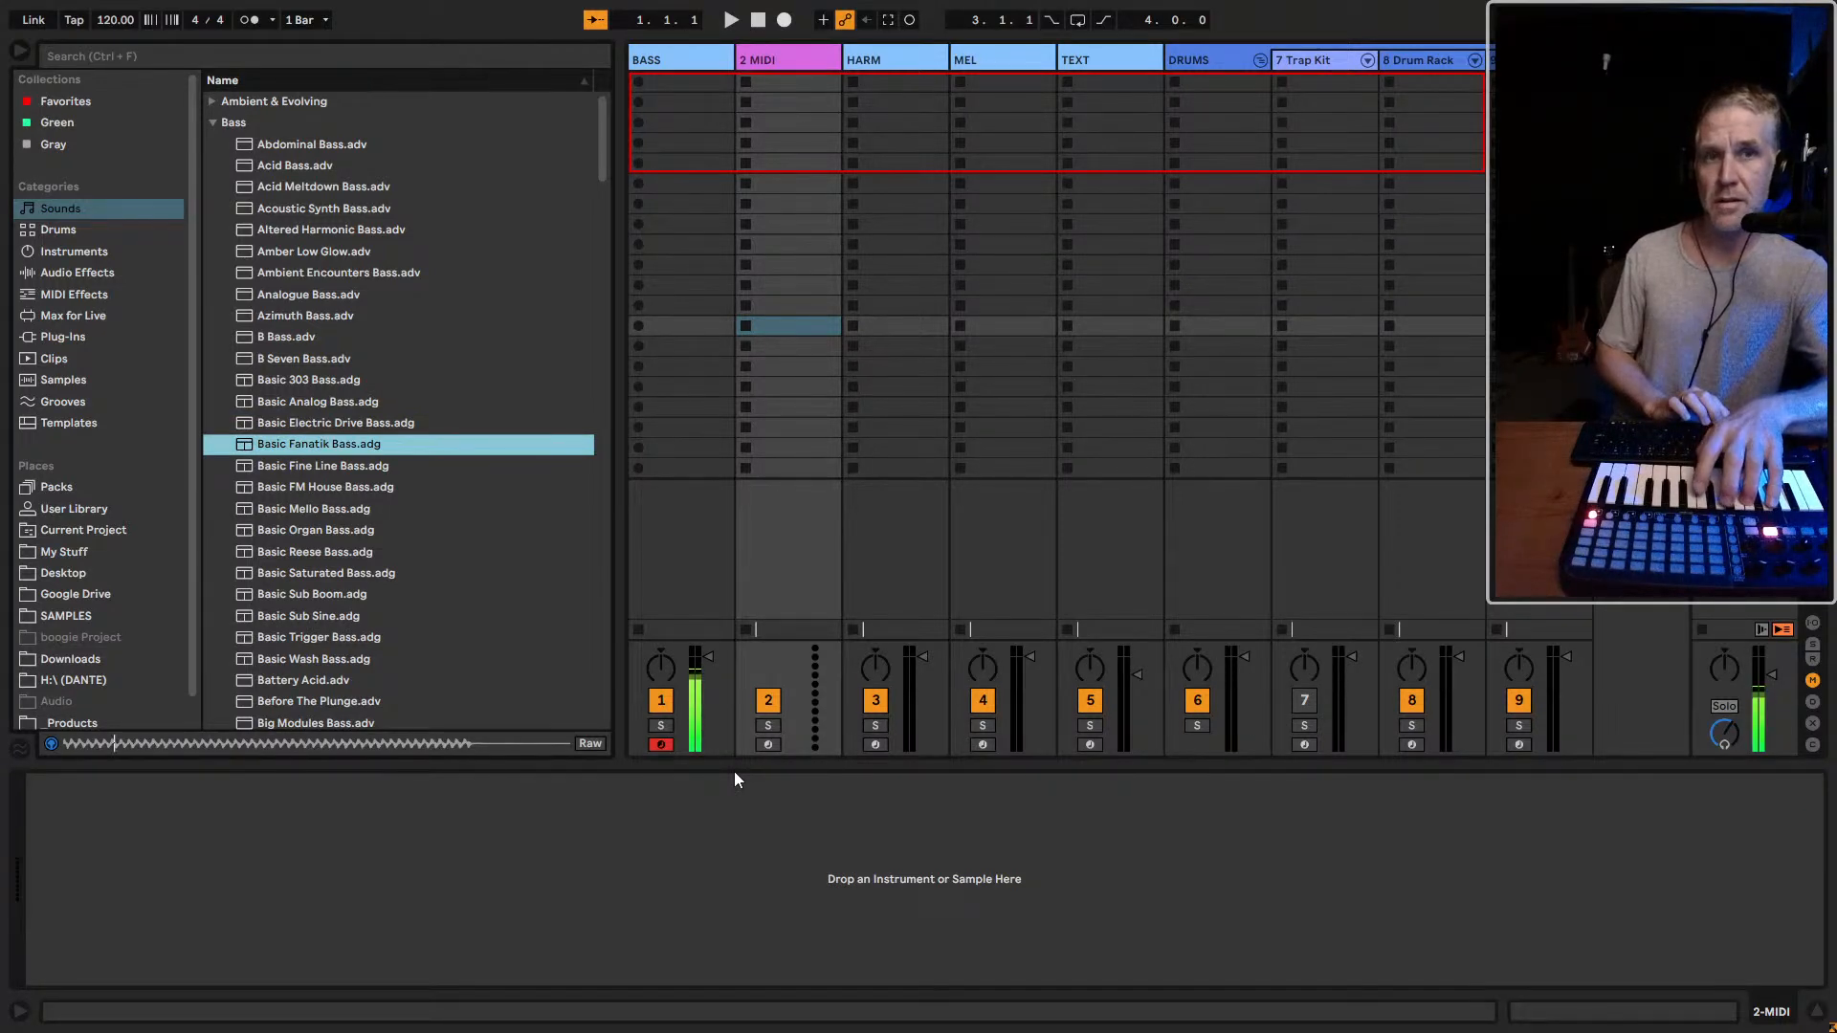
{"action": "key", "text": "Down"}
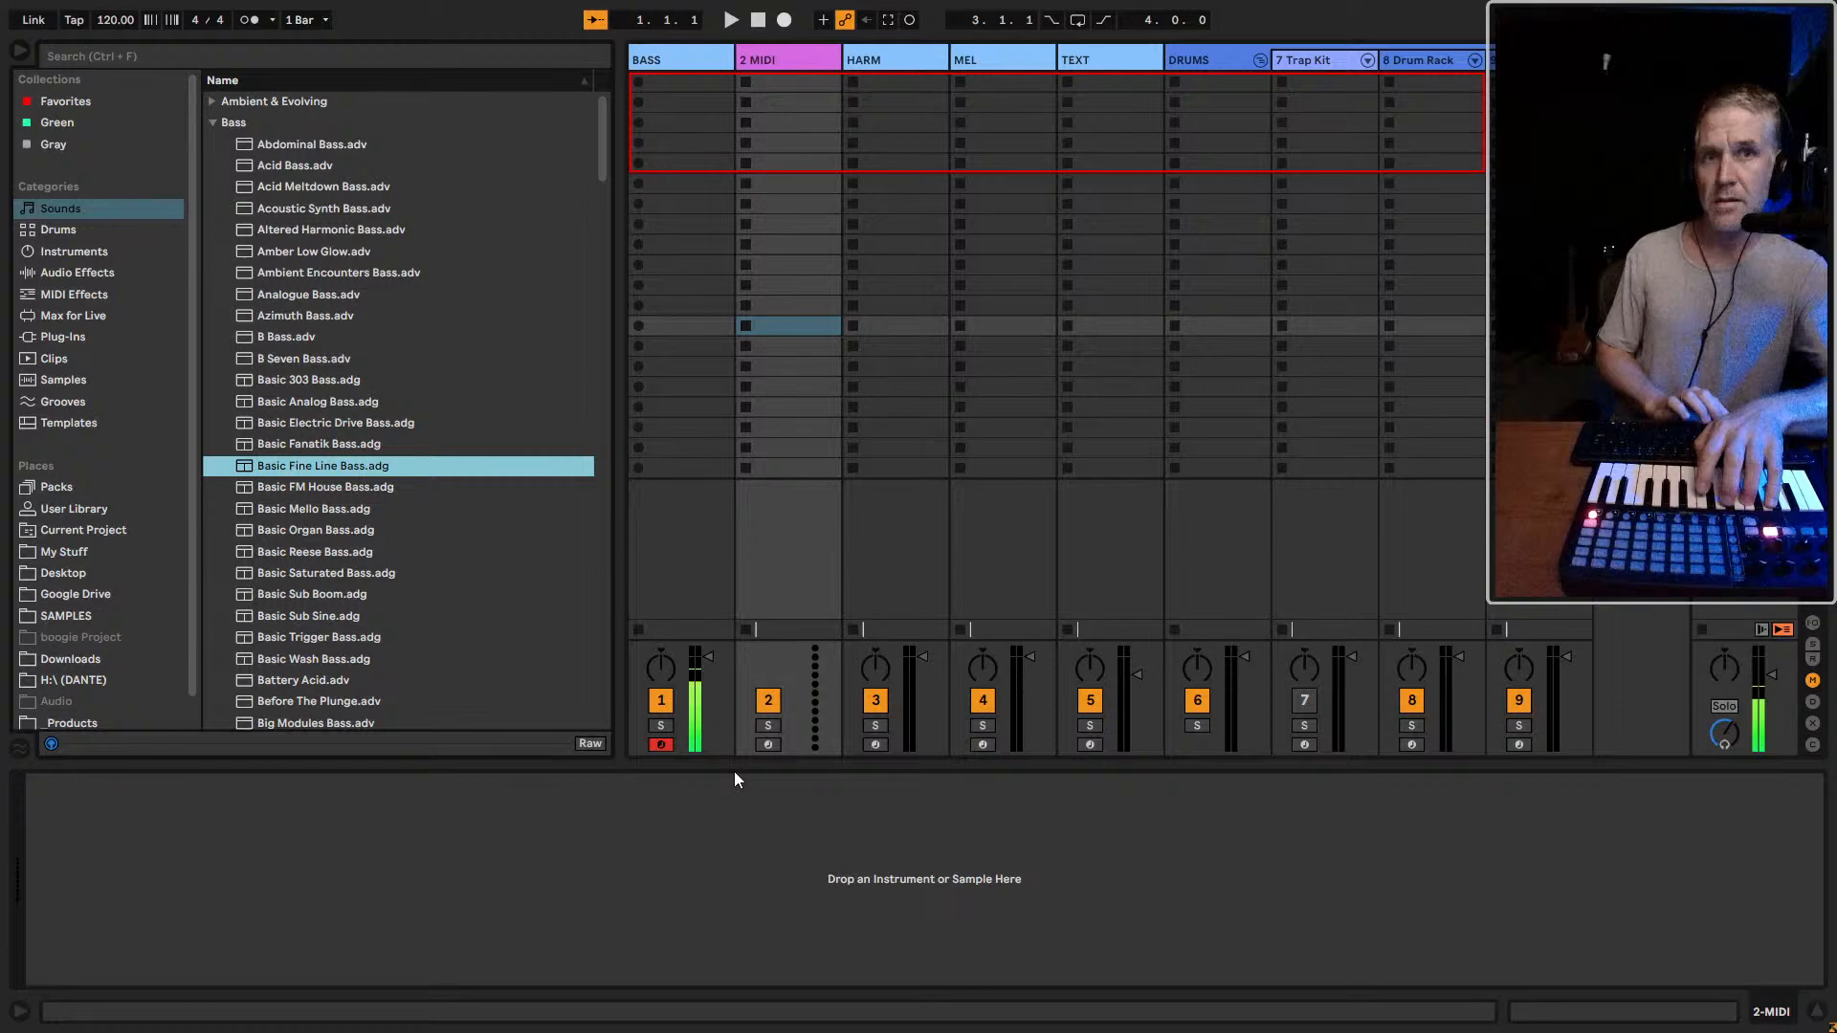
{"action": "key", "text": "Down"}
{"action": "key", "text": "Down"}
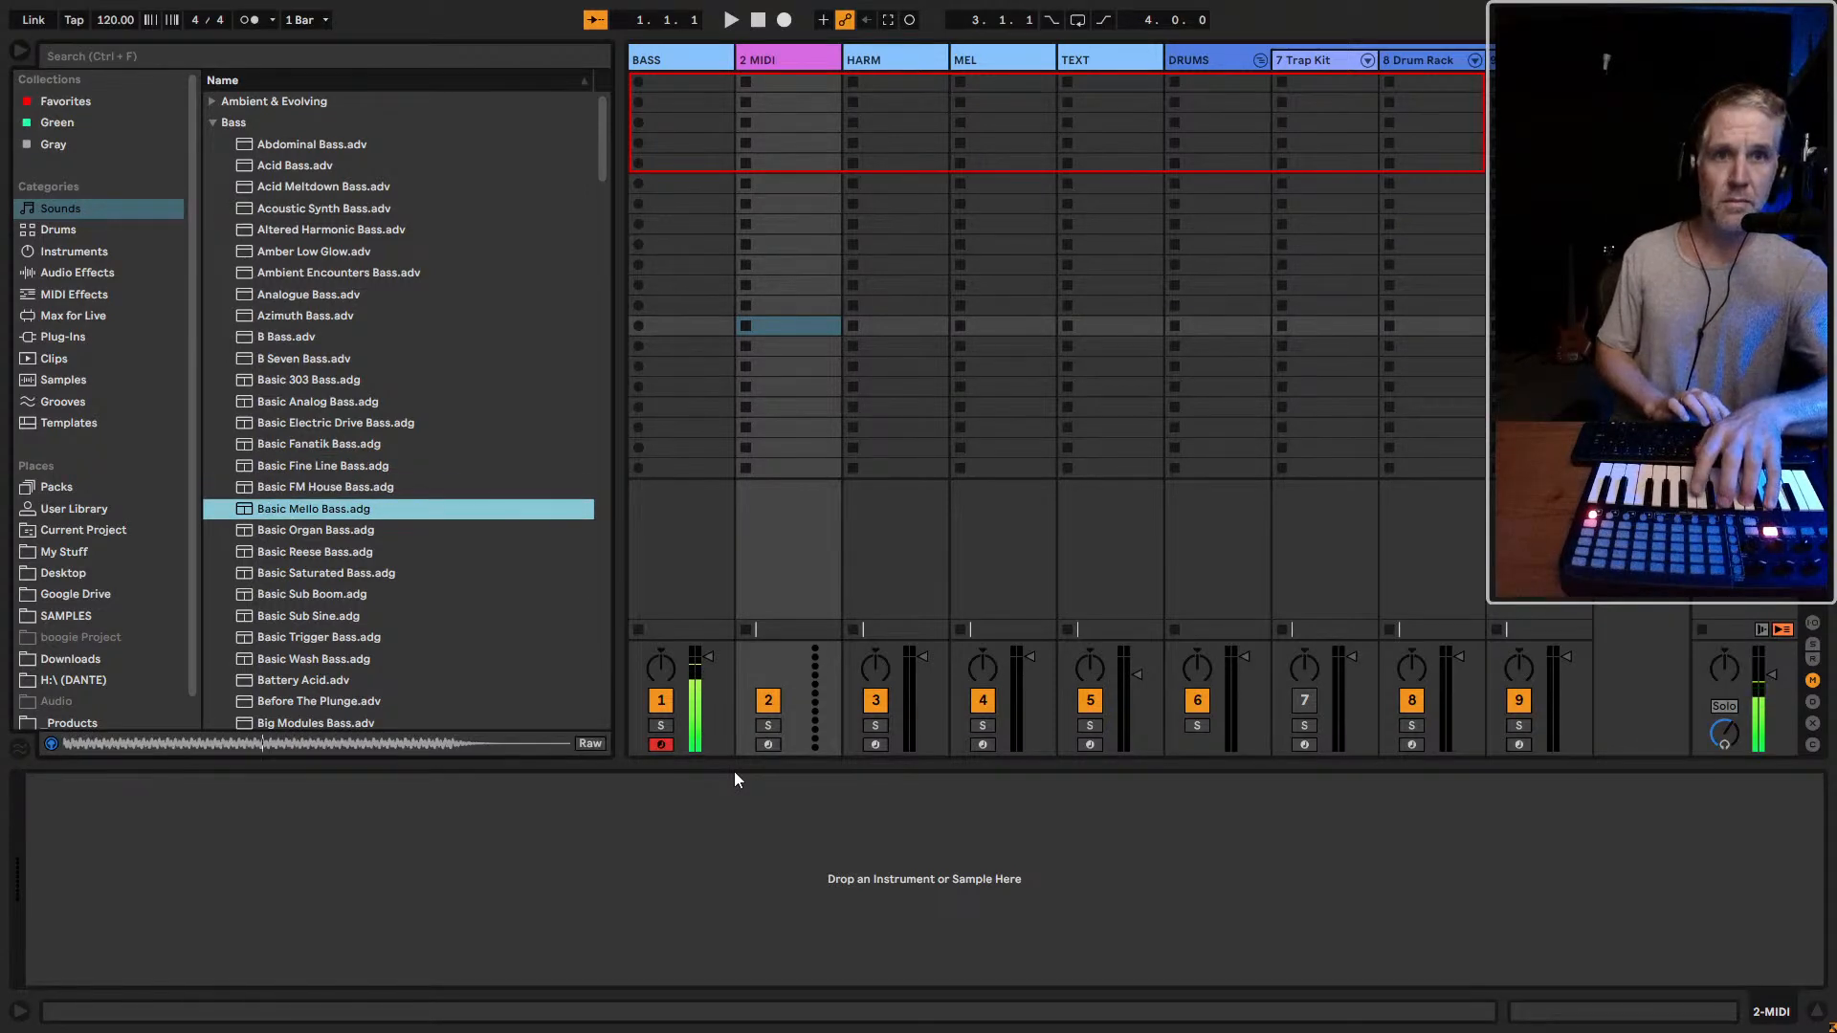
{"action": "key", "text": "Down"}
{"action": "key", "text": "Down"}
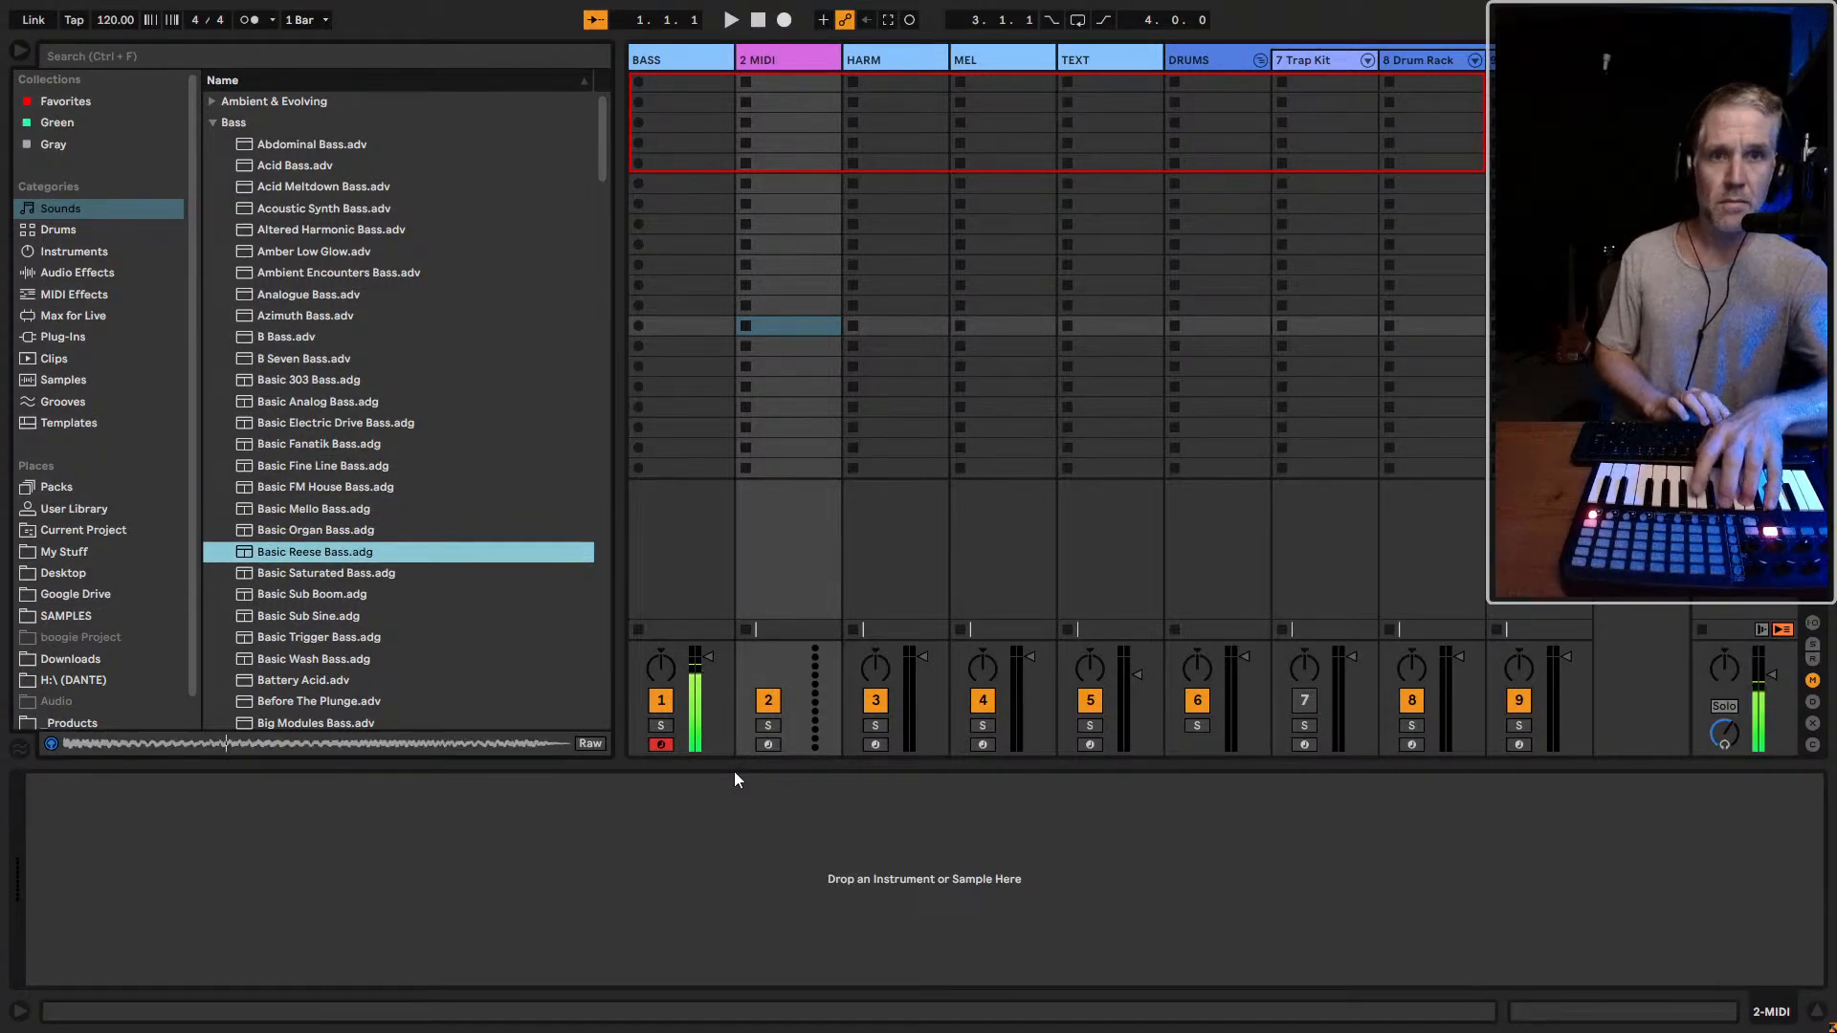
{"action": "key", "text": "Down"}
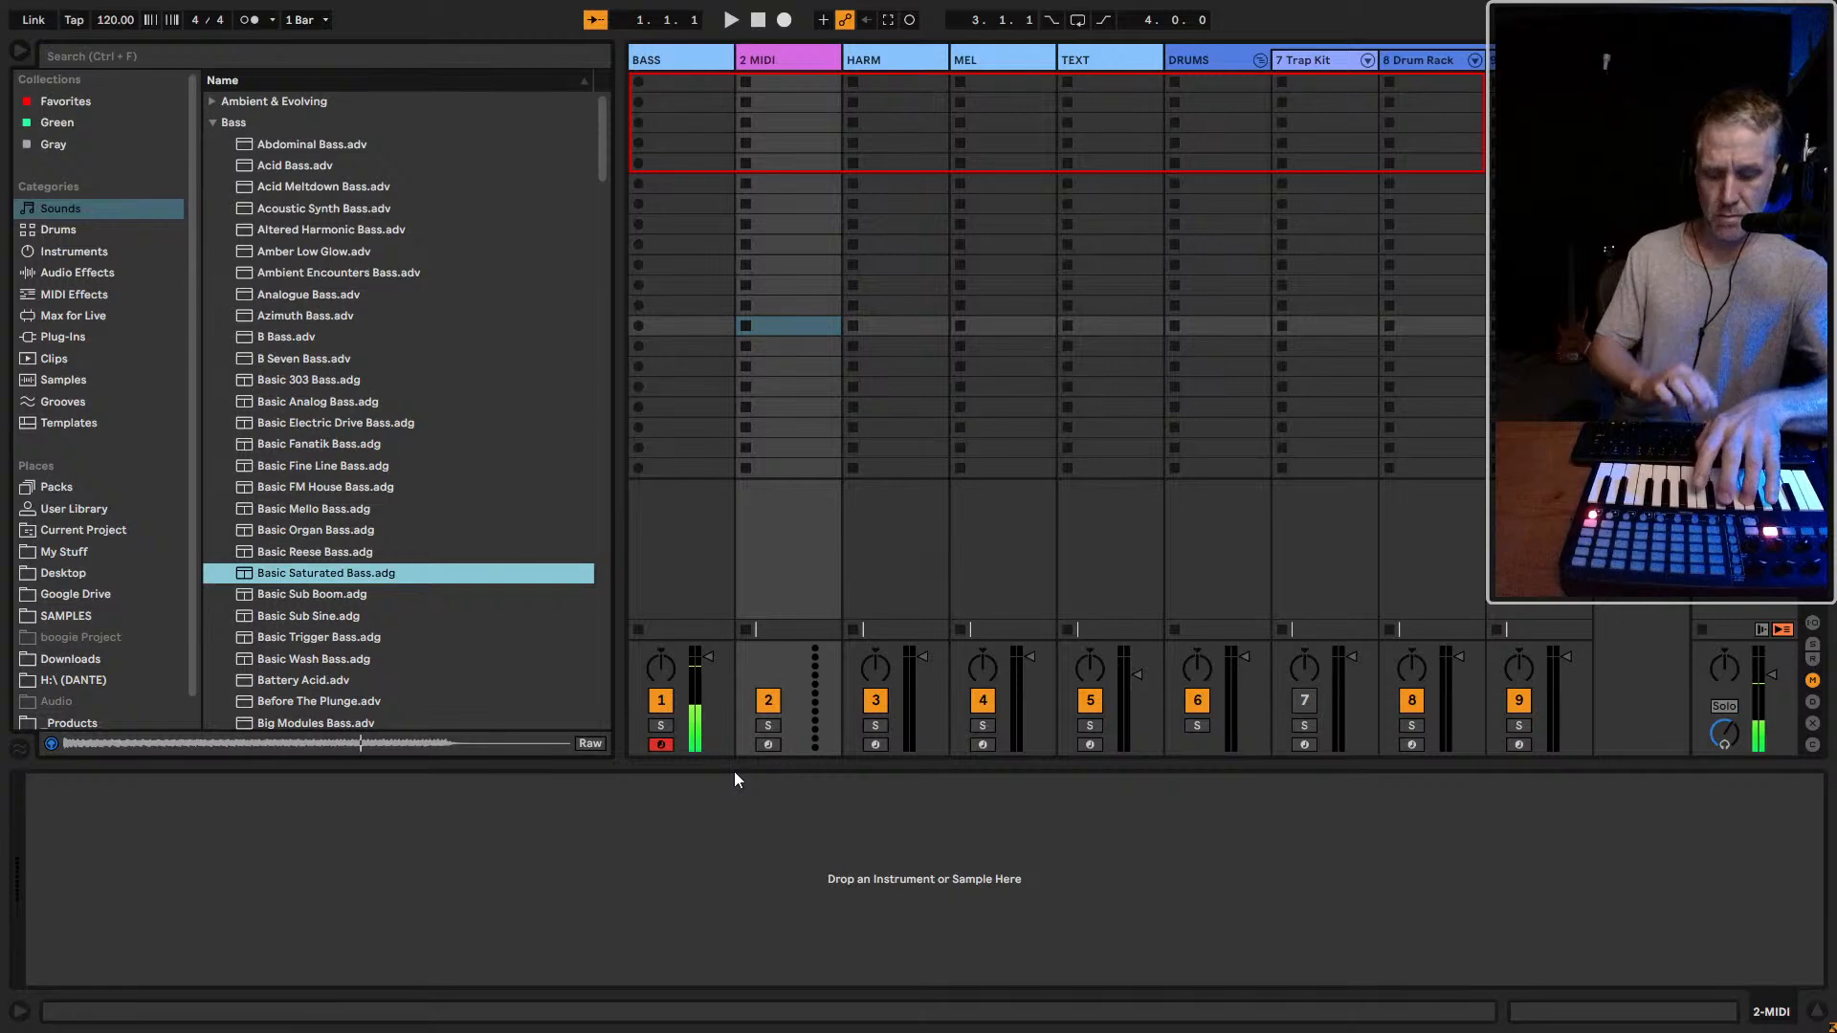
{"action": "key", "text": "Down"}
{"action": "key", "text": "Down"}
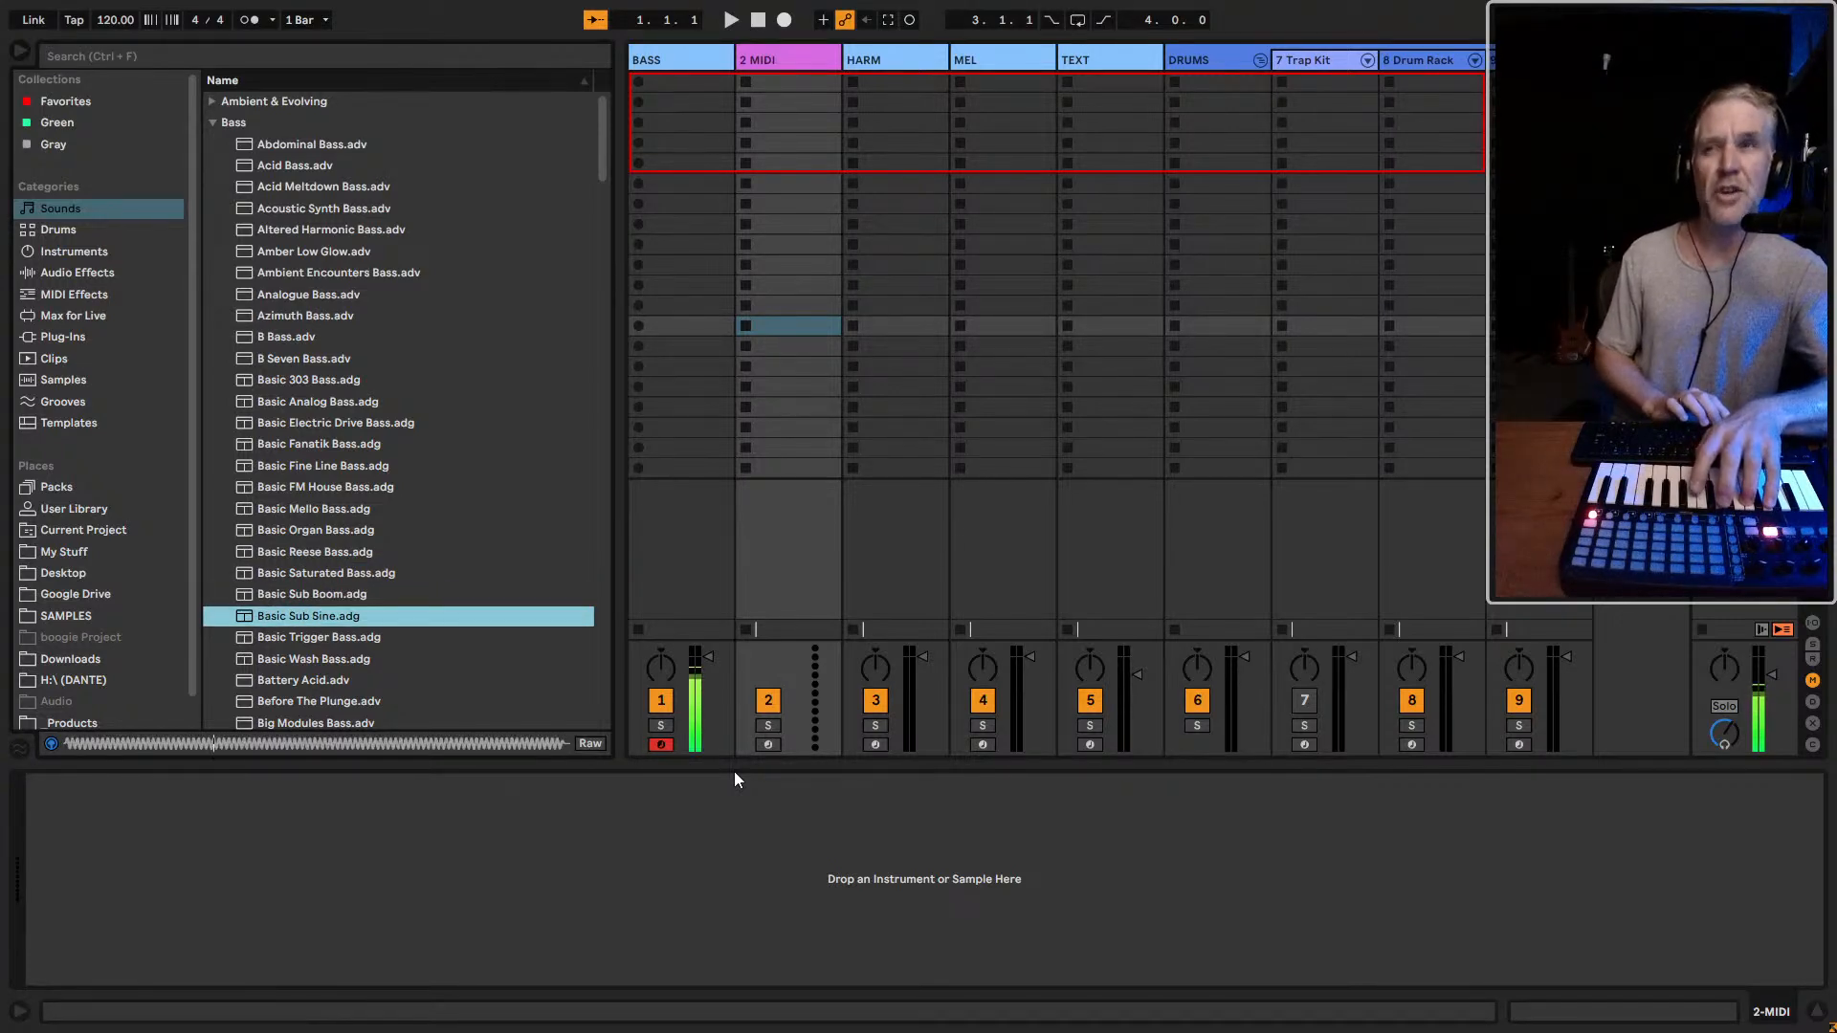
{"action": "key", "text": "Down"}
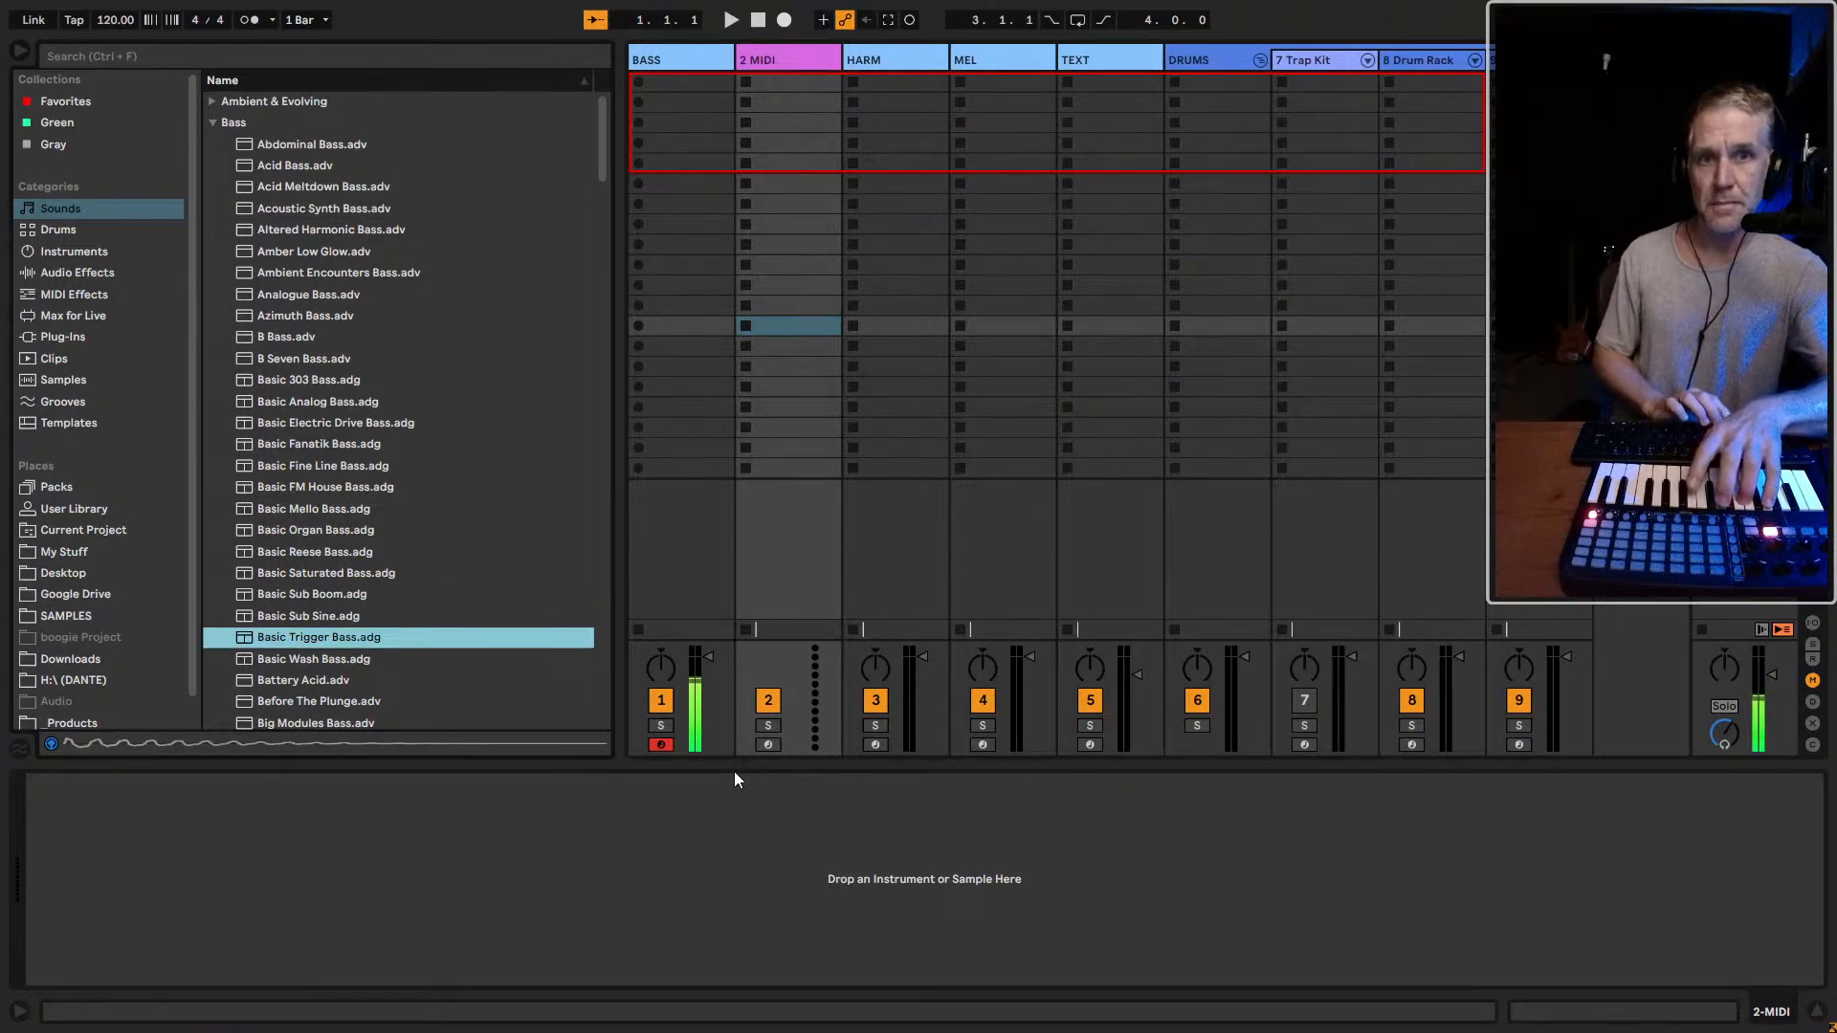
{"action": "key", "text": "Down"}
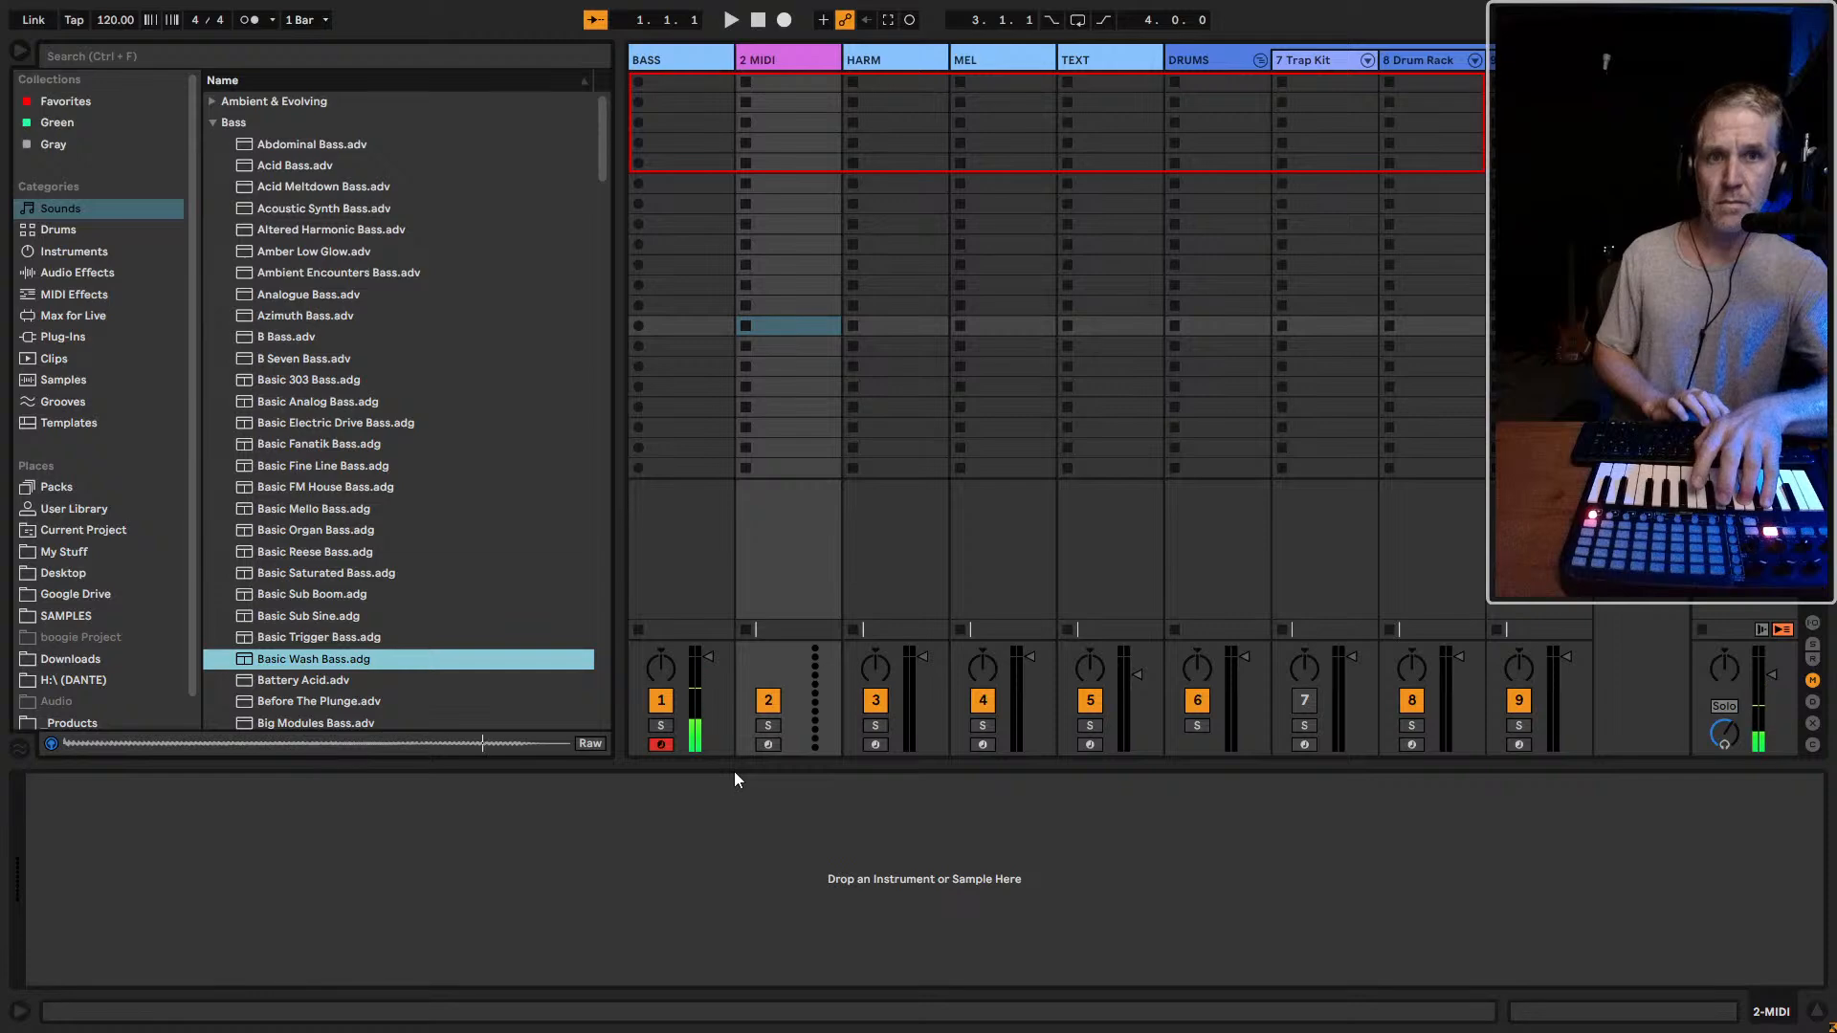
Audition the bass presets from Battery Acid to Cat Gut Bass and go back to Byte Sized Bass
{"action": "key", "text": "Down"}
{"action": "key", "text": "Down"}
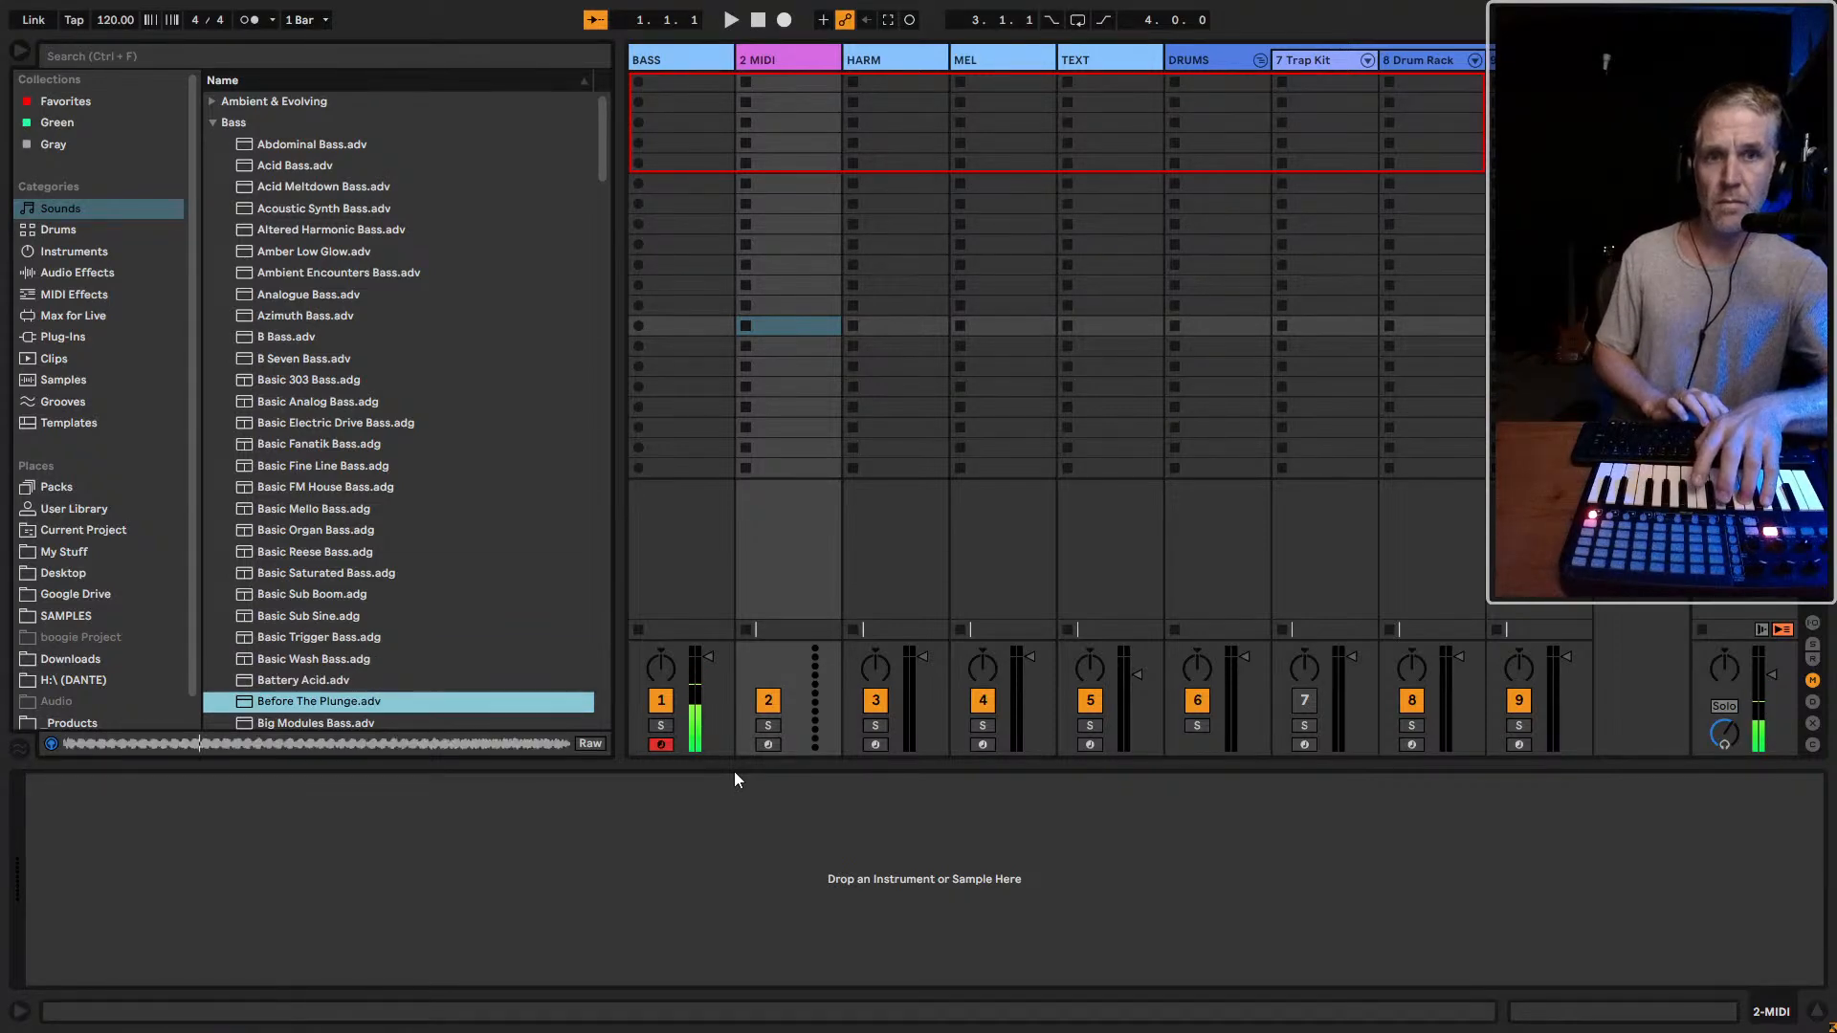
{"action": "key", "text": "Down"}
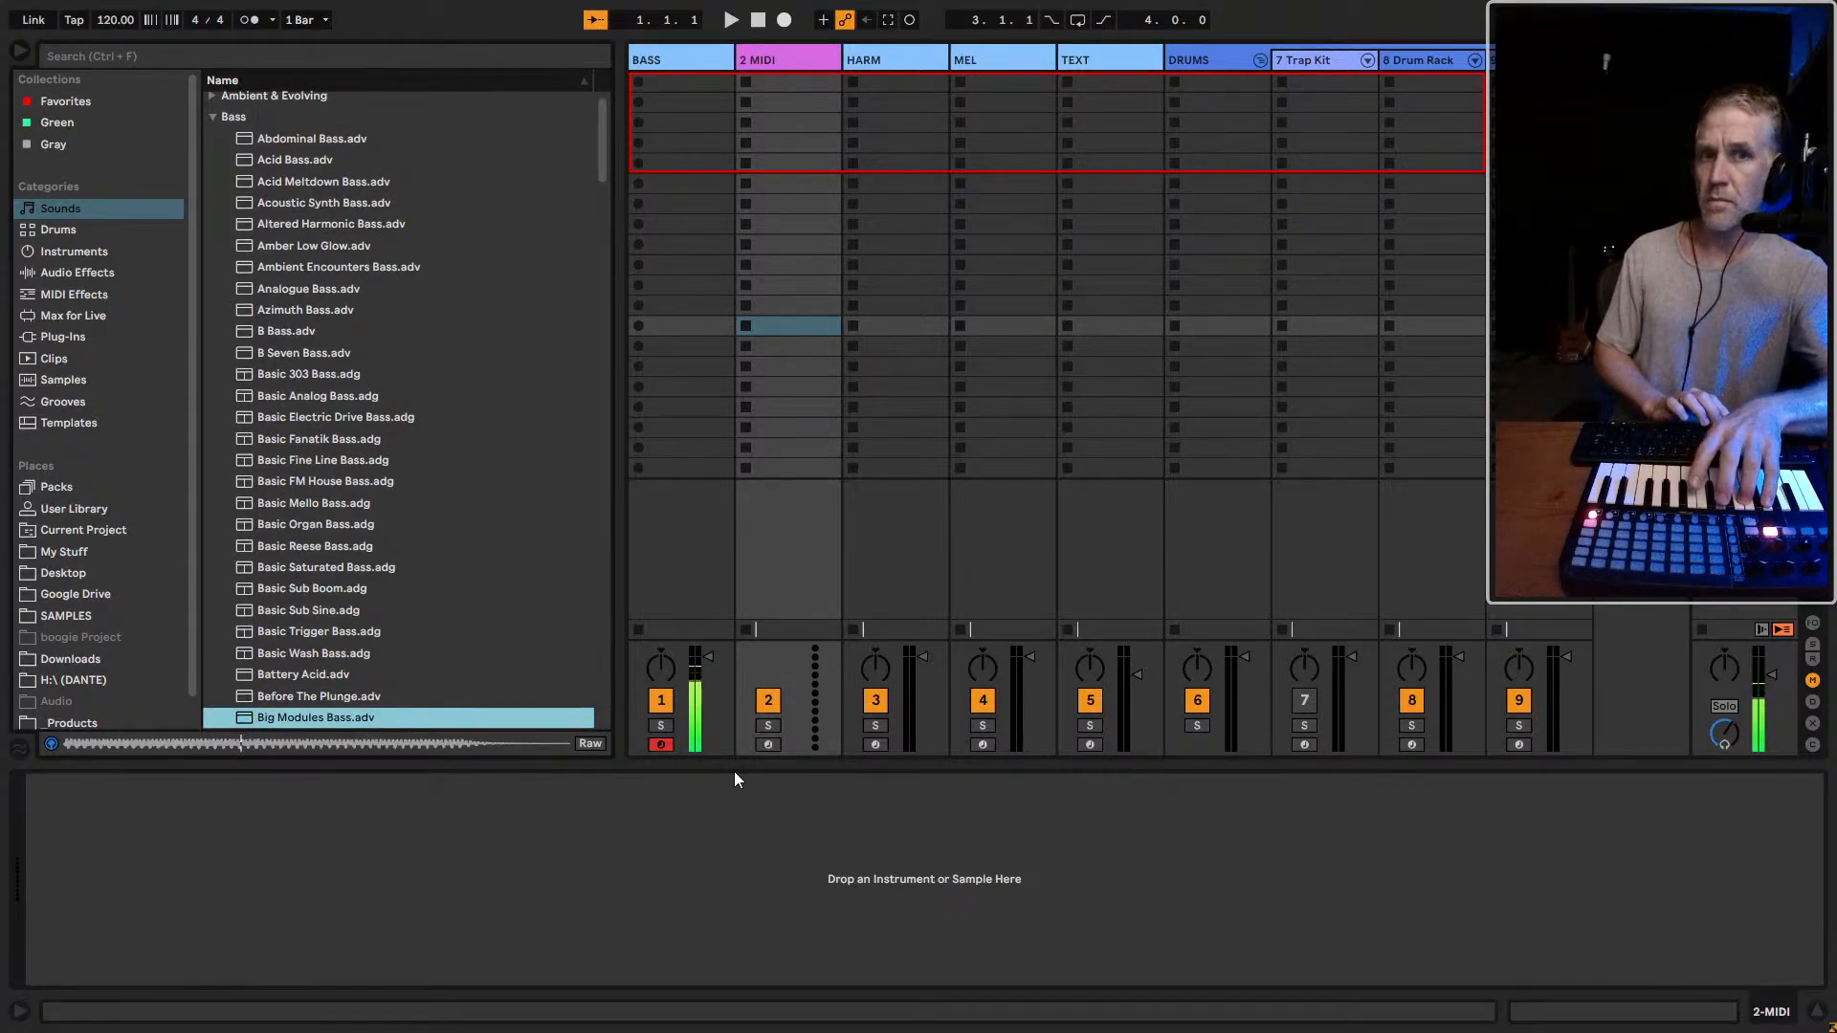
{"action": "key", "text": "Down"}
{"action": "key", "text": "Down"}
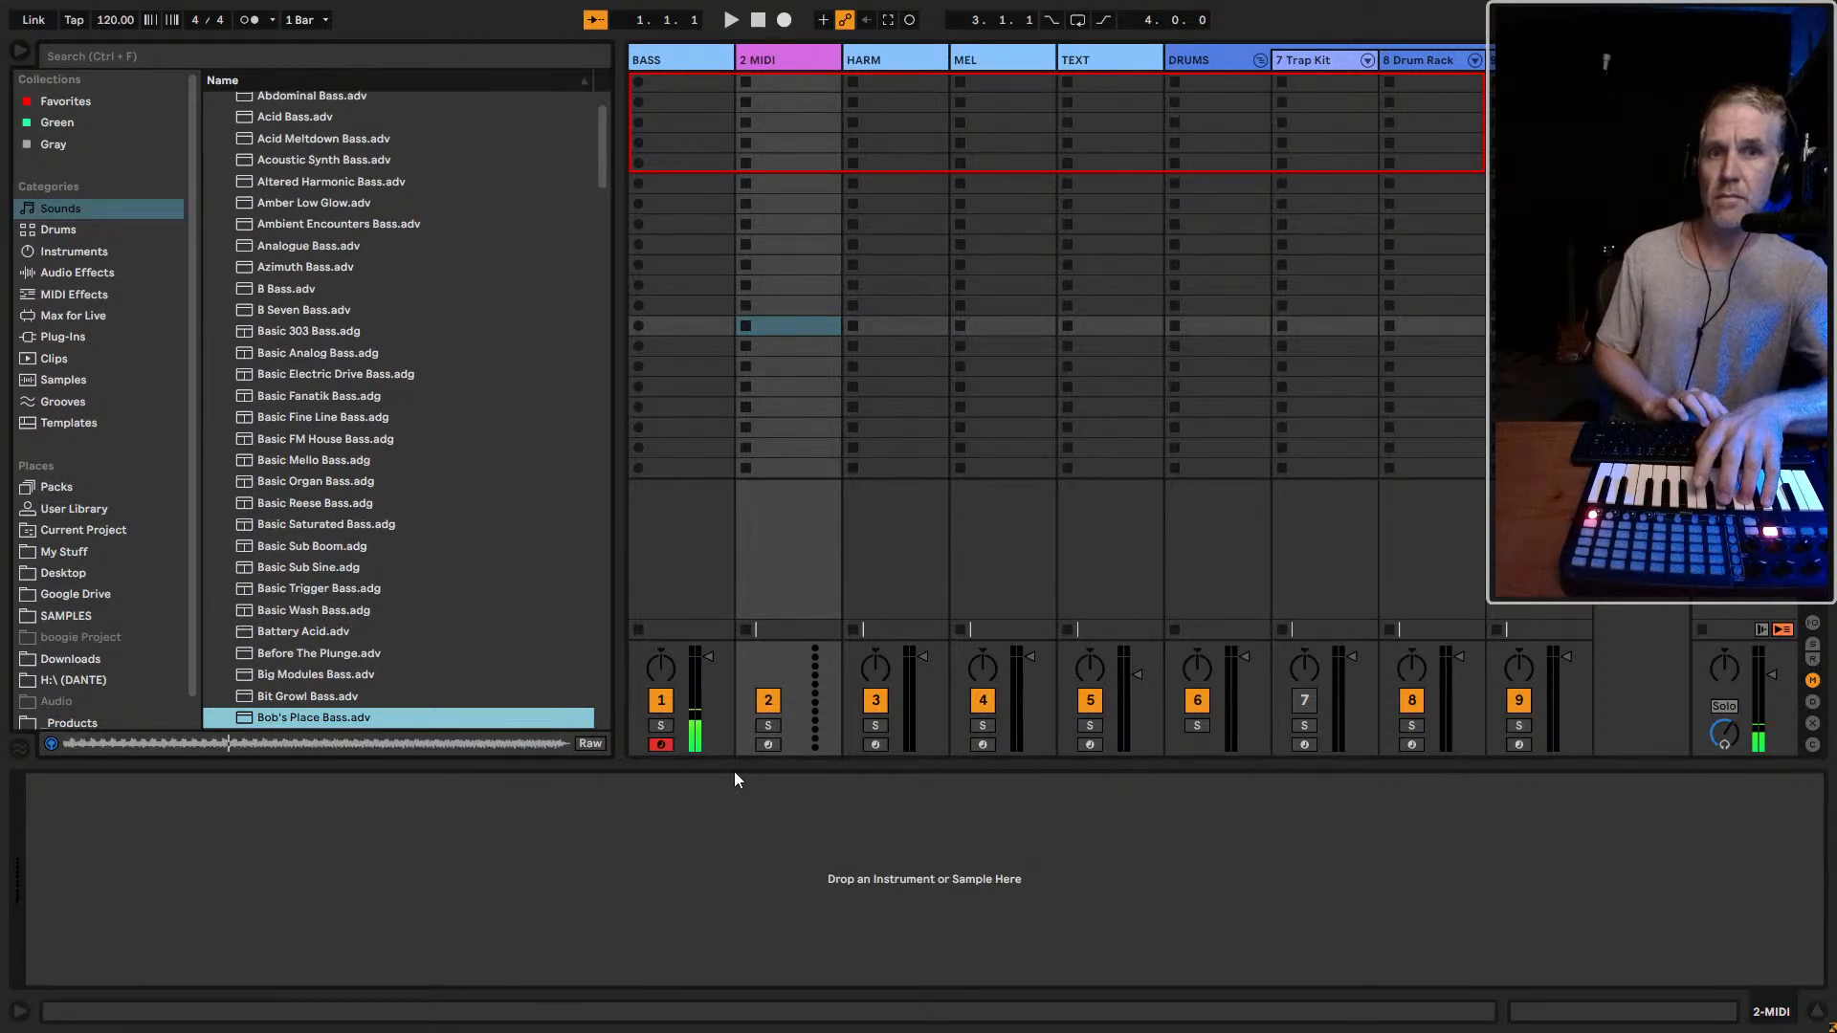
{"action": "key", "text": "Down"}
{"action": "key", "text": "Down"}
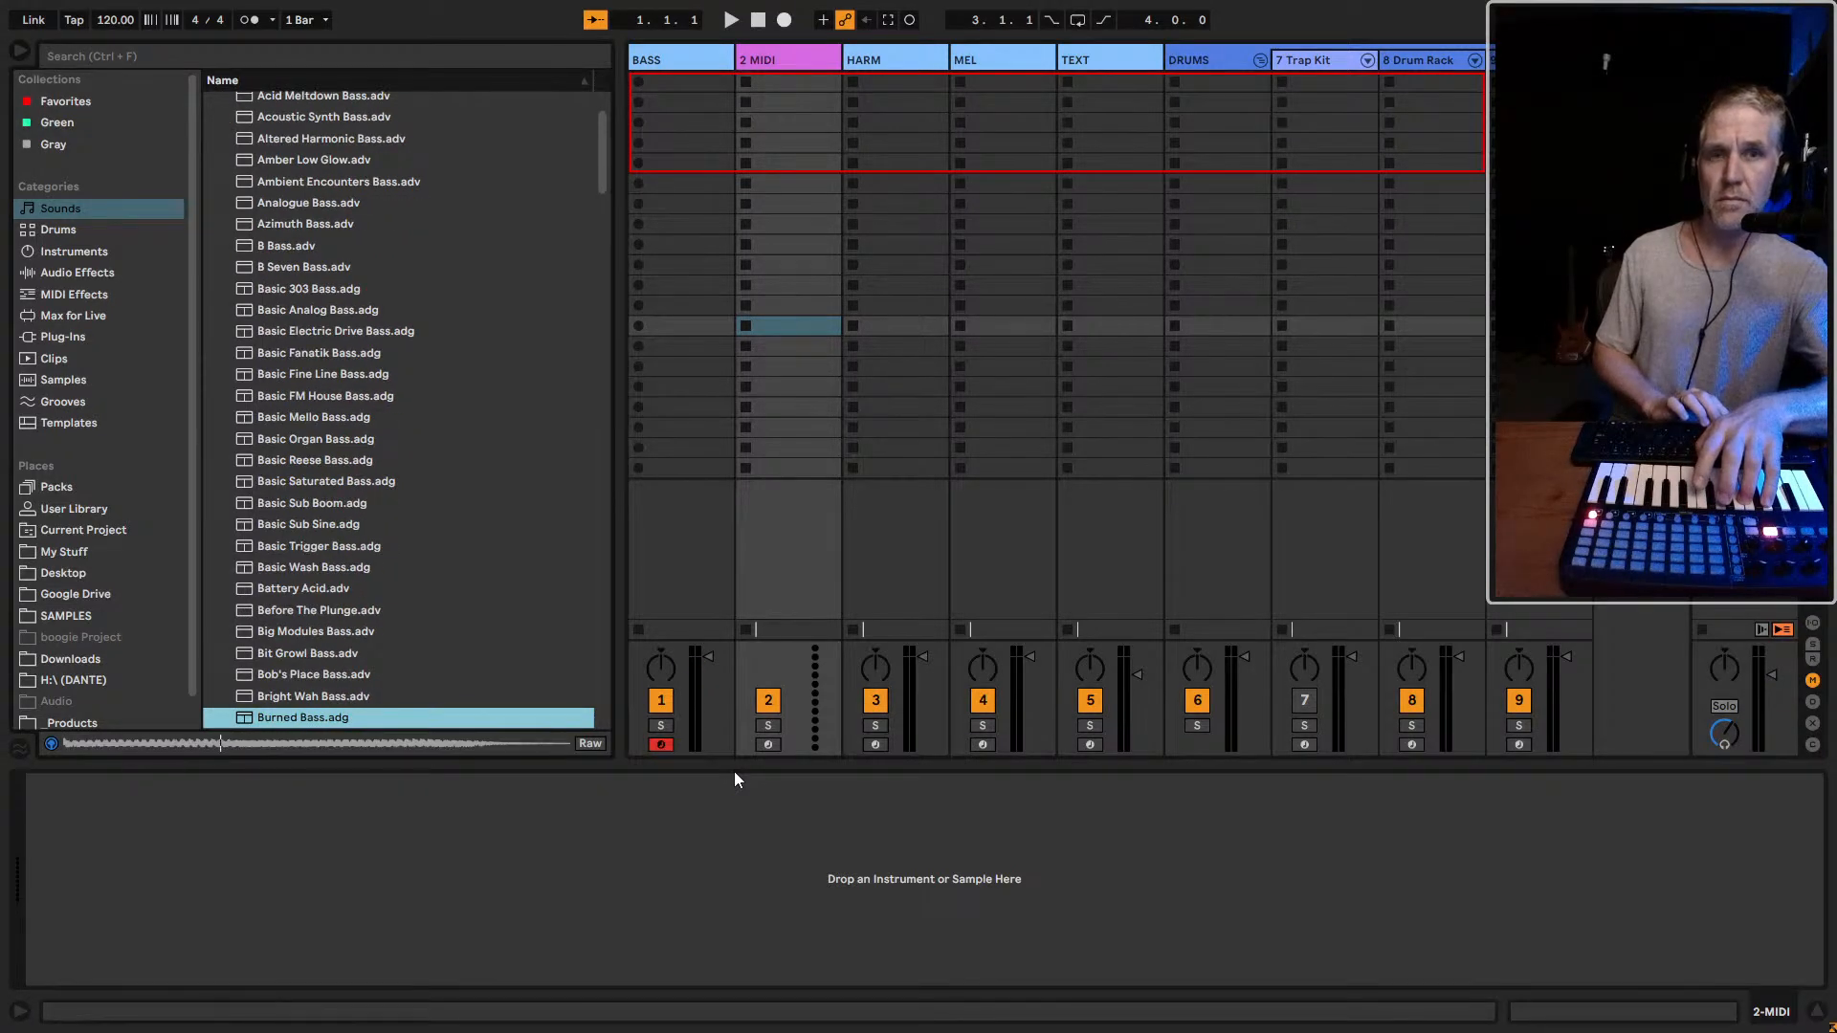
{"action": "key", "text": "Down"}
{"action": "key", "text": "Down"}
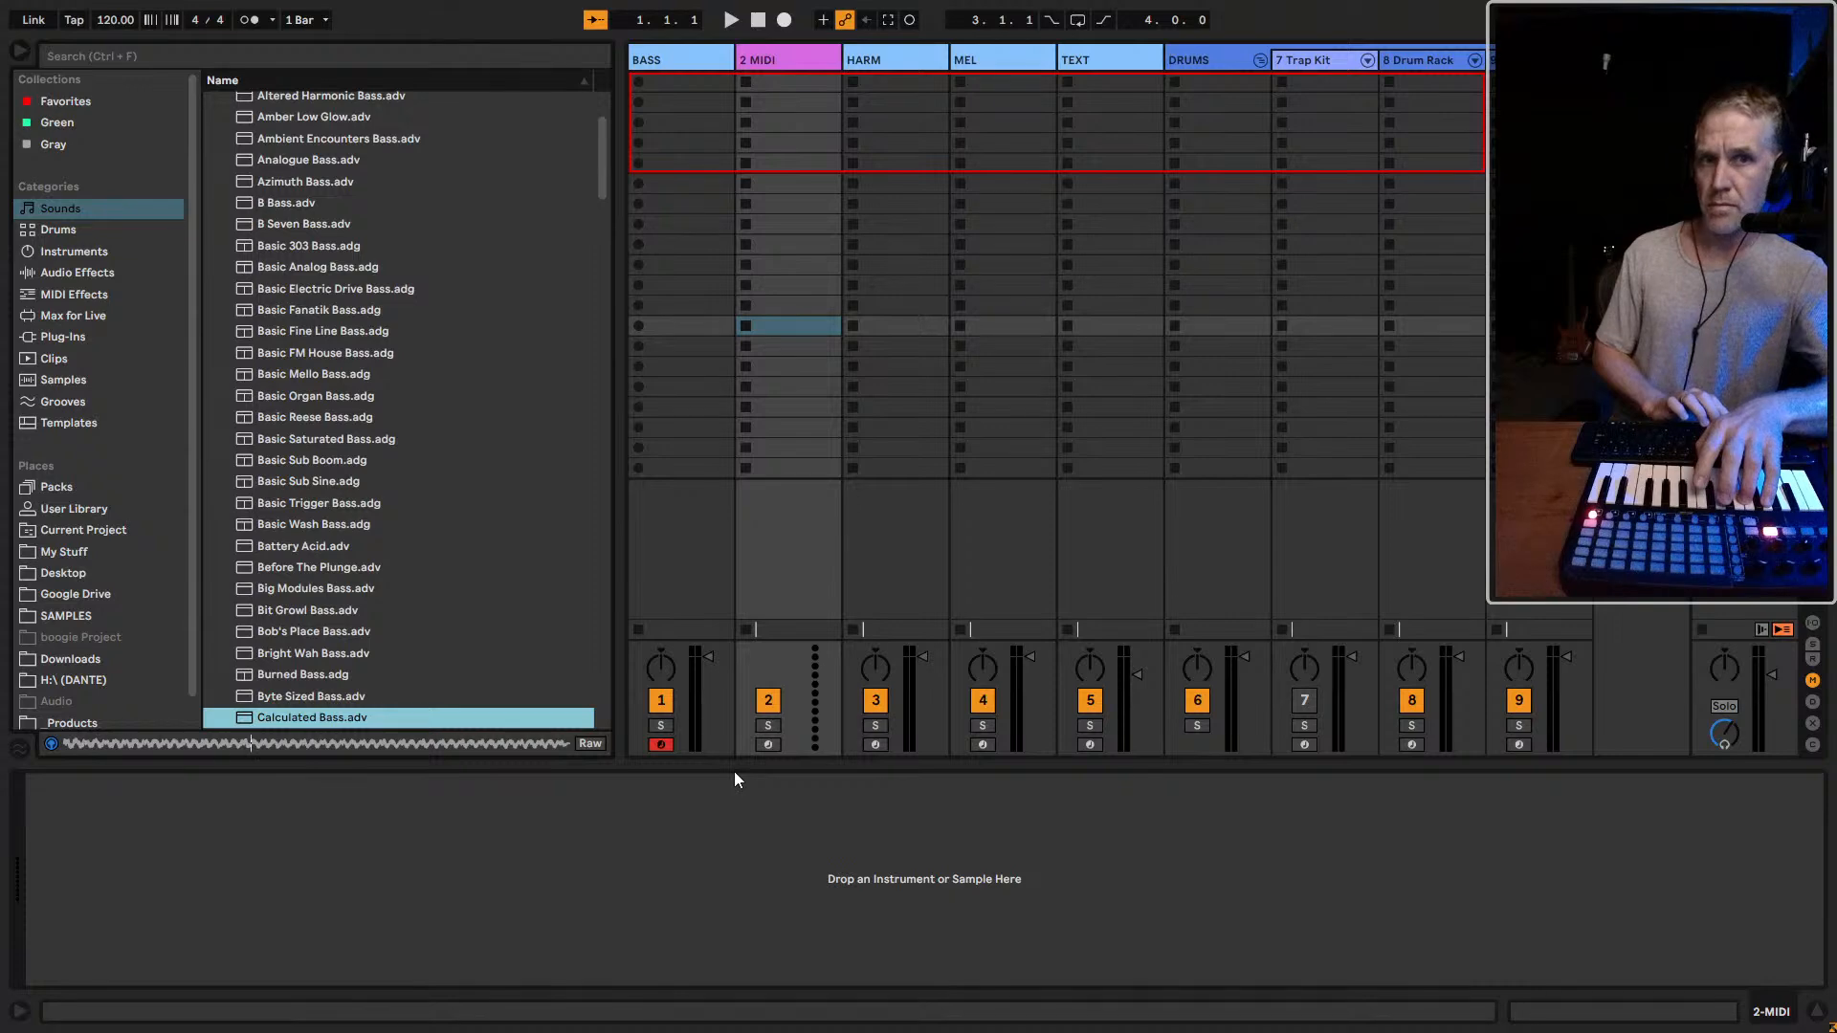
{"action": "key", "text": "Down"}
{"action": "key", "text": "Up"}
{"action": "key", "text": "Up"}
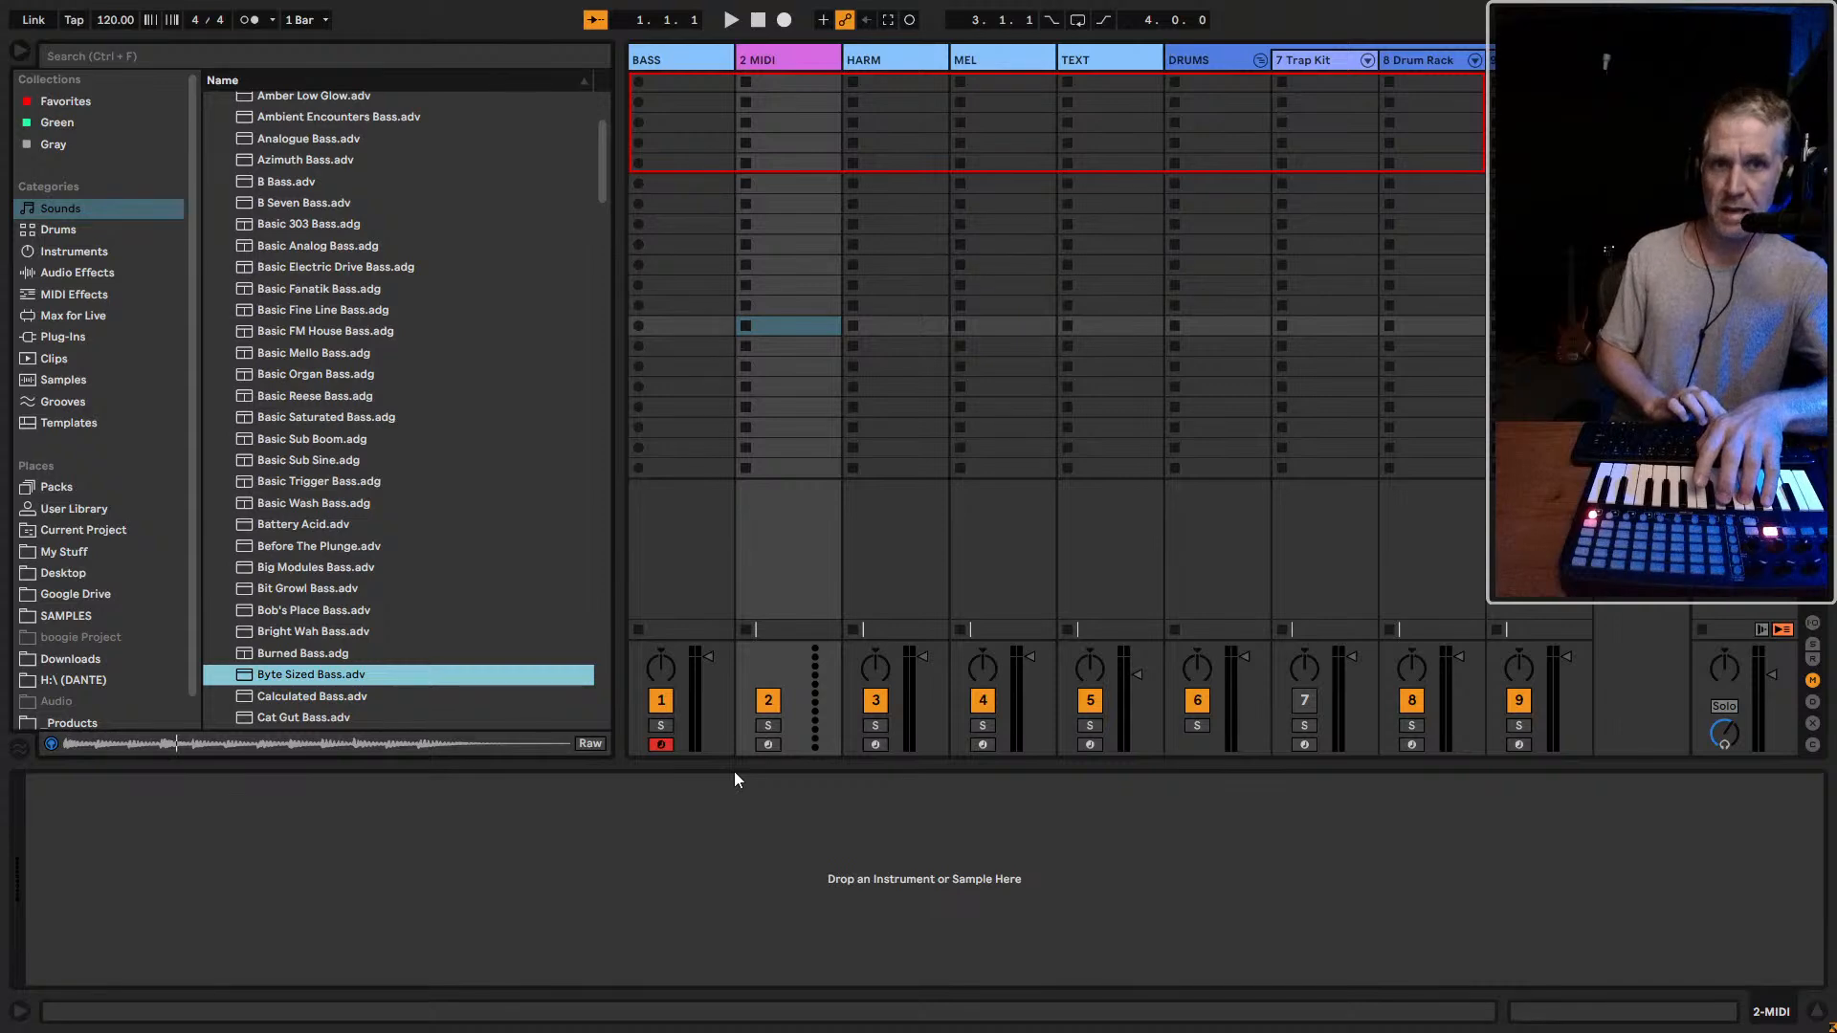
Audition the bass presets from Calculated Bass to Complex Reese Bass and reselect Byte Sized Bass
{"action": "key", "text": "Down"}
{"action": "key", "text": "Down"}
{"action": "key", "text": "Down"}
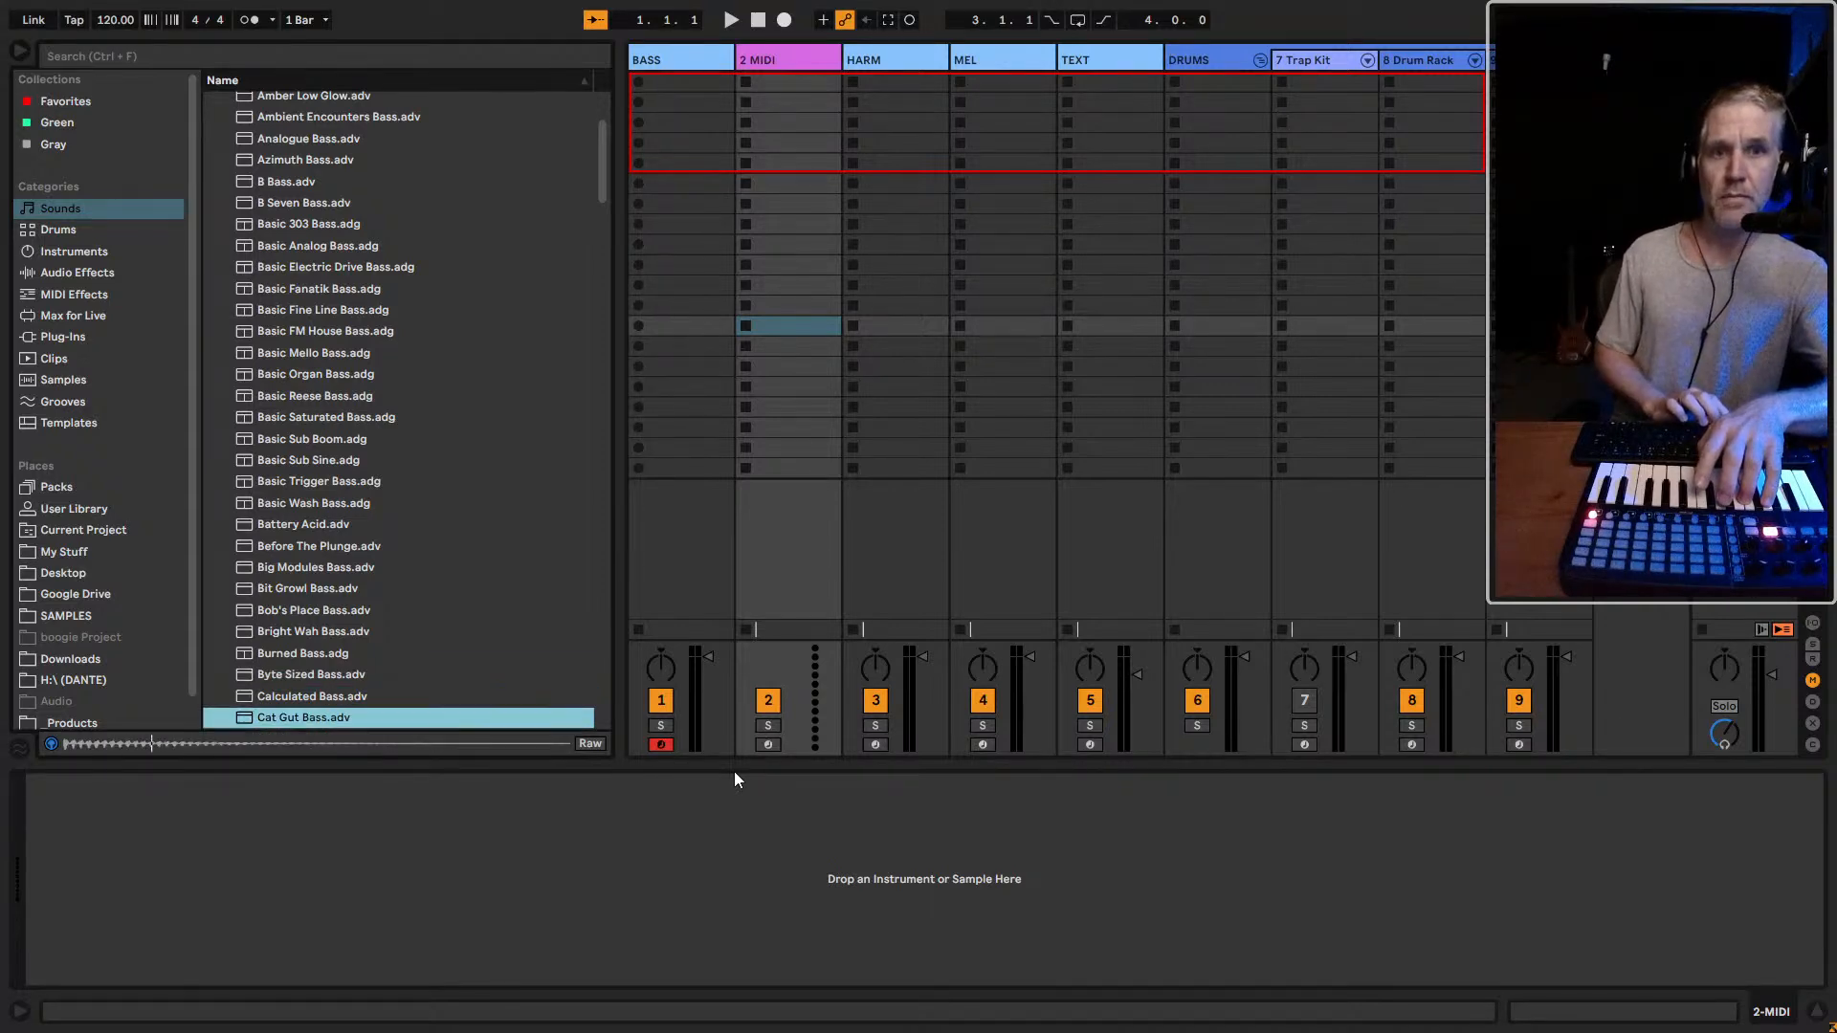
{"action": "key", "text": "Down"}
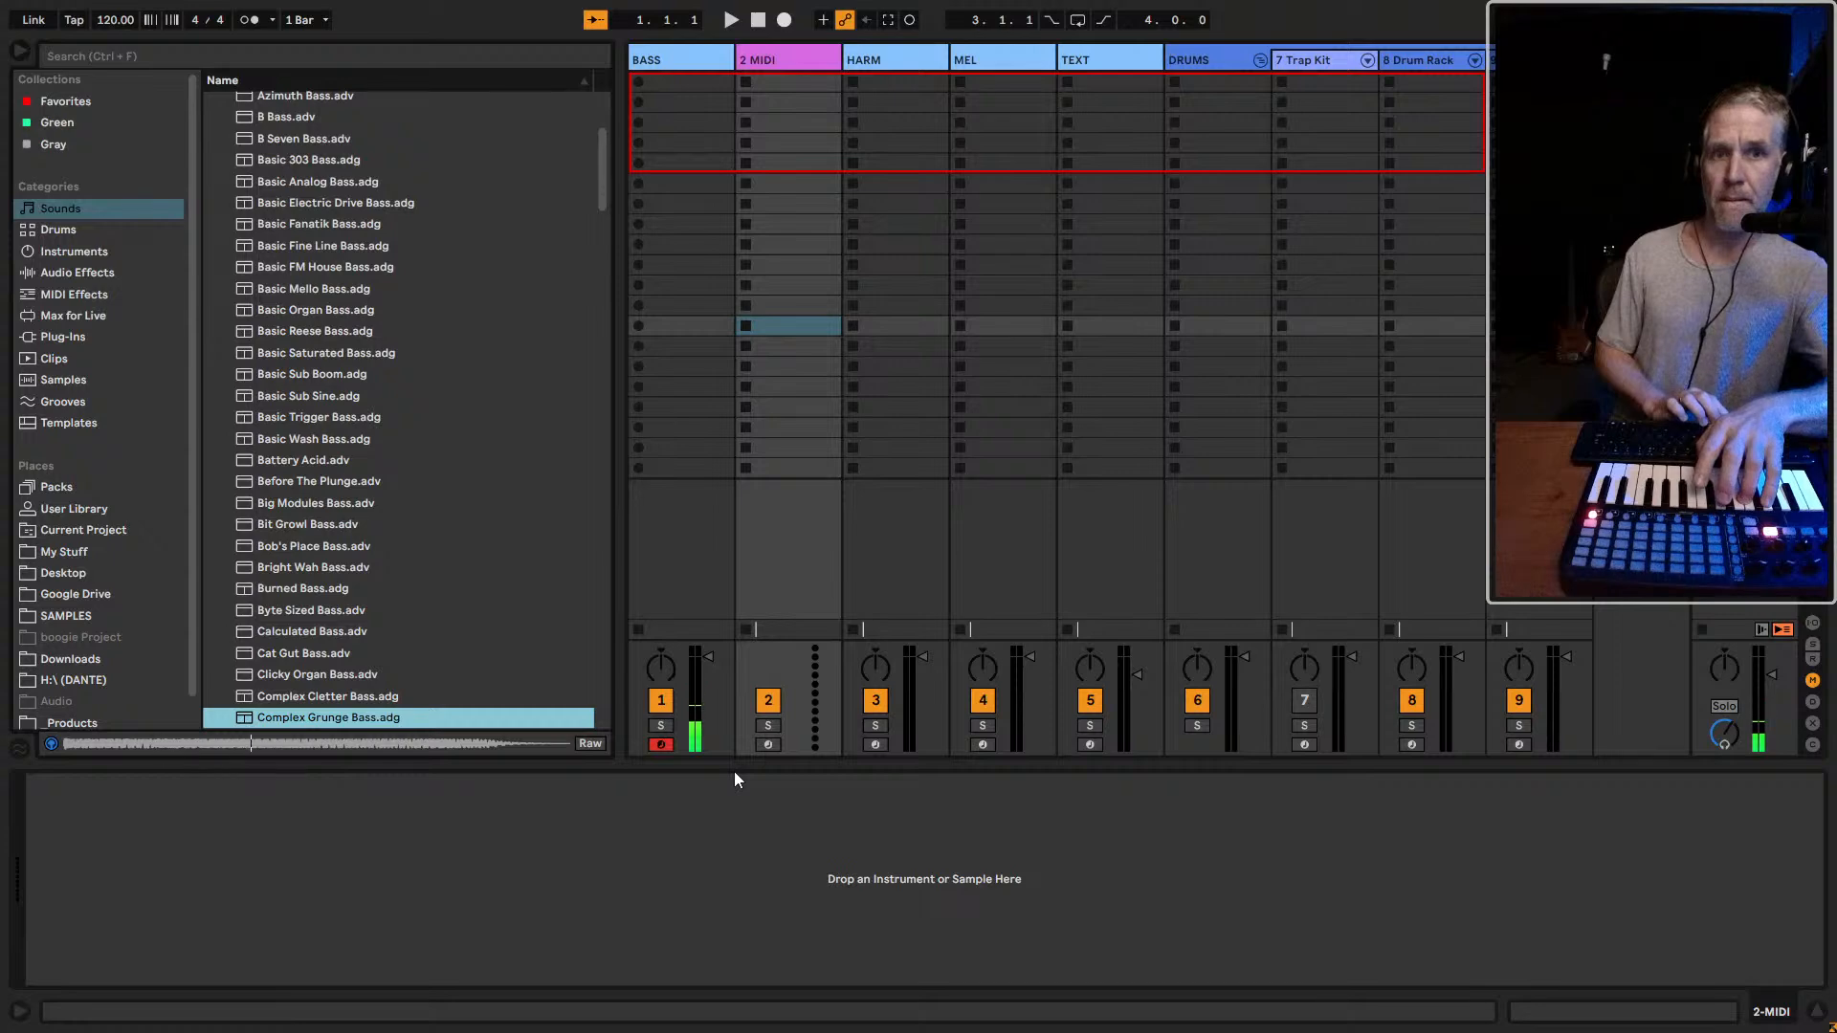
{"action": "key", "text": "Down"}
{"action": "key", "text": "Down"}
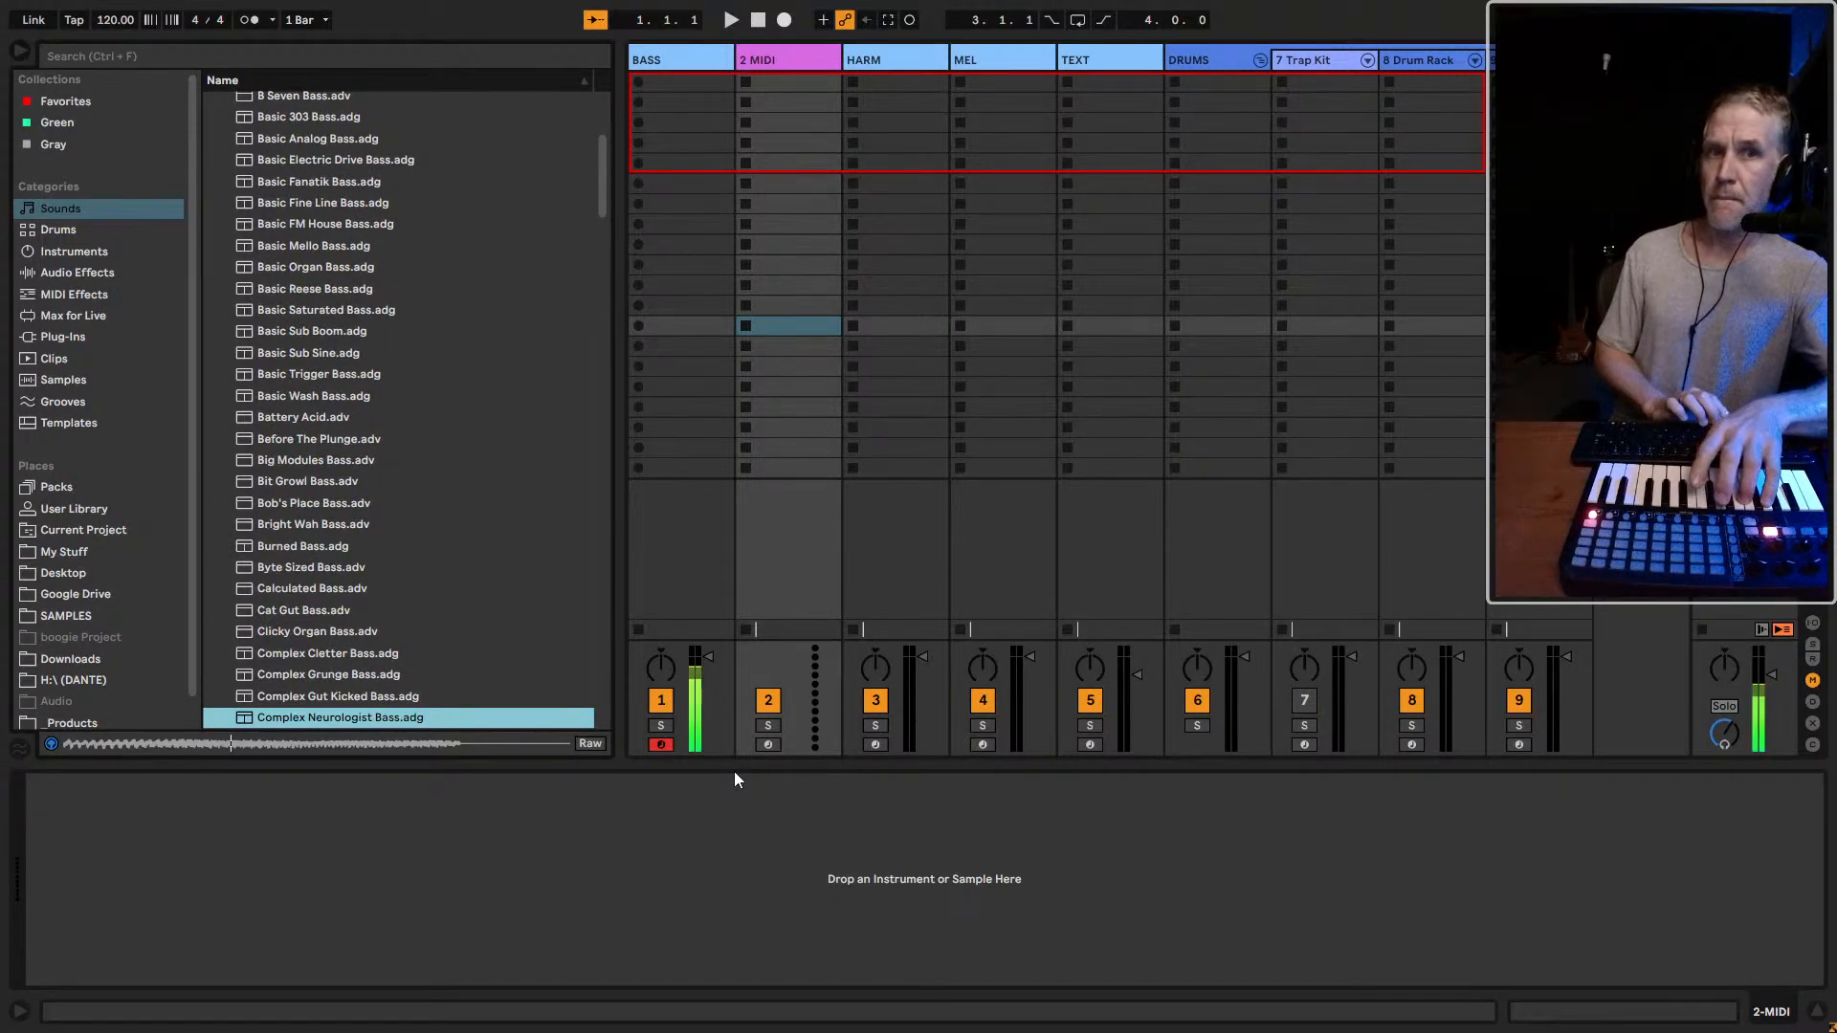
{"action": "key", "text": "Down"}
{"action": "key", "text": "Down"}
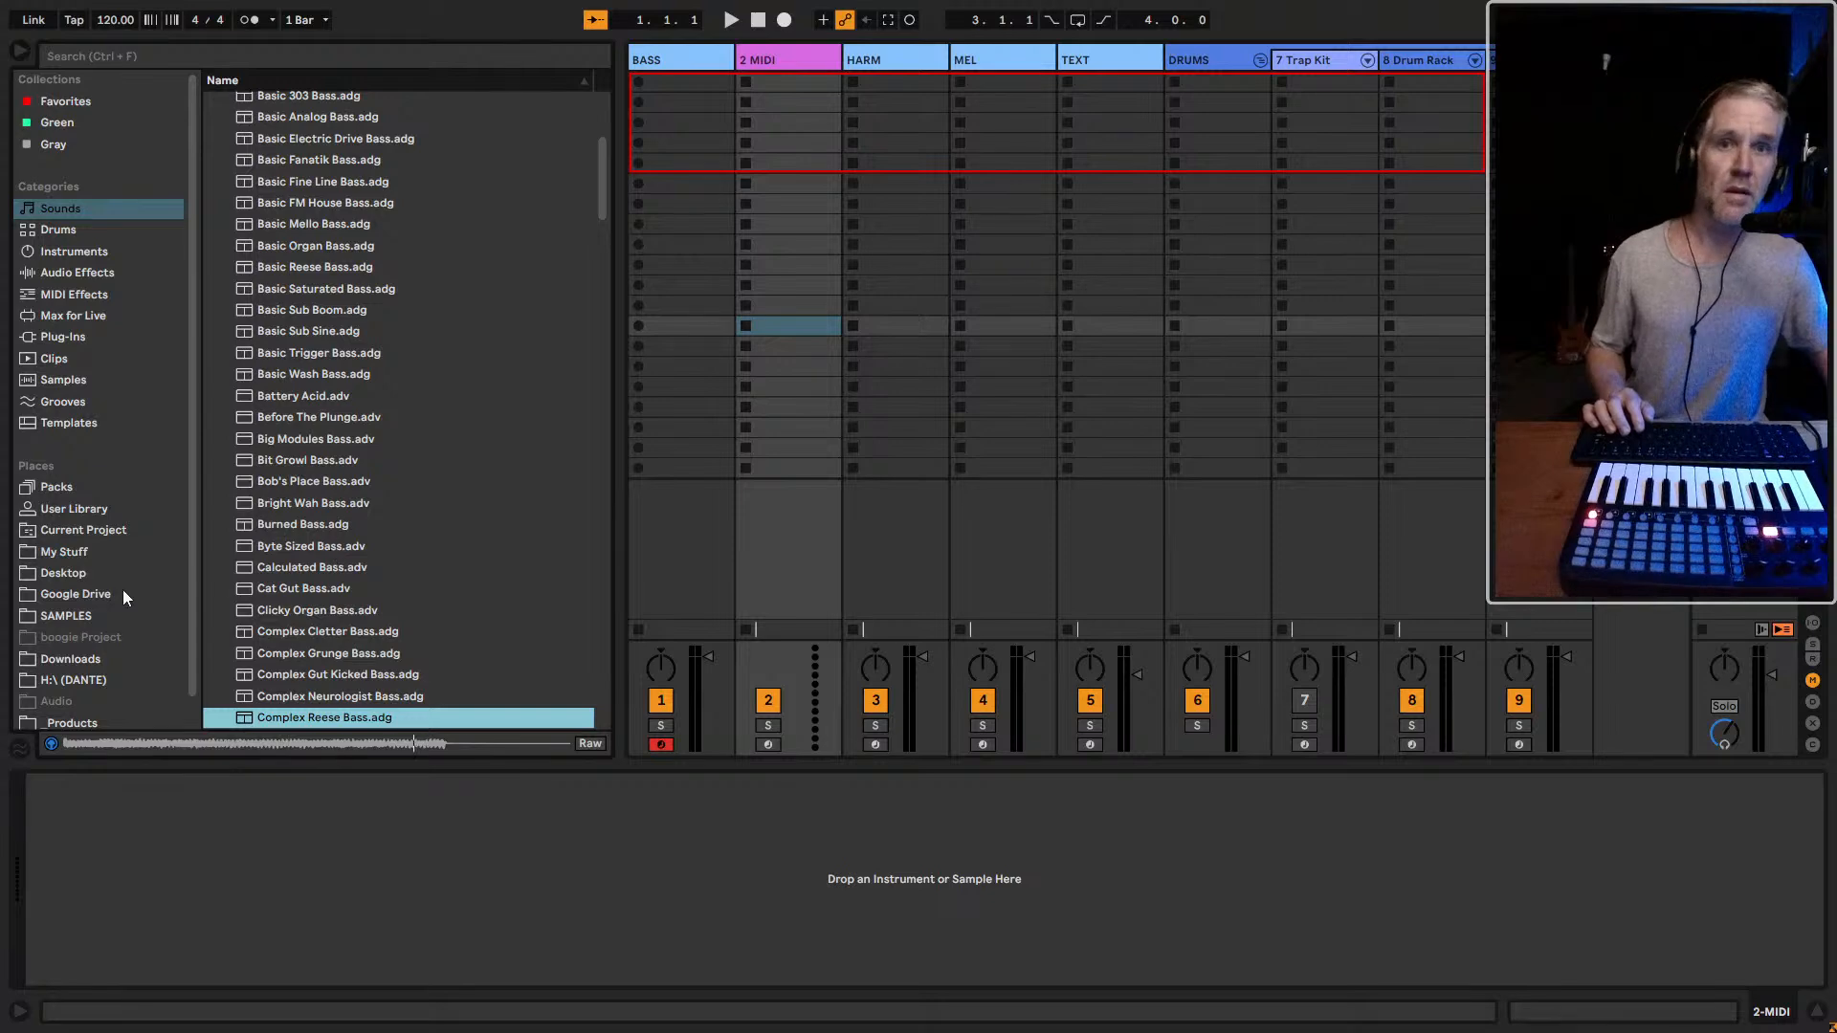
{"action": "scroll", "coordinate": [105, 555], "scroll_direction": "down", "scroll_amount": 1}
{"action": "left_click", "coordinate": [317, 547]}
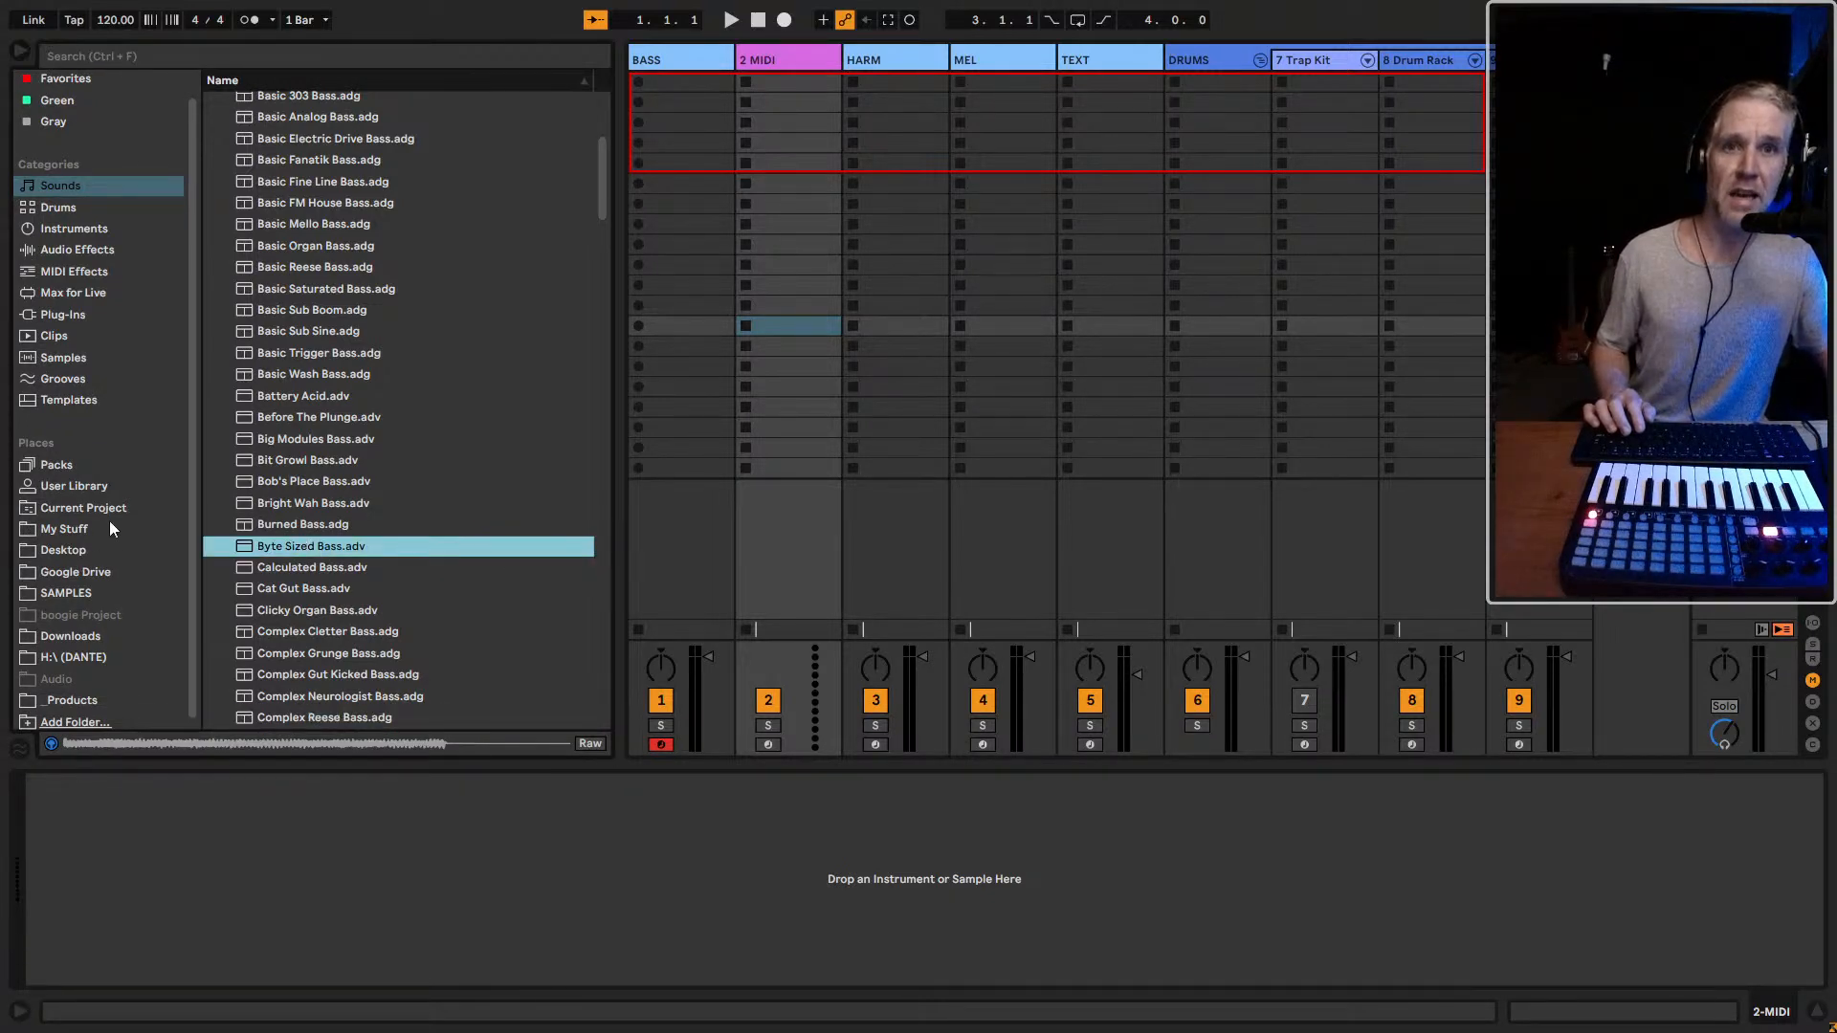
Open the My Stuff folder in the browser and look through its contents
{"action": "left_click", "coordinate": [84, 531]}
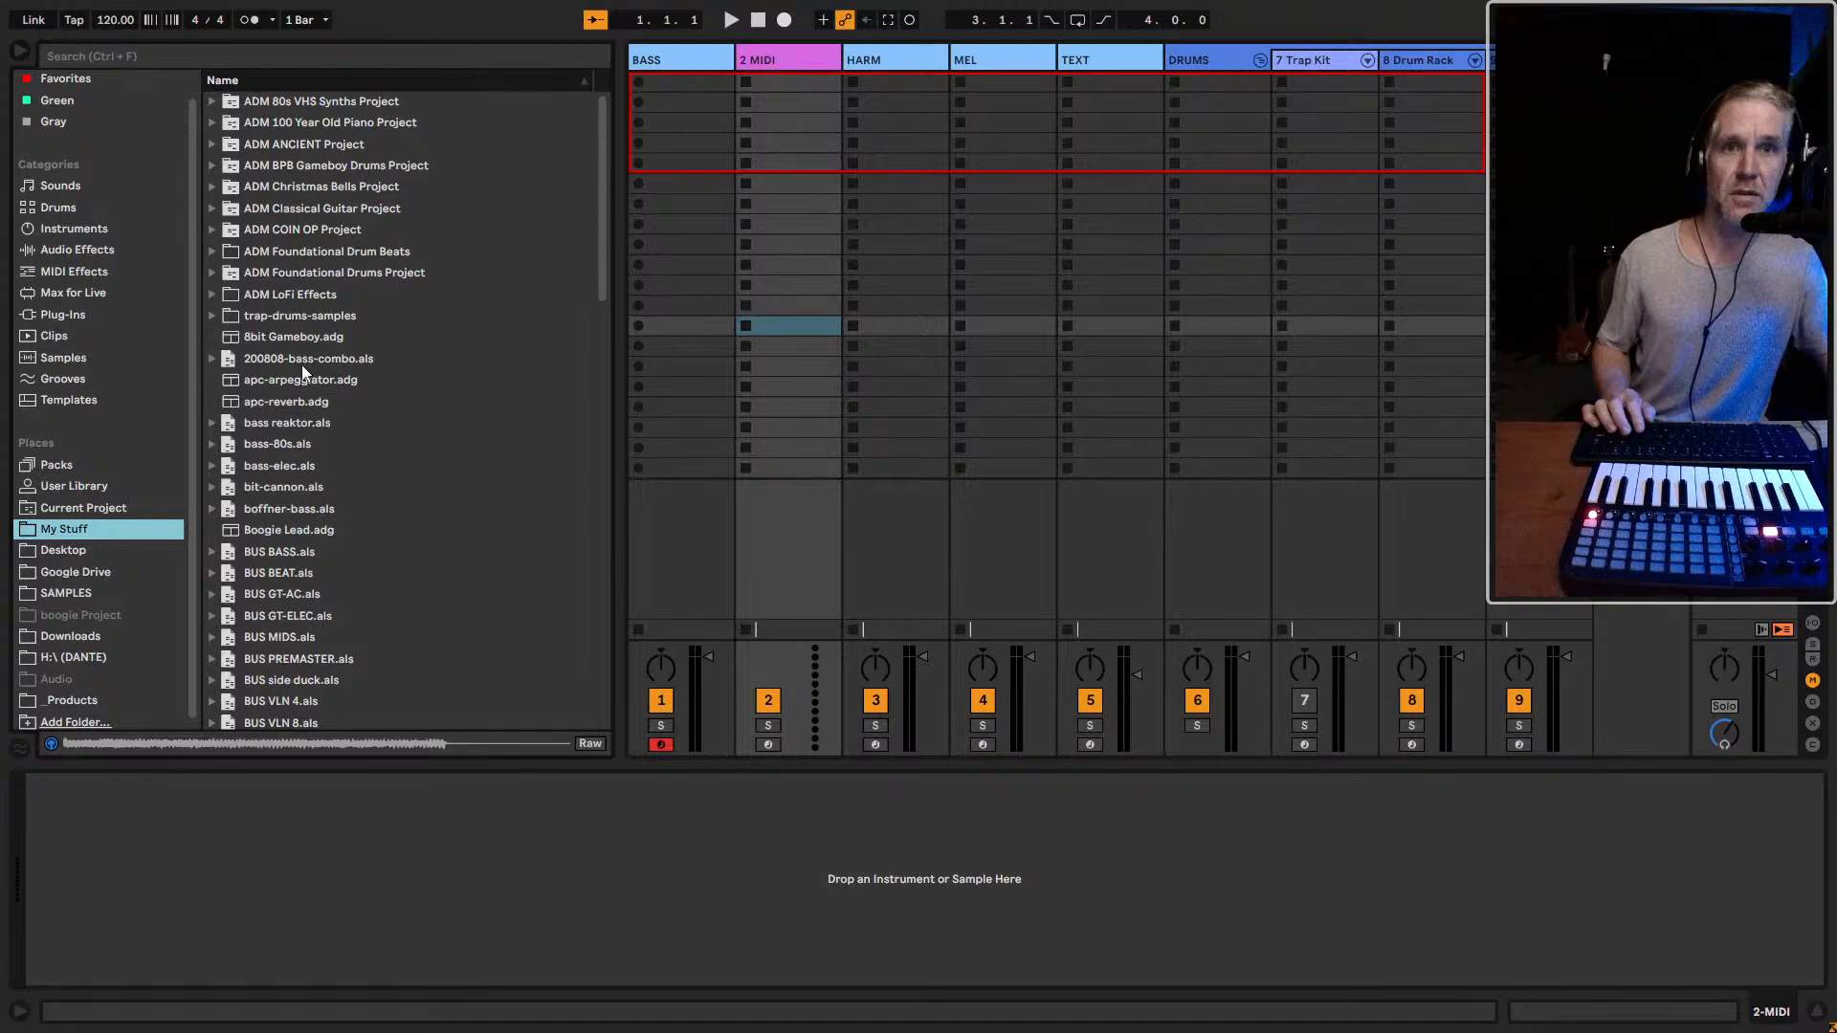
{"action": "scroll", "coordinate": [305, 369], "scroll_direction": "down", "scroll_amount": 3}
{"action": "scroll", "coordinate": [307, 370], "scroll_direction": "up", "scroll_amount": 3}
{"action": "right_click", "coordinate": [273, 82]}
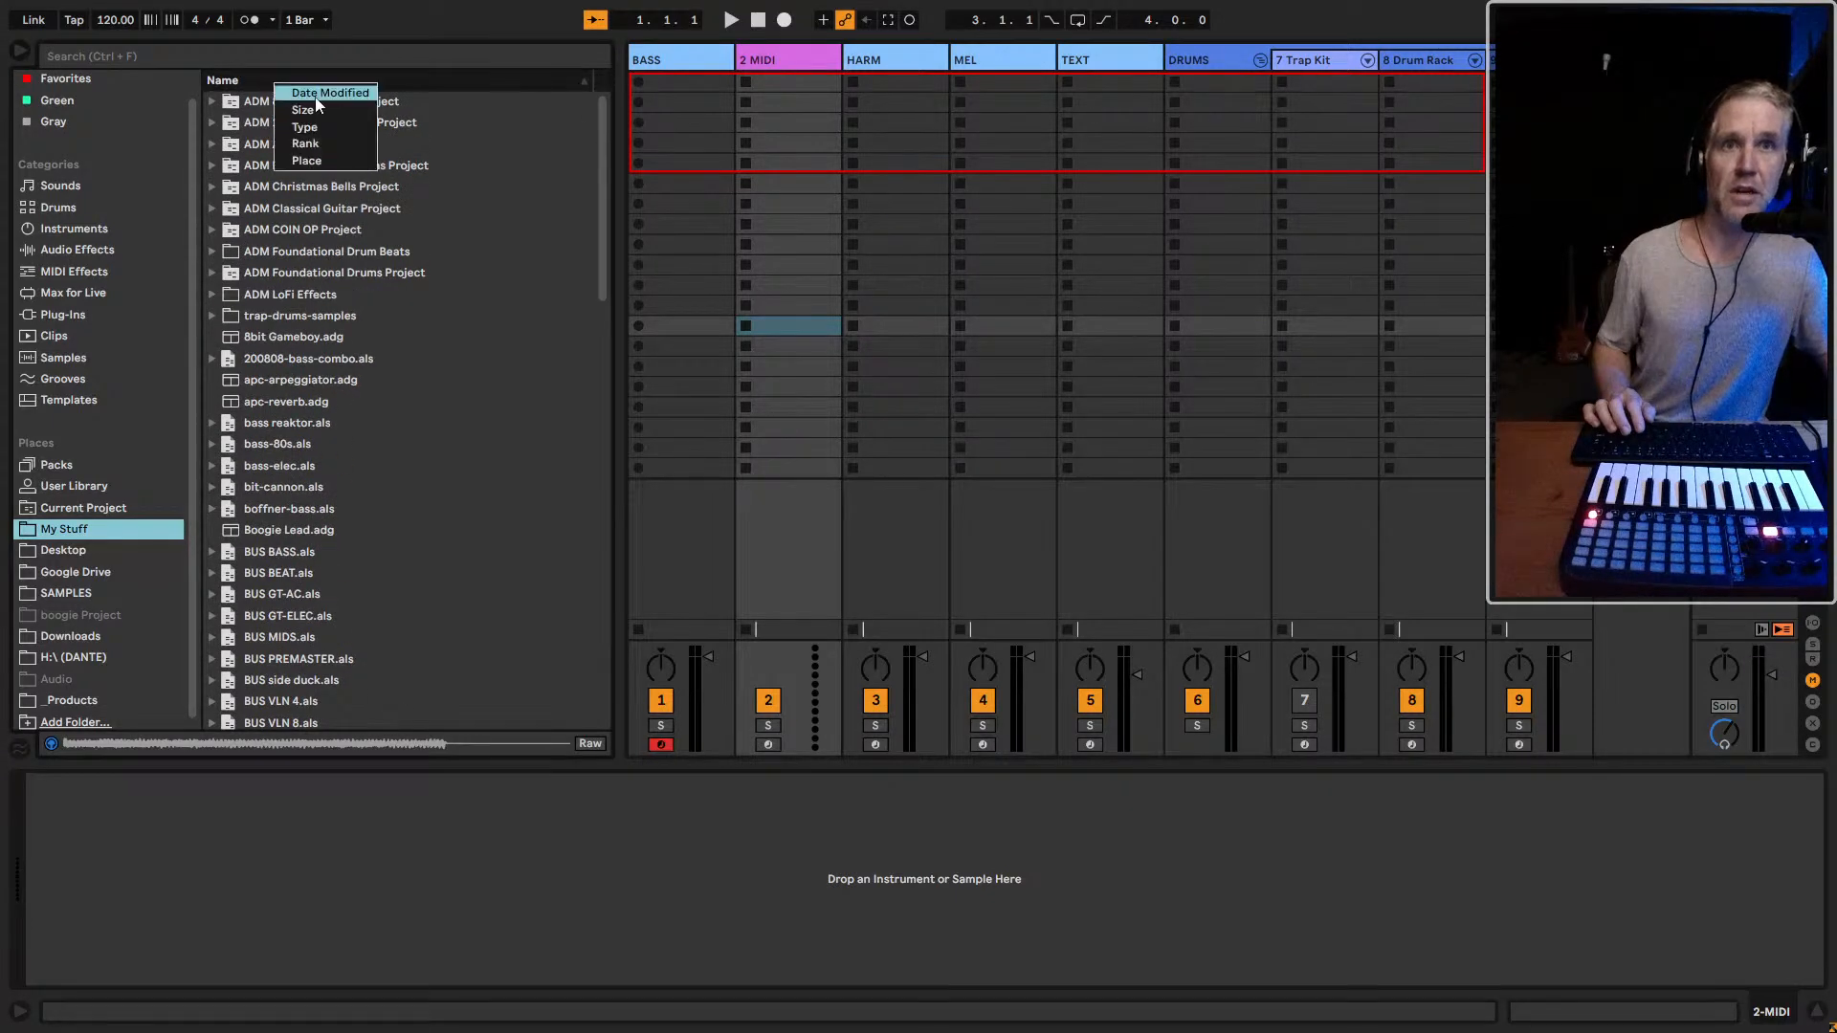
{"action": "left_click", "coordinate": [415, 169]}
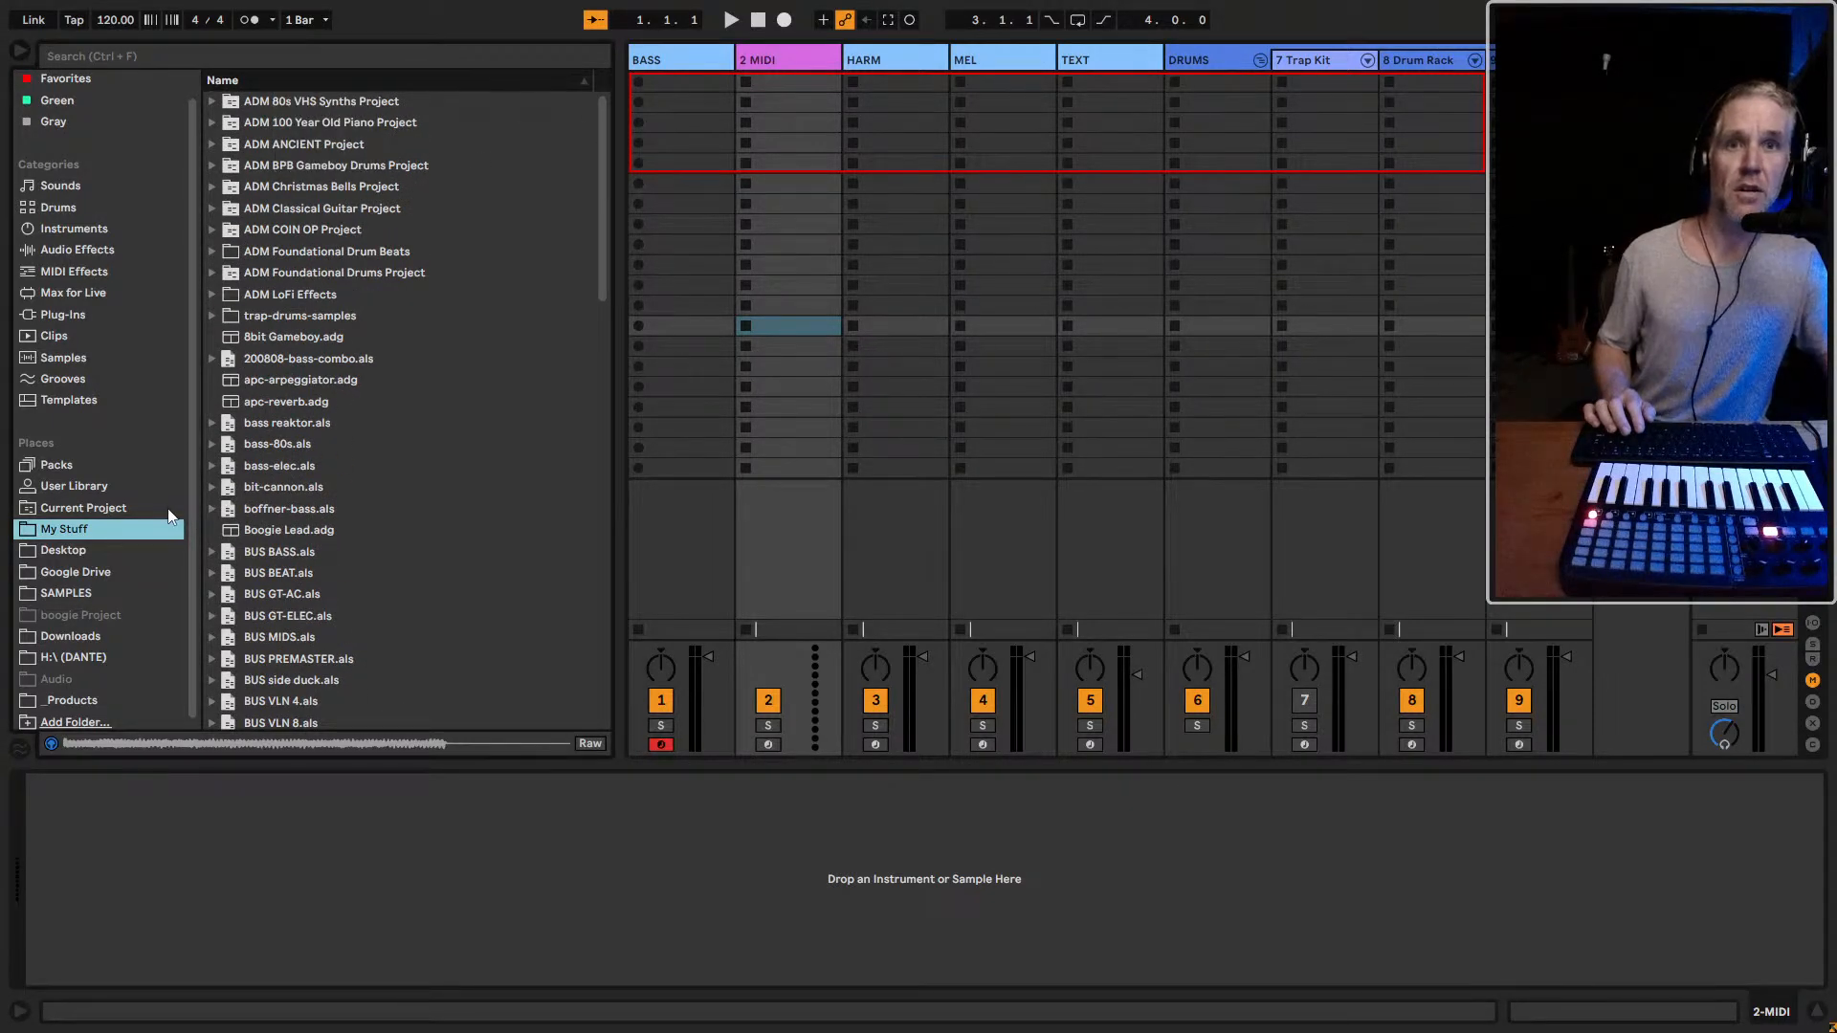
Create a new folder with the default name inside the trap-drums-samples folder and collapse that parent folder
{"action": "right_click", "coordinate": [490, 307]}
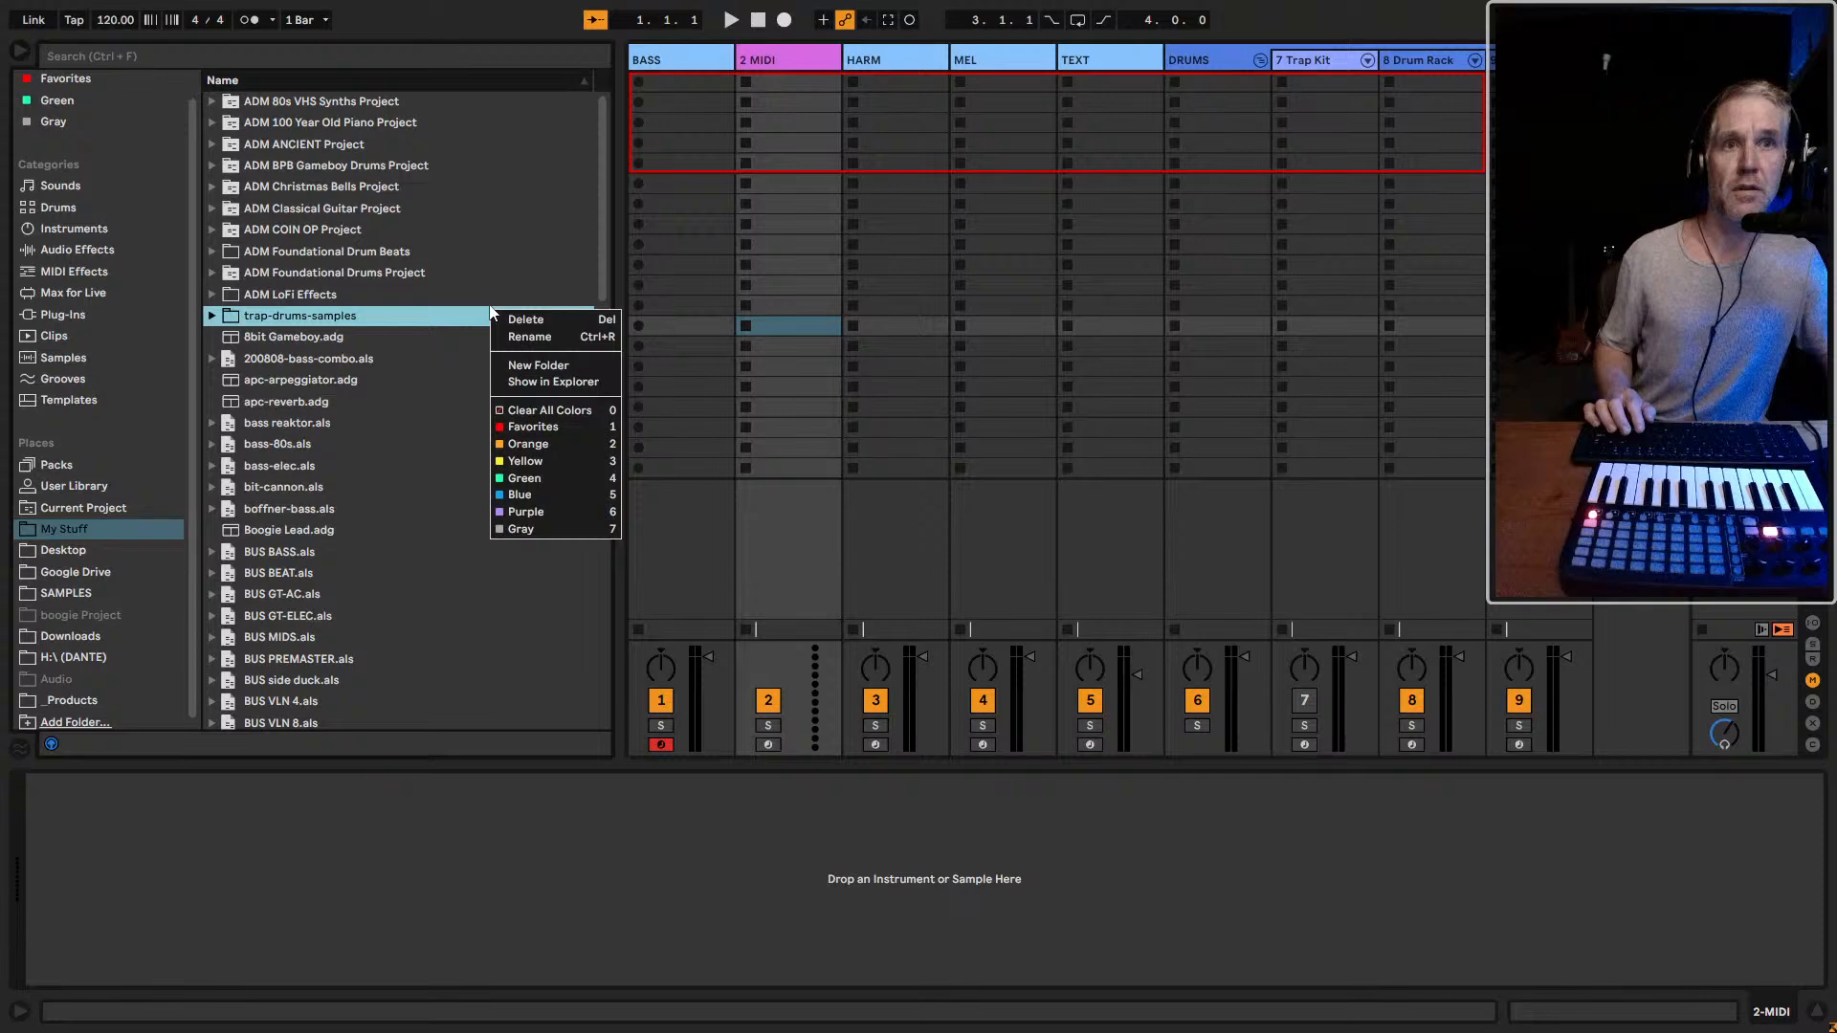
{"action": "left_click", "coordinate": [555, 379]}
{"action": "key", "text": "Return"}
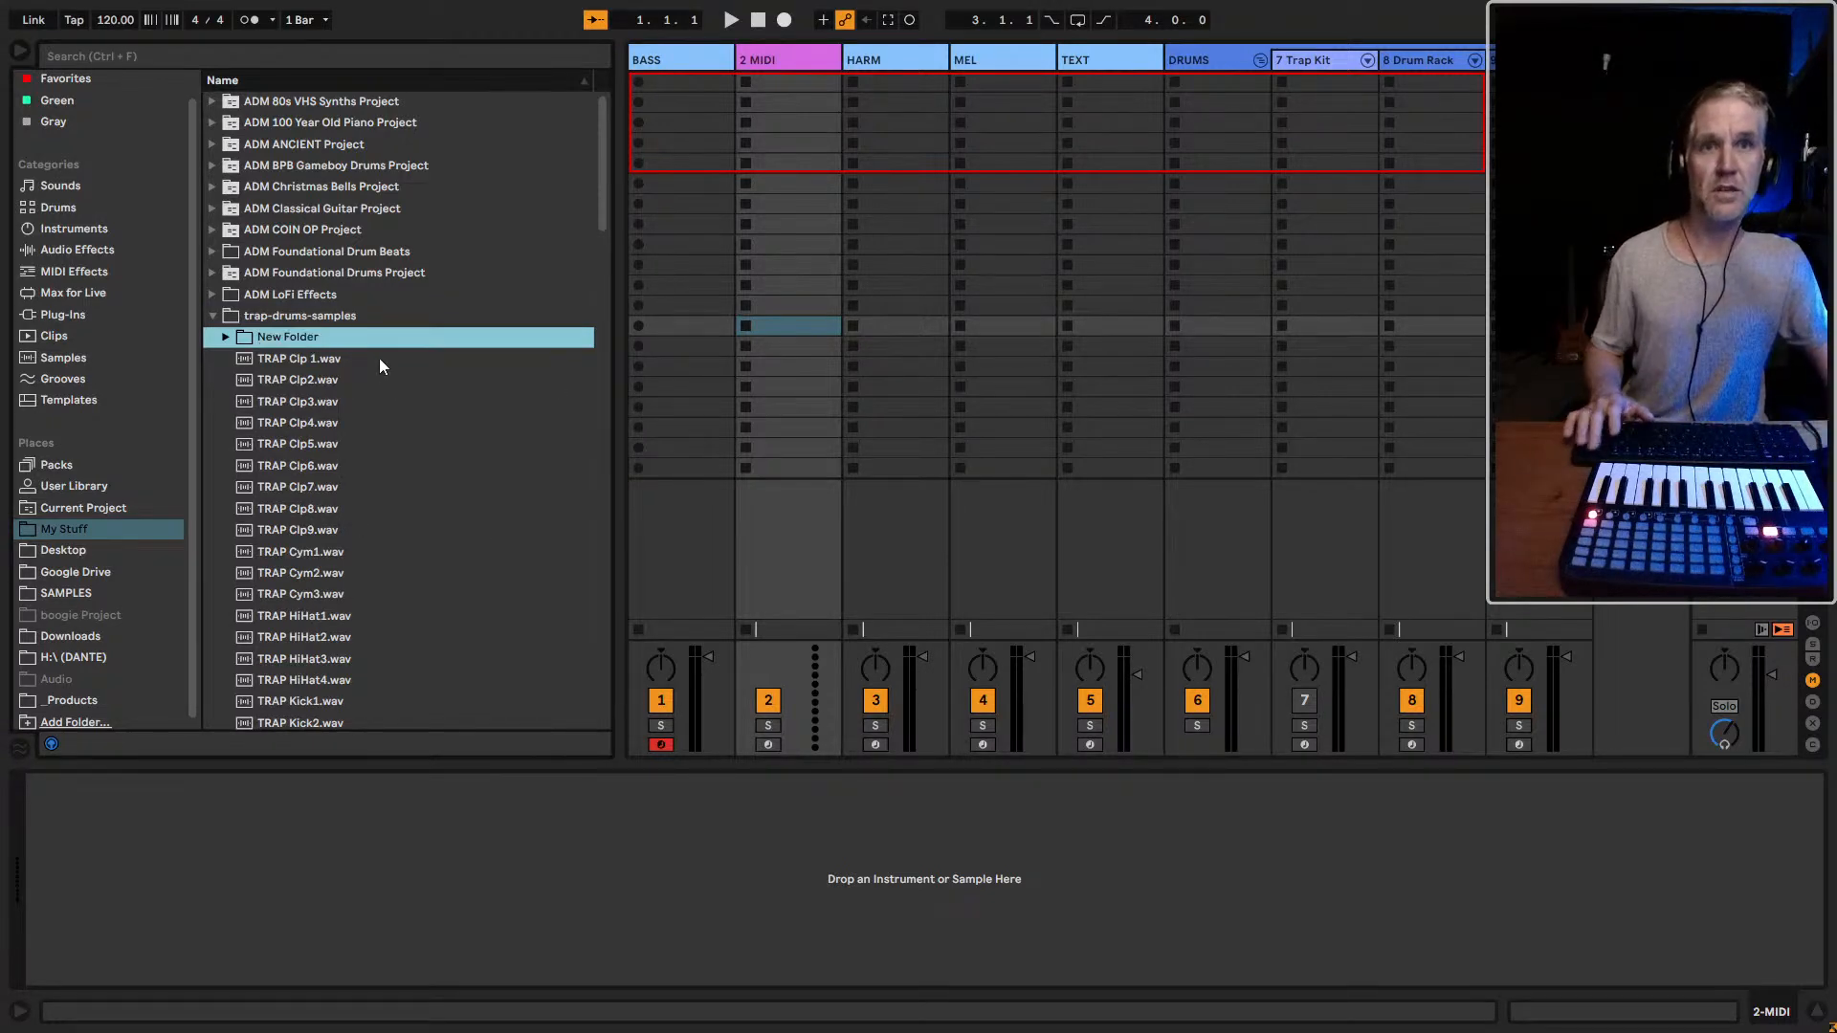
{"action": "left_click", "coordinate": [213, 317]}
{"action": "scroll", "coordinate": [439, 583], "scroll_direction": "down", "scroll_amount": 10}
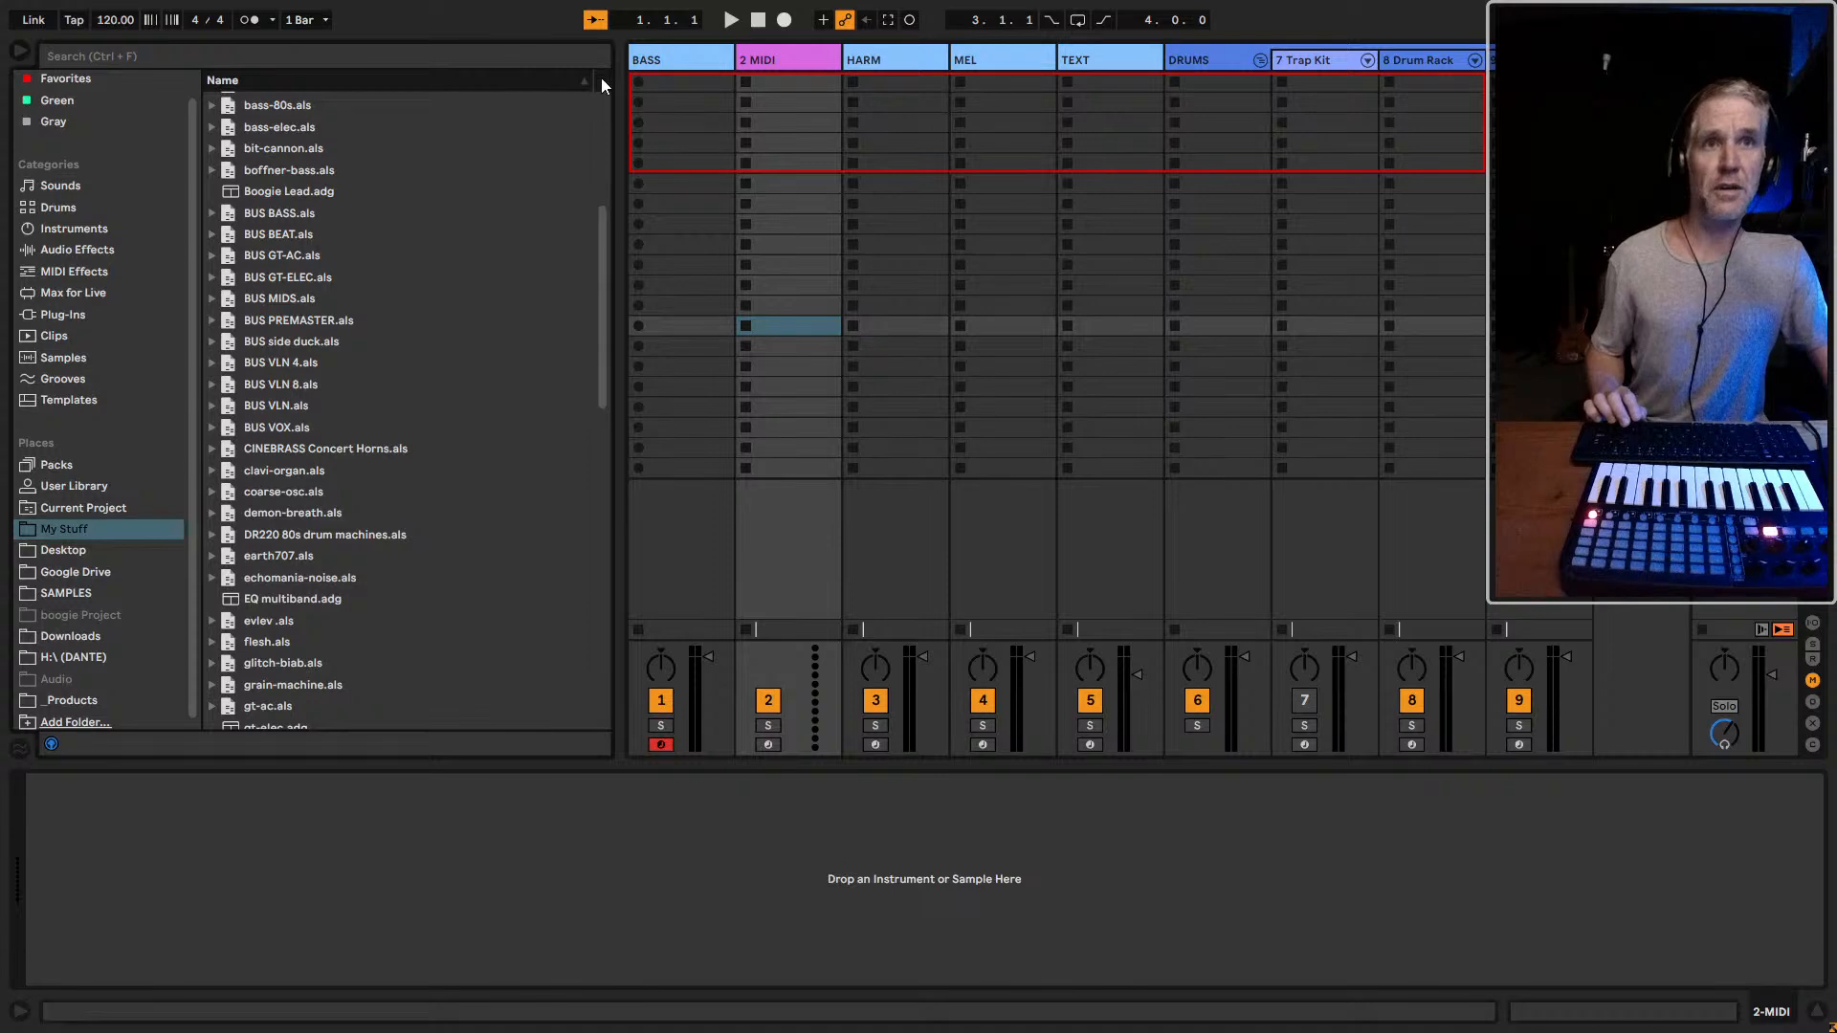
{"action": "scroll", "coordinate": [431, 287], "scroll_direction": "up", "scroll_amount": 1}
{"action": "right_click", "coordinate": [63, 532]}
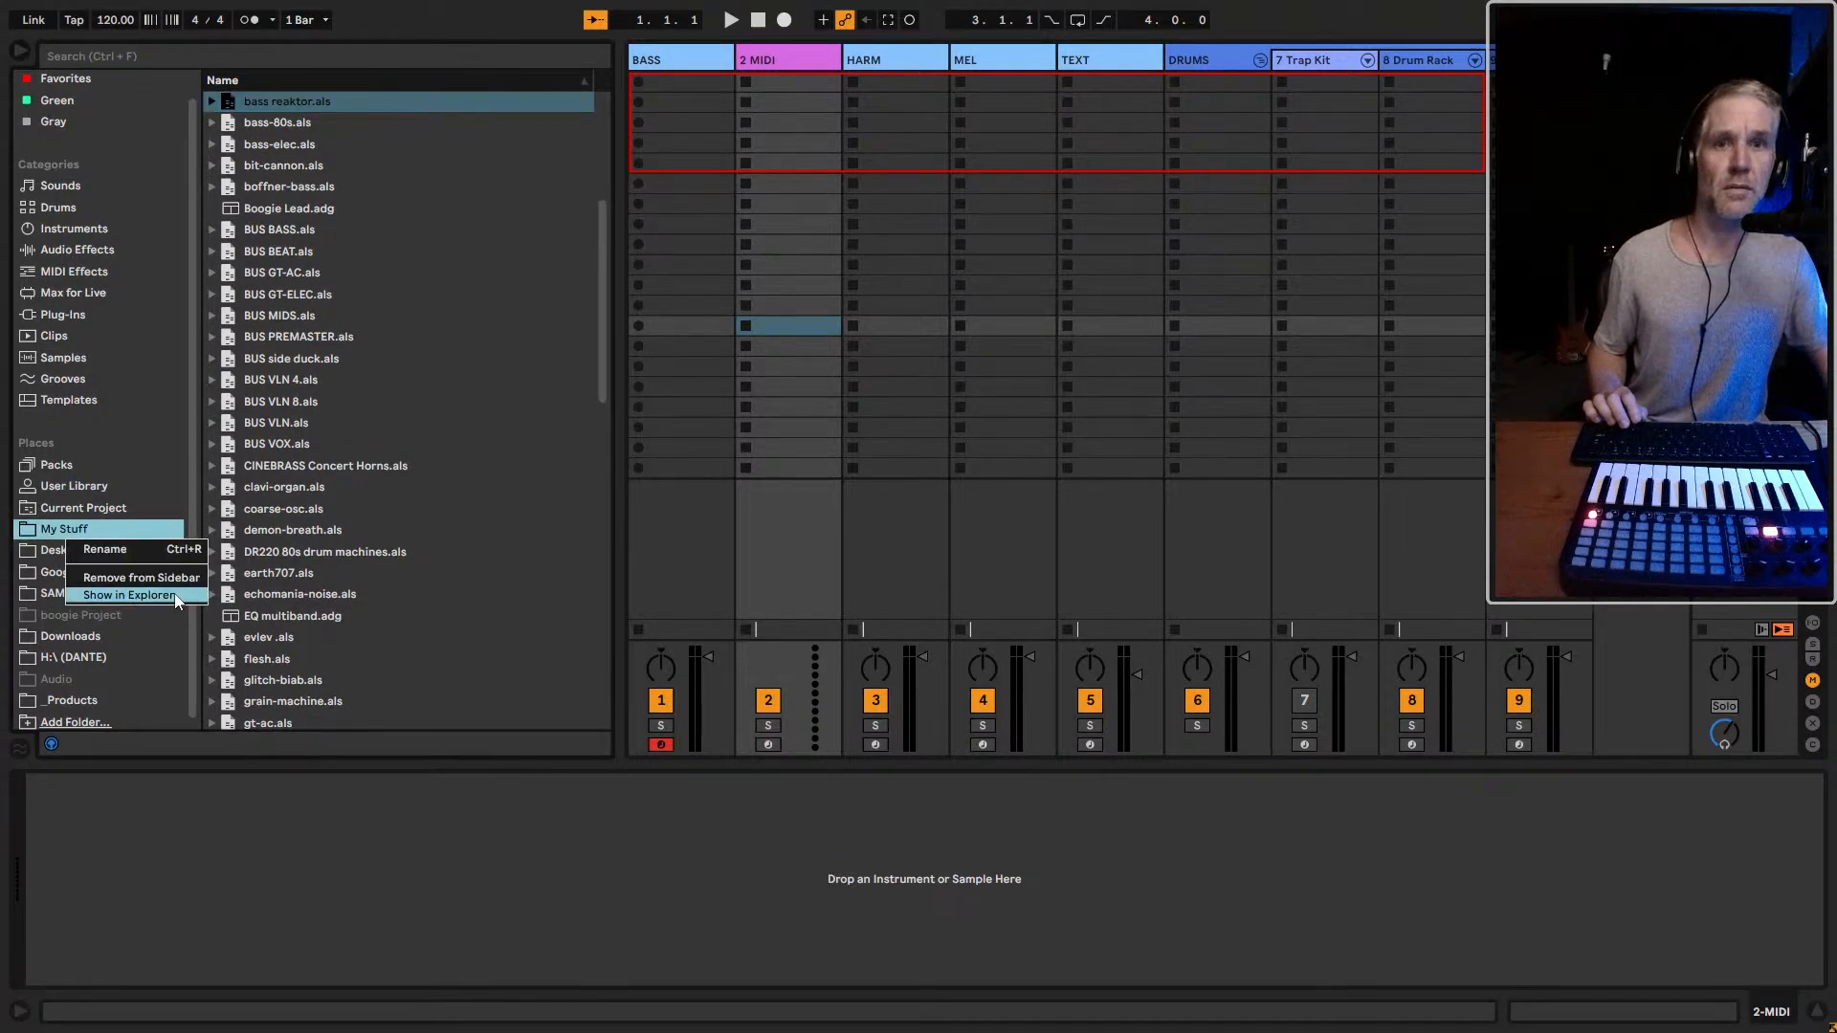
{"action": "scroll", "coordinate": [421, 297], "scroll_direction": "up", "scroll_amount": 15}
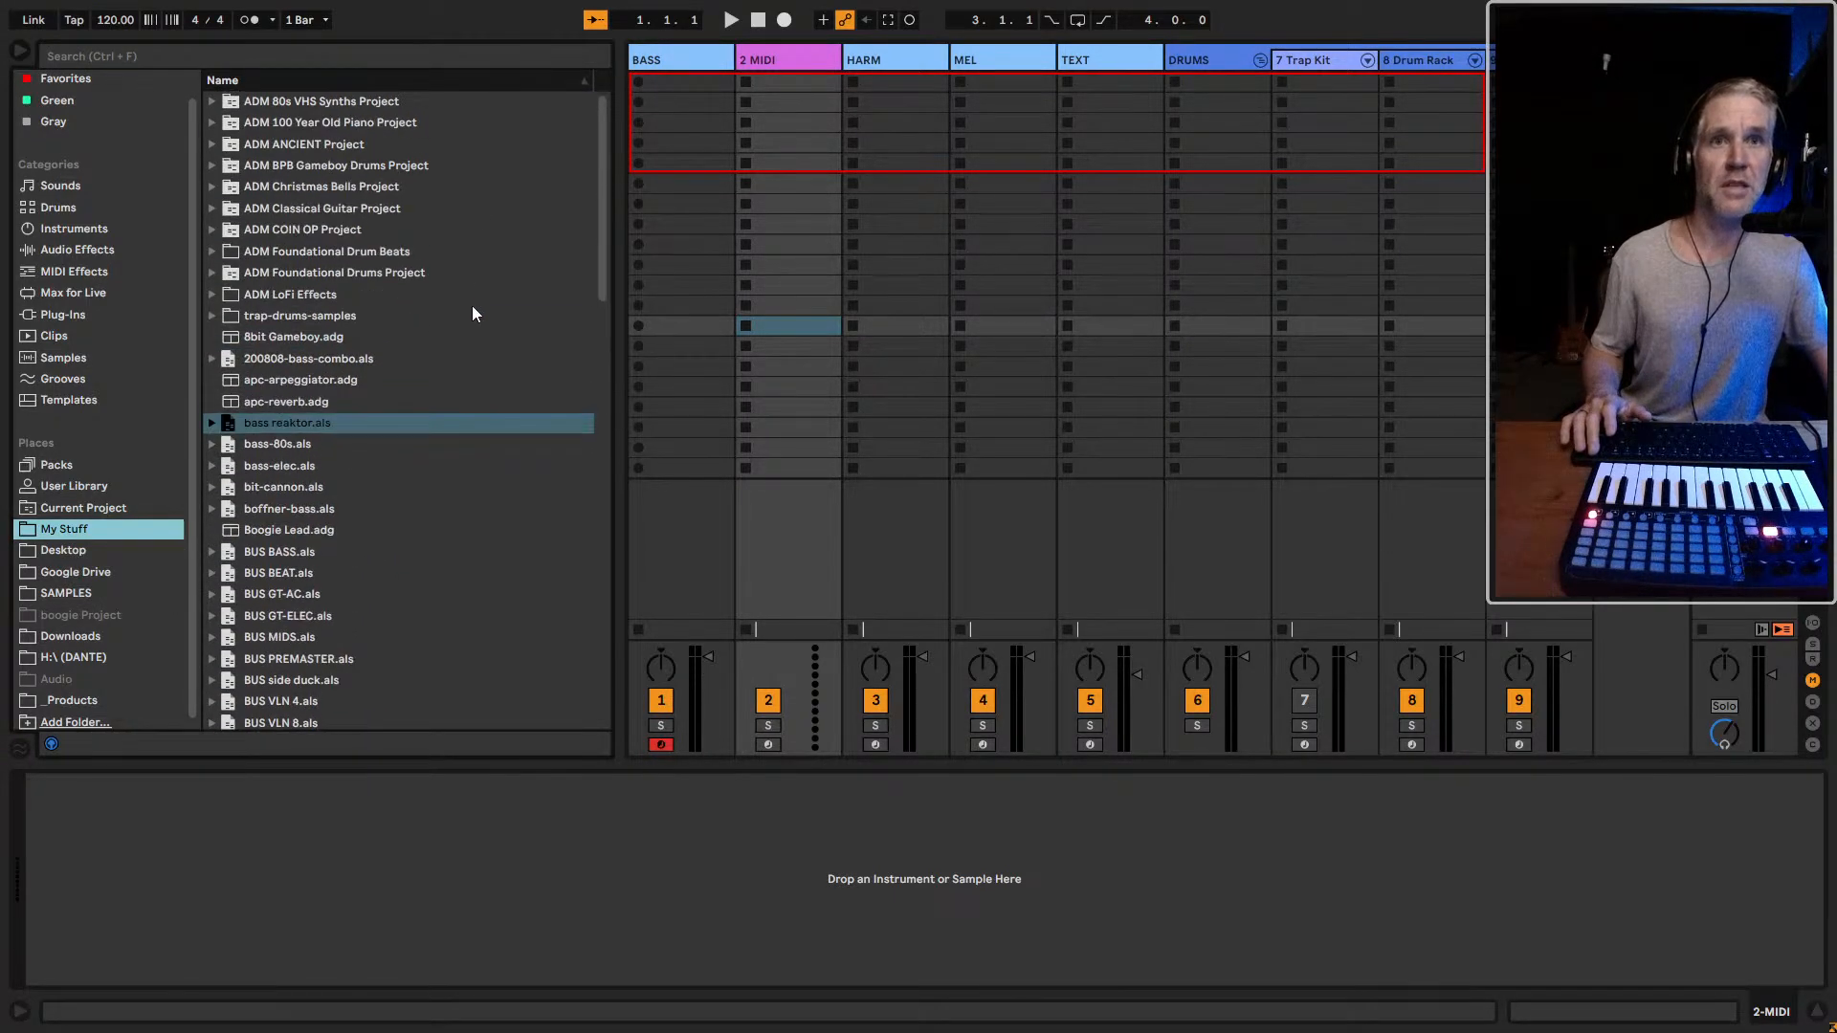
{"action": "right_click", "coordinate": [595, 96]}
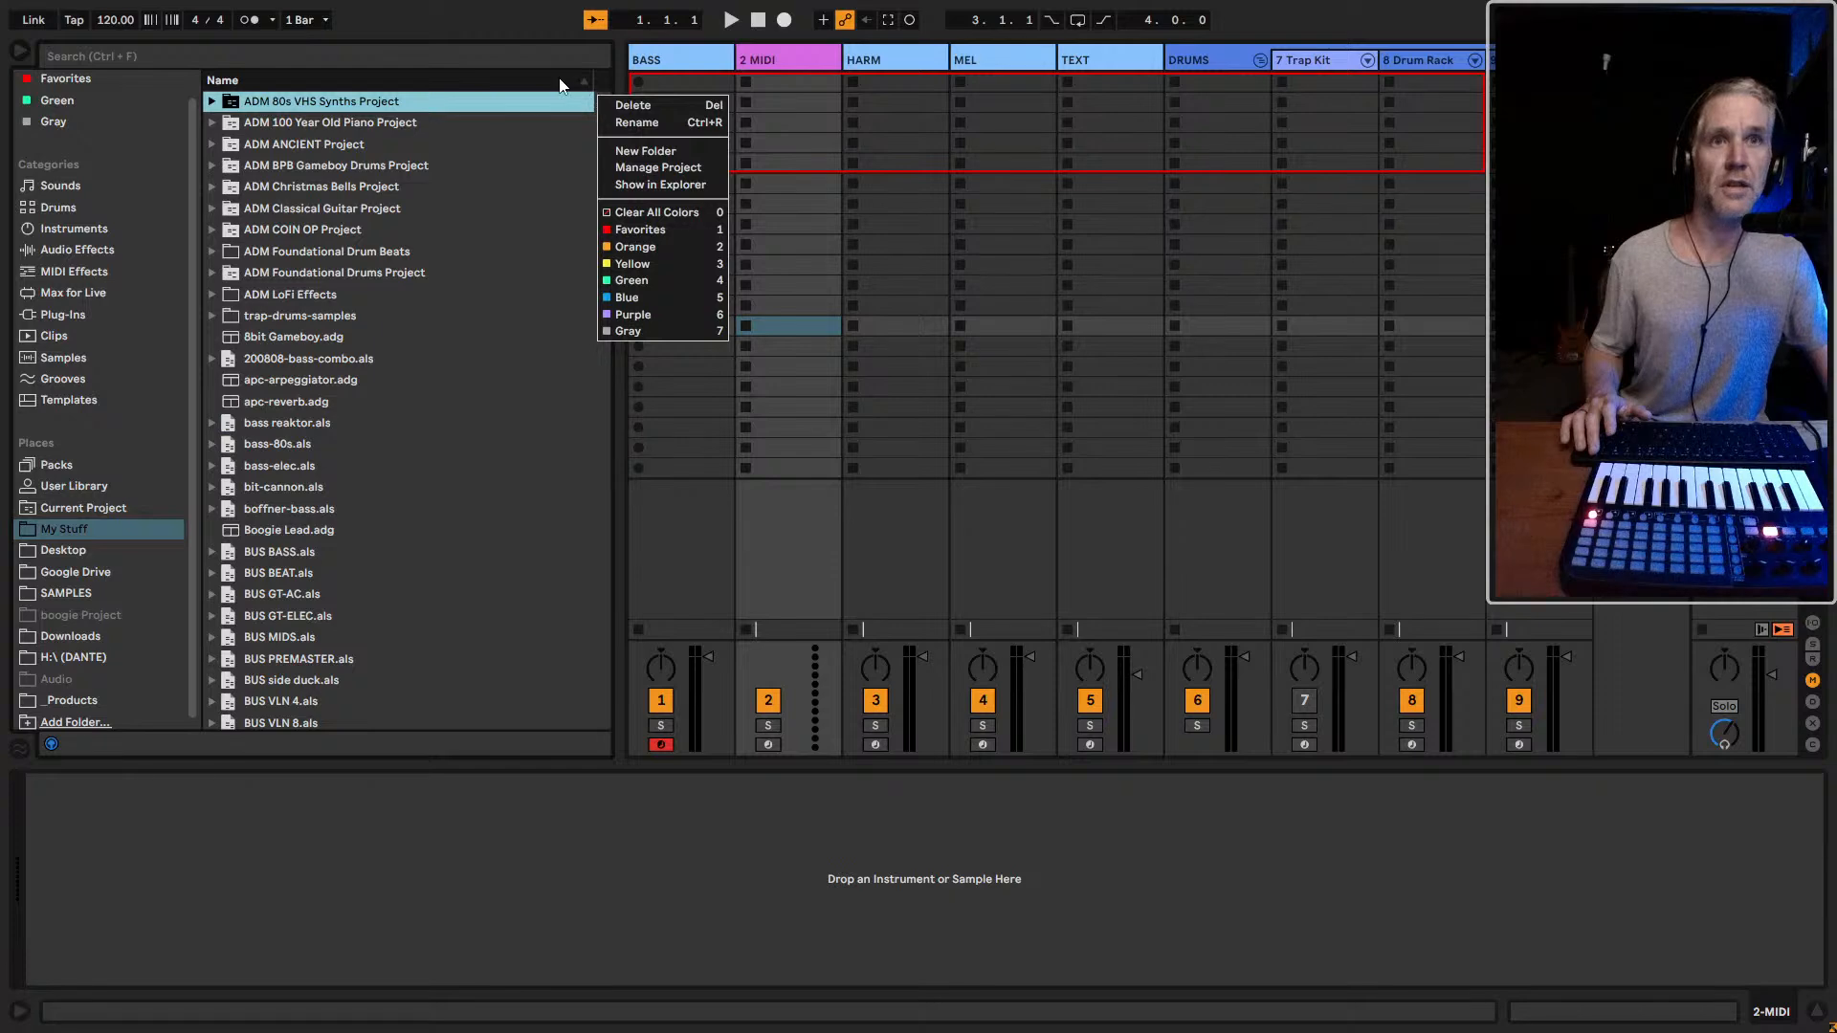
{"action": "right_click", "coordinate": [561, 83]}
{"action": "right_click", "coordinate": [485, 84]}
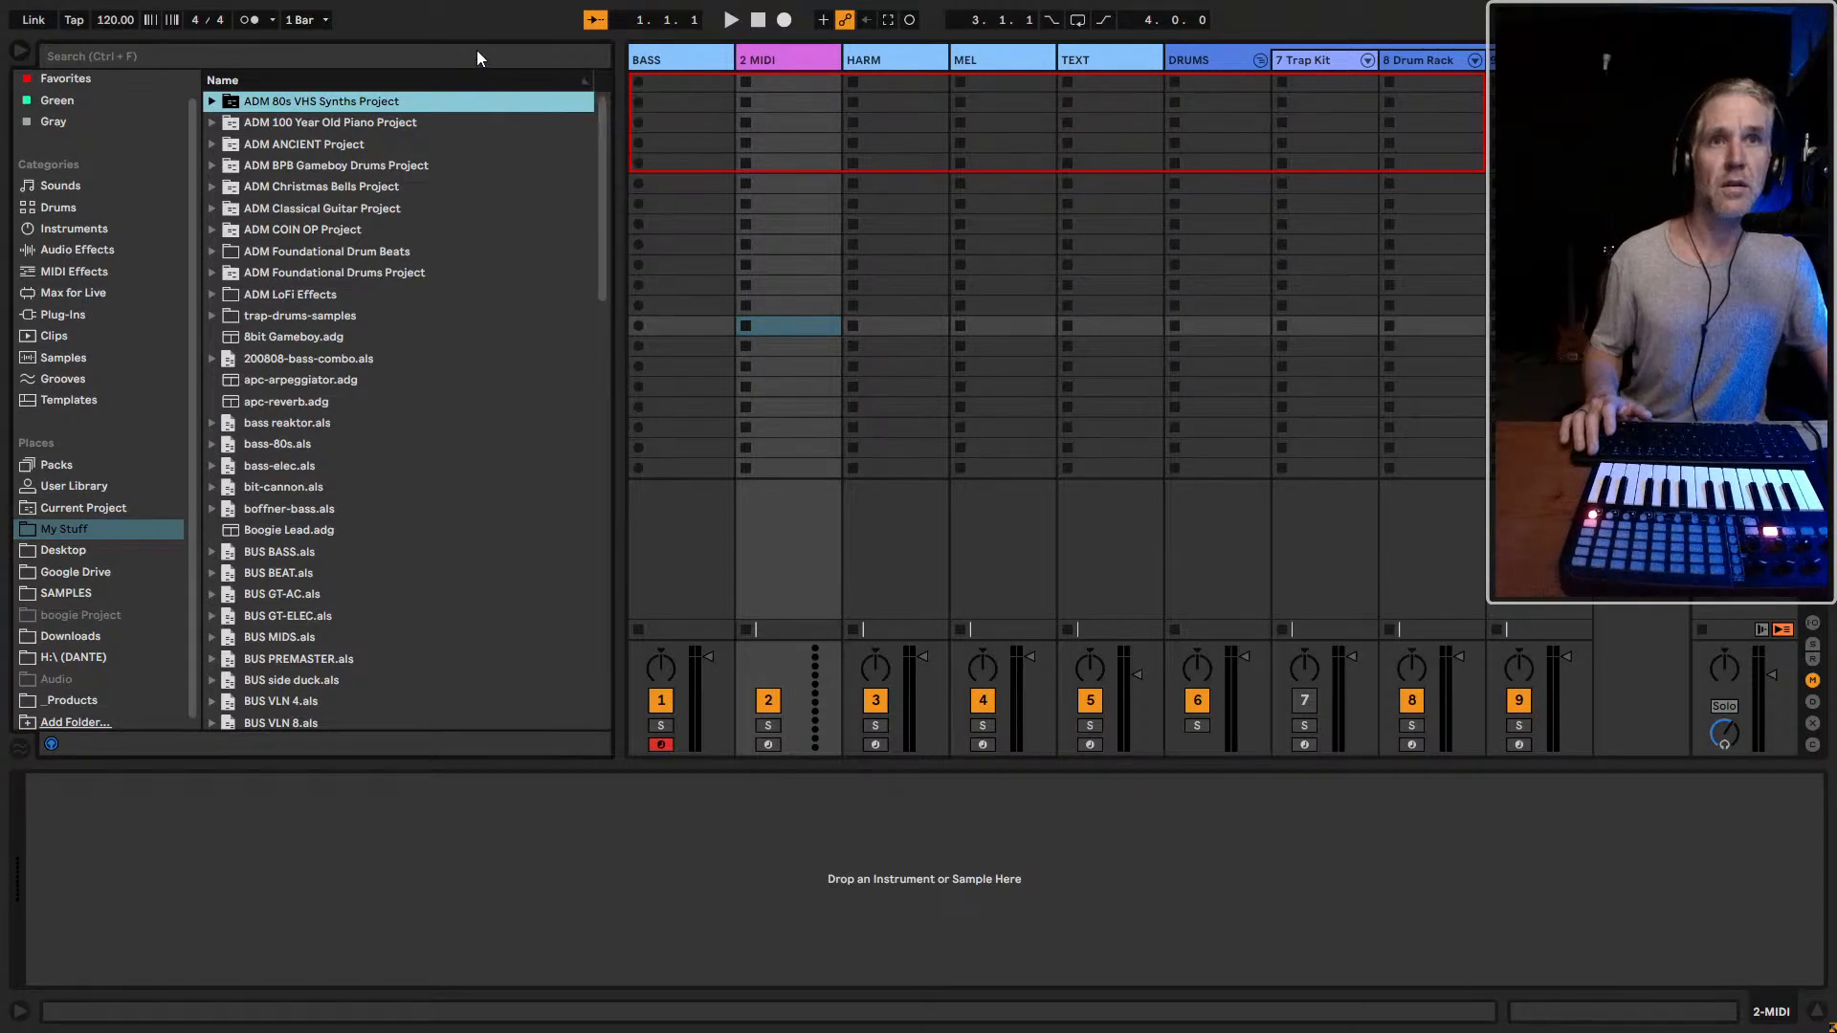
{"action": "right_click", "coordinate": [490, 93]}
{"action": "left_click", "coordinate": [490, 93]}
Create a folder named Rhythmic inside ADM 100 Year Old Piano Project, and move it up to the top level of My Stuff
{"action": "right_click", "coordinate": [490, 126]}
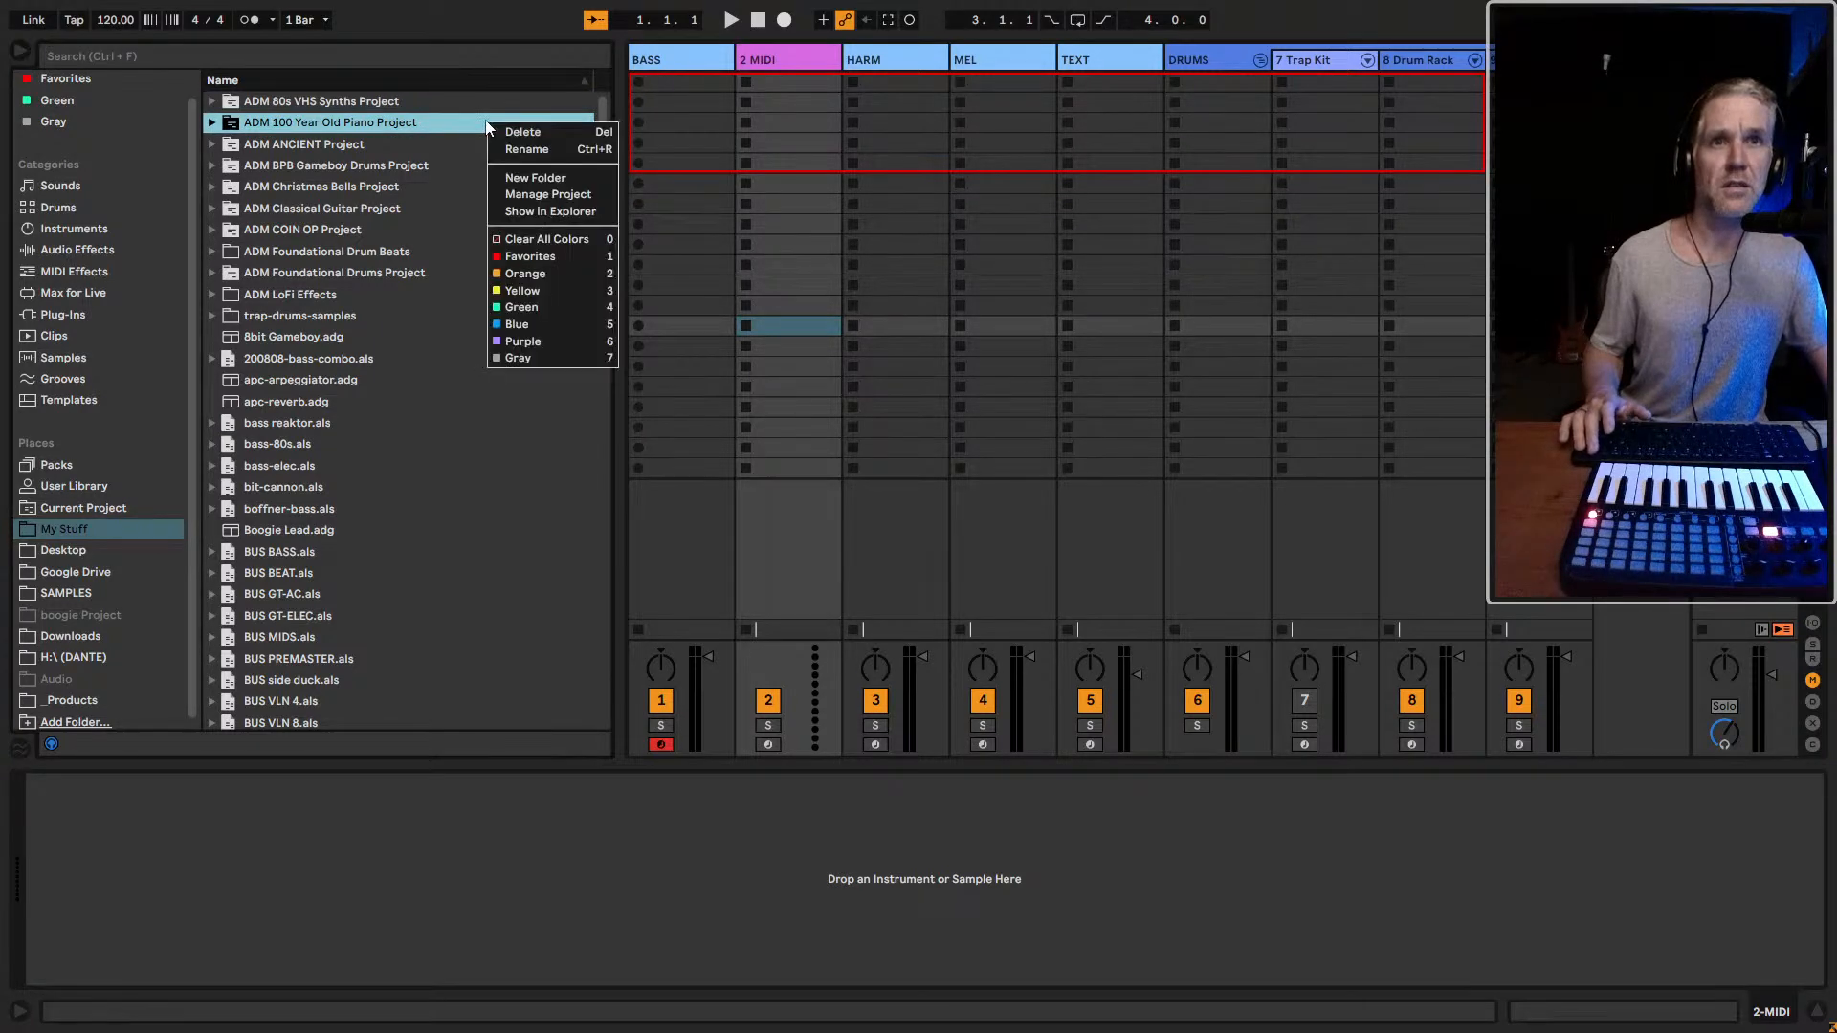
{"action": "left_click", "coordinate": [535, 177]}
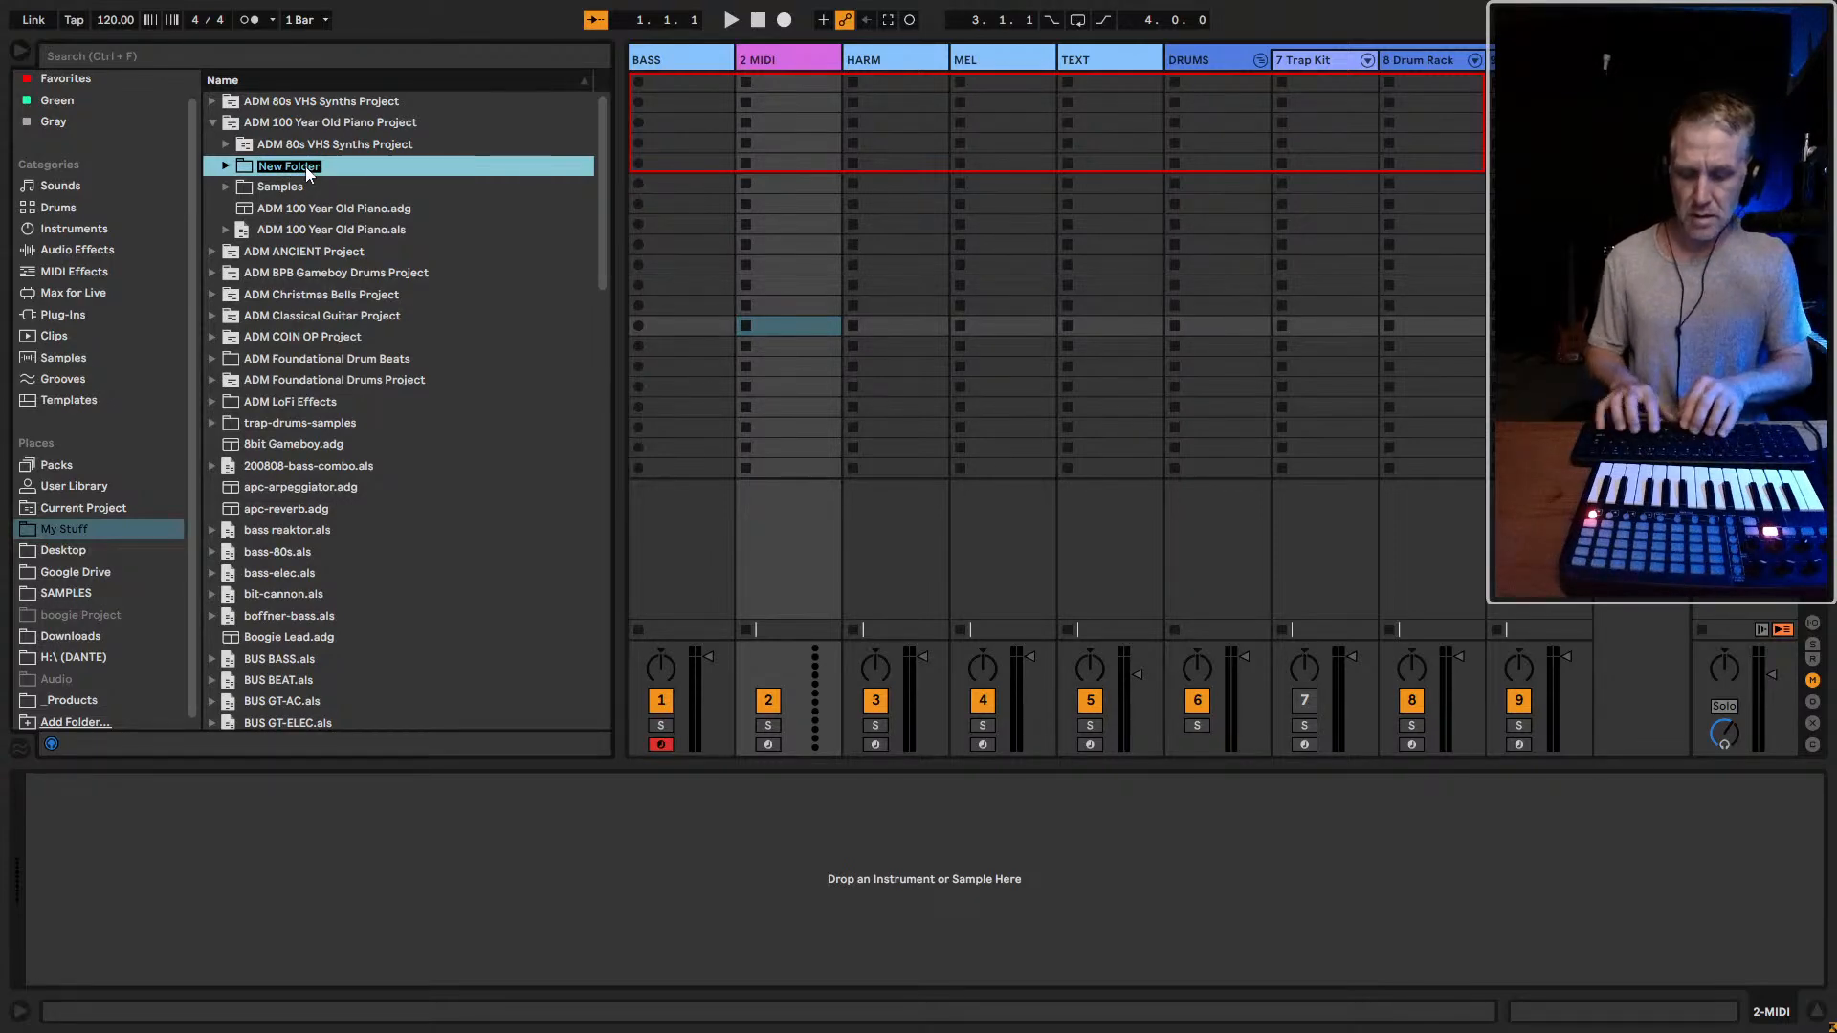
{"action": "type", "text": "Generative"}
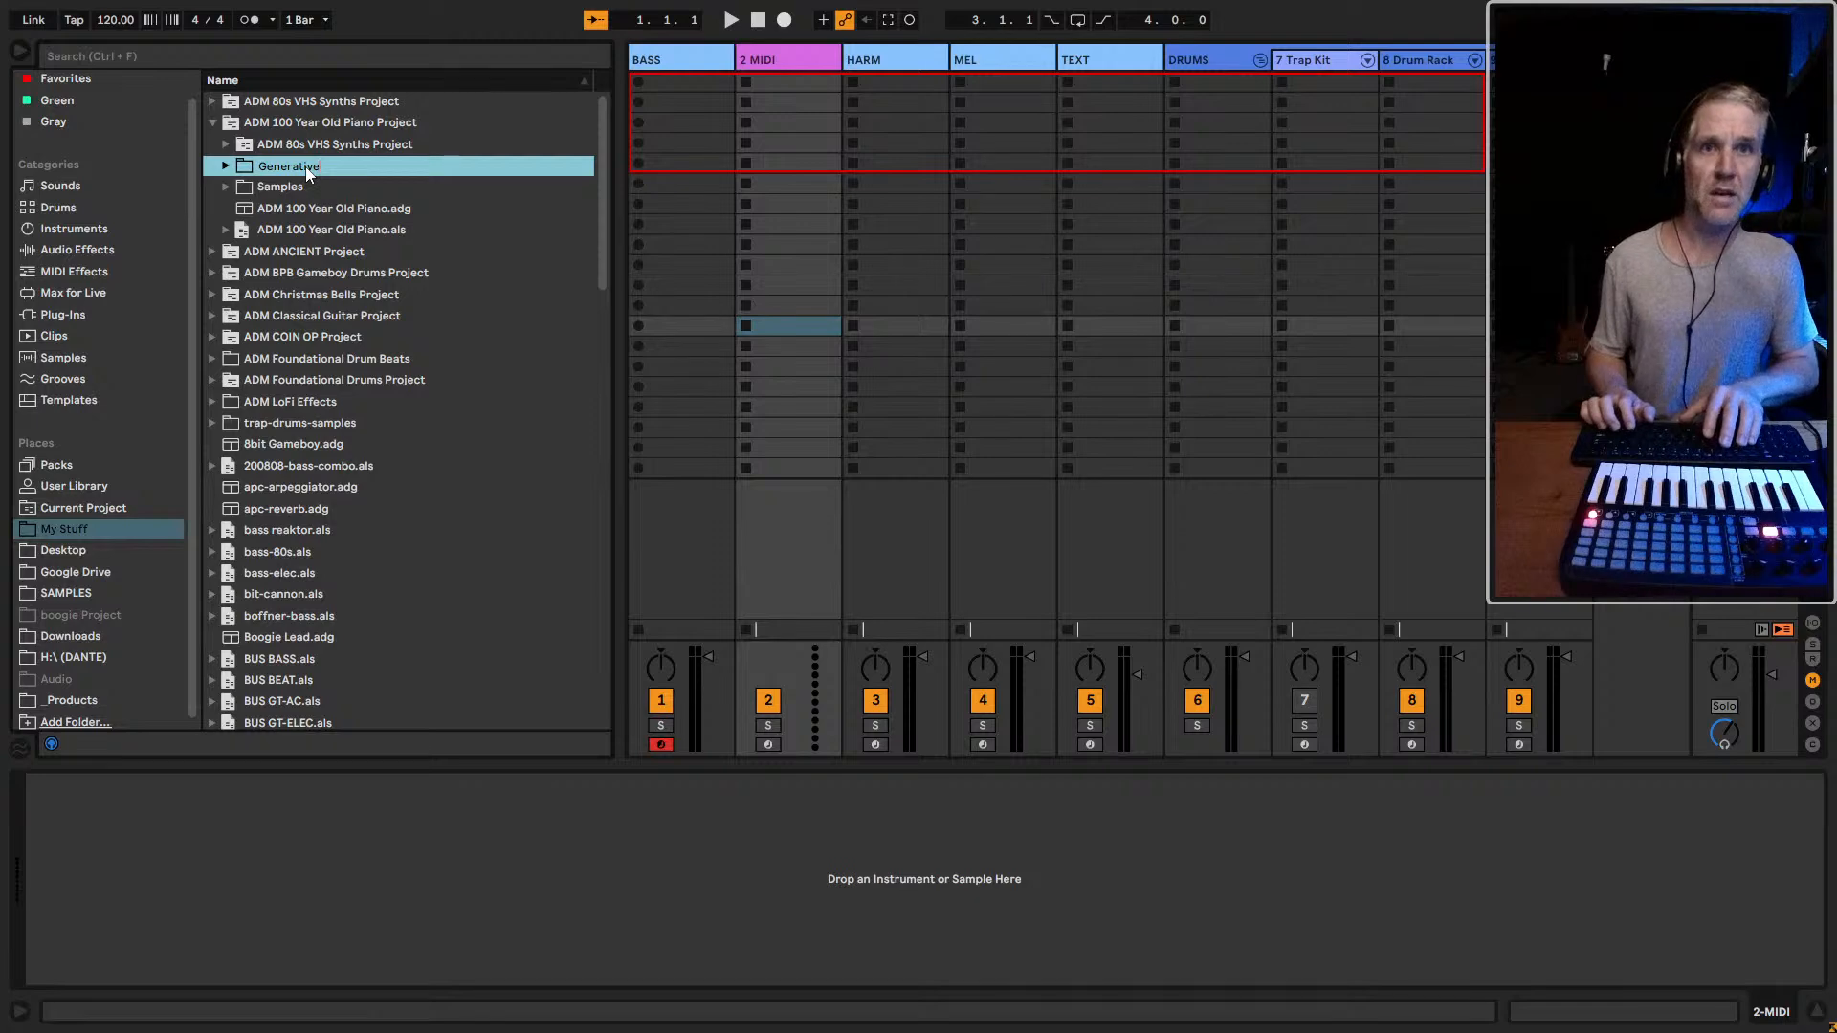
{"action": "key", "text": "BackSpace"}
{"action": "key", "text": "BackSpace"}
{"action": "key", "text": "BackSpace"}
{"action": "key", "text": "BackSpace"}
{"action": "key", "text": "BackSpace"}
{"action": "key", "text": "BackSpace"}
{"action": "key", "text": "BackSpace"}
{"action": "key", "text": "BackSpace"}
{"action": "key", "text": "BackSpace"}
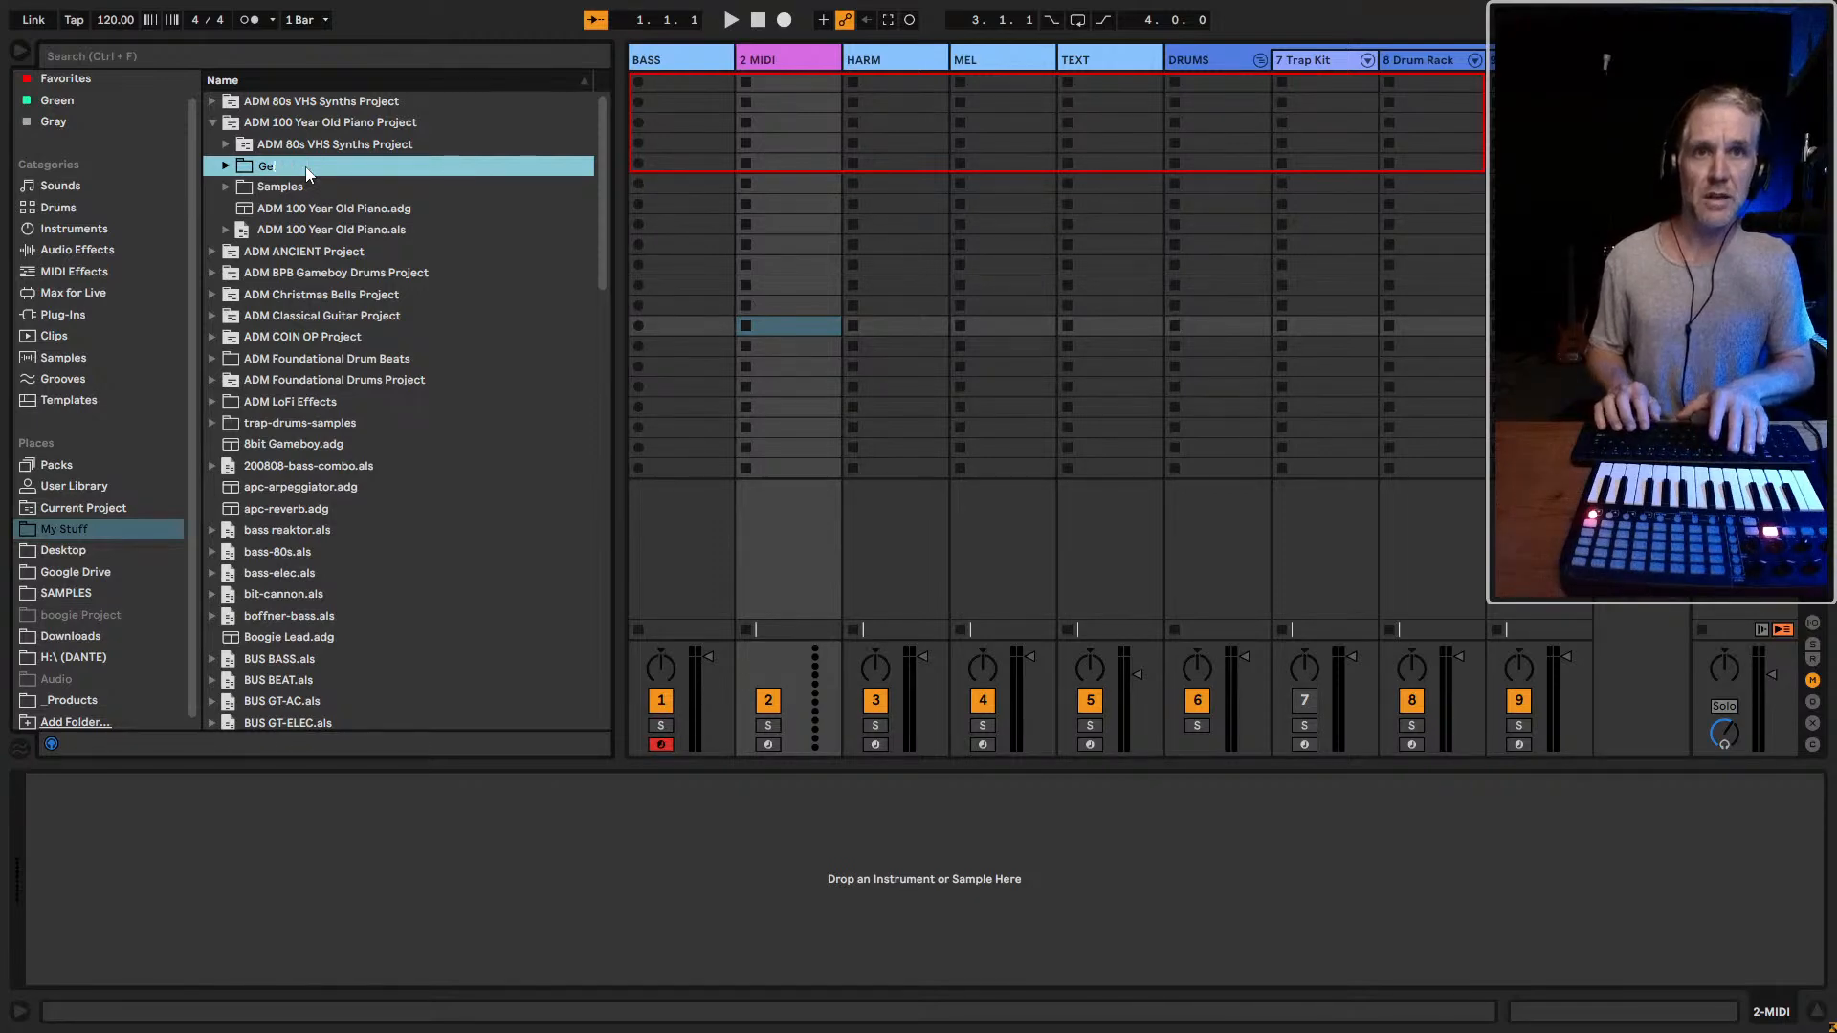
{"action": "type", "text": "Rhy"}
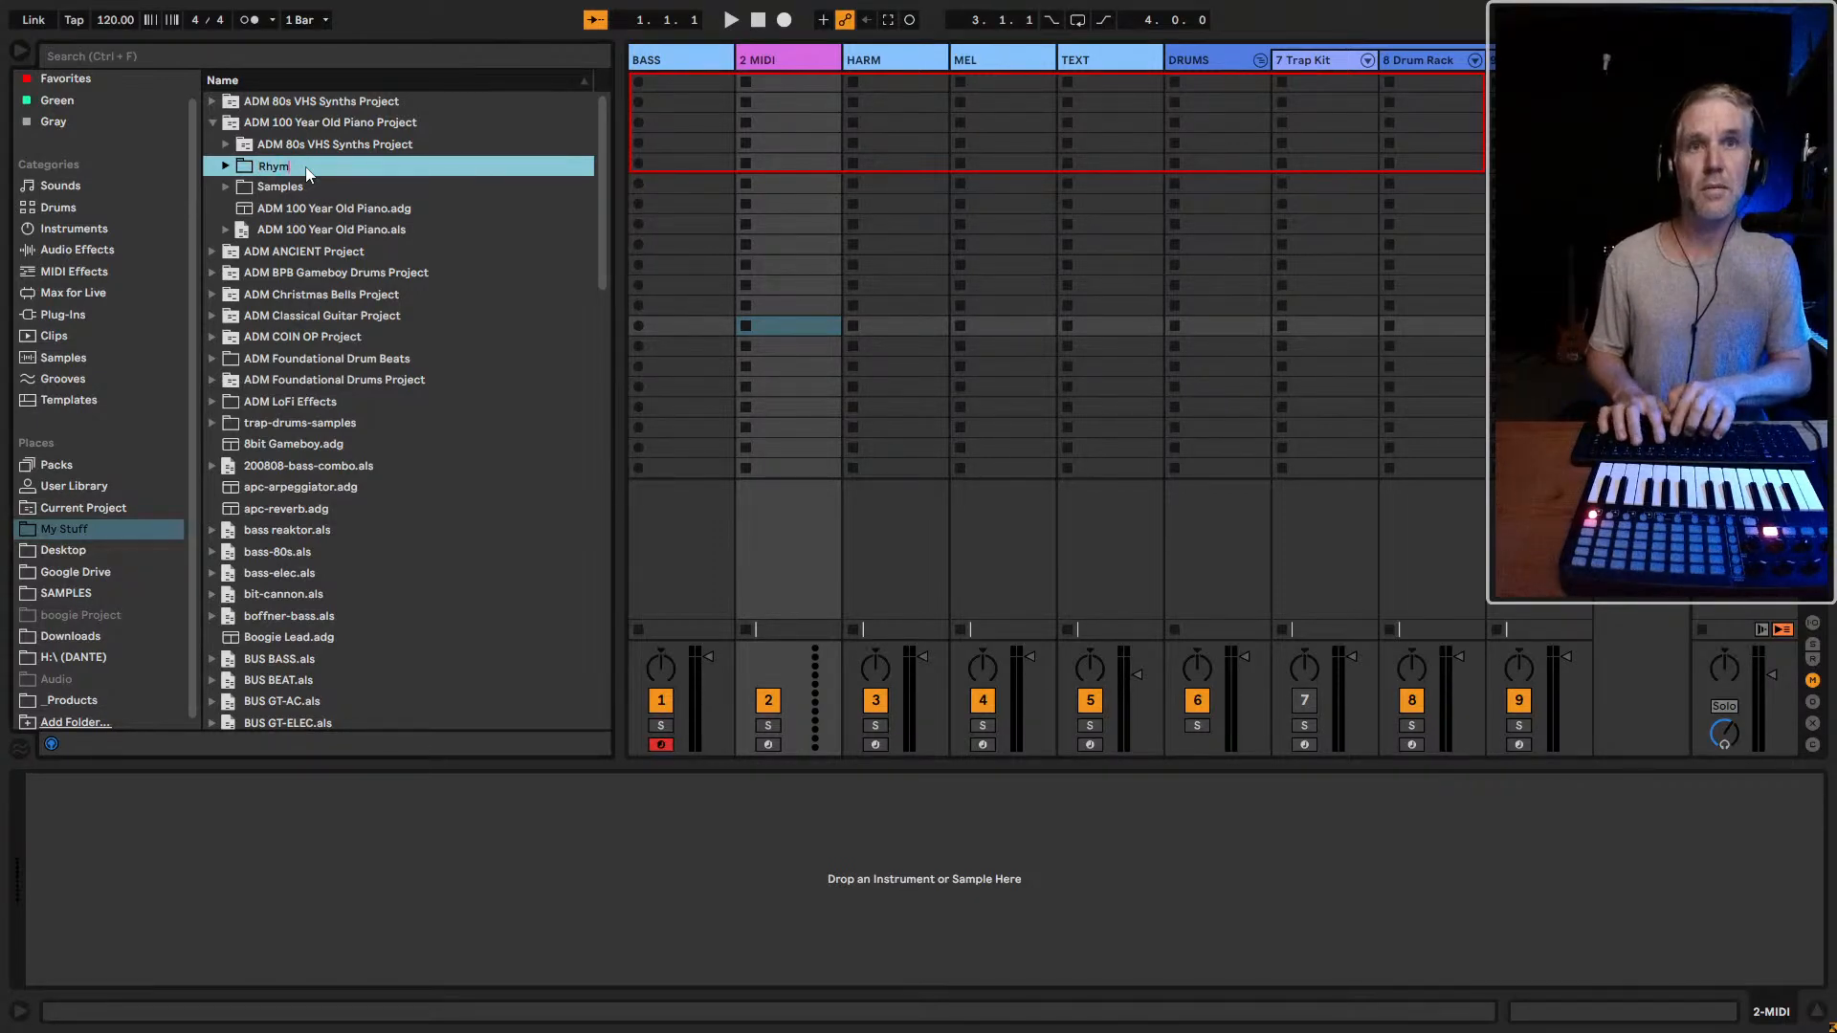
{"action": "type", "text": "th"}
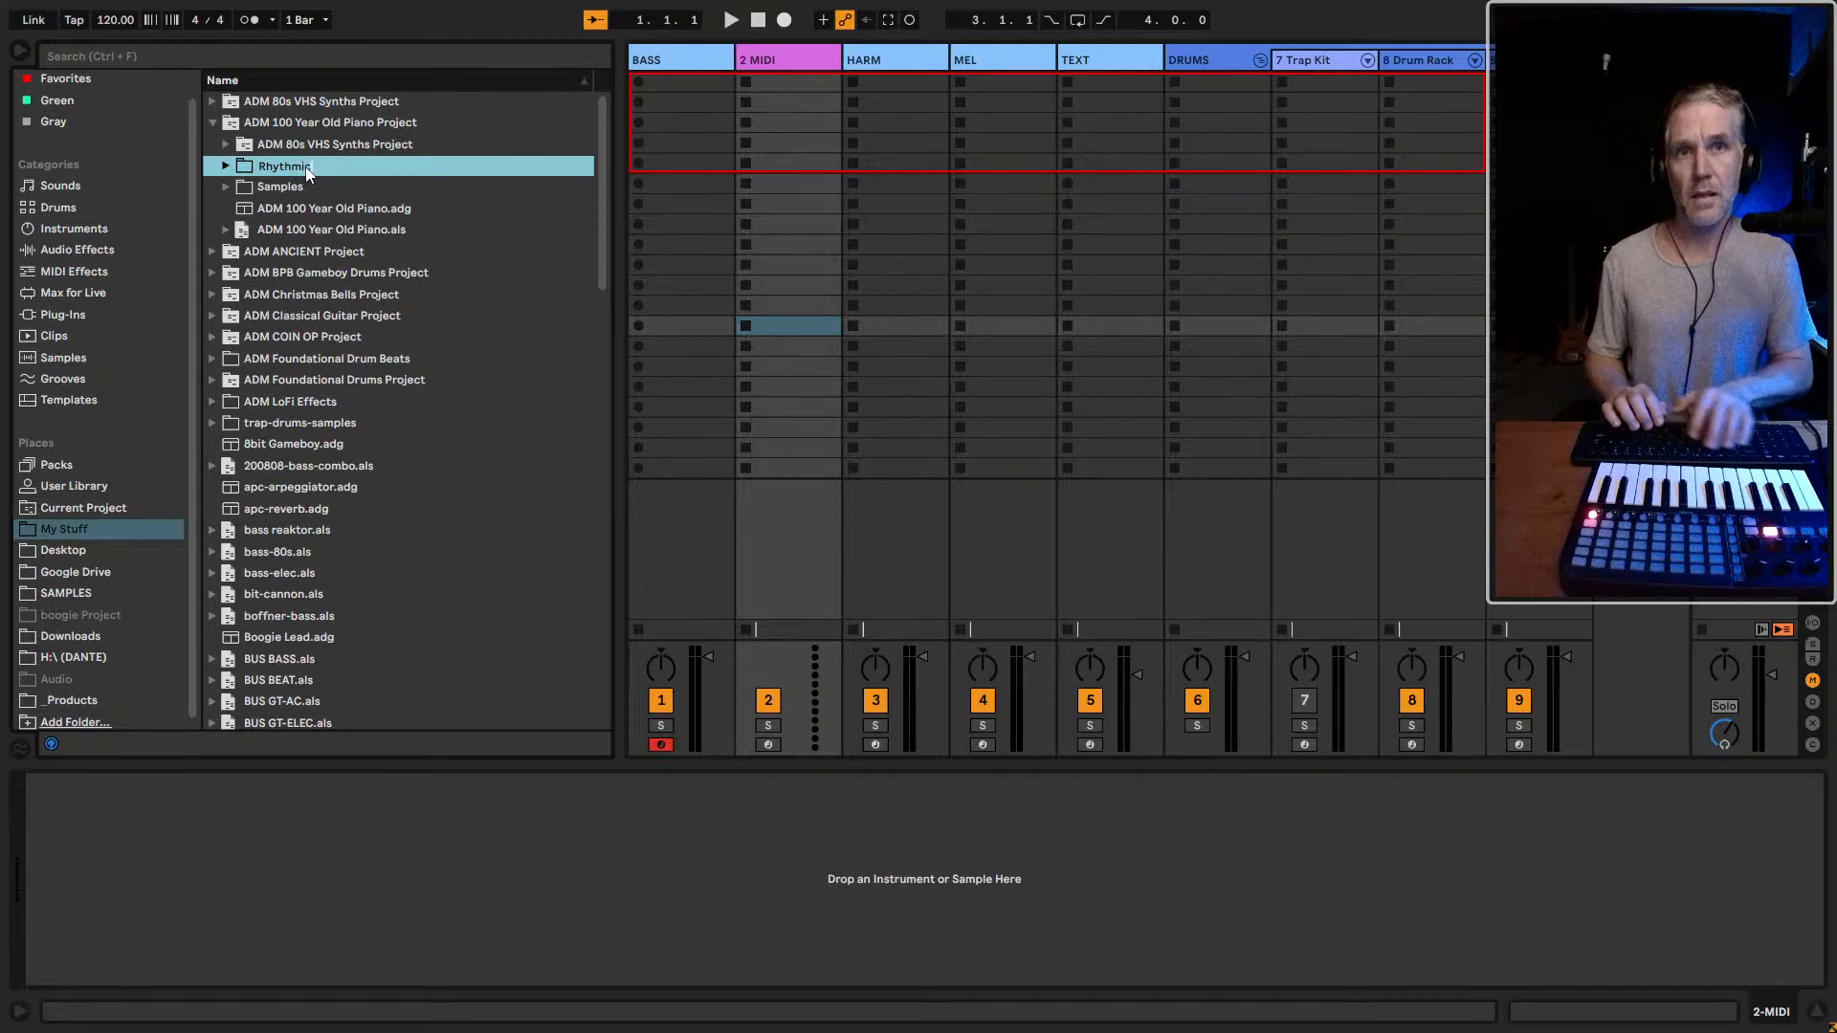
{"action": "type", "text": "mic"}
{"action": "key", "text": "Return"}
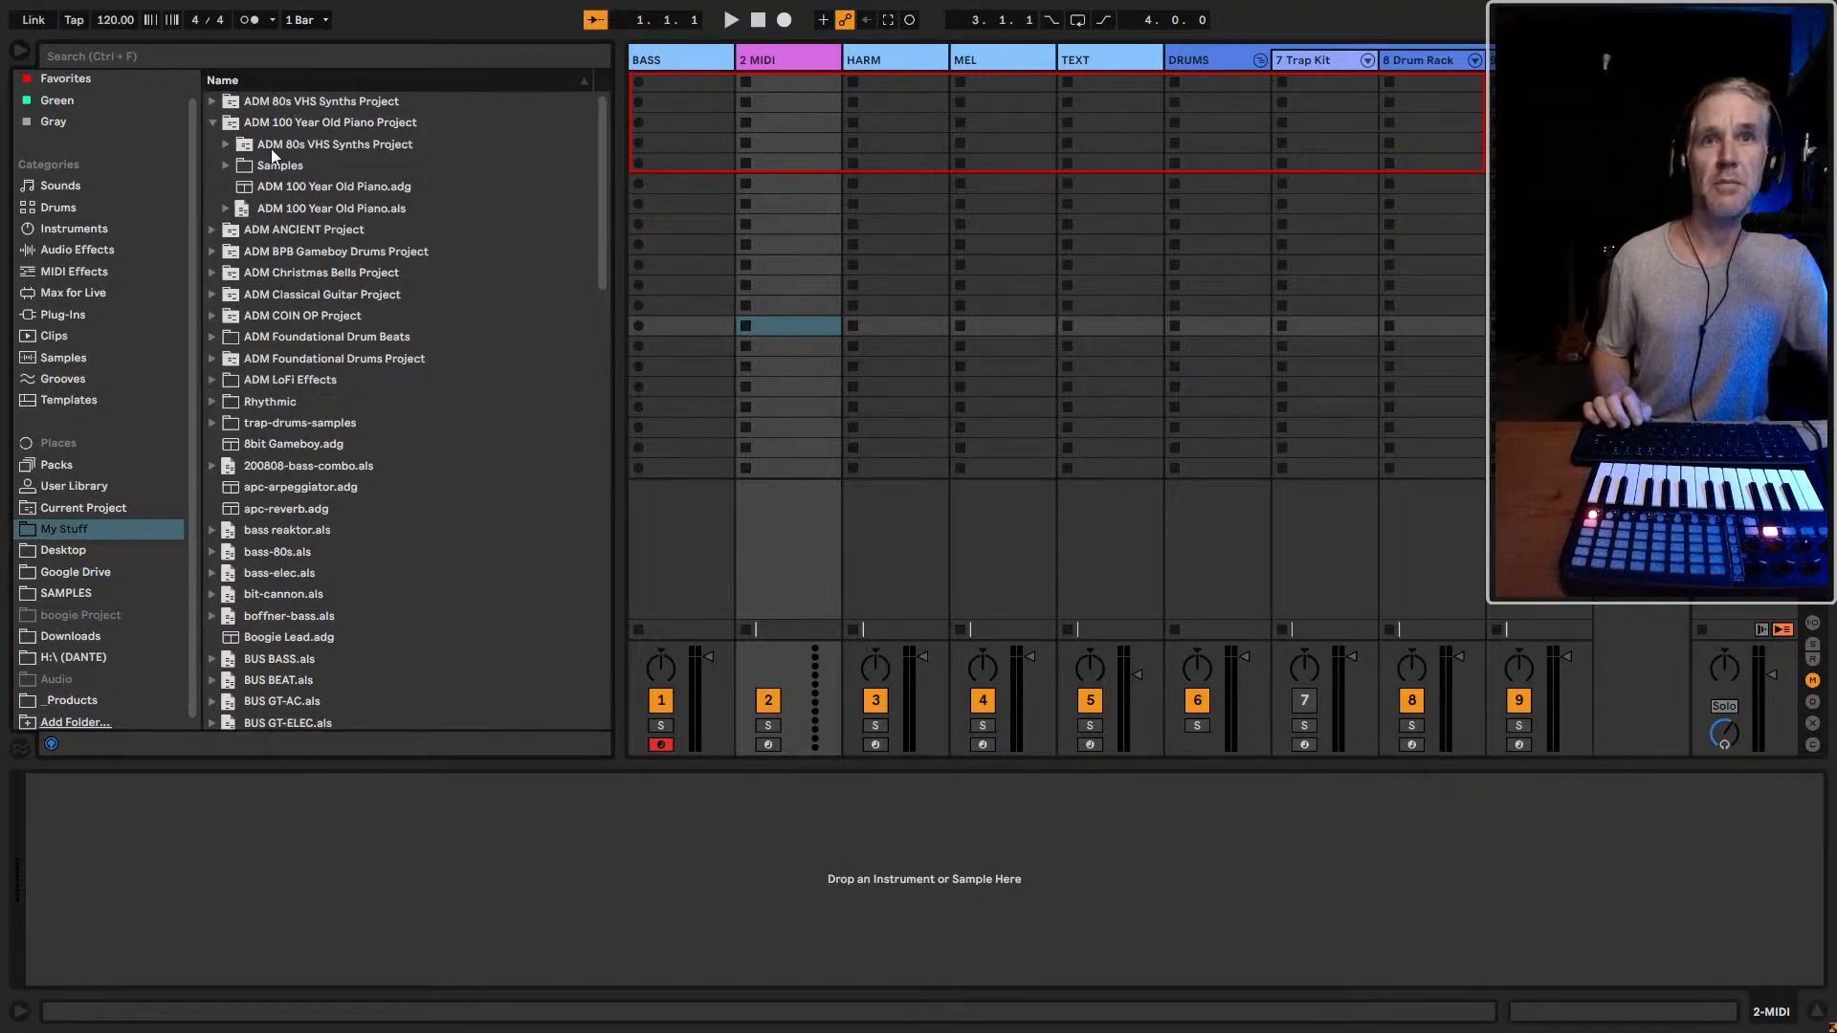
{"action": "left_click", "coordinate": [216, 129]}
{"action": "scroll", "coordinate": [411, 496], "scroll_direction": "down", "scroll_amount": 10}
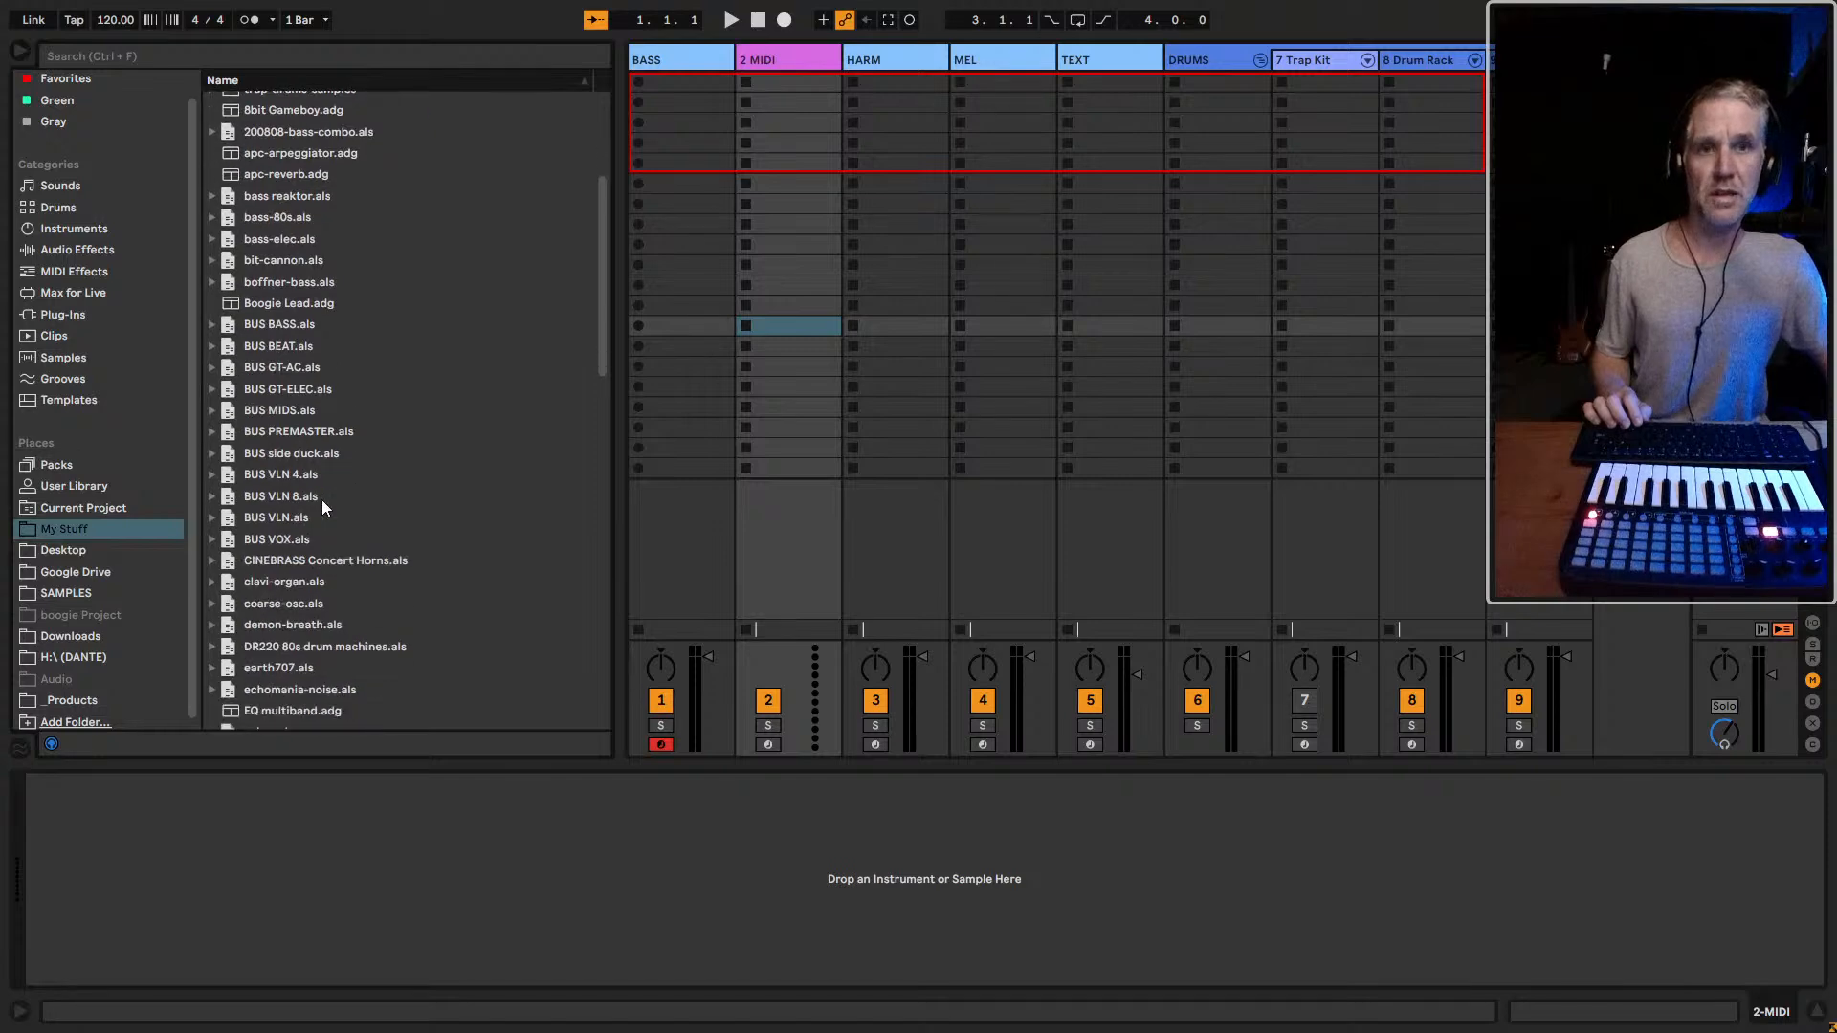
{"action": "scroll", "coordinate": [451, 201], "scroll_direction": "up", "scroll_amount": 8}
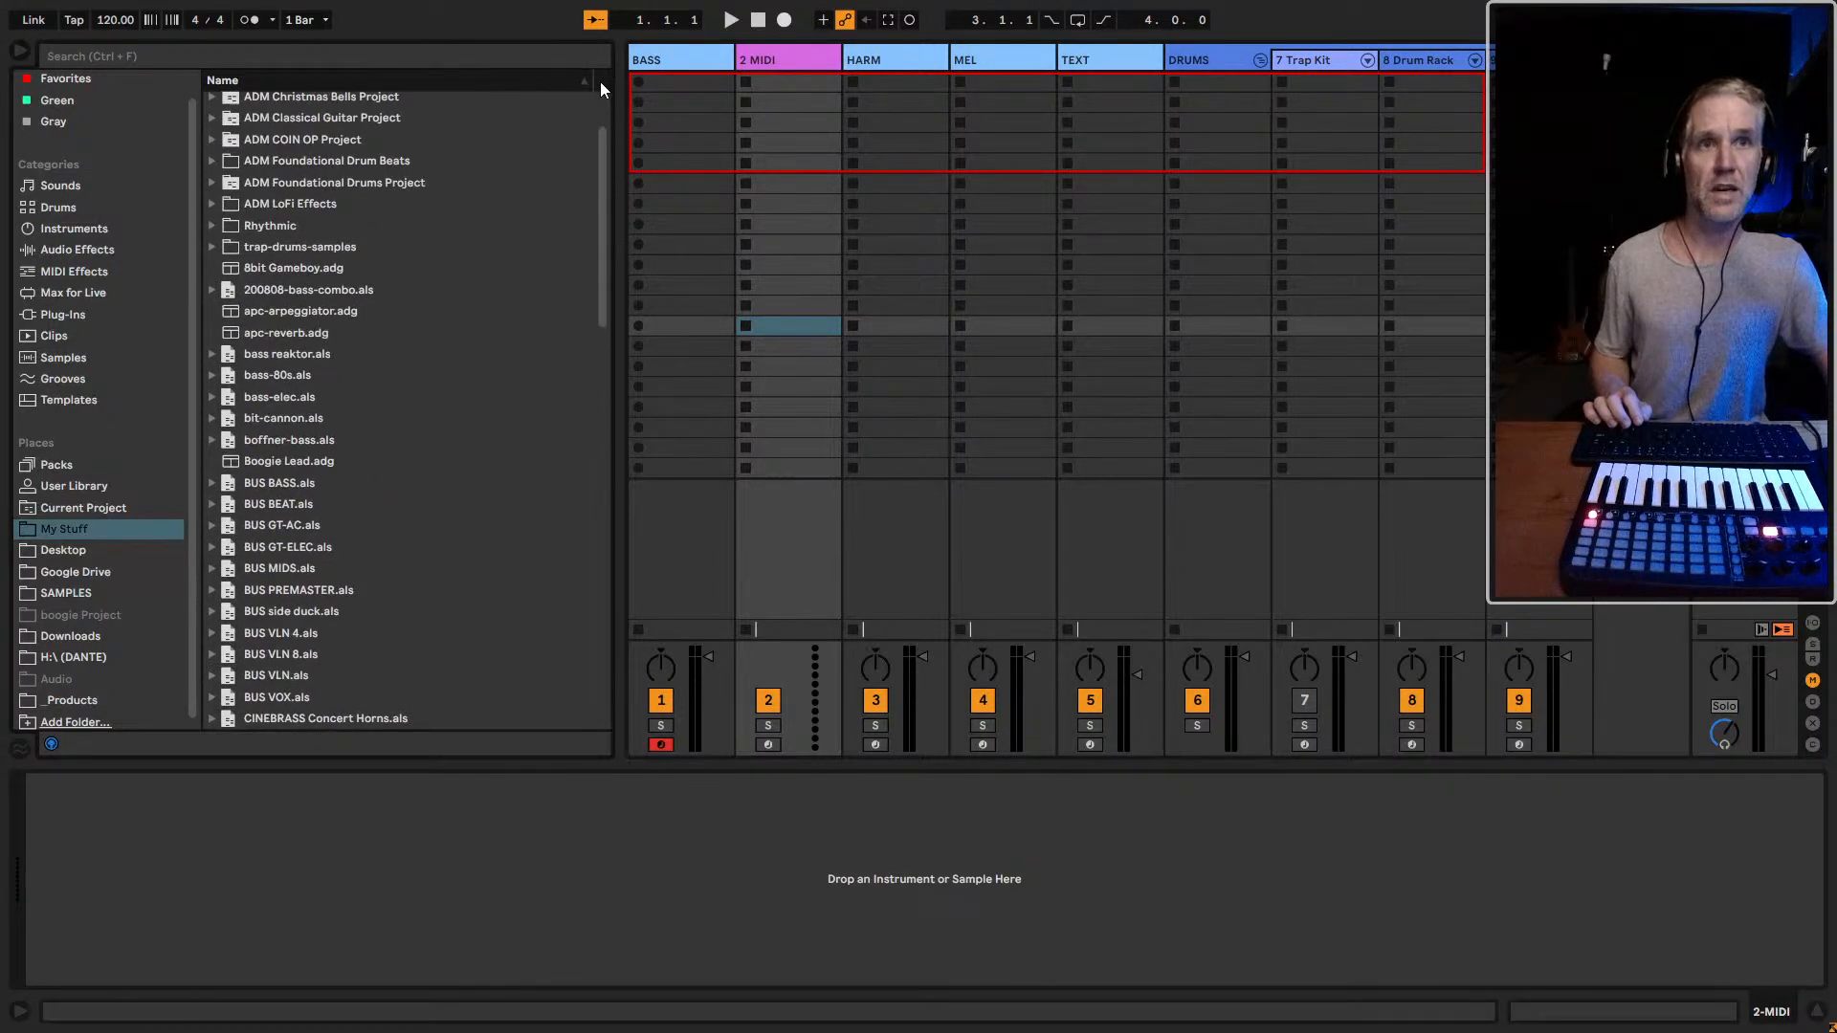
{"action": "right_click", "coordinate": [497, 79]}
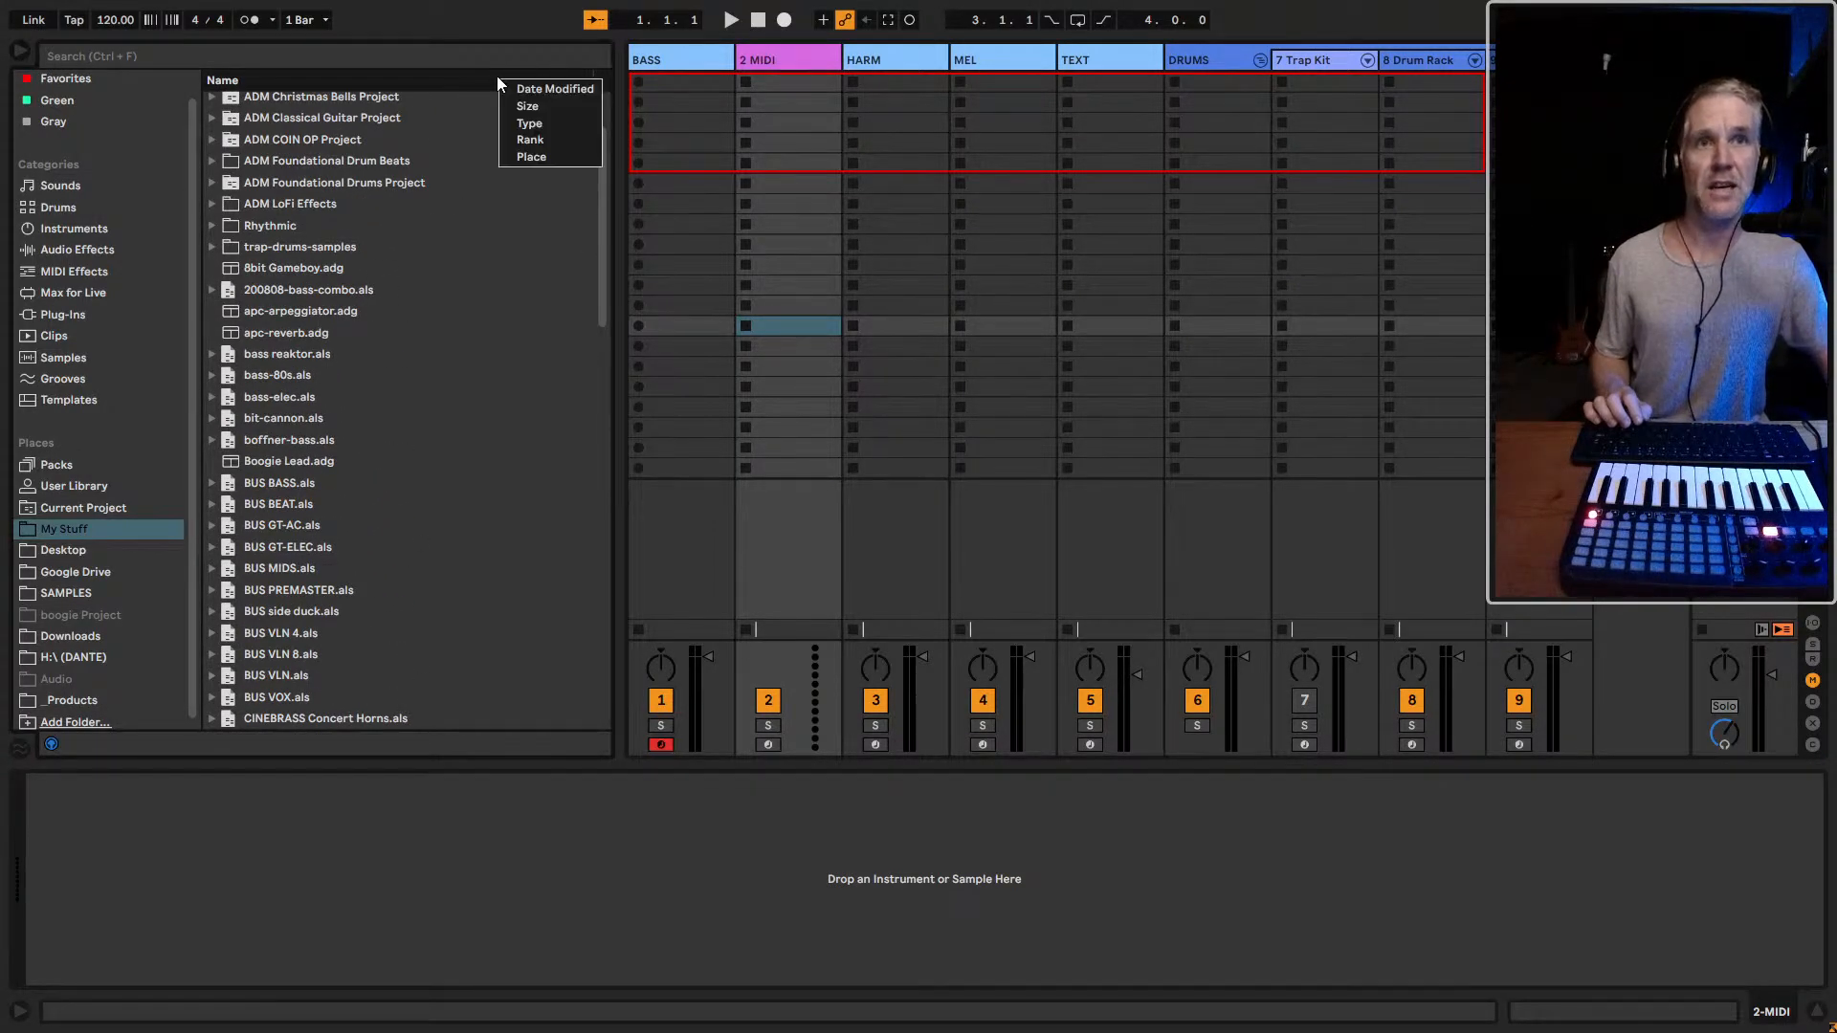
{"action": "left_click", "coordinate": [483, 78]}
{"action": "left_click", "coordinate": [601, 186]}
{"action": "left_click", "coordinate": [418, 216]}
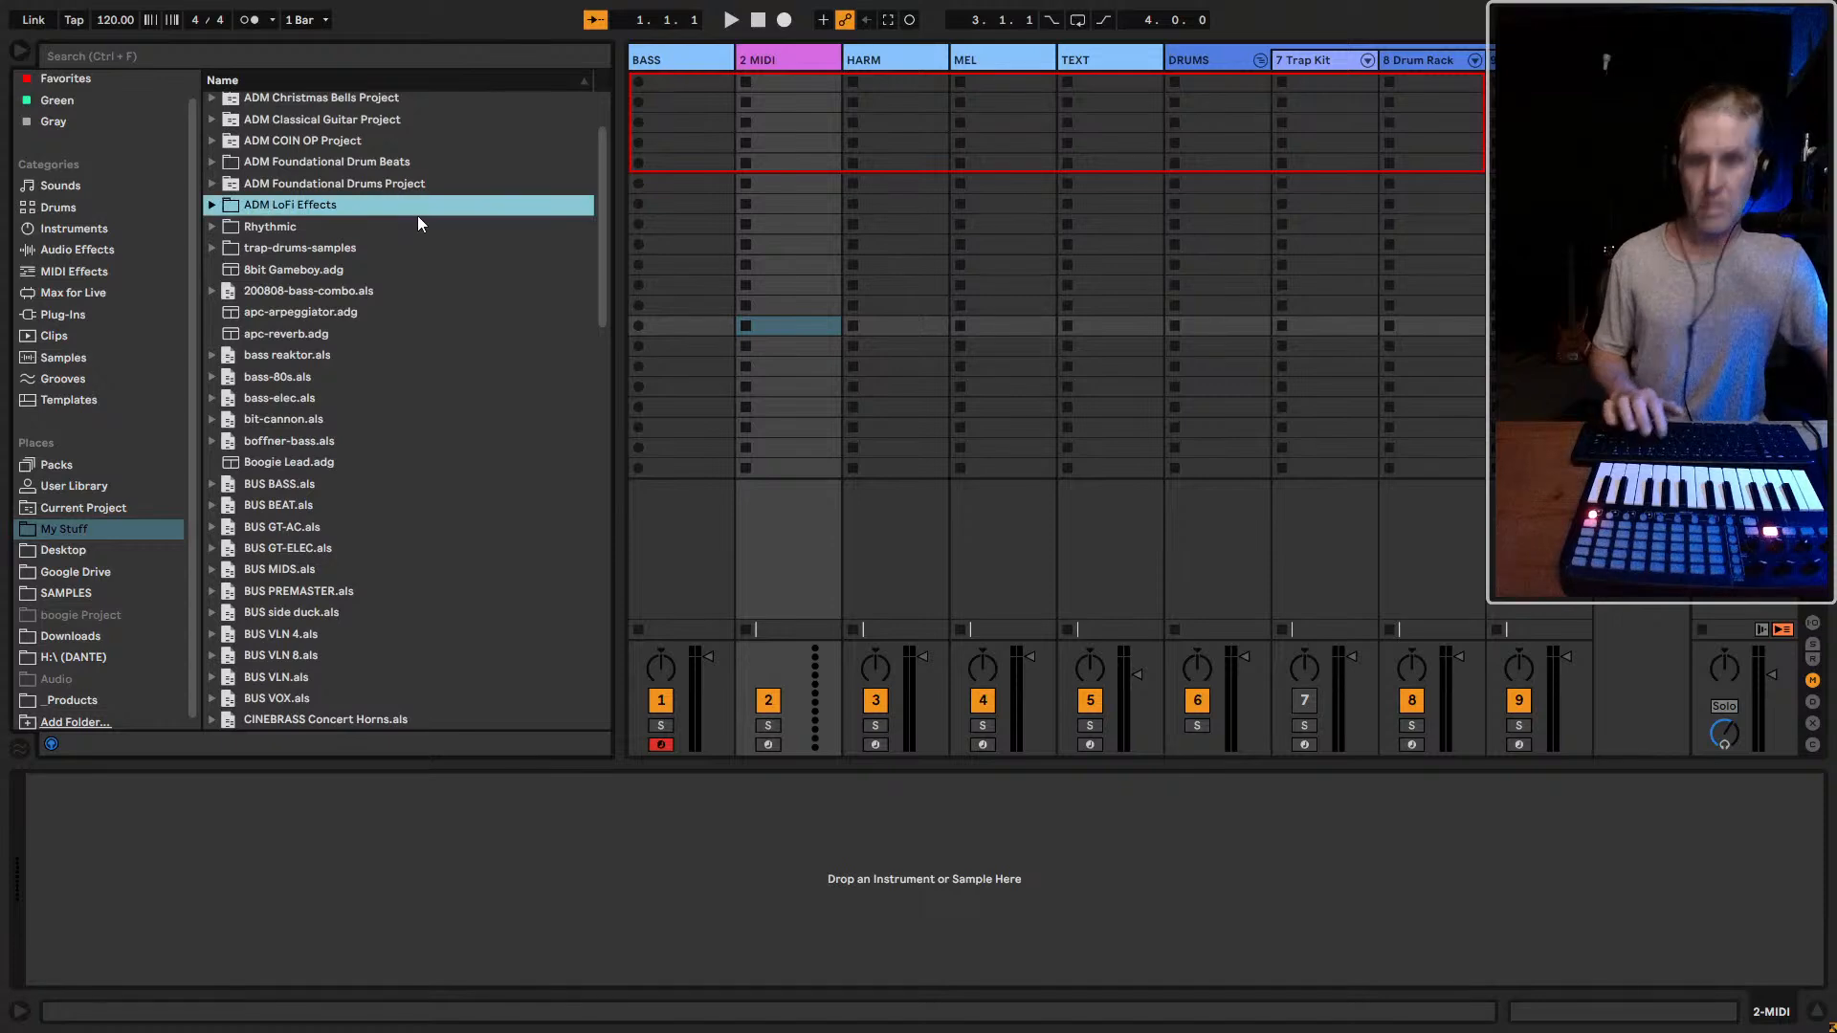
Search My Stuff for "rhy" and add the Rhythmic folder to Places directly below My Stuff
{"action": "left_click", "coordinate": [238, 59]}
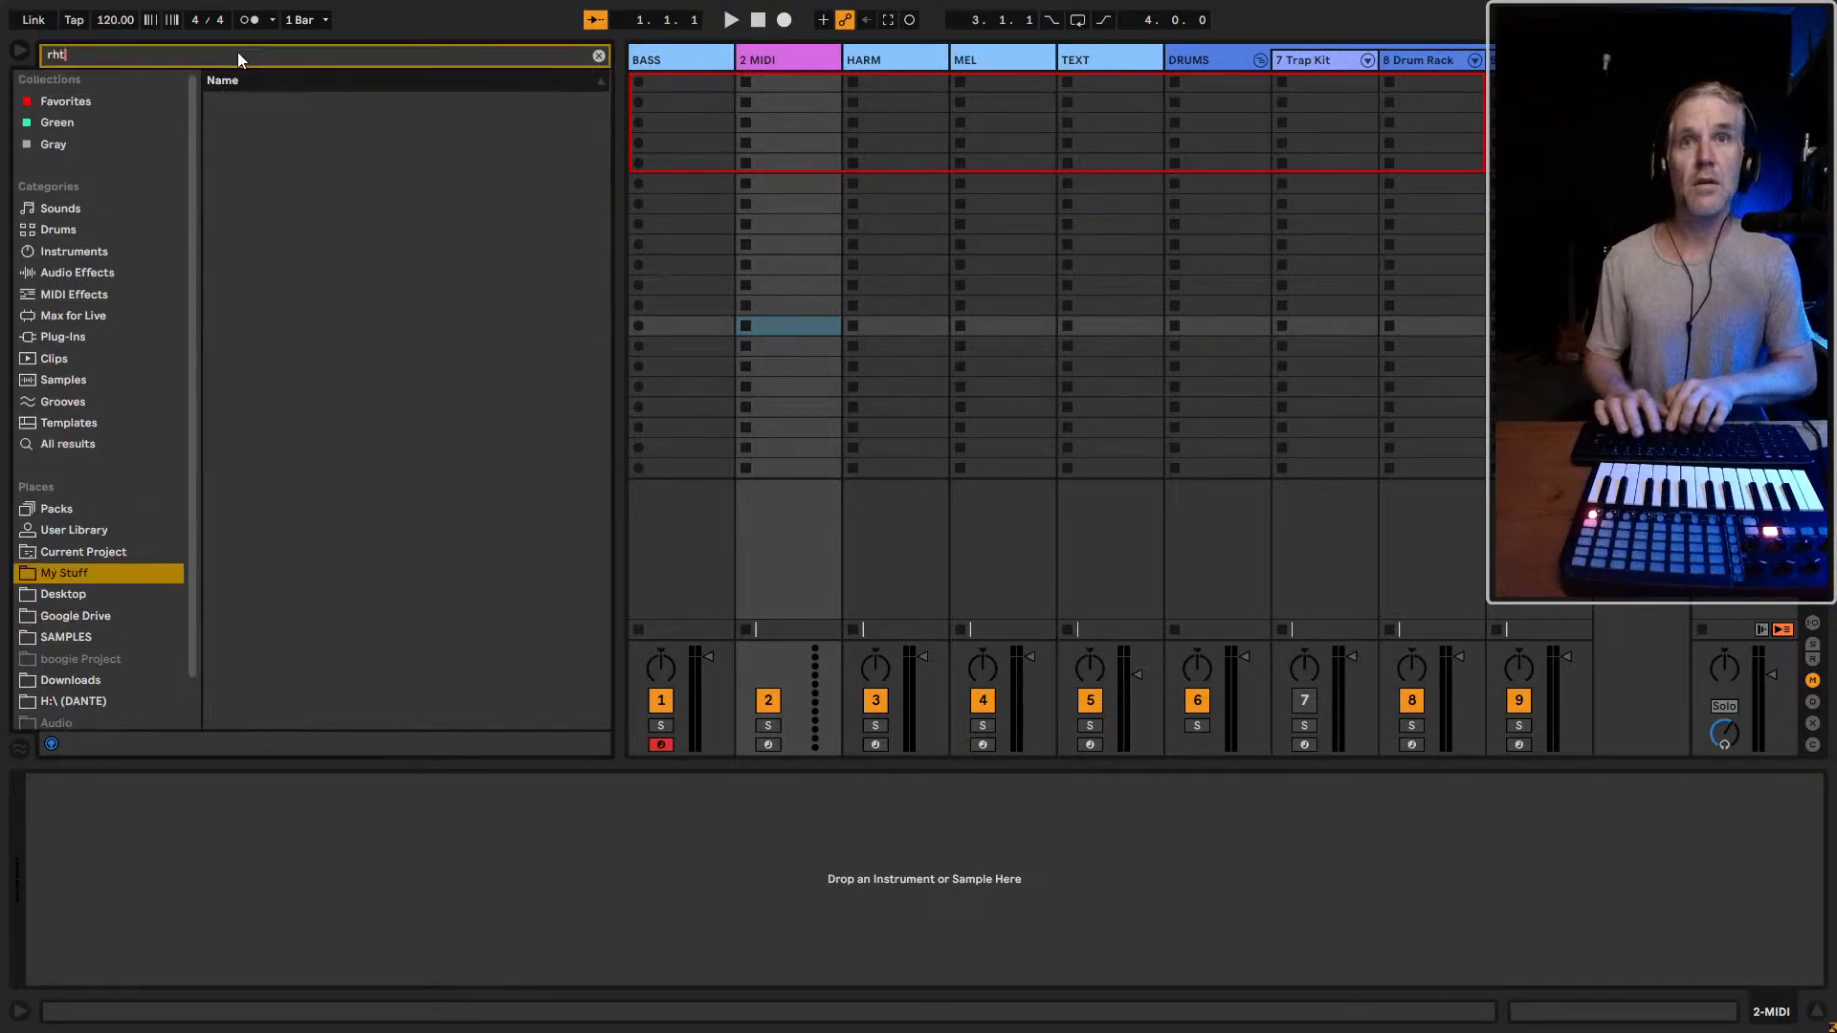
{"action": "type", "text": "hy"}
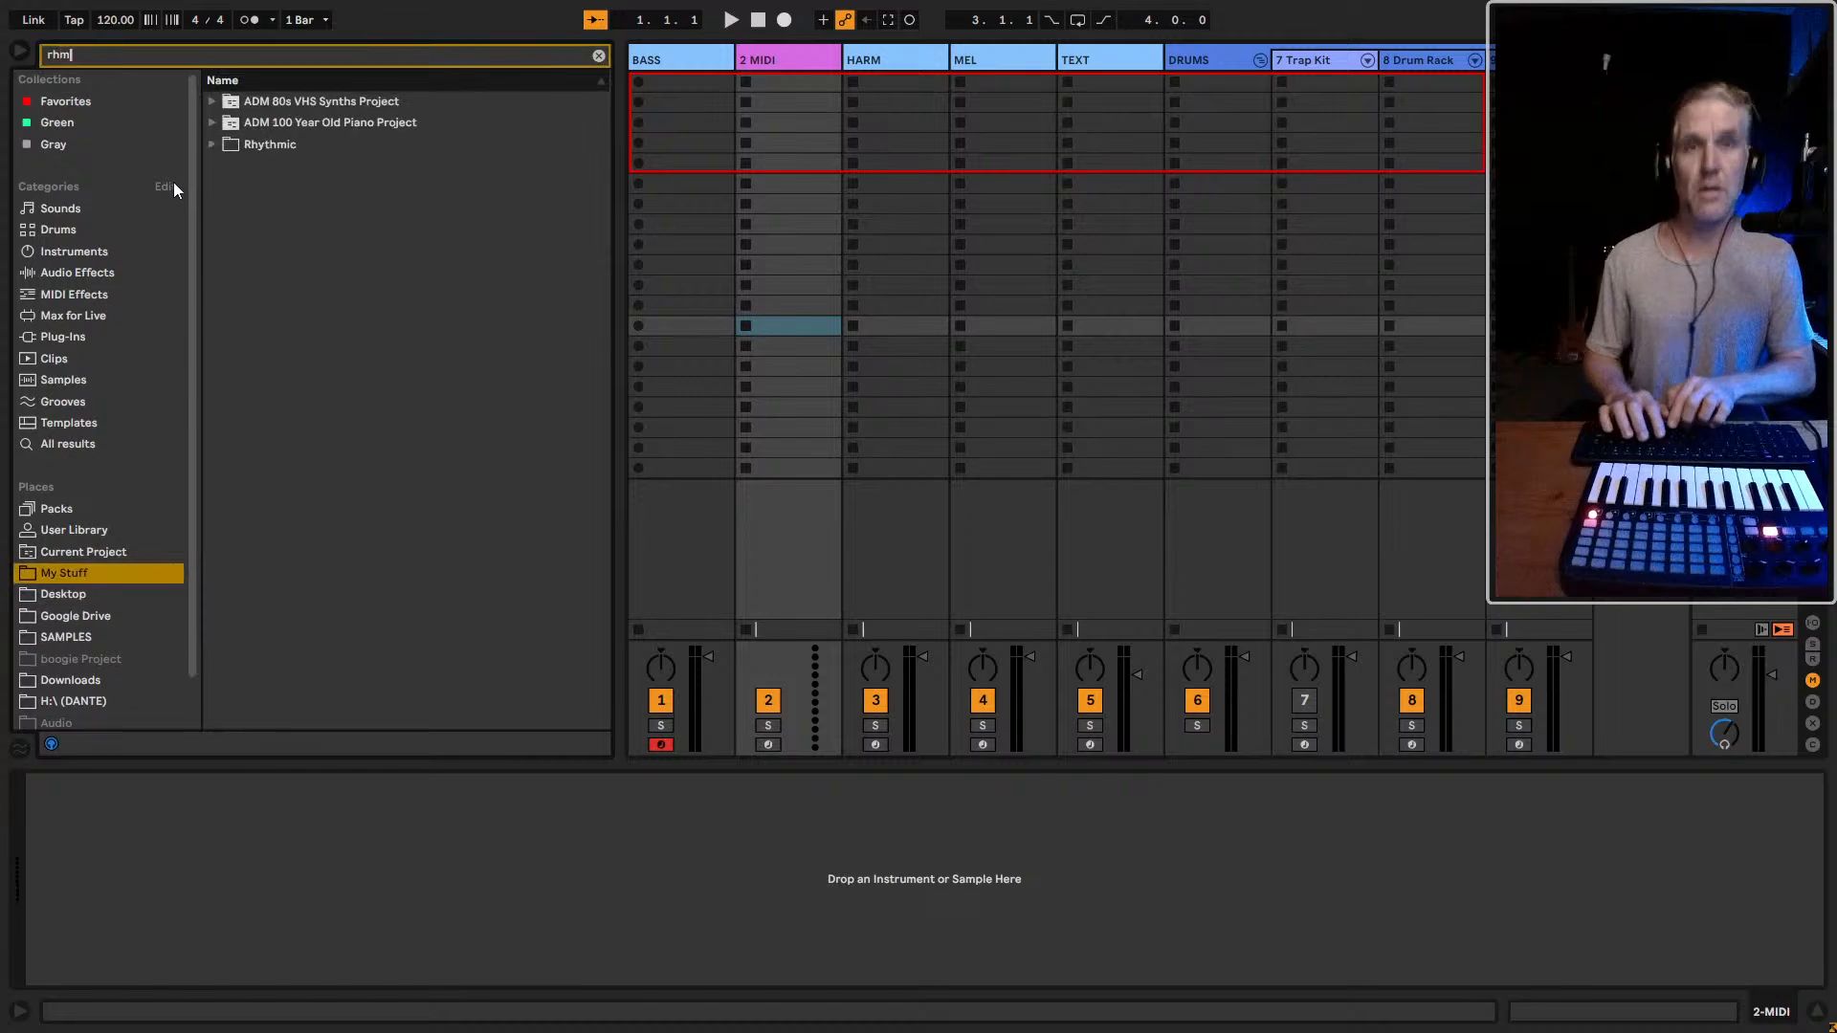
{"action": "left_click", "coordinate": [272, 102]}
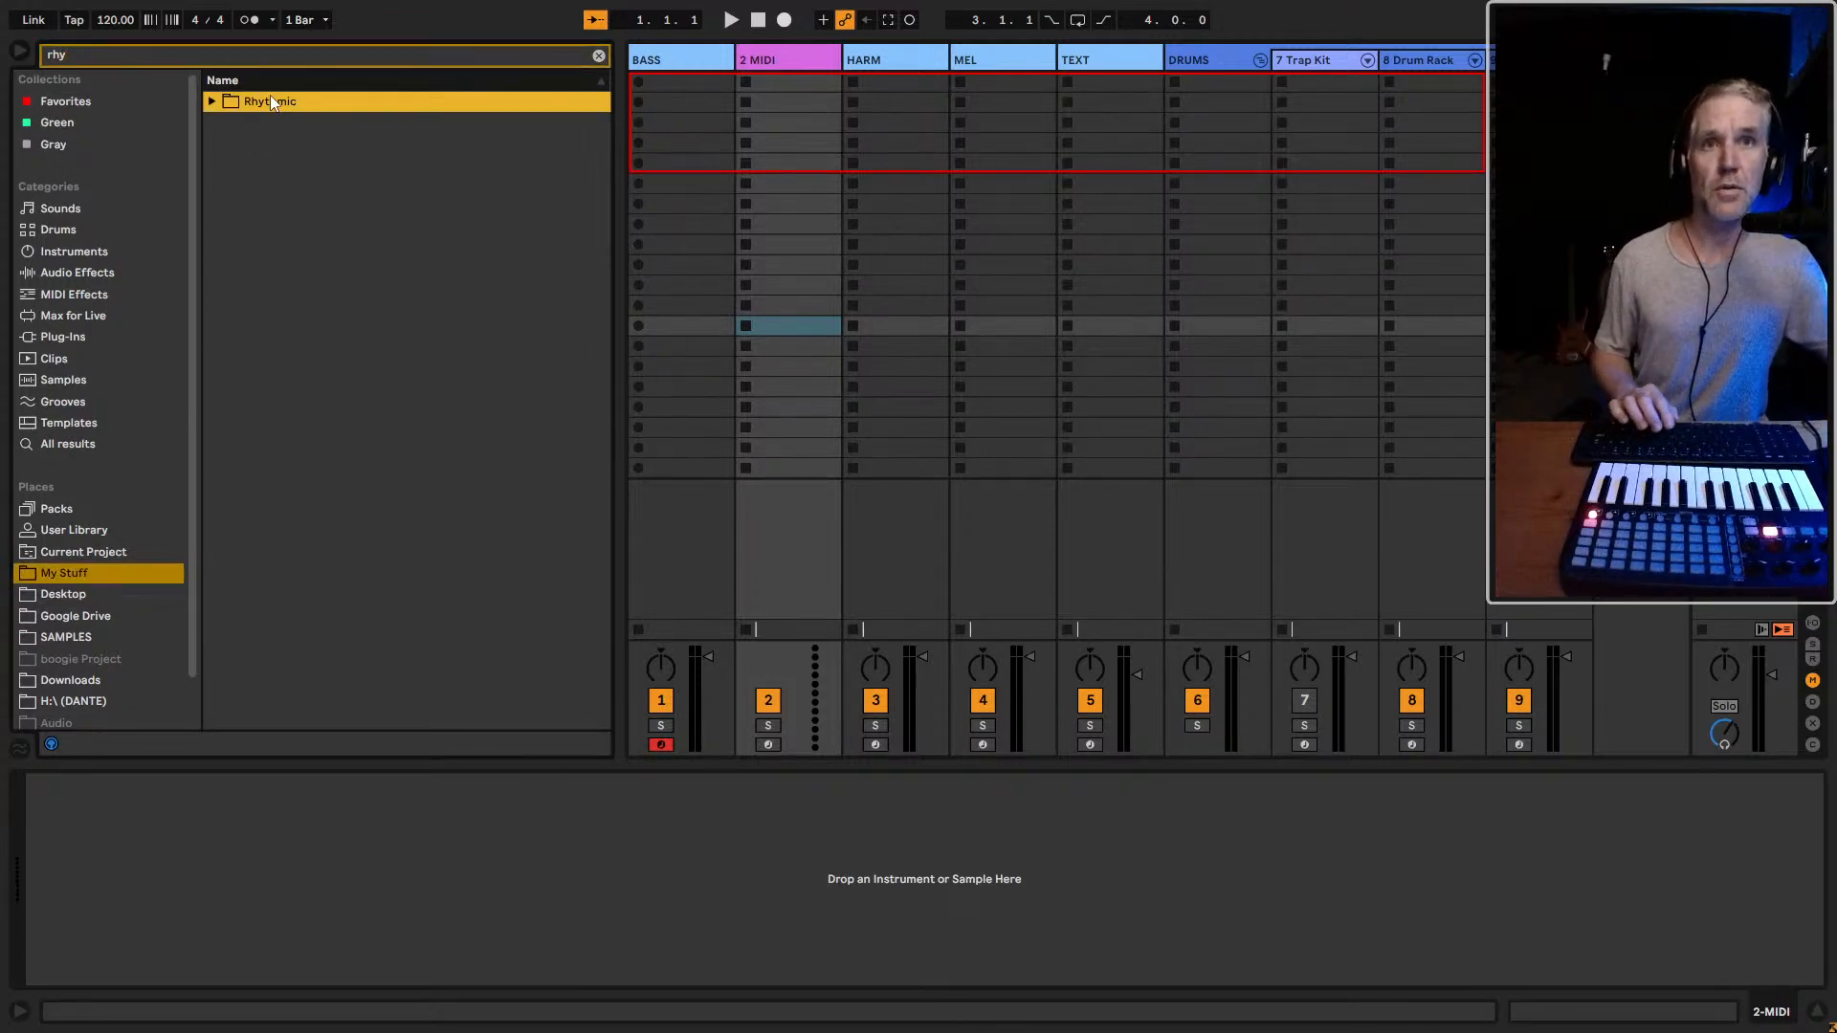
{"action": "left_click", "coordinate": [69, 57]}
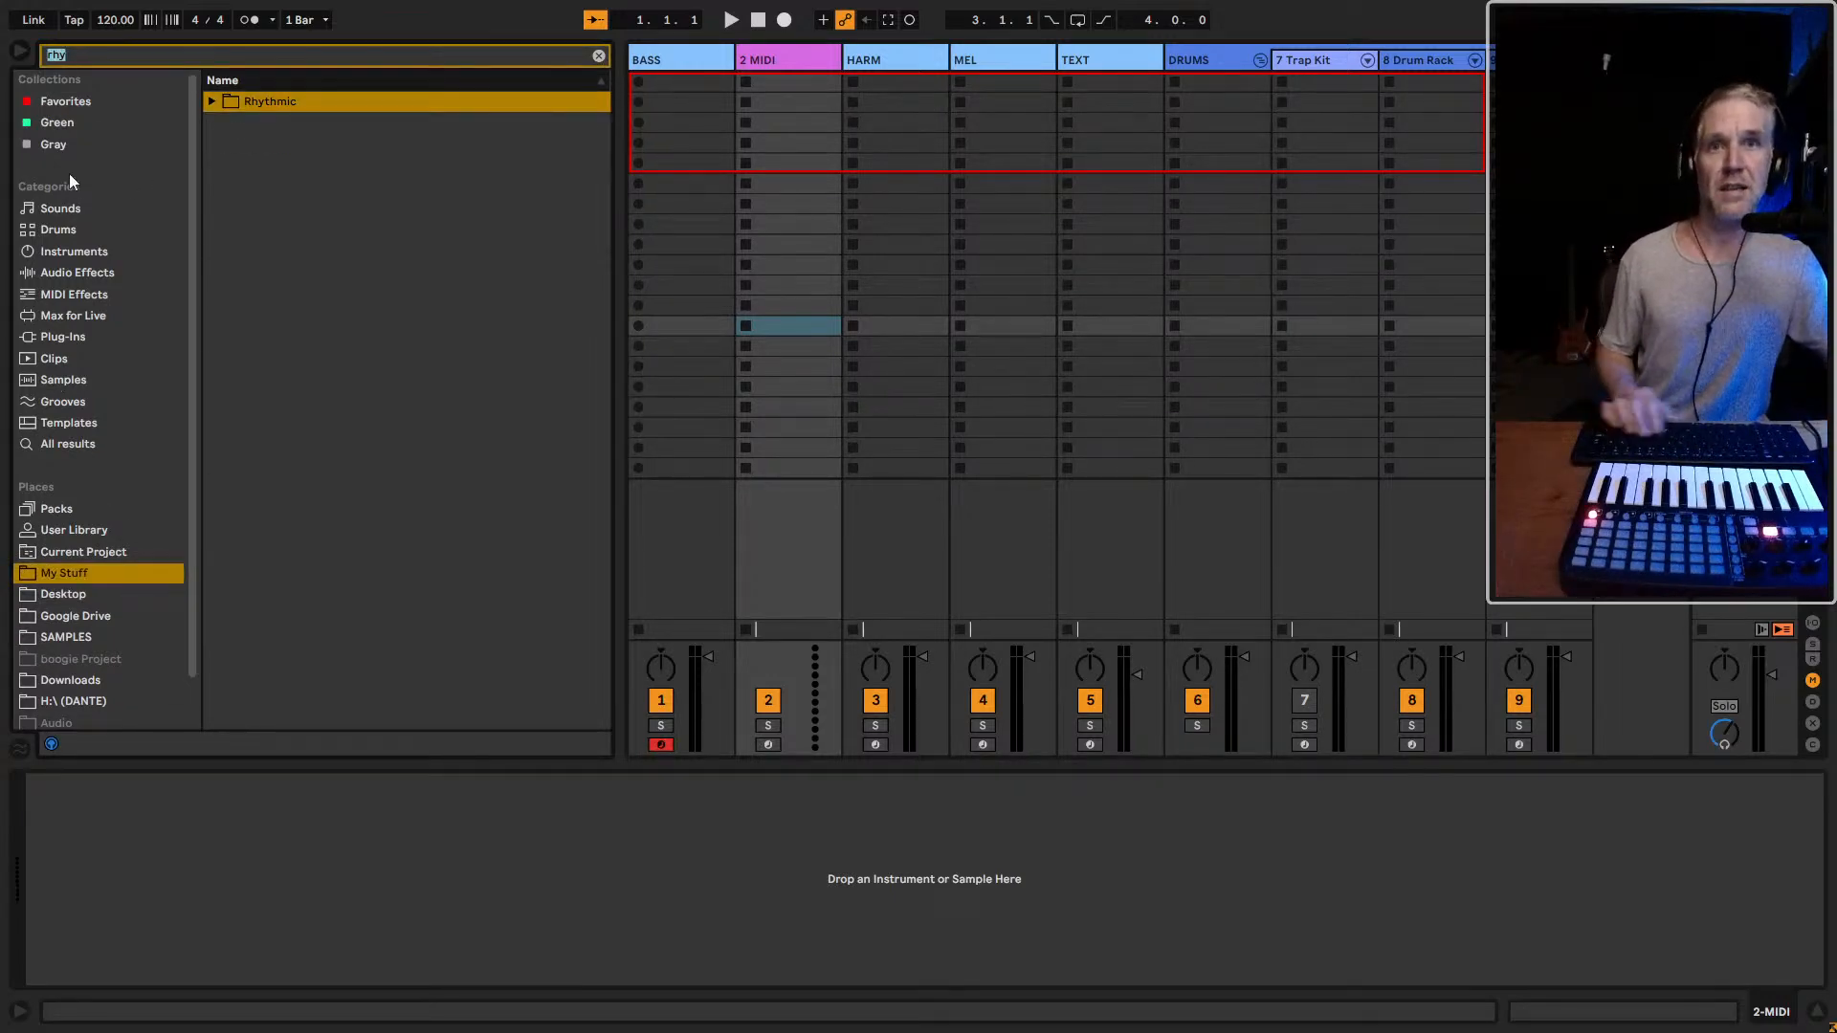
{"action": "left_click", "coordinate": [266, 103]}
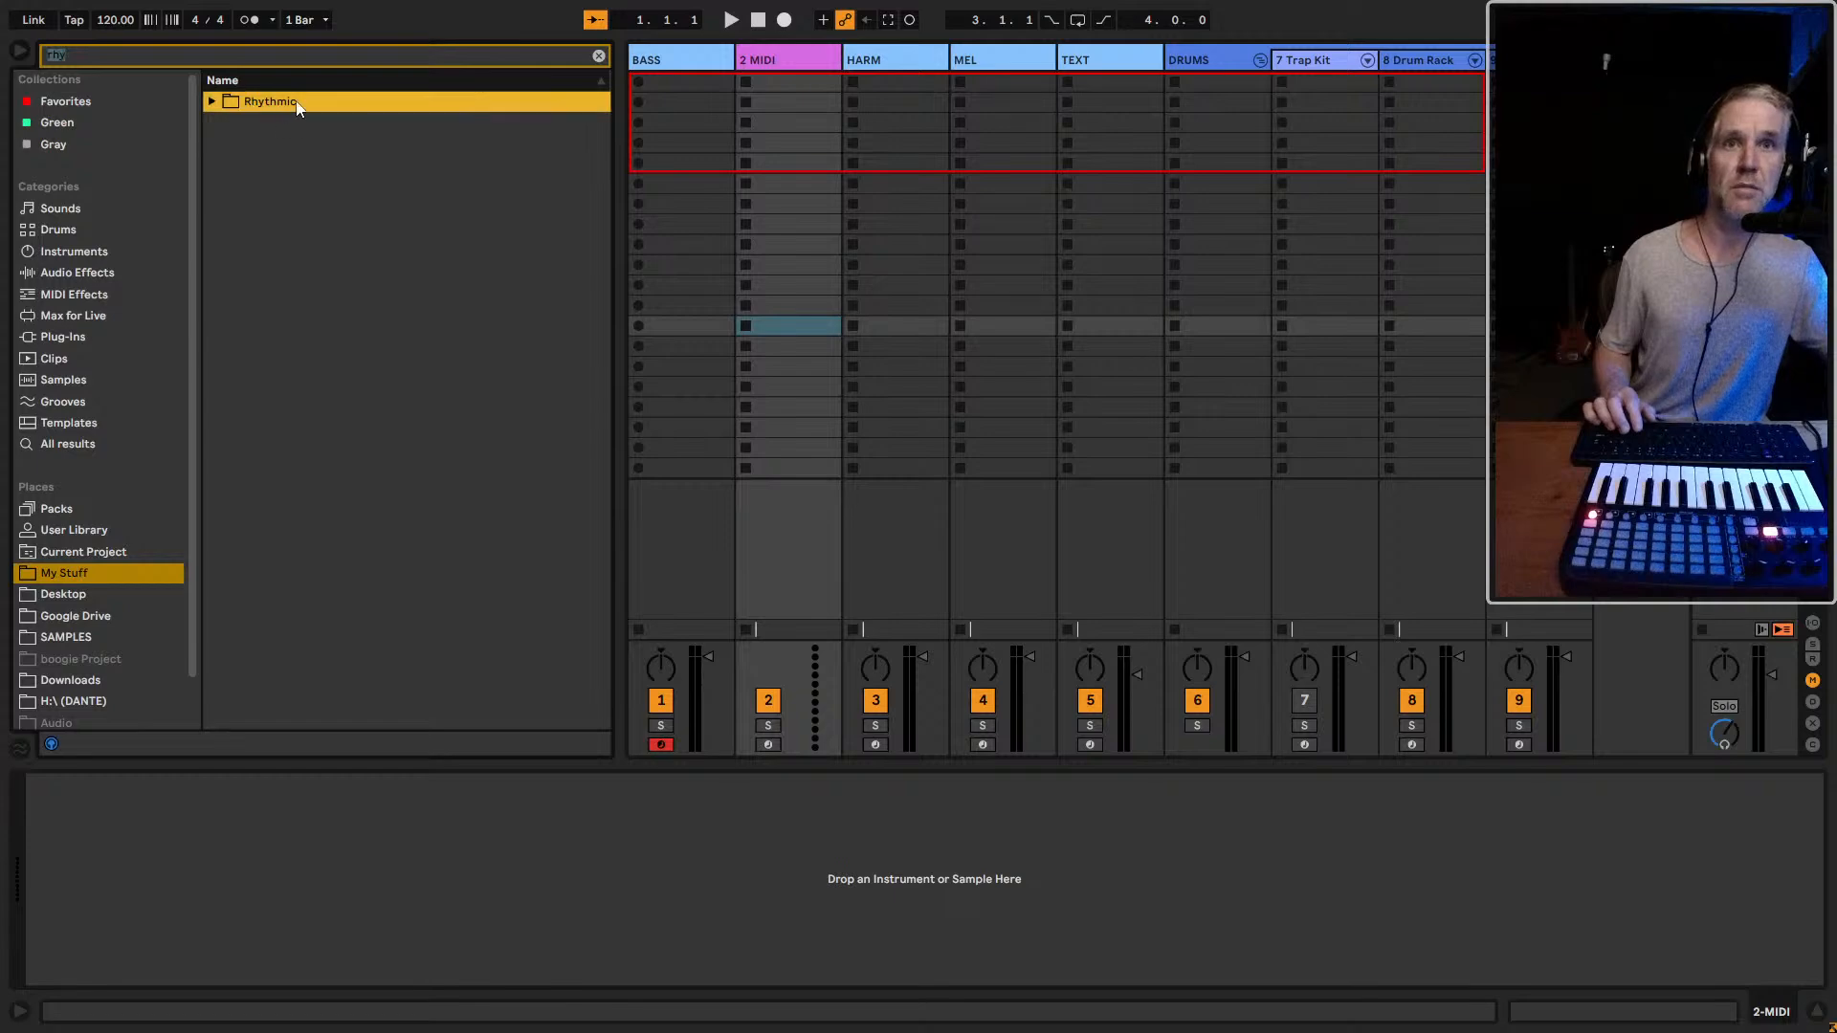
{"action": "left_click_drag", "start_coordinate": [71, 581], "coordinate": [67, 579]}
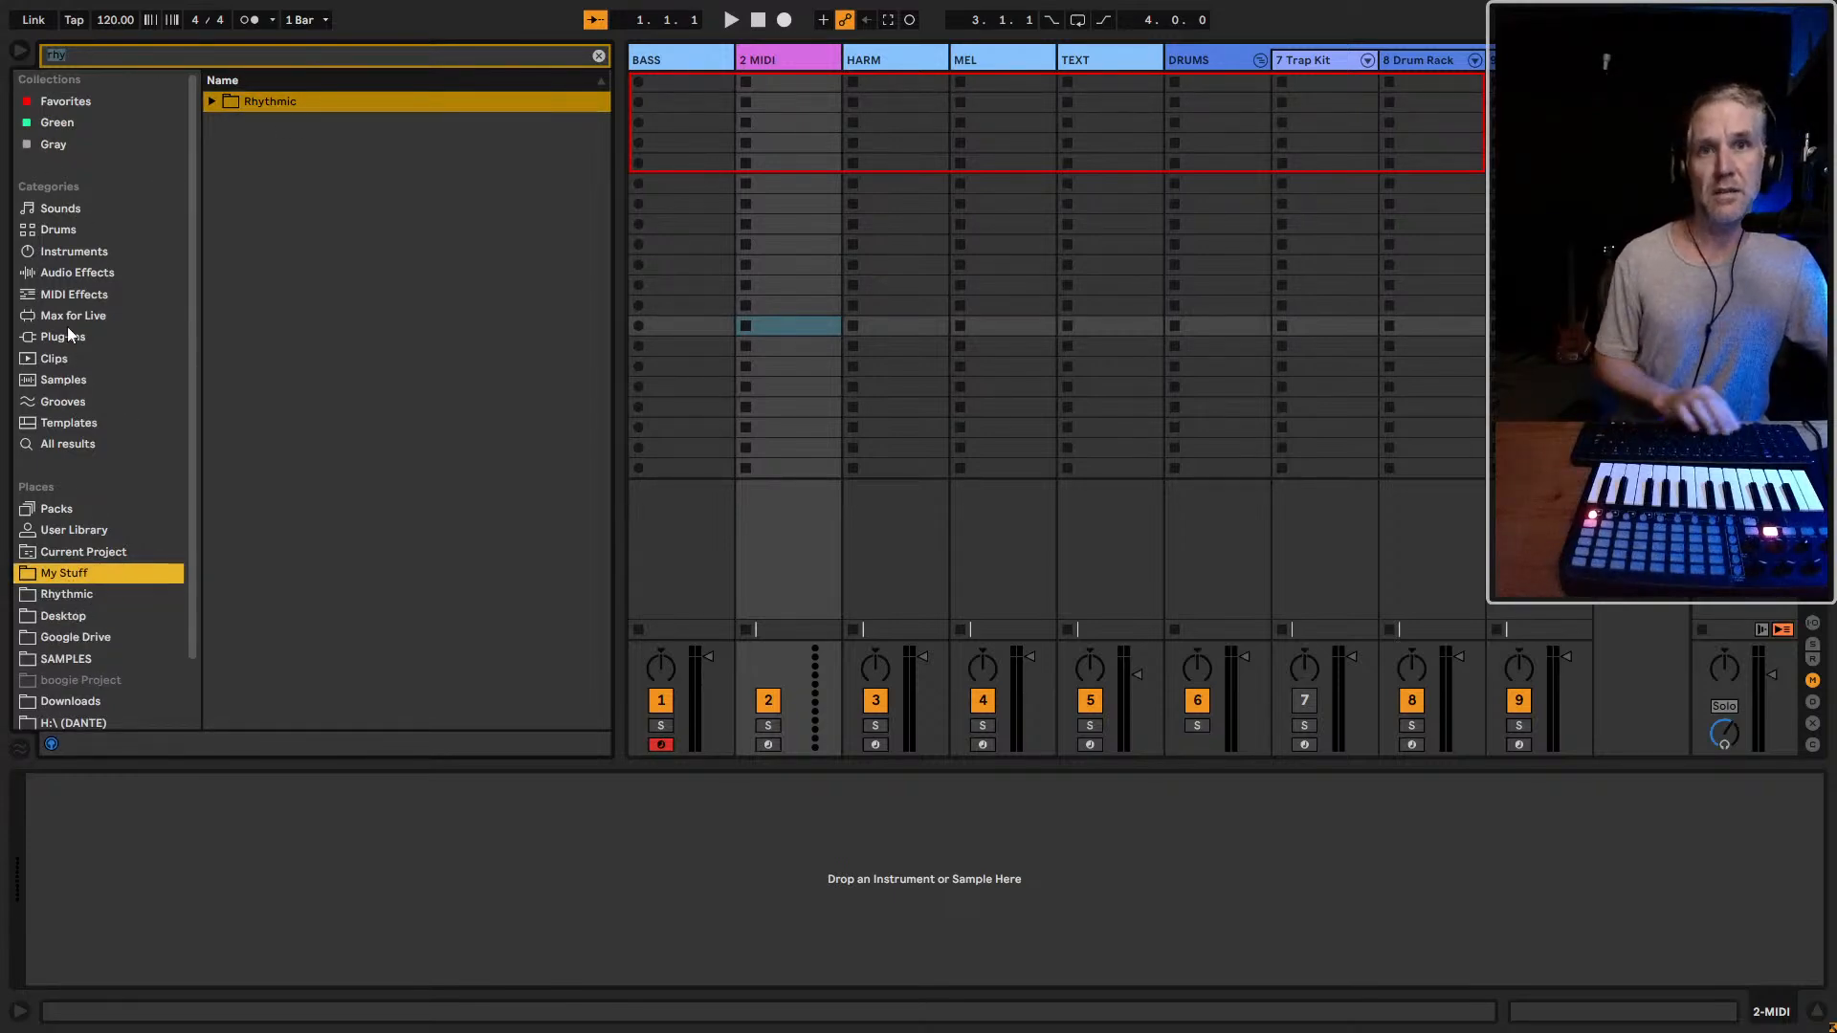
Clear the search, return to the Sounds category and copy the Byte Sized Bass preset into the Rhythmic folder
{"action": "left_click", "coordinate": [76, 257]}
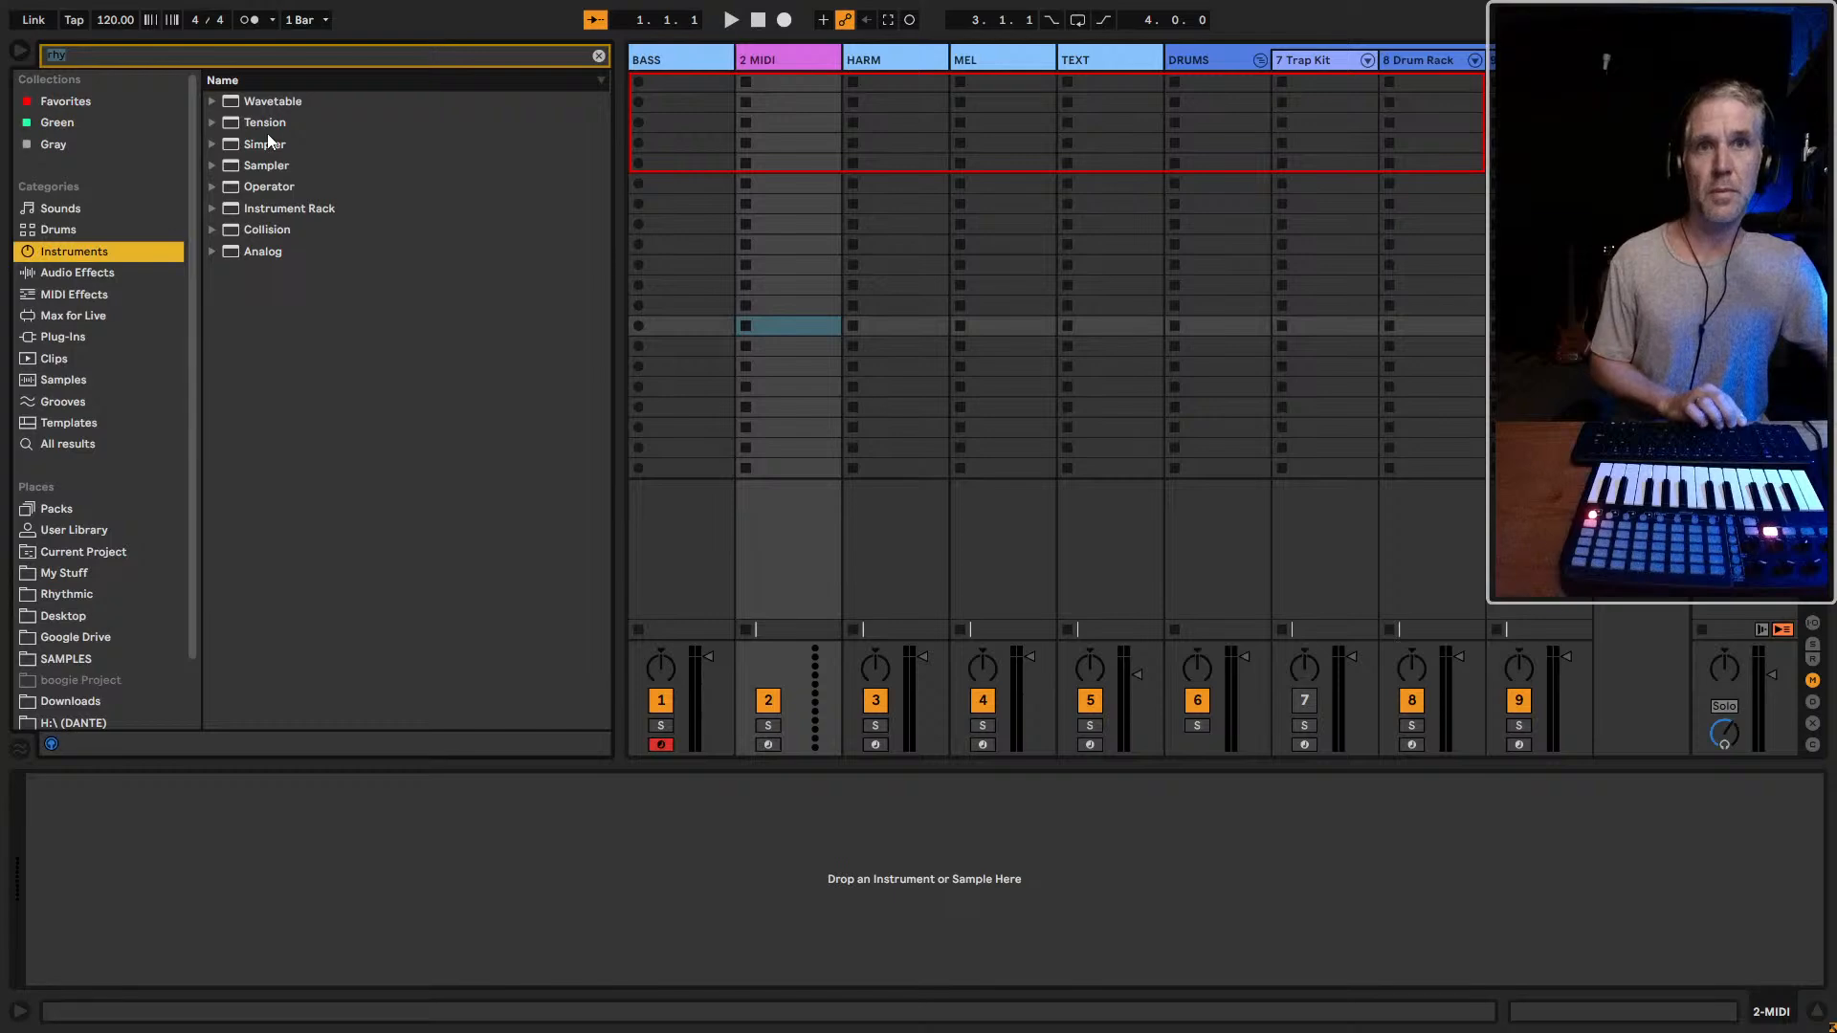
{"action": "key", "text": "Escape"}
{"action": "left_click", "coordinate": [67, 210]}
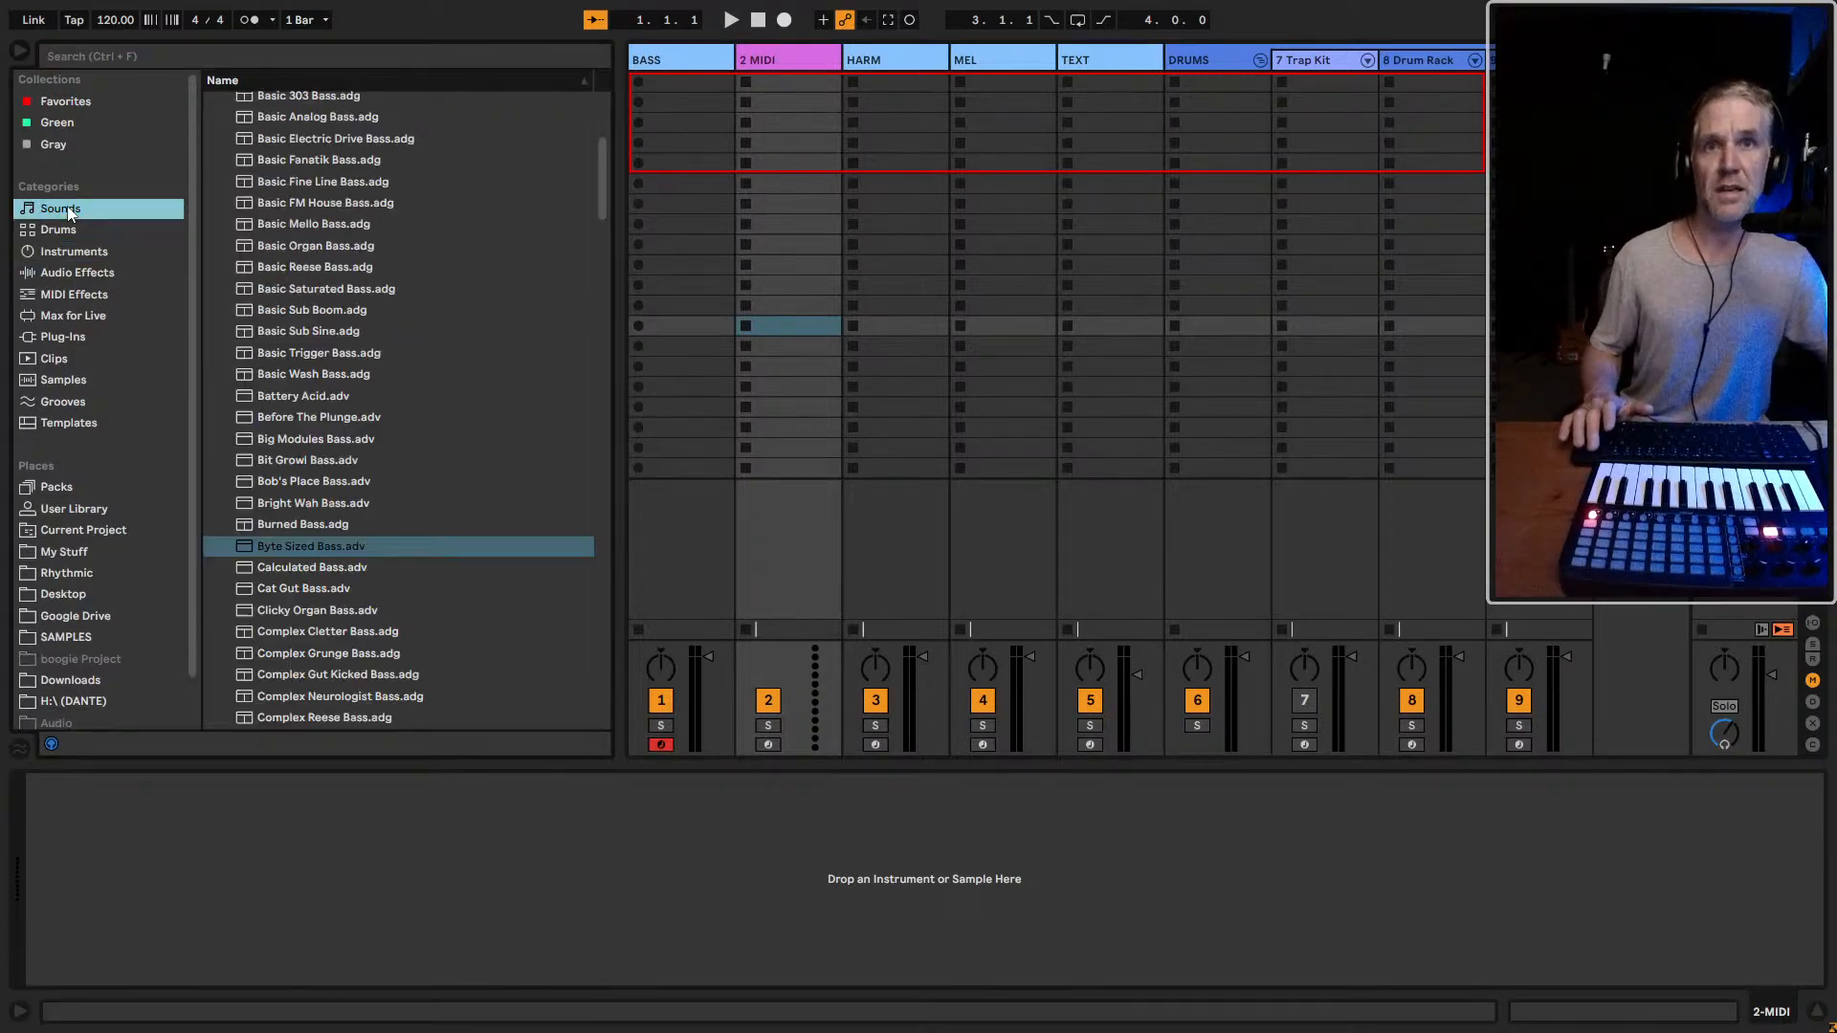
{"action": "left_click", "coordinate": [280, 459]}
{"action": "left_click", "coordinate": [279, 547]}
{"action": "scroll", "coordinate": [106, 478], "scroll_direction": "down", "scroll_amount": 2}
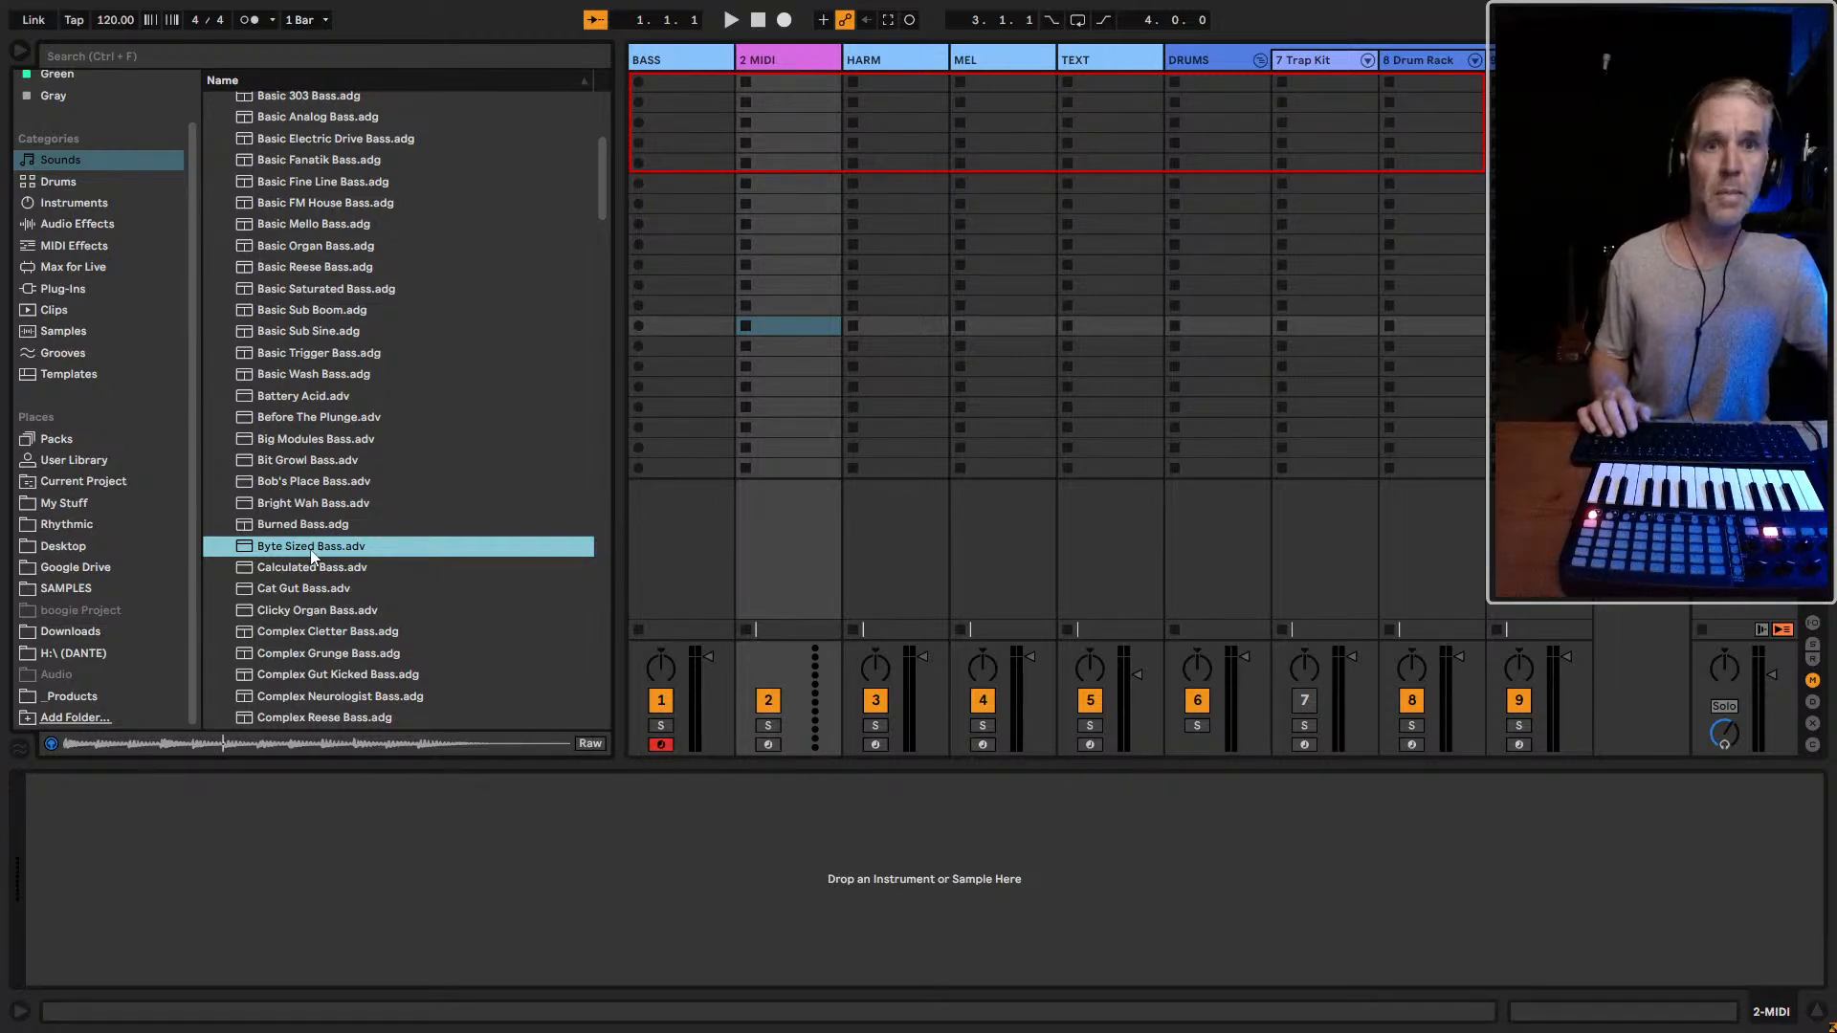
{"action": "left_click_drag", "start_coordinate": [301, 553], "coordinate": [84, 524]}
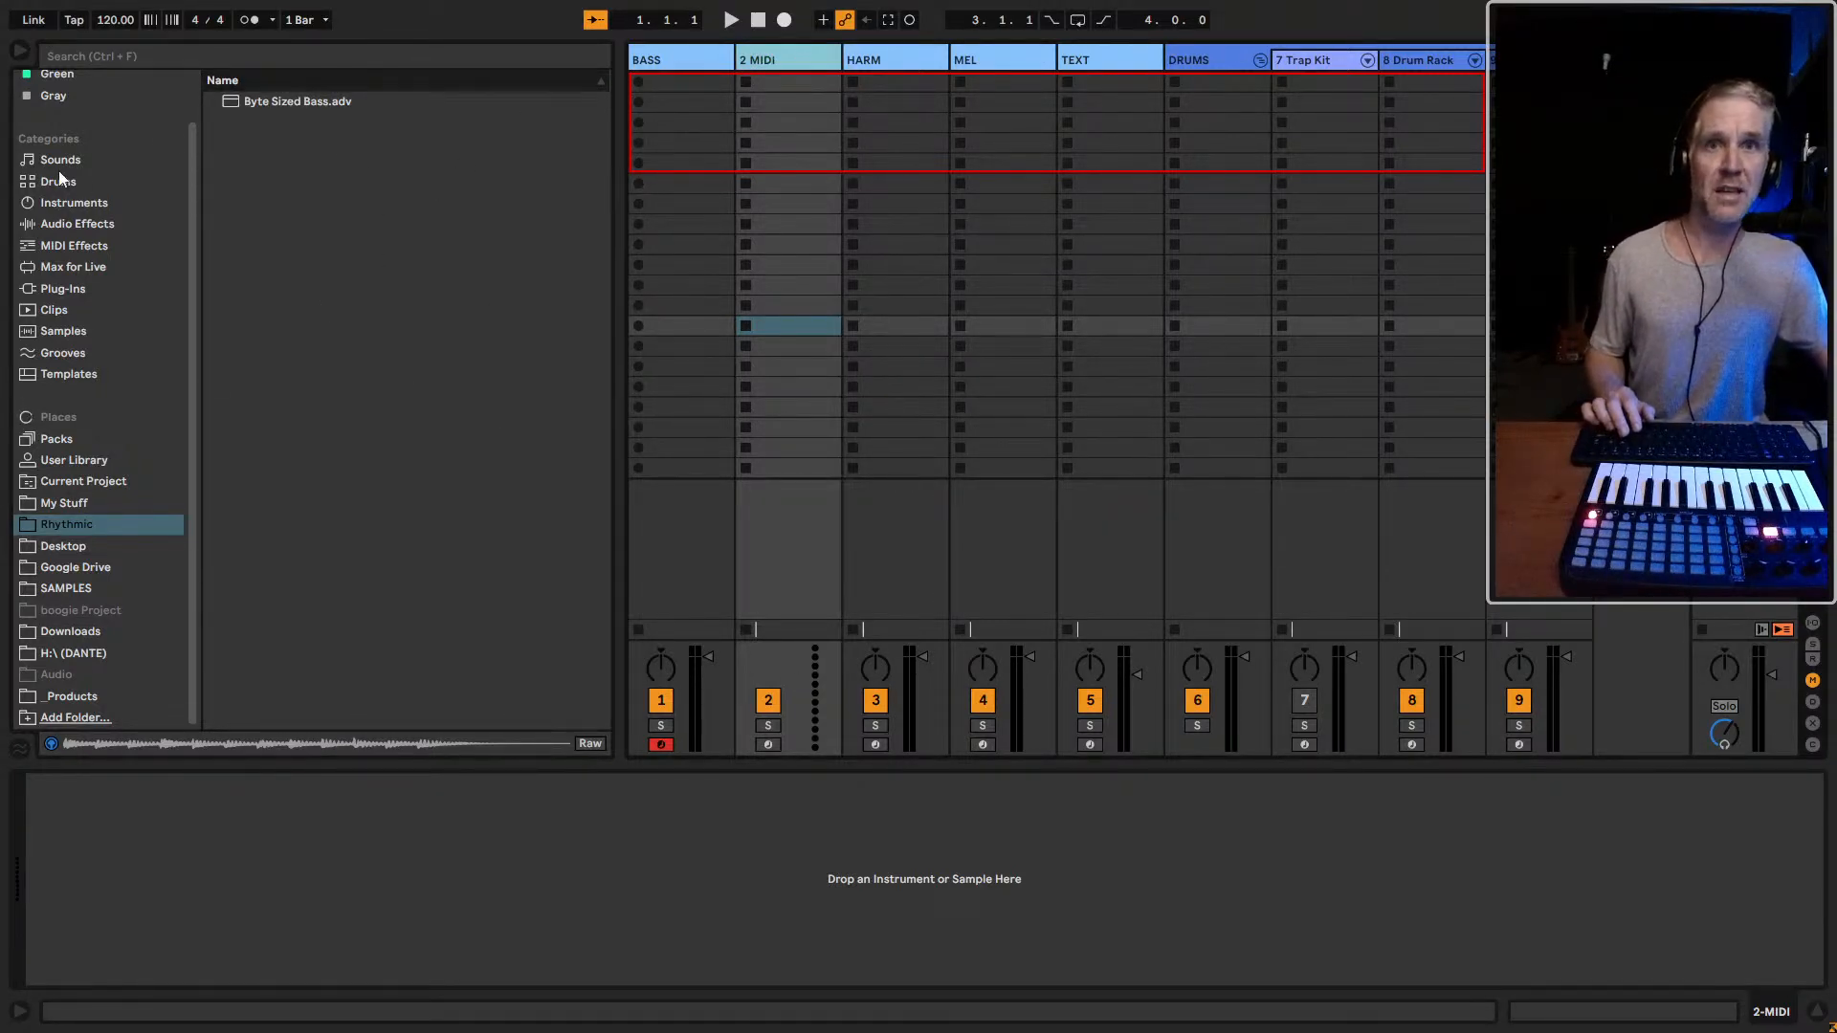
Return to Sounds and audition the presets from Byte Sized Bass to Cat Gut Bass, going back to Calculated Bass
{"action": "scroll", "coordinate": [89, 372], "scroll_direction": "up", "scroll_amount": 2}
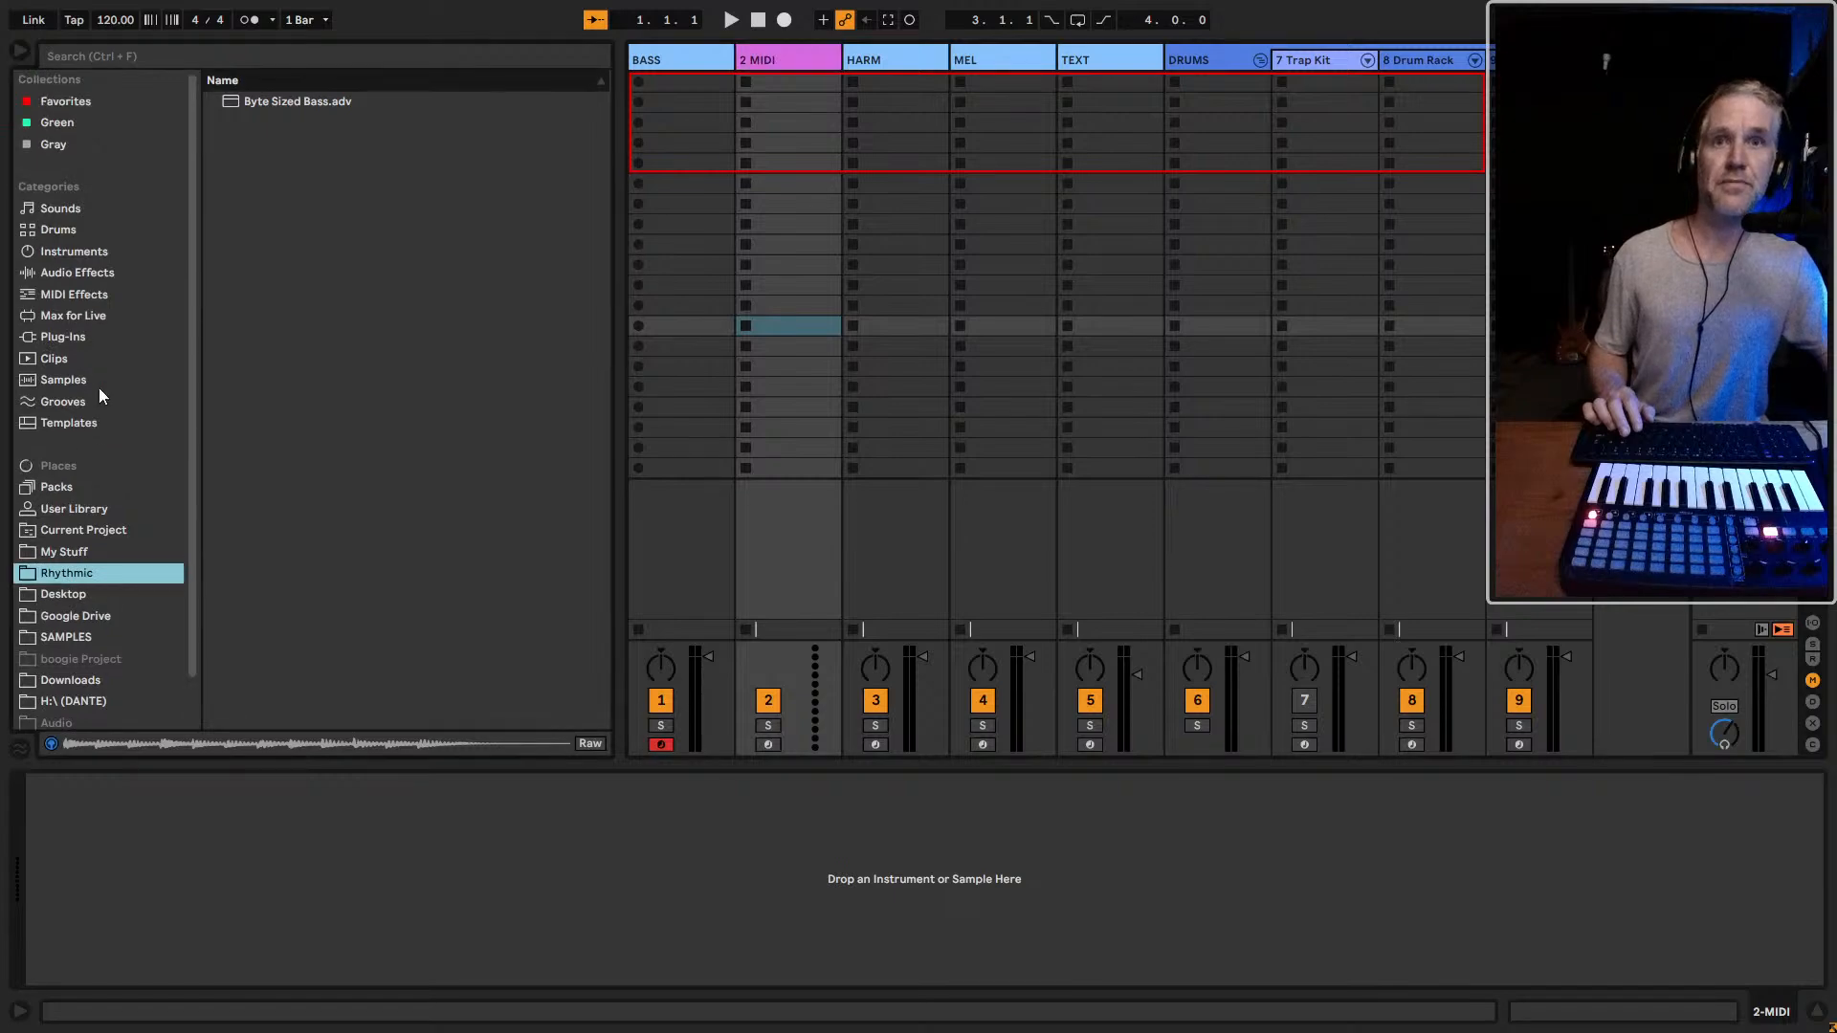
{"action": "left_click", "coordinate": [92, 206]}
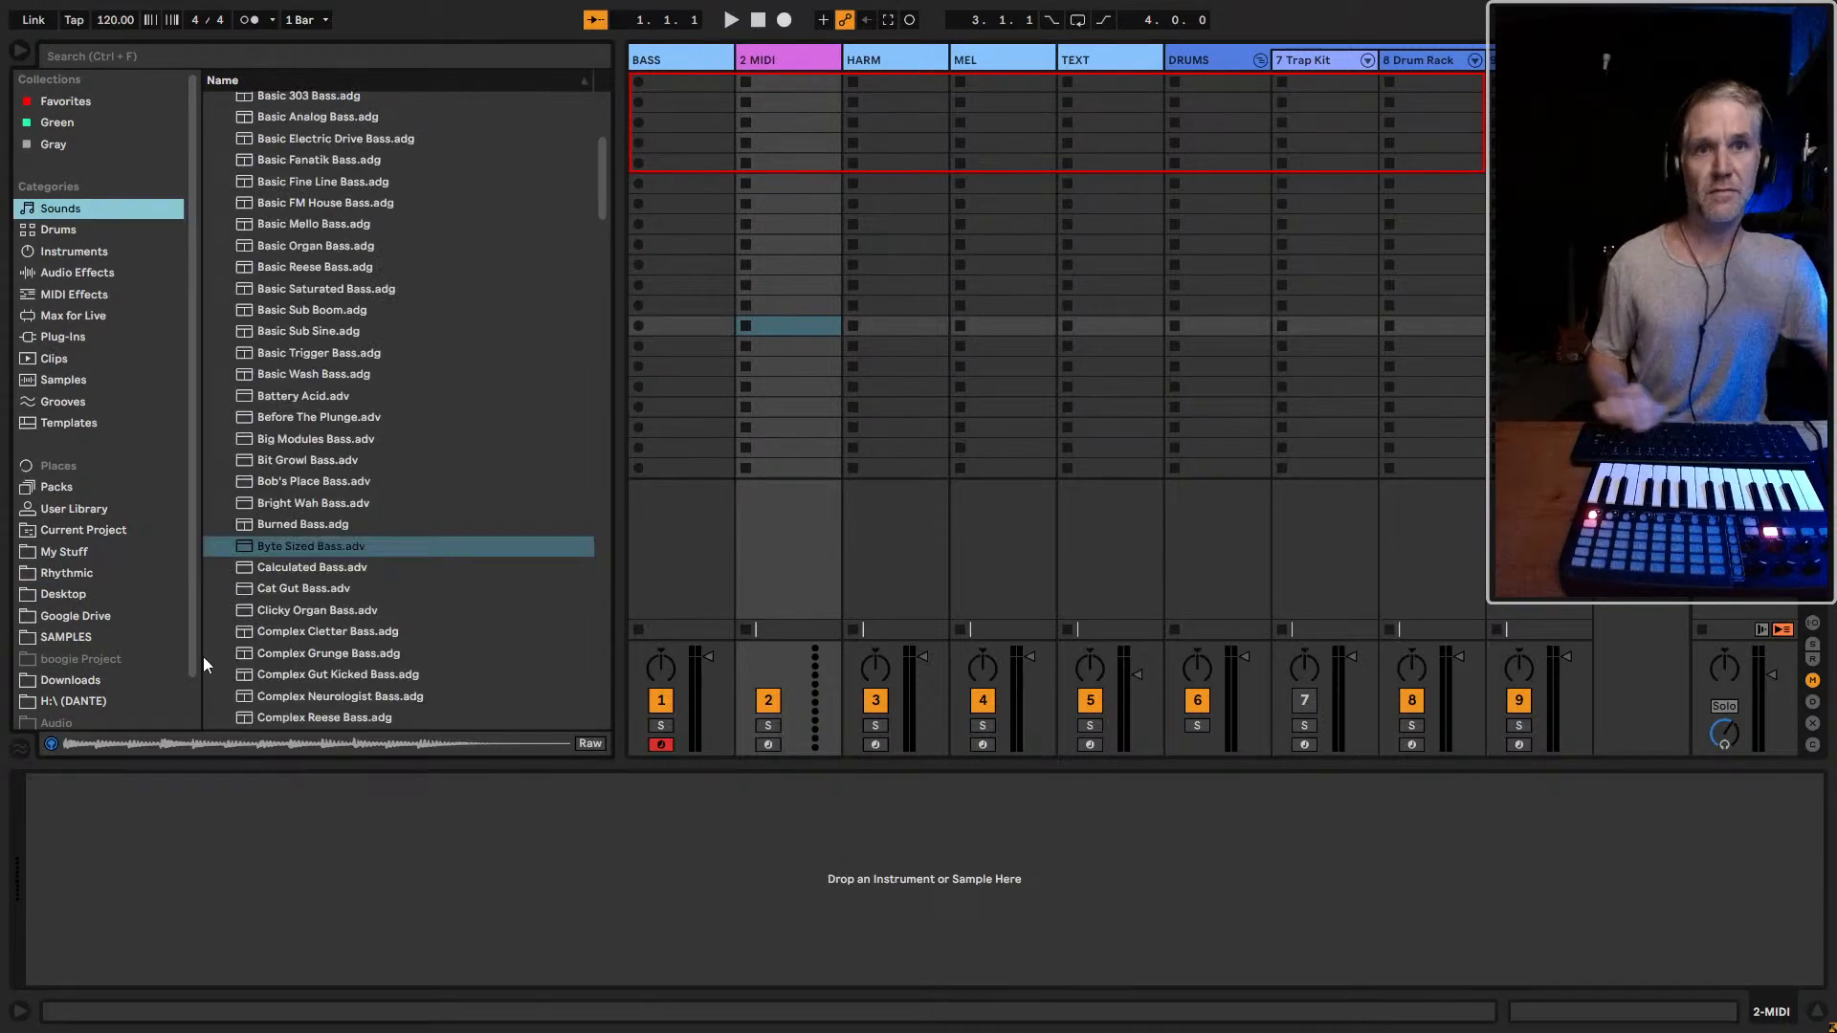
{"action": "left_click", "coordinate": [266, 553]}
{"action": "key", "text": "Down"}
{"action": "key", "text": "Down"}
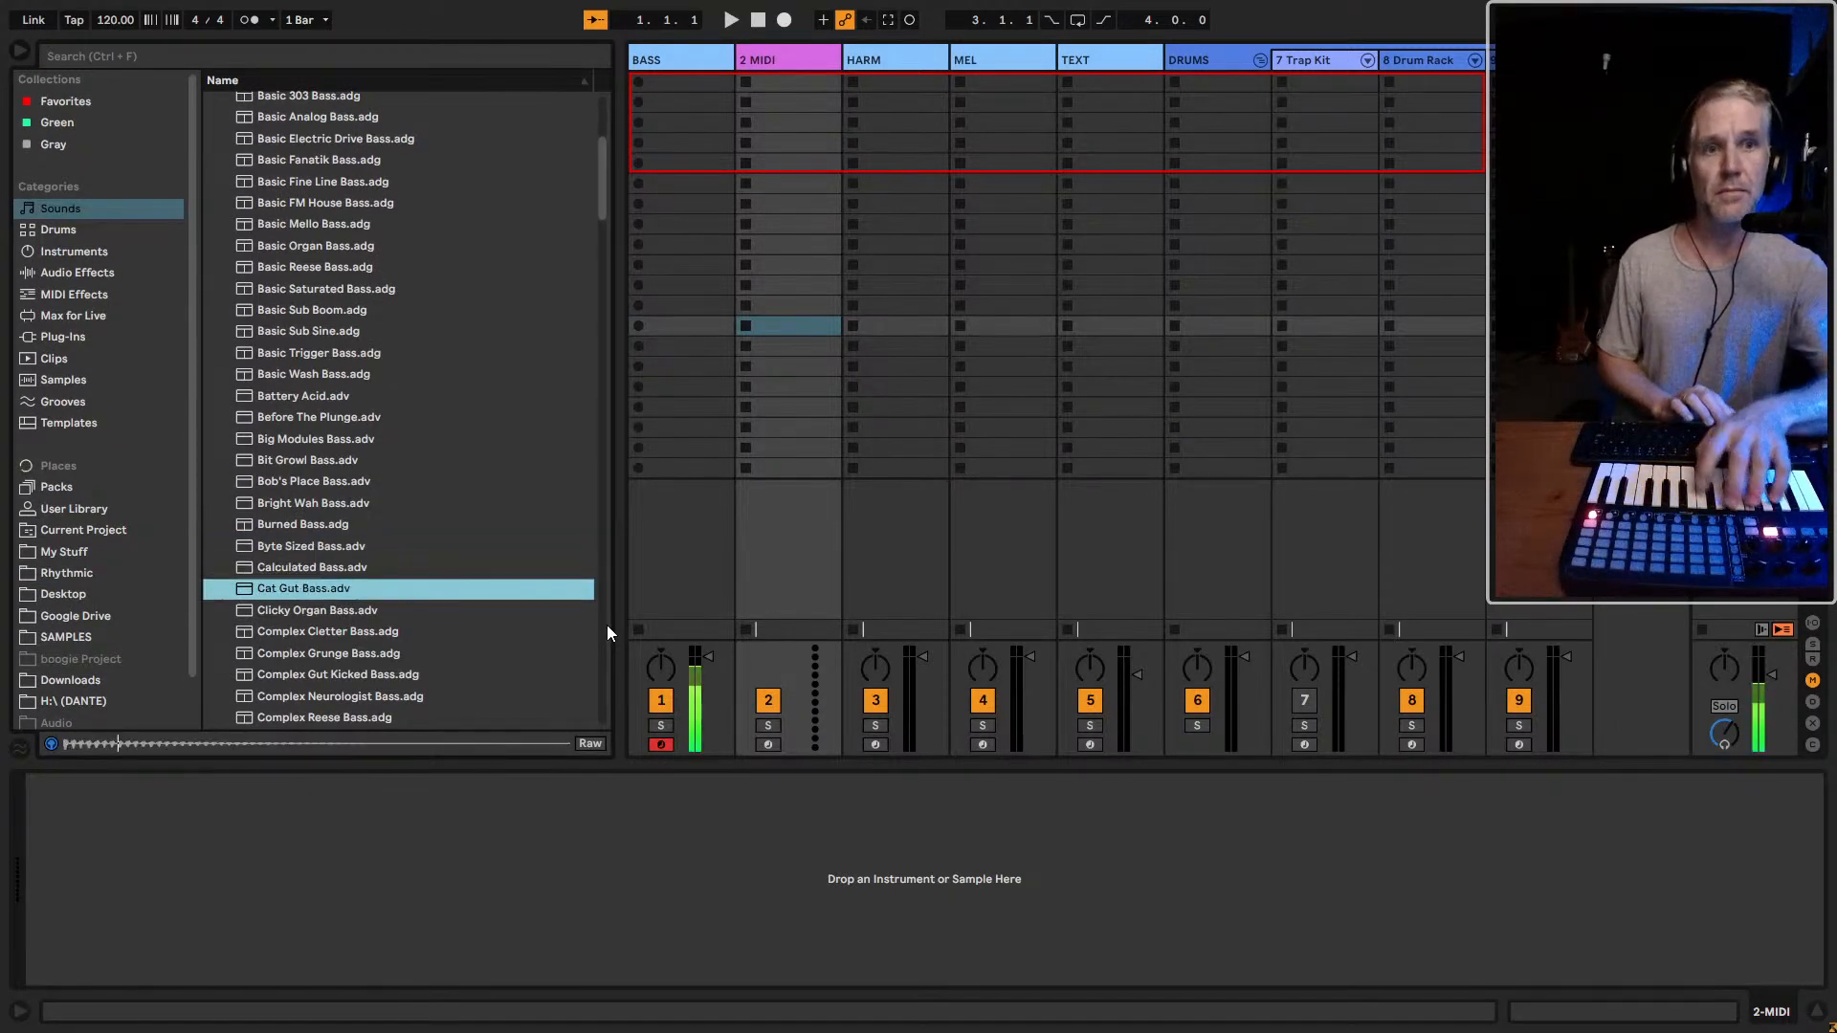
{"action": "key", "text": "Up"}
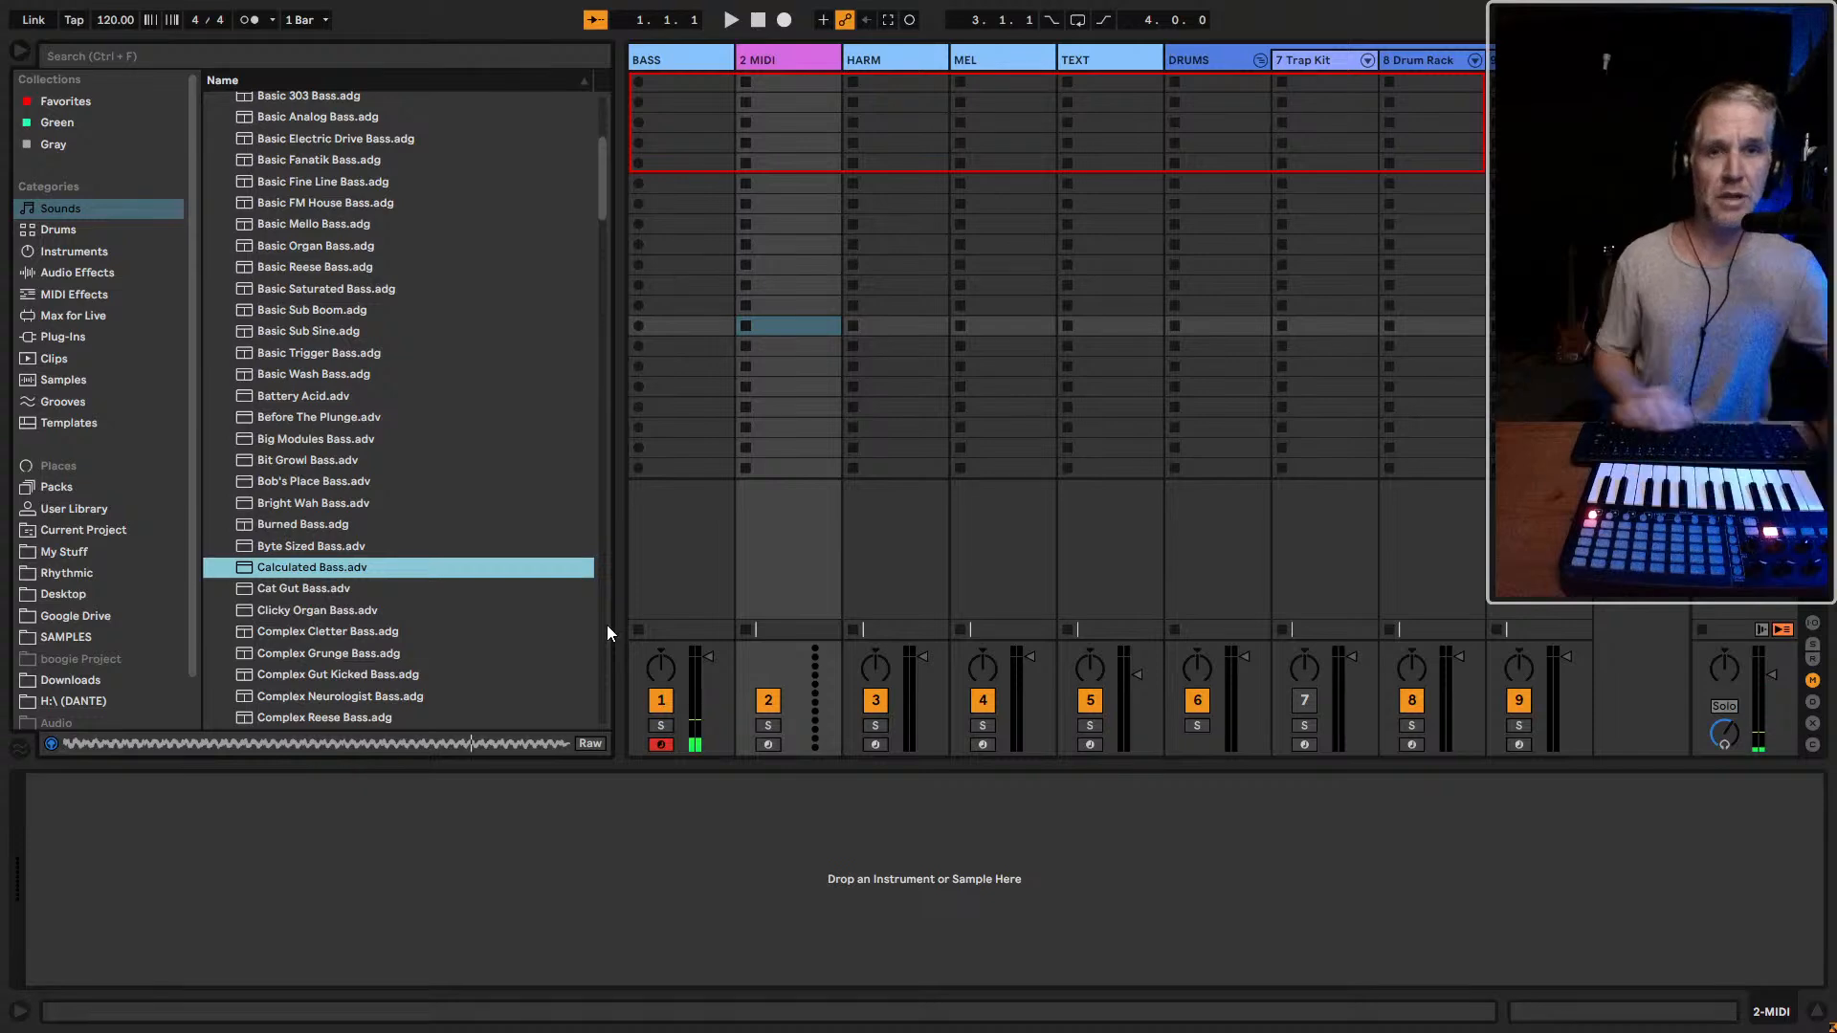
Load the Calculated Bass preset onto the second track, try it out and remove its device
{"action": "left_click", "coordinate": [335, 571]}
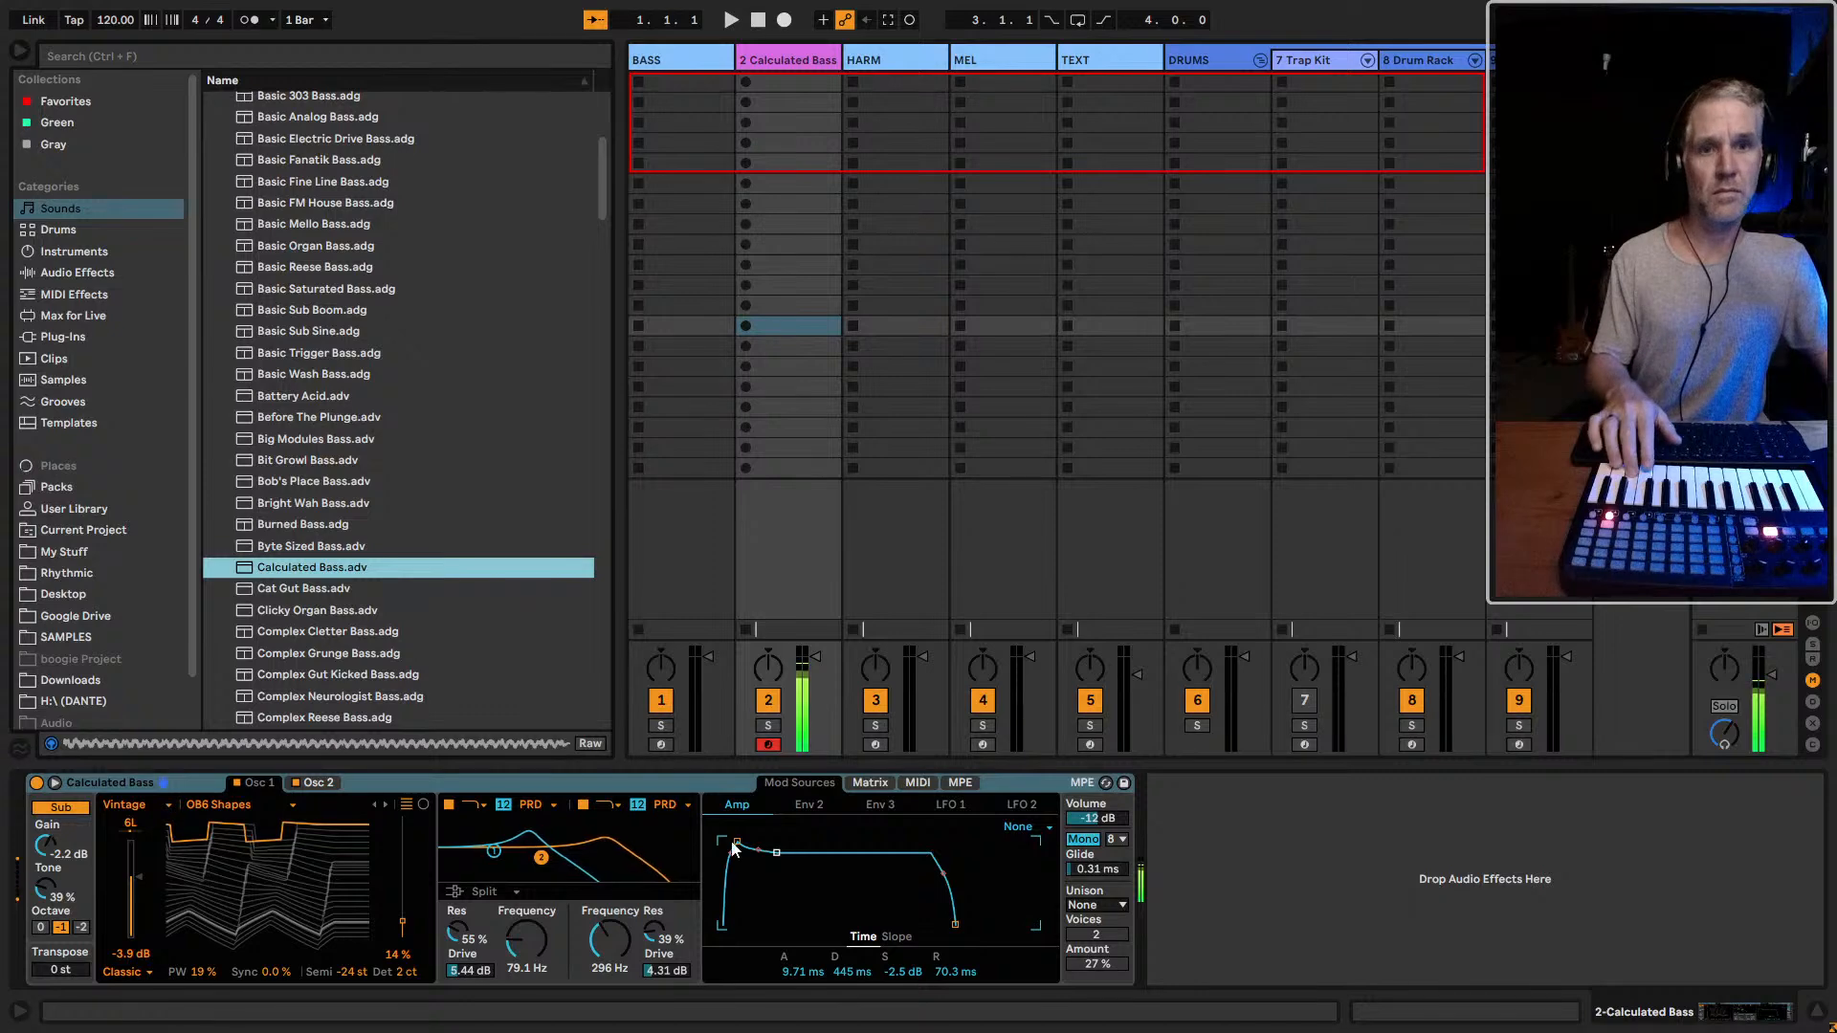
{"action": "left_click", "coordinate": [90, 784]}
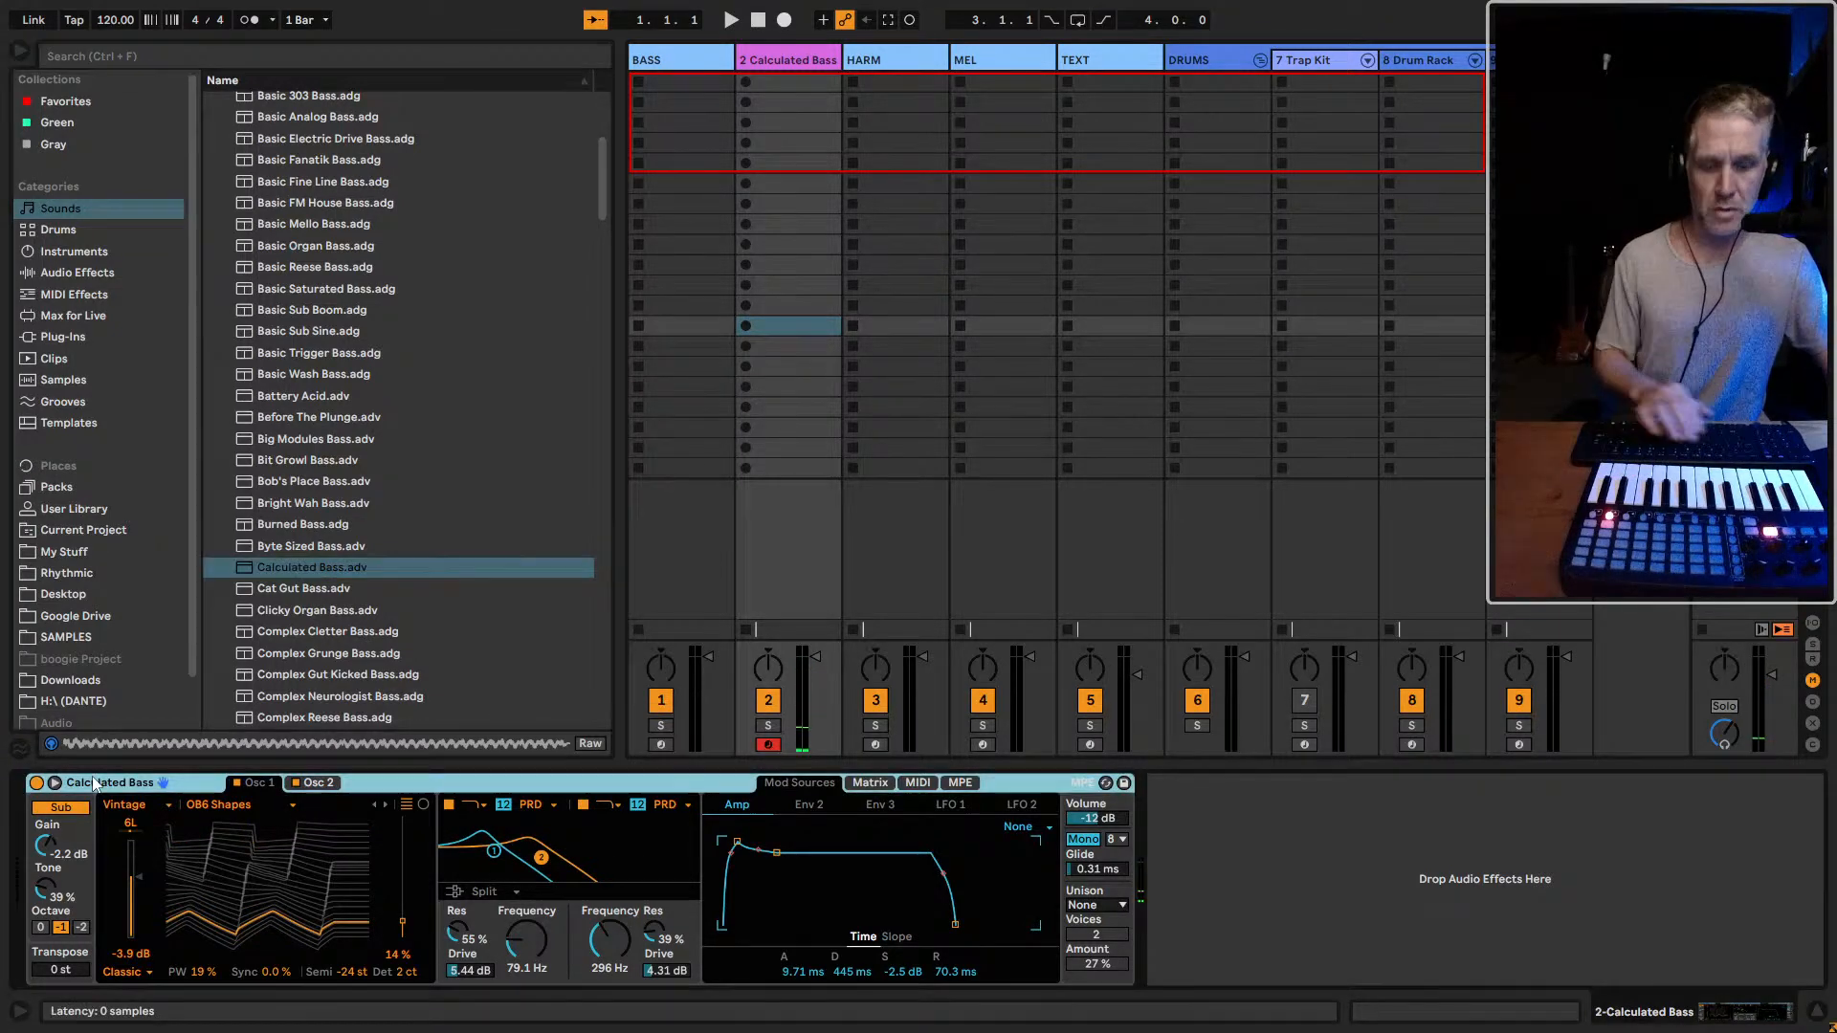
Audition the presets in order from Cat Gut Bass down to Dual OSC Plastic Bass
{"action": "double_click", "coordinate": [313, 587]}
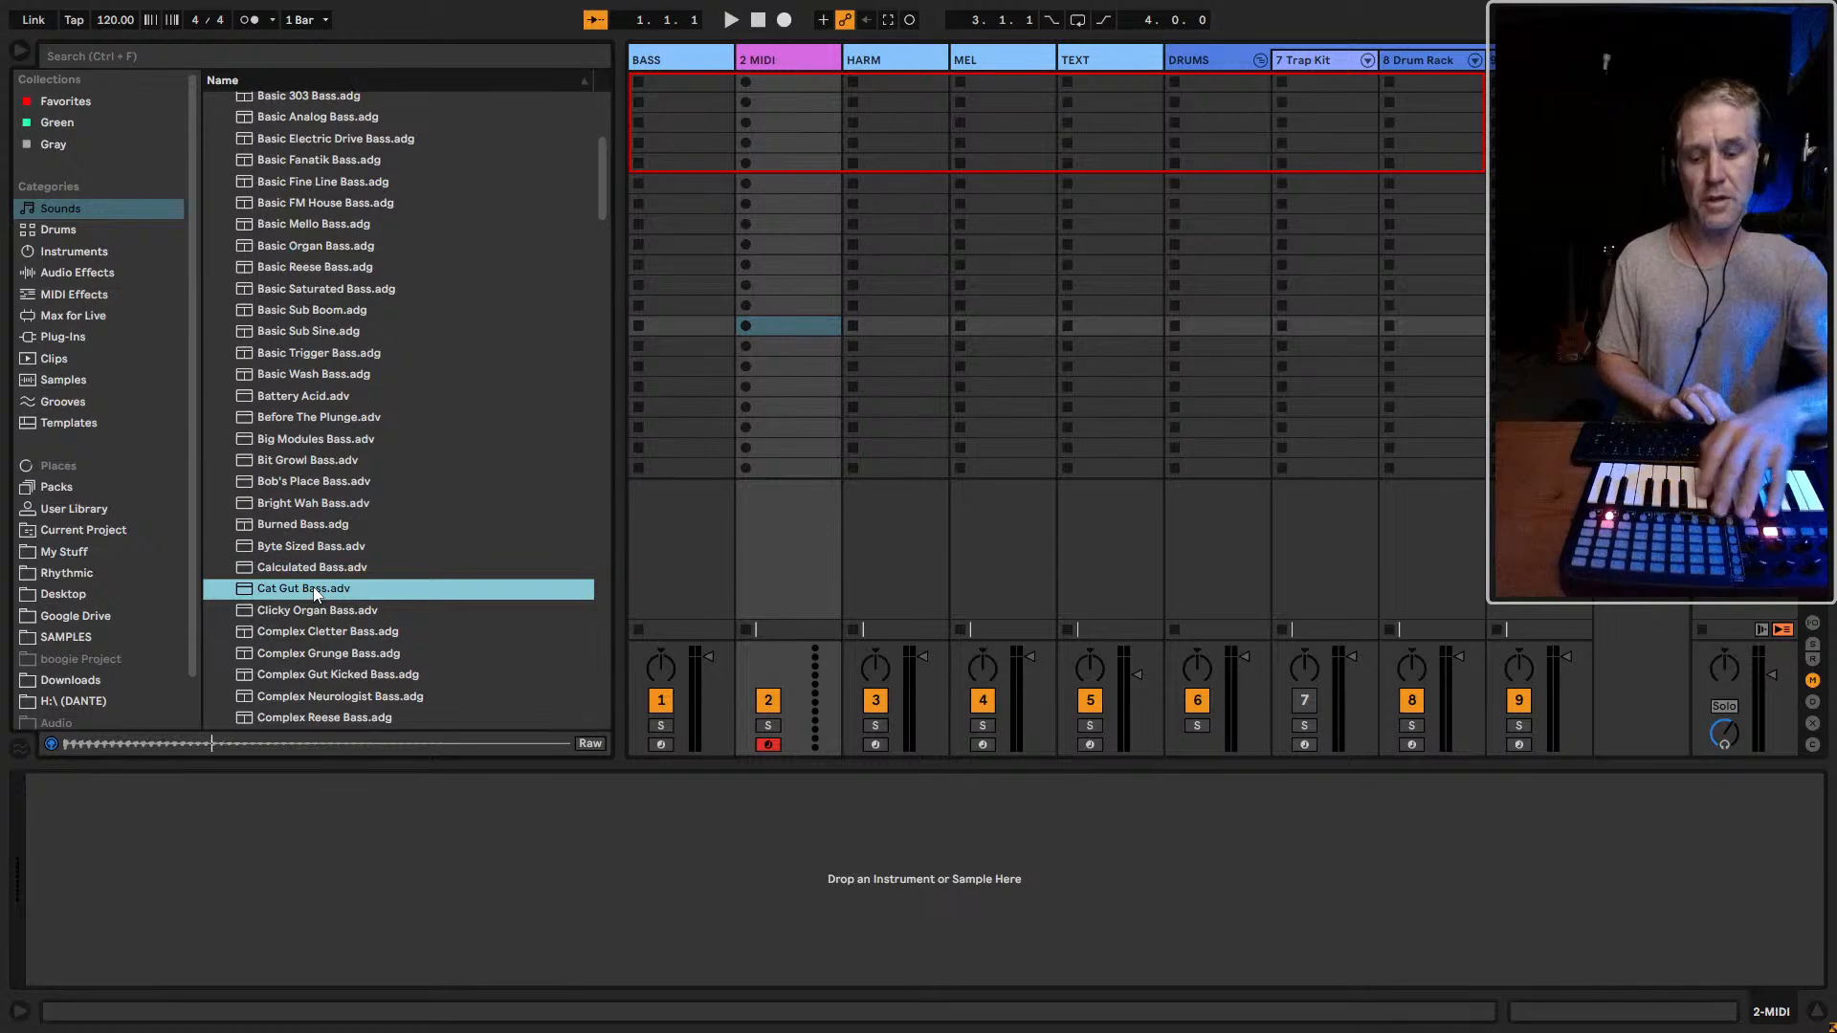
{"action": "key", "text": "Down"}
{"action": "key", "text": "Down"}
{"action": "key", "text": "Down"}
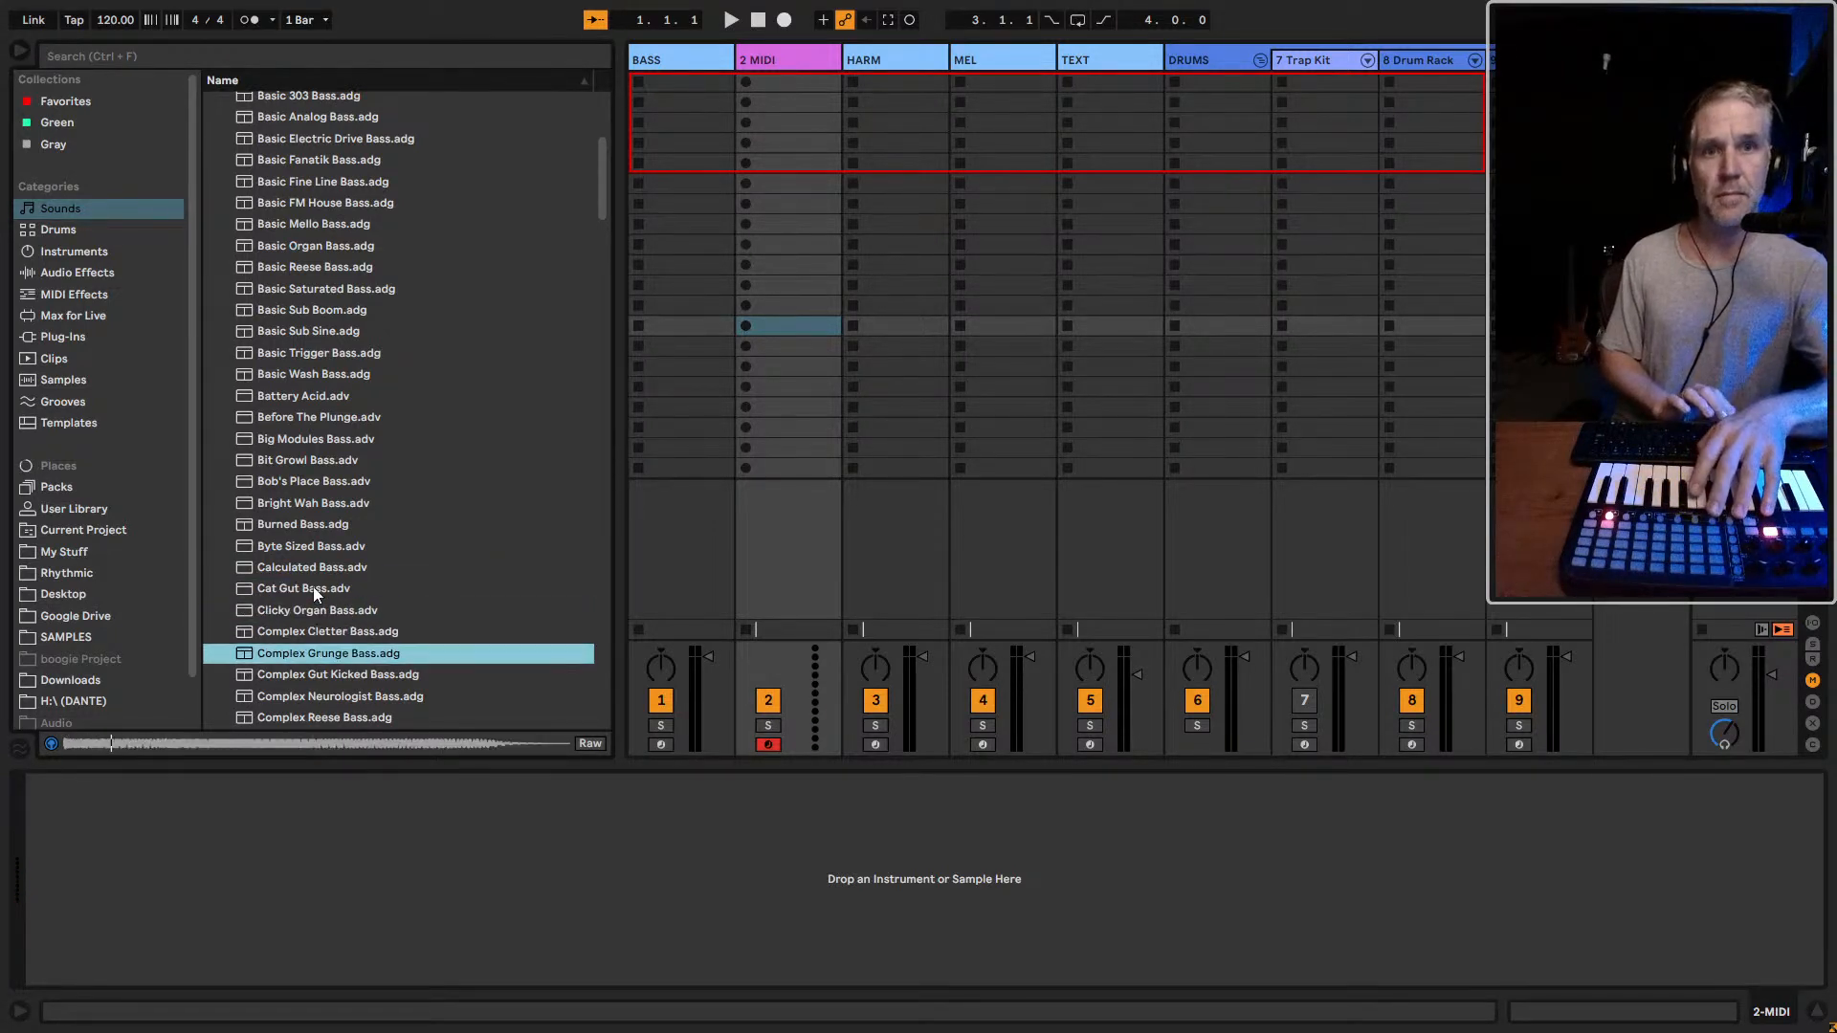
{"action": "key", "text": "Down"}
{"action": "key", "text": "Down"}
{"action": "key", "text": "Down"}
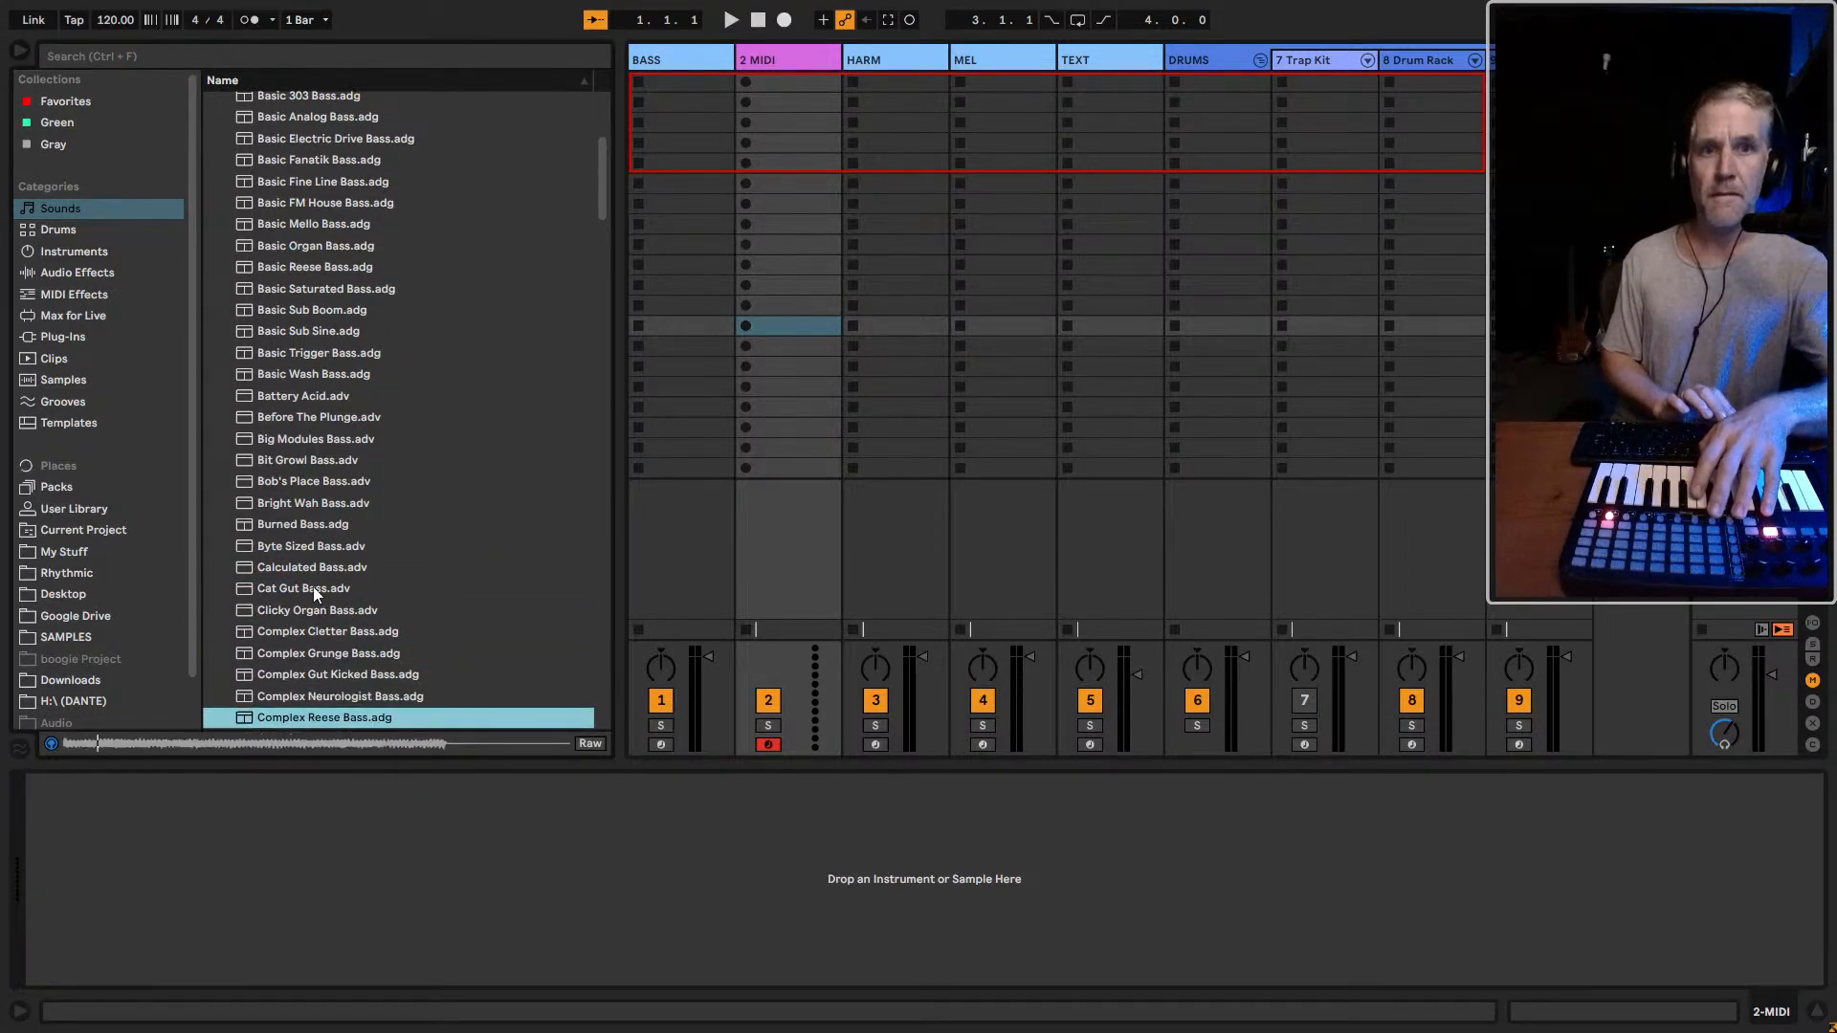
{"action": "key", "text": "Down"}
{"action": "key", "text": "Down"}
{"action": "key", "text": "Down"}
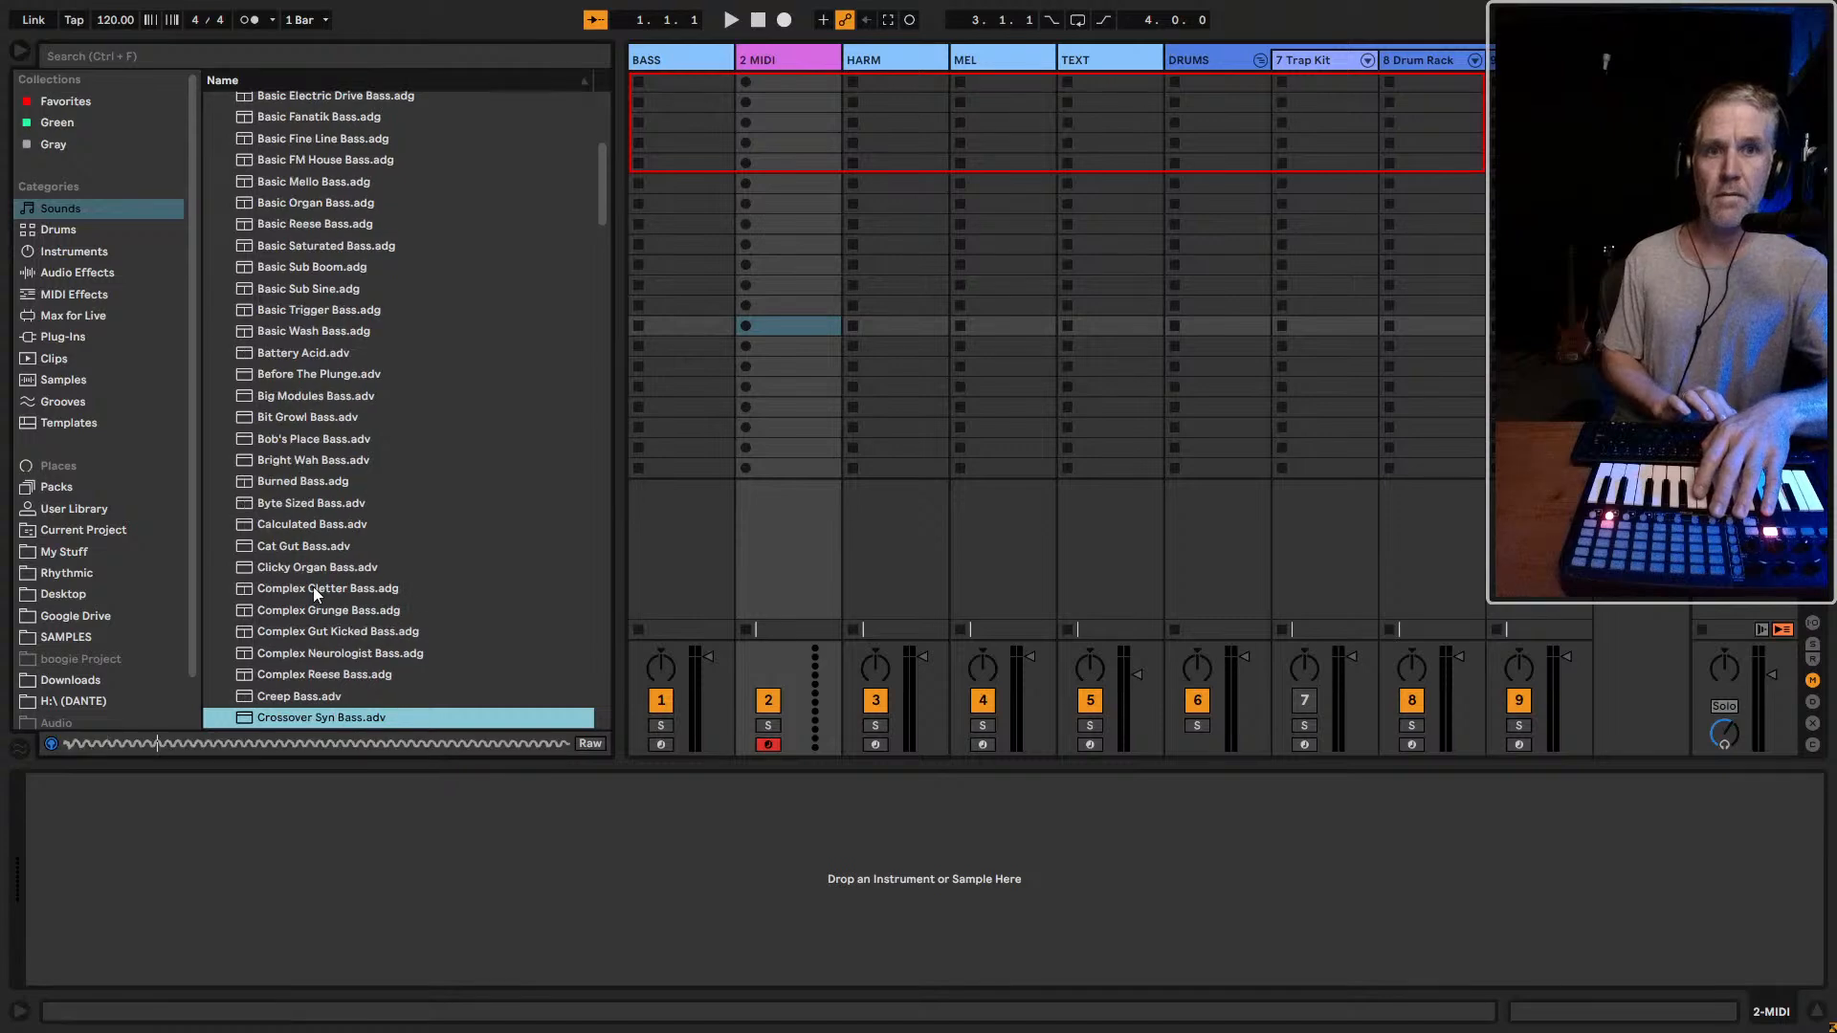
{"action": "key", "text": "Down"}
{"action": "key", "text": "Down"}
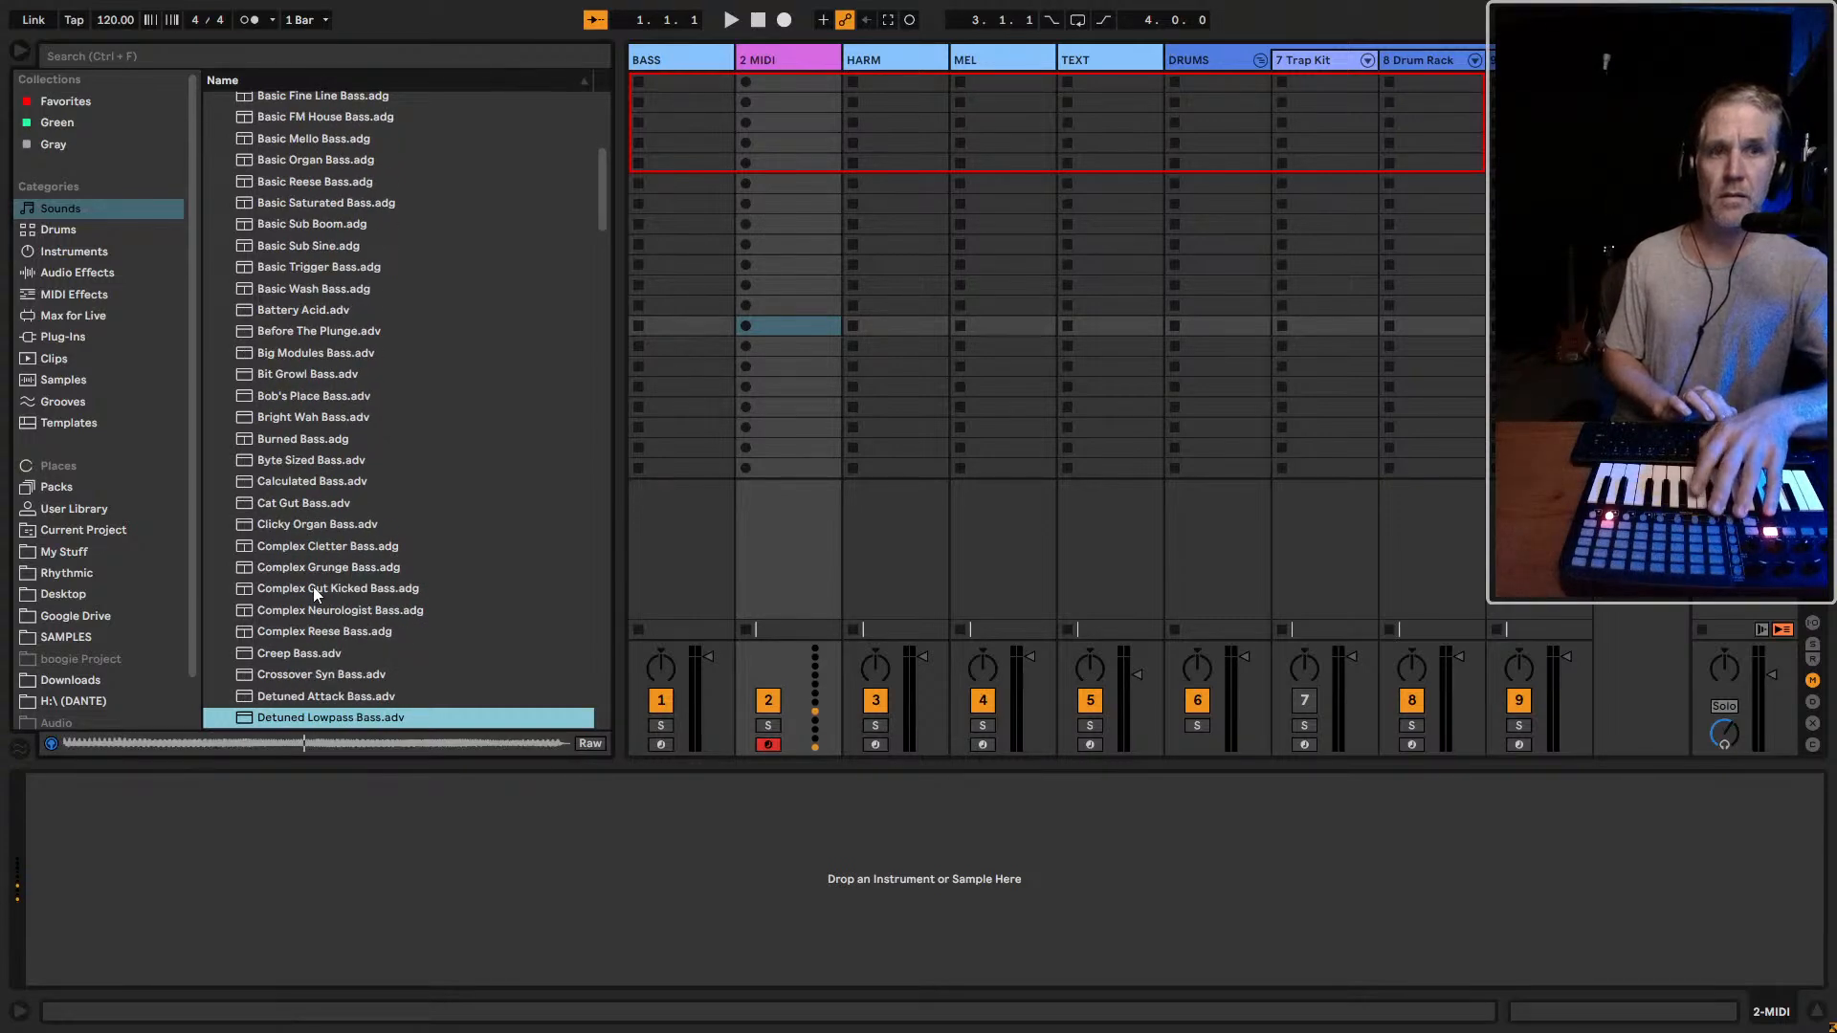
{"action": "key", "text": "Down"}
{"action": "key", "text": "Down"}
{"action": "key", "text": "Down"}
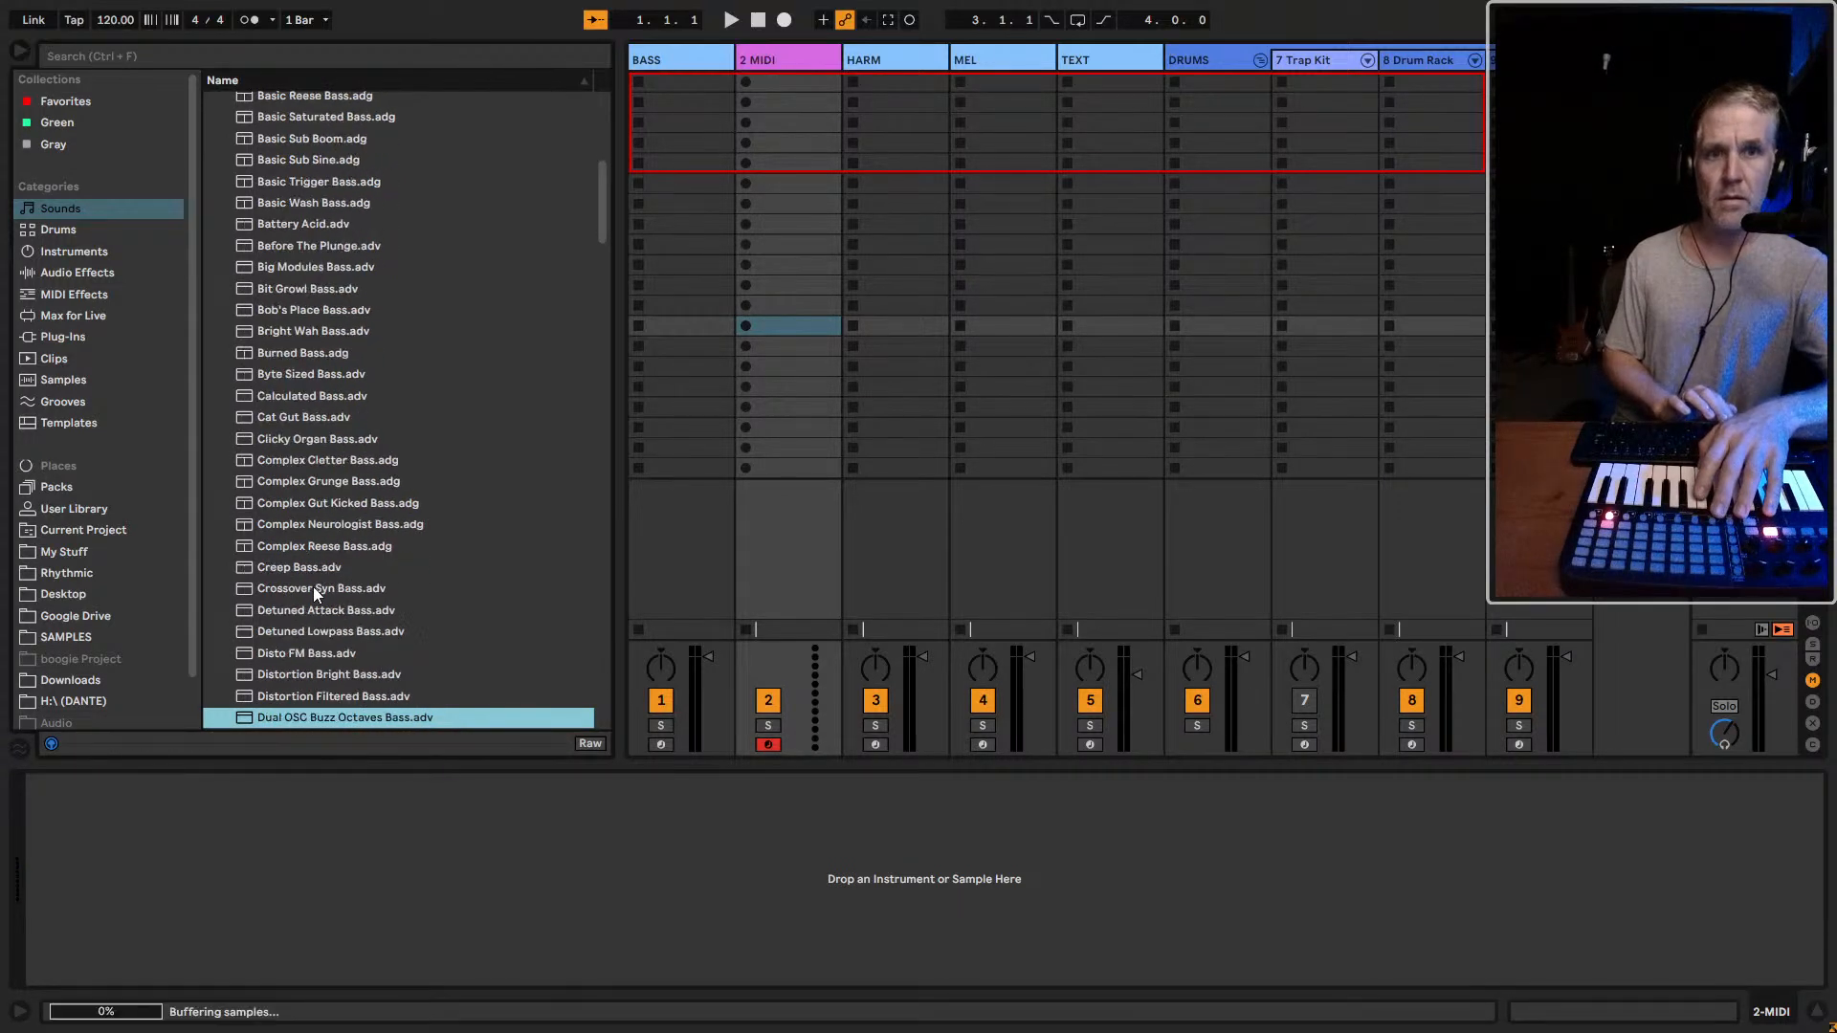
{"action": "key", "text": "Down"}
Select the BASS track and record-arm it together with the empty second MIDI track
{"action": "left_click", "coordinate": [661, 745]}
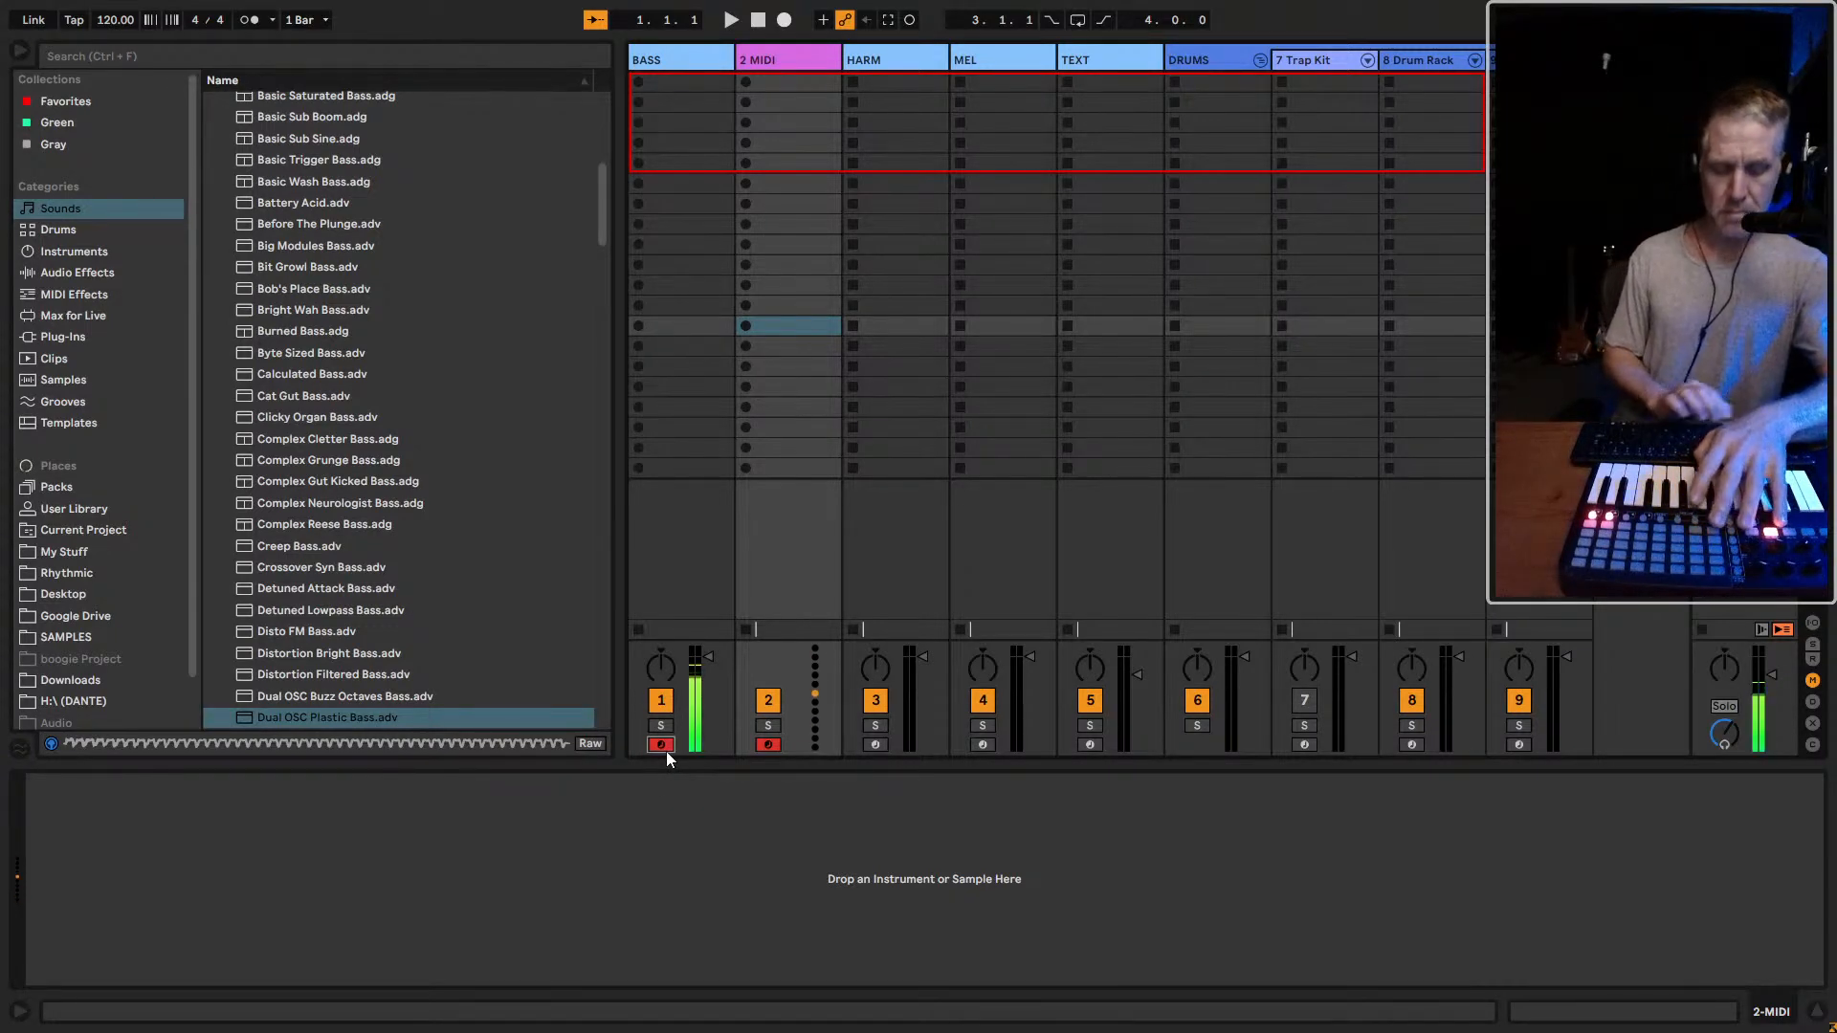
{"action": "key", "text": "Left"}
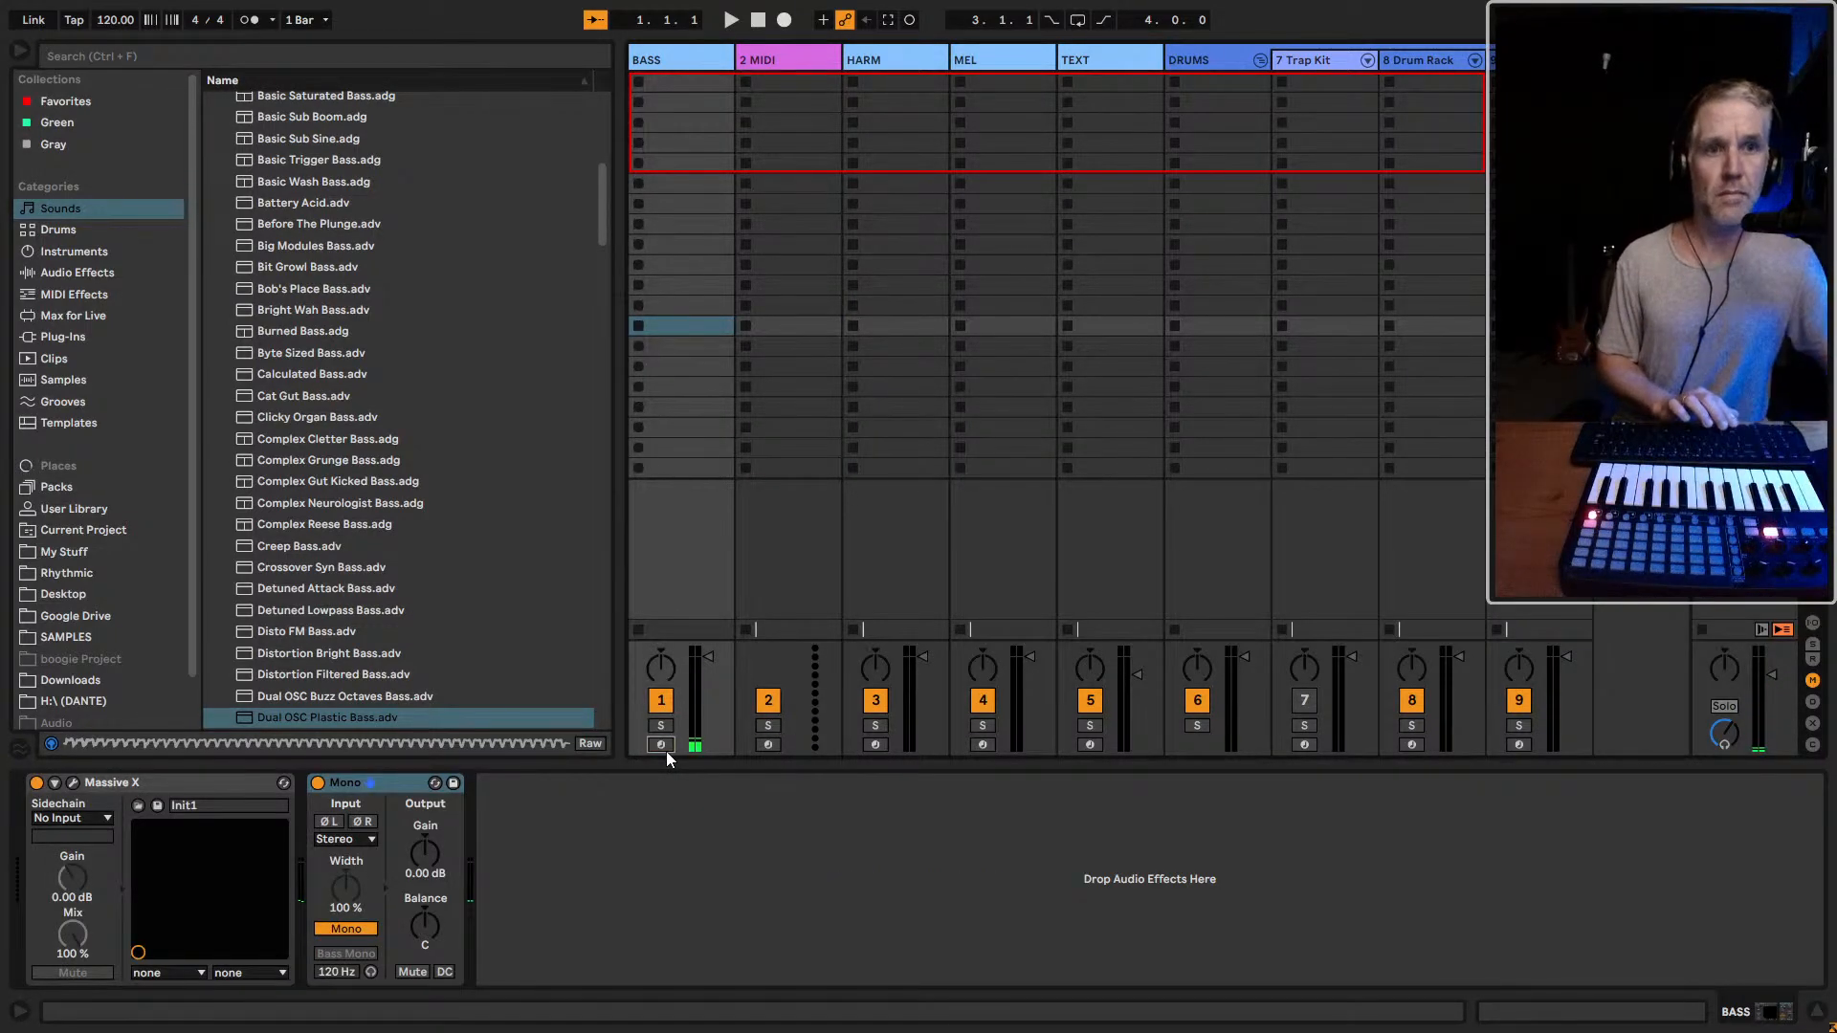
{"action": "left_click", "coordinate": [770, 745]}
{"action": "left_click", "coordinate": [660, 745], "text": "ctrl"}
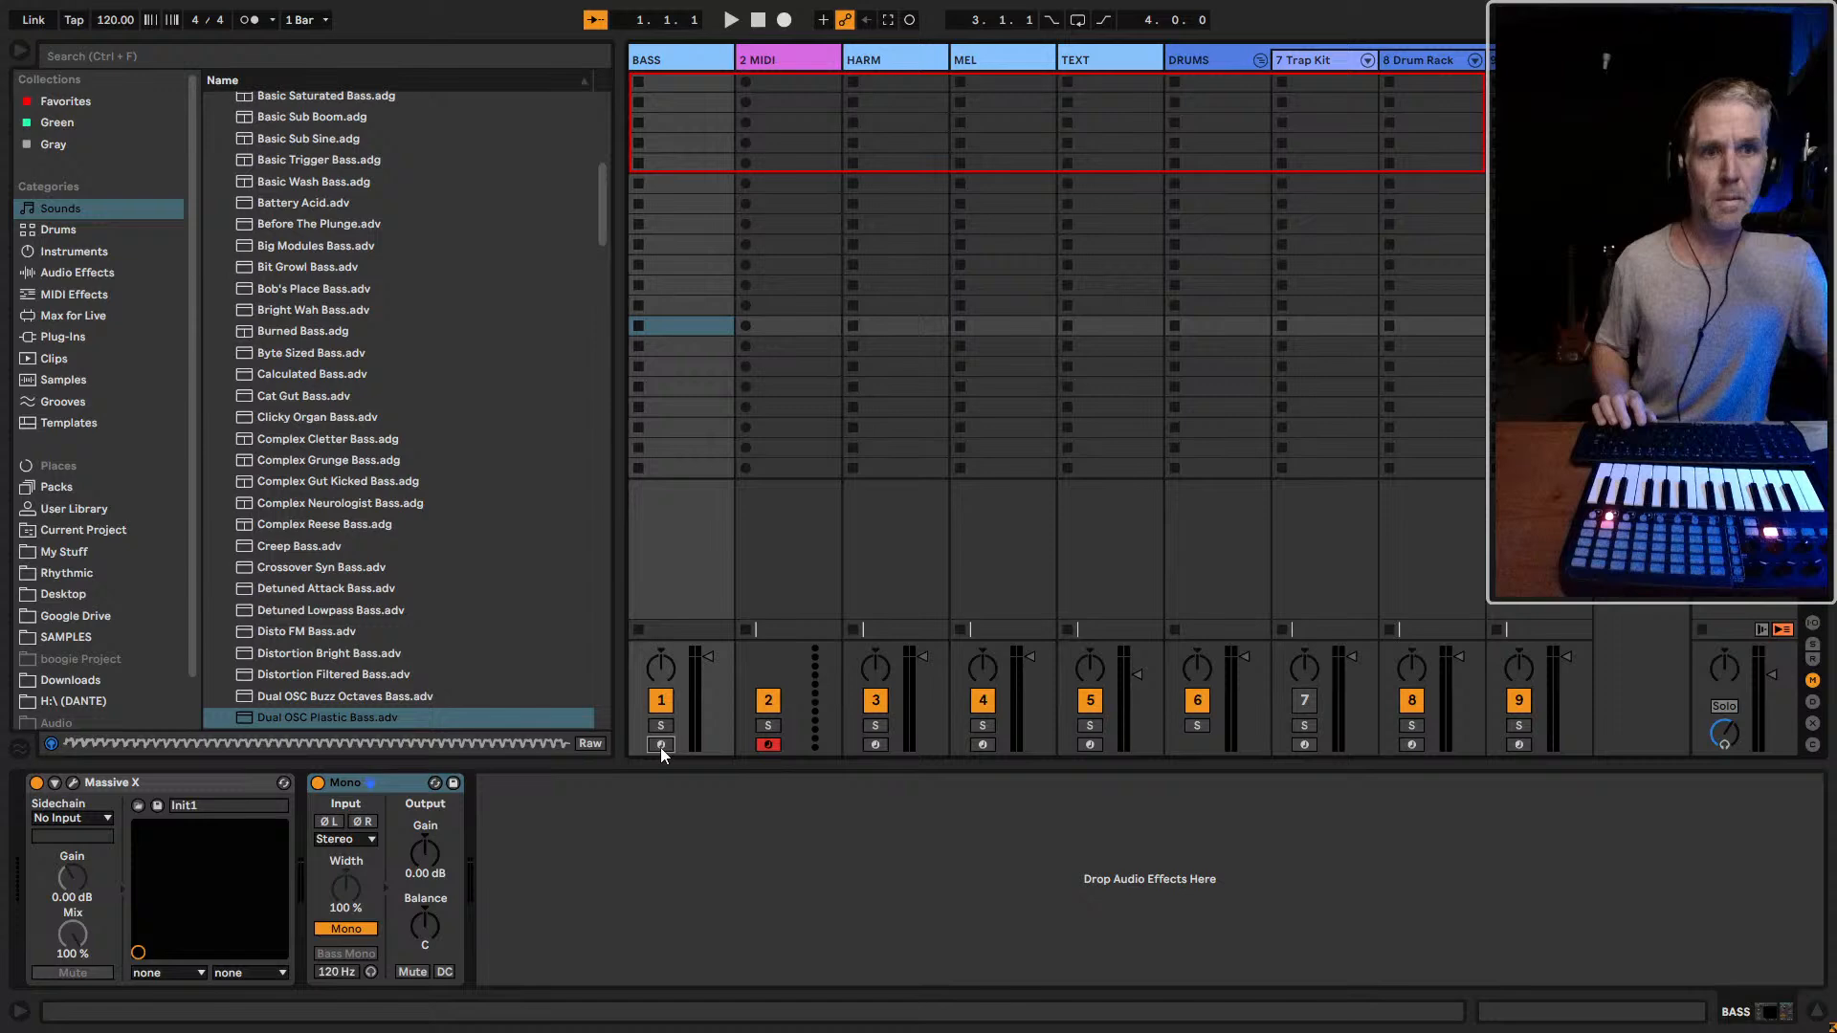
Audition the presets from Dual OSC Buzz Octaves Bass down to Hot Wobble, returning to Hello Nueman
{"action": "left_click", "coordinate": [333, 695]}
{"action": "scroll", "coordinate": [377, 698], "scroll_direction": "down", "scroll_amount": 3}
{"action": "key", "text": "Down"}
{"action": "key", "text": "Down"}
{"action": "key", "text": "Down"}
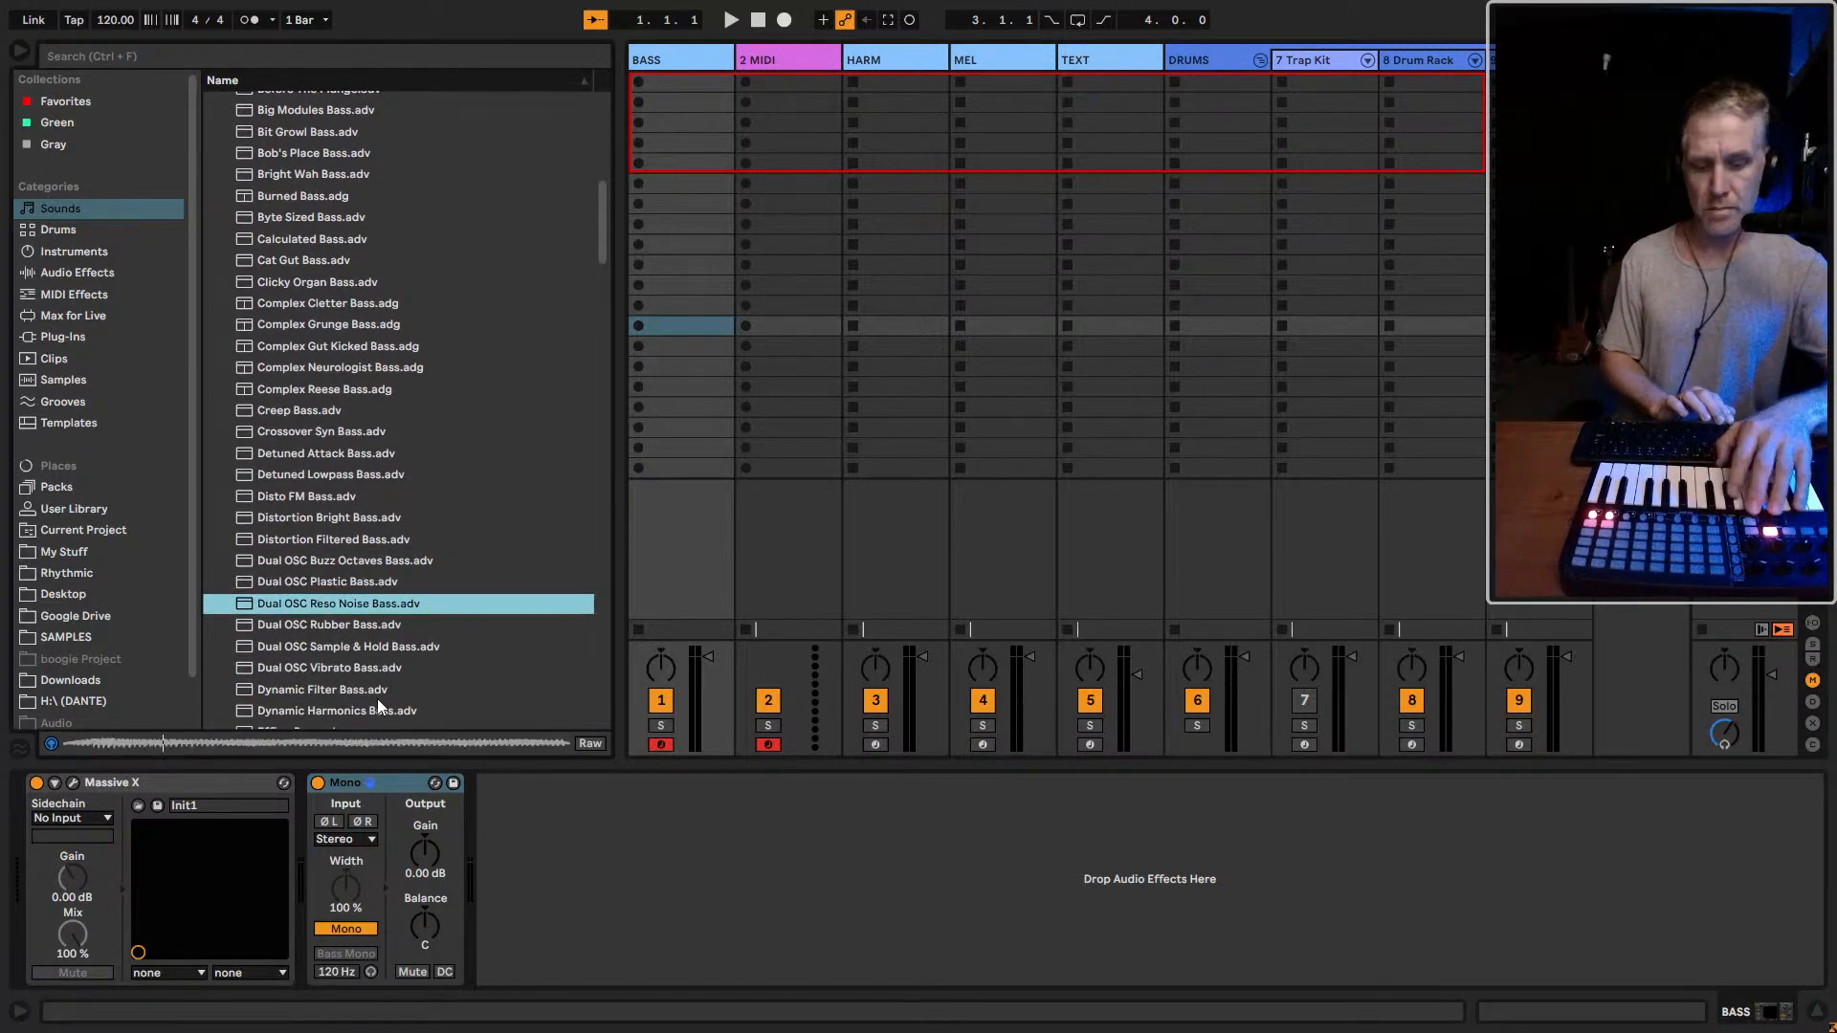
{"action": "key", "text": "Down"}
{"action": "key", "text": "Down"}
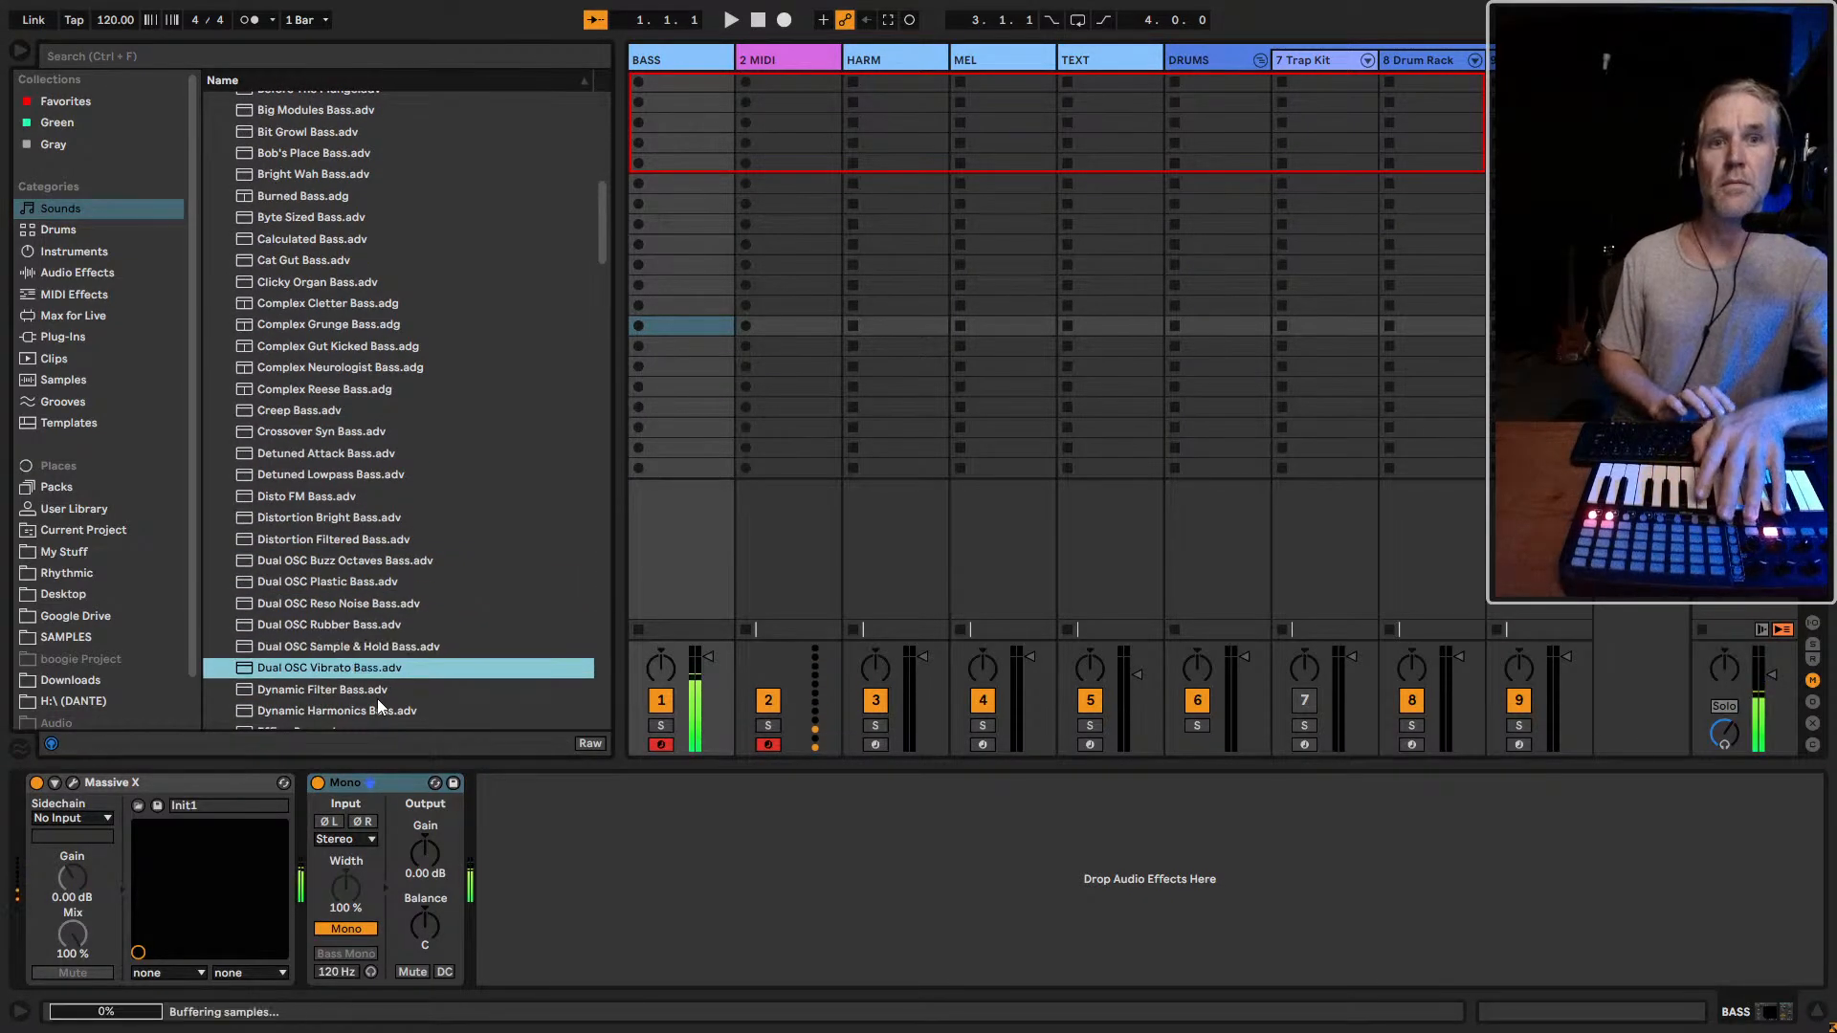
{"action": "key", "text": "Down"}
{"action": "key", "text": "Down"}
{"action": "key", "text": "Down"}
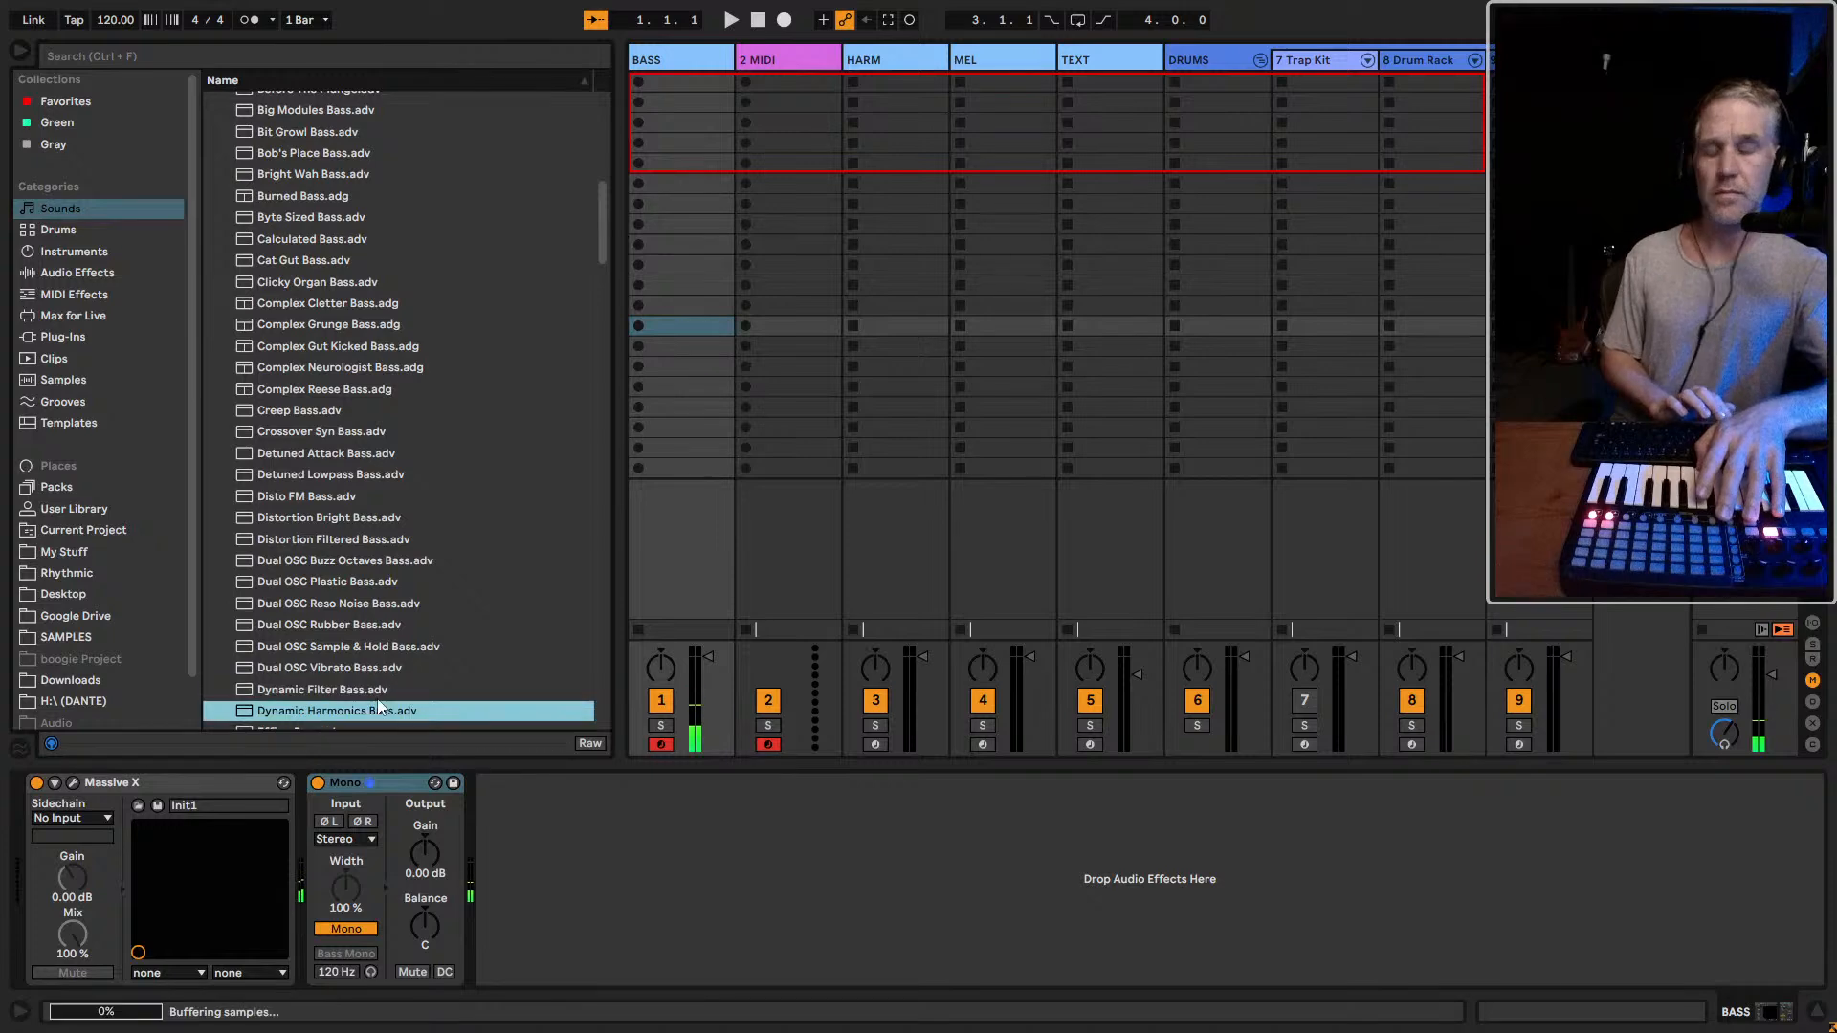
{"action": "key", "text": "Down"}
{"action": "key", "text": "Down"}
{"action": "key", "text": "Down"}
{"action": "key", "text": "Down"}
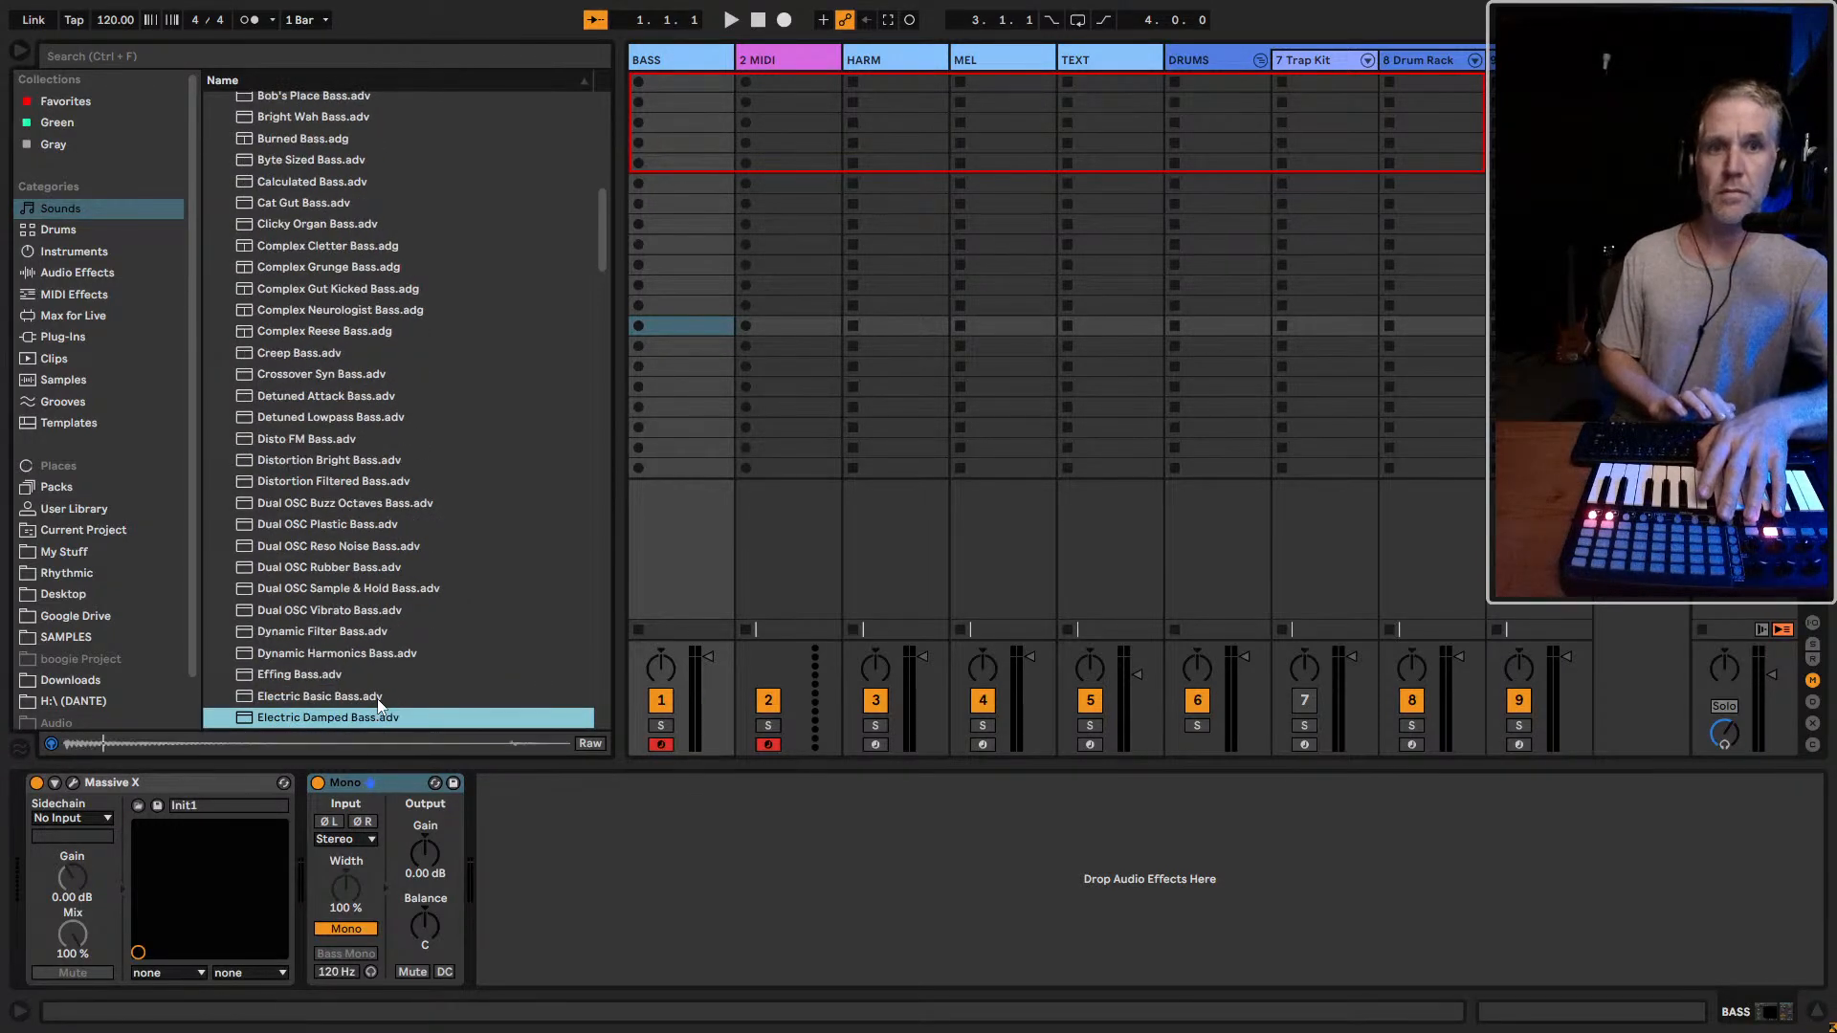
{"action": "key", "text": "Down"}
{"action": "key", "text": "Down"}
{"action": "key", "text": "Down"}
{"action": "key", "text": "Down"}
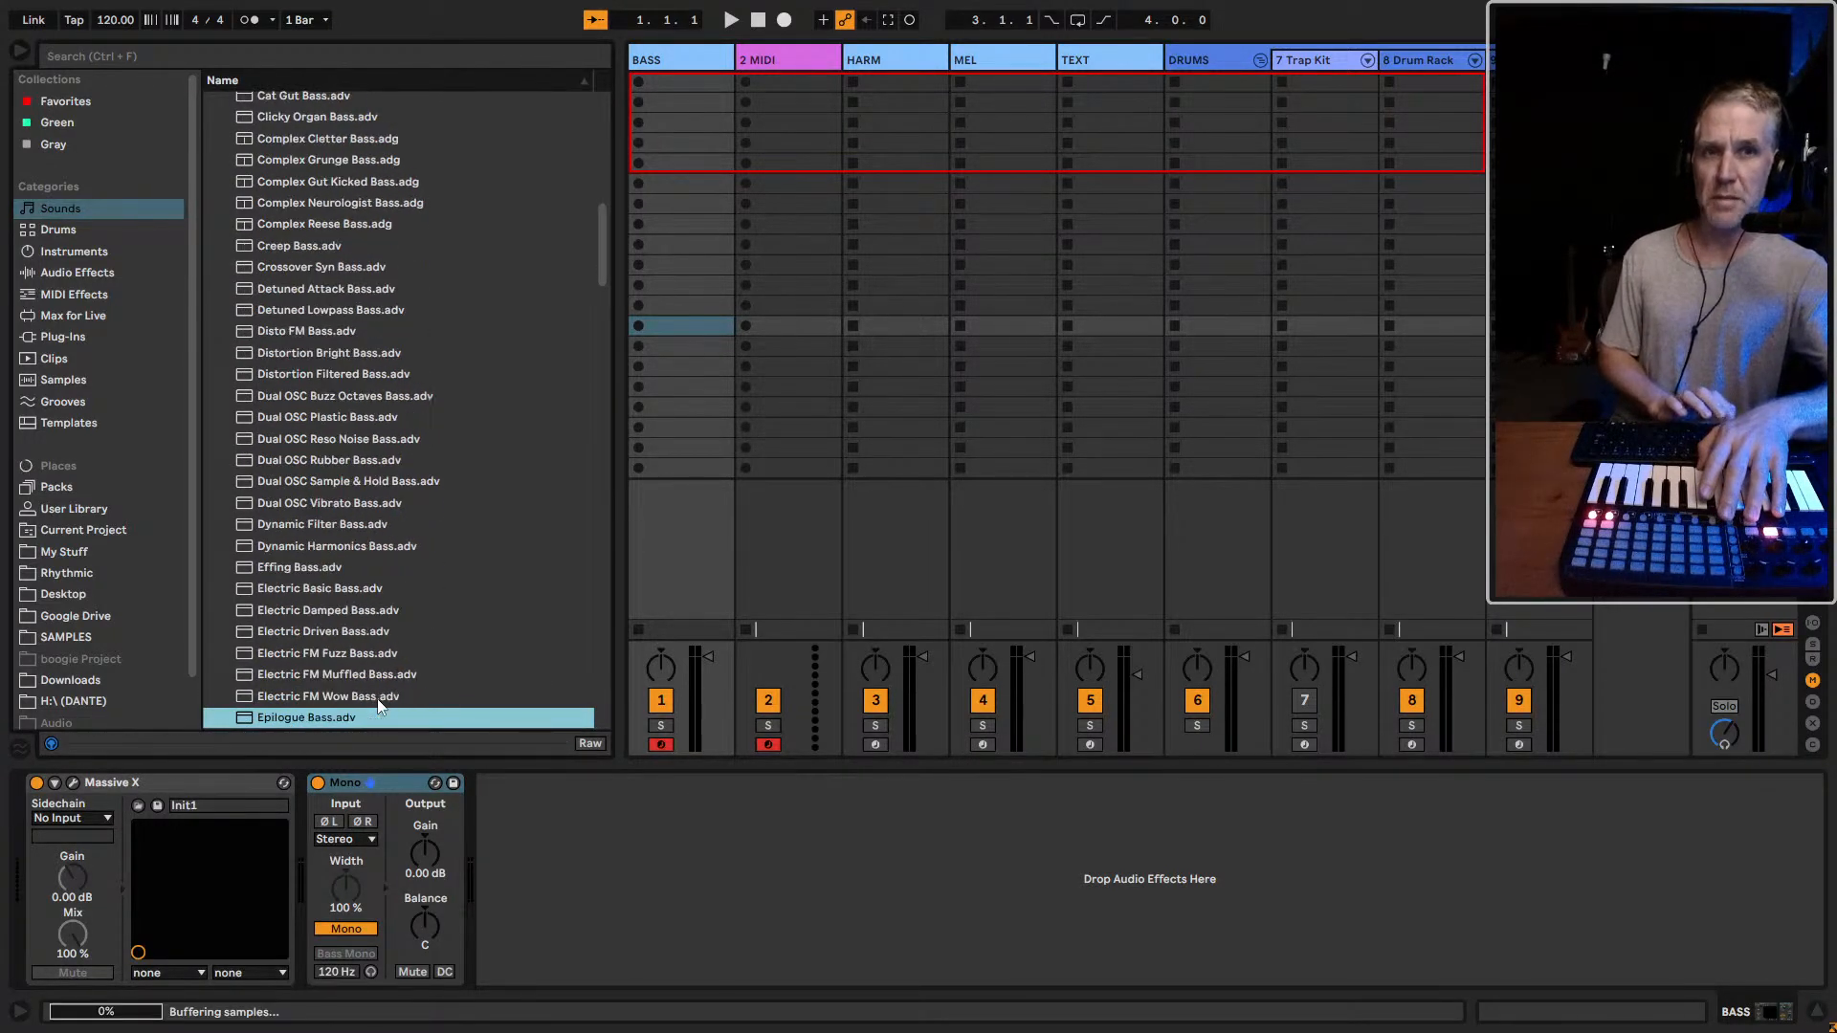
{"action": "key", "text": "Down"}
{"action": "key", "text": "Down"}
{"action": "key", "text": "Down"}
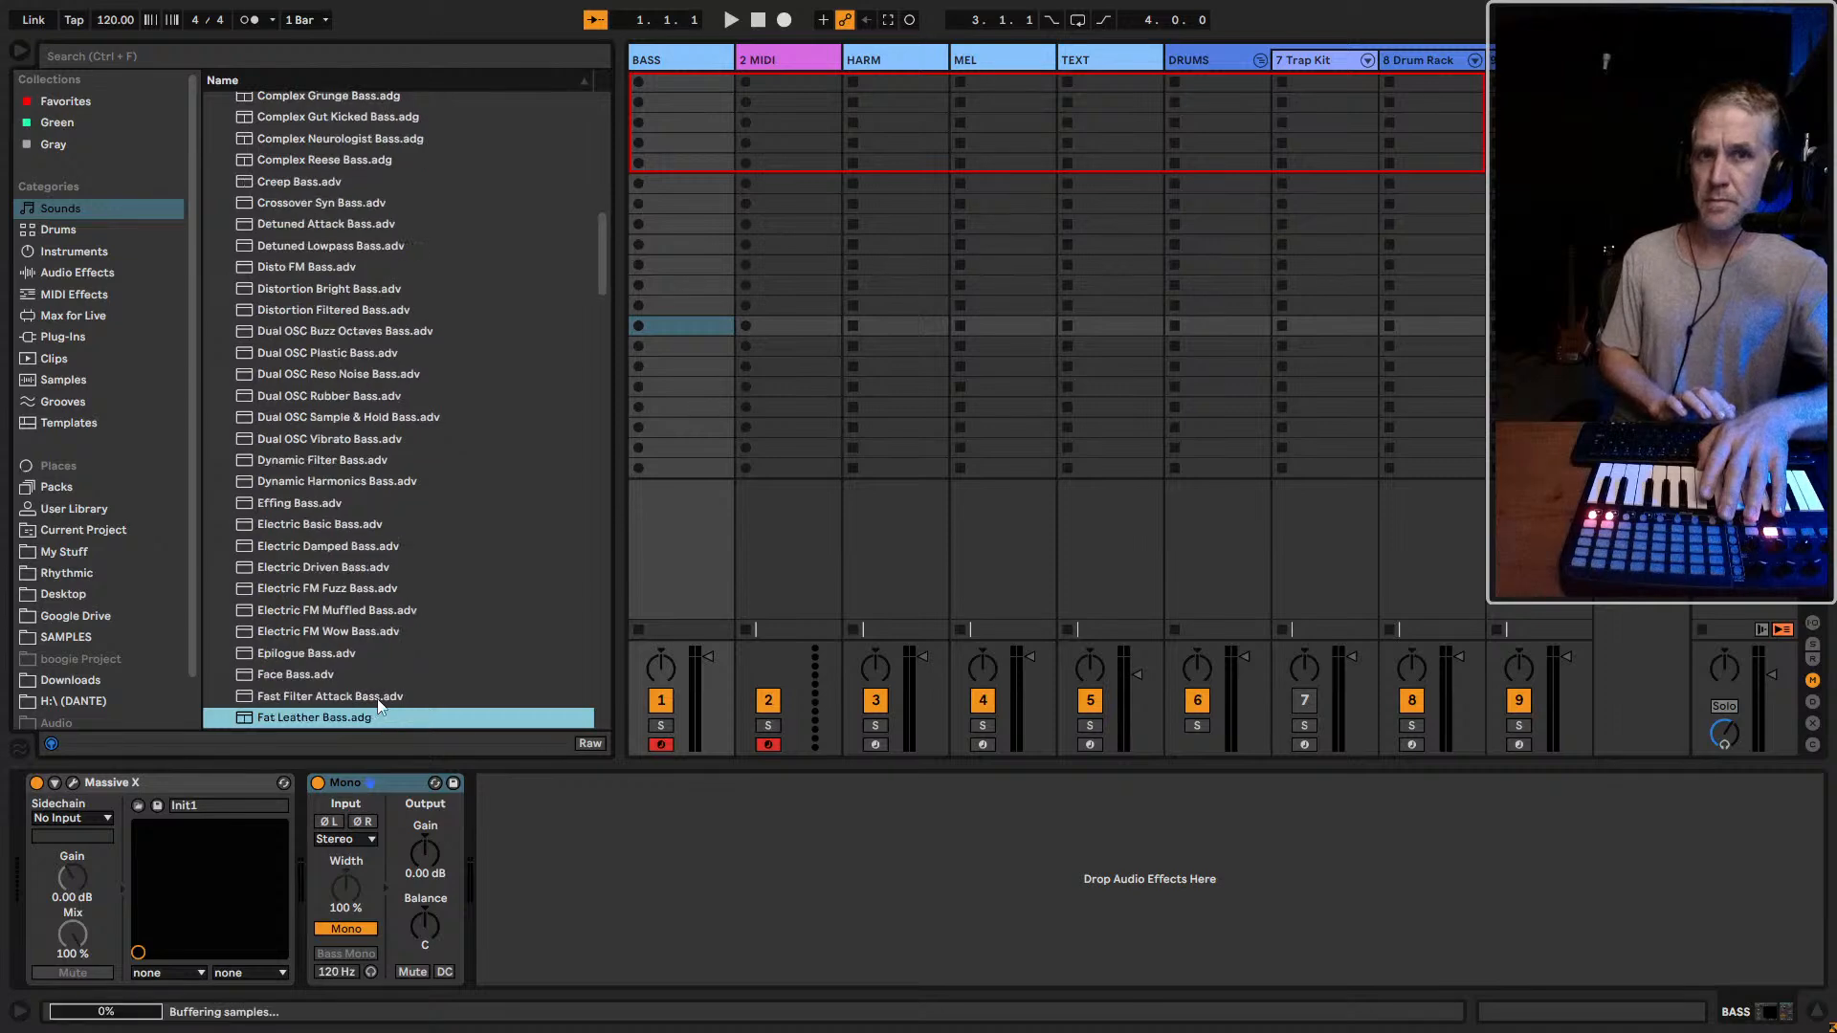
{"action": "key", "text": "Down"}
{"action": "key", "text": "Down"}
{"action": "key", "text": "Down"}
{"action": "key", "text": "Down"}
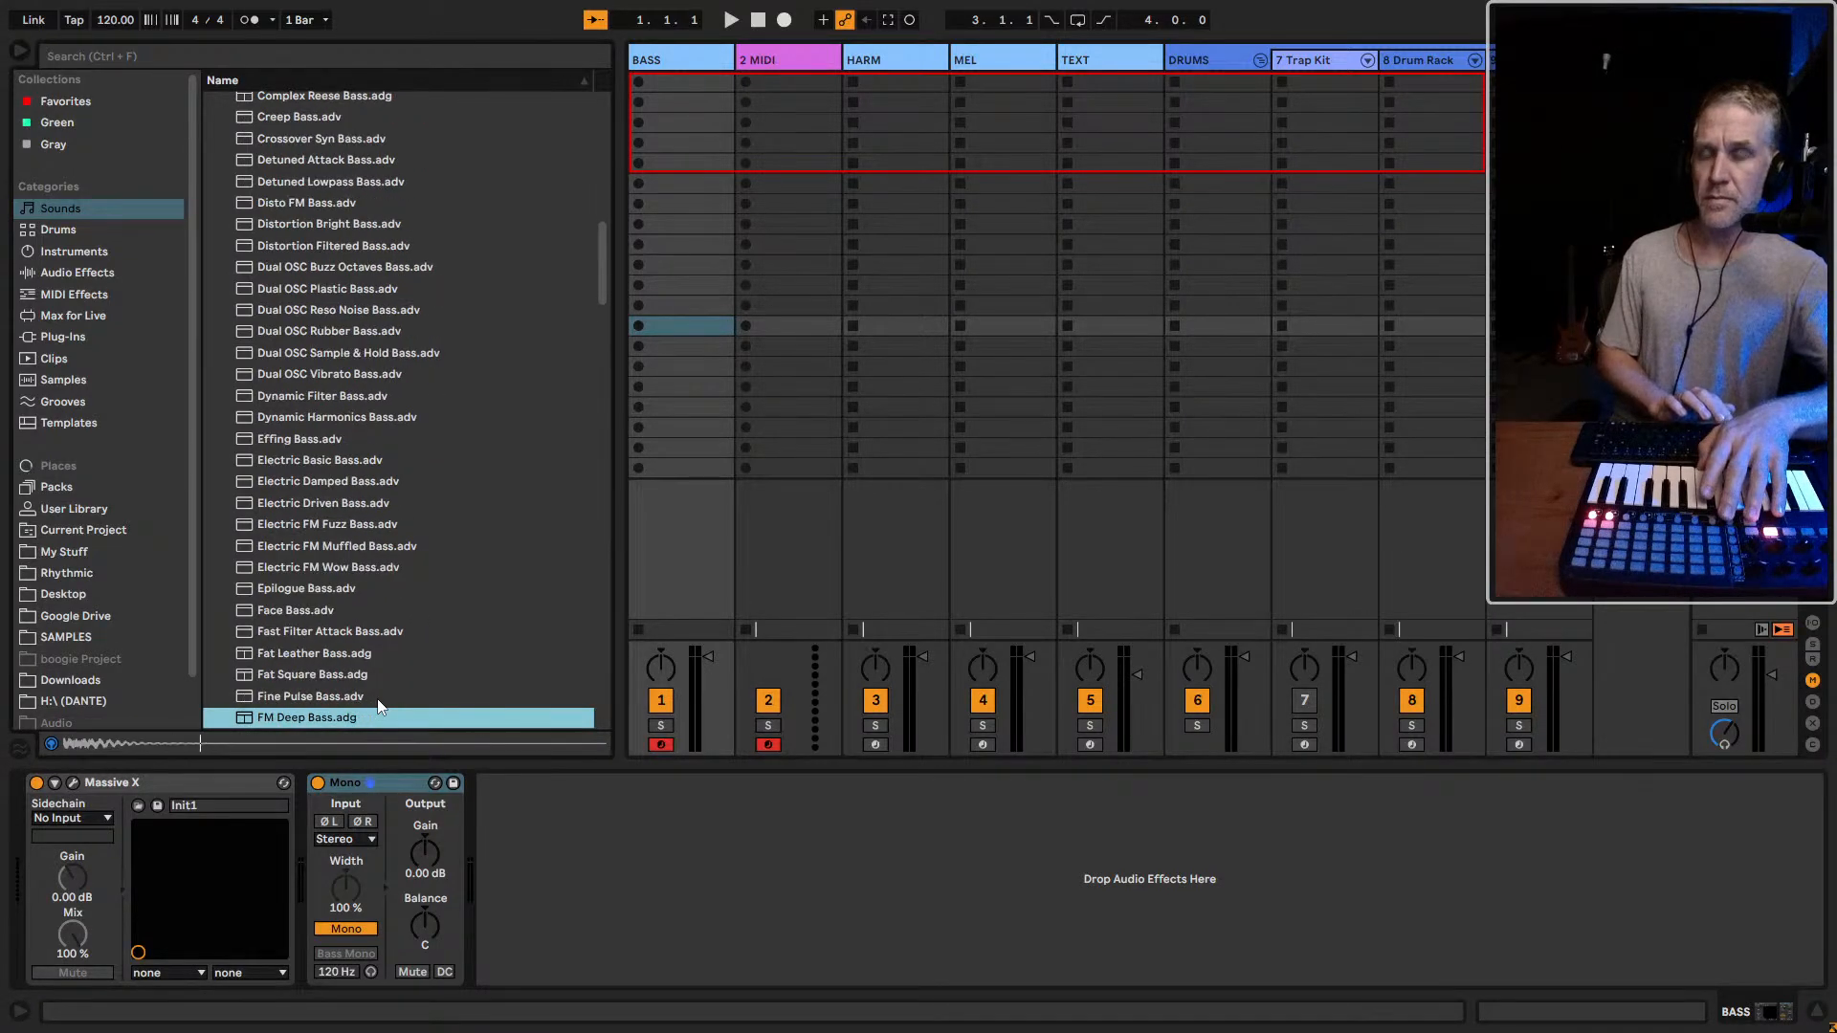
{"action": "key", "text": "Down"}
{"action": "key", "text": "Down"}
{"action": "key", "text": "Down"}
{"action": "key", "text": "Down"}
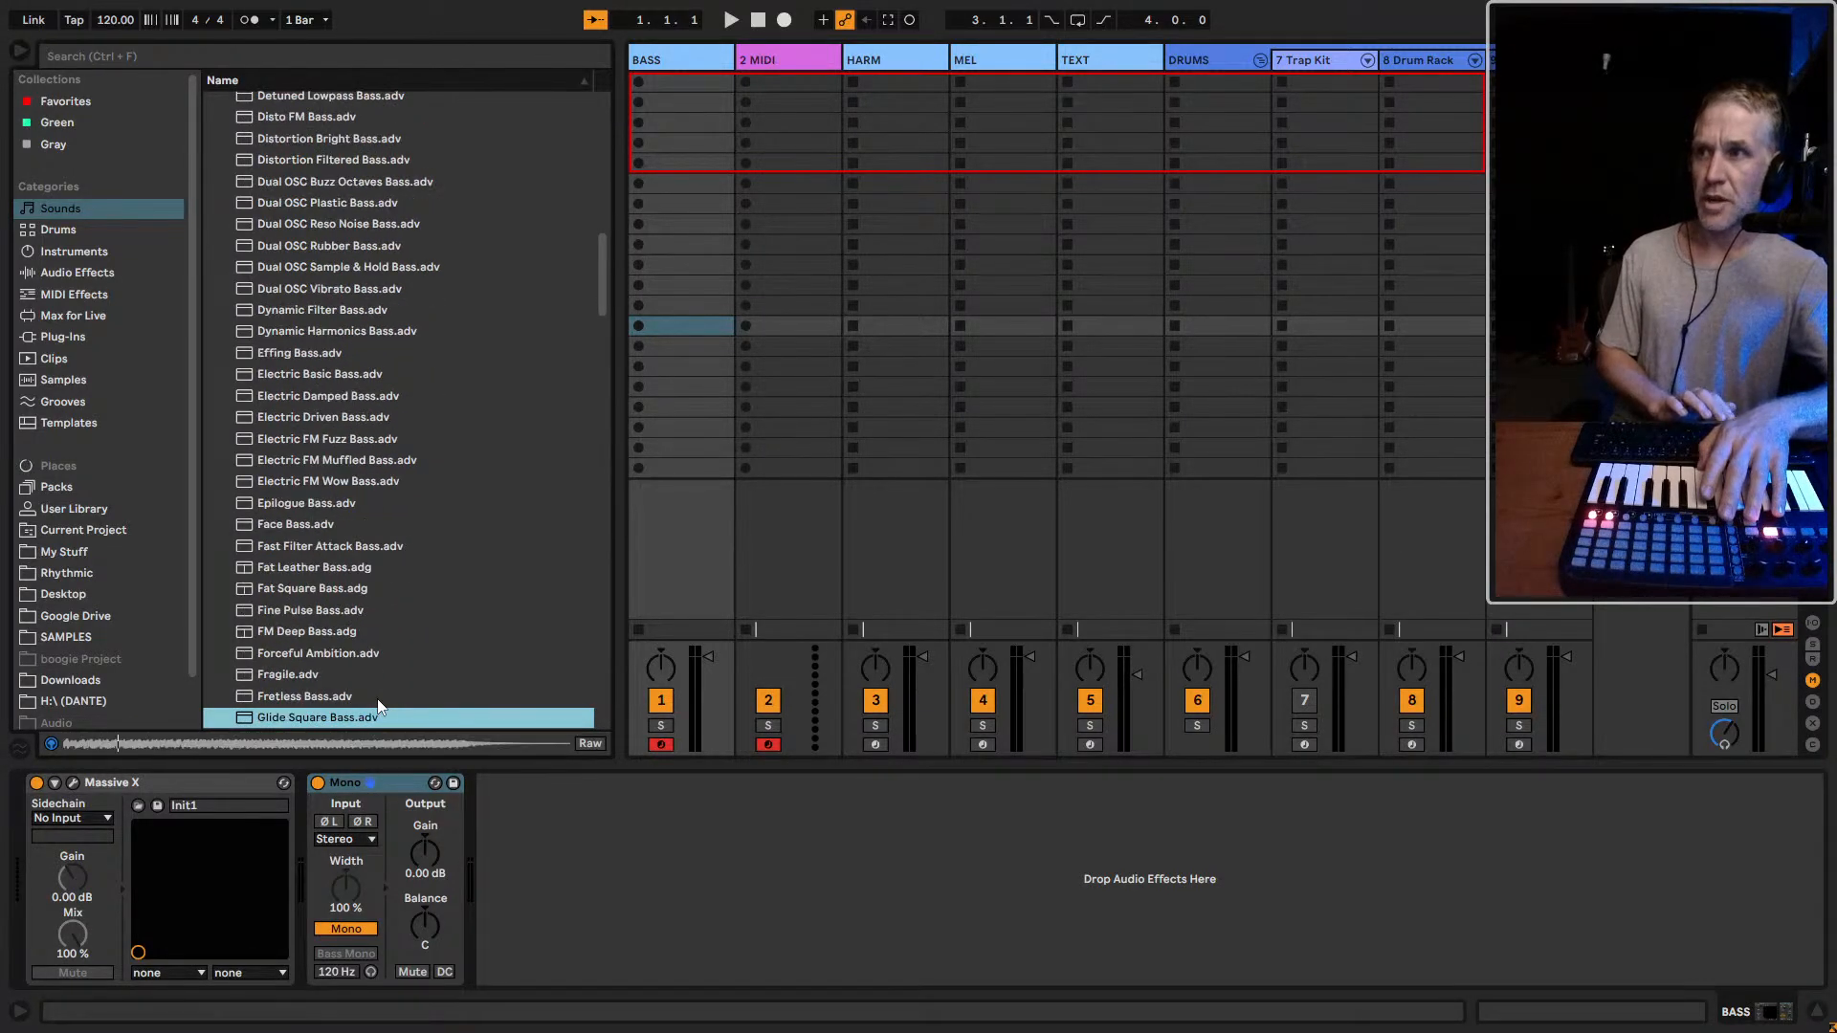
{"action": "key", "text": "Down"}
{"action": "key", "text": "Down"}
{"action": "key", "text": "Down"}
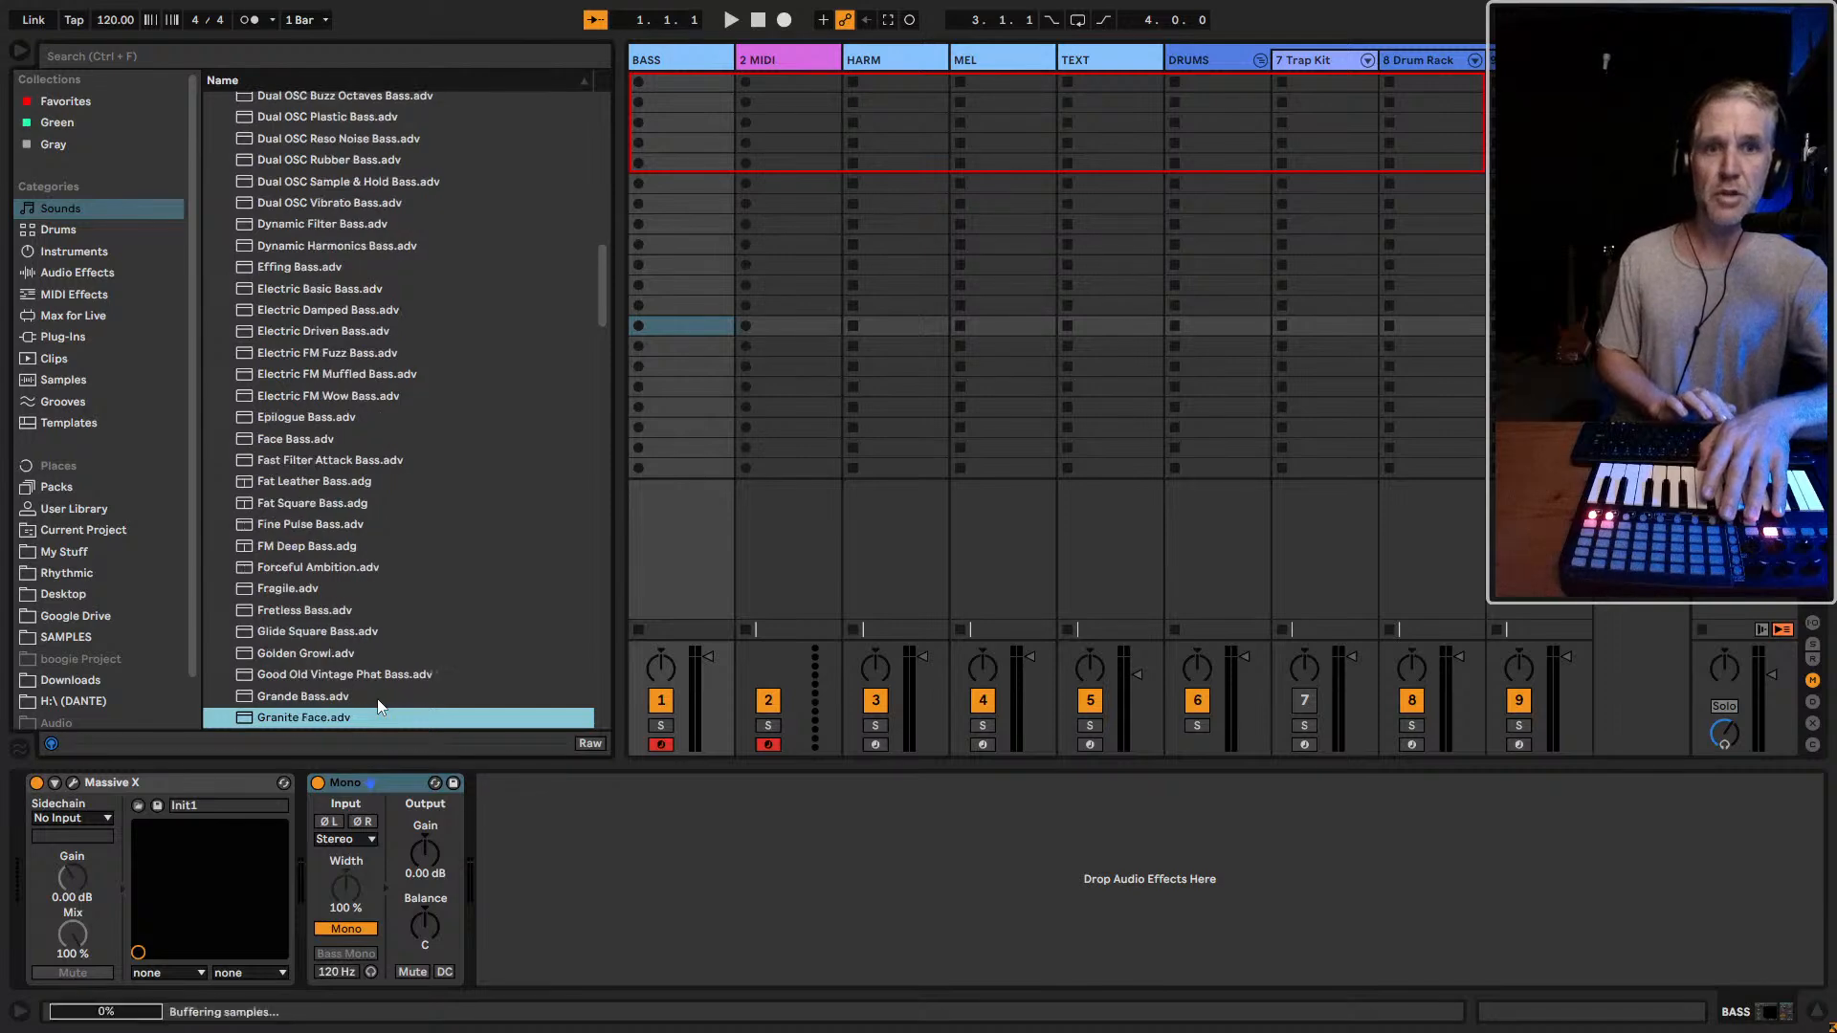
{"action": "key", "text": "Down"}
{"action": "key", "text": "Down"}
{"action": "key", "text": "Down"}
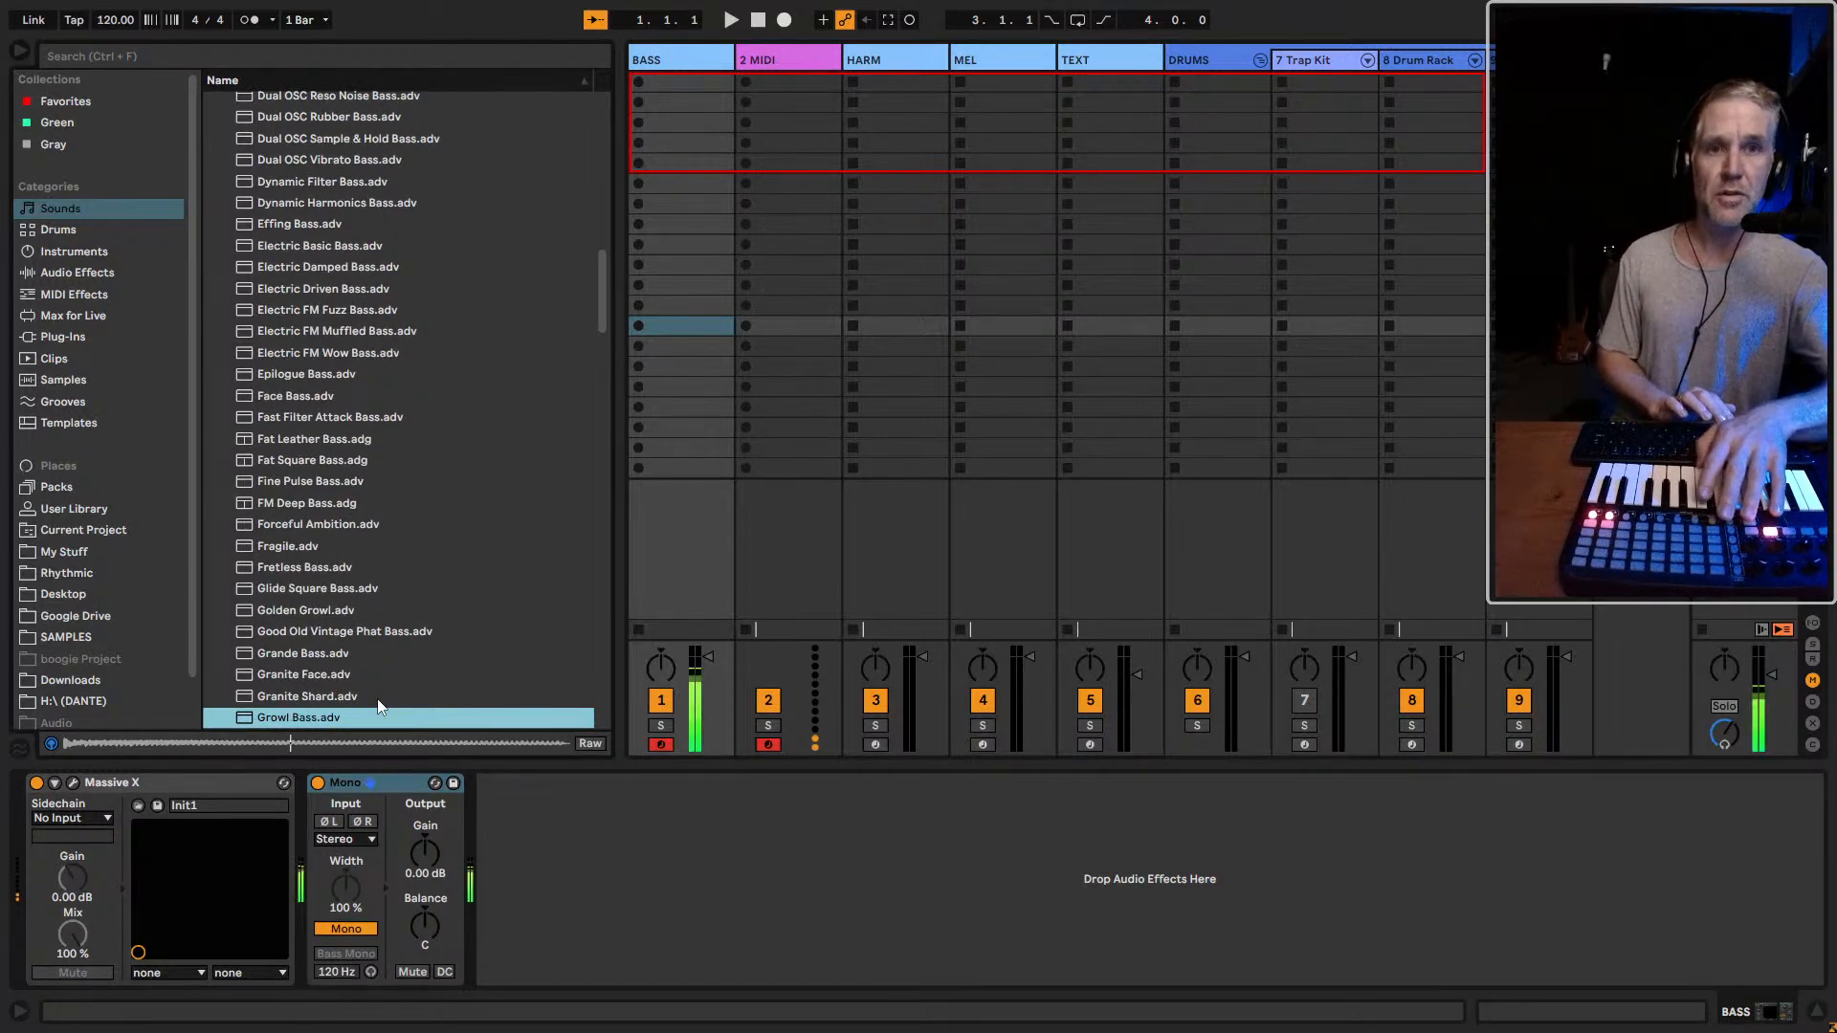
{"action": "key", "text": "Down"}
{"action": "key", "text": "Down"}
{"action": "key", "text": "Down"}
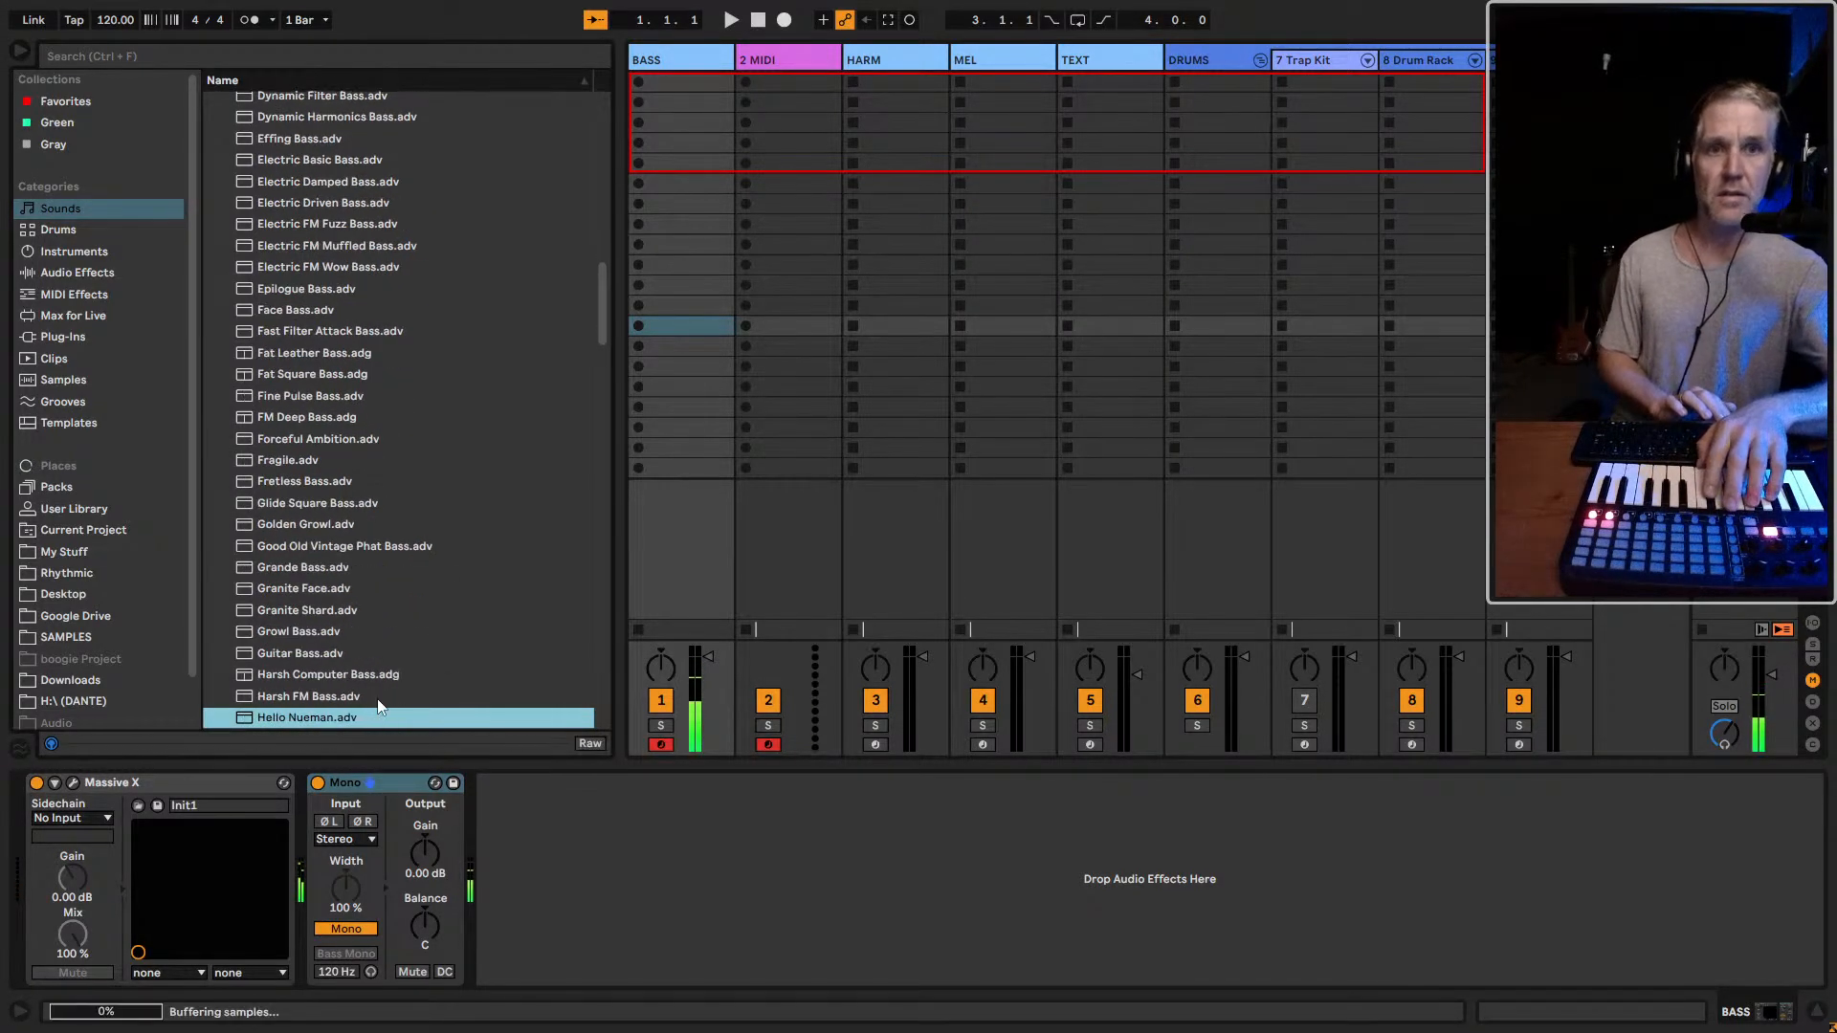
{"action": "key", "text": "Up"}
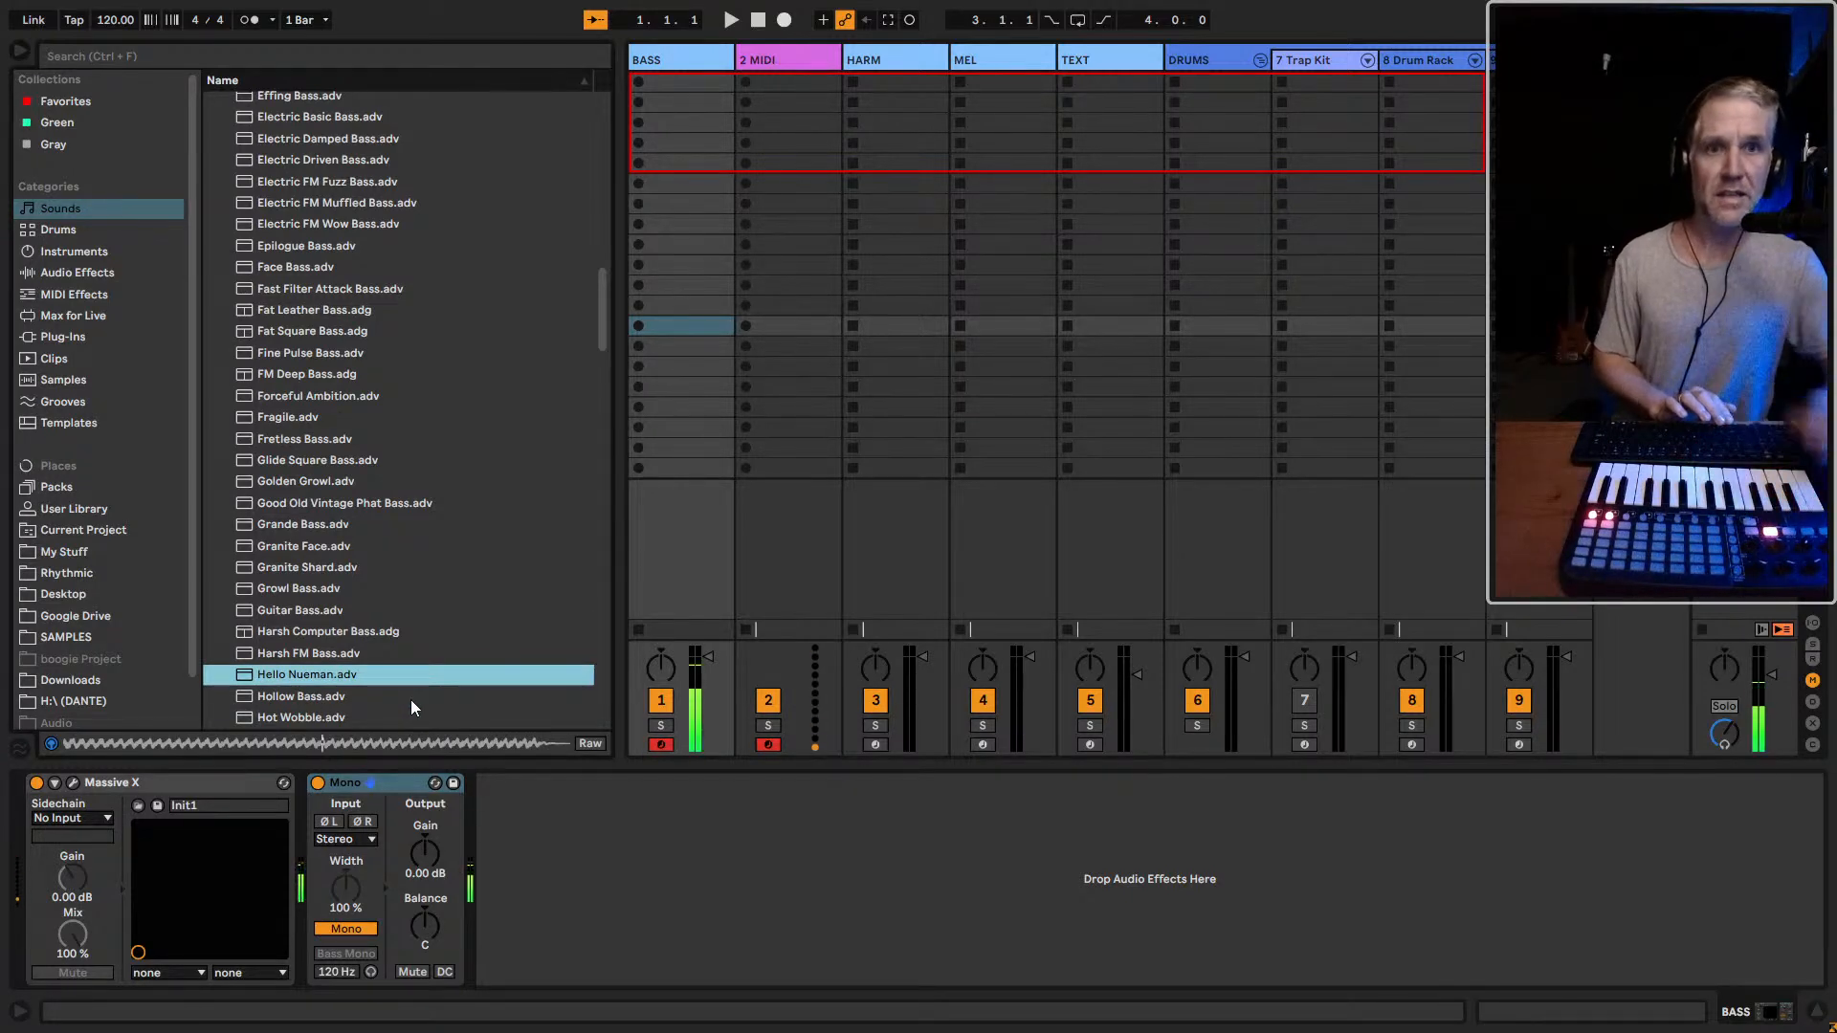
Load Hello Nueman onto the second track, setting both filter resonances to 0% and the second filter's frequency to 38.7 Hz
{"action": "left_click", "coordinate": [774, 61]}
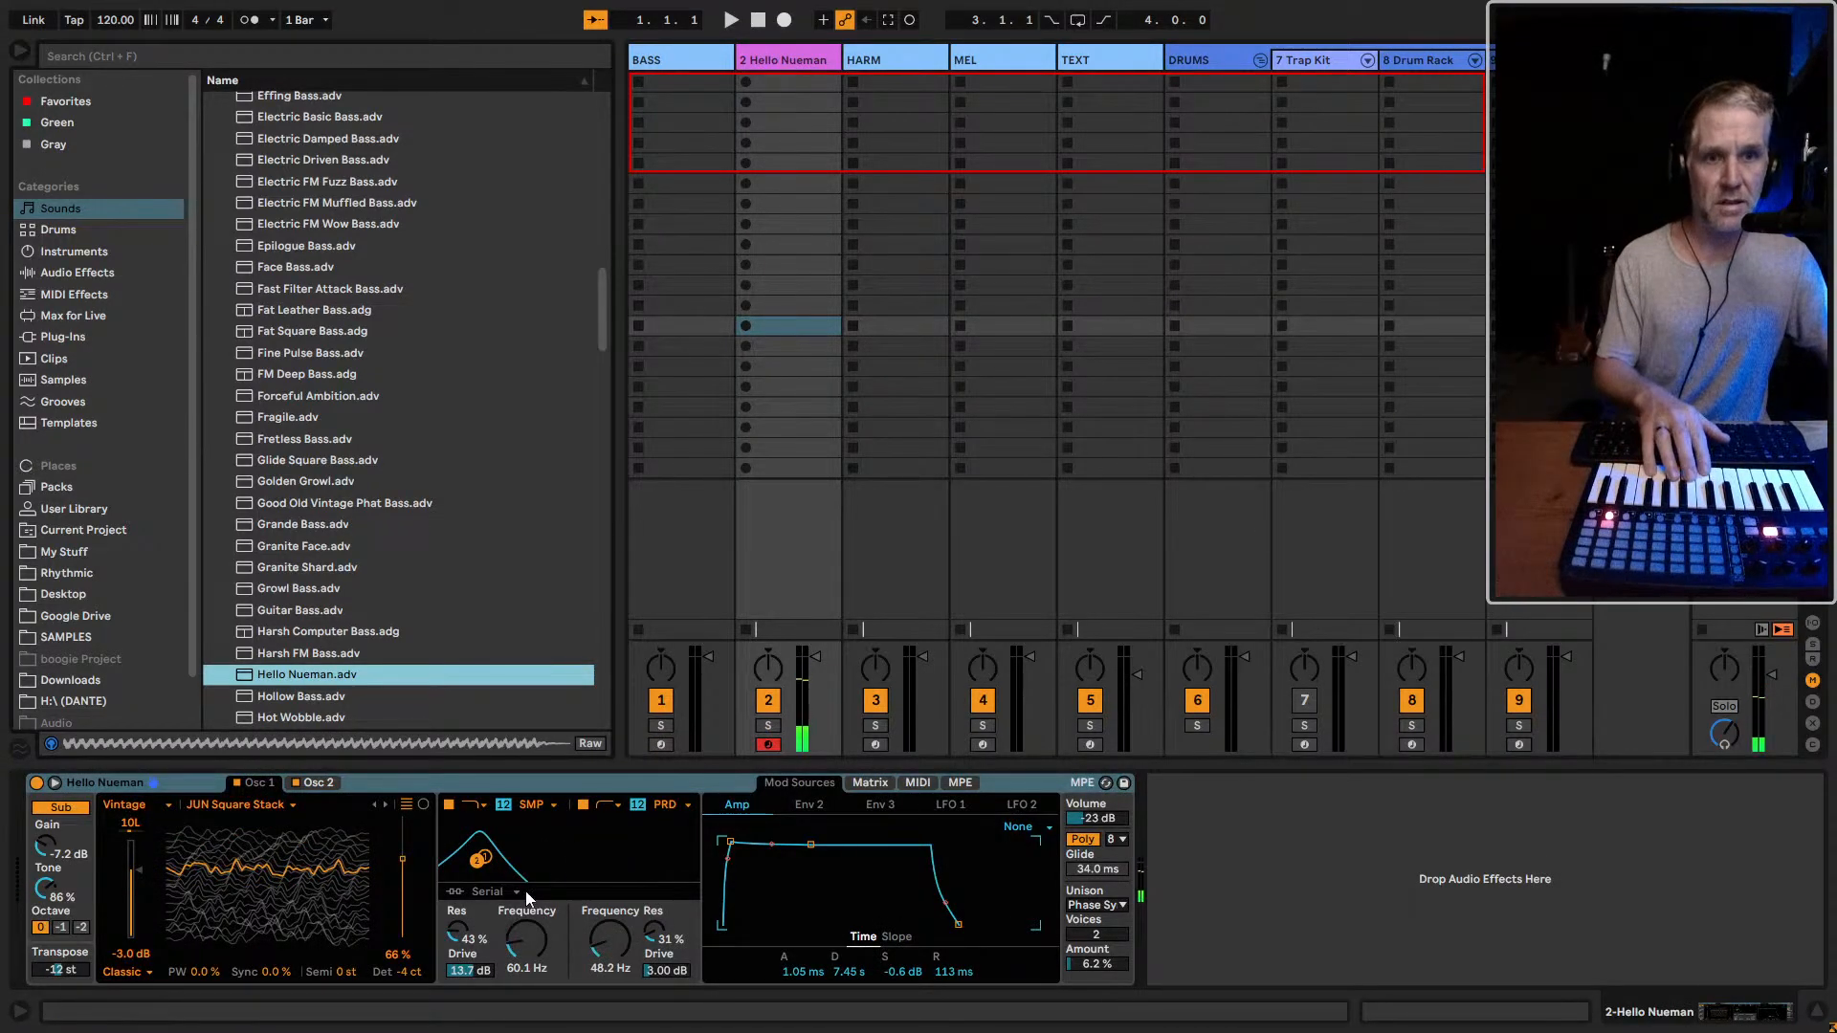
{"action": "double_click", "coordinate": [457, 932]}
{"action": "double_click", "coordinate": [648, 931]}
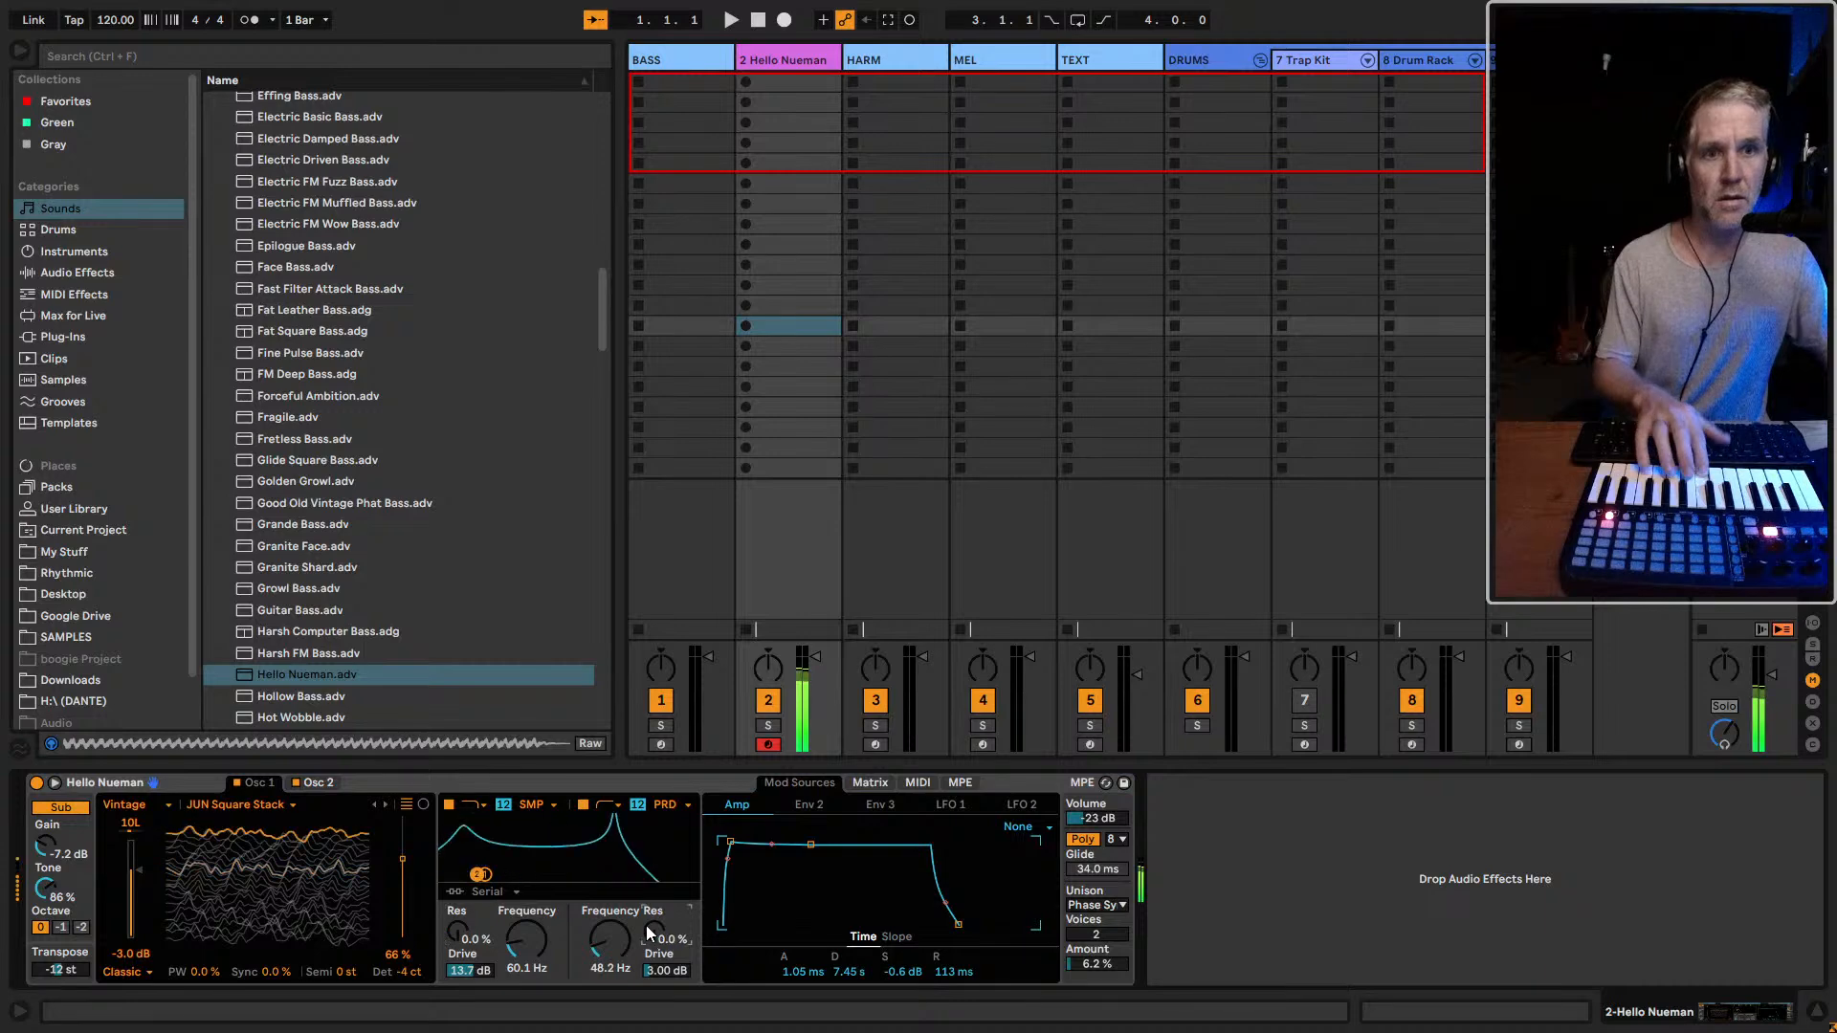
{"action": "mouse_move", "coordinate": [610, 941]}
{"action": "left_mouse_down"}
{"action": "mouse_move", "coordinate": [610, 962]}
{"action": "mouse_move", "coordinate": [611, 945]}
{"action": "left_mouse_up"}
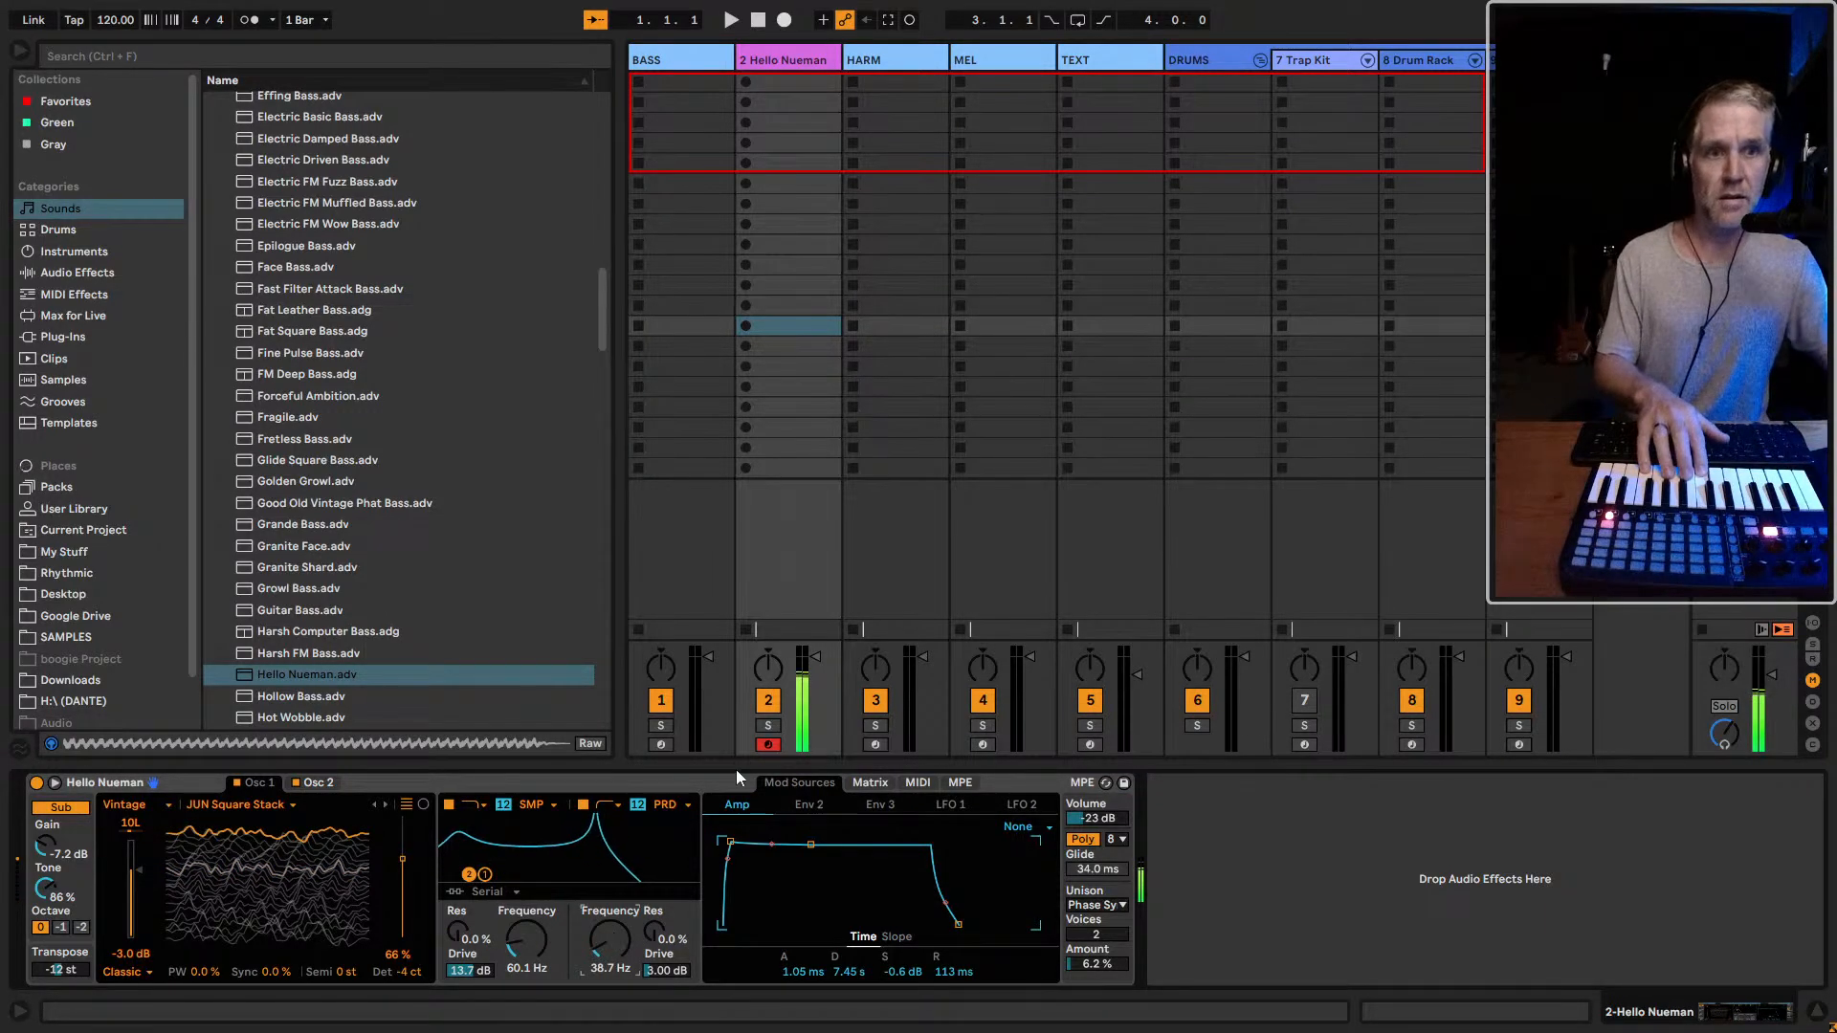
Compare Hello Nueman against the BASS track, and set its first filter's drive to 0.00 dB and second filter's frequency to 40.1 Hz
{"action": "left_click", "coordinate": [660, 745]}
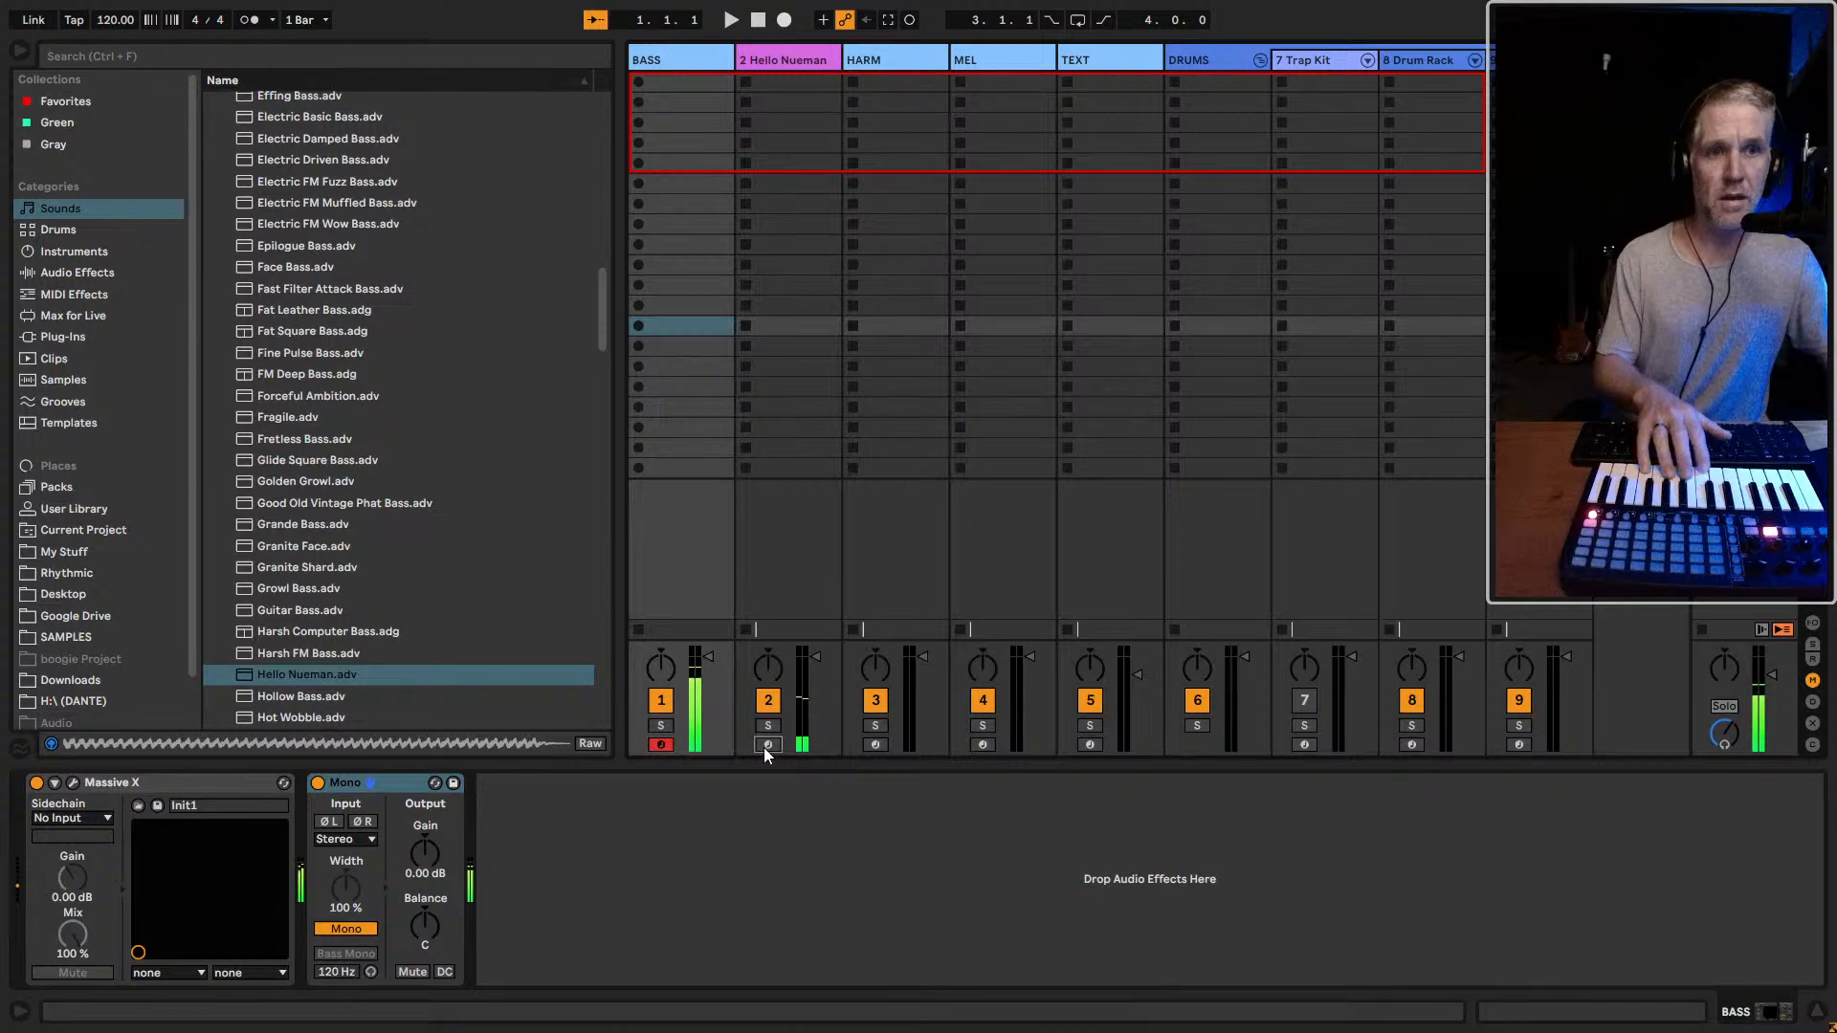
{"action": "left_click", "coordinate": [767, 744]}
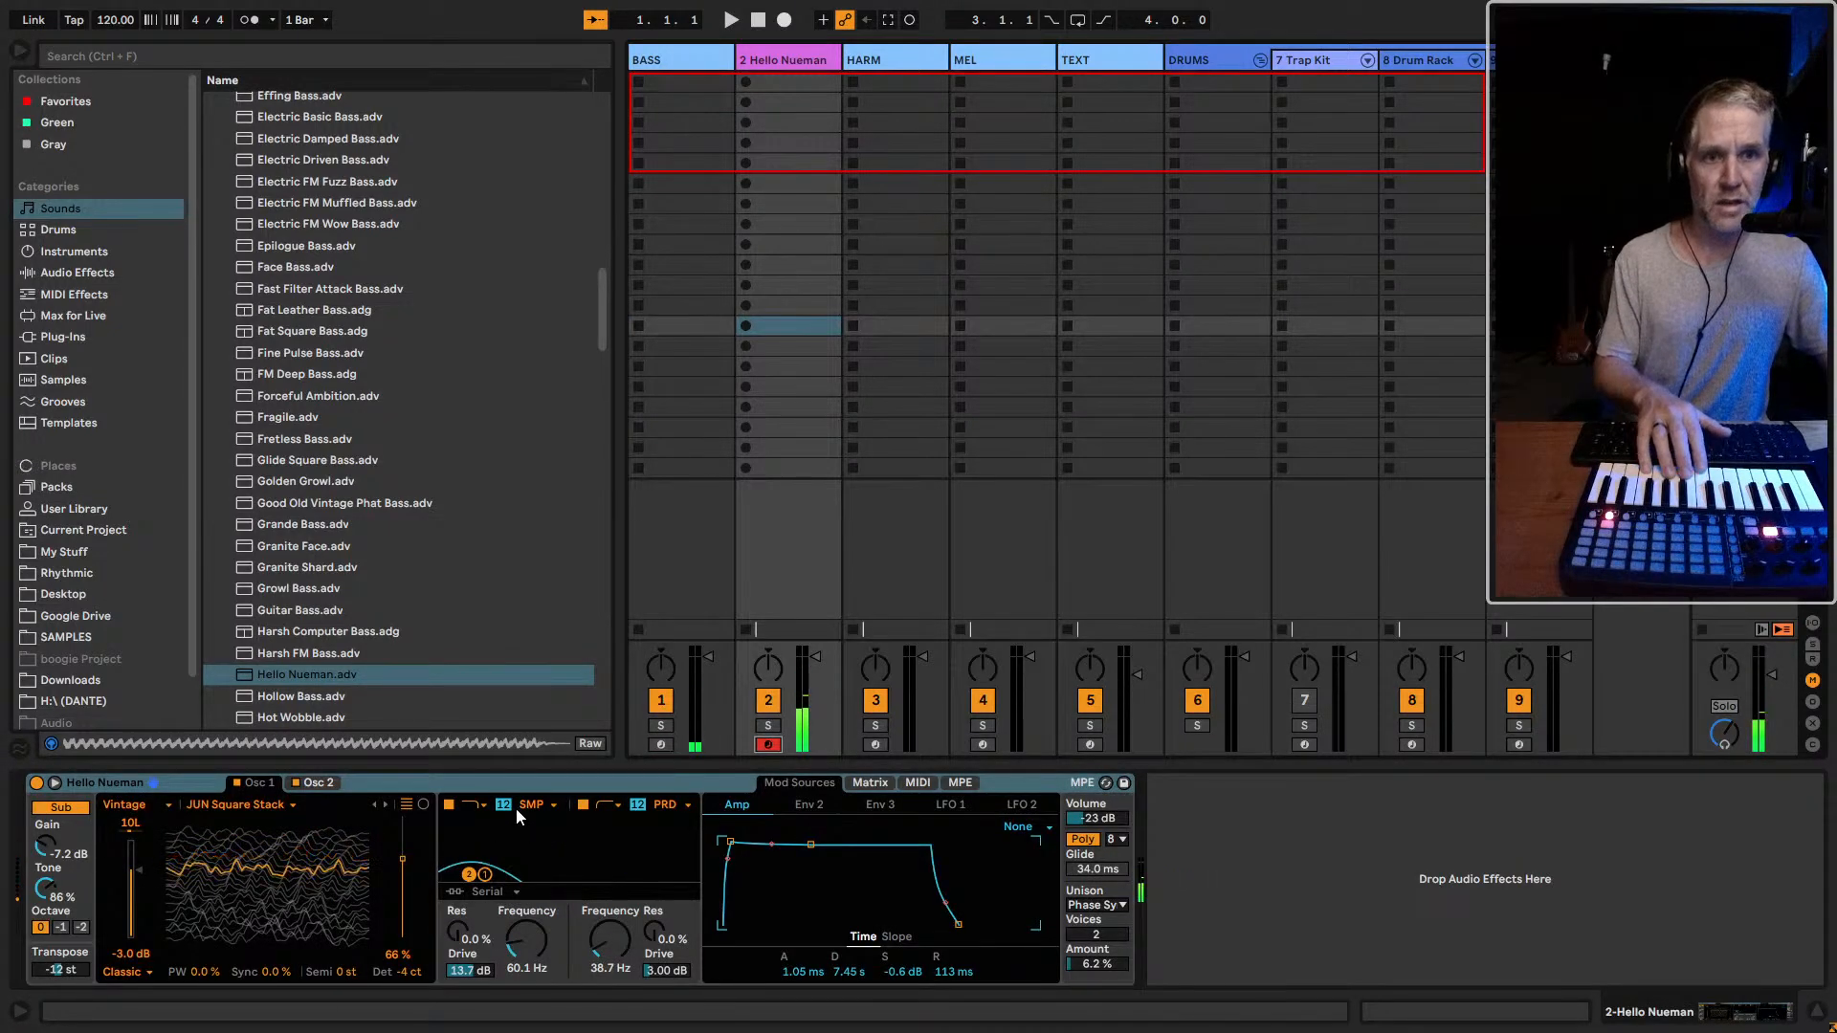
{"action": "mouse_move", "coordinate": [467, 968]}
{"action": "left_mouse_down"}
{"action": "mouse_move", "coordinate": [468, 1012]}
{"action": "mouse_move", "coordinate": [468, 972]}
{"action": "left_mouse_up"}
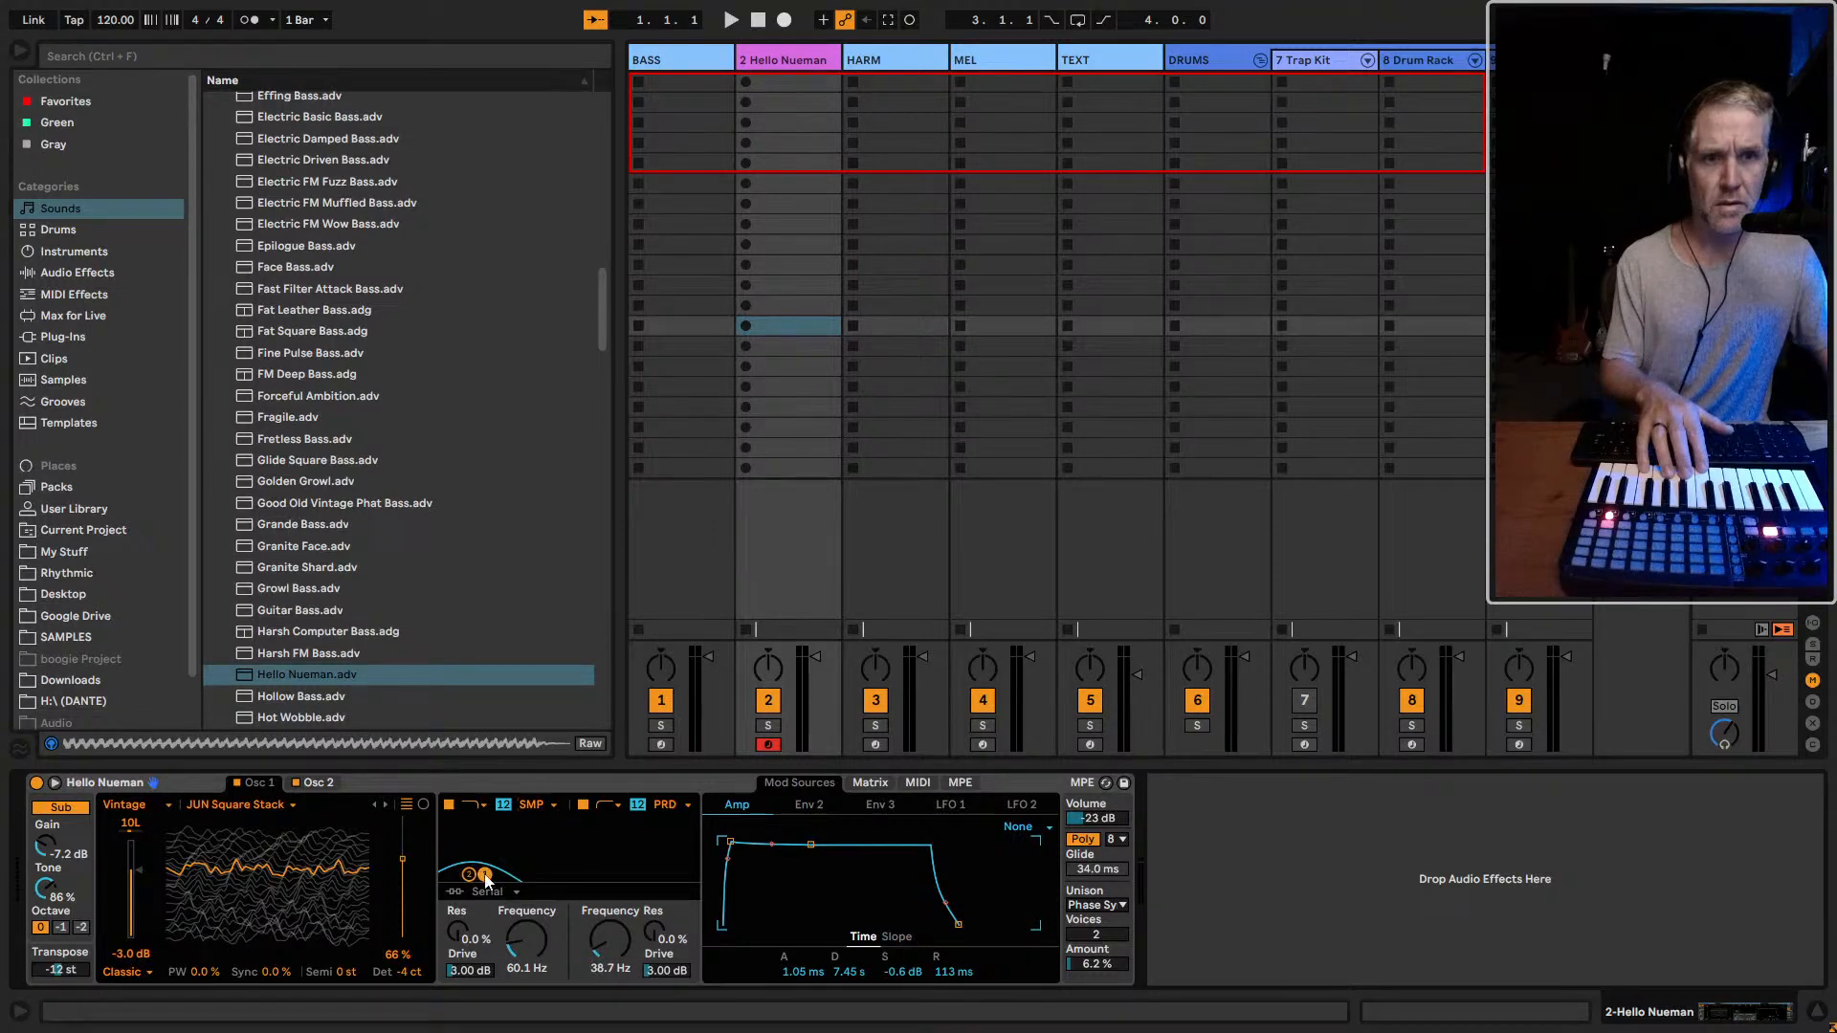
{"action": "left_click_drag", "start_coordinate": [483, 876], "coordinate": [486, 881]}
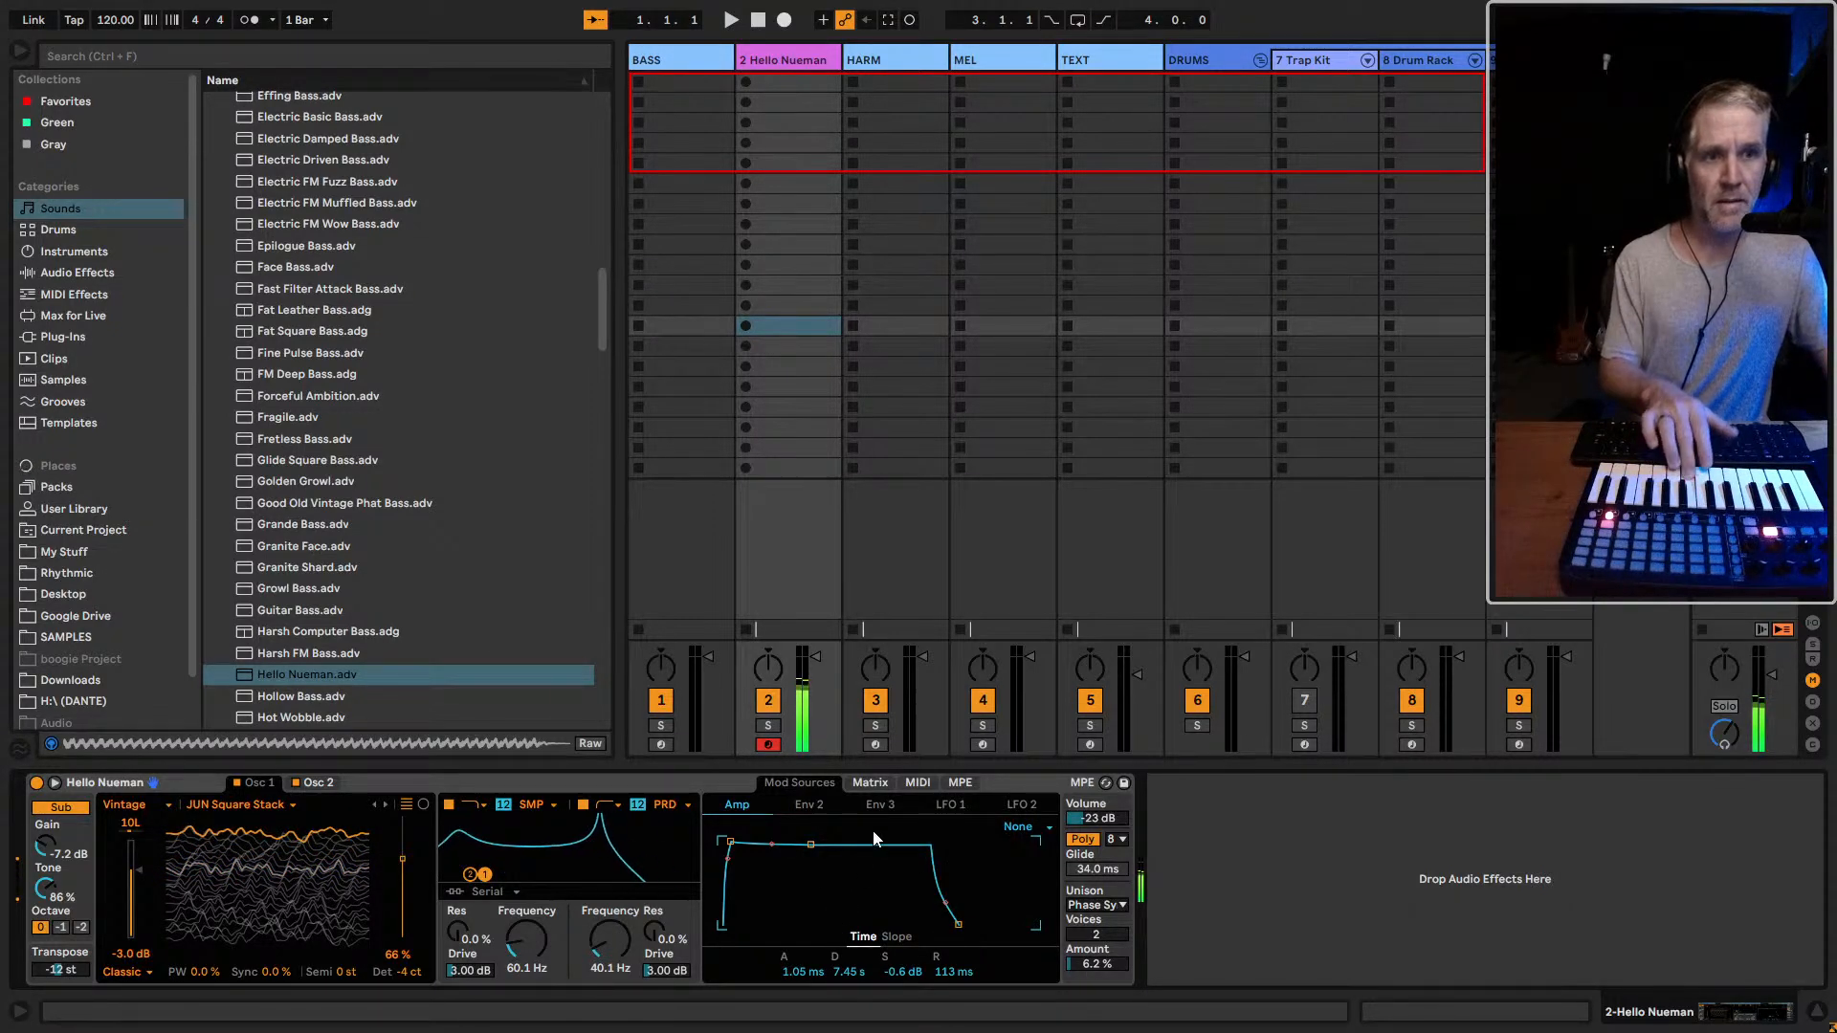
Compare the BASS and Hello Nueman sounds by alternating the armed track, and display Hello Nueman's modulation matrix
{"action": "left_click", "coordinate": [660, 745]}
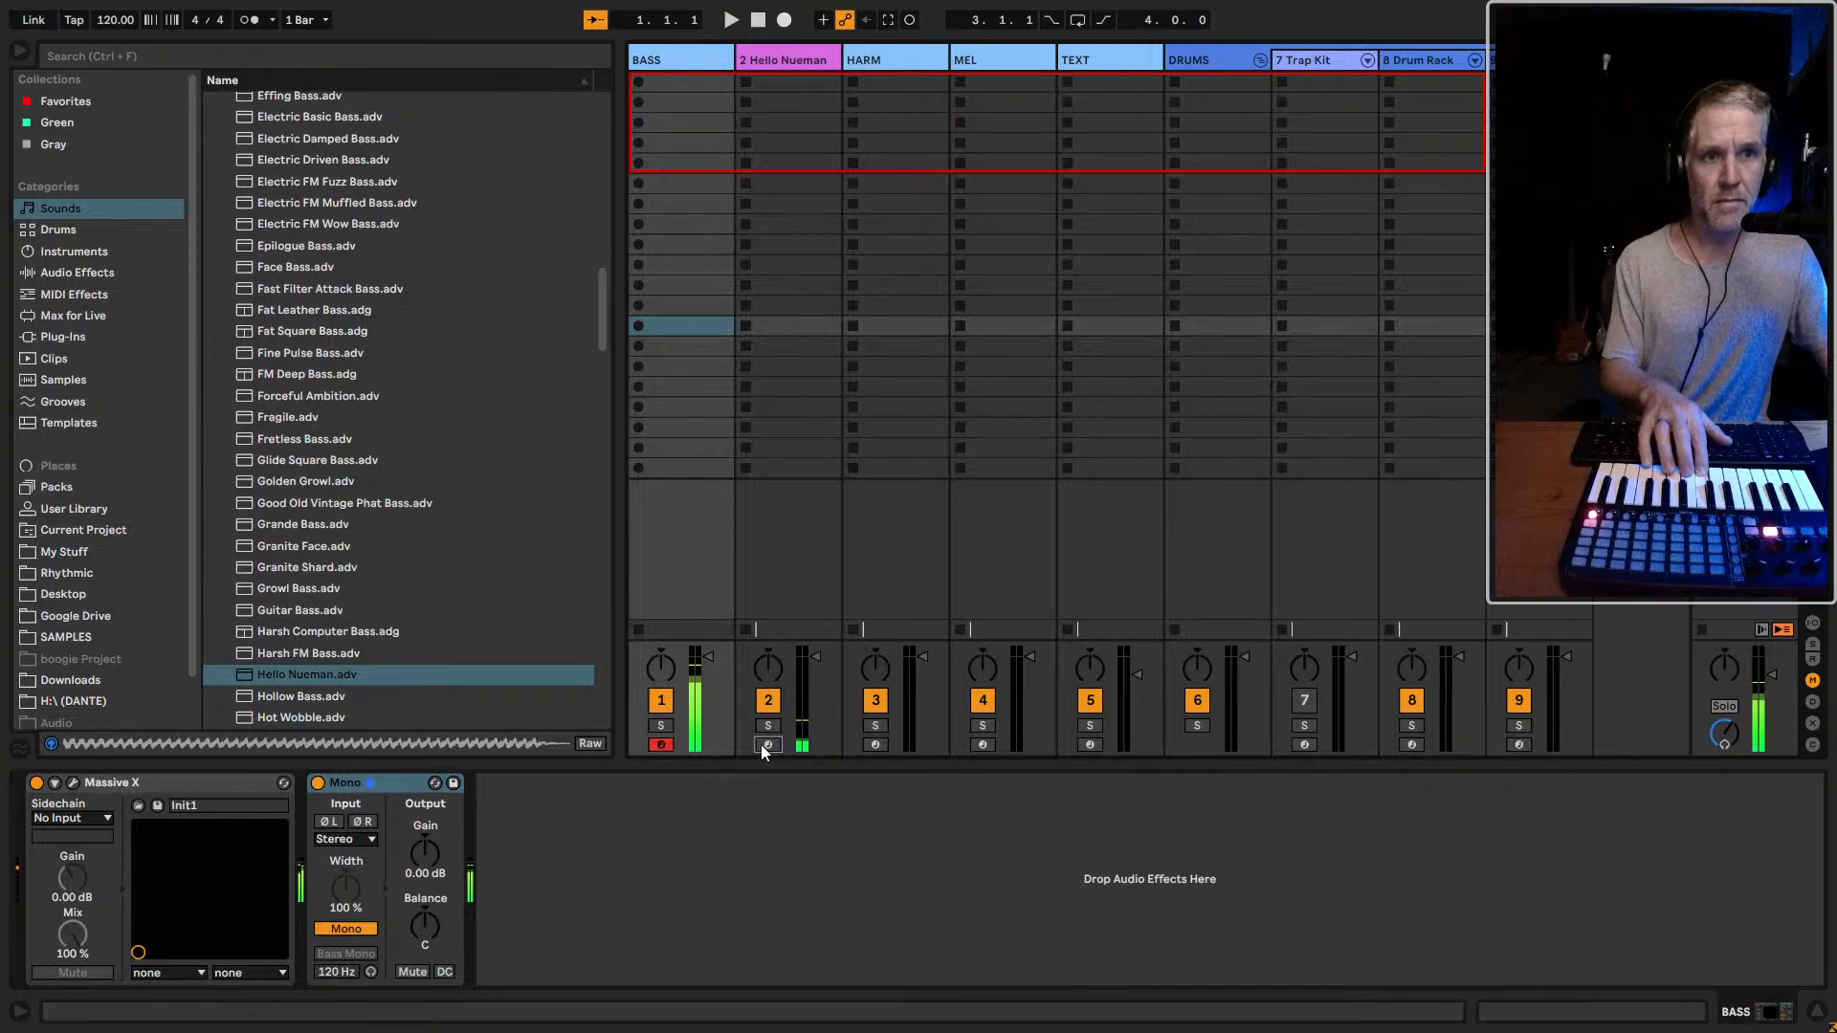
{"action": "left_click", "coordinate": [765, 745]}
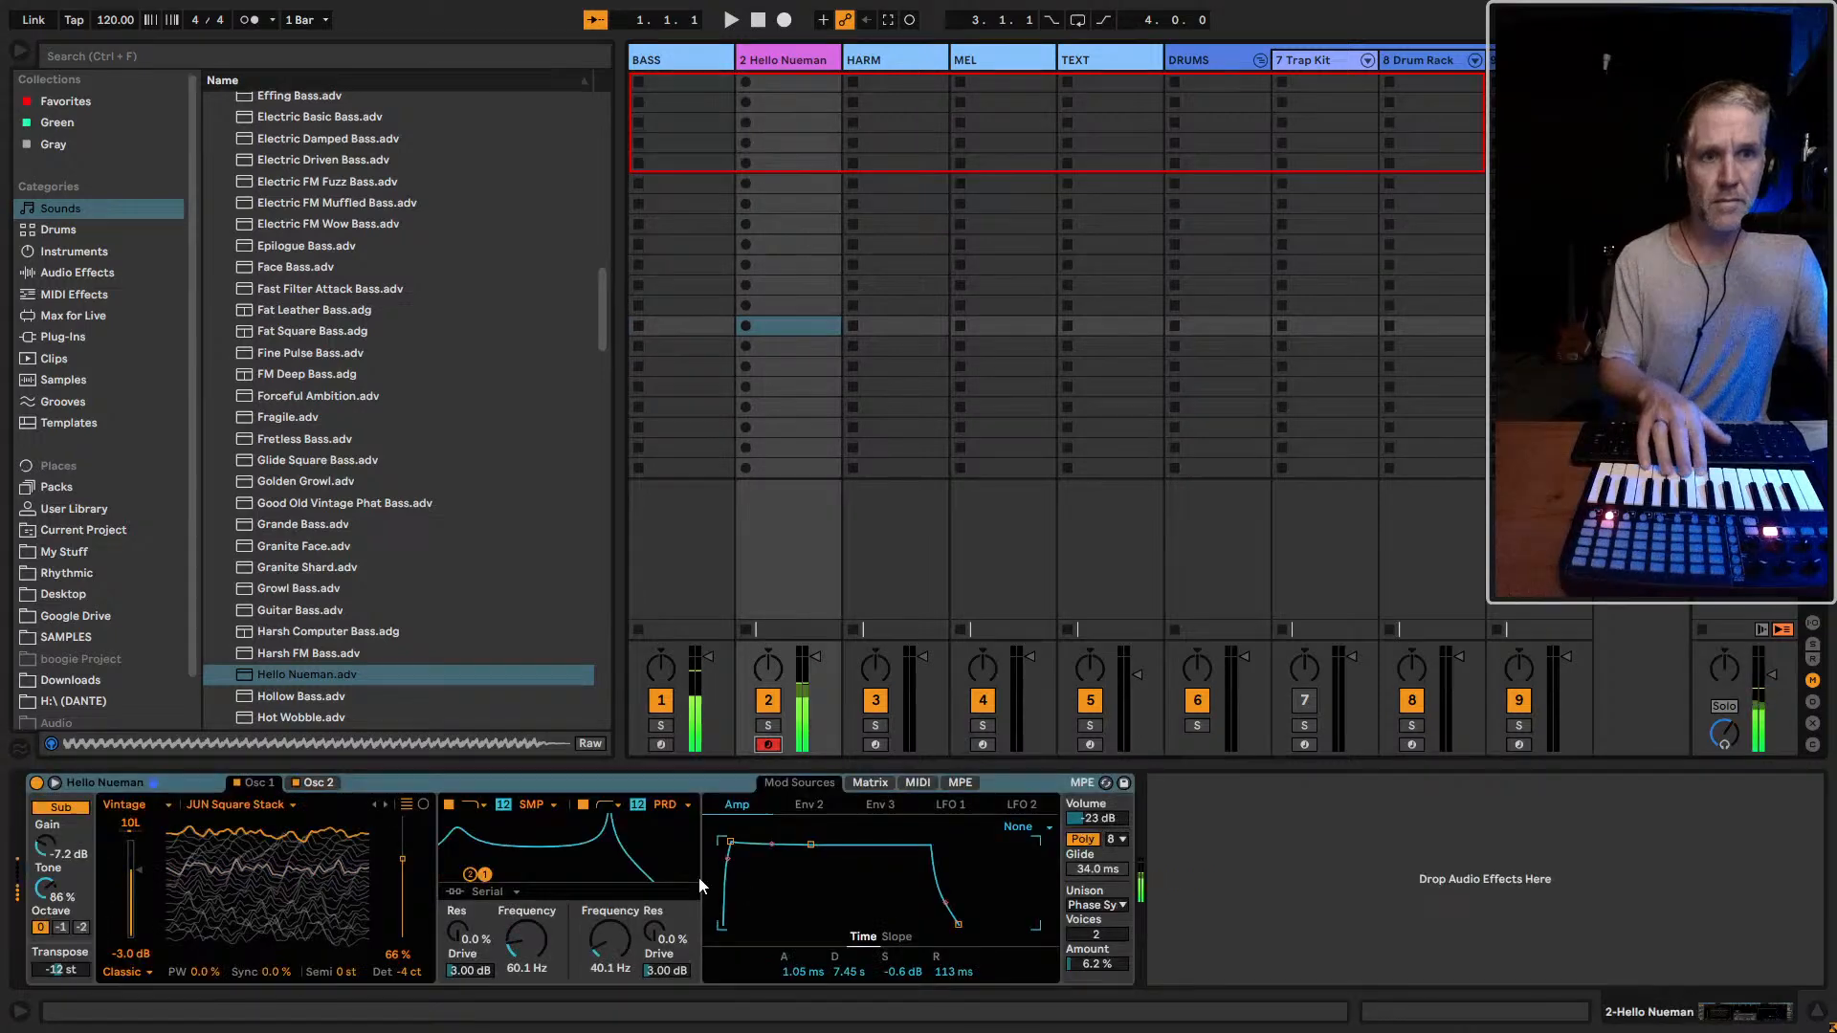
{"action": "left_click", "coordinate": [330, 675]}
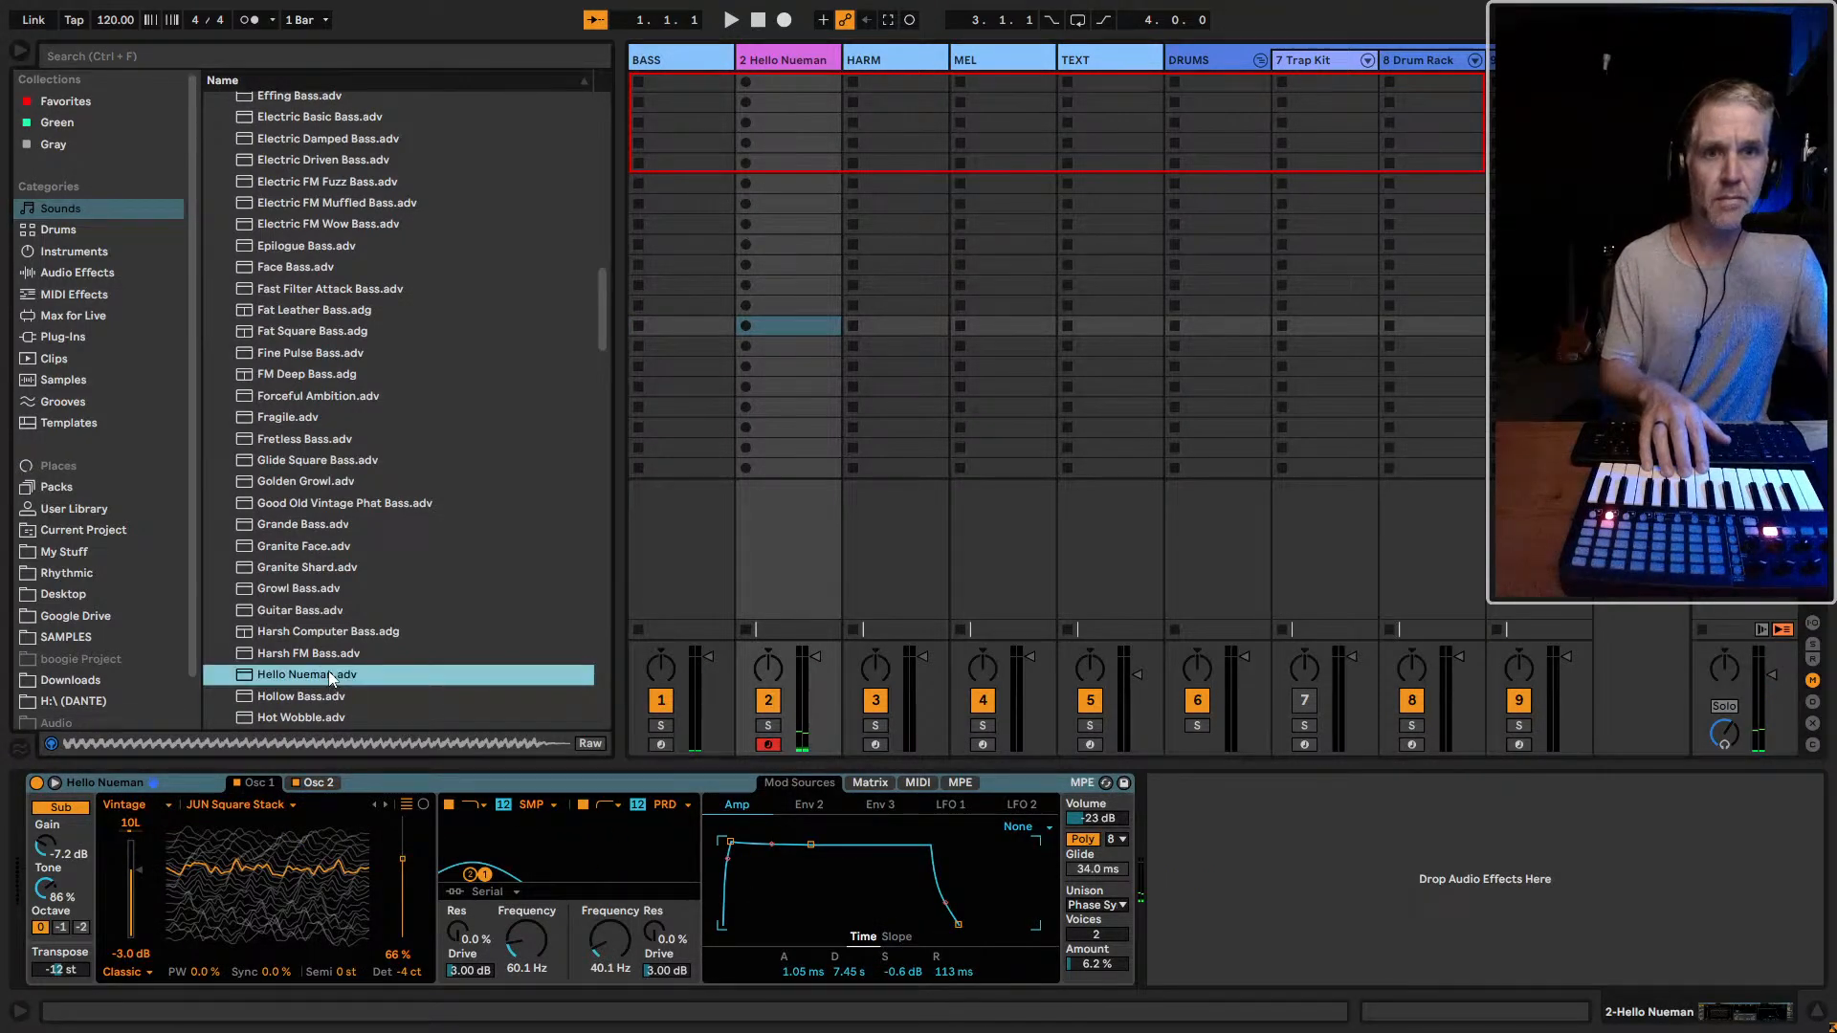
{"action": "left_click", "coordinate": [661, 744]}
{"action": "left_click", "coordinate": [770, 745]}
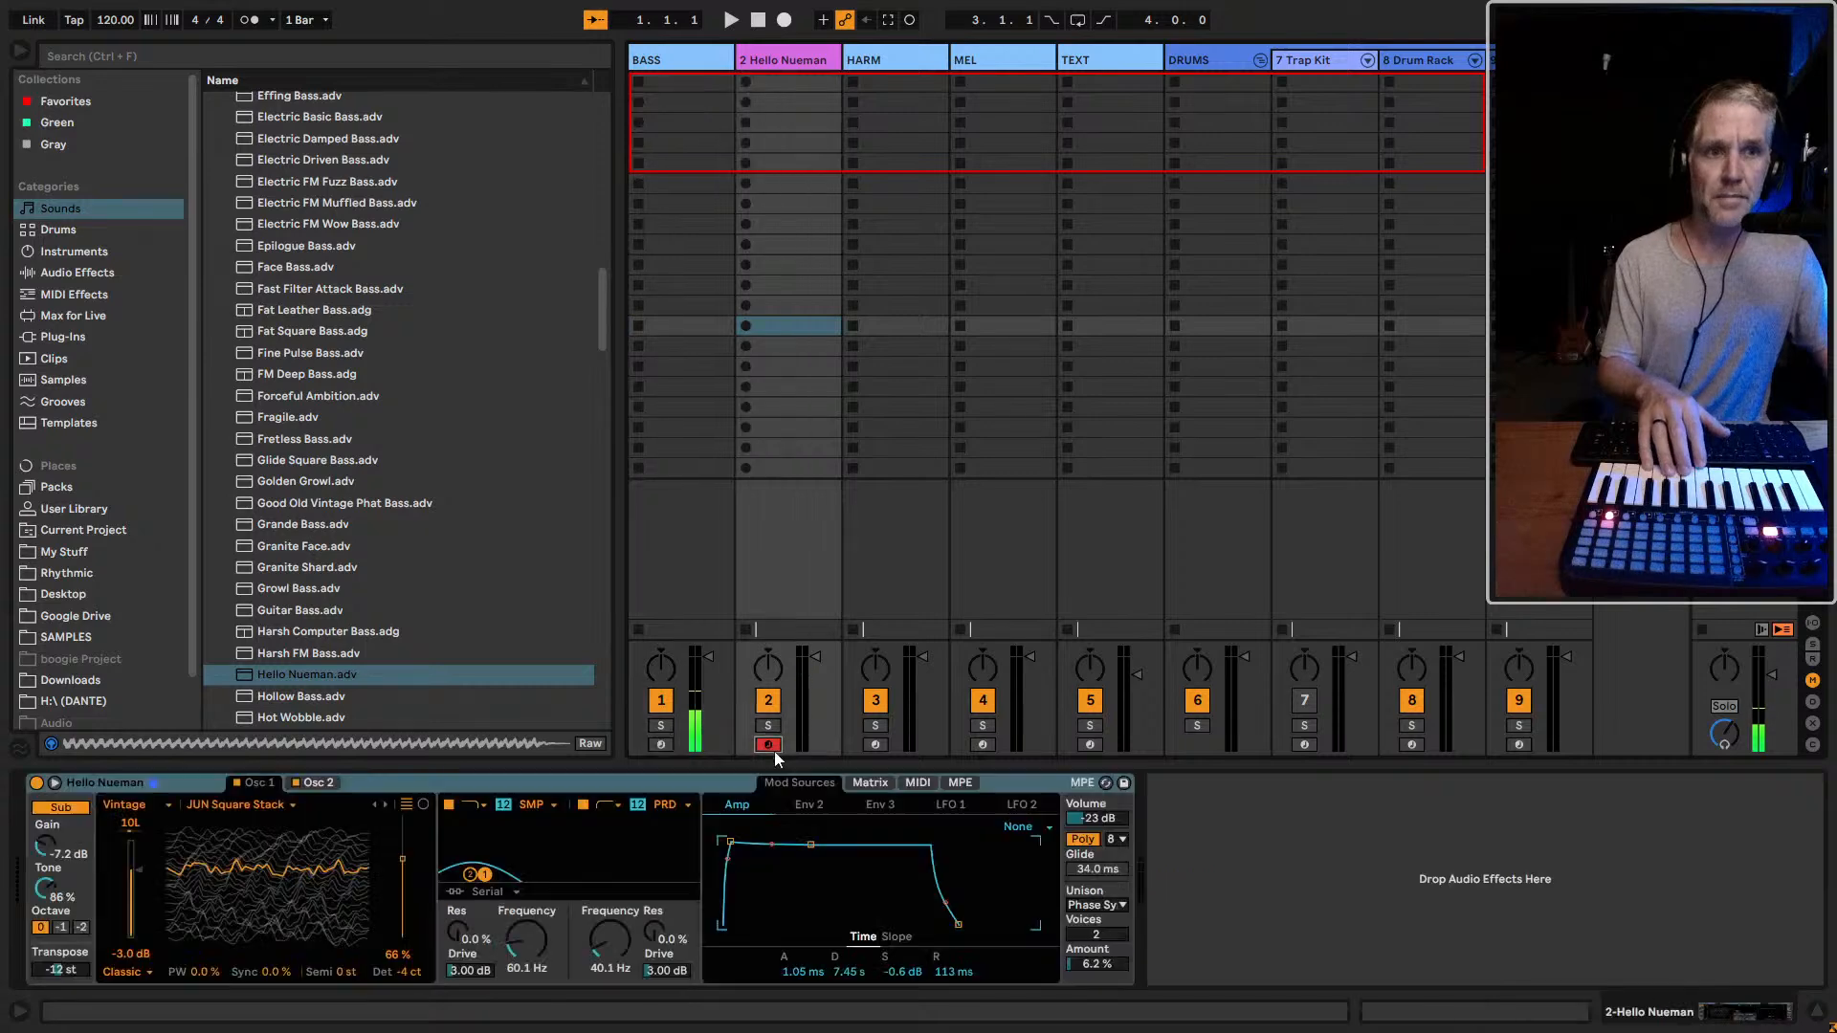
{"action": "left_click", "coordinate": [870, 783]}
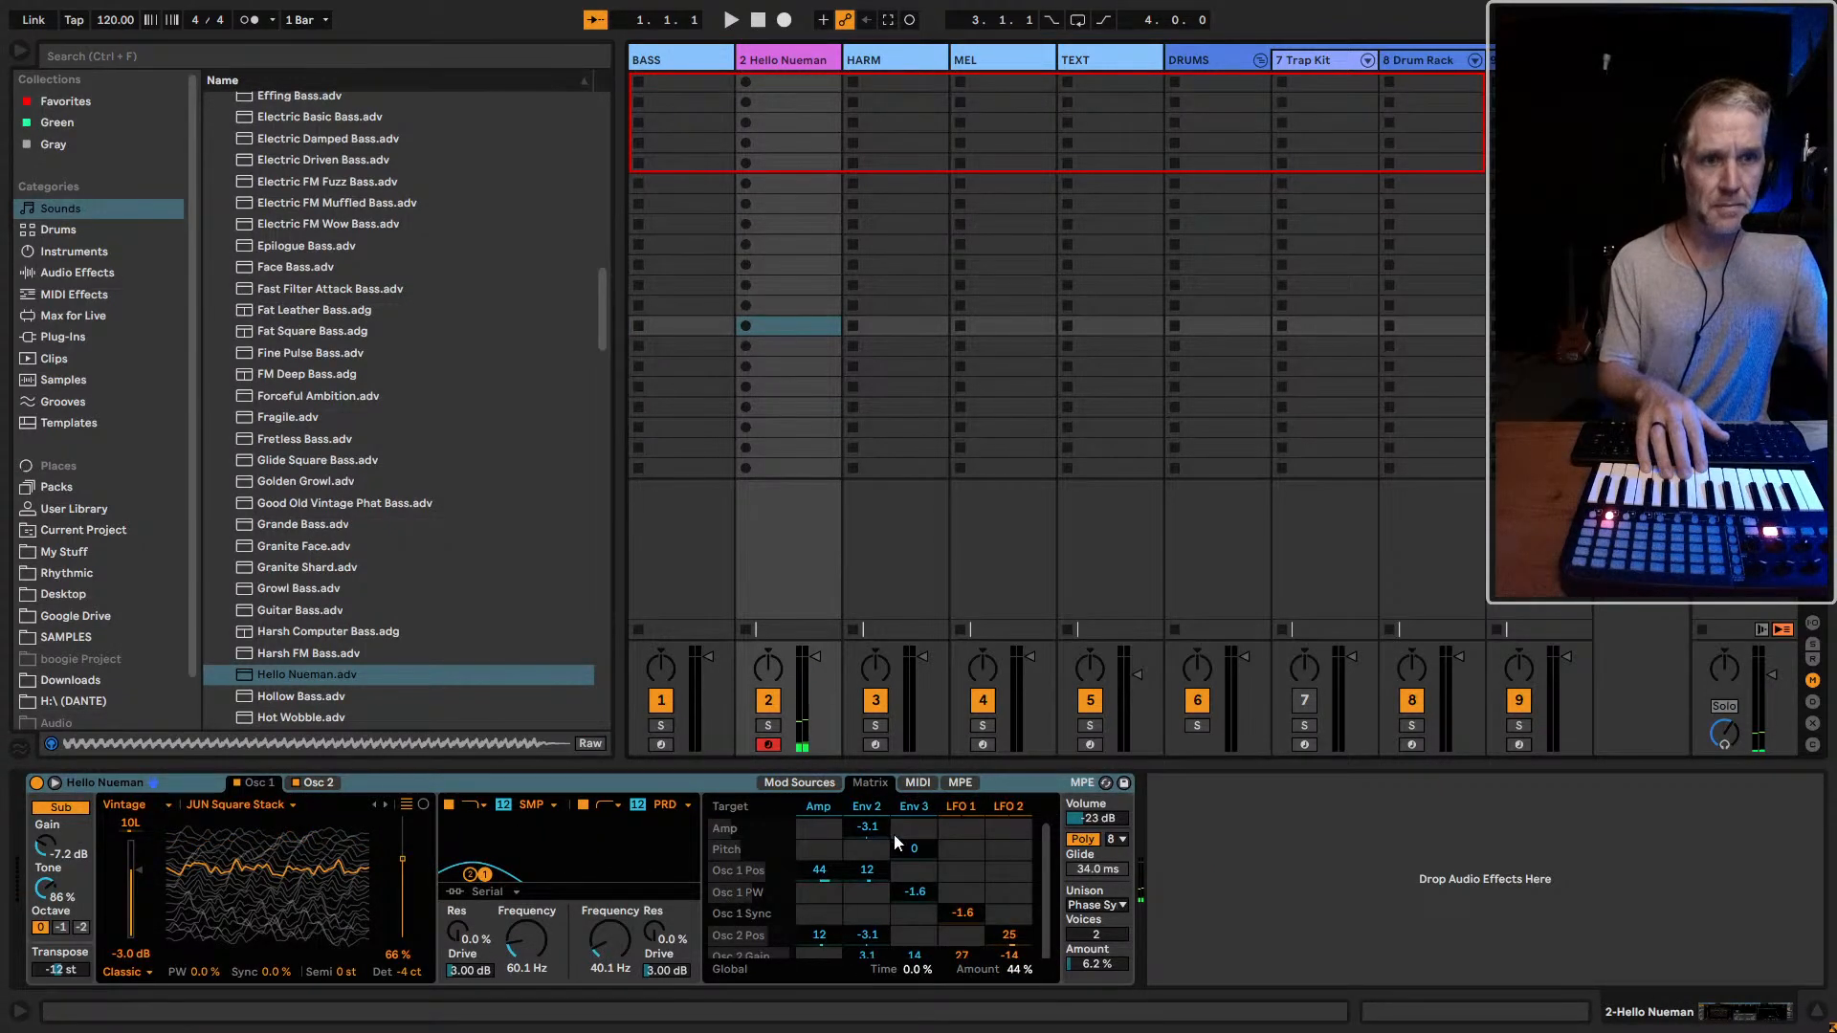
Reset to 0 the matrix modulation of Filter 1 Res by Amp, Env 2 and Env 3, and of Filter 2 Res by Env 2
{"action": "scroll", "coordinate": [937, 865], "scroll_direction": "down", "scroll_amount": 3}
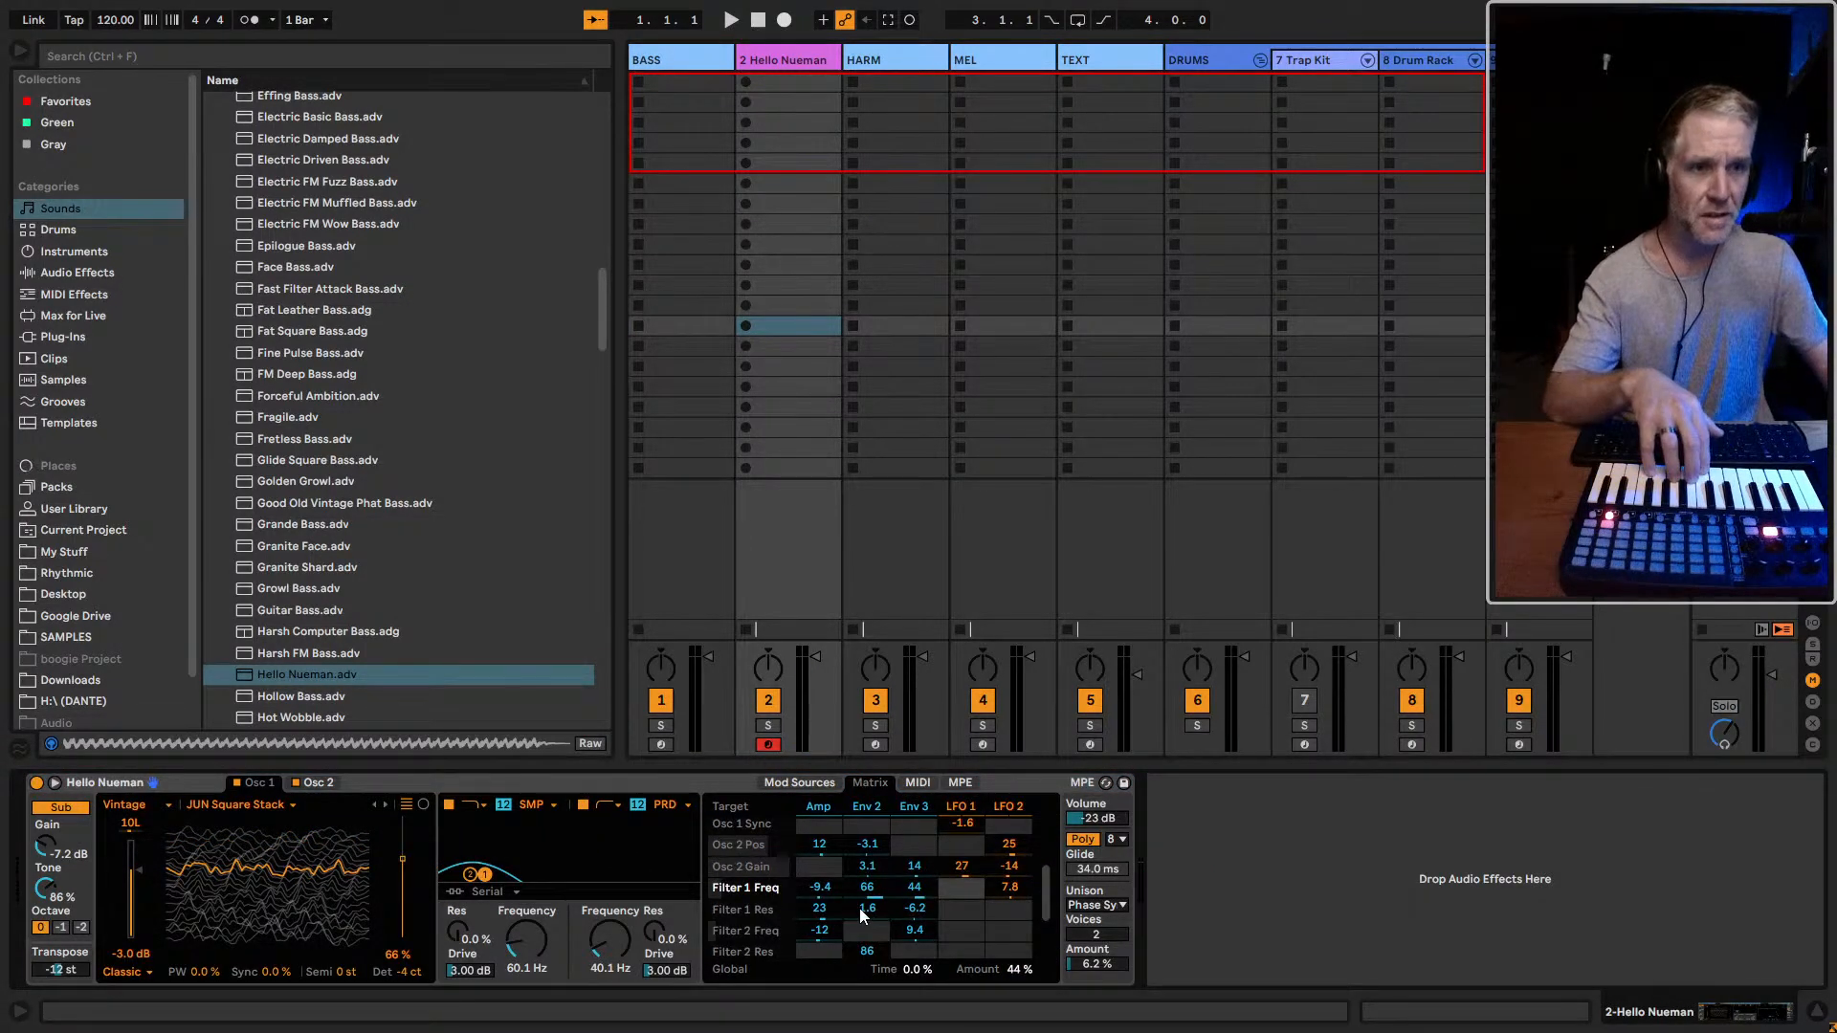
{"action": "double_click", "coordinate": [821, 911]}
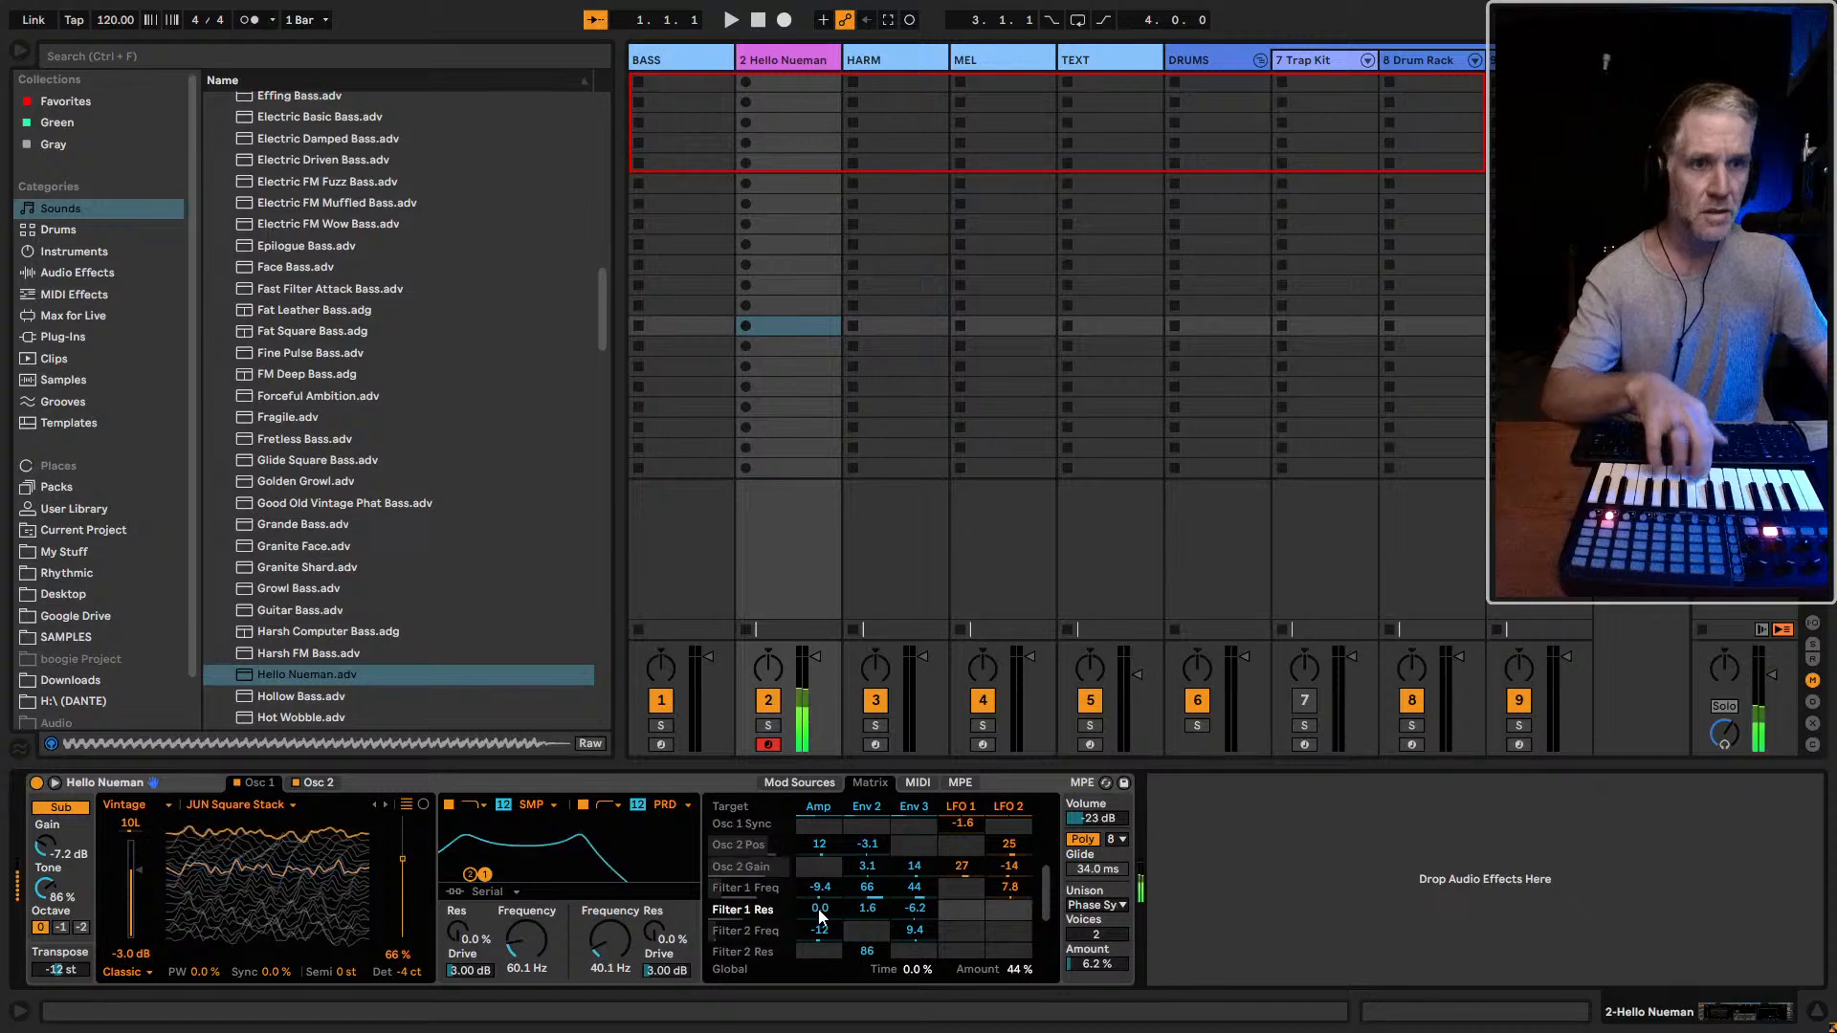
{"action": "double_click", "coordinate": [865, 909]}
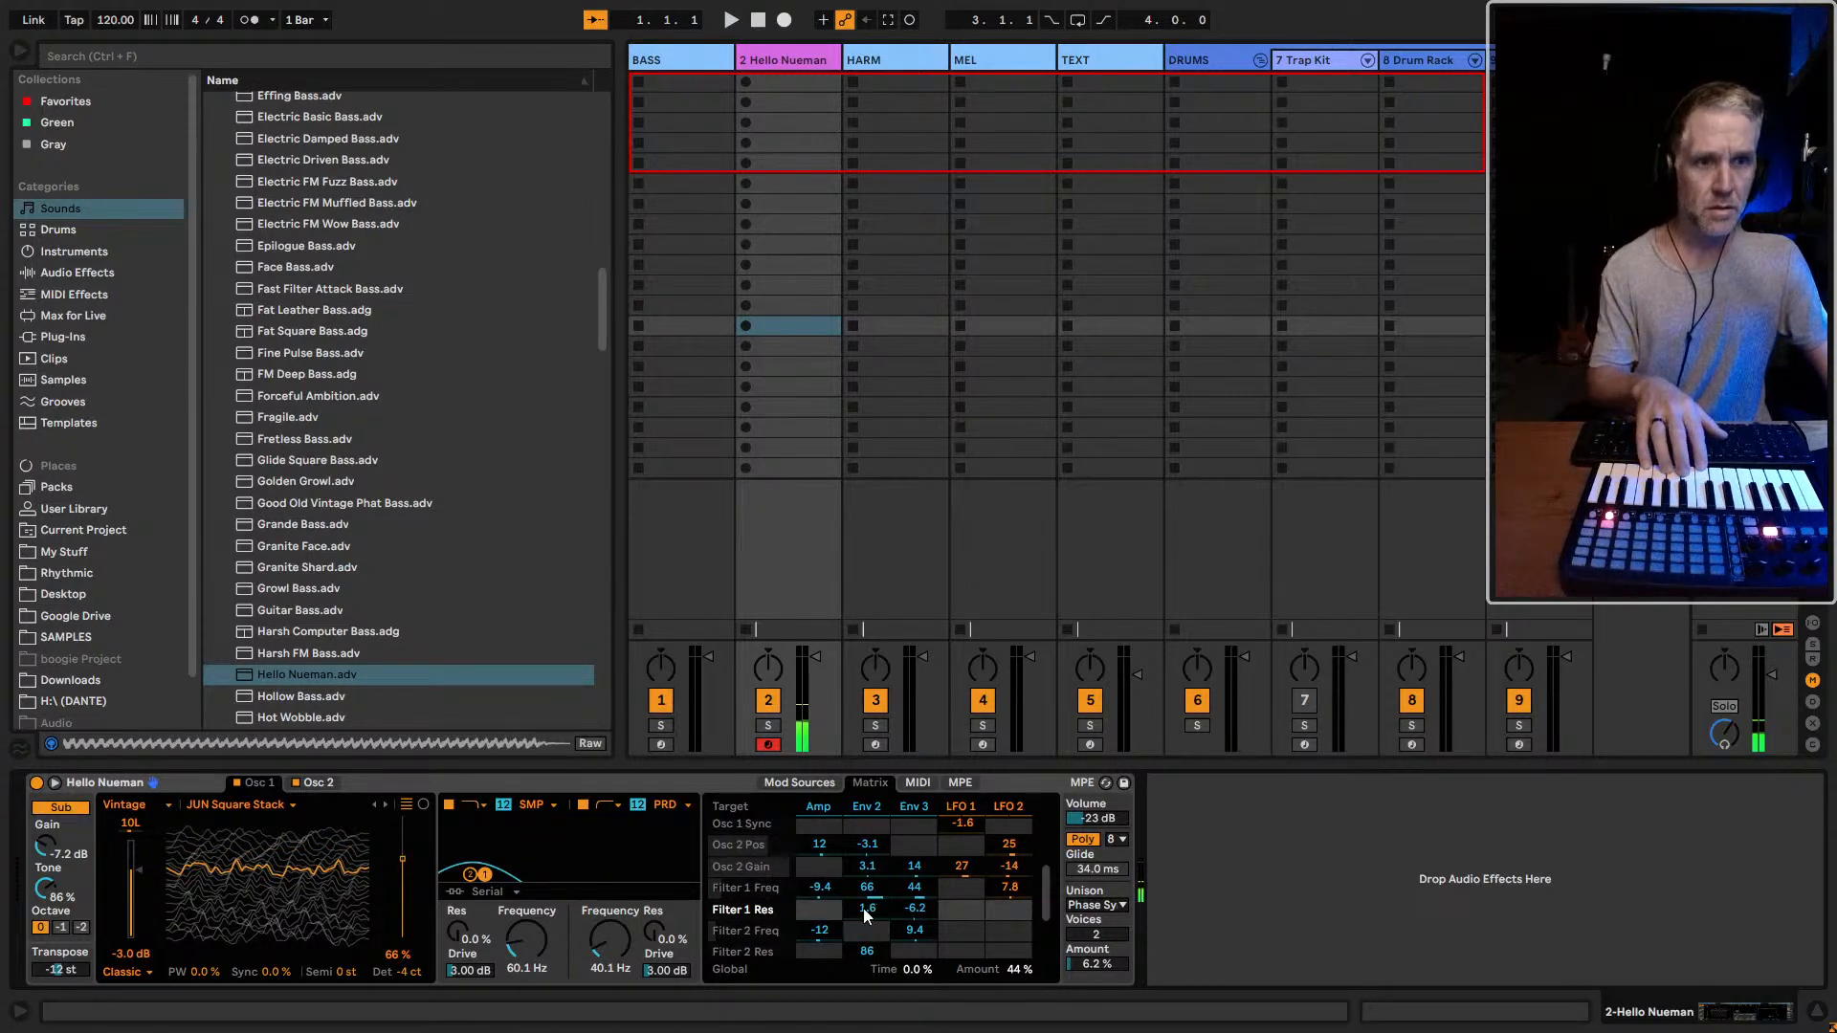
{"action": "double_click", "coordinate": [914, 909]}
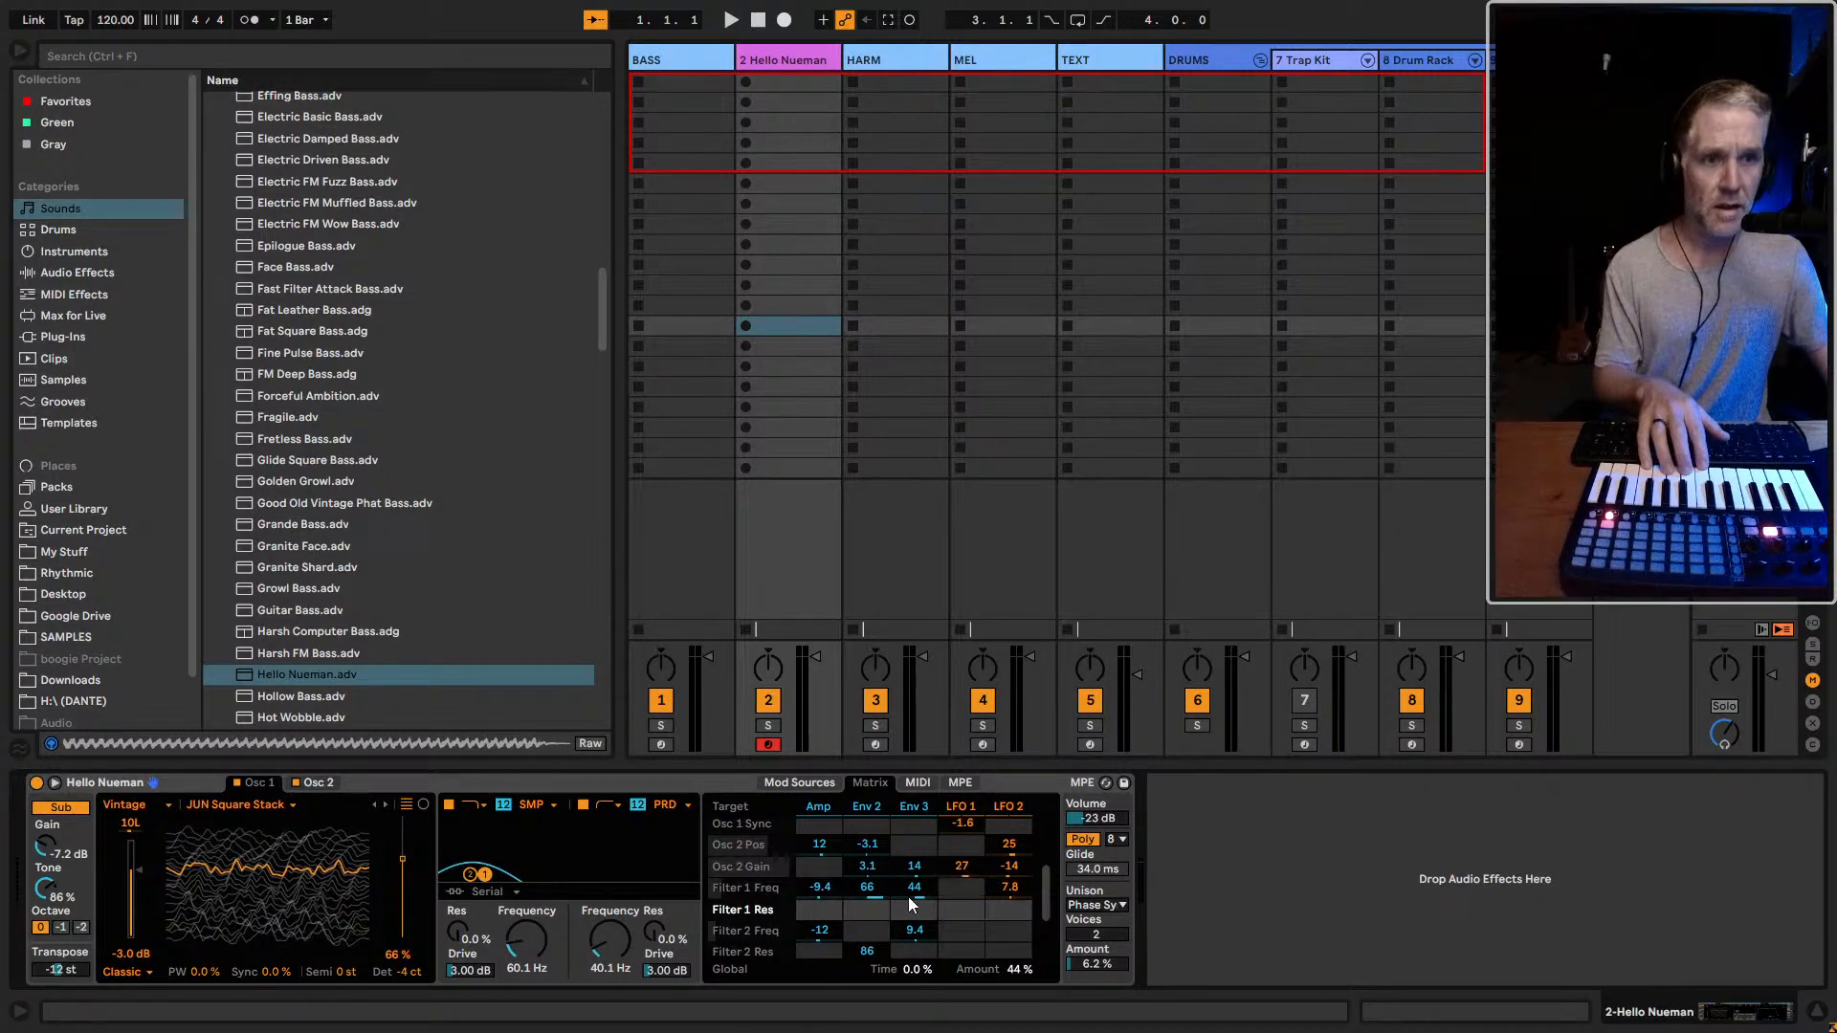
{"action": "scroll", "coordinate": [909, 897], "scroll_direction": "down", "scroll_amount": 1}
{"action": "double_click", "coordinate": [871, 933]}
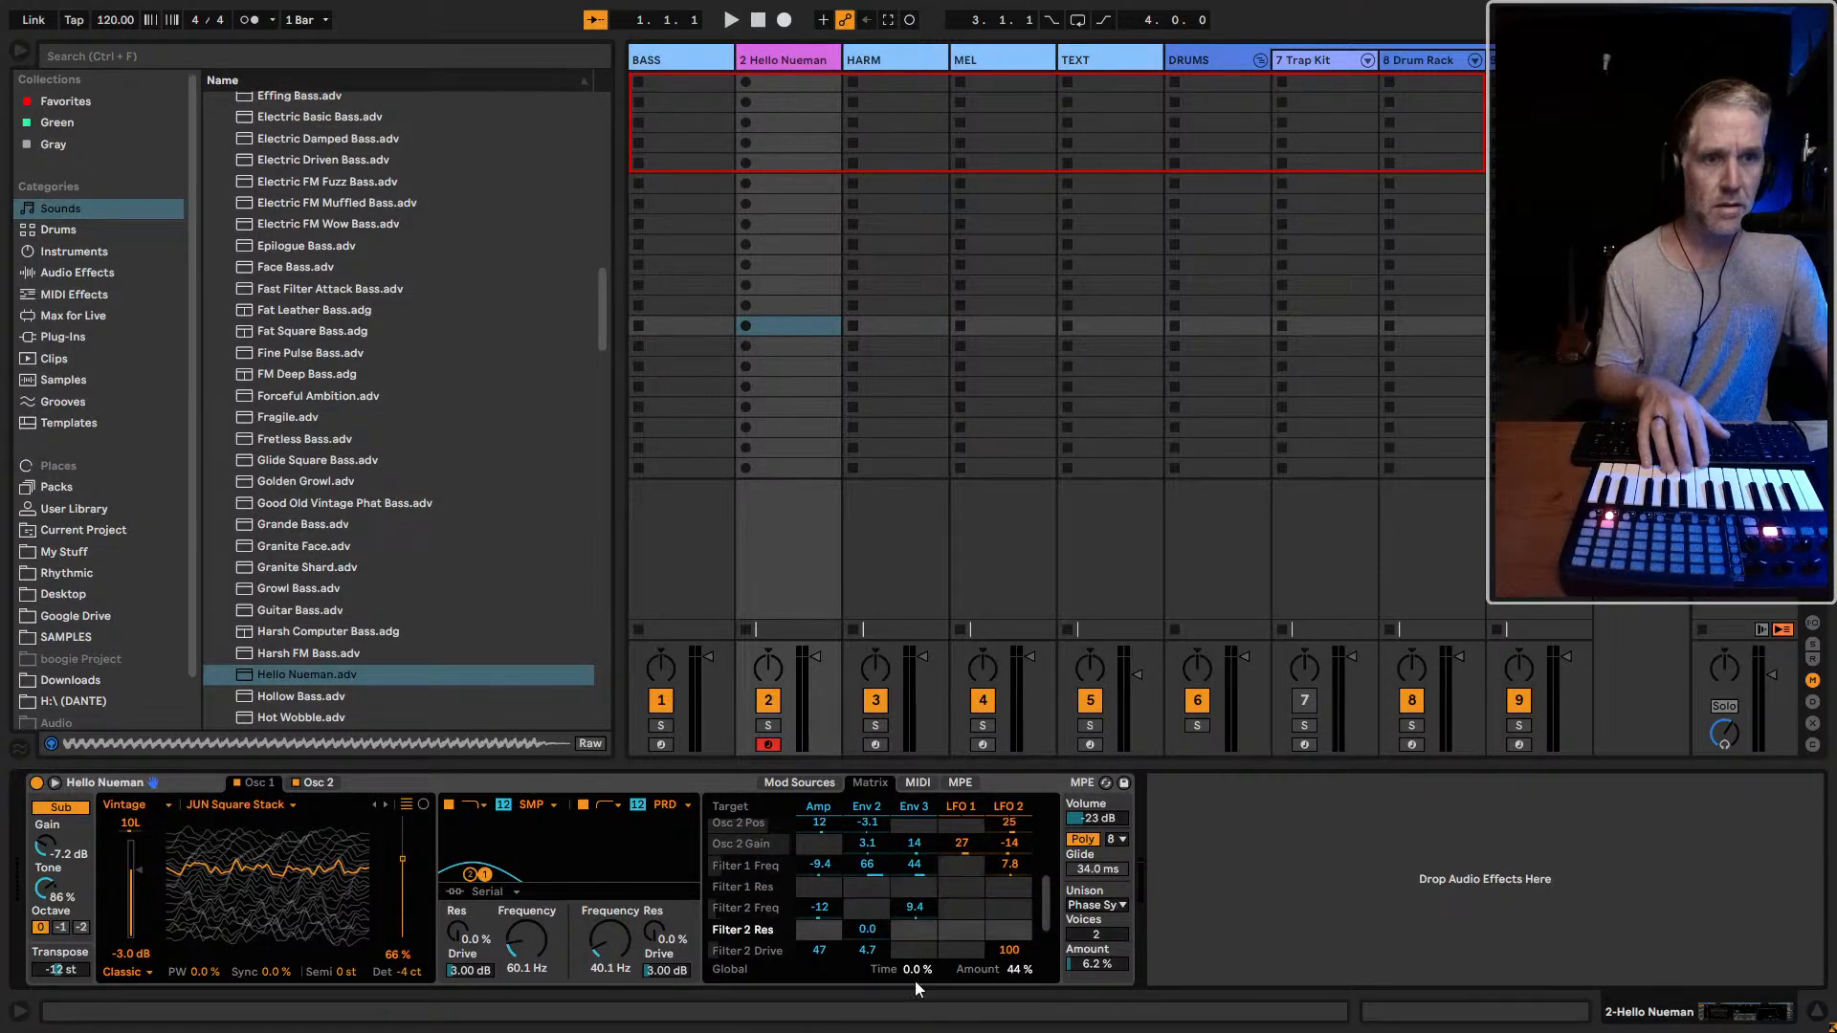
{"action": "scroll", "coordinate": [897, 910], "scroll_direction": "down", "scroll_amount": 1}
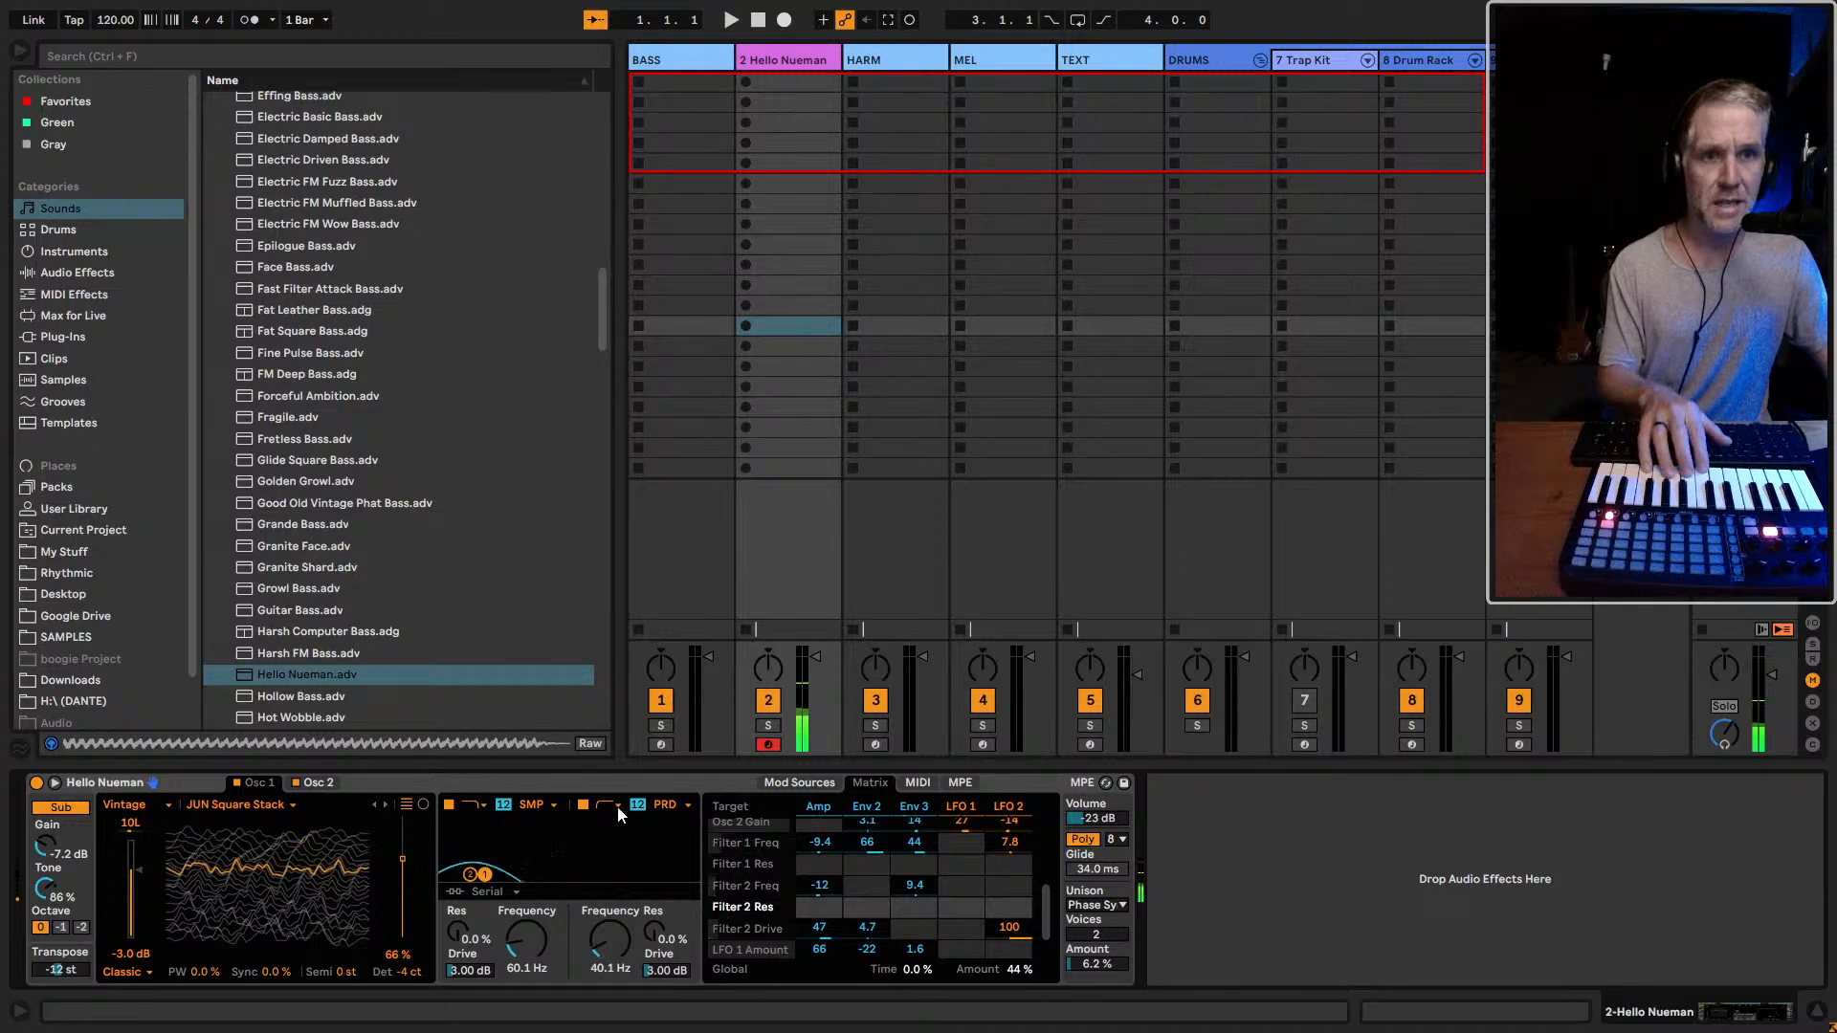
Set filter 1 to the Clean circuit, 114 Hz and 13% resonance, and try Clean on filter 2 before restoring PRD
{"action": "left_click", "coordinate": [665, 805]}
{"action": "left_click", "coordinate": [668, 823]}
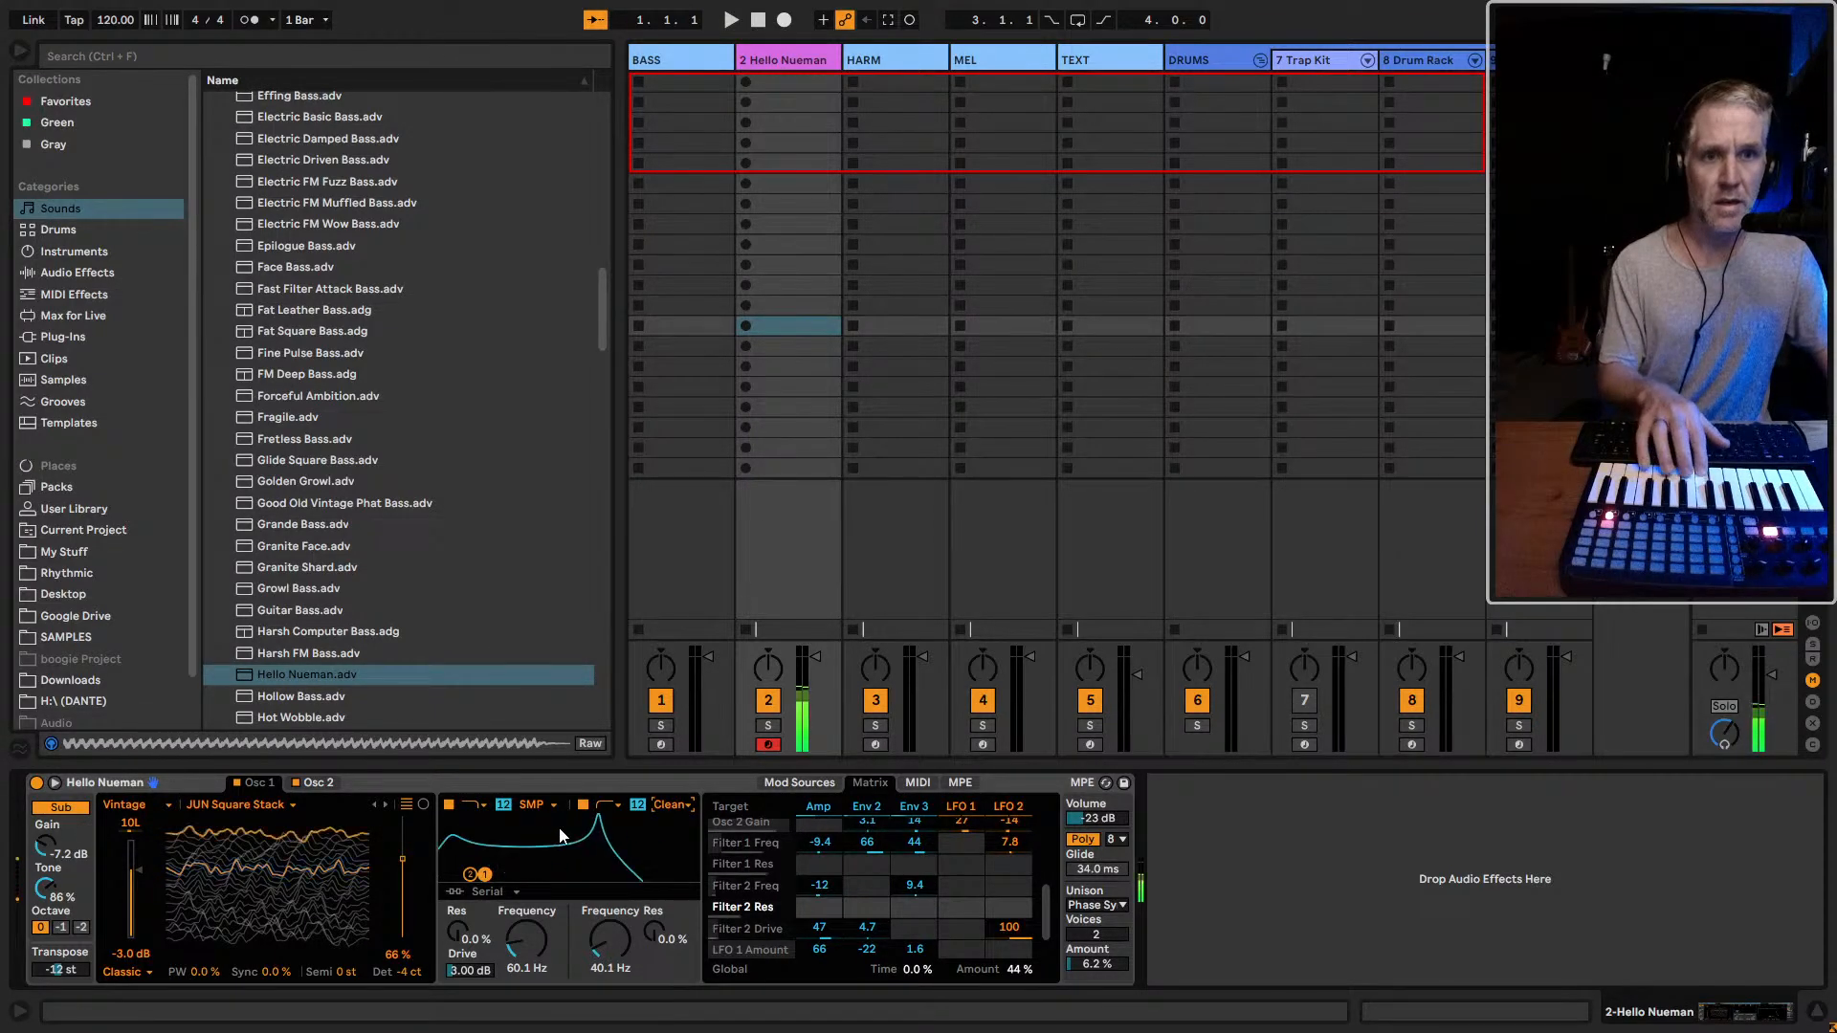
{"action": "mouse_move", "coordinate": [488, 875]}
{"action": "left_mouse_down"}
{"action": "mouse_move", "coordinate": [674, 866]}
{"action": "mouse_move", "coordinate": [514, 867]}
{"action": "left_mouse_up"}
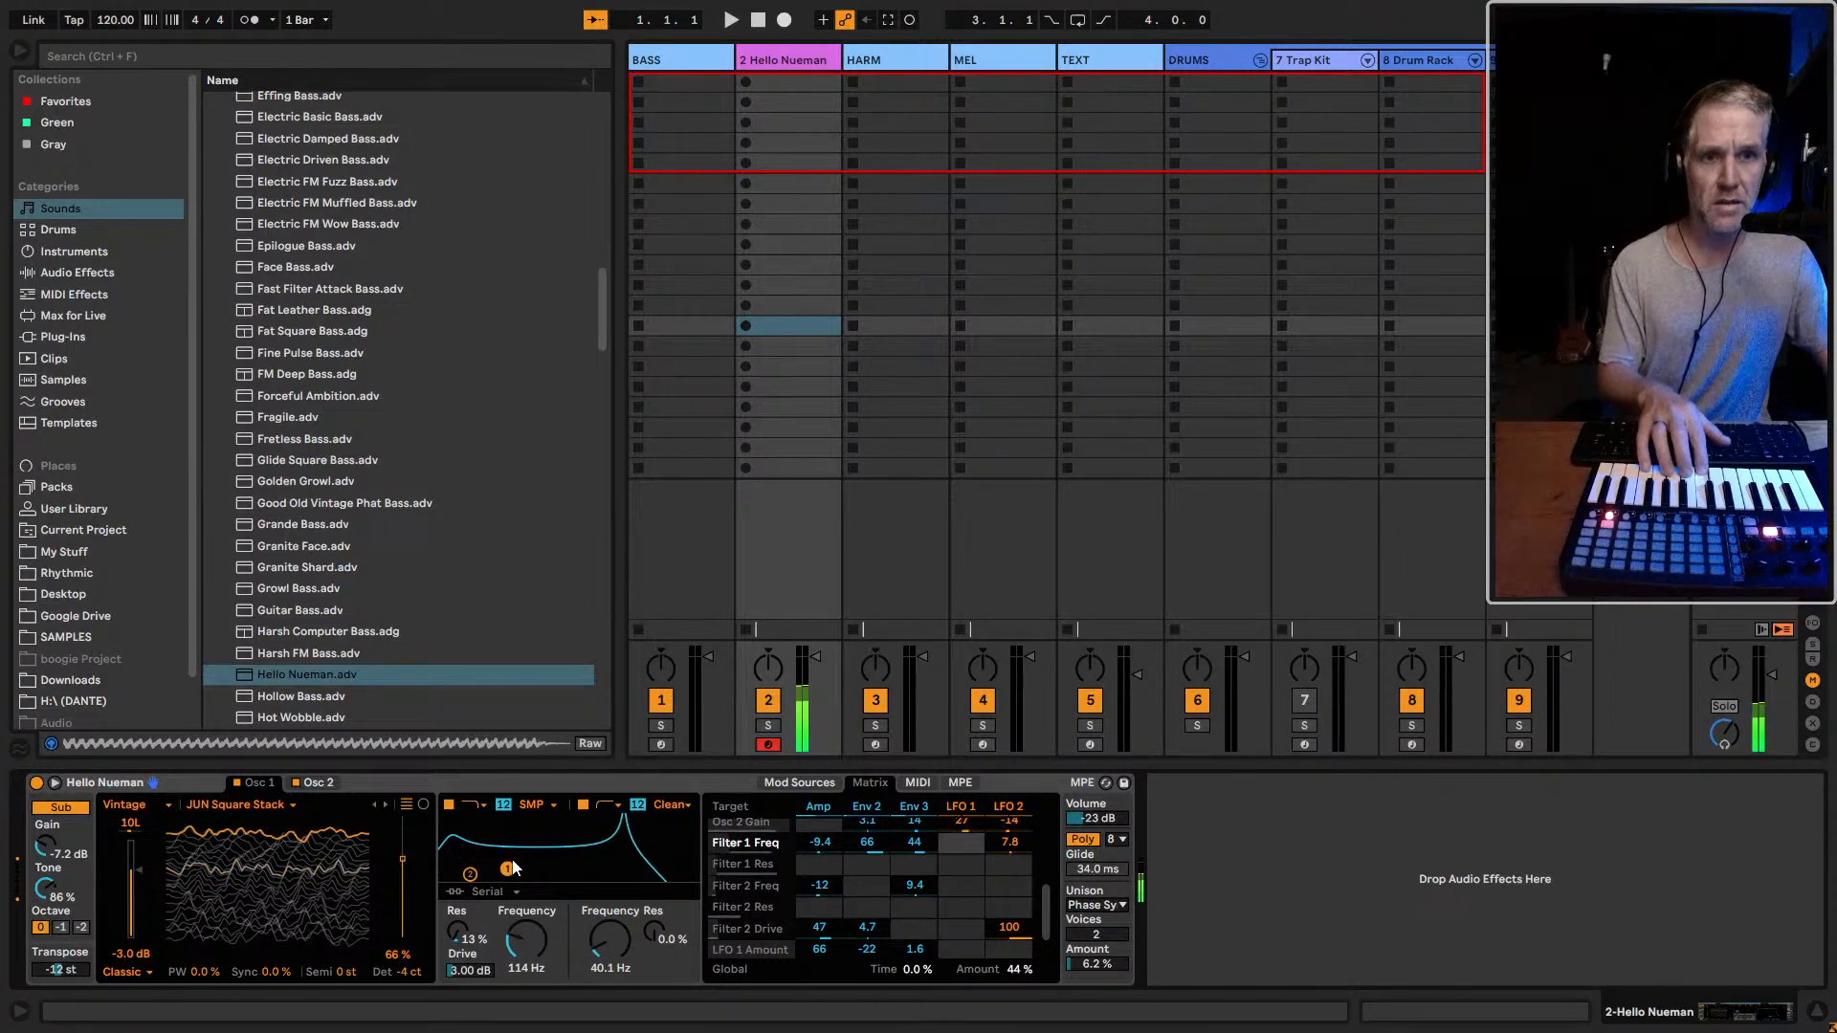
{"action": "left_click", "coordinate": [670, 806]}
{"action": "left_click", "coordinate": [671, 890]}
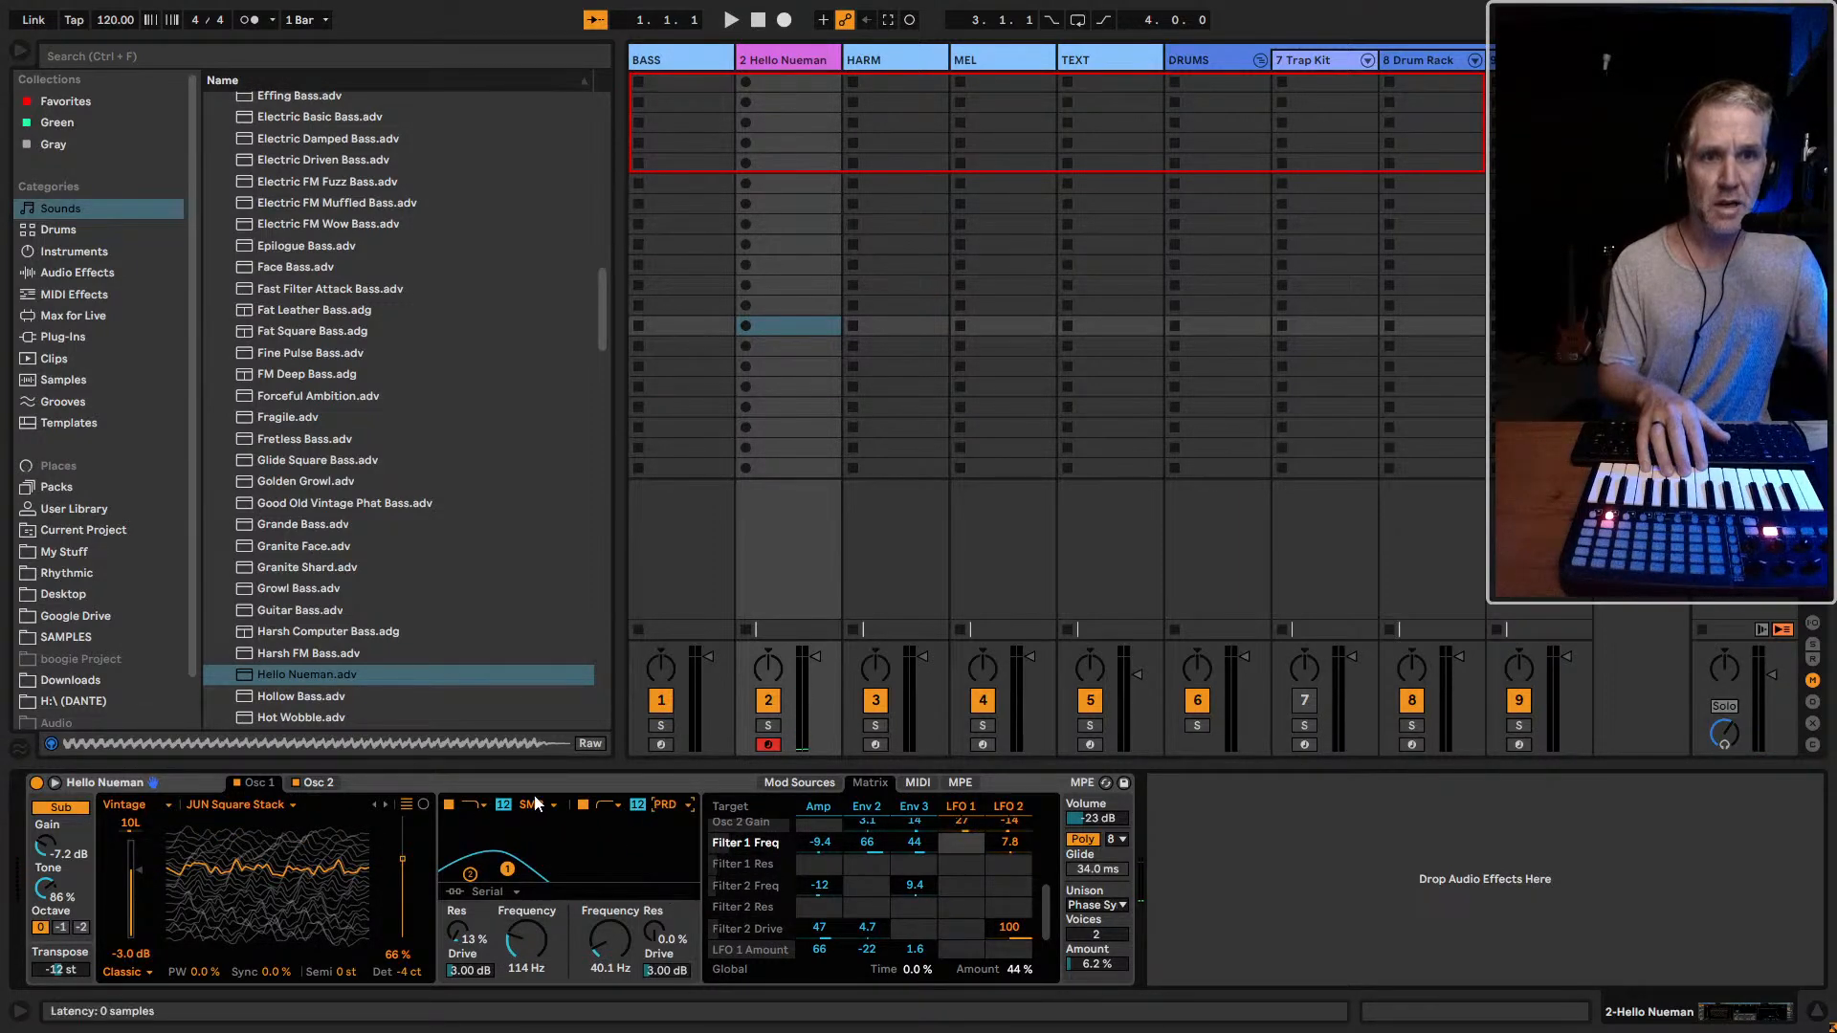
{"action": "left_click", "coordinate": [532, 805]}
{"action": "left_click", "coordinate": [533, 821]}
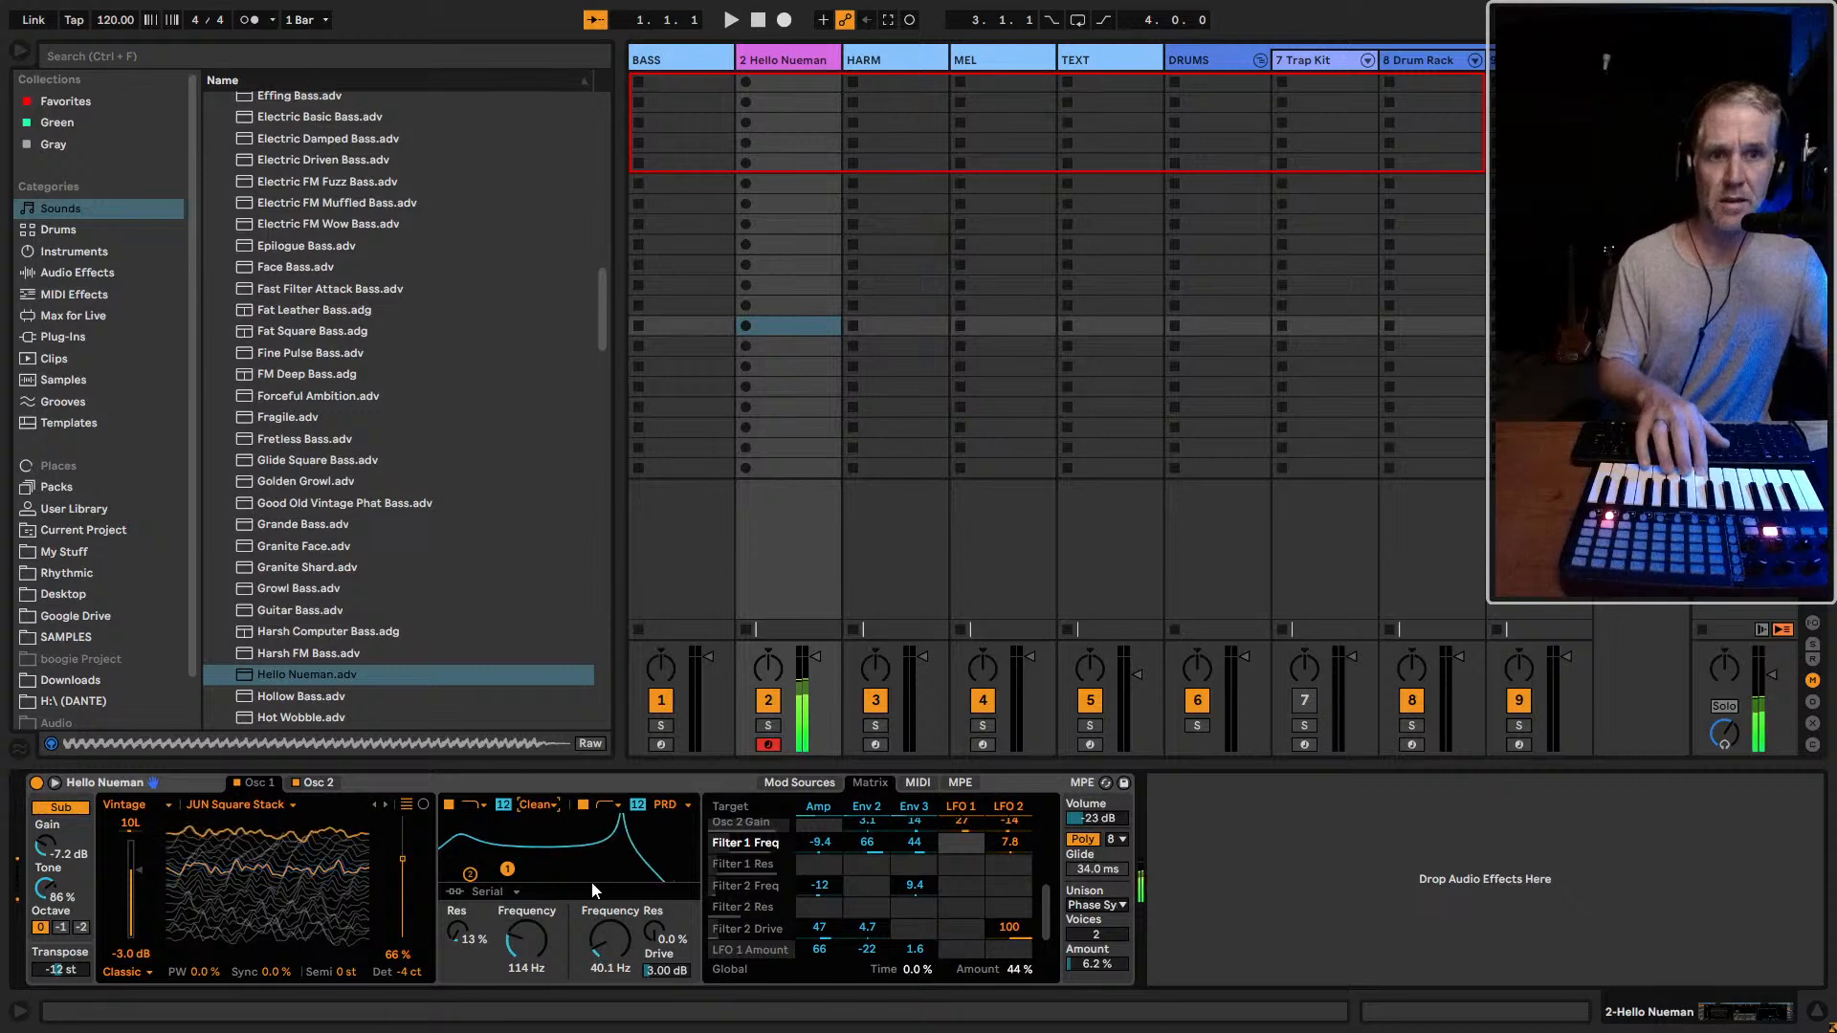
Audition the filters separately, leaving only filter 1 on, and compare Hello Nueman with the BASS track
{"action": "left_click", "coordinate": [448, 806]}
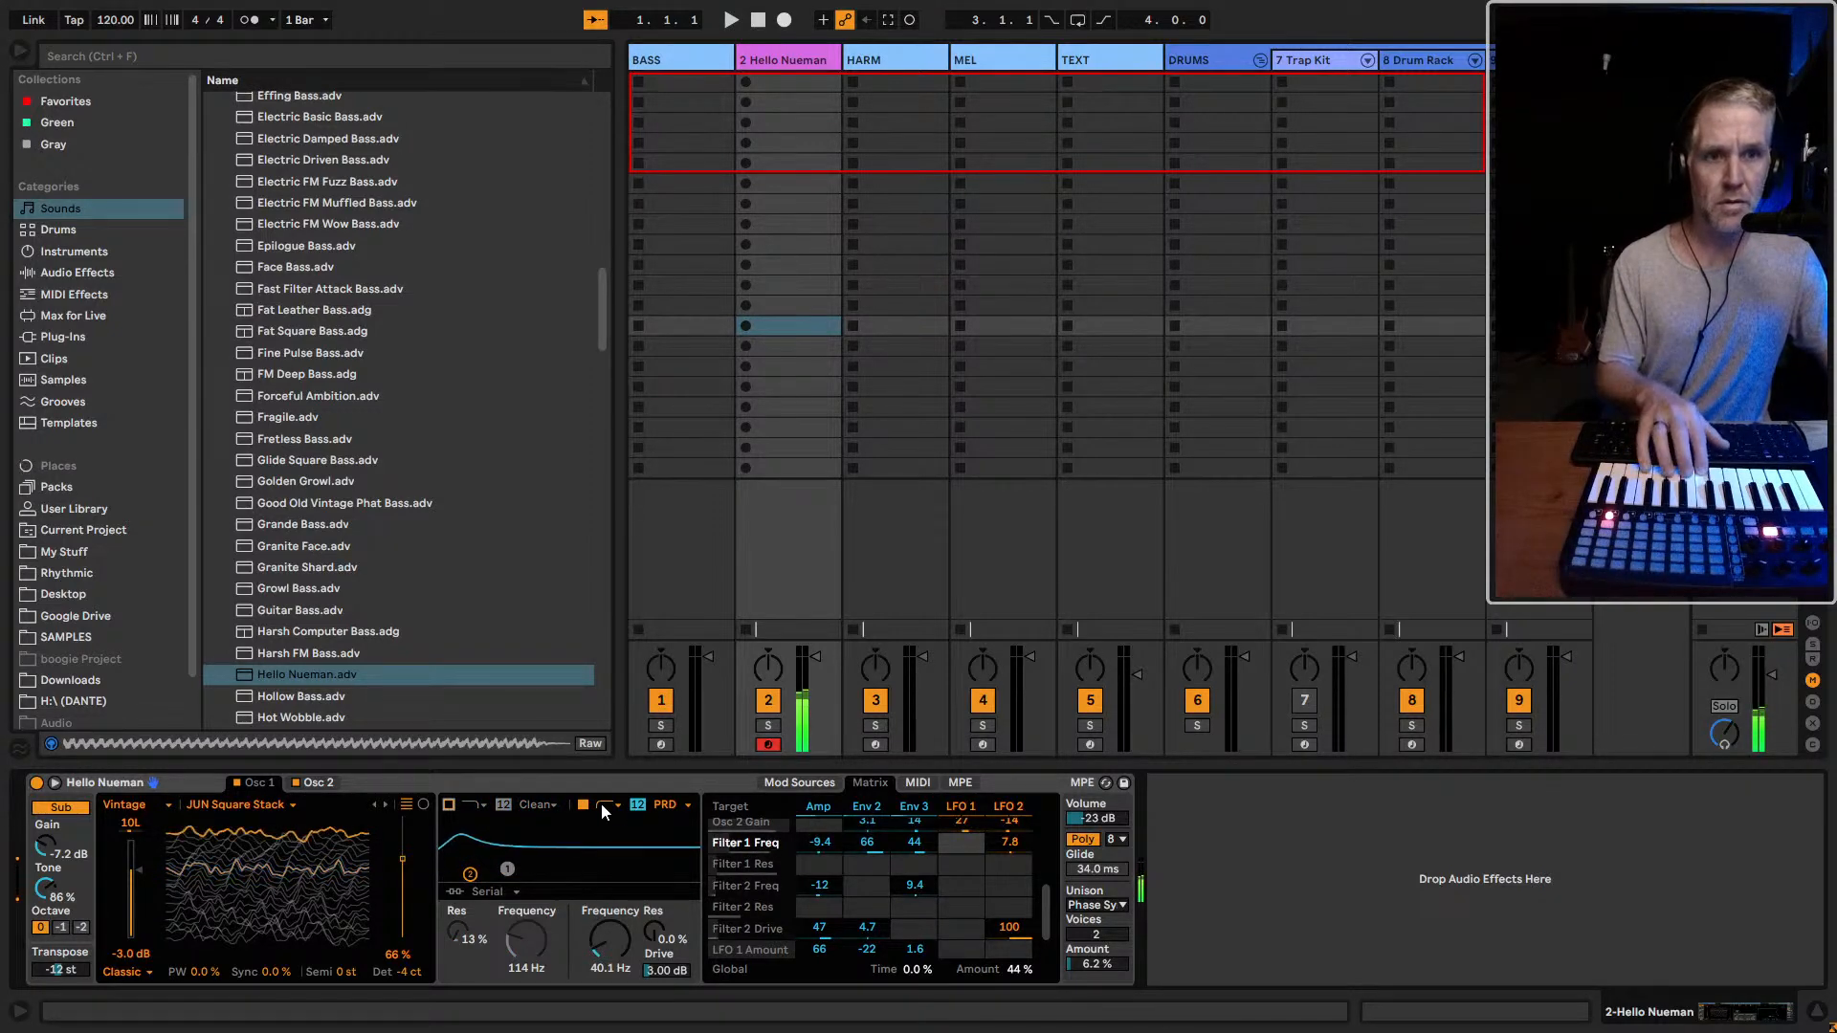
{"action": "left_click", "coordinate": [582, 805]}
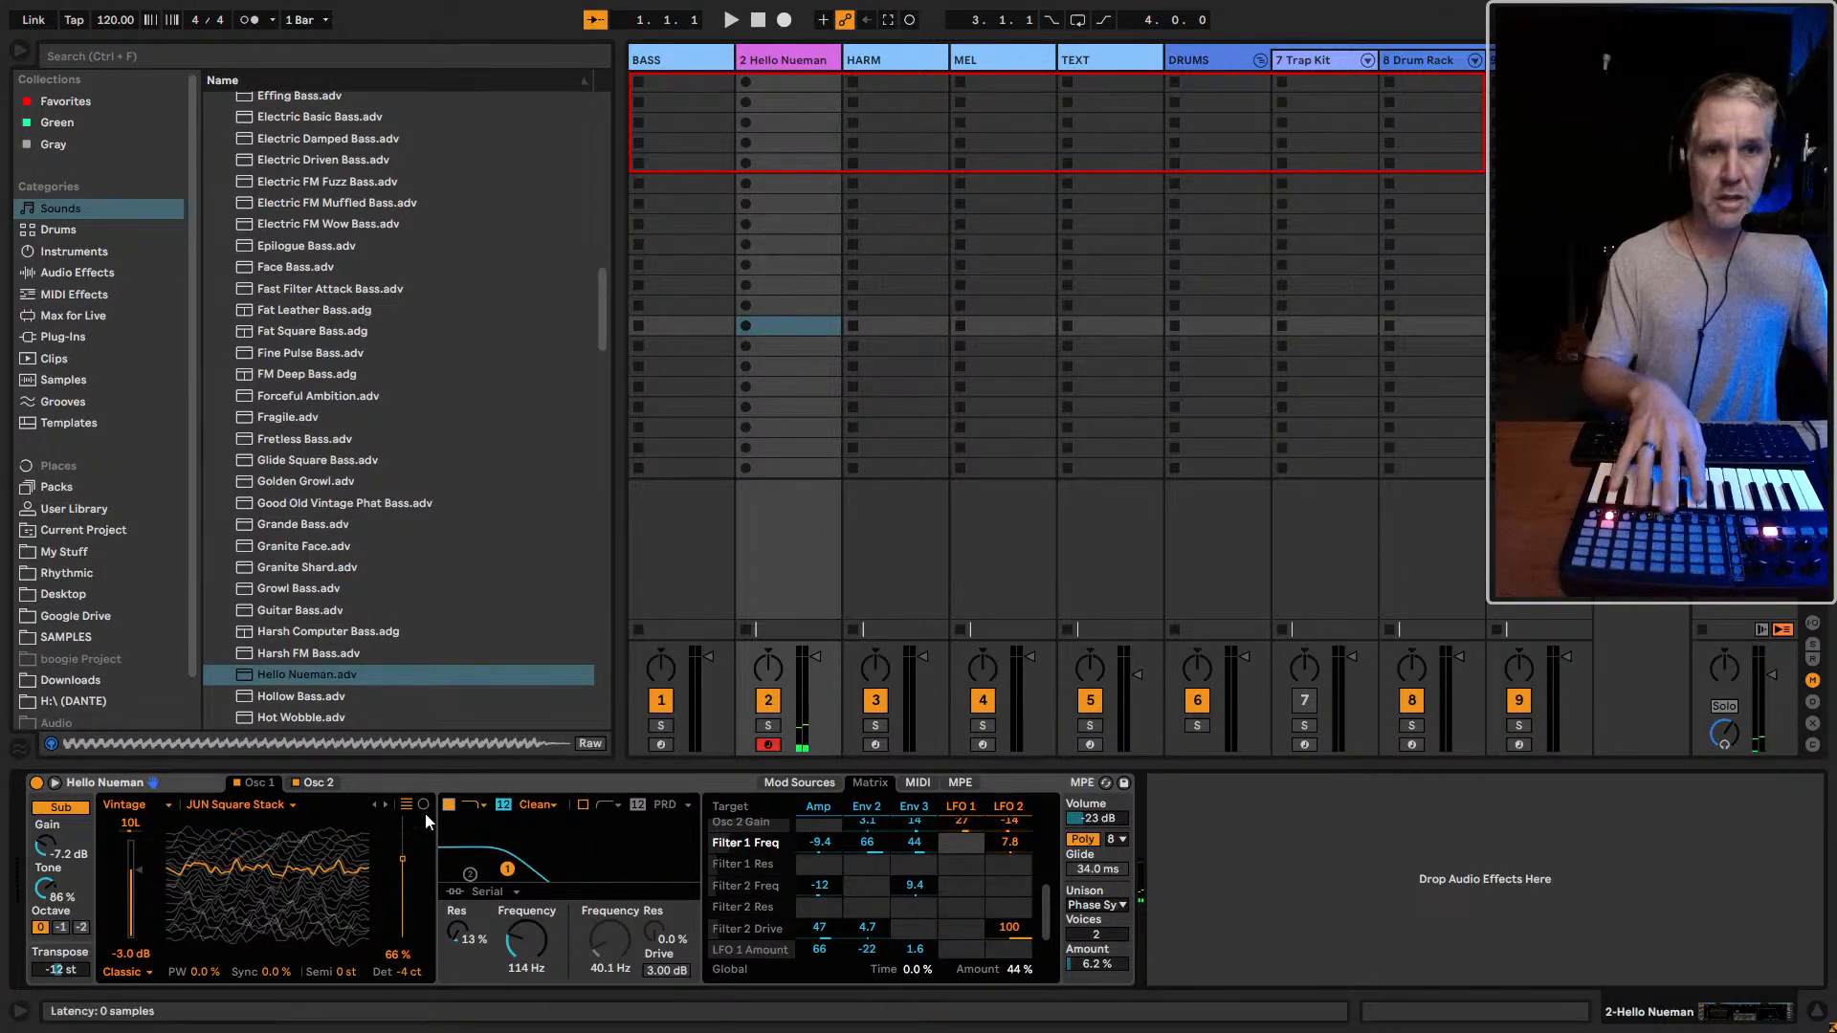
{"action": "left_click", "coordinate": [662, 743]}
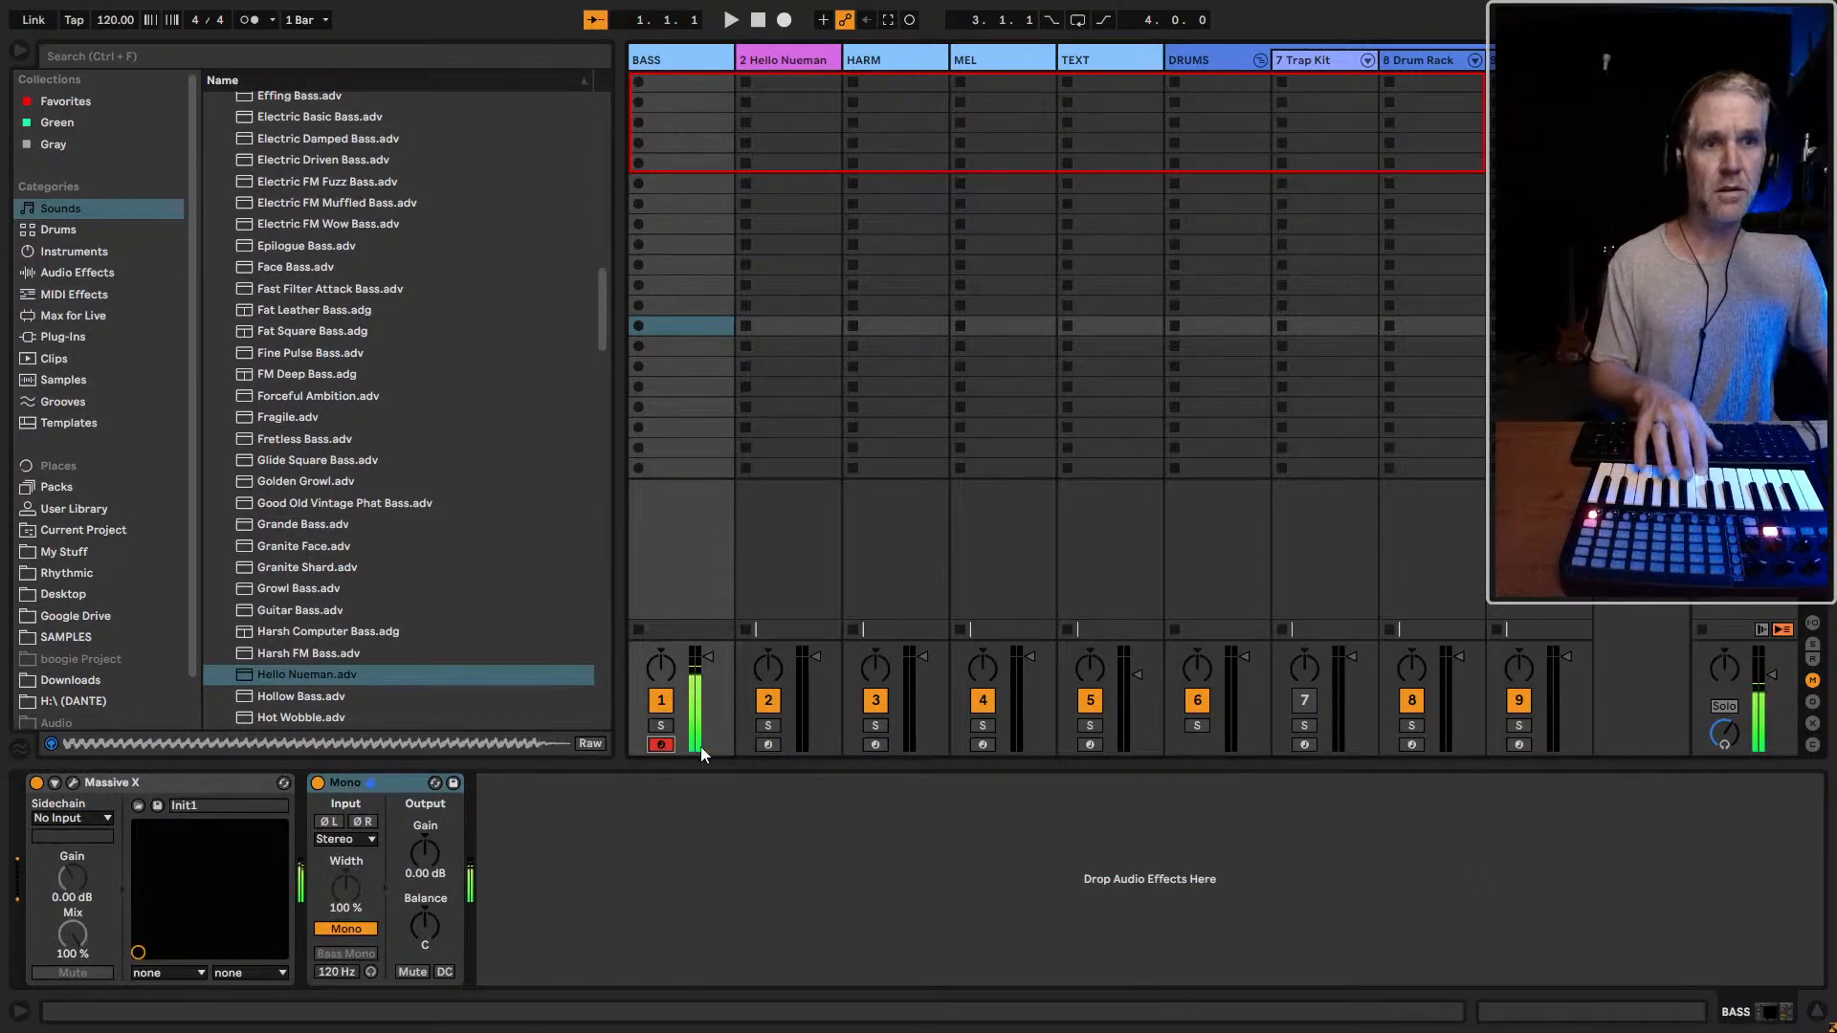
{"action": "left_click", "coordinate": [767, 746]}
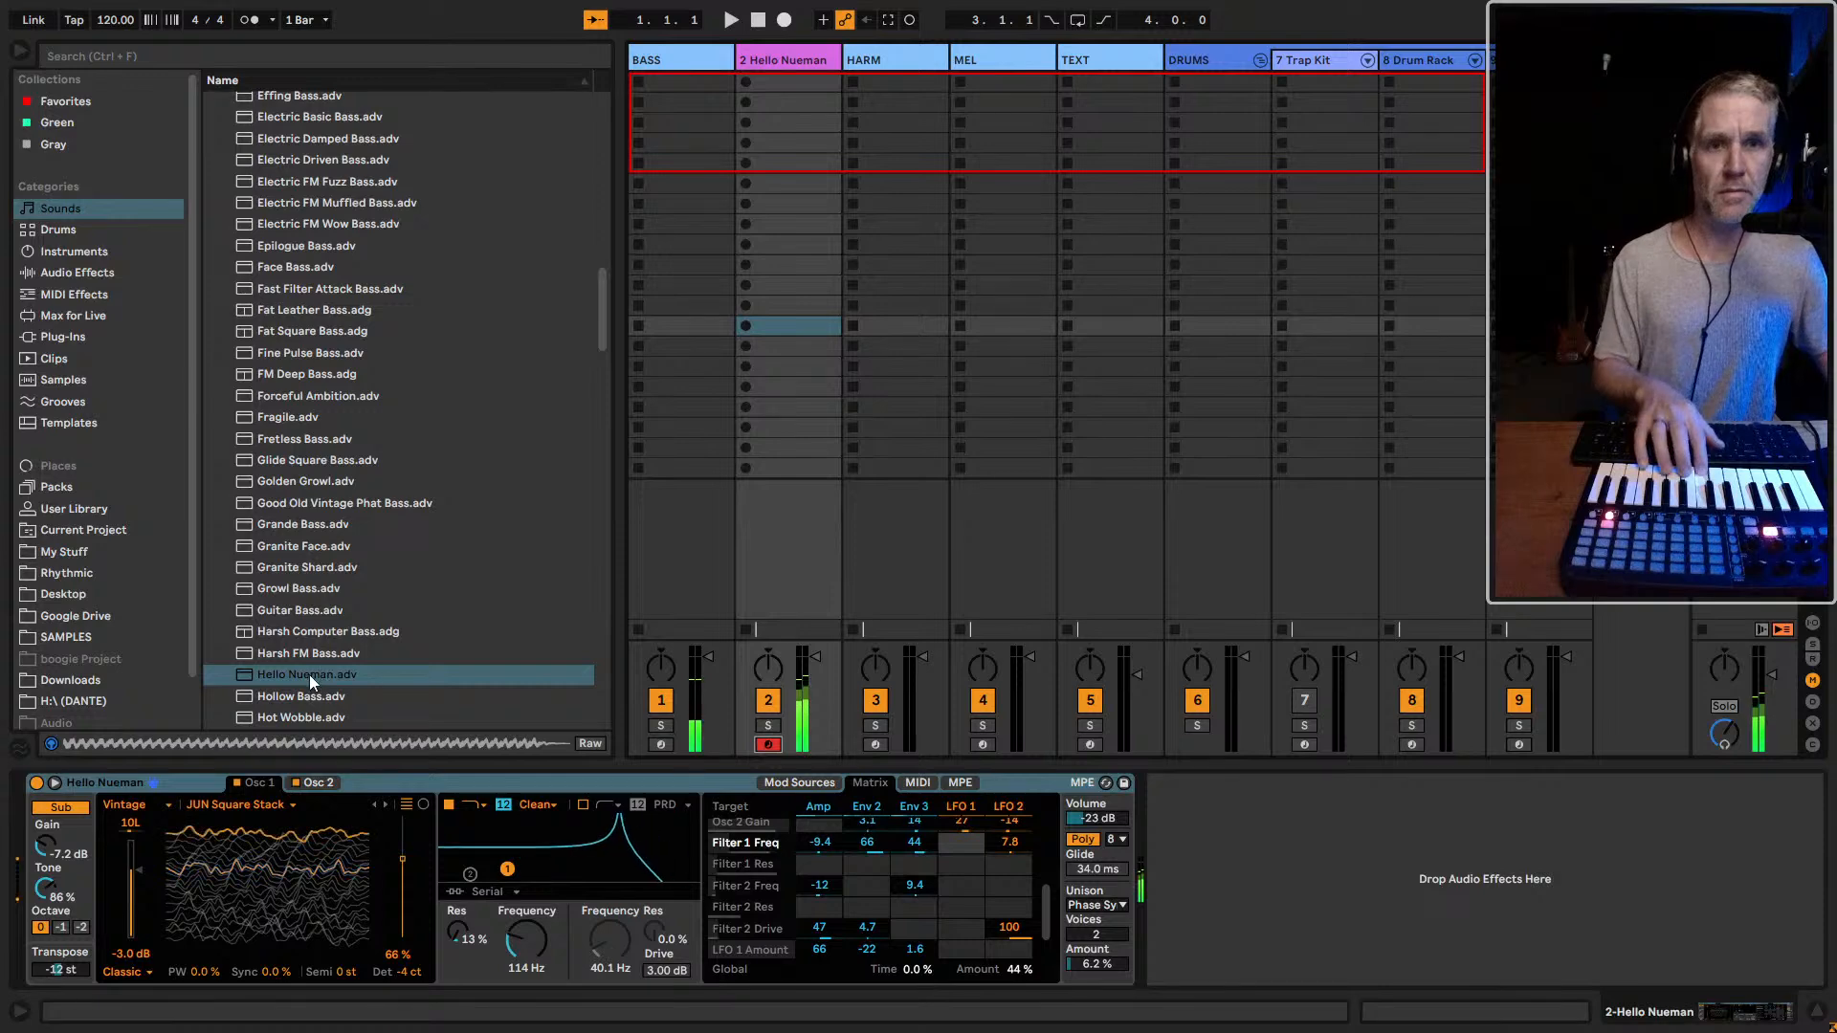
Reload the original Hello Nueman preset on the second track, show Env 2, and set the sub oscillator's tone to 0.0%
{"action": "left_click_drag", "start_coordinate": [308, 675], "coordinate": [157, 782]}
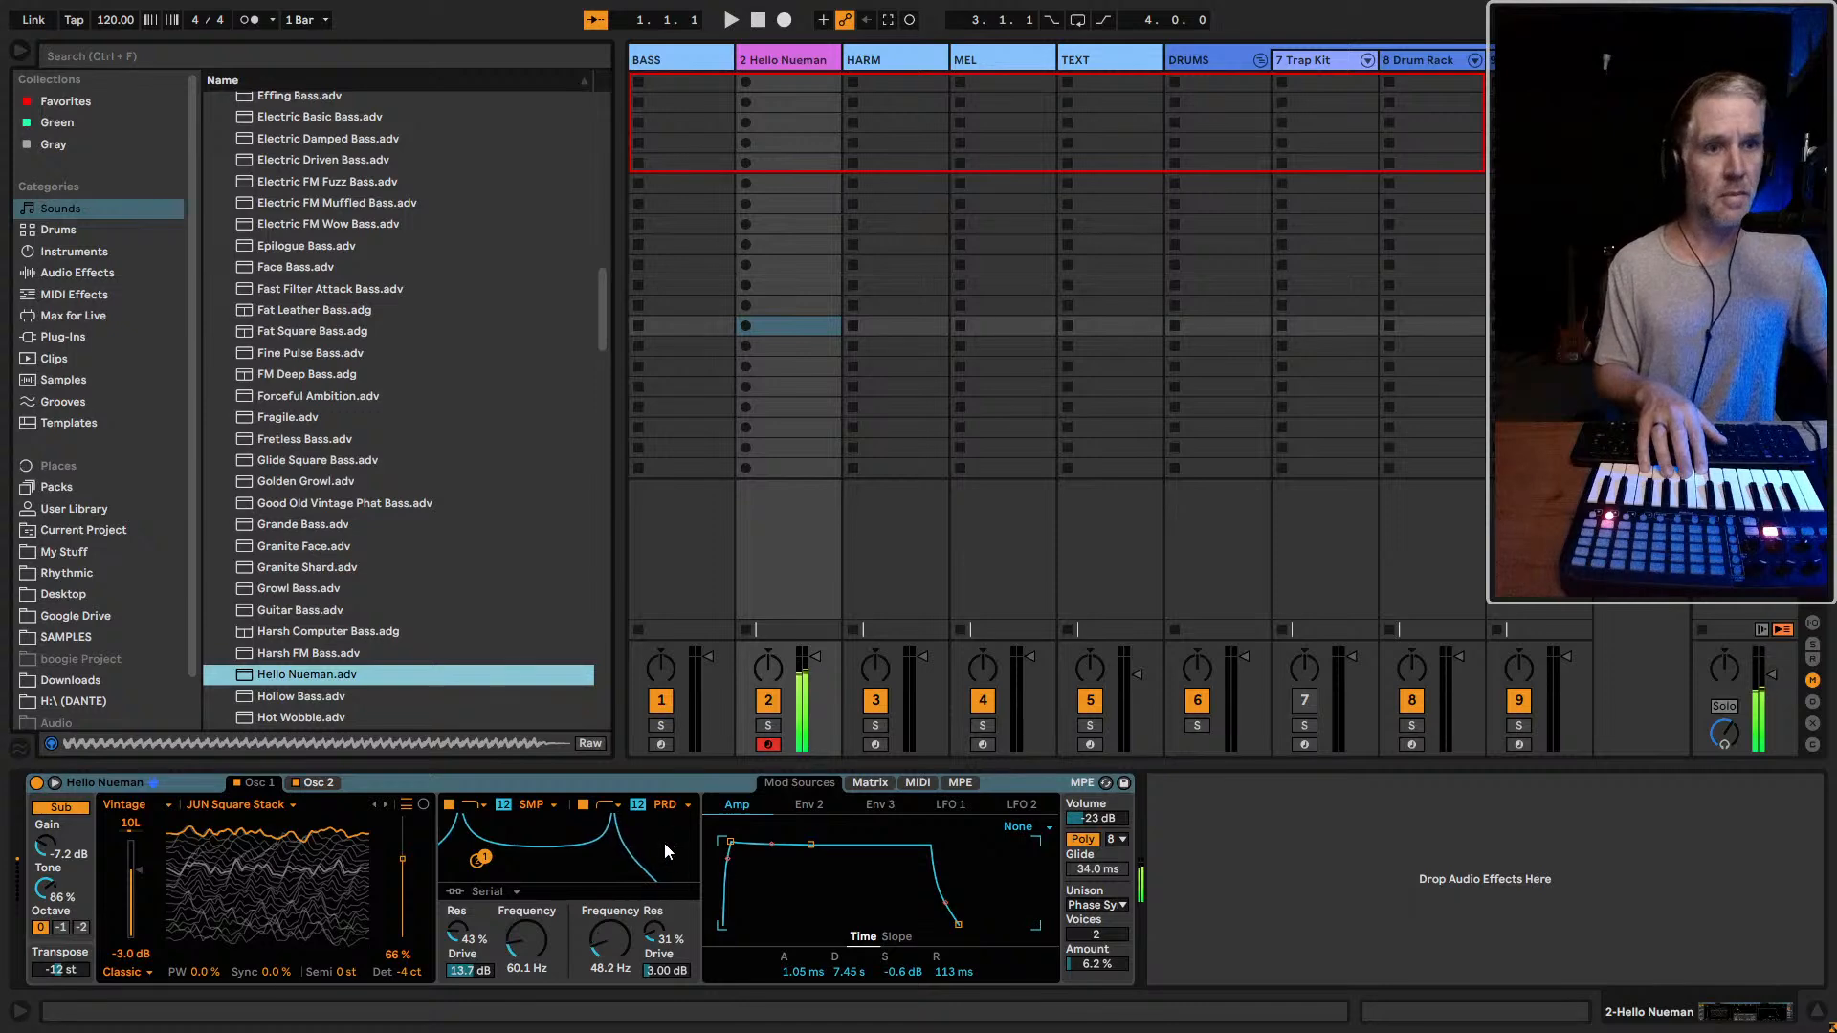
{"action": "left_click", "coordinate": [806, 805]}
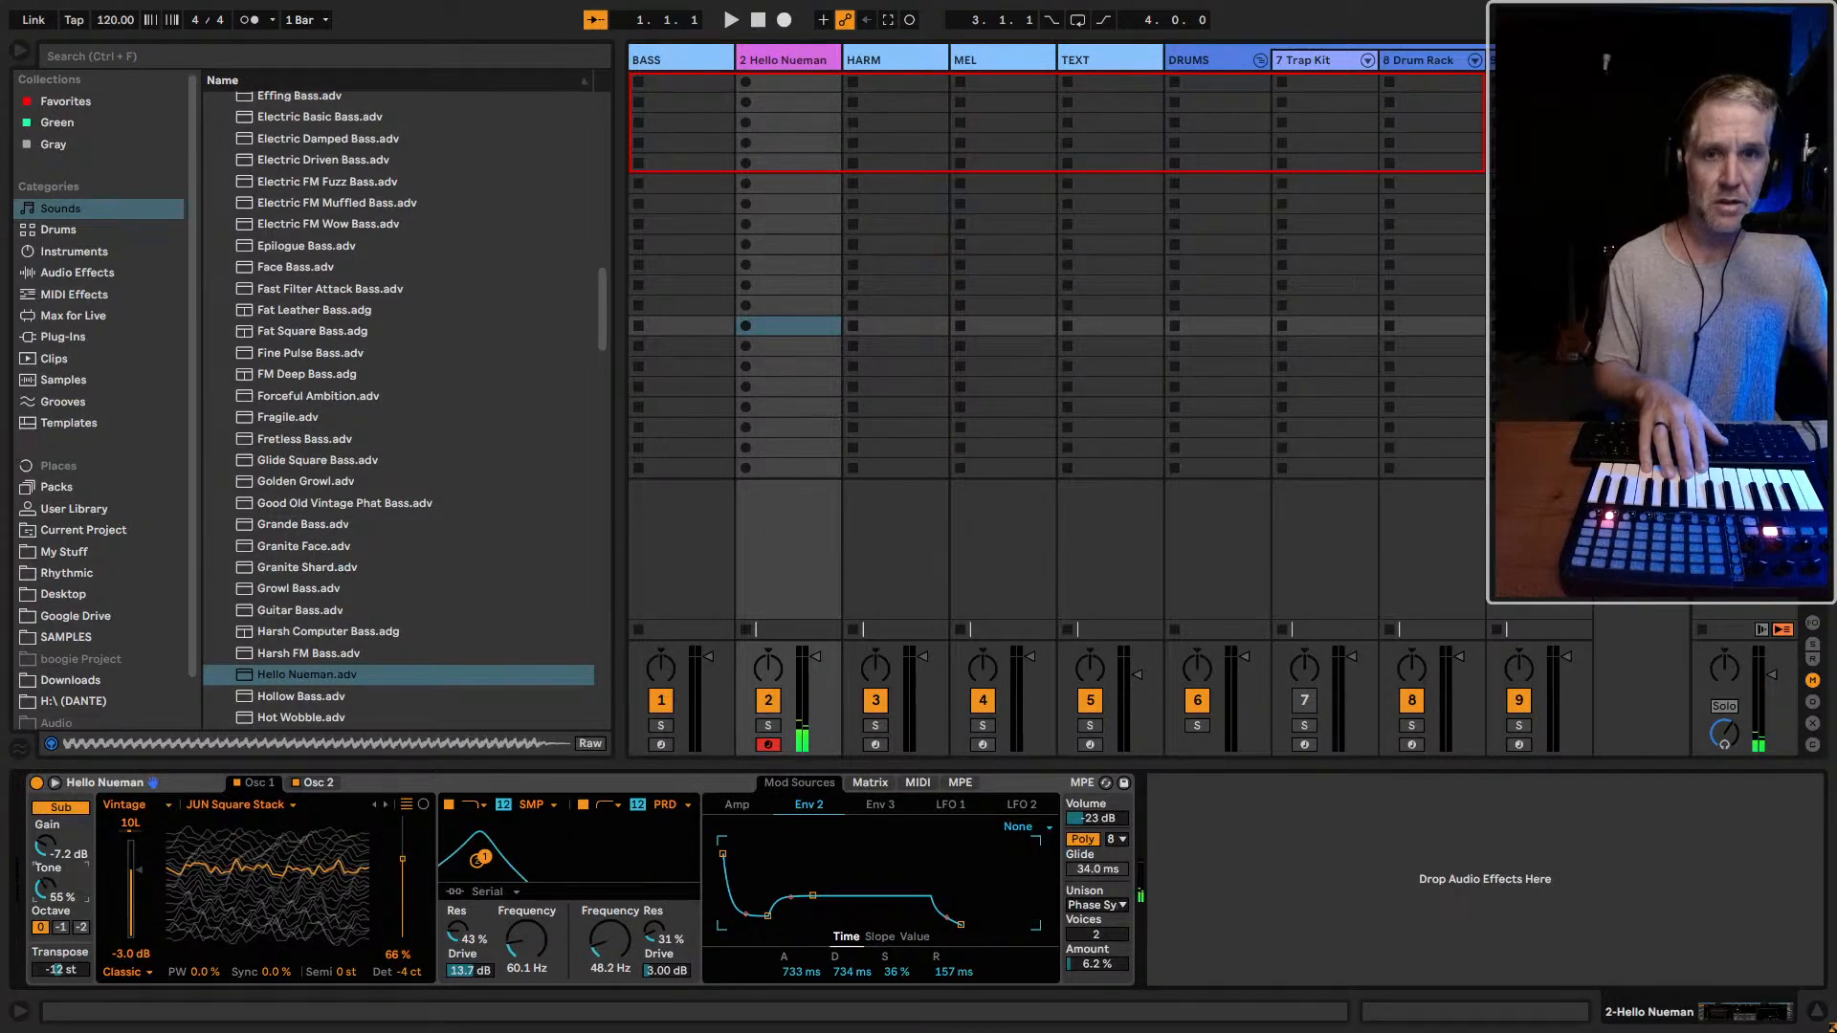
{"action": "left_click_drag", "start_coordinate": [45, 888], "coordinate": [47, 966]}
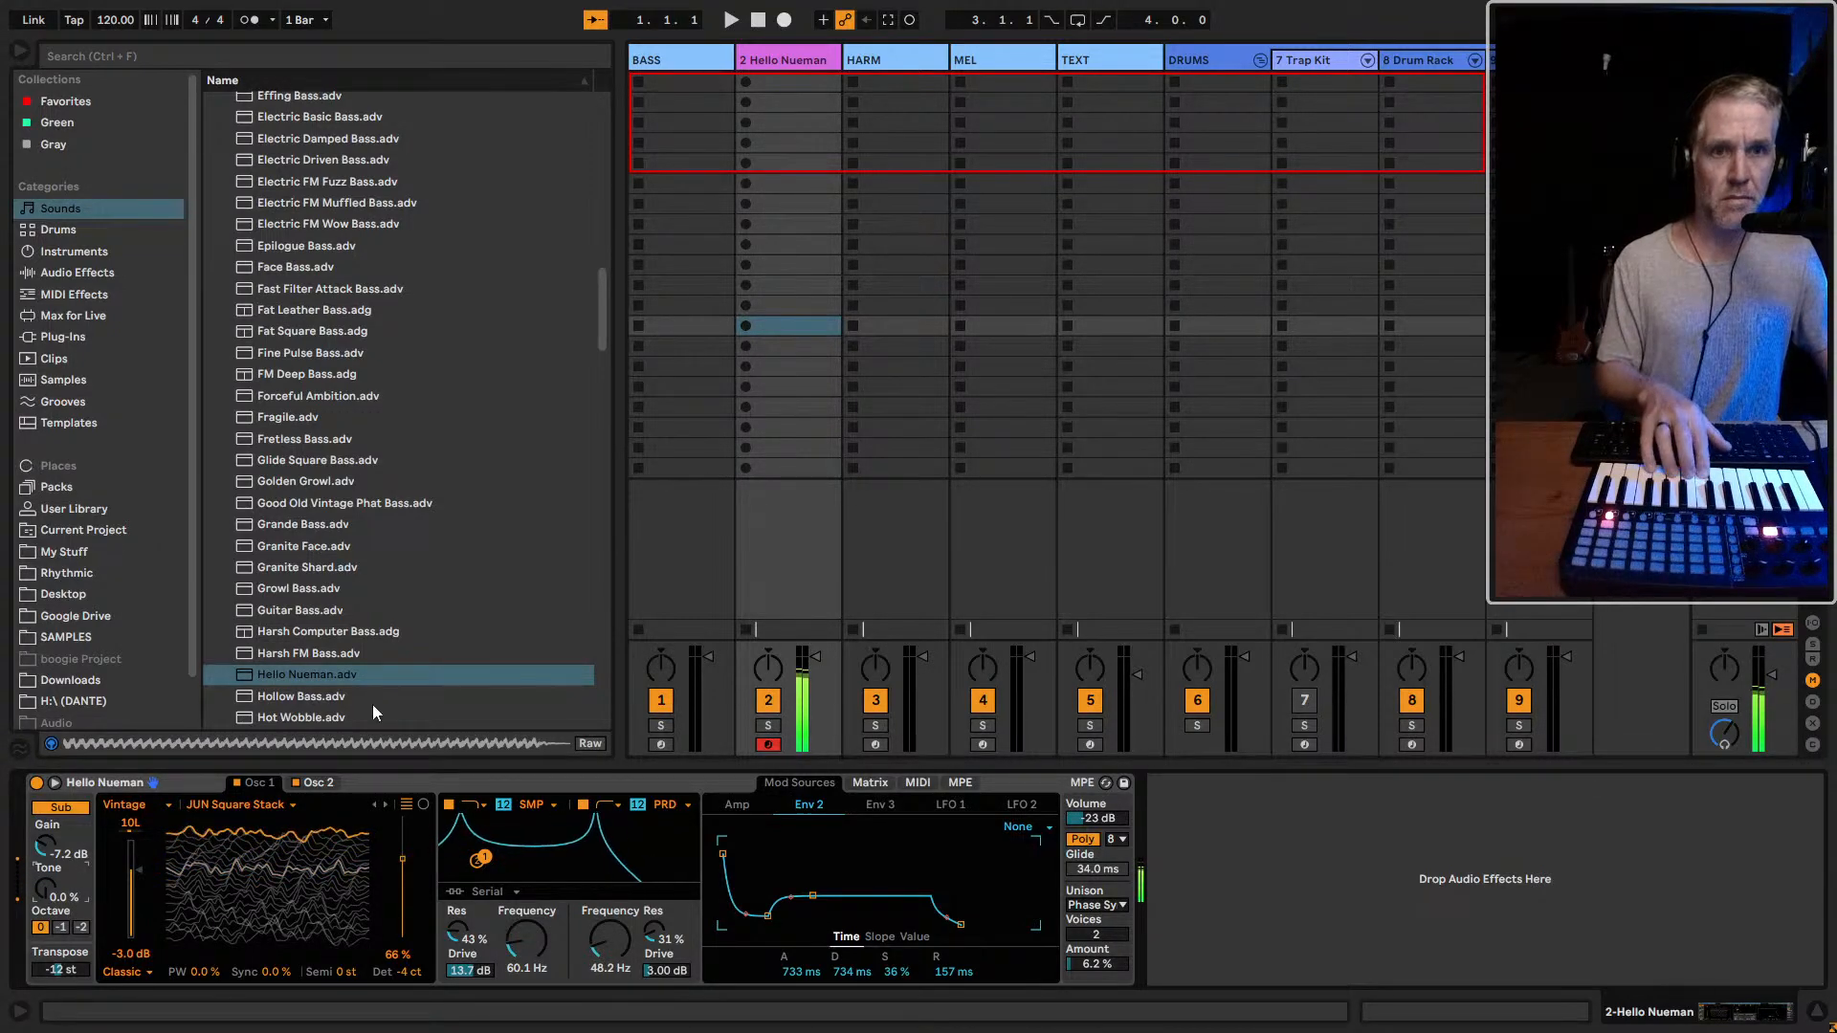
{"action": "left_click", "coordinate": [323, 682]}
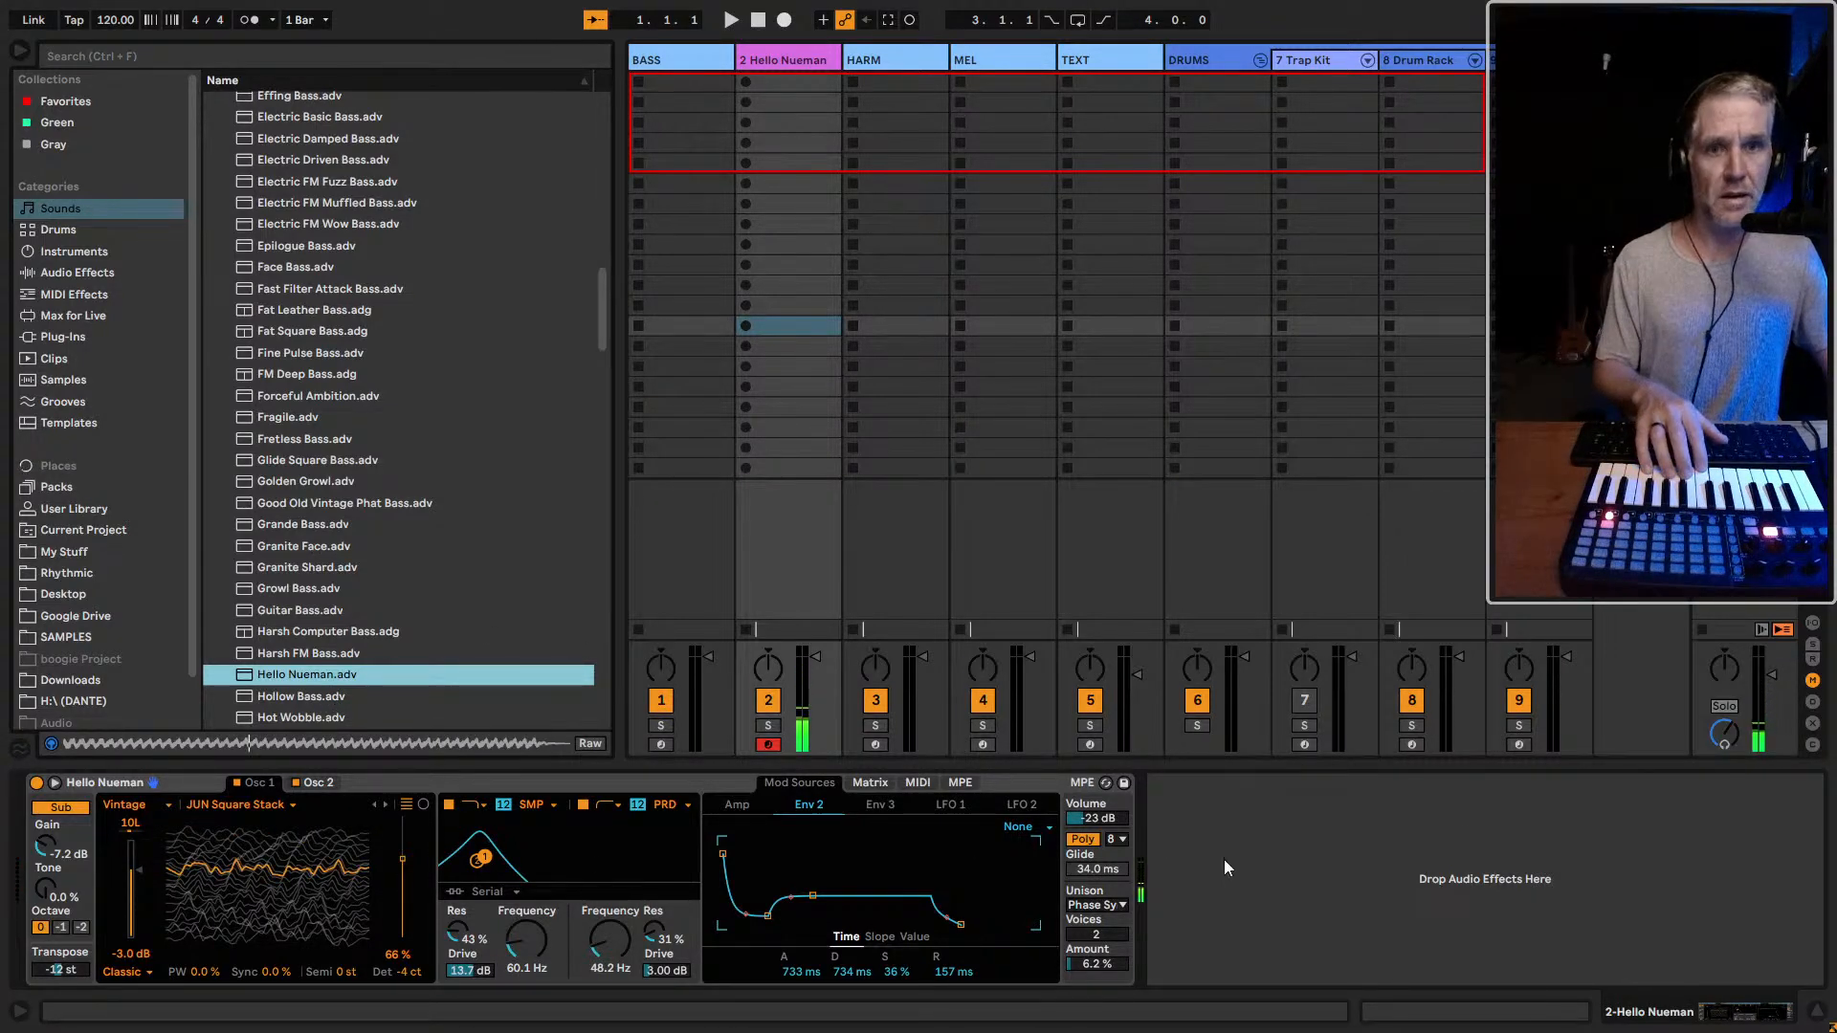
{"action": "left_click", "coordinate": [1425, 818]}
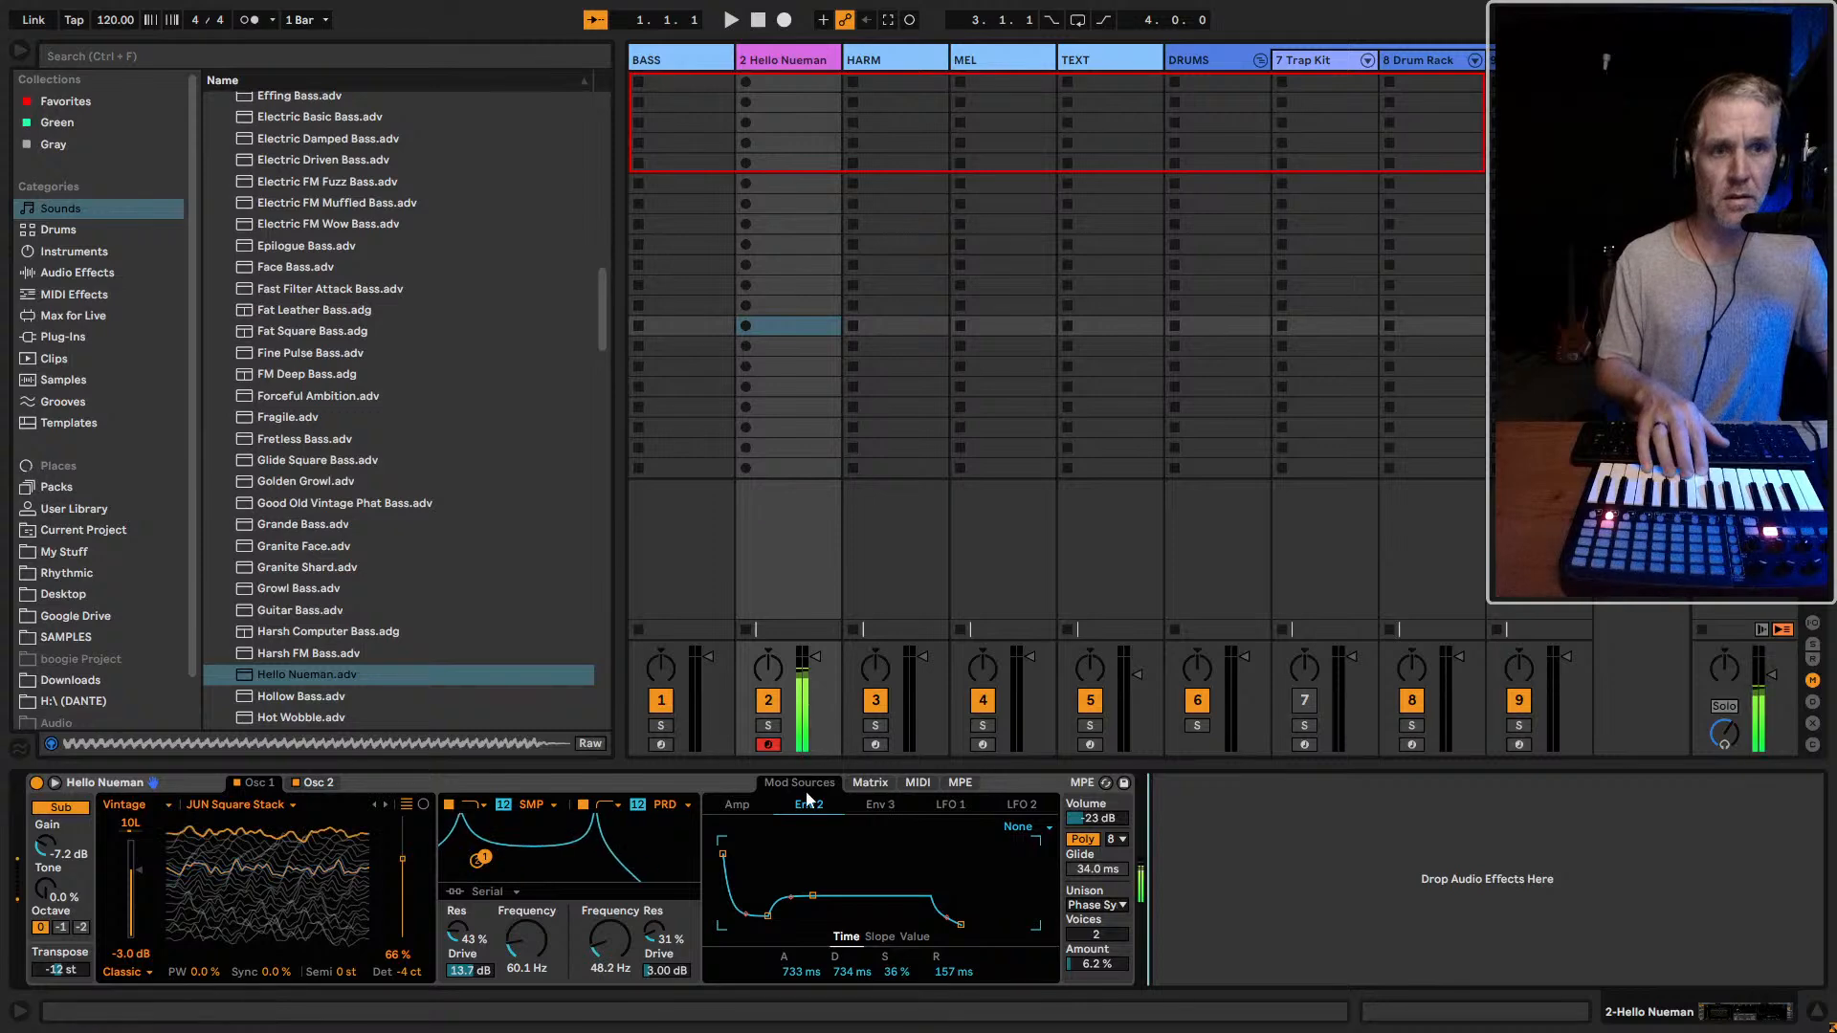
Compare the BASS track with Hello Nueman by alternating the armed track, and look through the unison mode options
{"action": "left_click", "coordinate": [660, 744]}
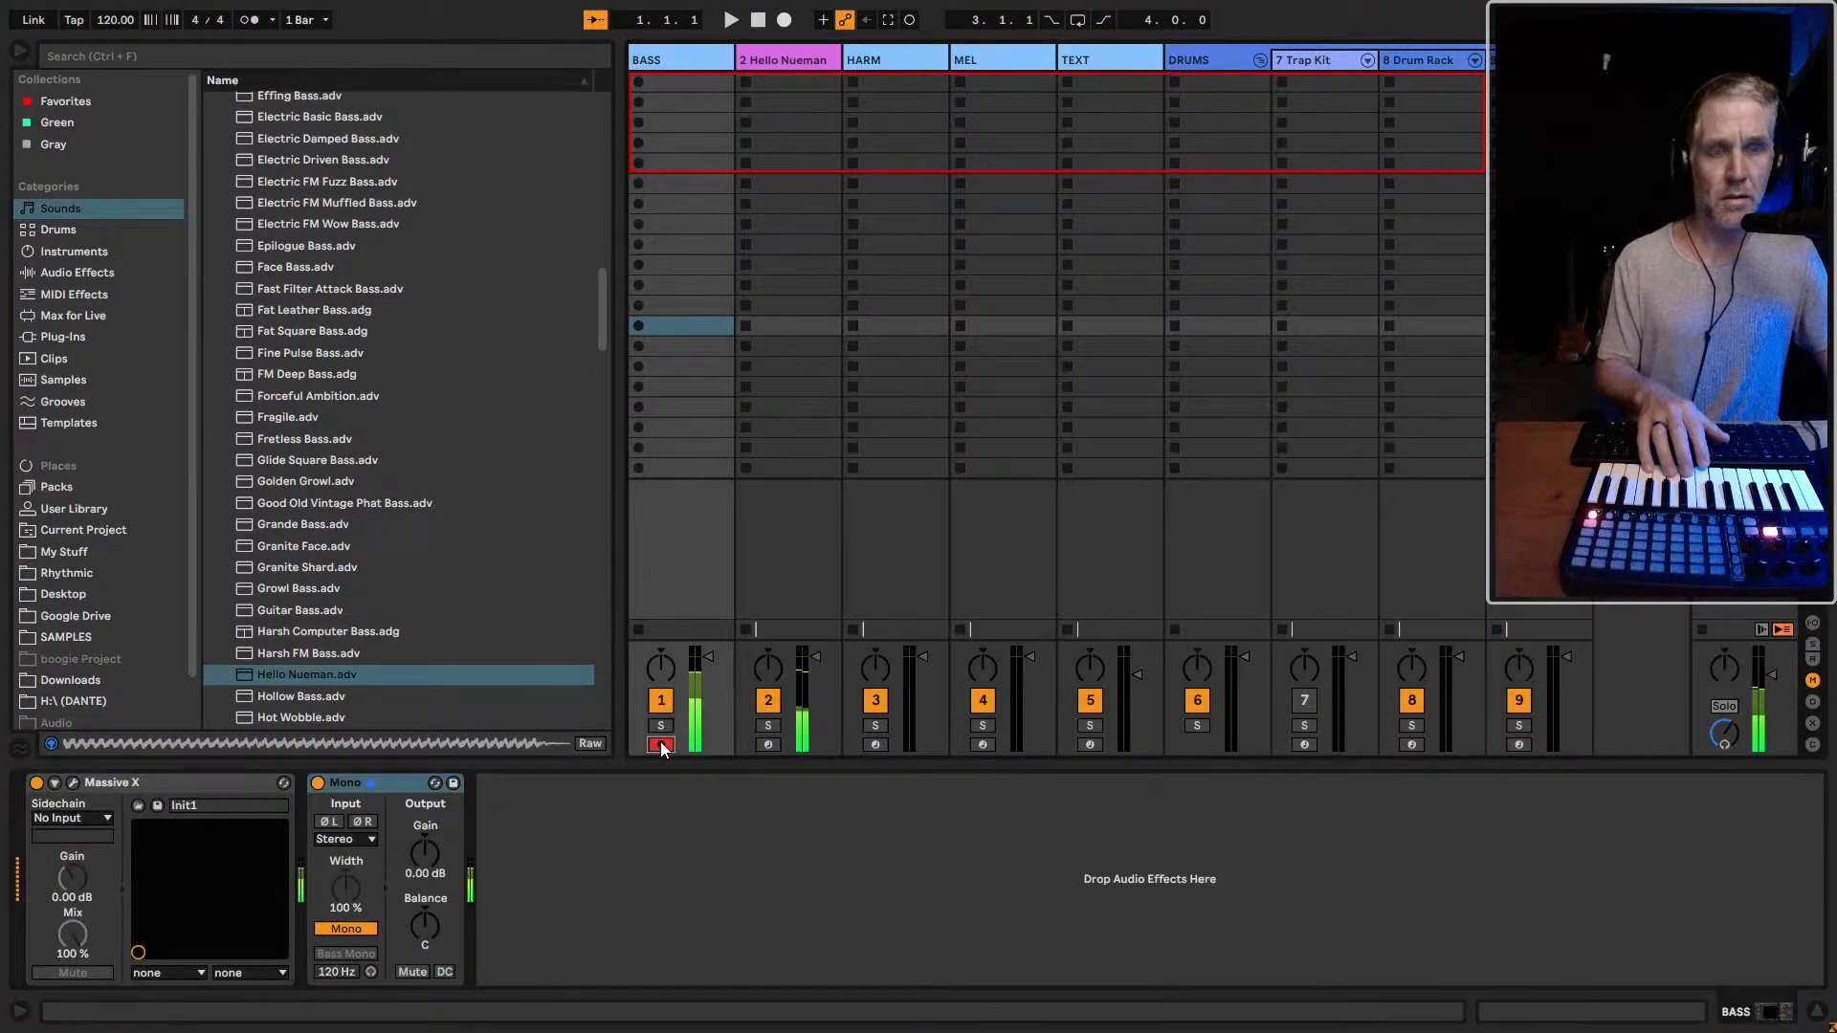
{"action": "left_click", "coordinate": [768, 744]}
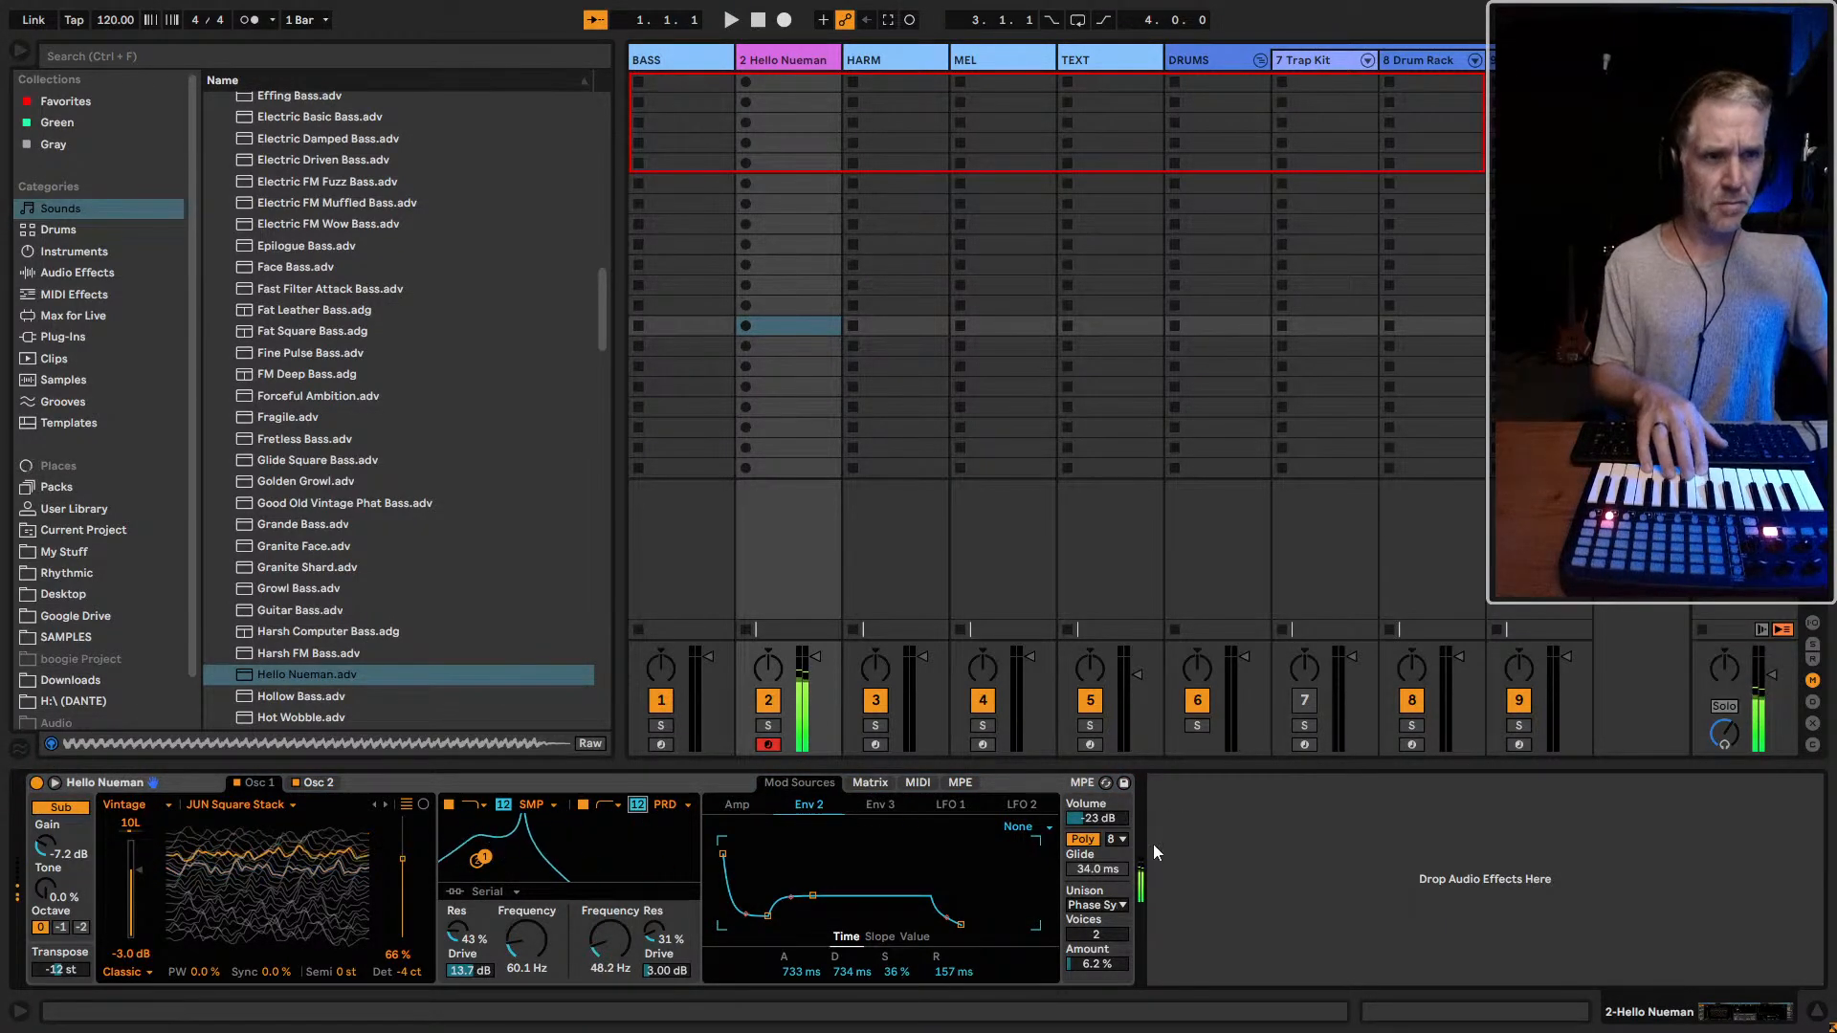
{"action": "left_click", "coordinate": [1120, 904]}
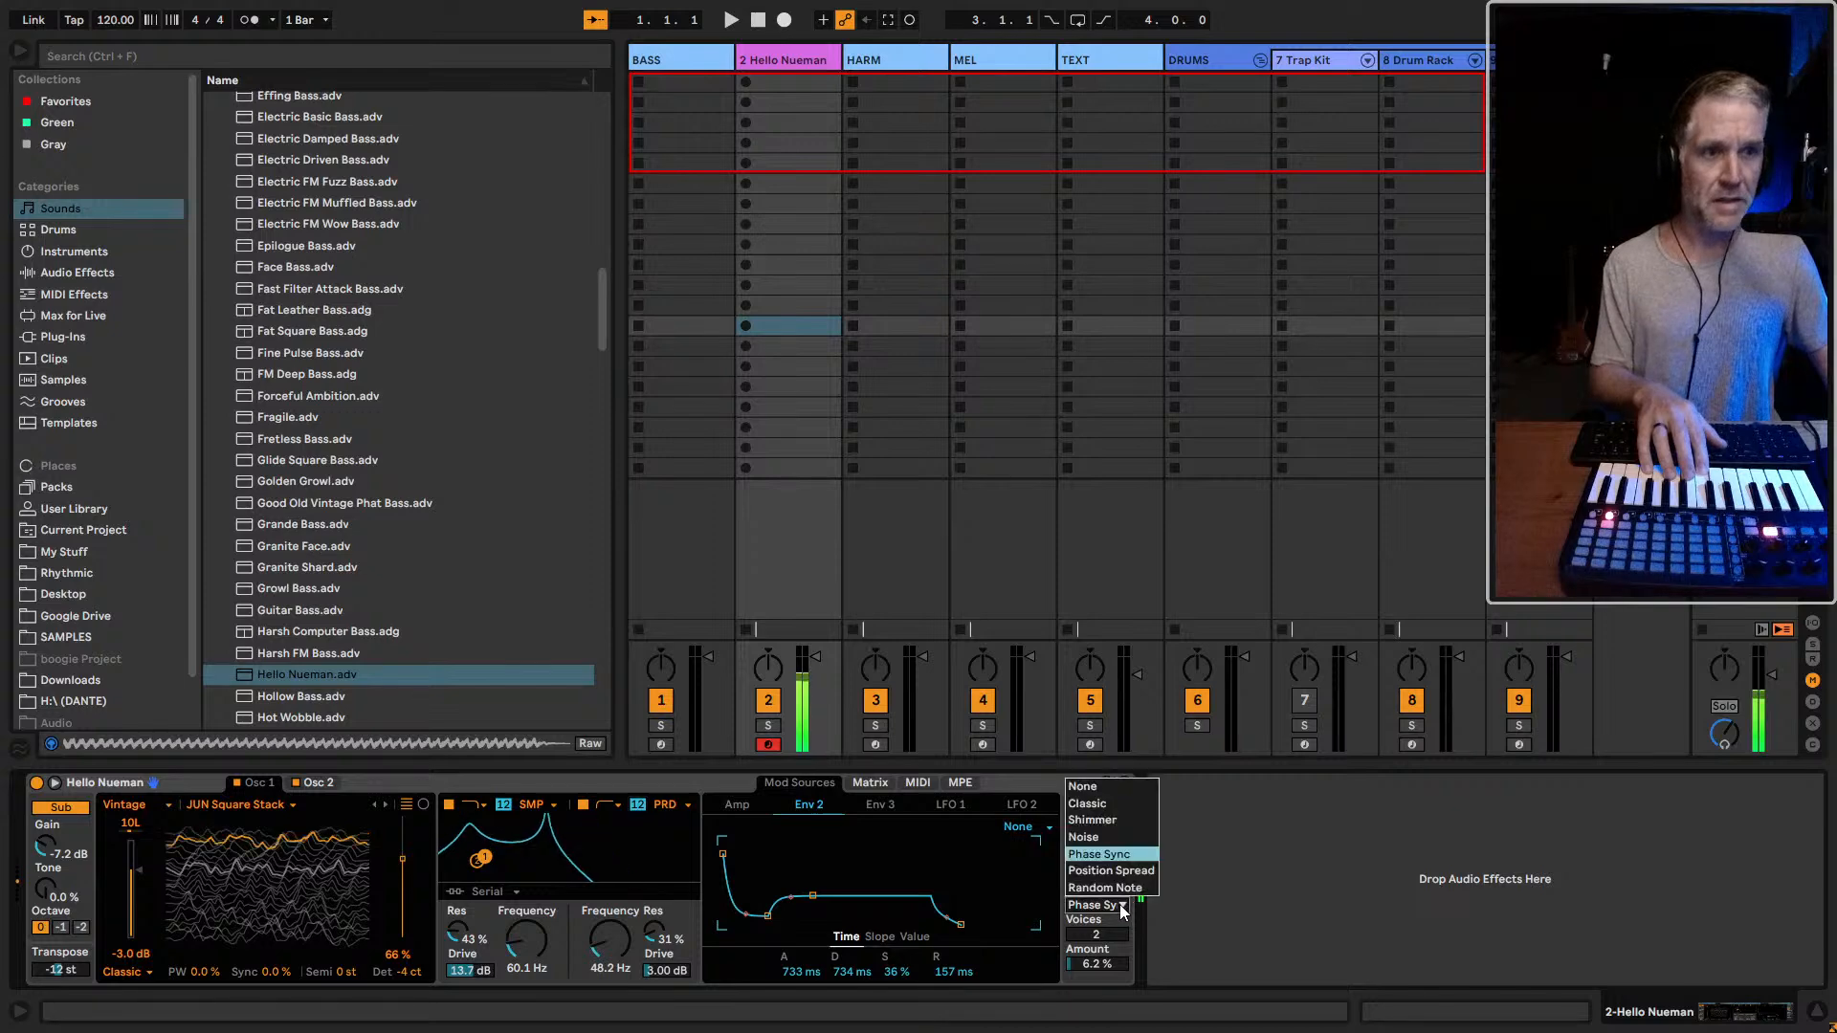
{"action": "left_click", "coordinate": [930, 853]}
Reset to 0 the matrix modulation of Filter 2 Res by Env 2, and of Filter 1 Res by Amp, Env 2 and Env 3
{"action": "left_click", "coordinate": [868, 787]}
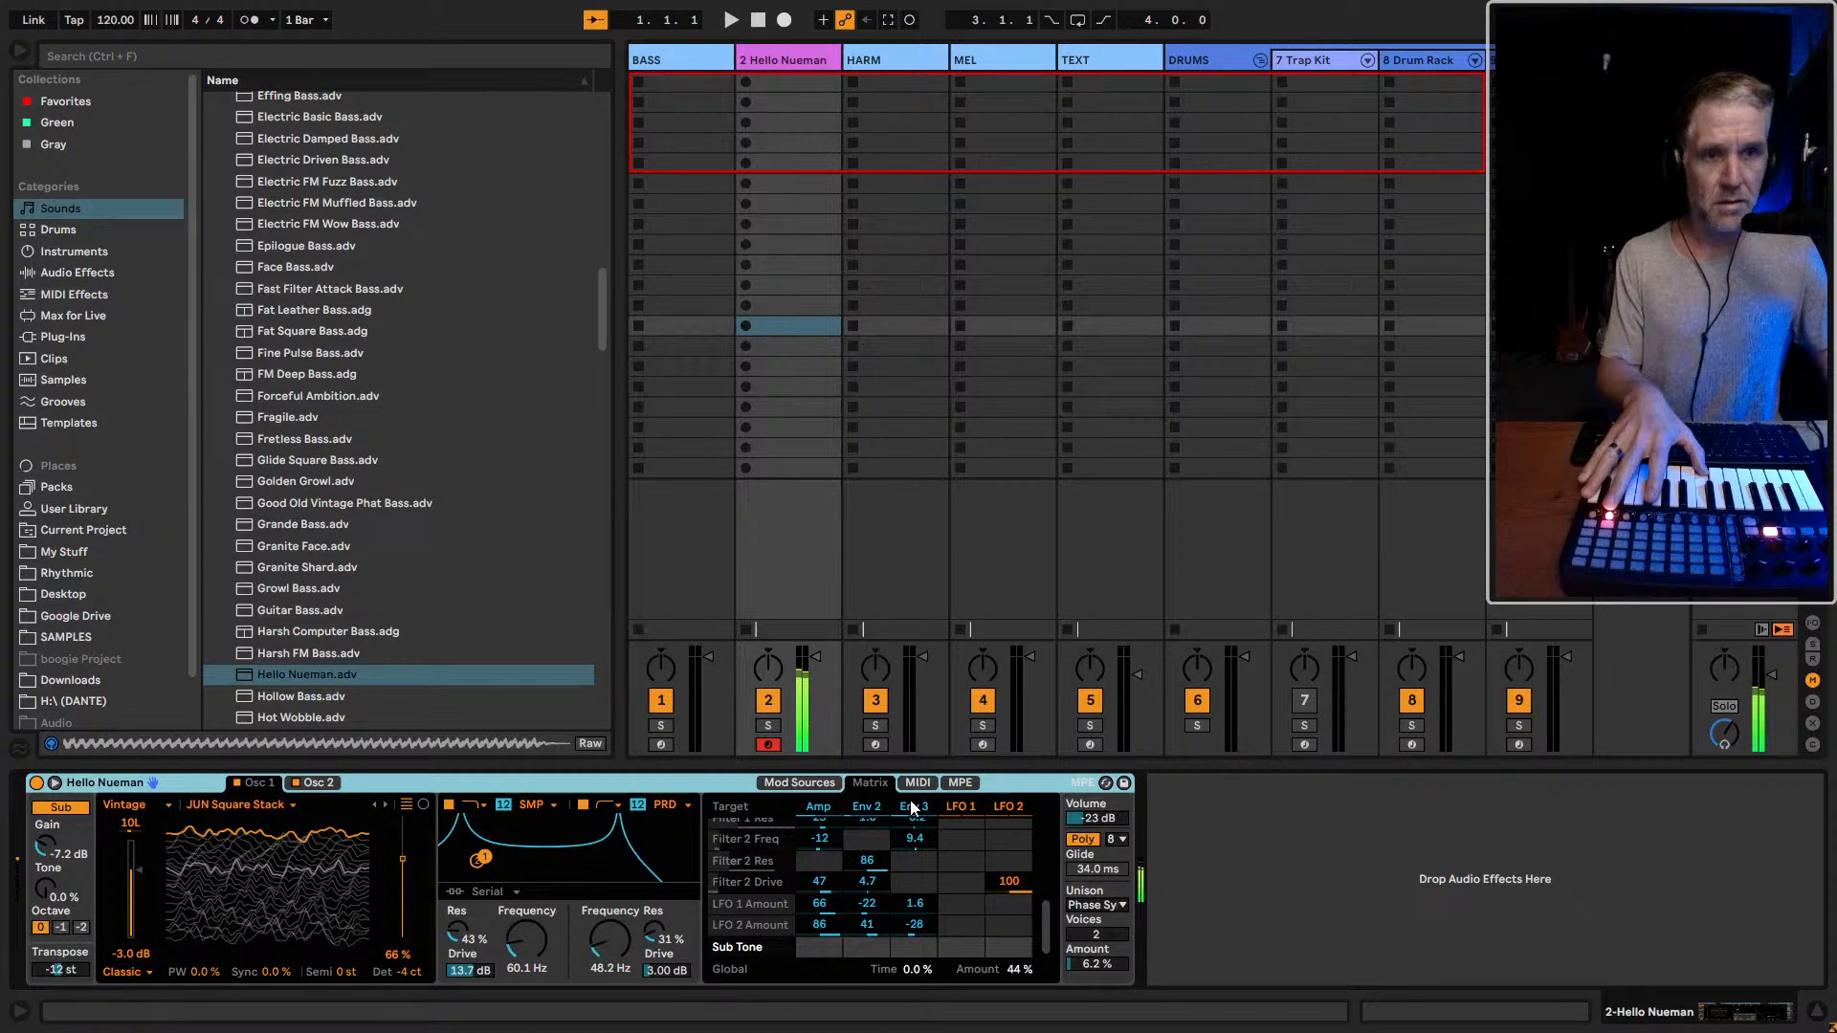
{"action": "double_click", "coordinate": [869, 861]}
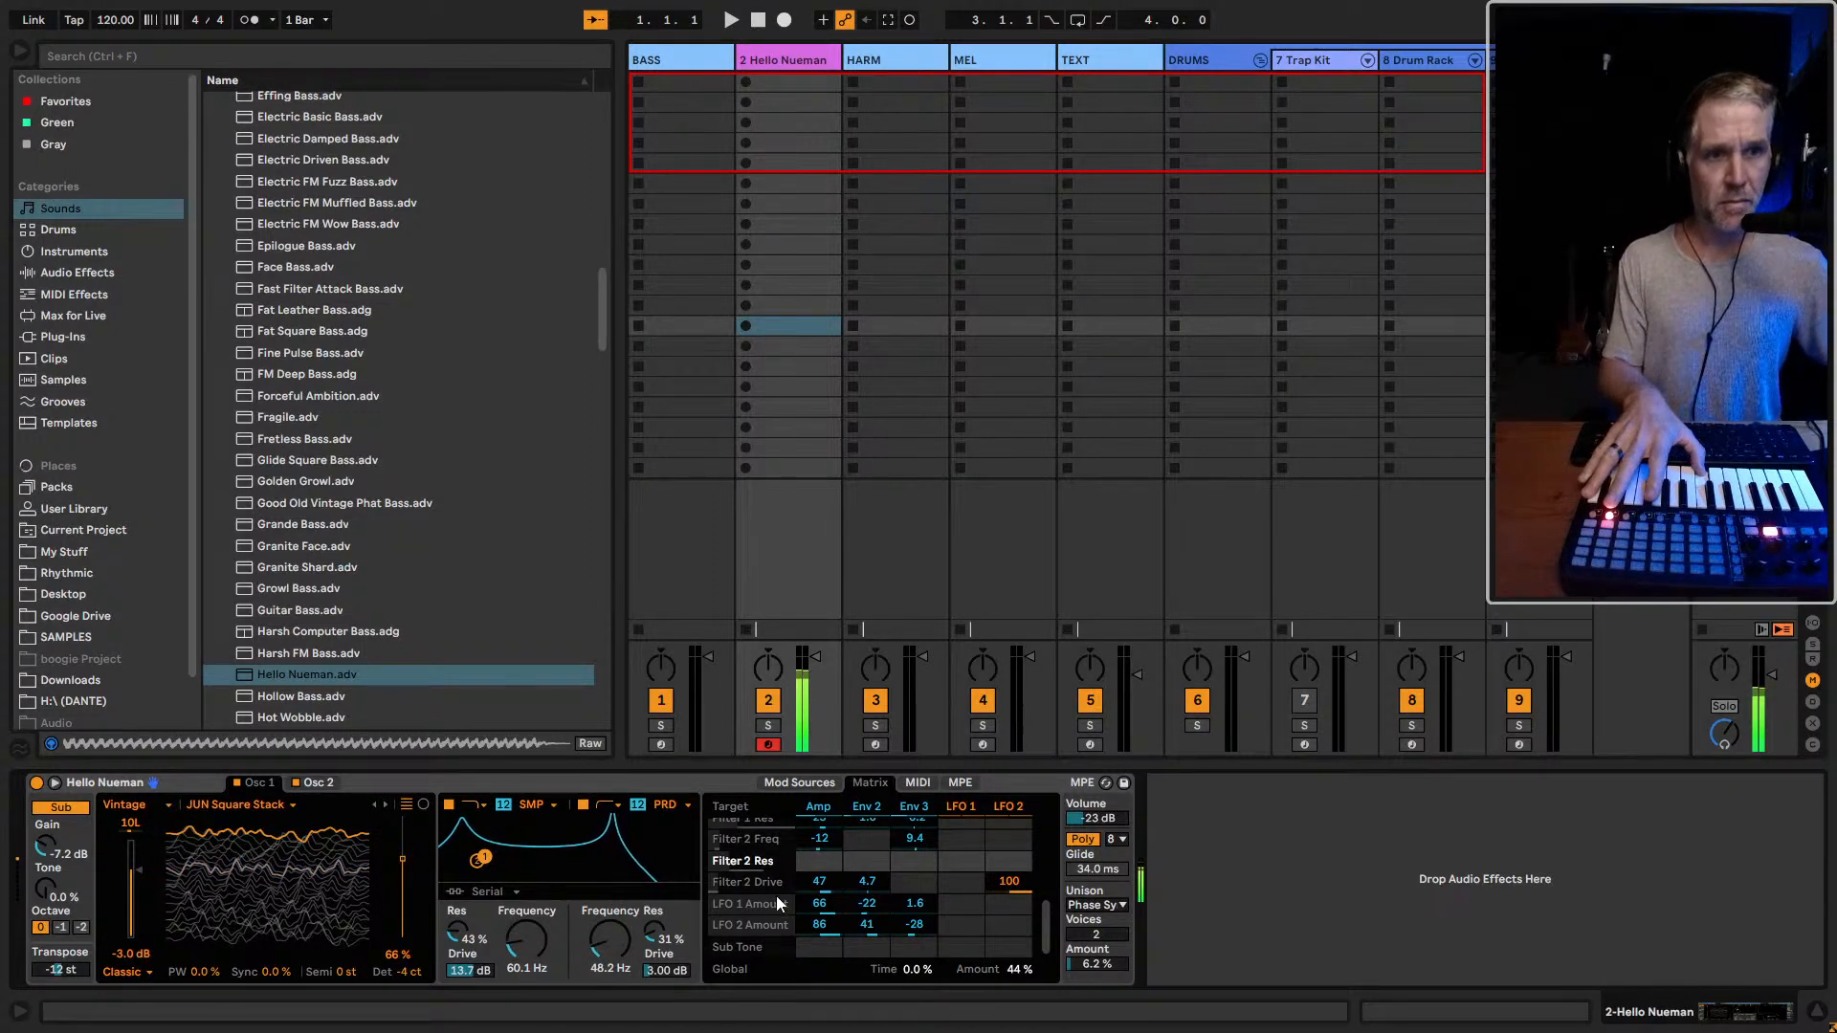
{"action": "scroll", "coordinate": [777, 894], "scroll_direction": "up", "scroll_amount": 2}
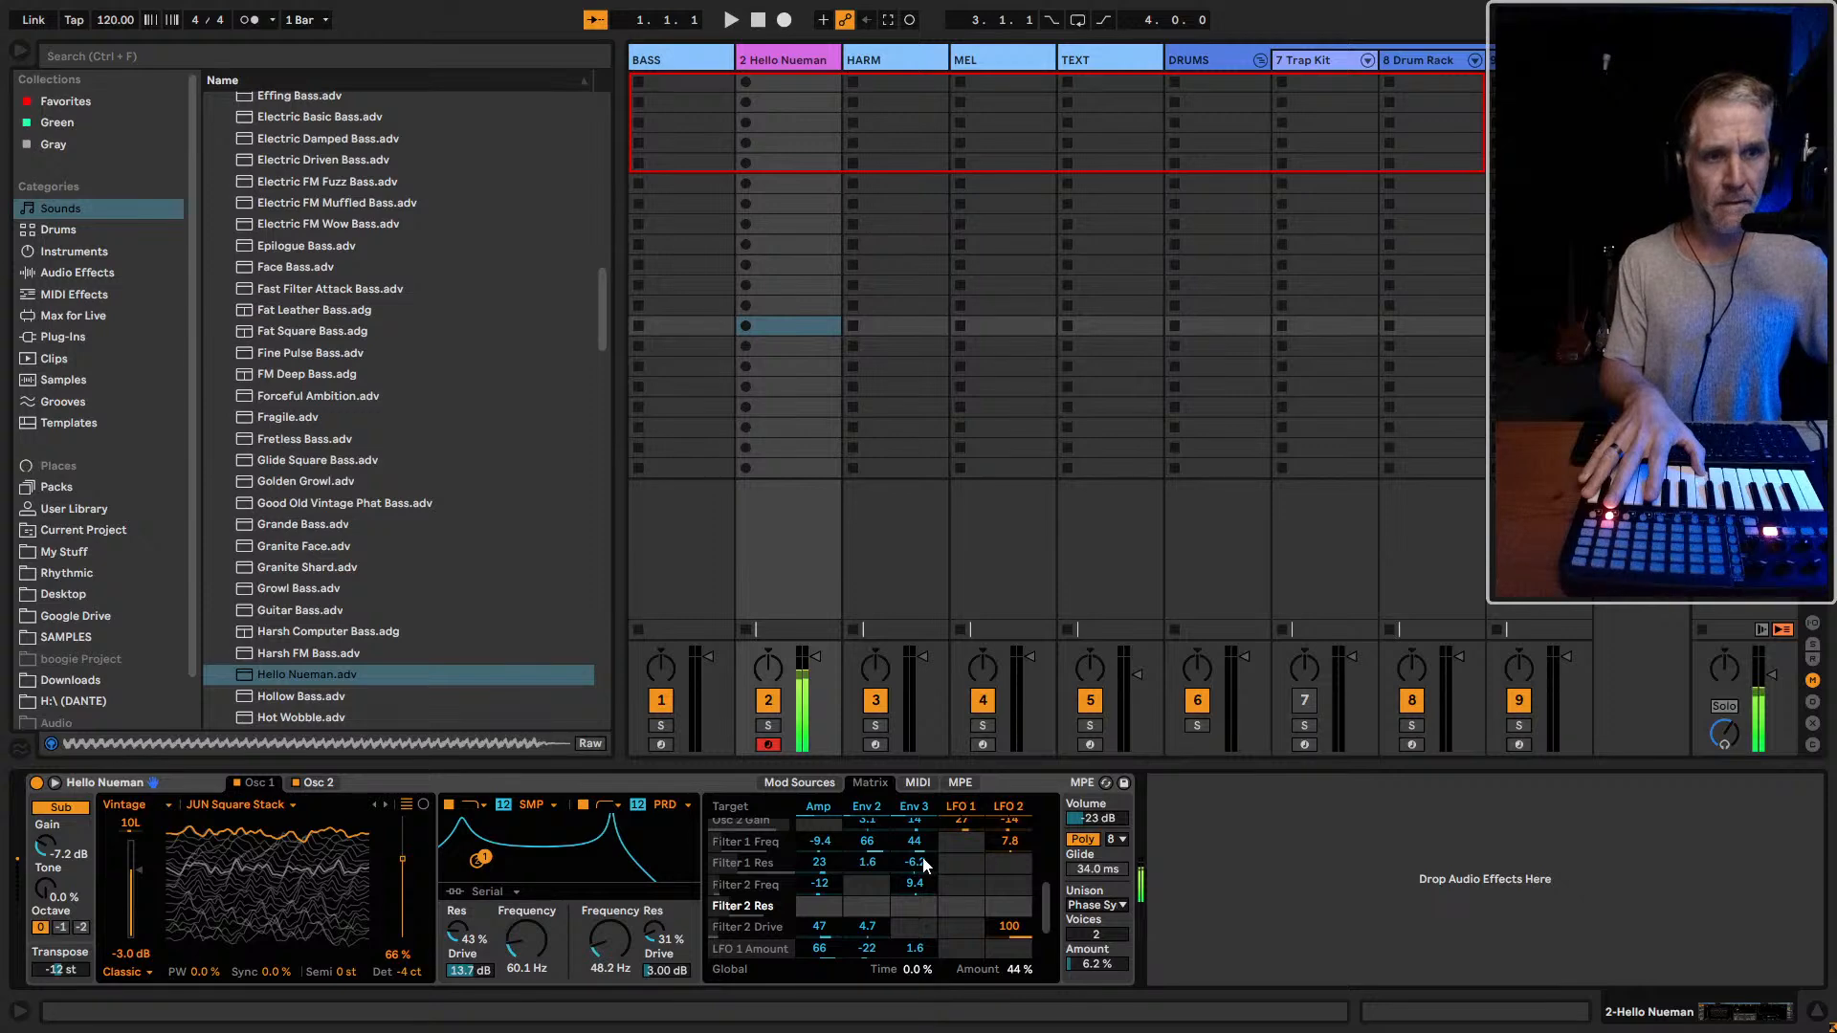
{"action": "scroll", "coordinate": [933, 870], "scroll_direction": "up", "scroll_amount": 1}
{"action": "double_click", "coordinate": [823, 885]}
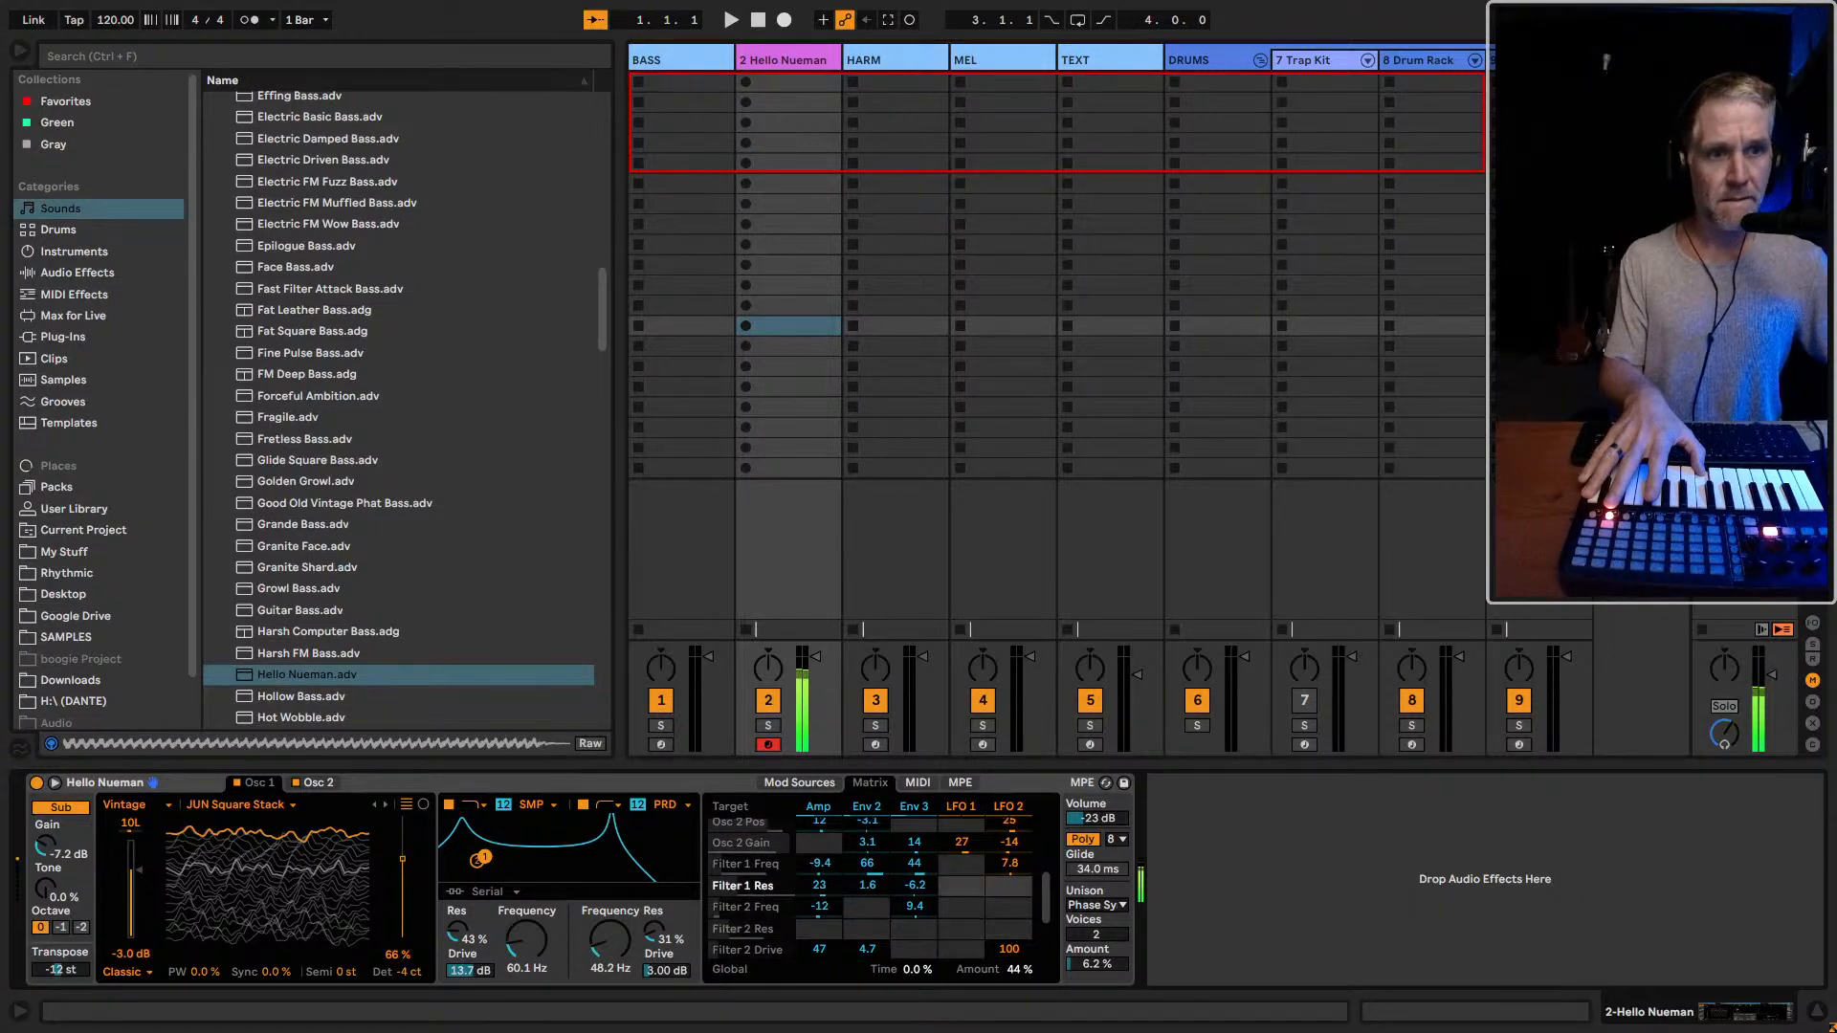
{"action": "double_click", "coordinate": [866, 885]}
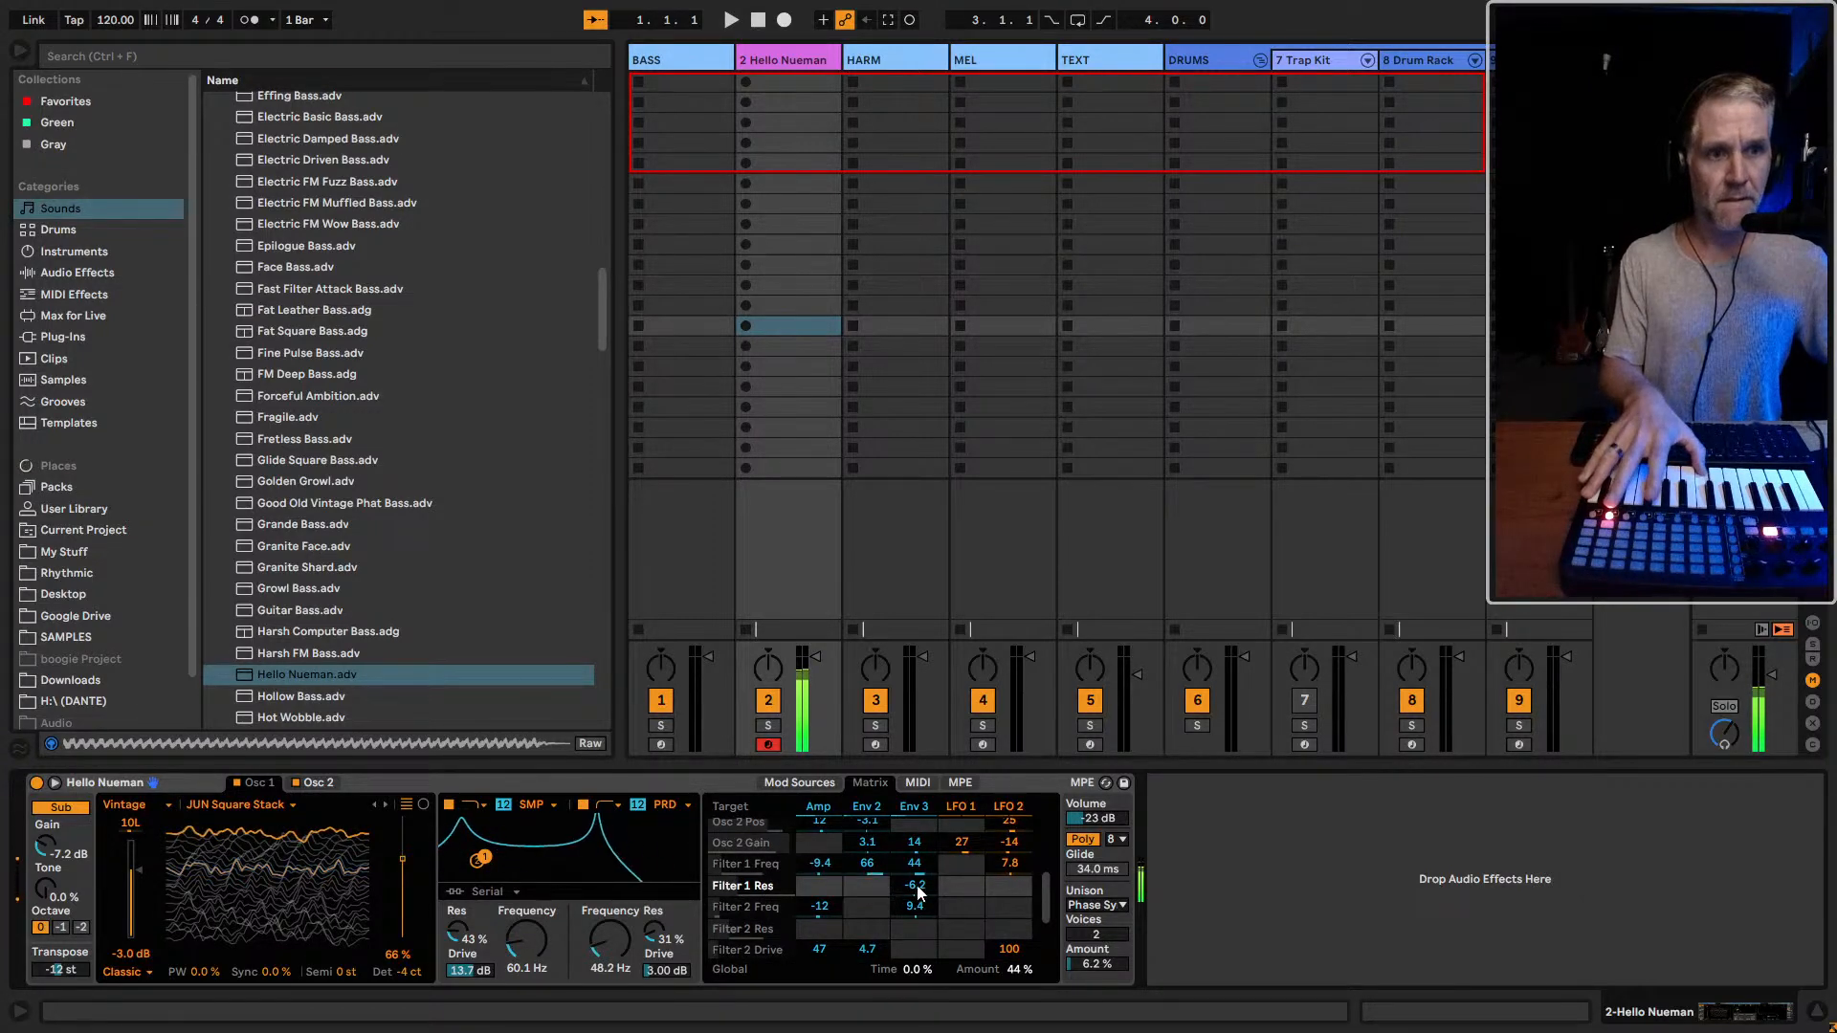
{"action": "scroll", "coordinate": [917, 890], "scroll_direction": "up", "scroll_amount": 4}
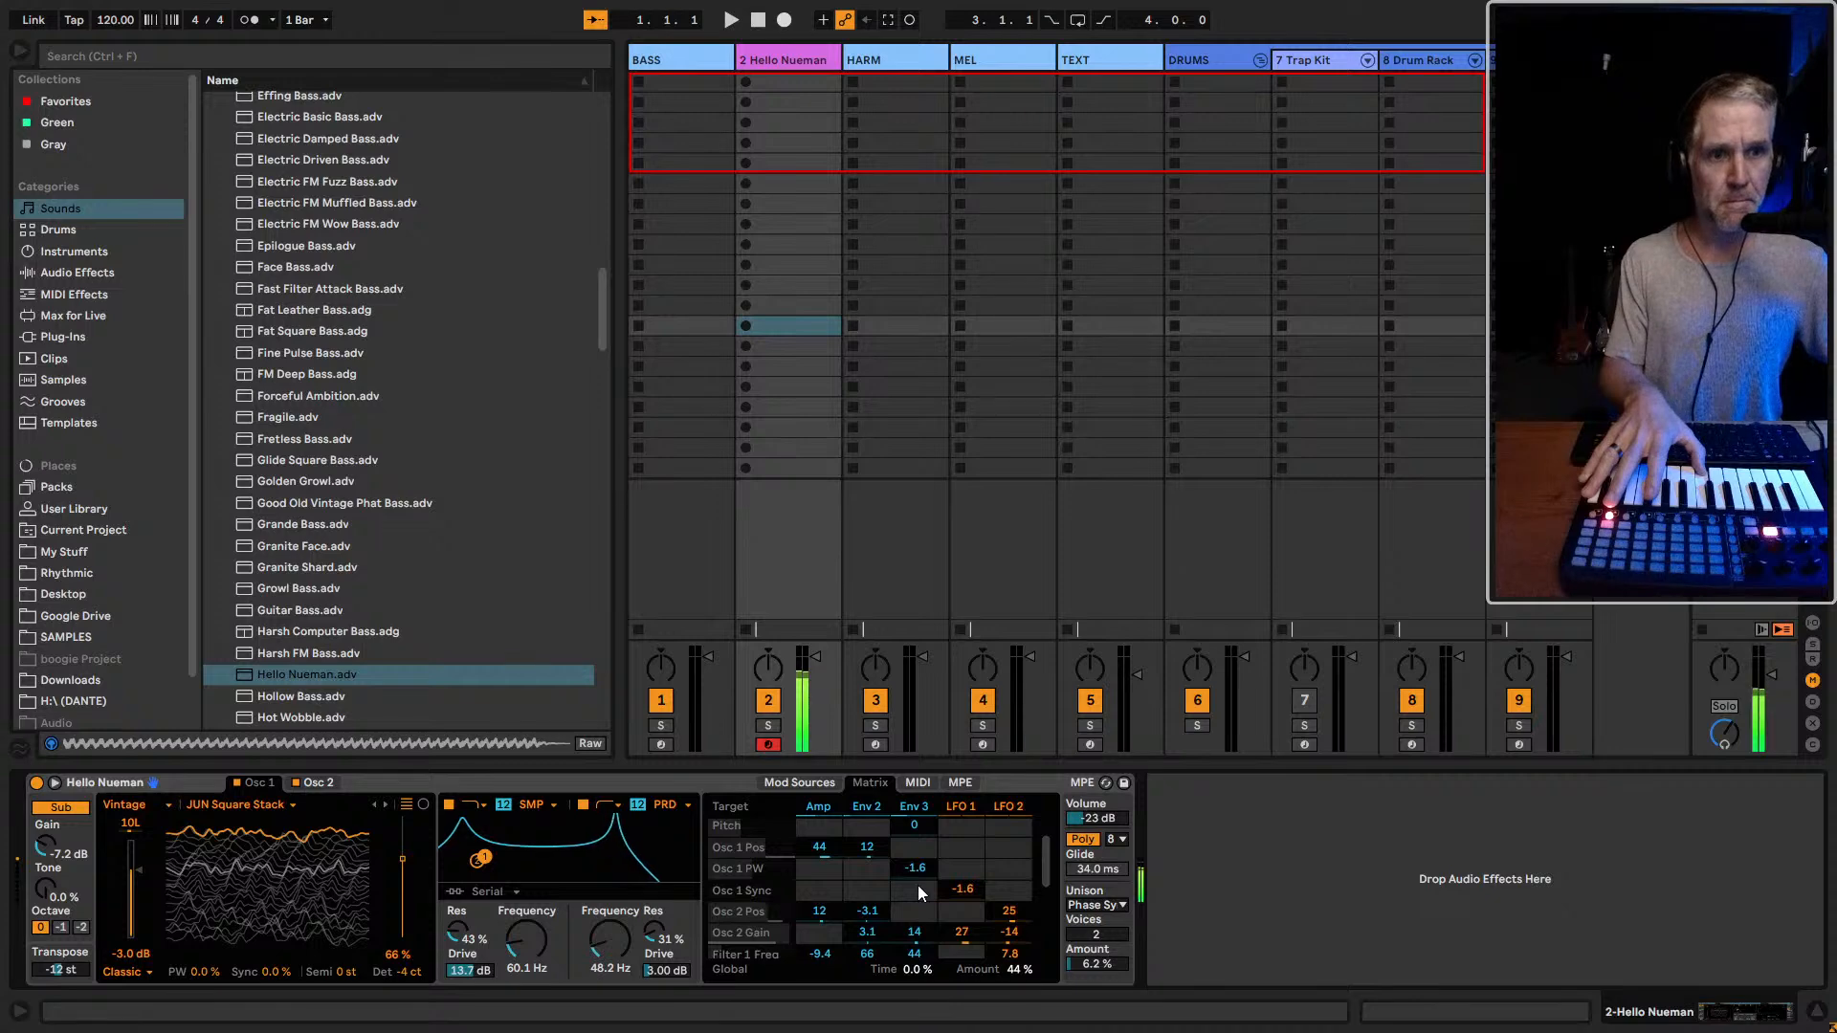
{"action": "double_click", "coordinate": [916, 886]}
Reset the Env 2 modulation of Amp and Osc 1 Pos to 0 in the matrix
{"action": "scroll", "coordinate": [965, 879], "scroll_direction": "up", "scroll_amount": 1}
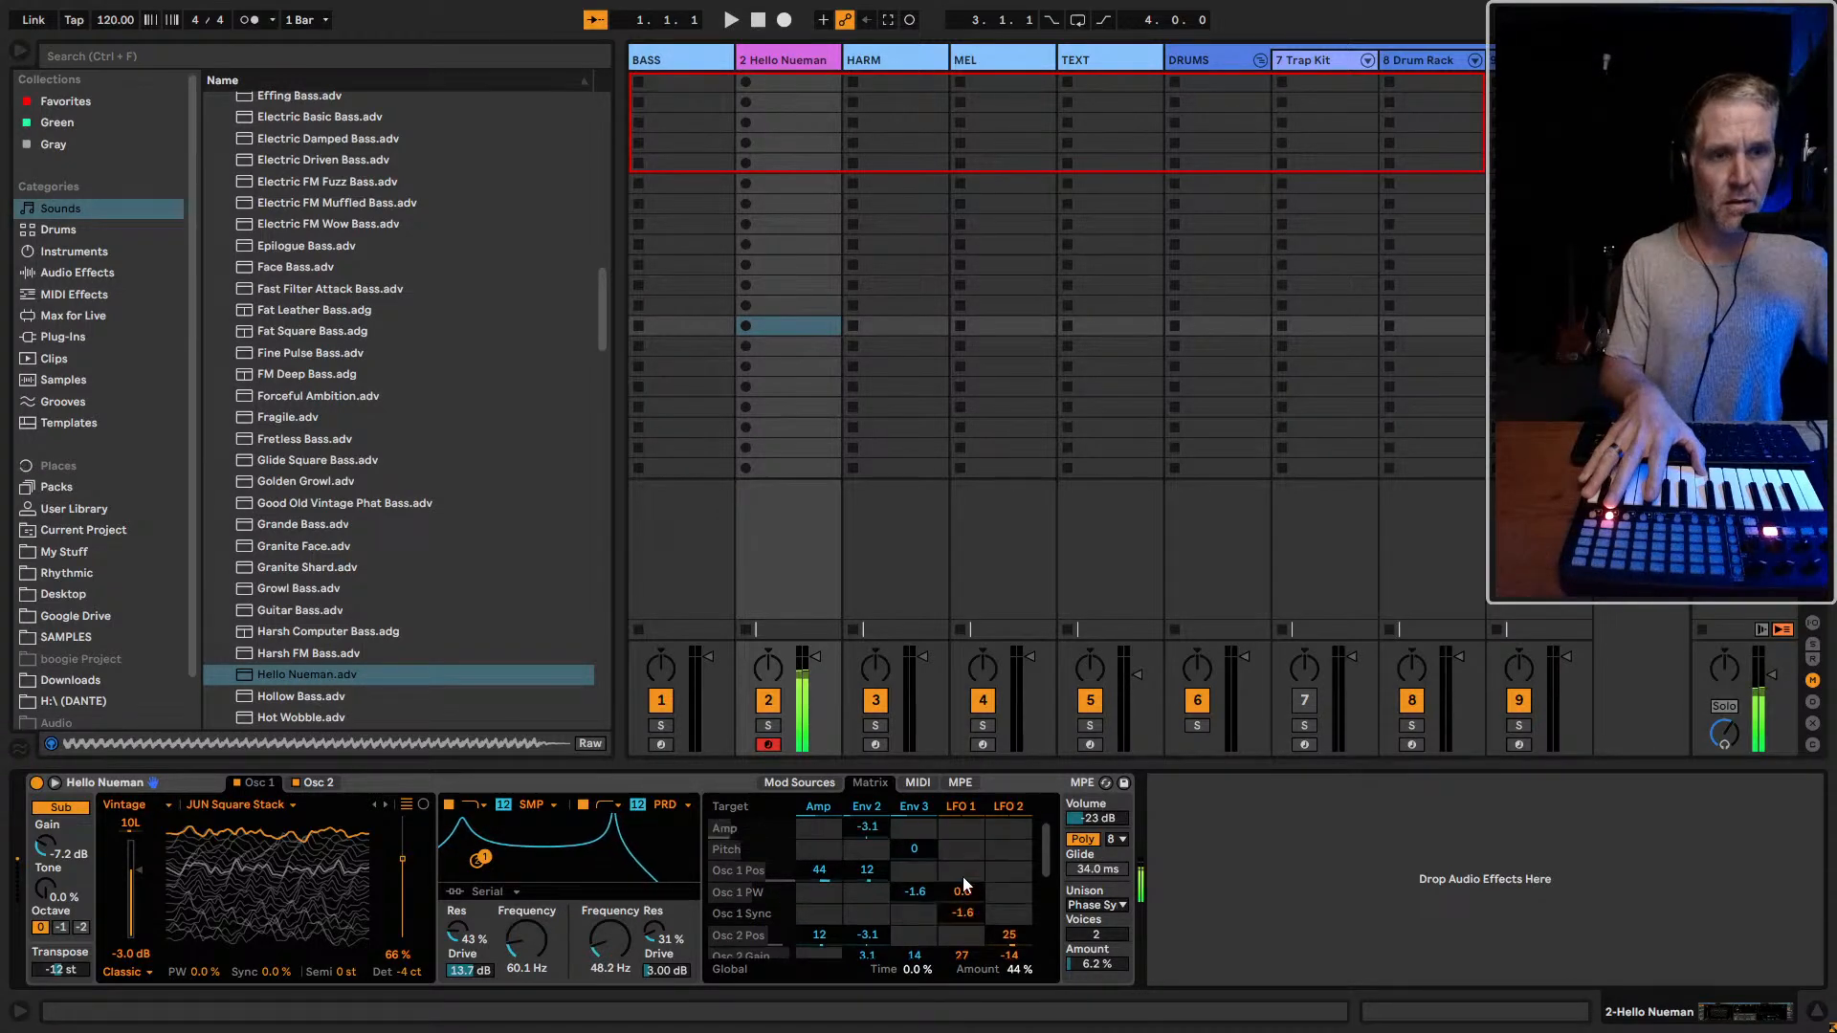
{"action": "double_click", "coordinate": [873, 833]}
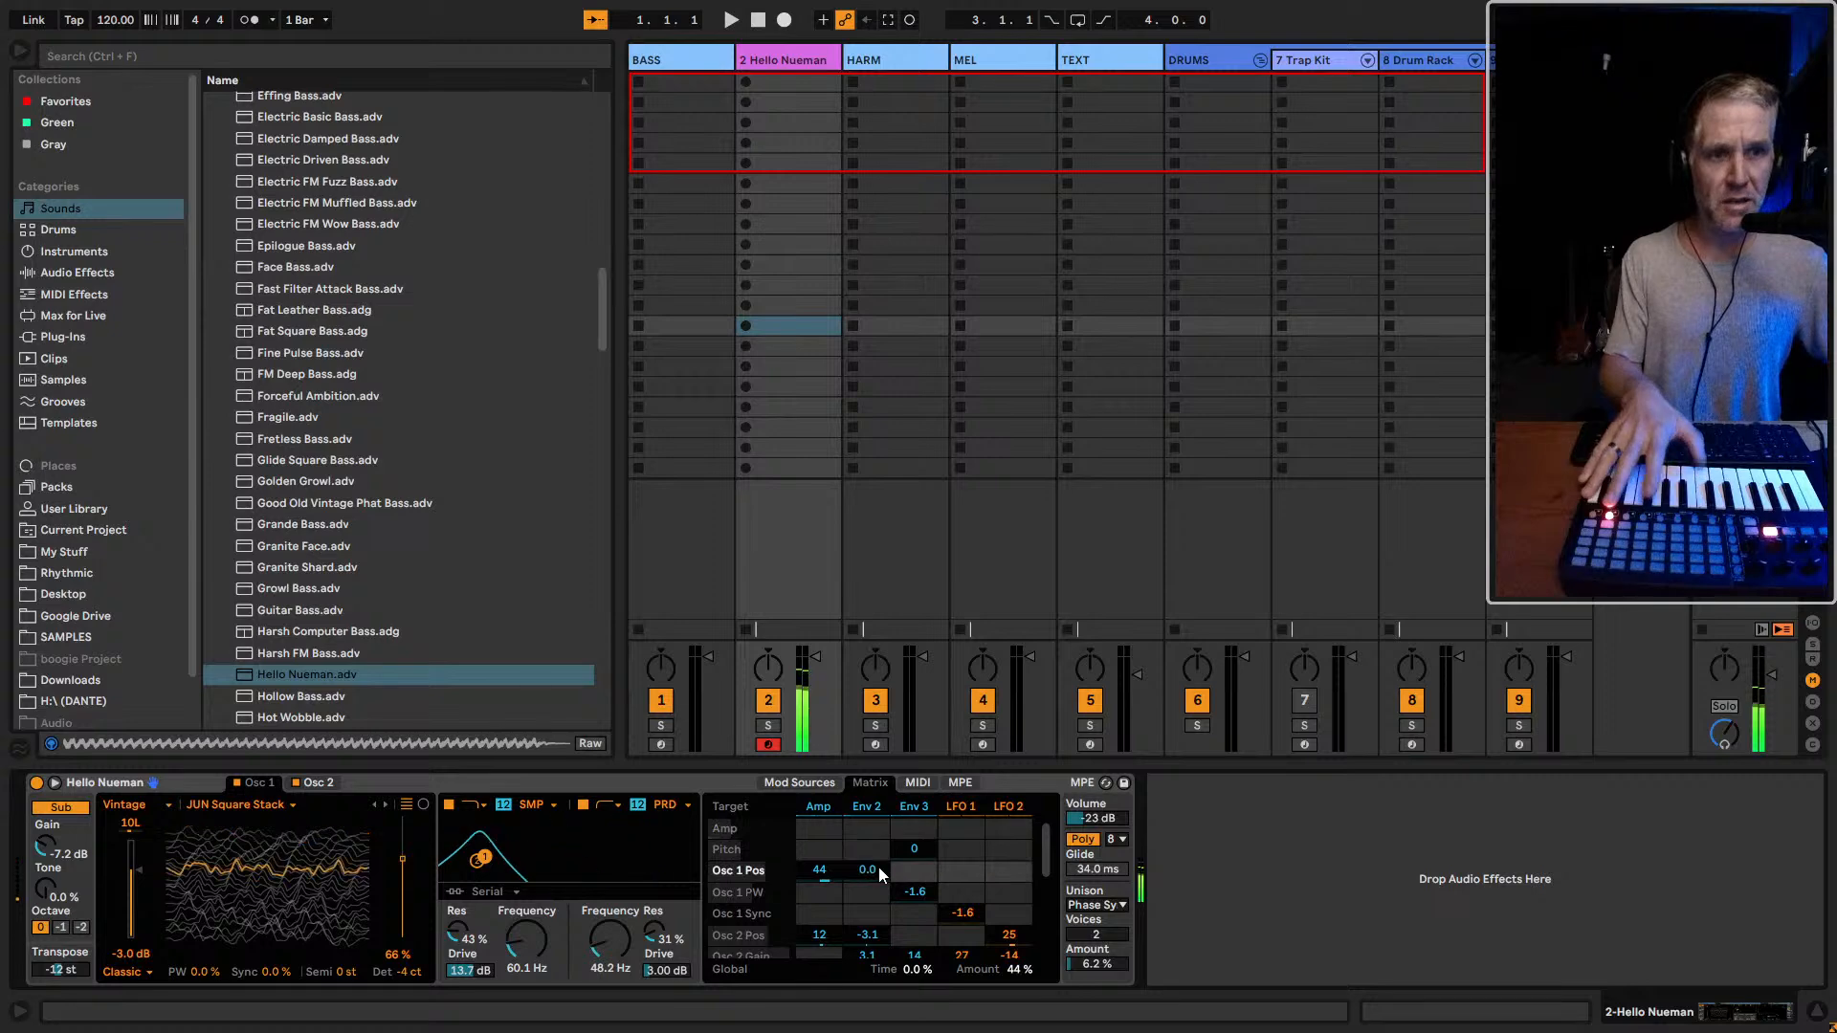
{"action": "scroll", "coordinate": [889, 872], "scroll_direction": "down", "scroll_amount": 3}
{"action": "scroll", "coordinate": [896, 874], "scroll_direction": "down", "scroll_amount": 3}
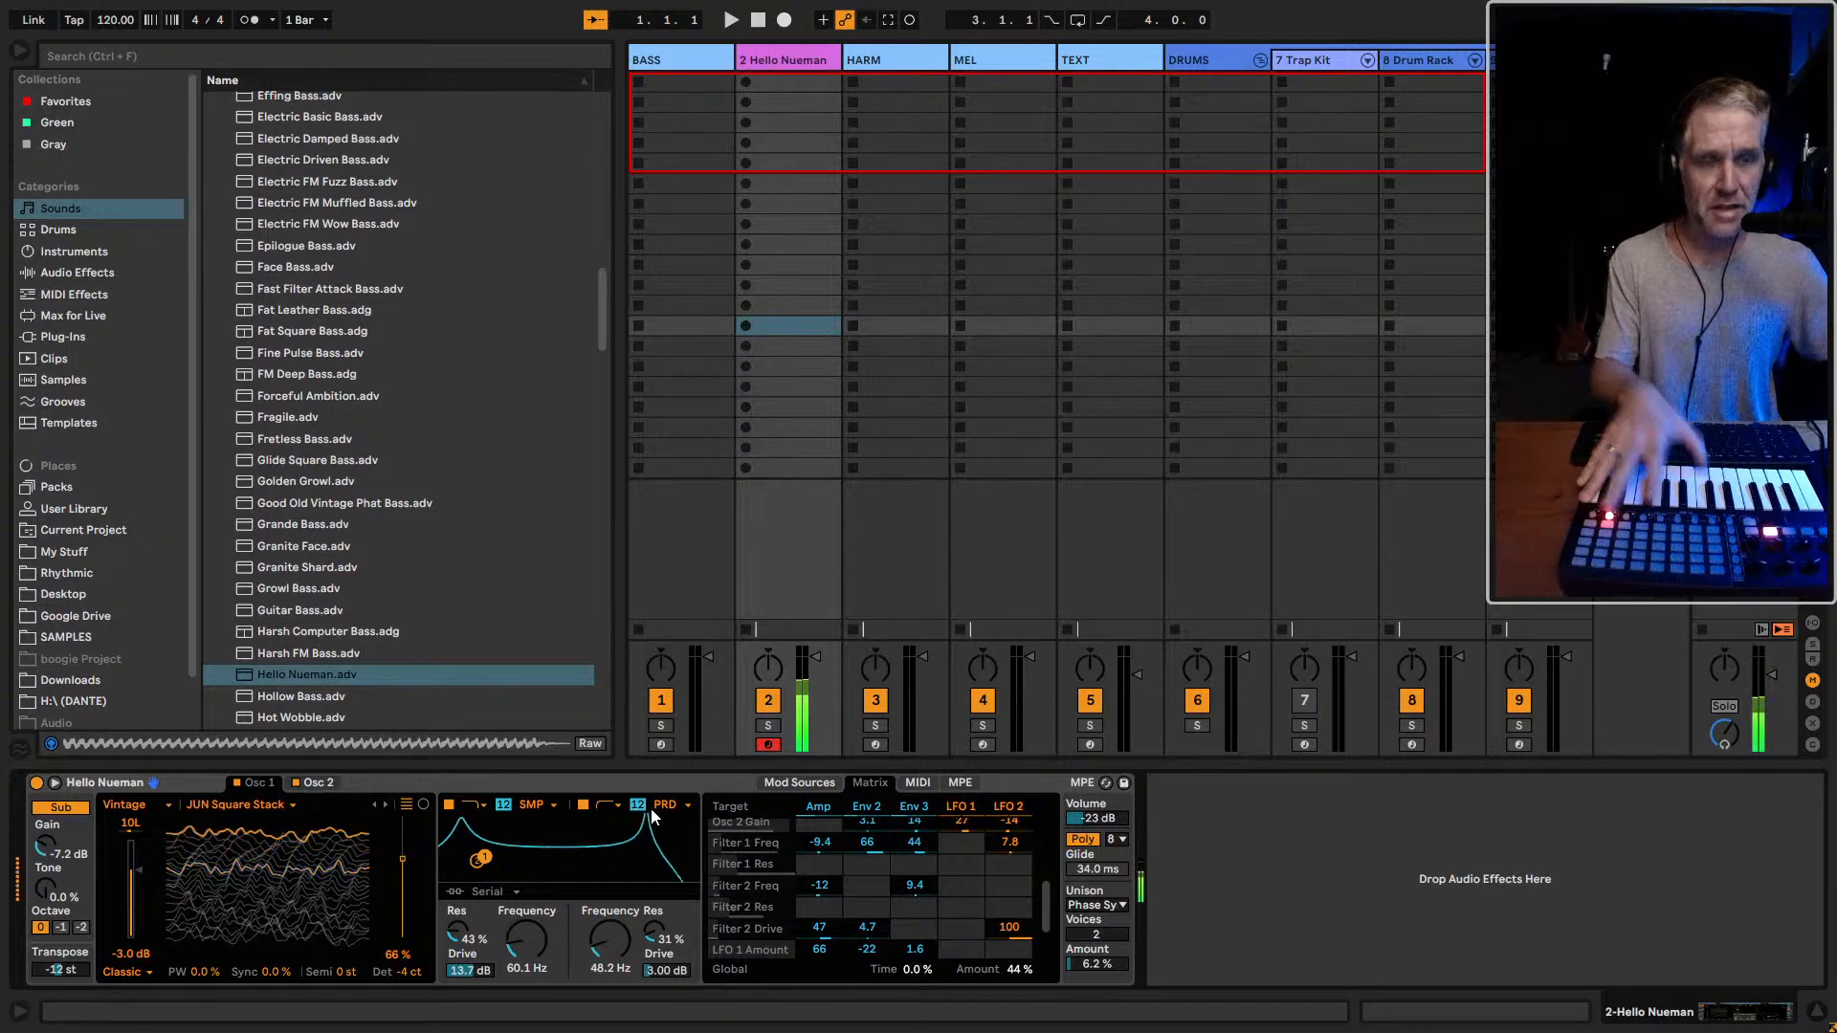
Compare the sound with filter 2 bypassed and re-enabled, and turn off filter 1
{"action": "left_click", "coordinate": [610, 804]}
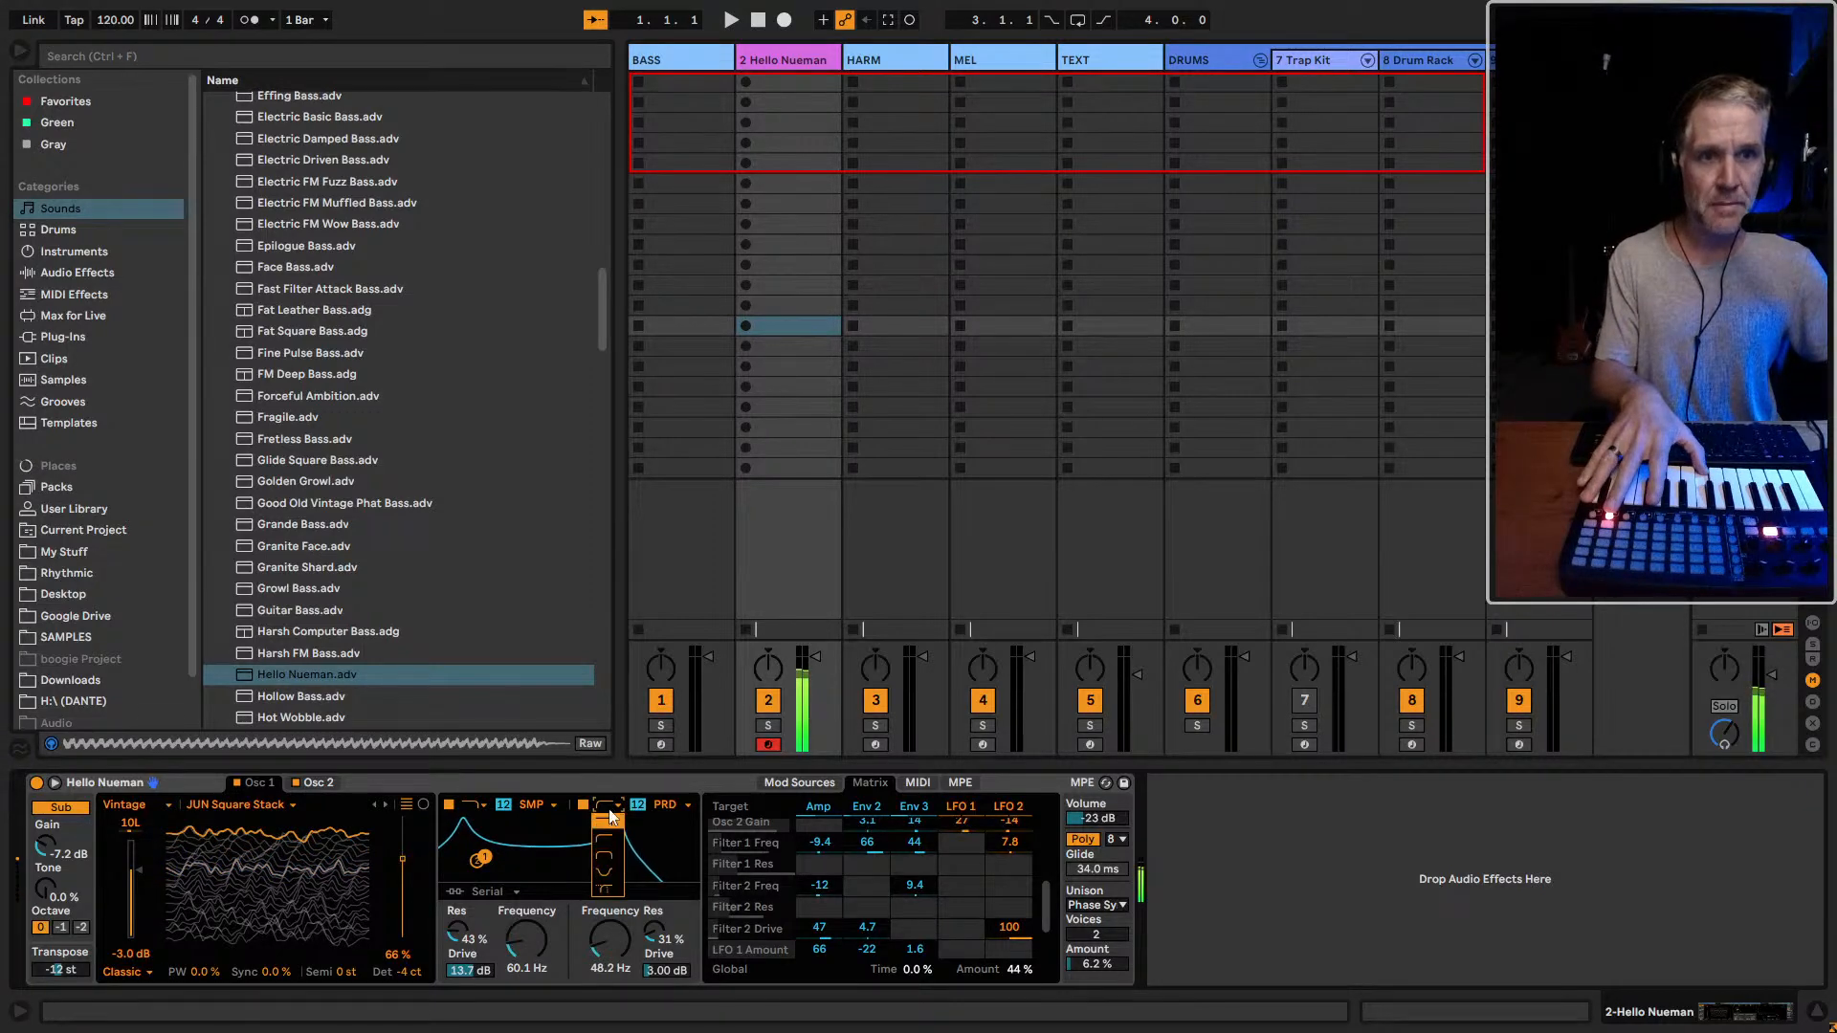
{"action": "left_click", "coordinate": [584, 806]}
{"action": "left_click", "coordinate": [583, 806]}
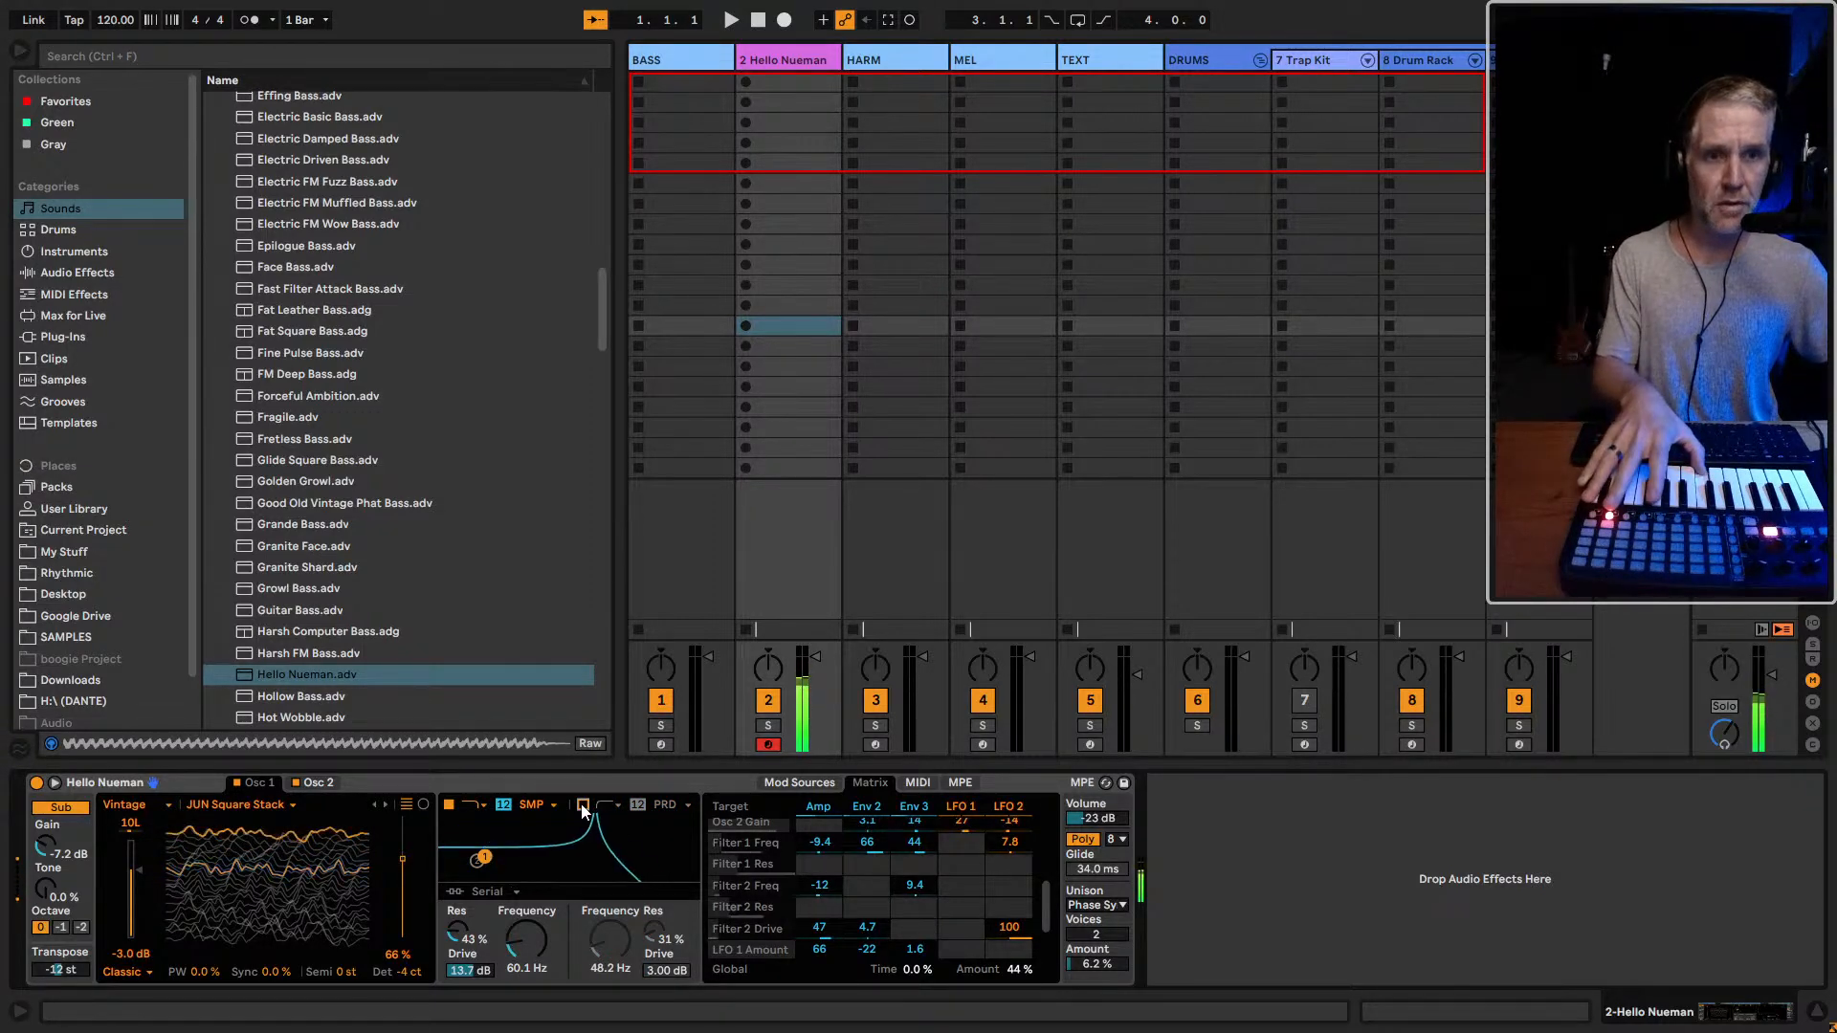
{"action": "left_click", "coordinate": [583, 807]}
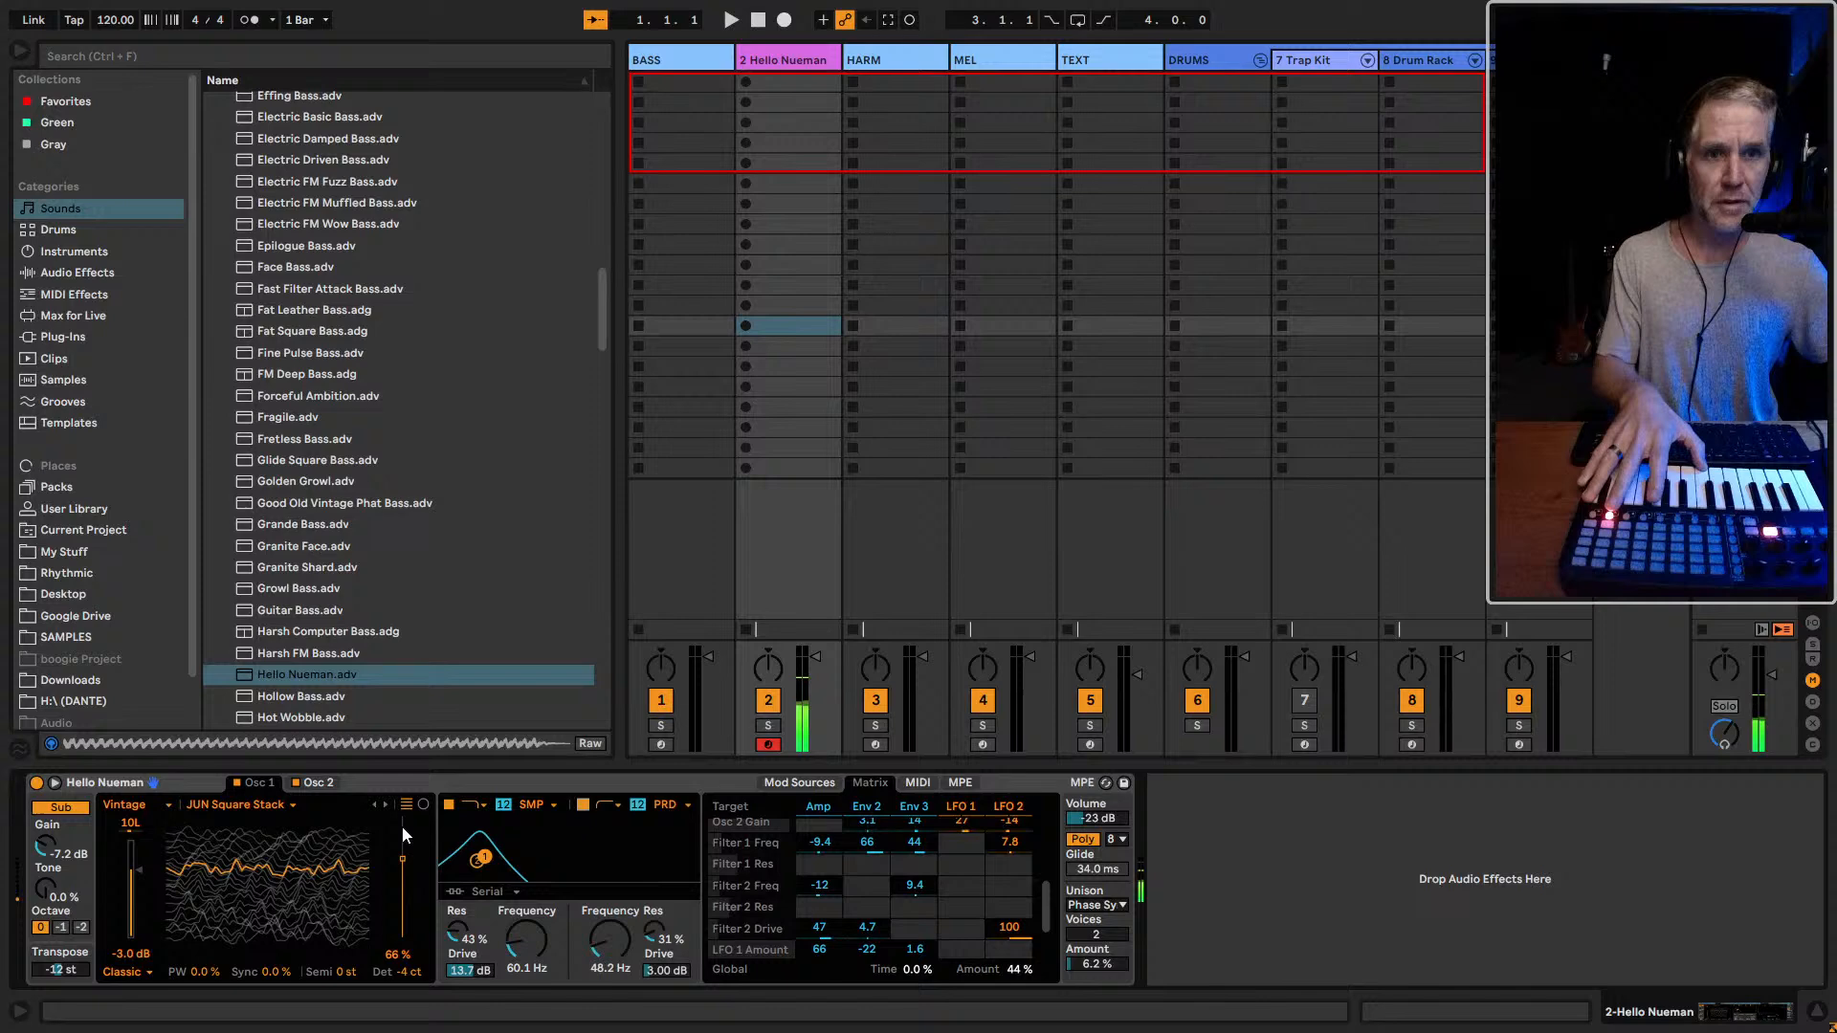
{"action": "left_click", "coordinate": [450, 807]}
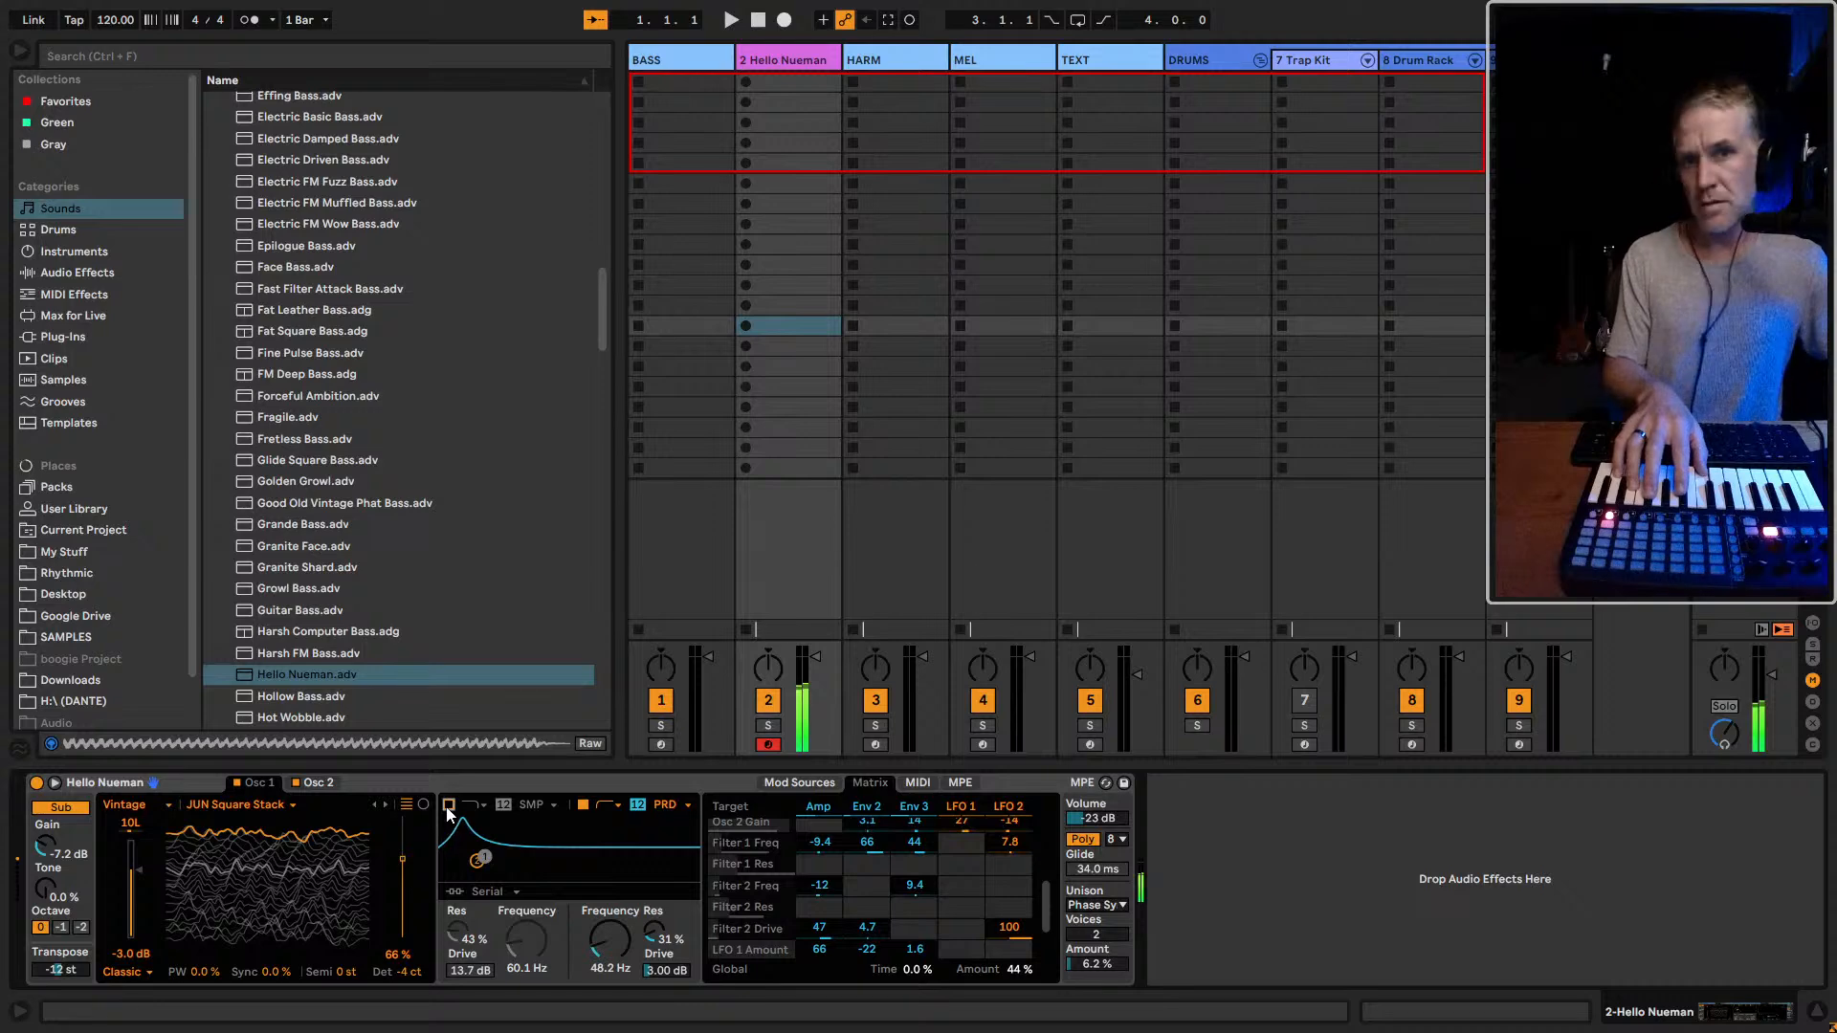
Compare Hello Nueman with filter 1 on and off and against the BASS track, then leave filter 1 enabled
{"action": "left_click", "coordinate": [449, 807]}
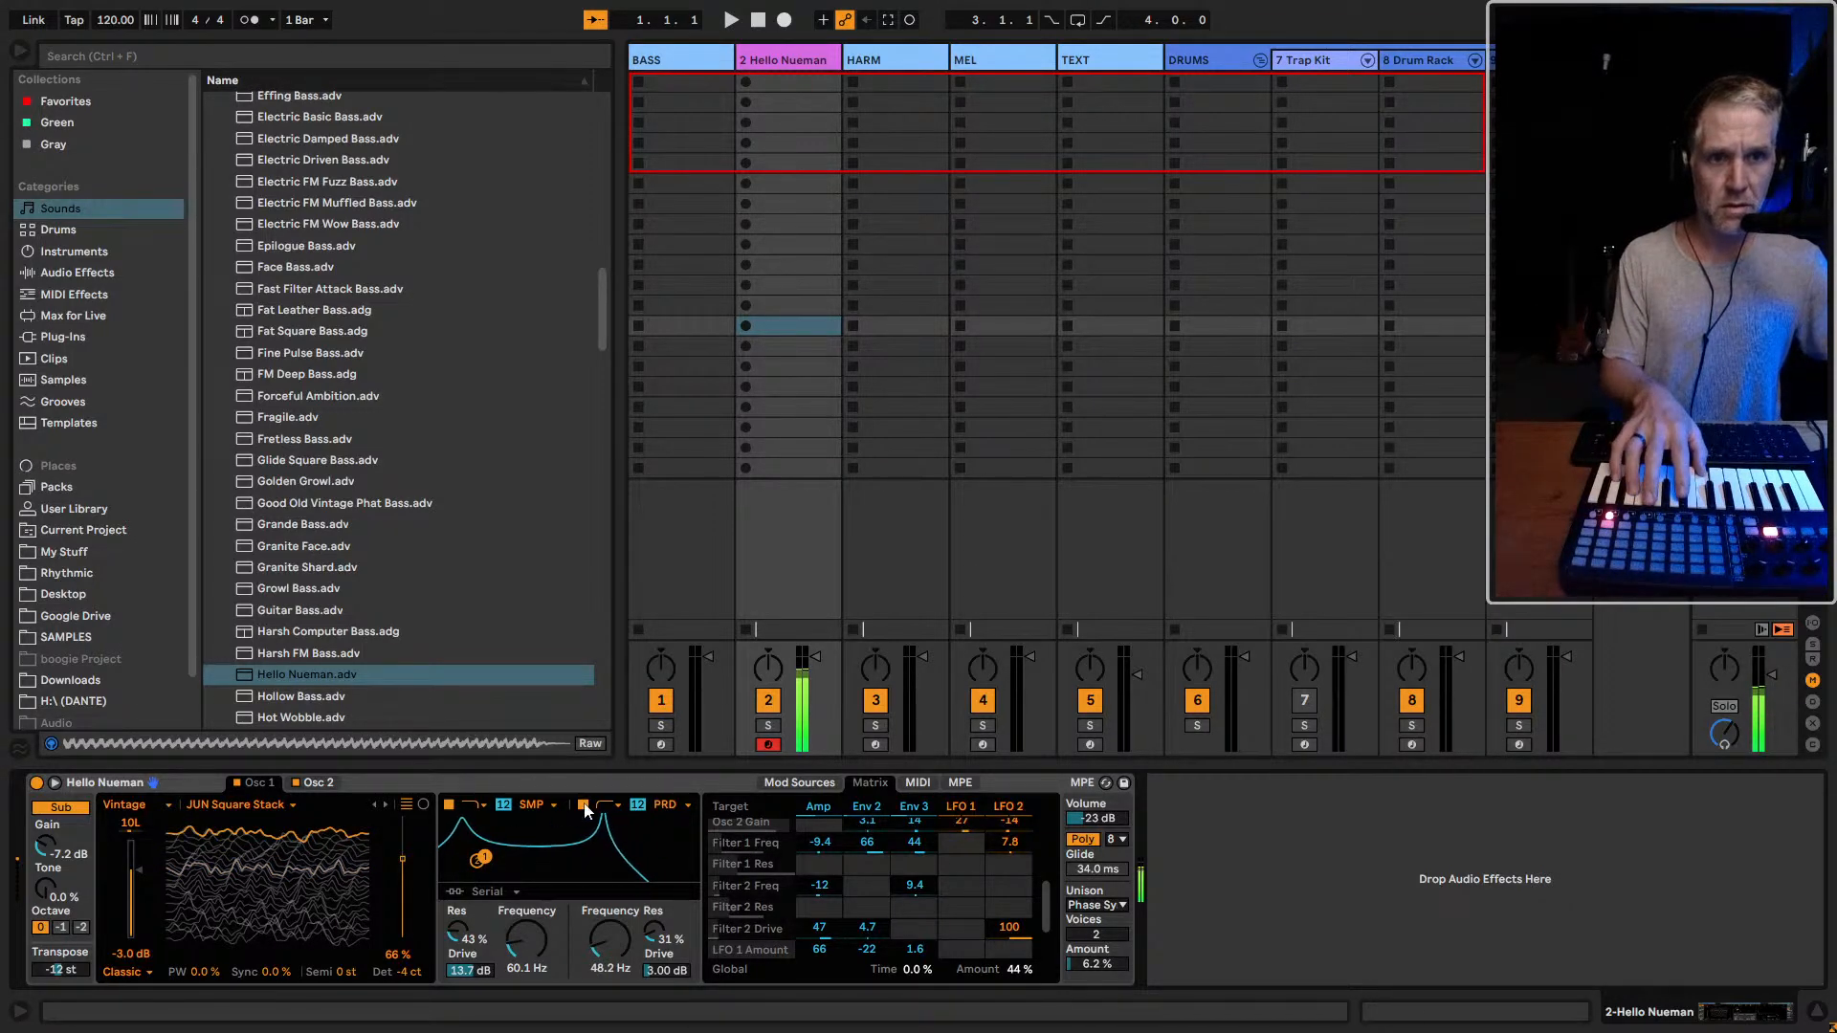
{"action": "left_click", "coordinate": [448, 807]}
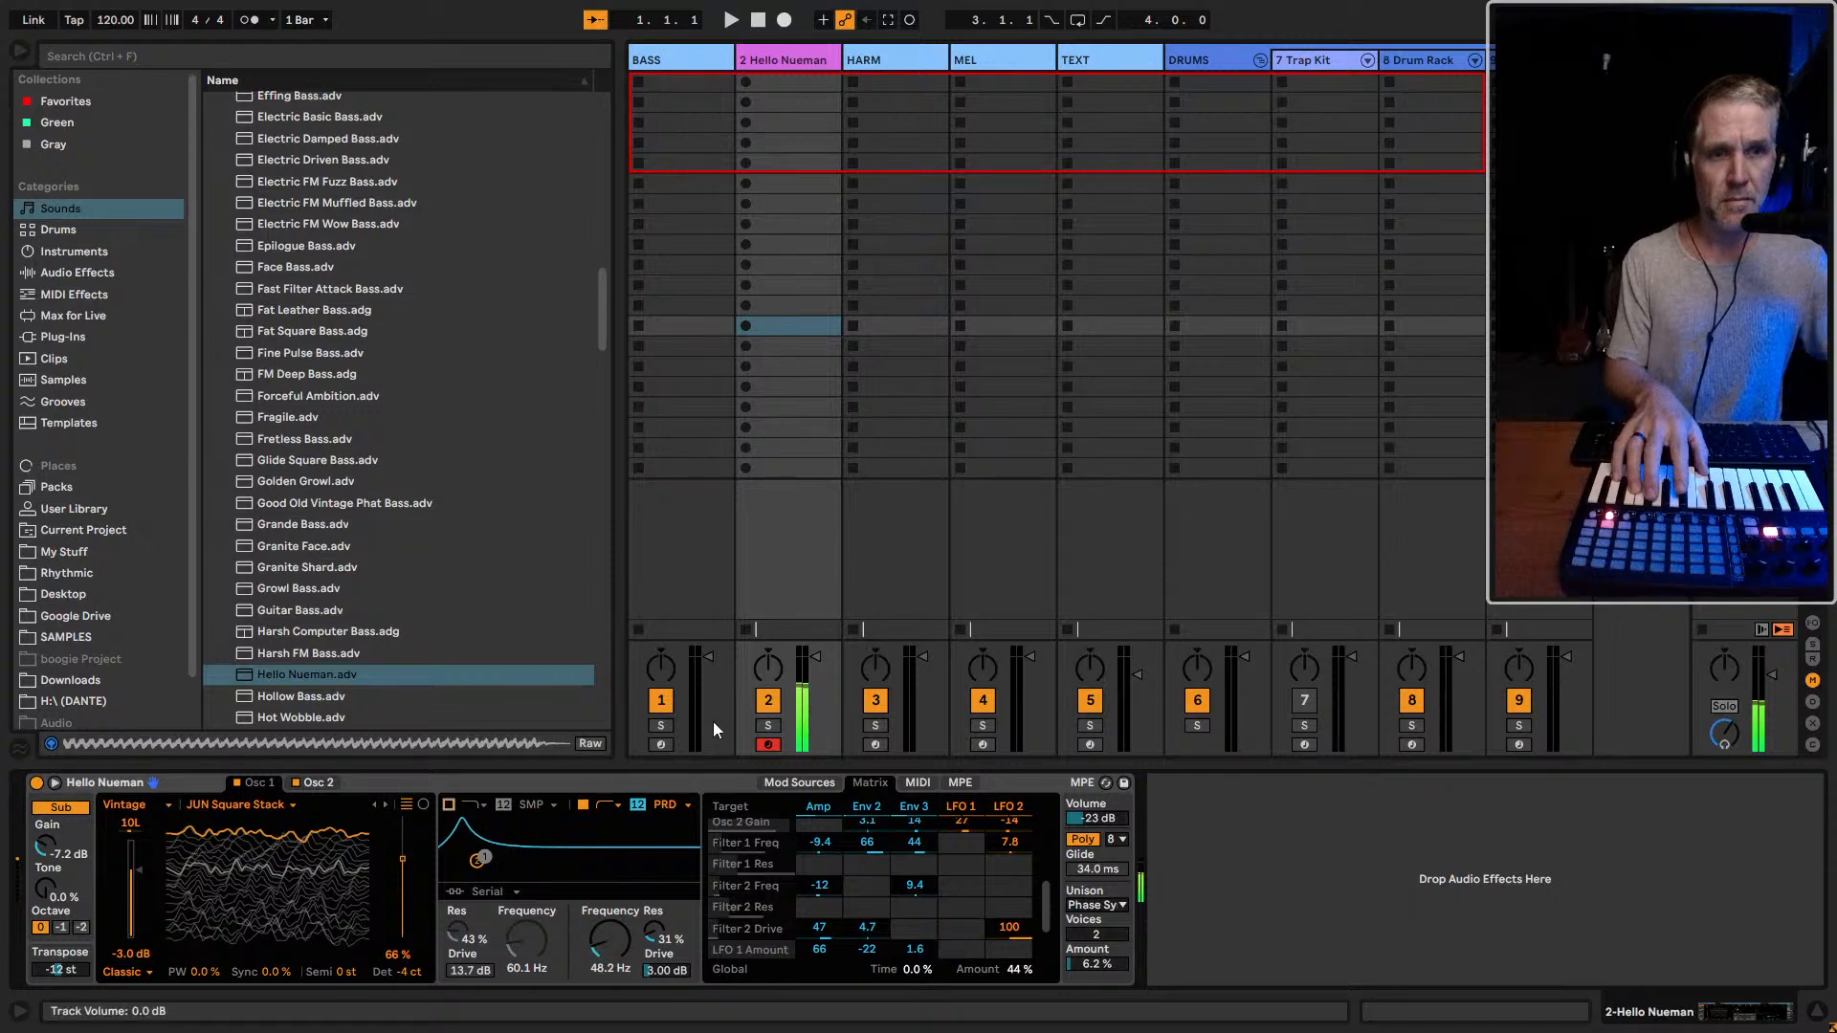
{"action": "left_click", "coordinate": [664, 748]}
{"action": "left_click", "coordinate": [757, 744]}
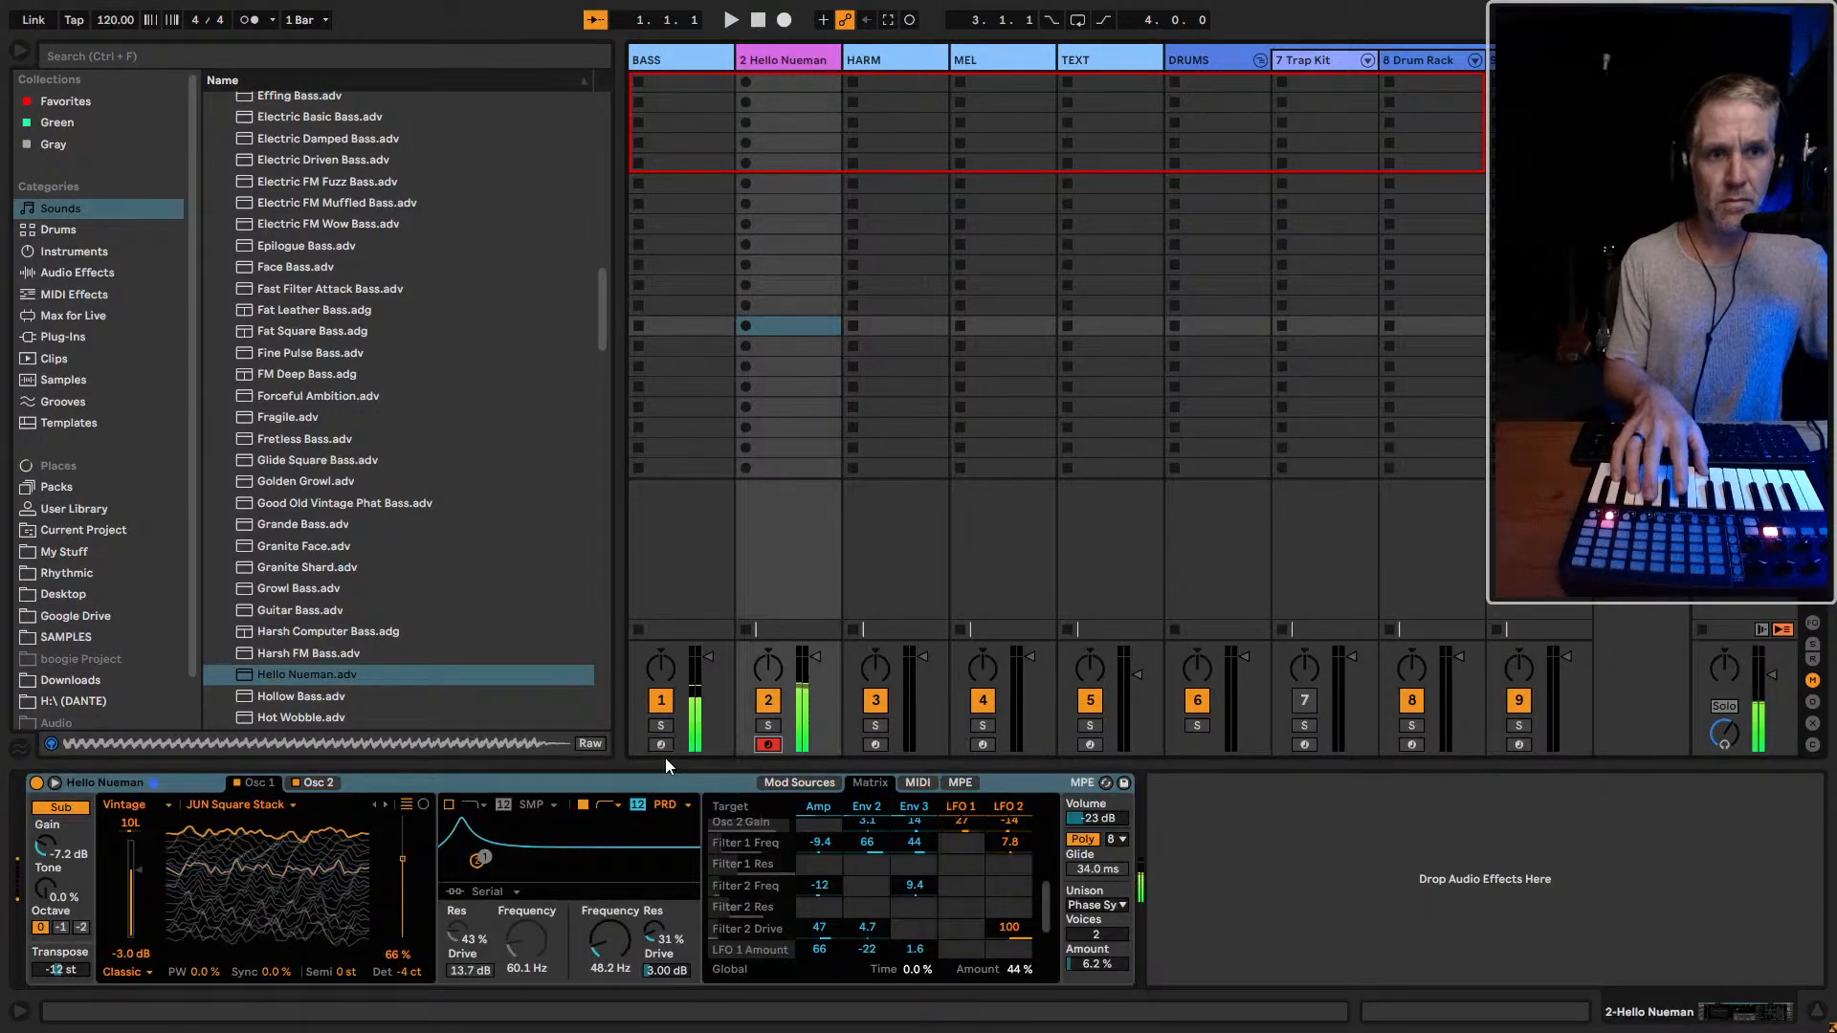
{"action": "left_click", "coordinate": [448, 806]}
Audition the bass presets in the browser from Hollow Bass through Juicy Ladder Bass
{"action": "scroll", "coordinate": [352, 624], "scroll_direction": "down", "scroll_amount": 3}
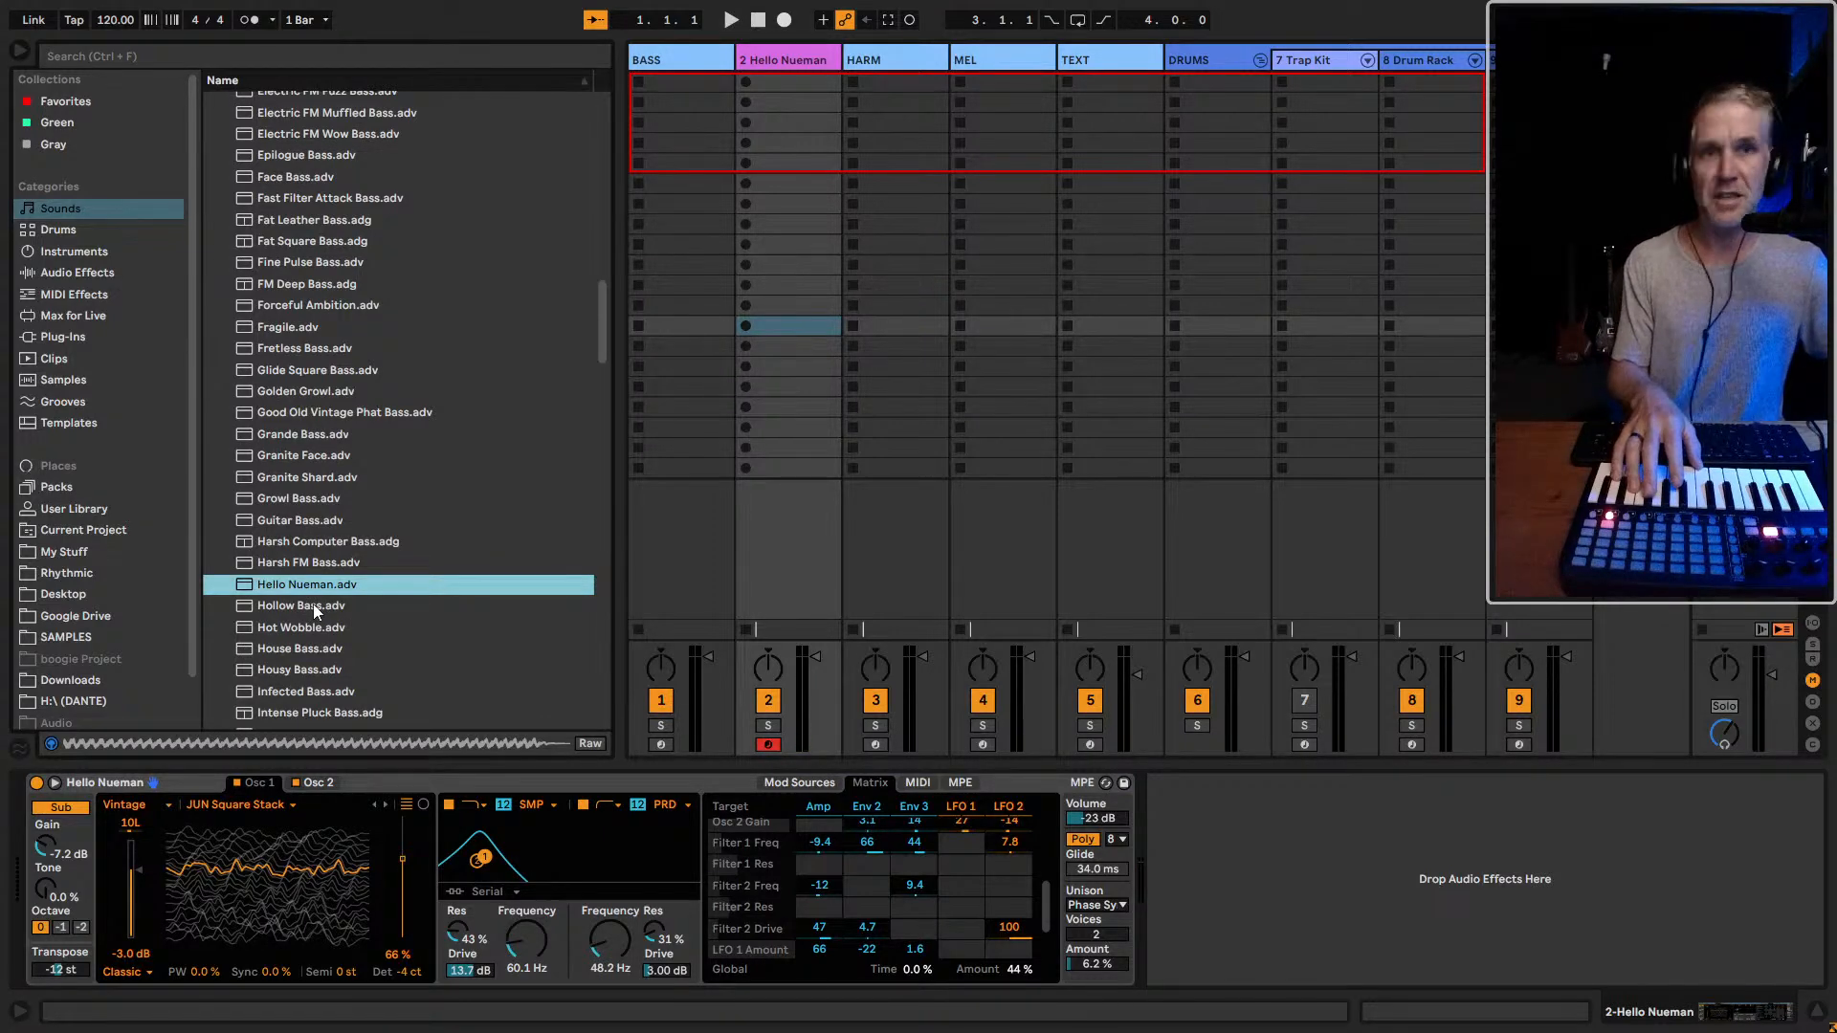
{"action": "left_click", "coordinate": [313, 604]}
{"action": "left_click", "coordinate": [347, 629]}
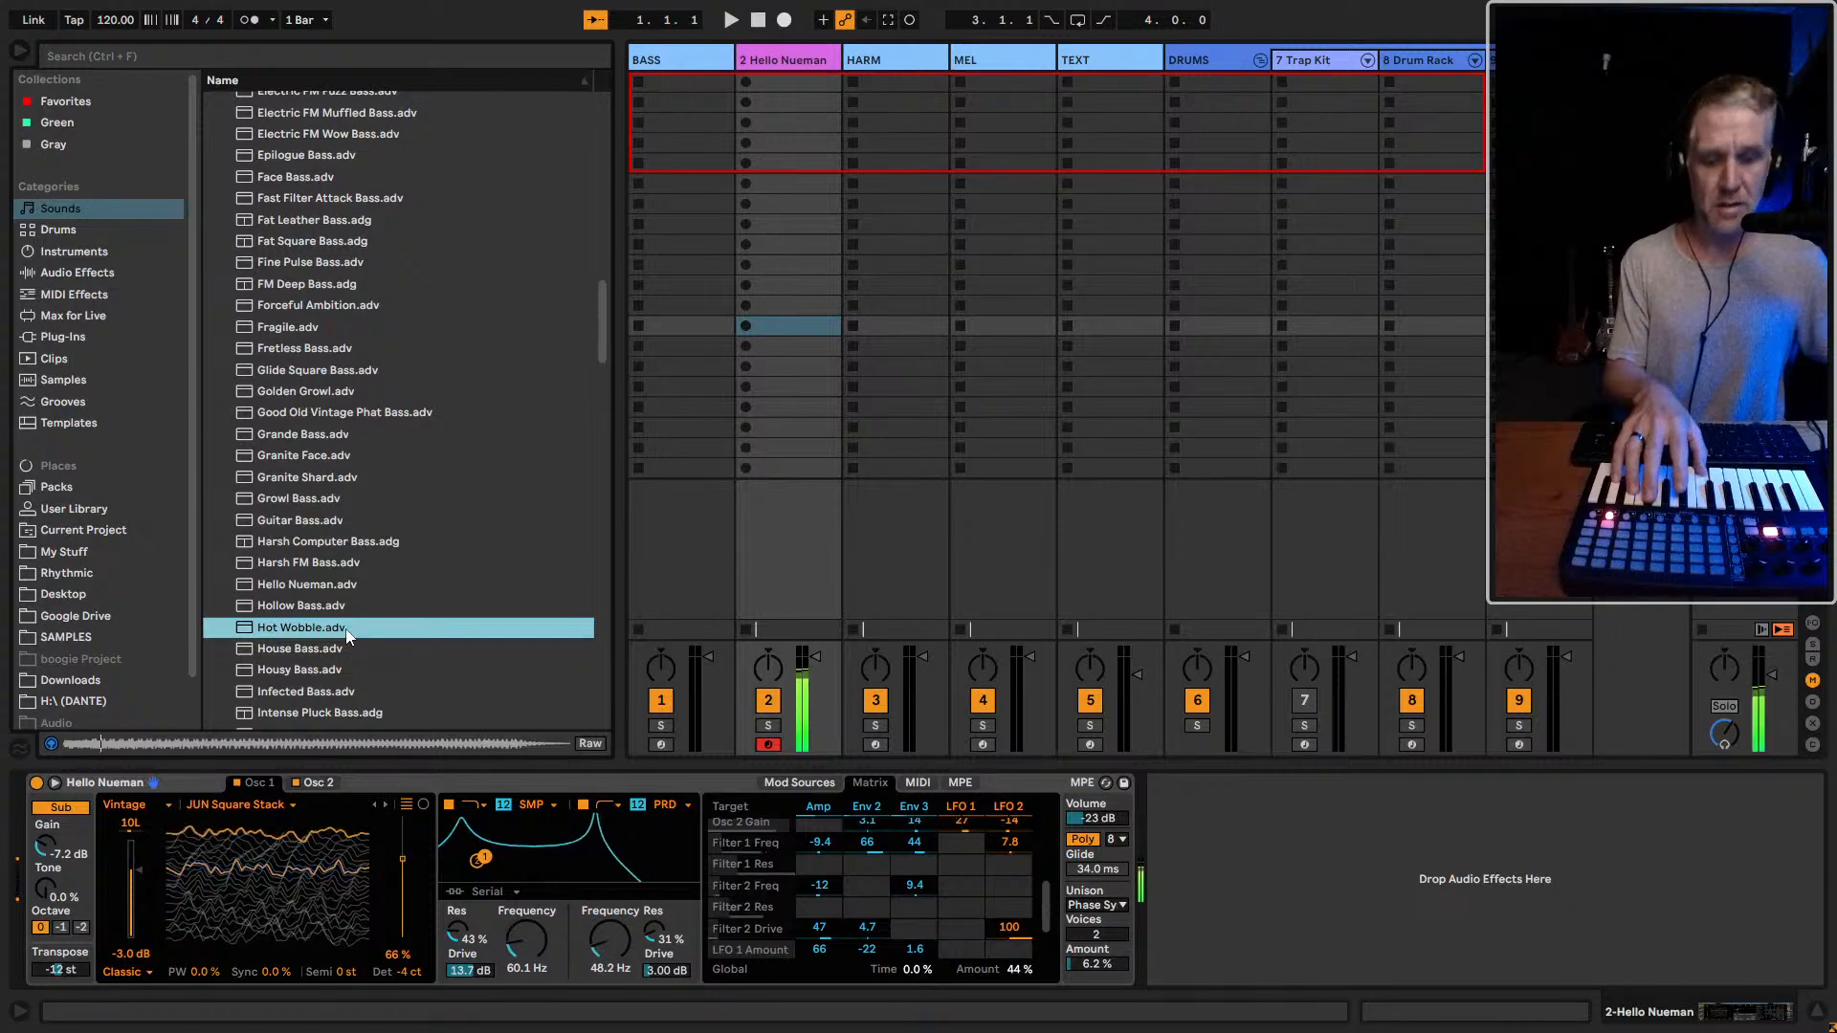
{"action": "left_click", "coordinate": [351, 648]}
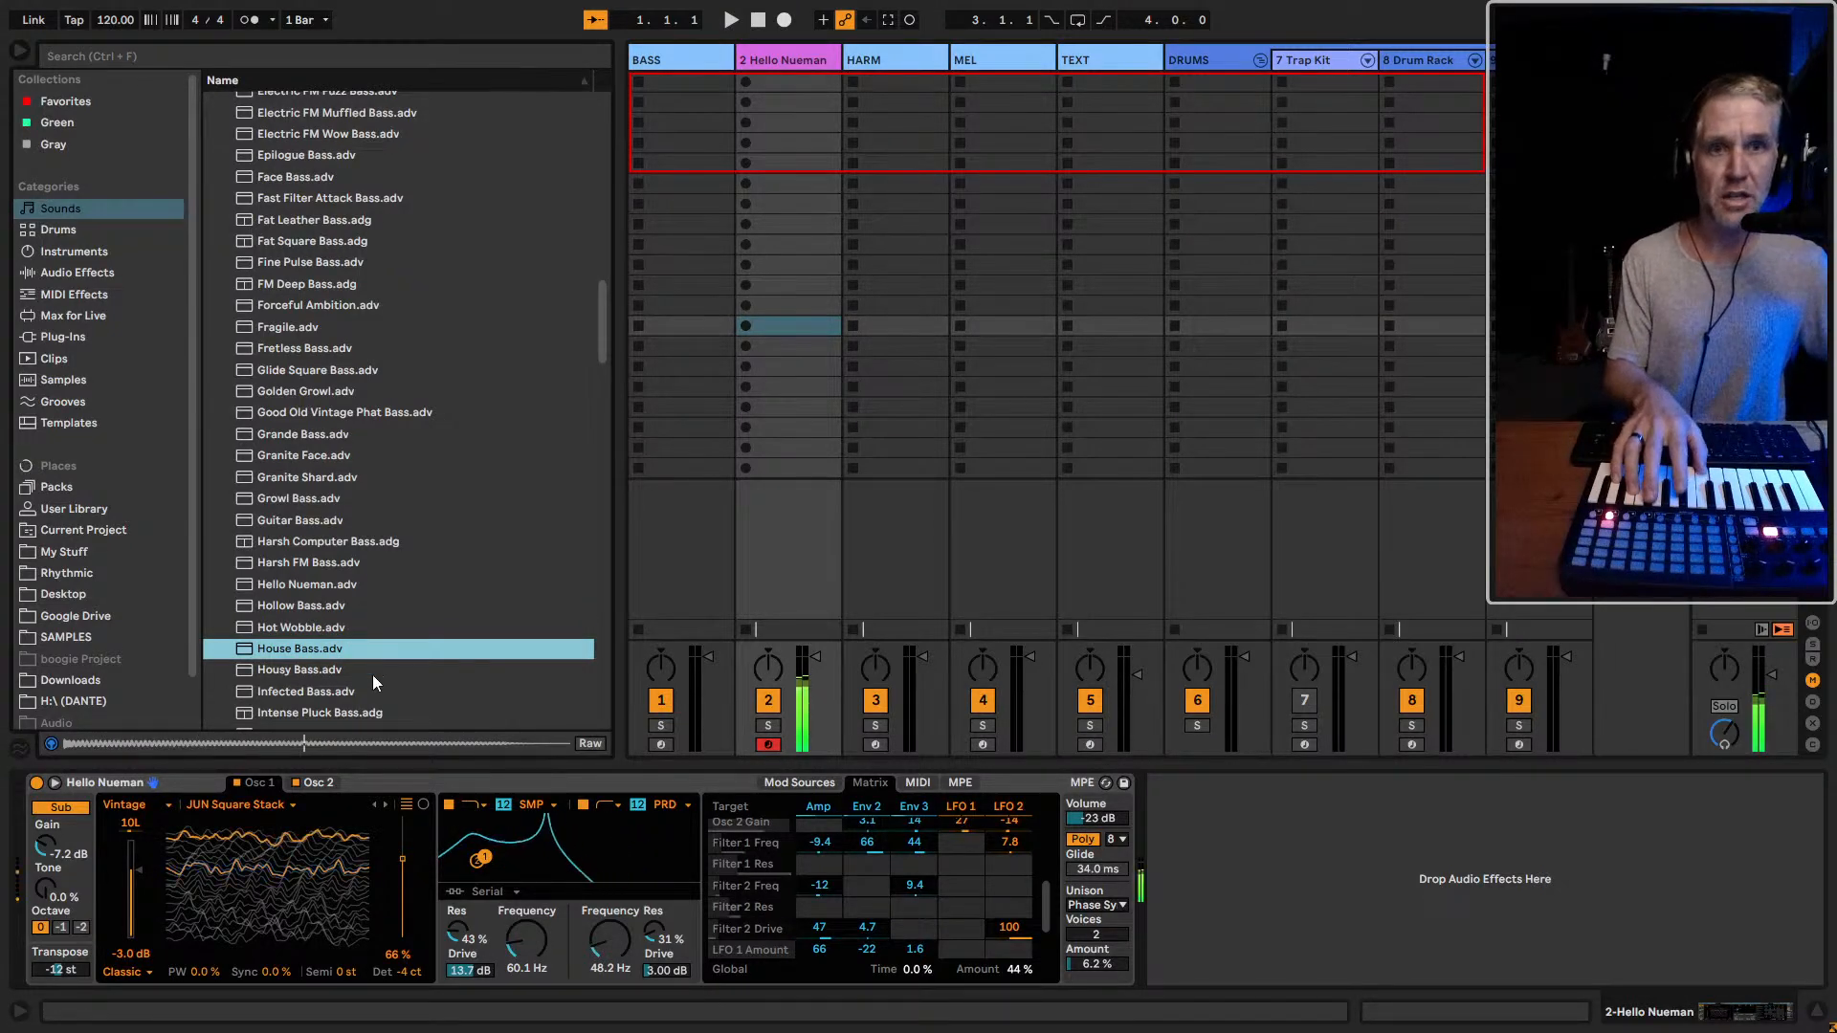
{"action": "left_click", "coordinate": [363, 672]}
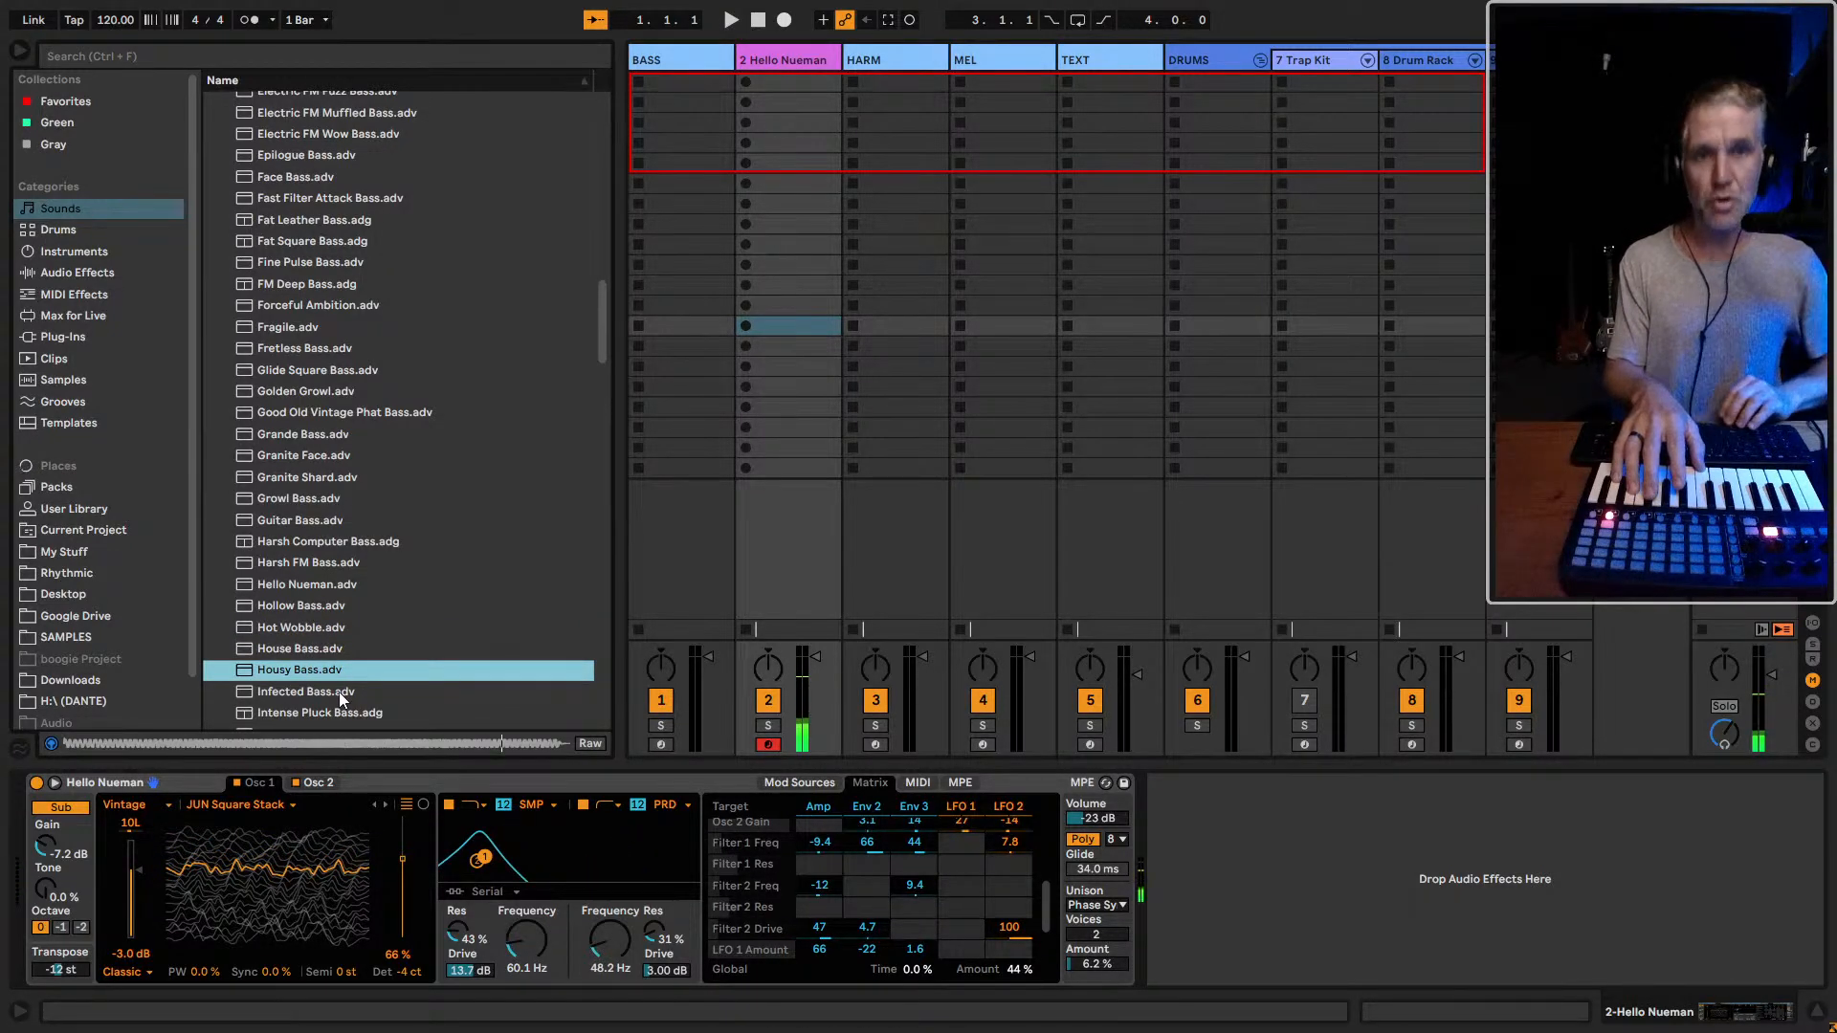
{"action": "left_click", "coordinate": [341, 696]}
{"action": "key", "text": "Down"}
{"action": "key", "text": "Down"}
{"action": "key", "text": "Down"}
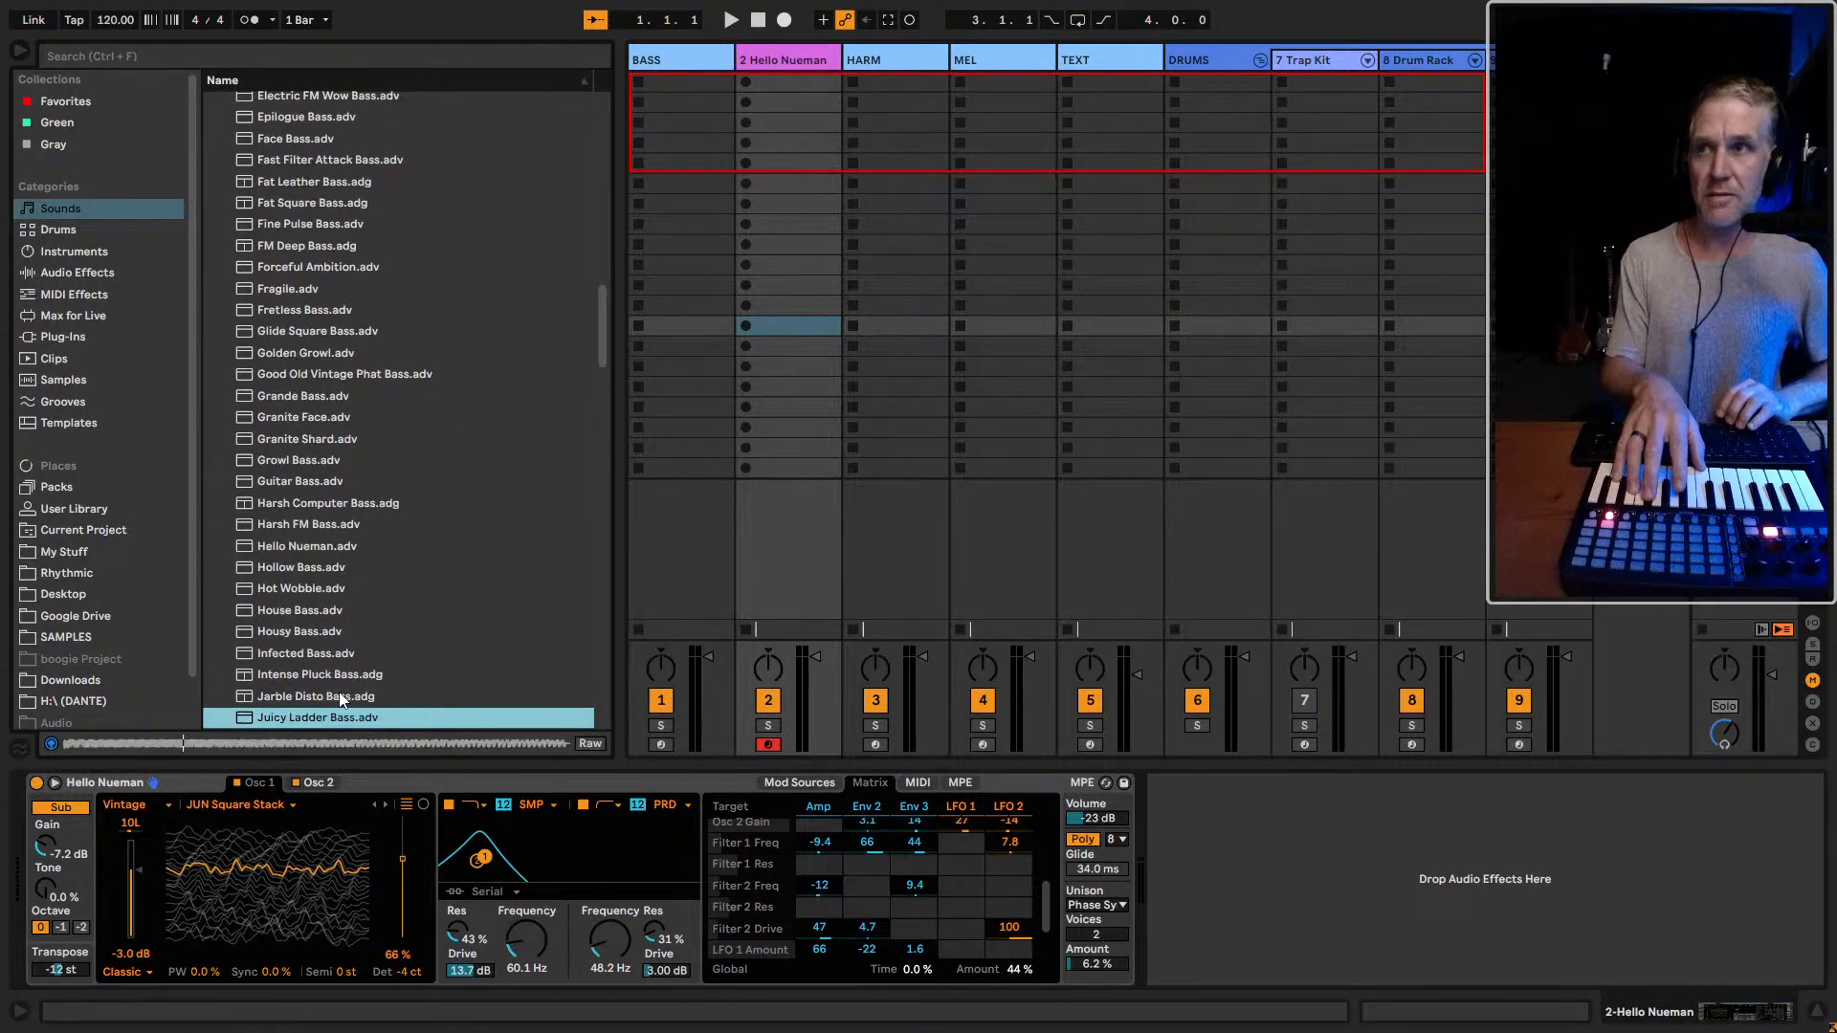
Load Jupiter Plus Bass in place of Hello Nueman and compare it with the BASS track by alternating the armed track
{"action": "key", "text": "Down"}
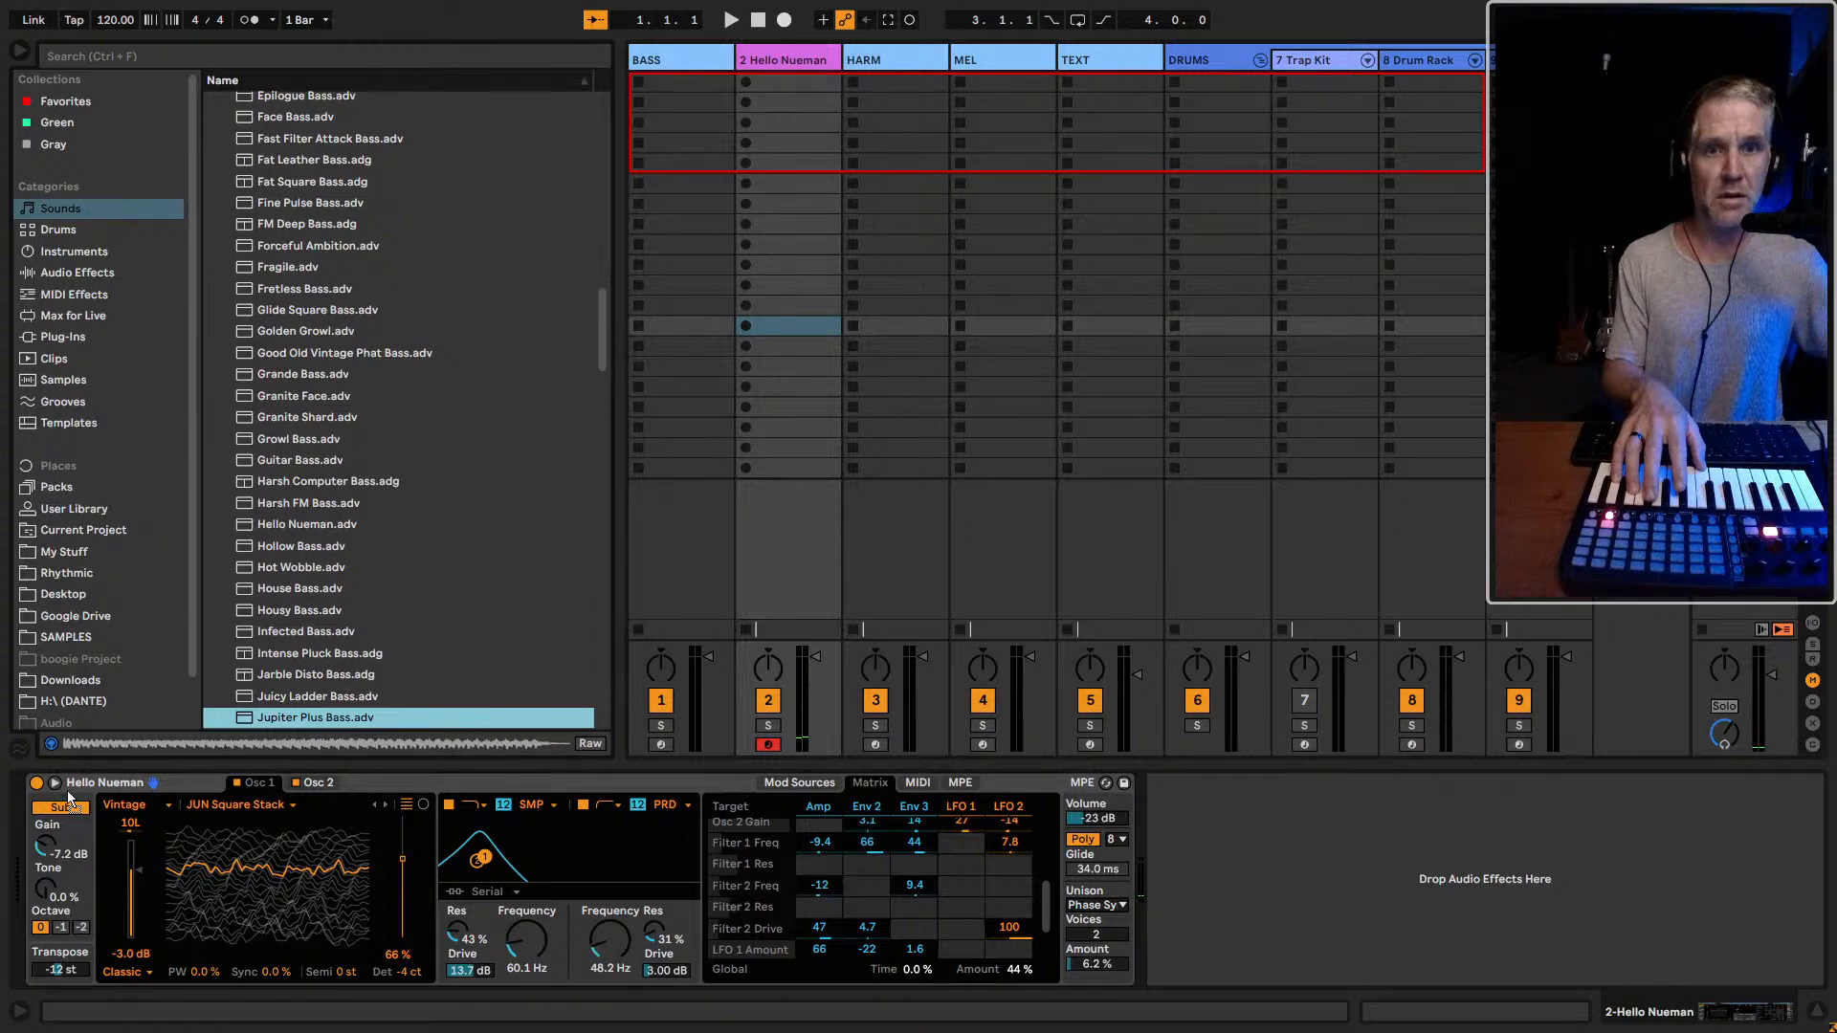
{"action": "key", "text": "Return"}
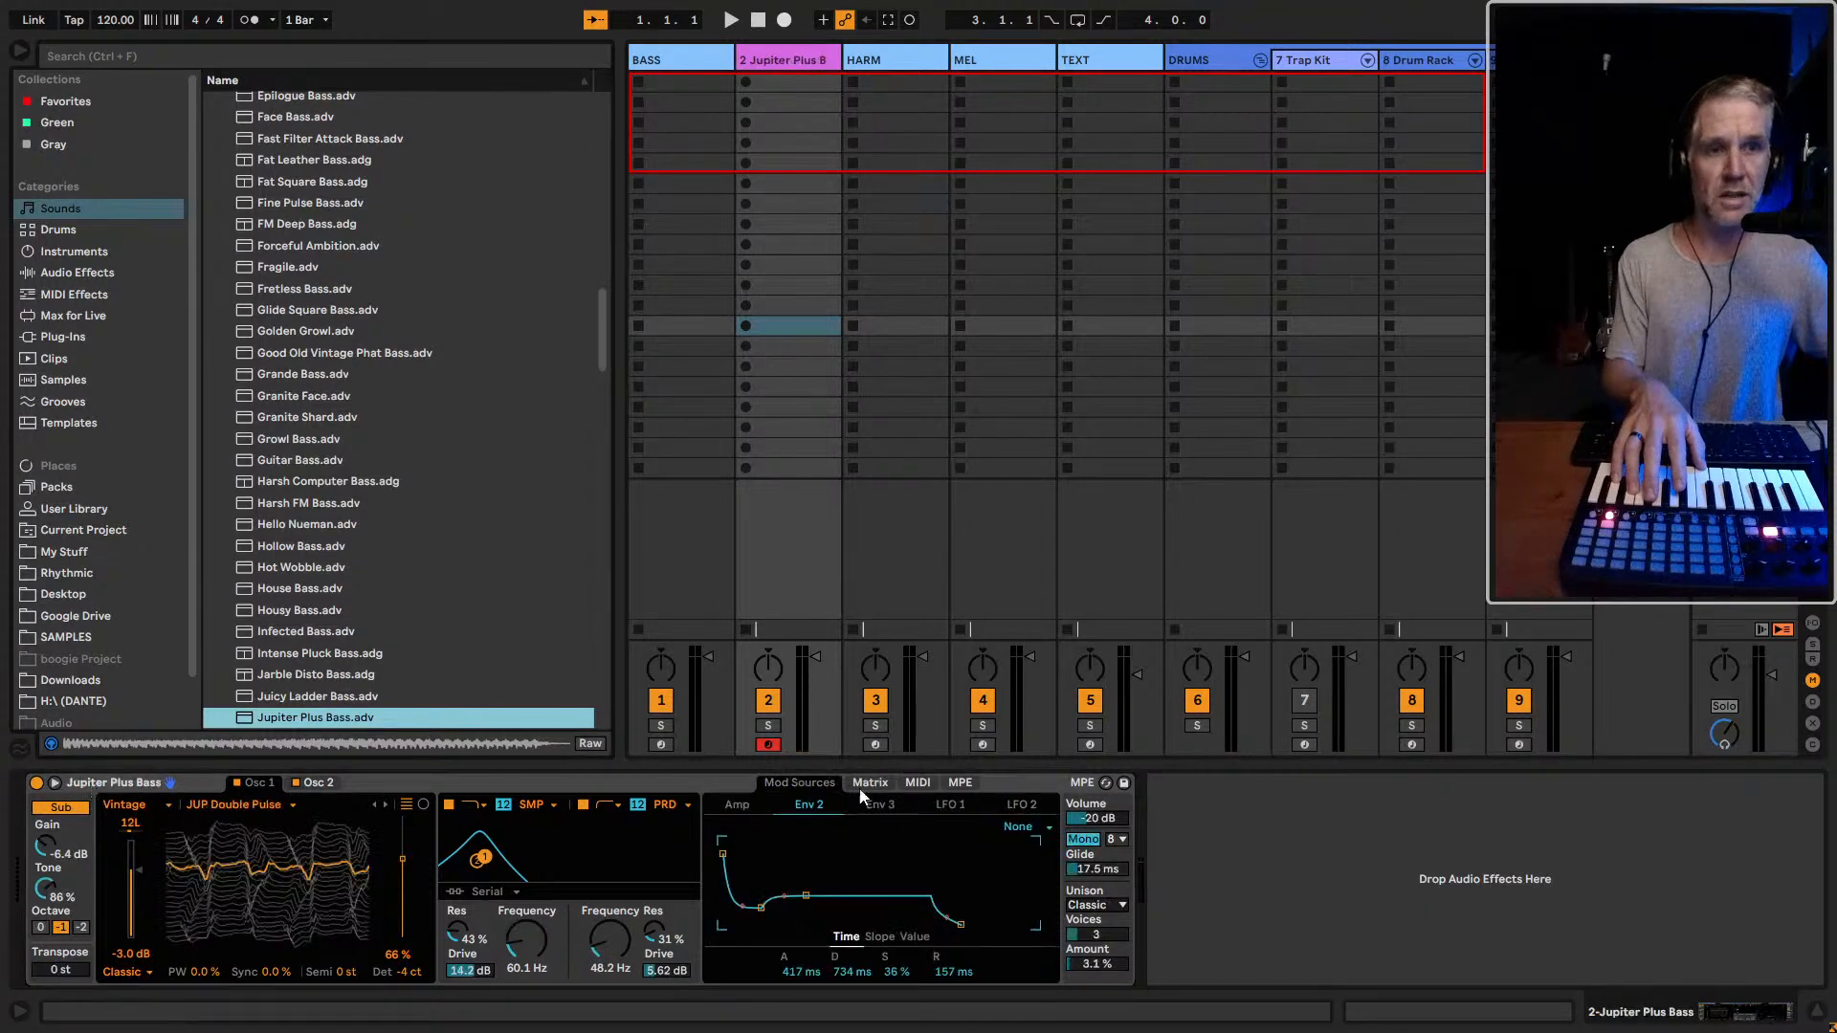
{"action": "left_click", "coordinate": [660, 747]}
{"action": "left_click", "coordinate": [769, 745]}
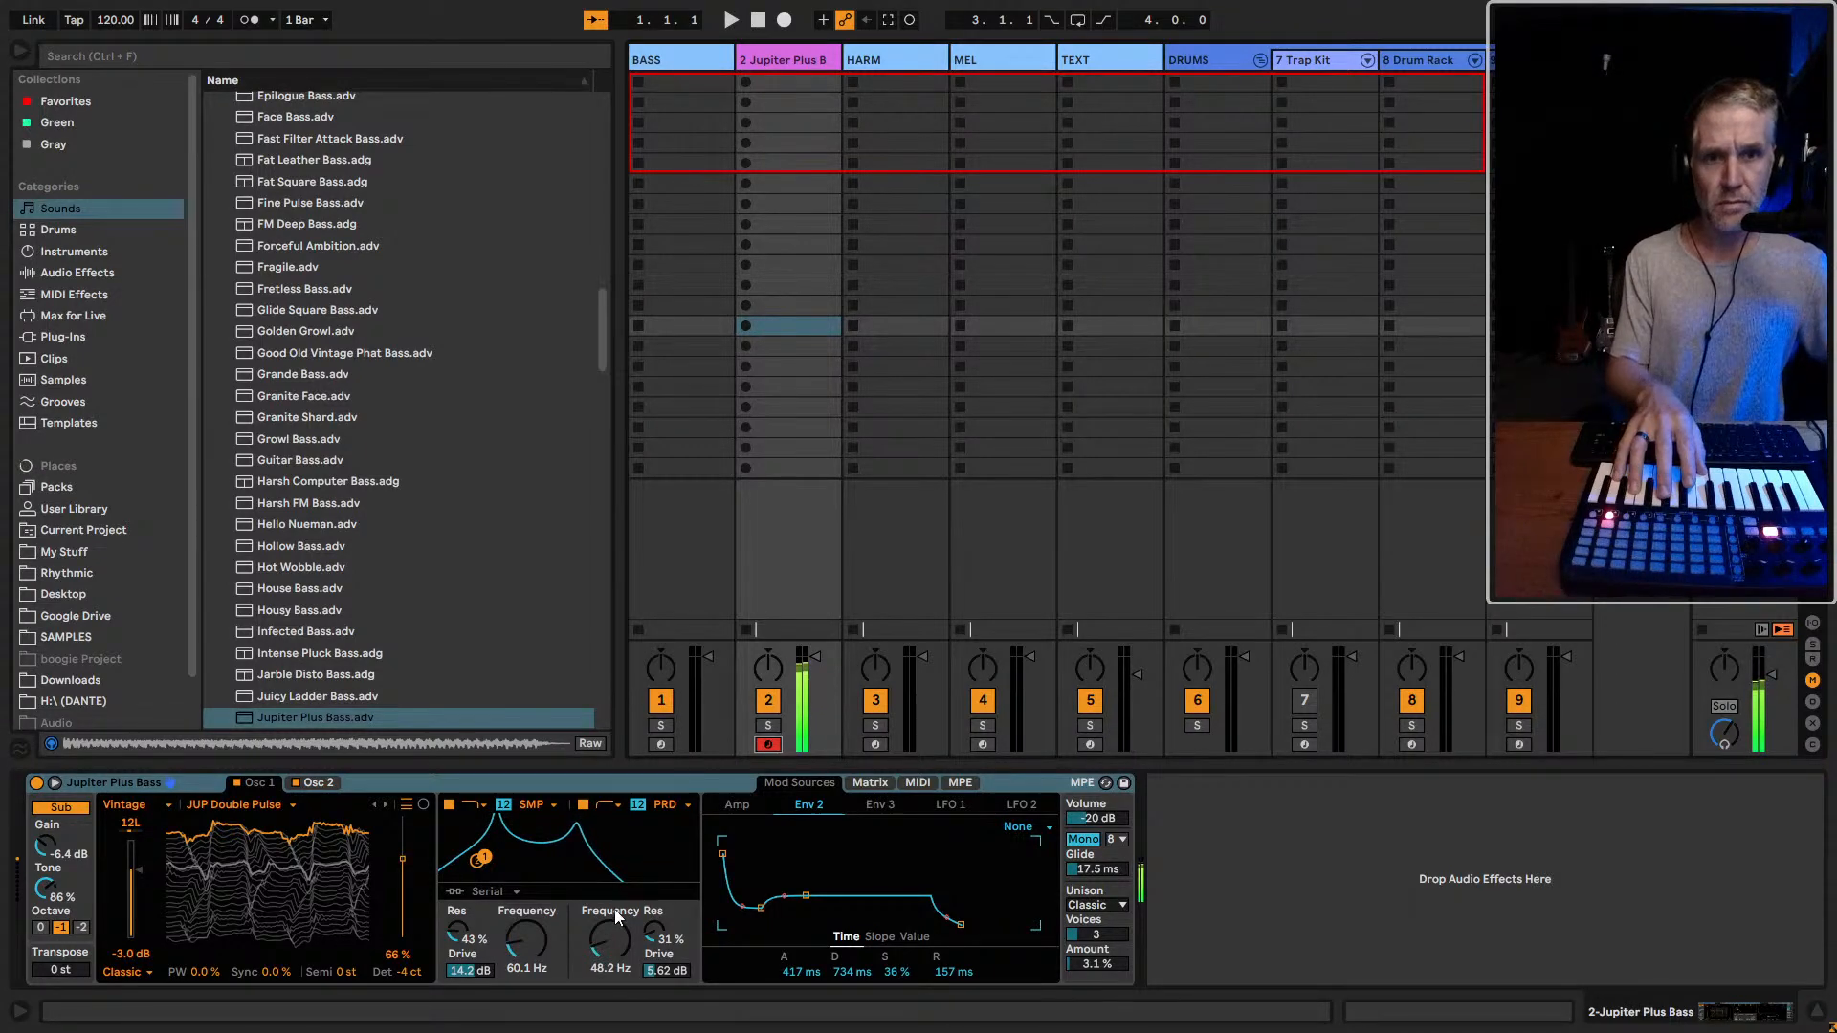
Set the resonance of both filters in Jupiter Plus Bass to 0.0 %
{"action": "double_click", "coordinate": [647, 937]}
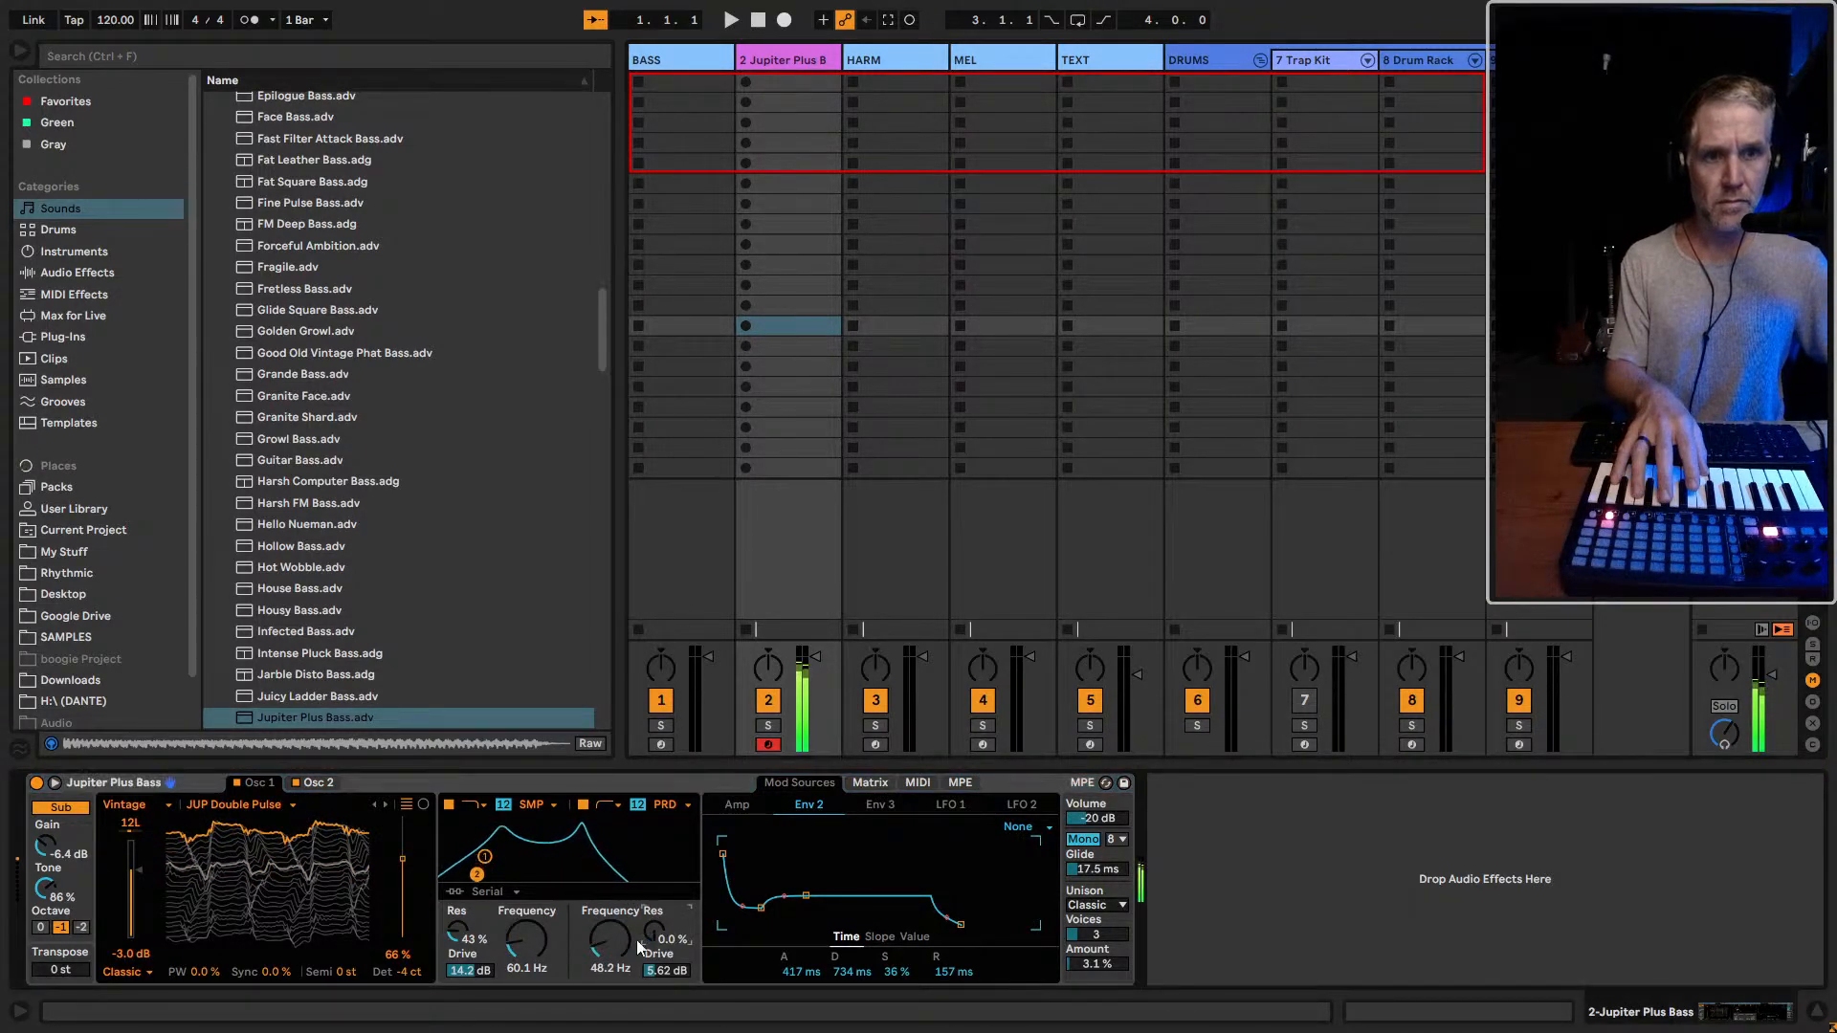
{"action": "double_click", "coordinate": [458, 935]}
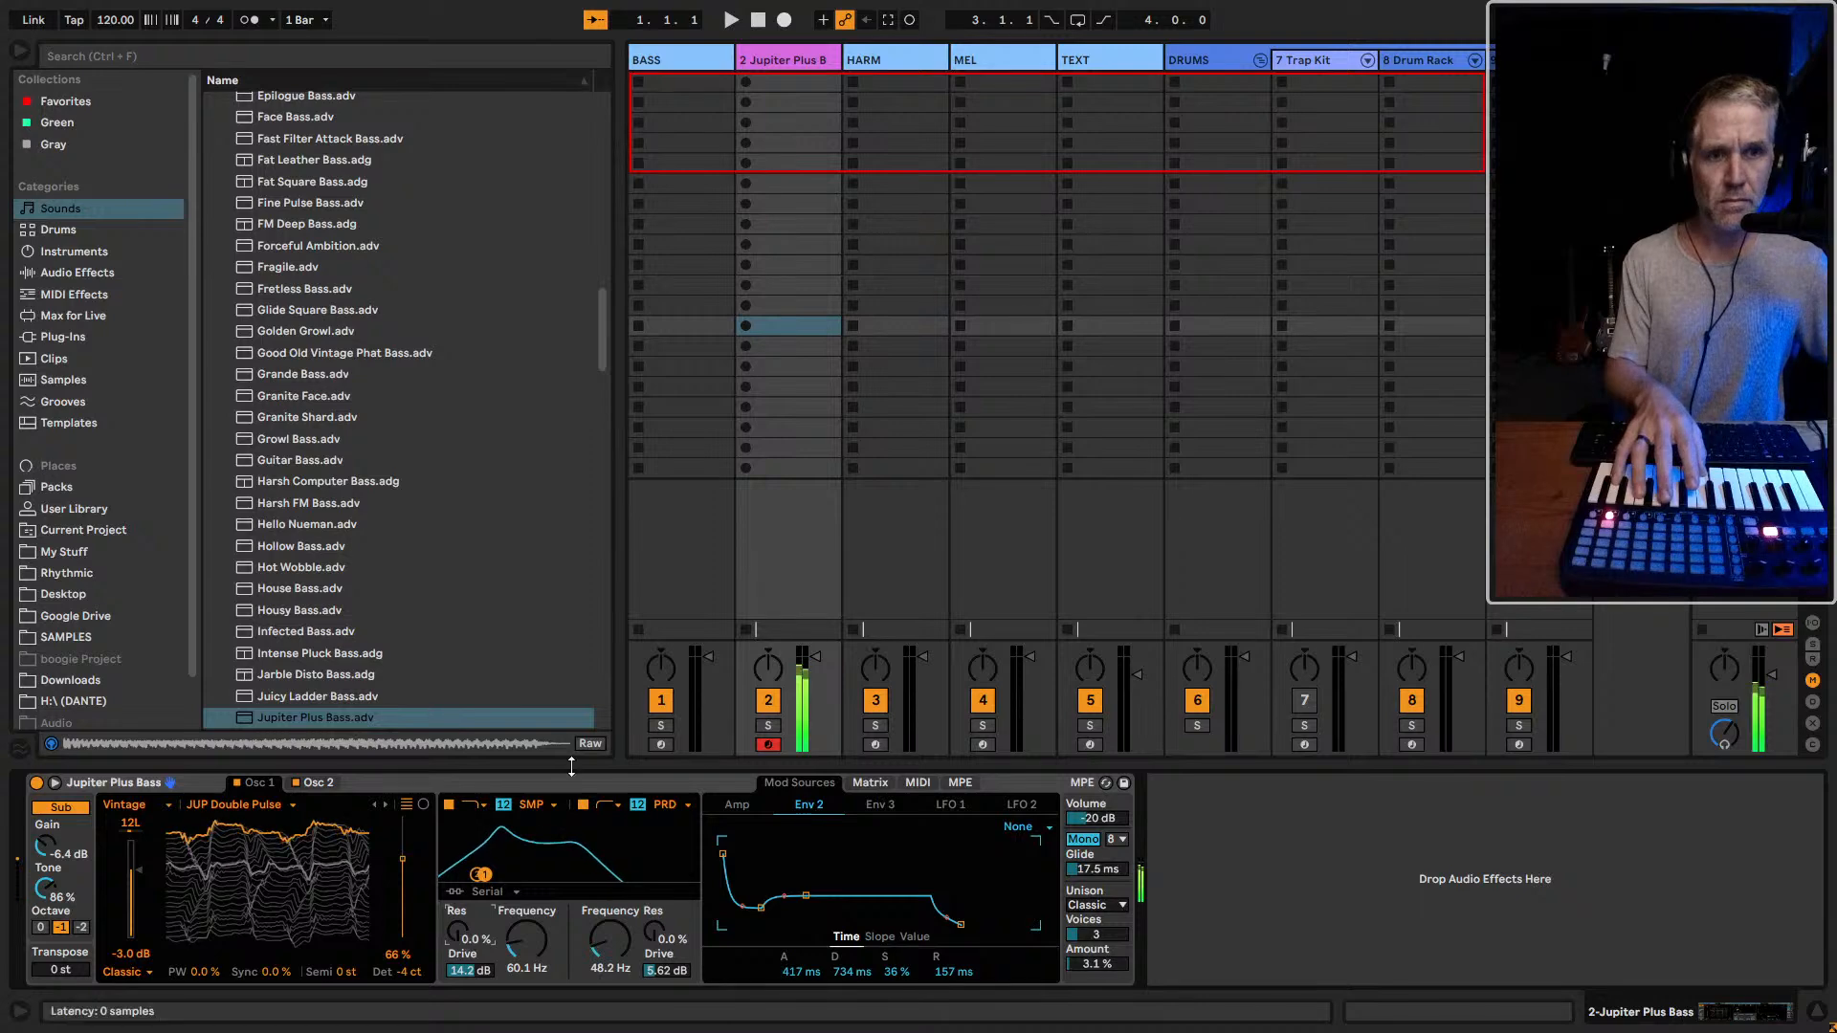
Copy the Mono device from the BASS track onto the Jupiter Plus Bass track and raise filter 1's frequency to 640 Hz
{"action": "left_click", "coordinate": [661, 744]}
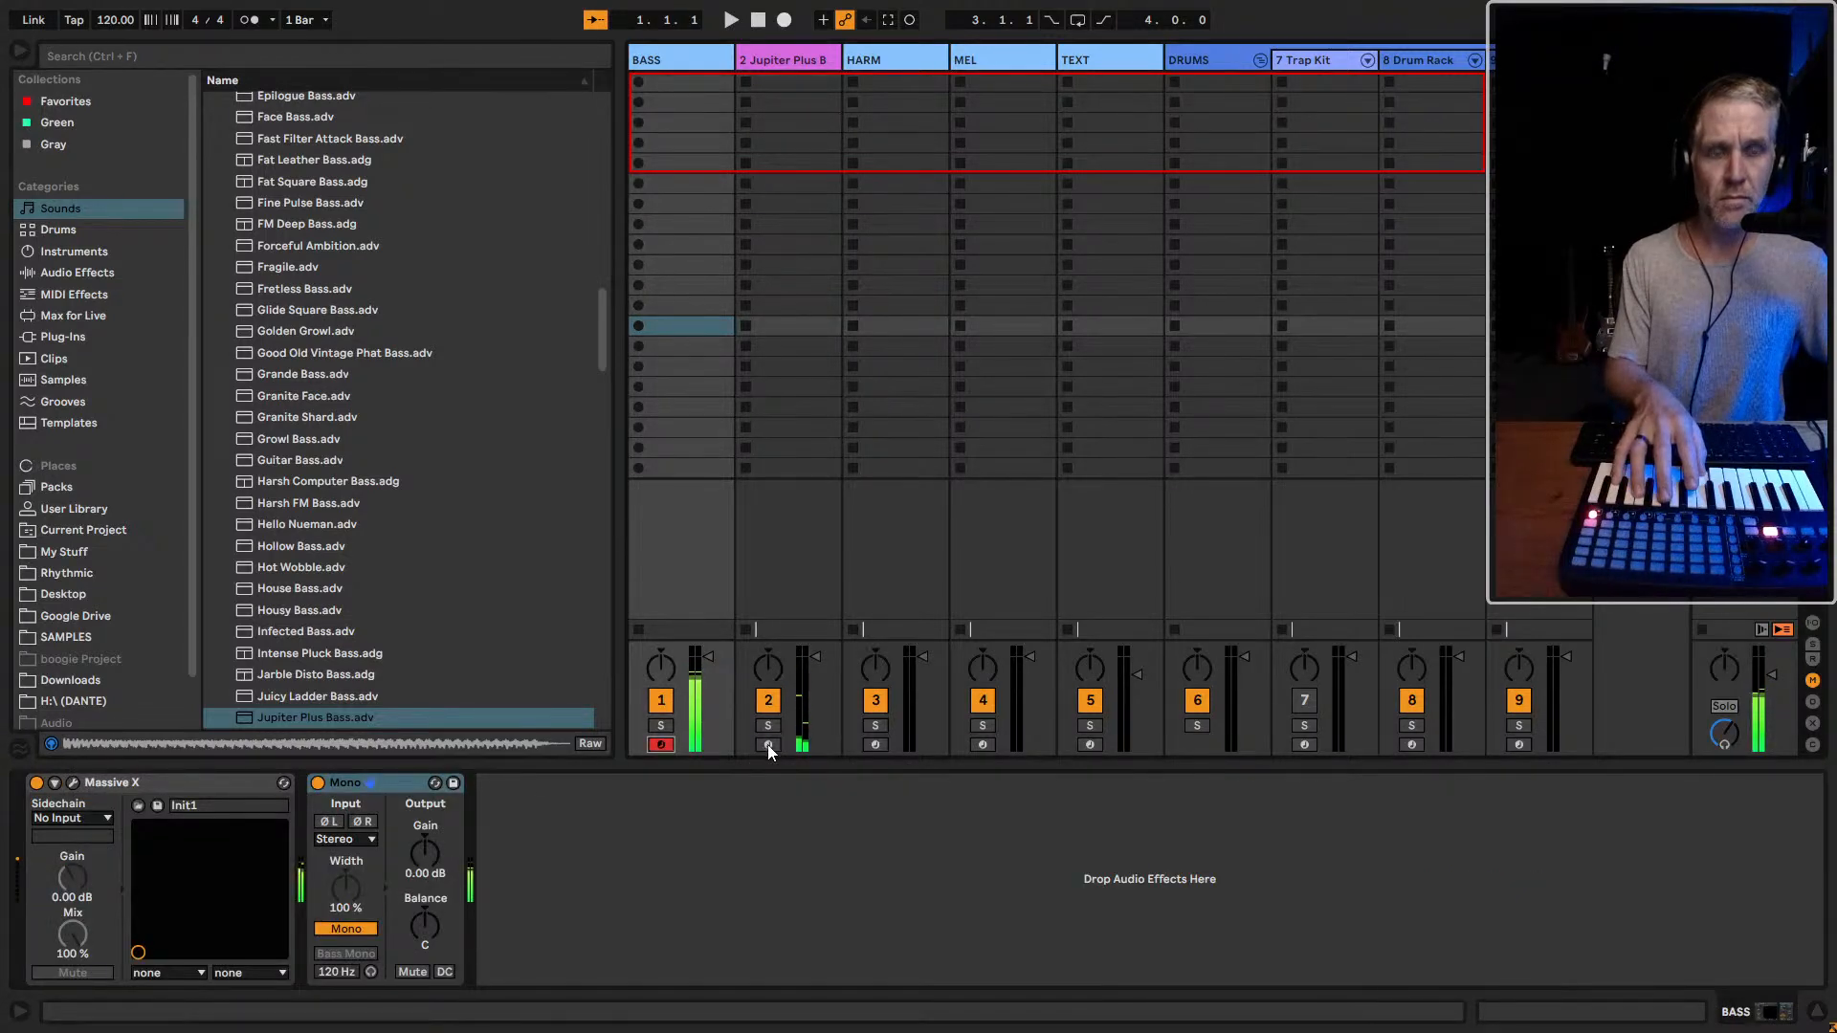
{"action": "left_click", "coordinate": [400, 786]}
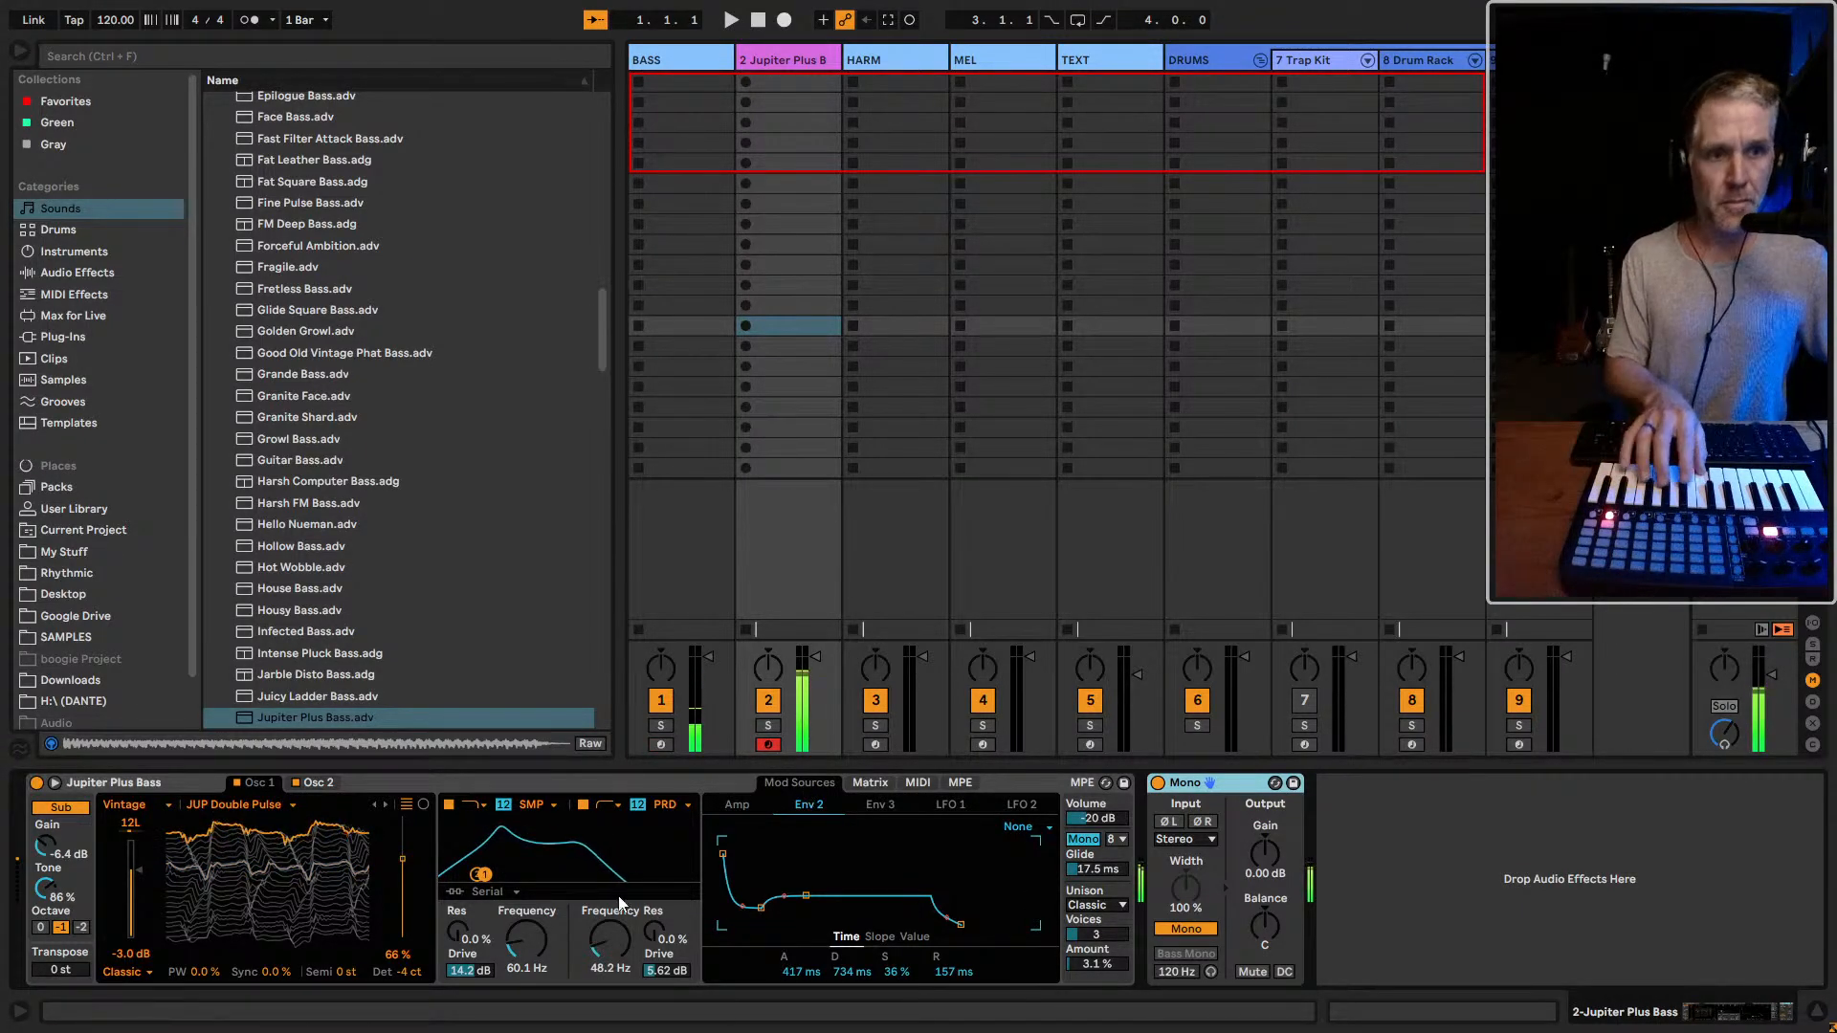
{"action": "left_click_drag", "start_coordinate": [525, 955], "coordinate": [525, 909]}
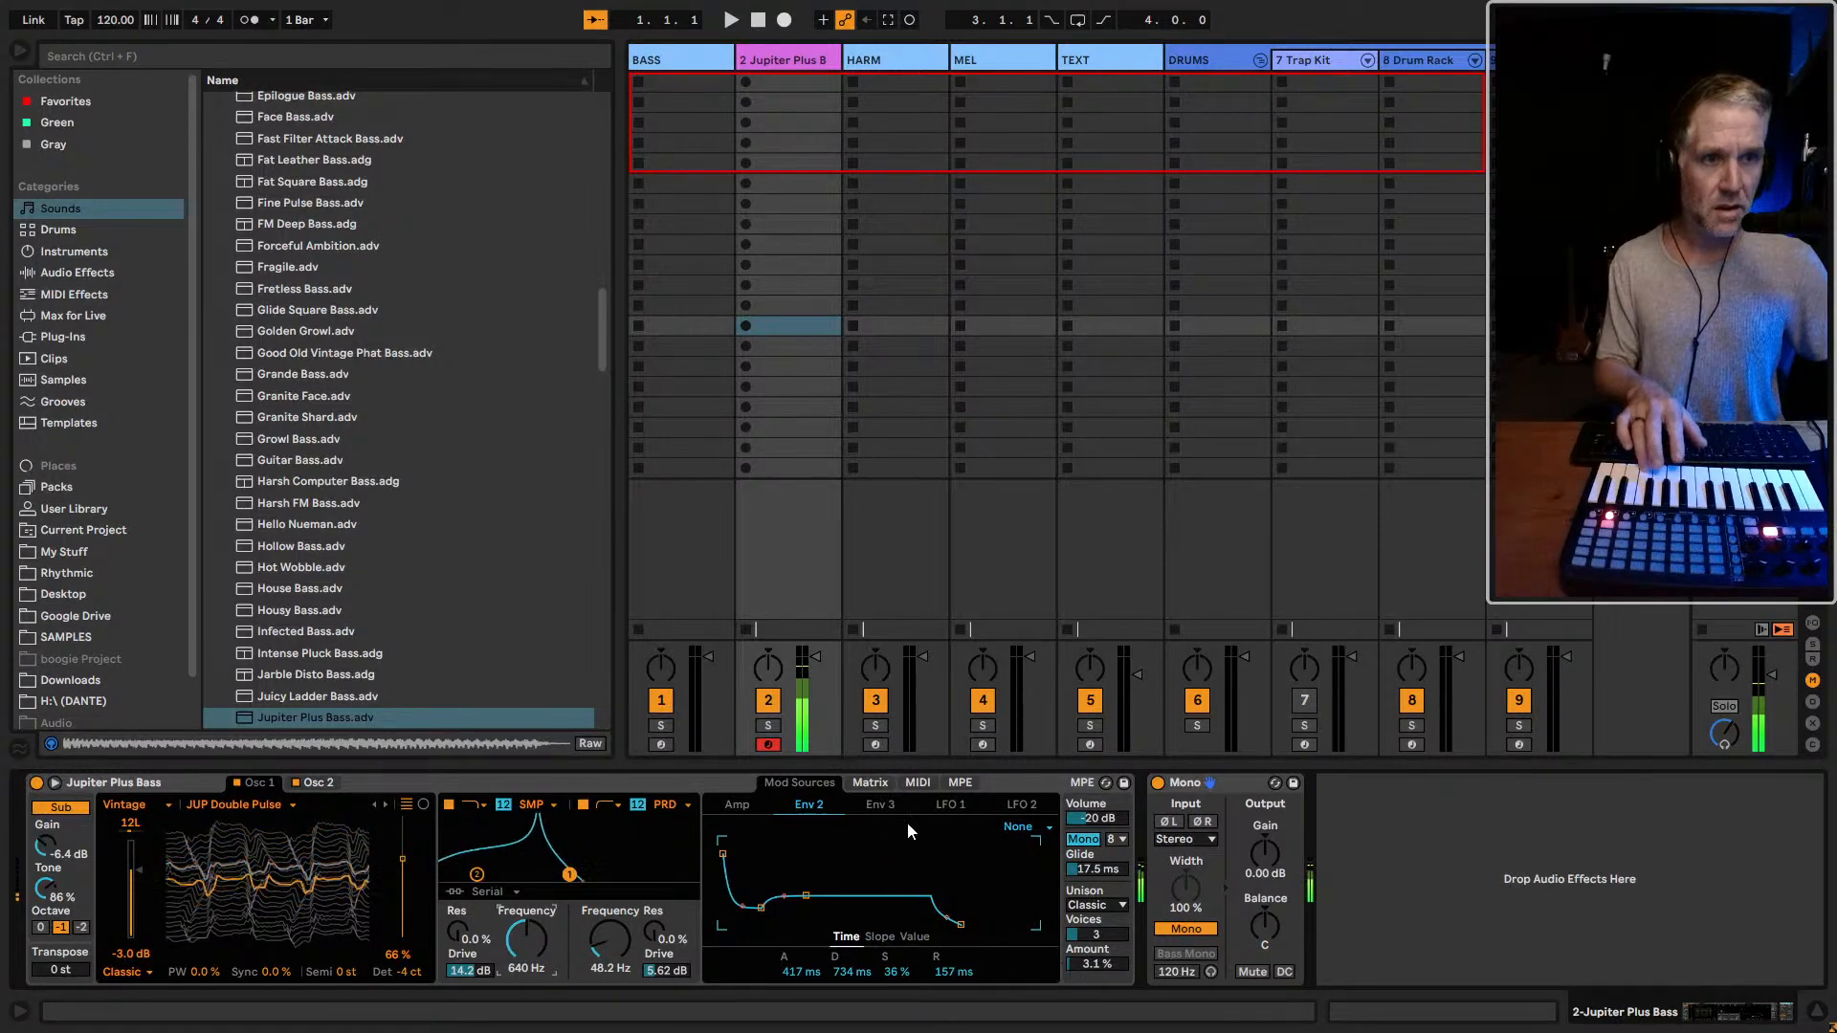
Reset to 0 the MPE velocity modulation of Filter 1 Res, Filter 2 Res and Filter 2 Drive
{"action": "left_click", "coordinate": [955, 786]}
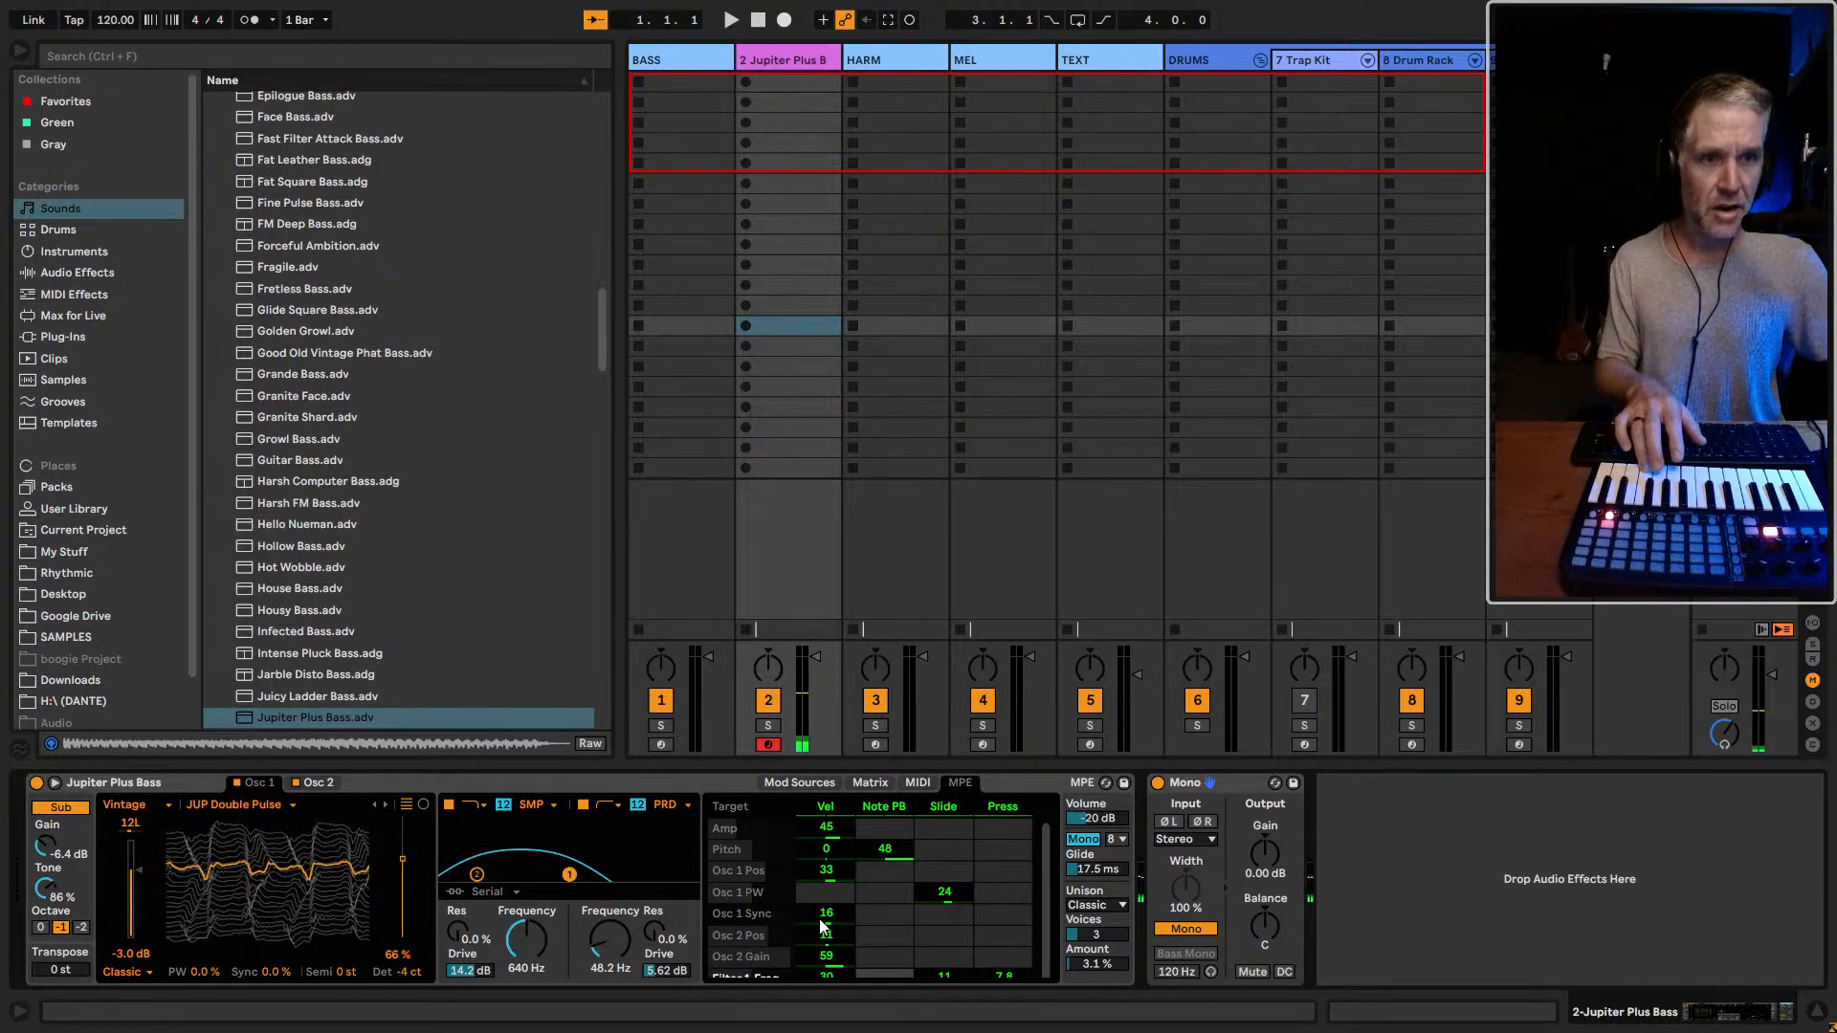
{"action": "scroll", "coordinate": [820, 926], "scroll_direction": "down", "scroll_amount": 1}
{"action": "scroll", "coordinate": [835, 945], "scroll_direction": "down", "scroll_amount": 3}
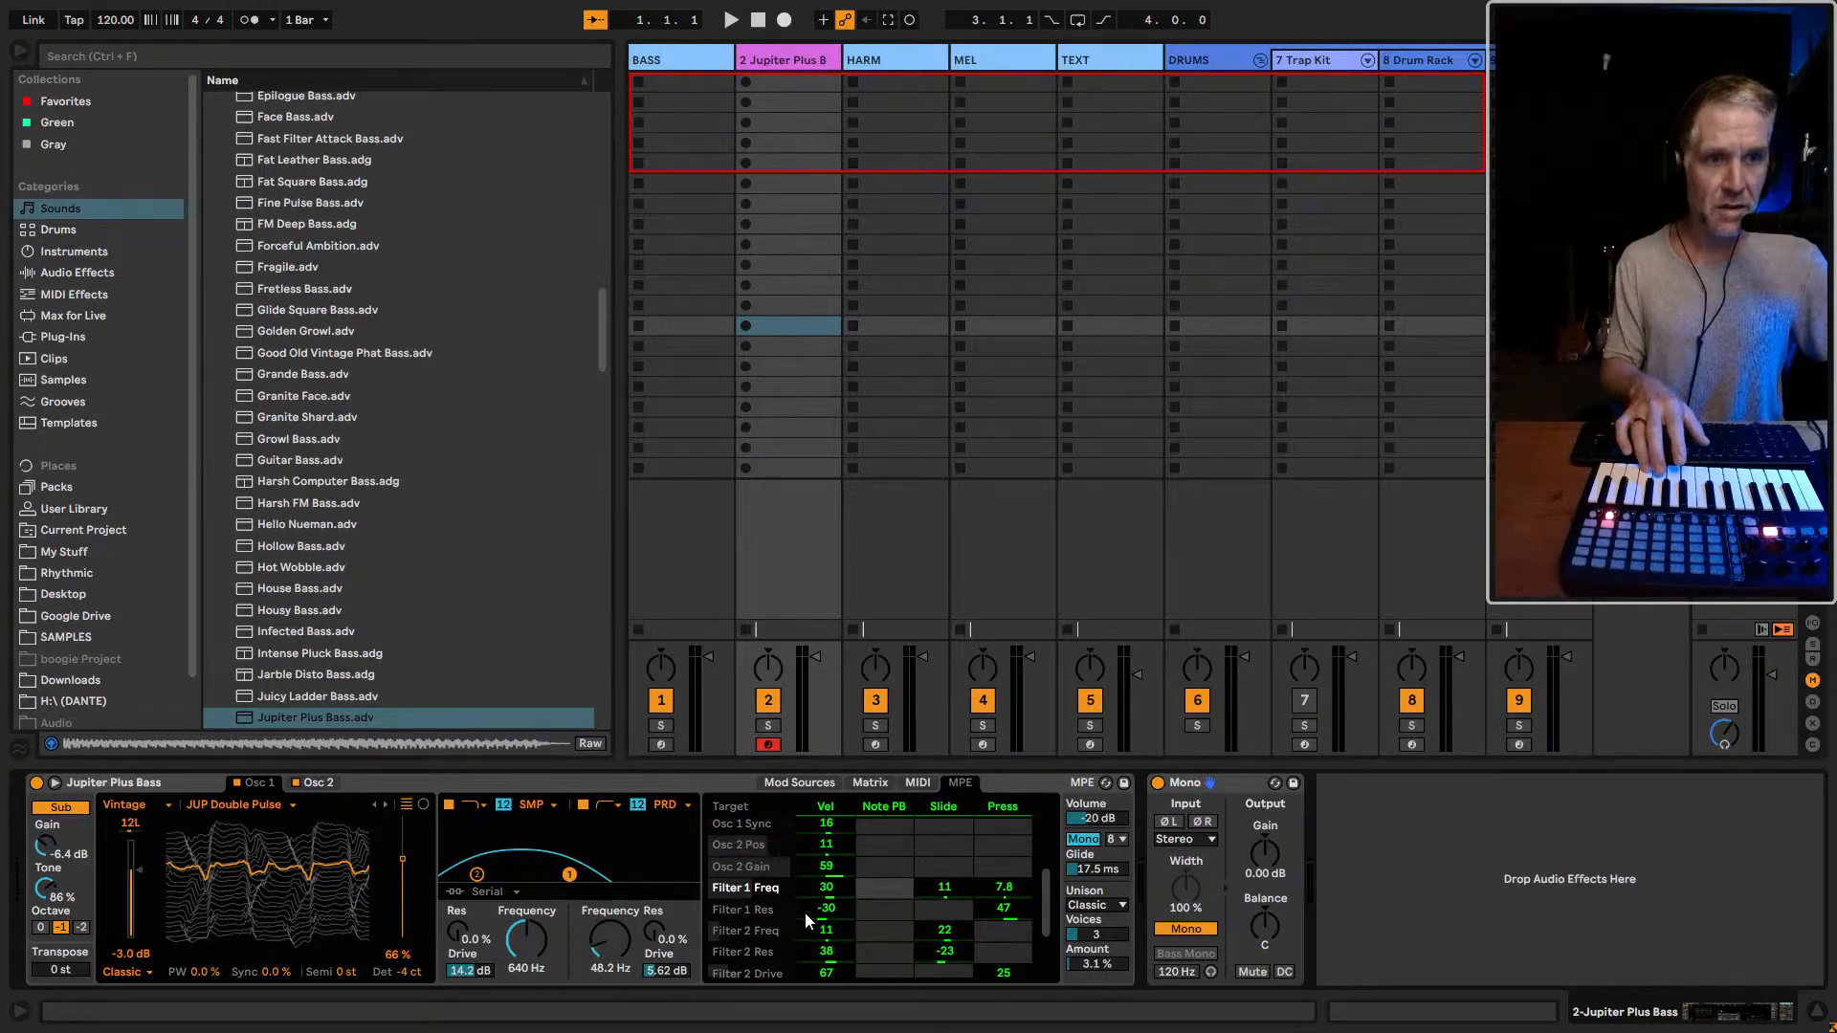
{"action": "left_click", "coordinate": [827, 911]}
{"action": "scroll", "coordinate": [828, 918], "scroll_direction": "down", "scroll_amount": 1}
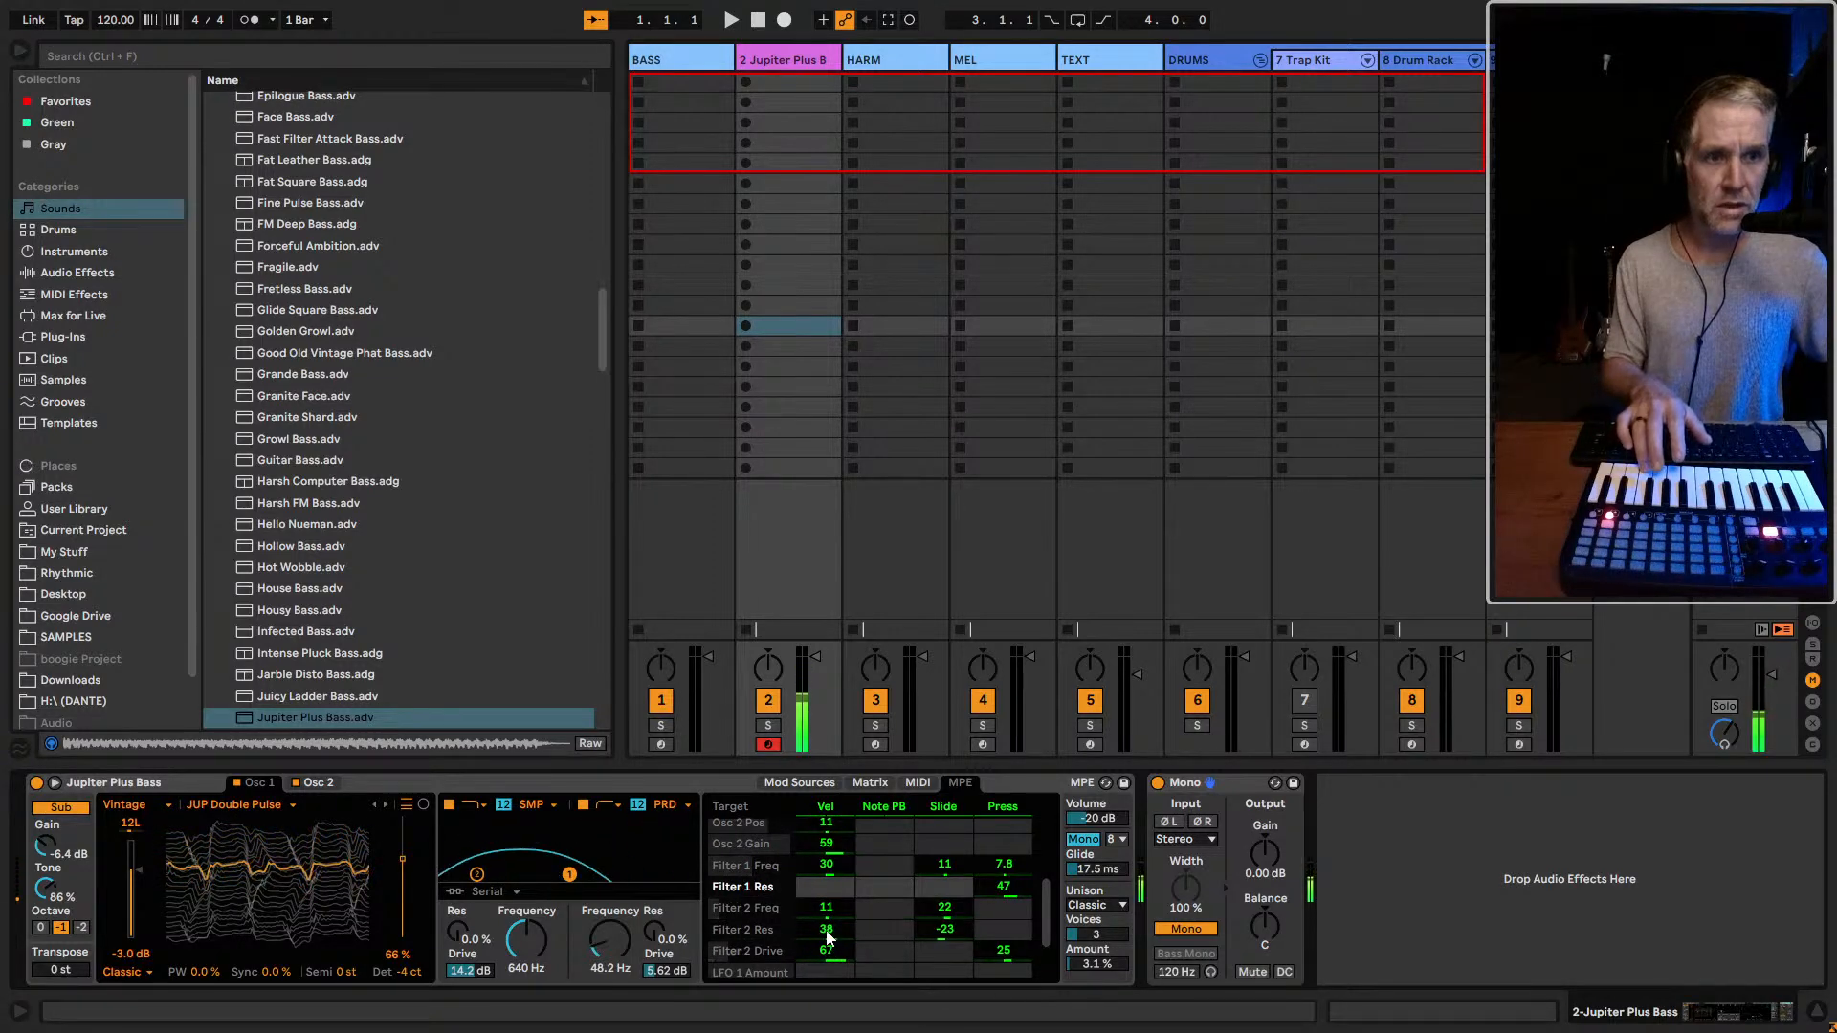
{"action": "double_click", "coordinate": [828, 933]}
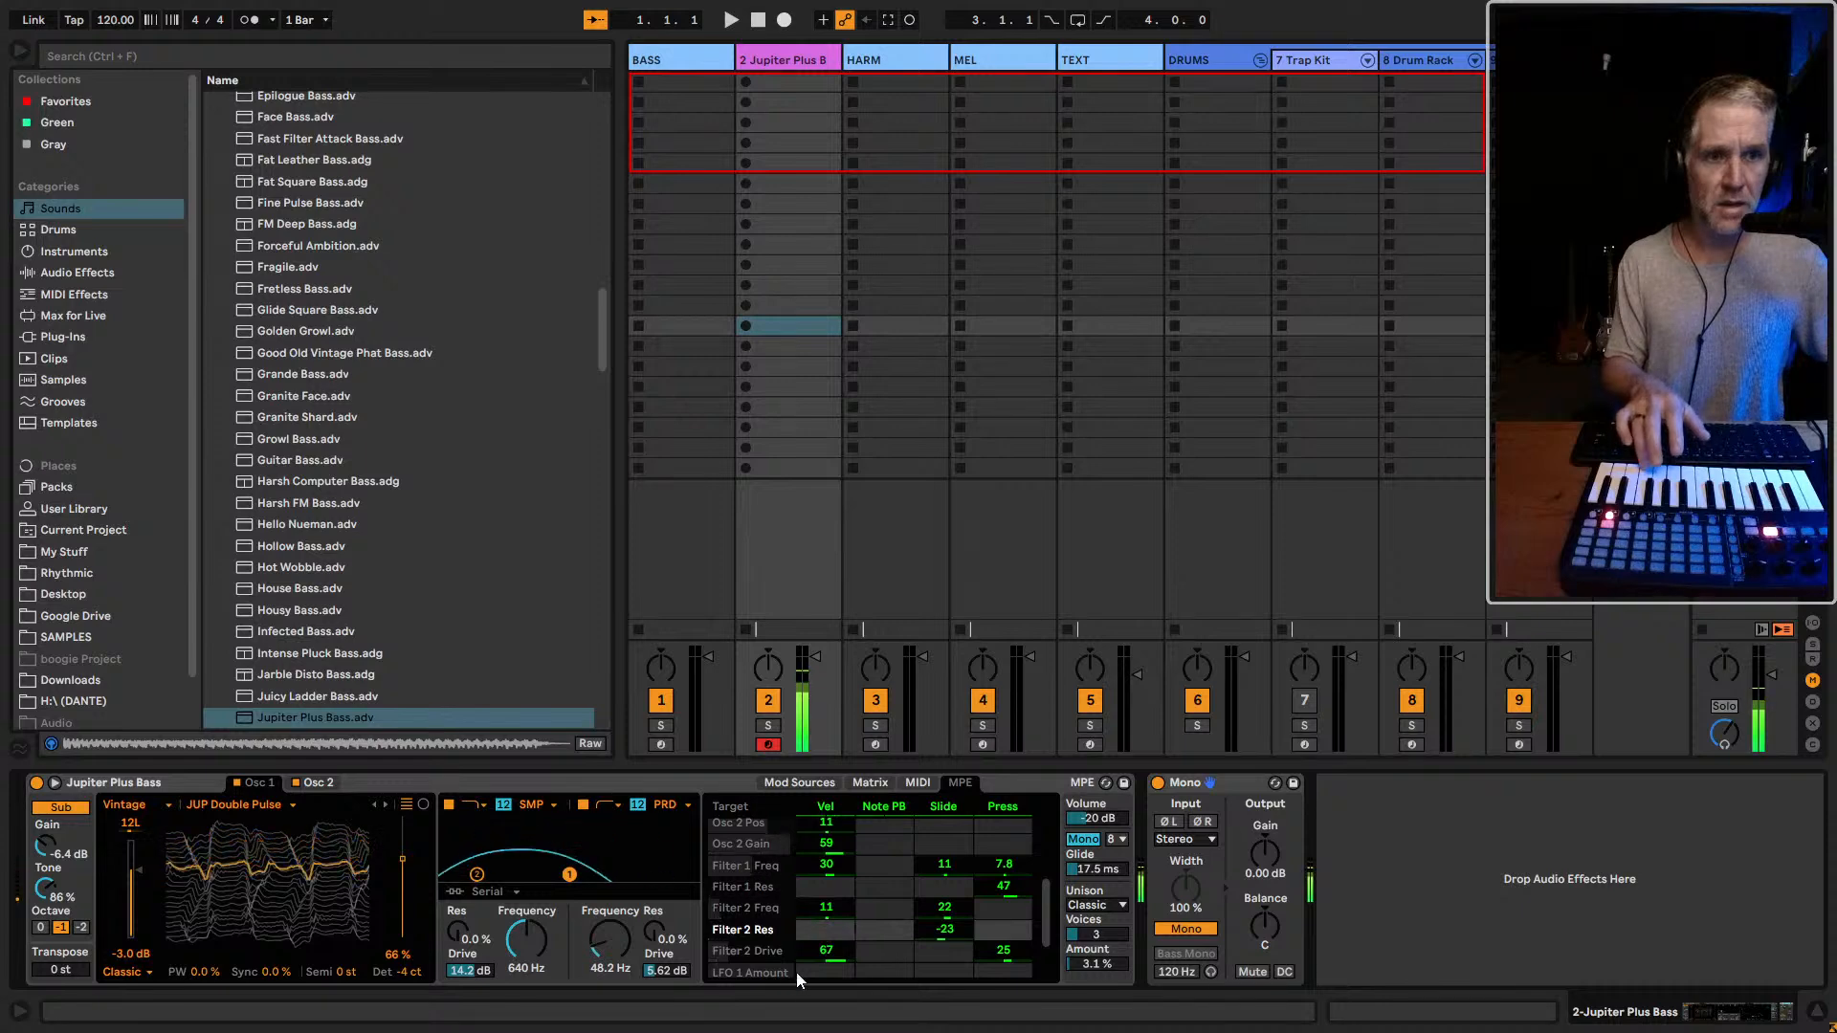
{"action": "left_click", "coordinate": [818, 955]}
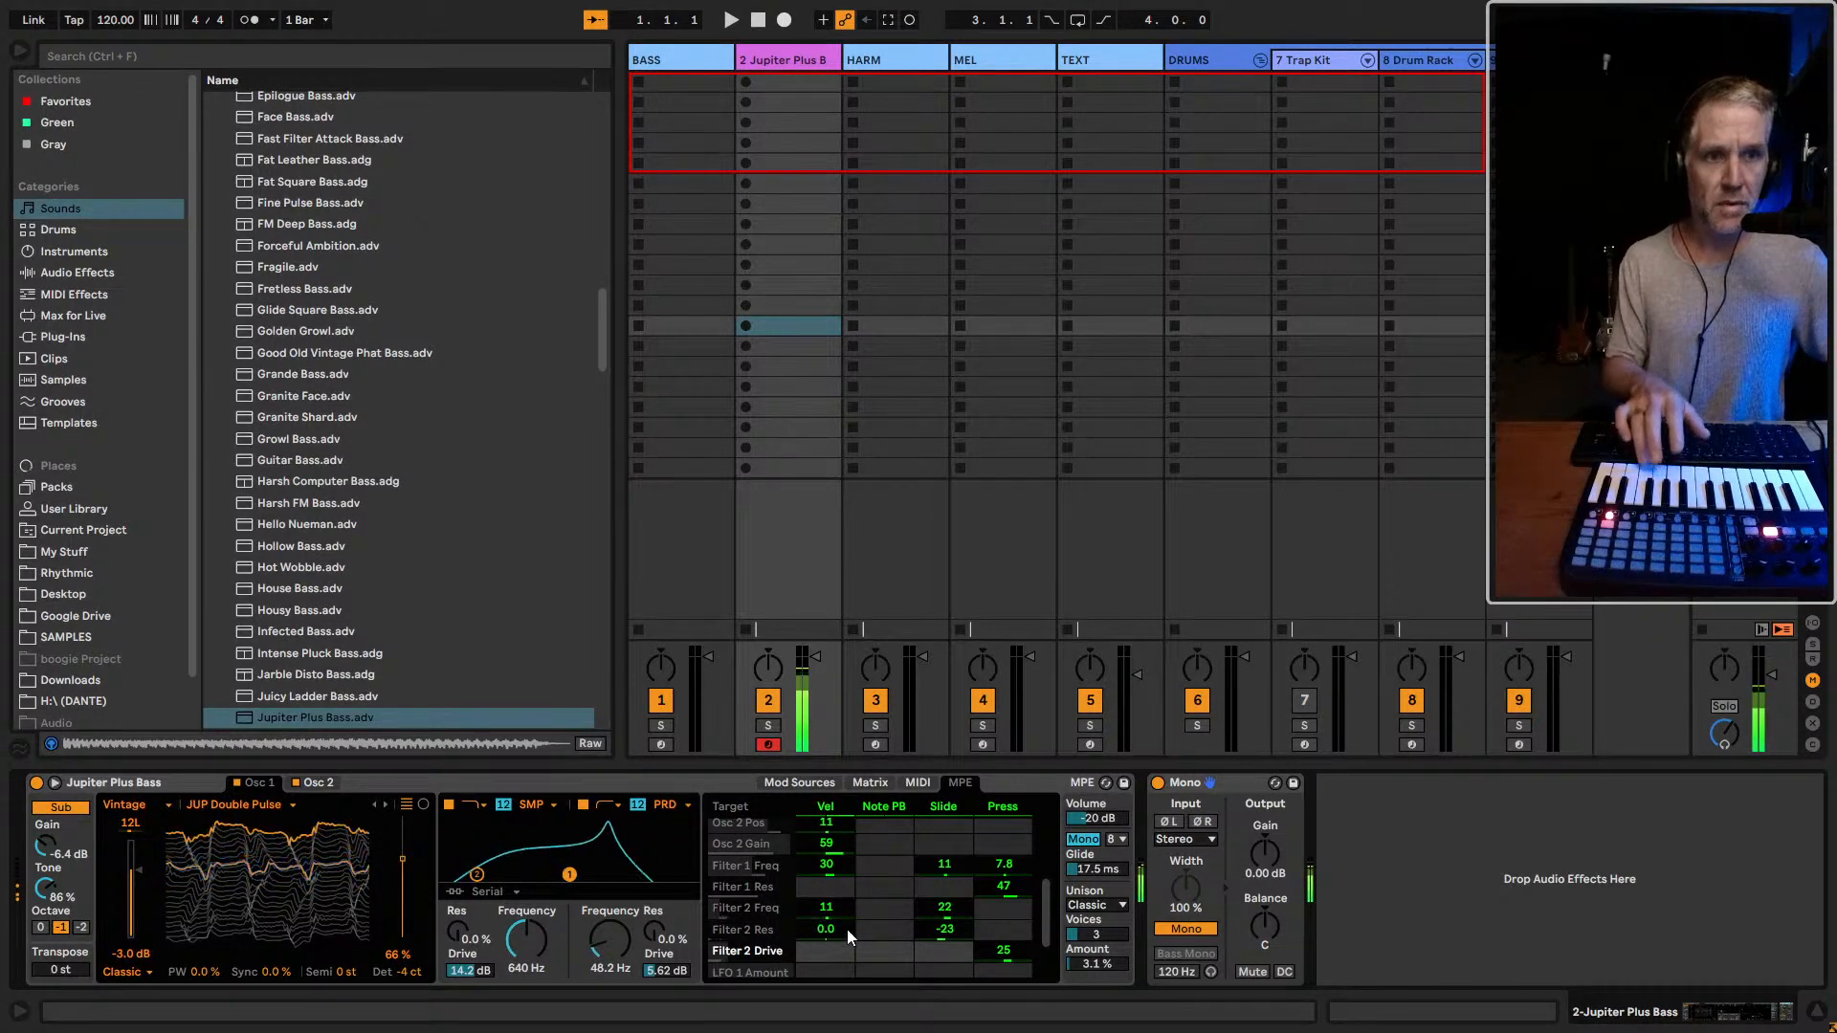
Look through the modulation sources and the MPE and MIDI modulation assignments down to the LFO amount targets
{"action": "left_click", "coordinate": [800, 783]}
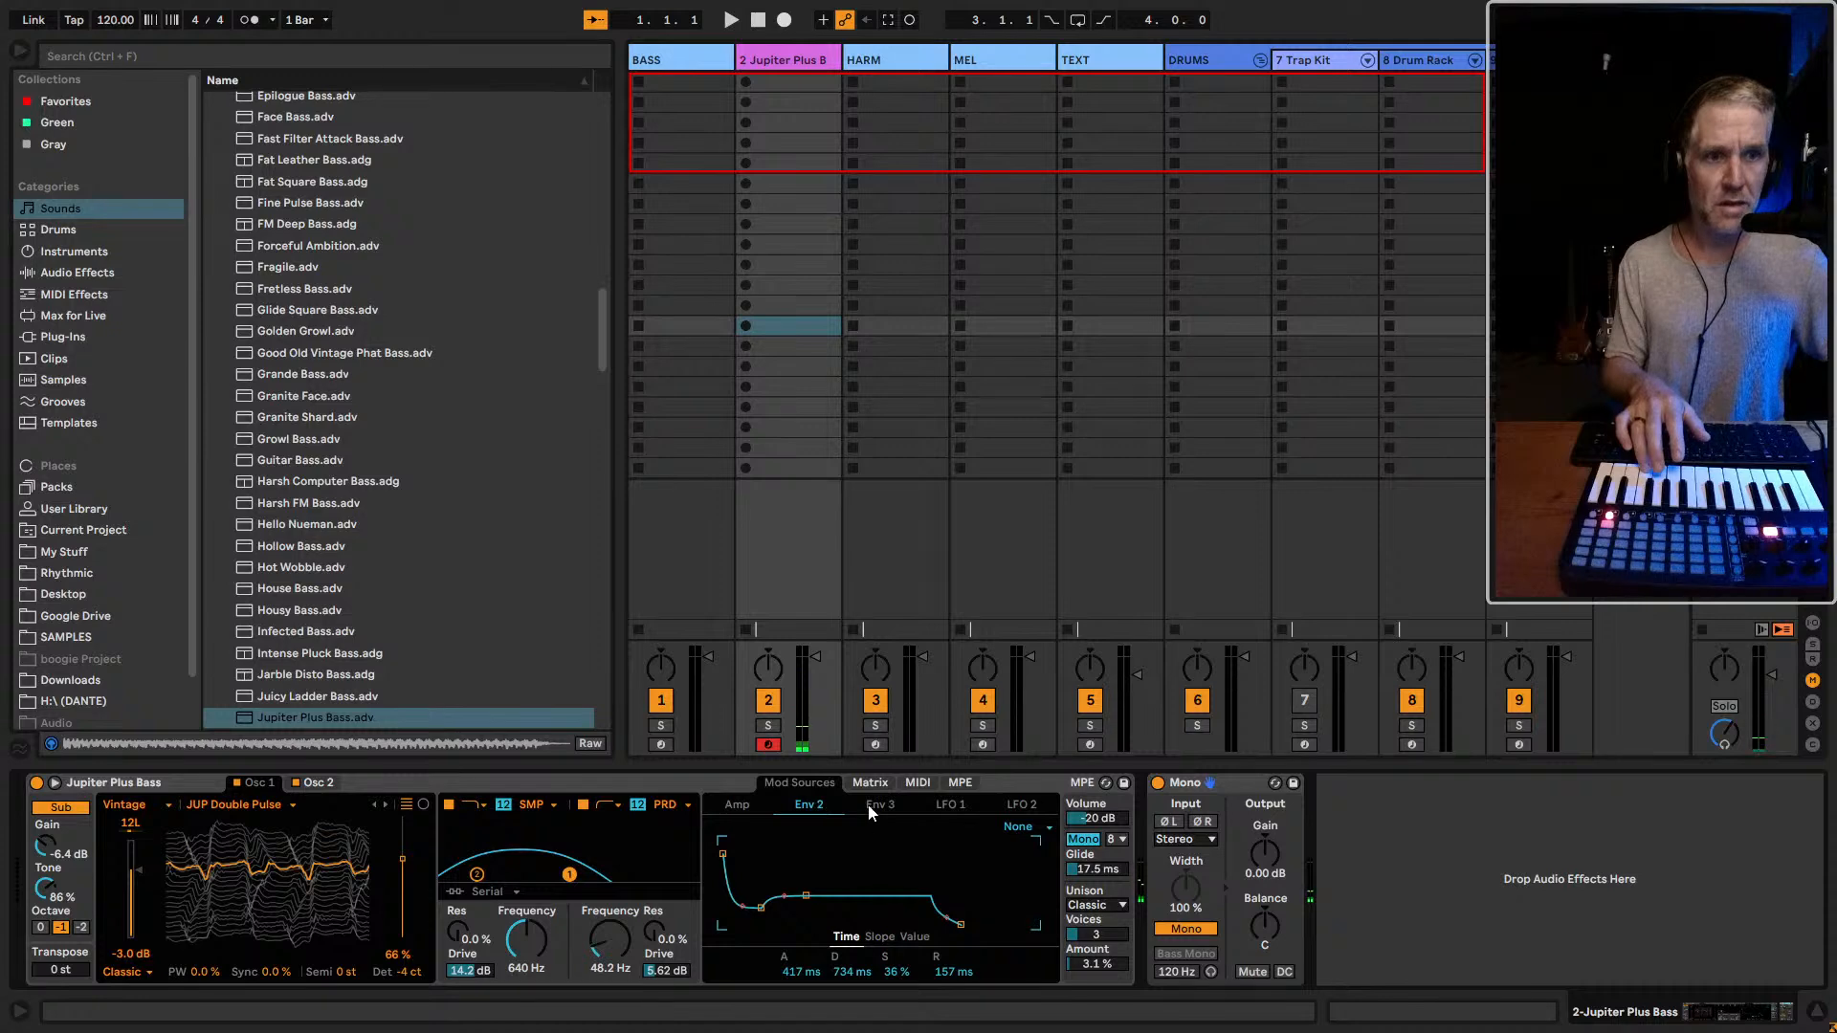
{"action": "left_click", "coordinate": [959, 783]}
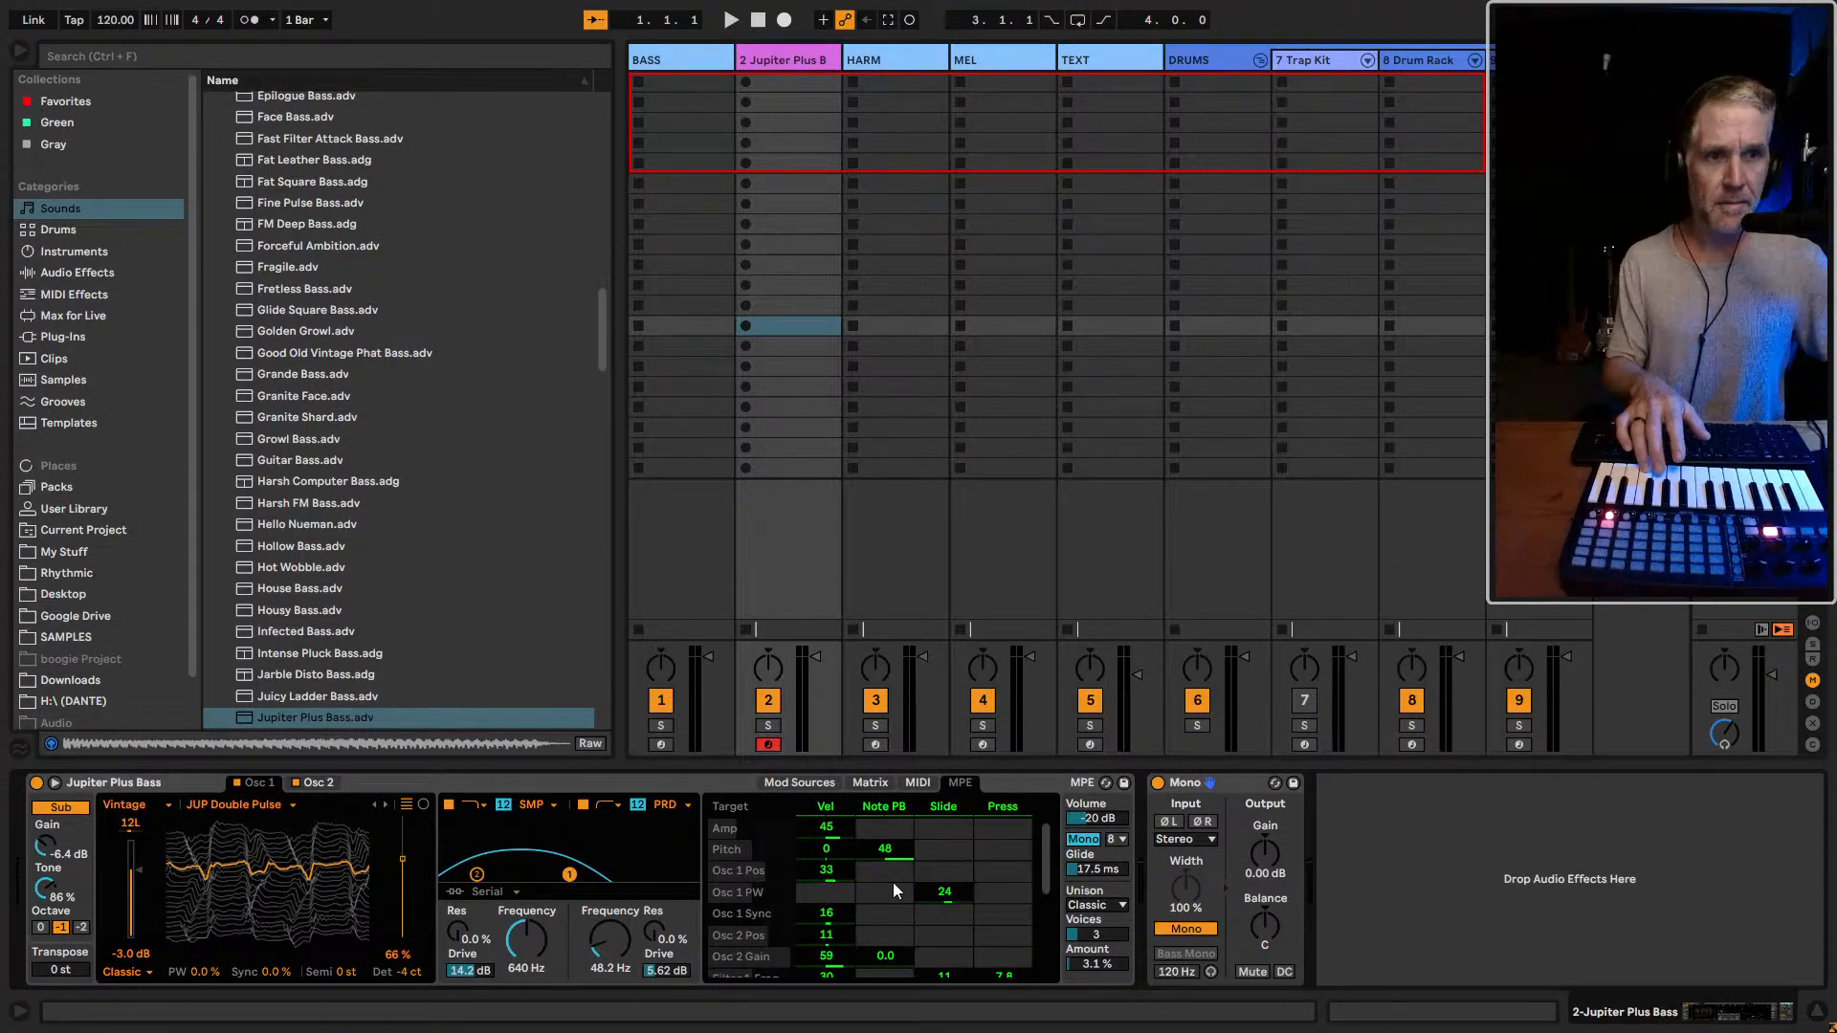
{"action": "left_click", "coordinate": [906, 783]}
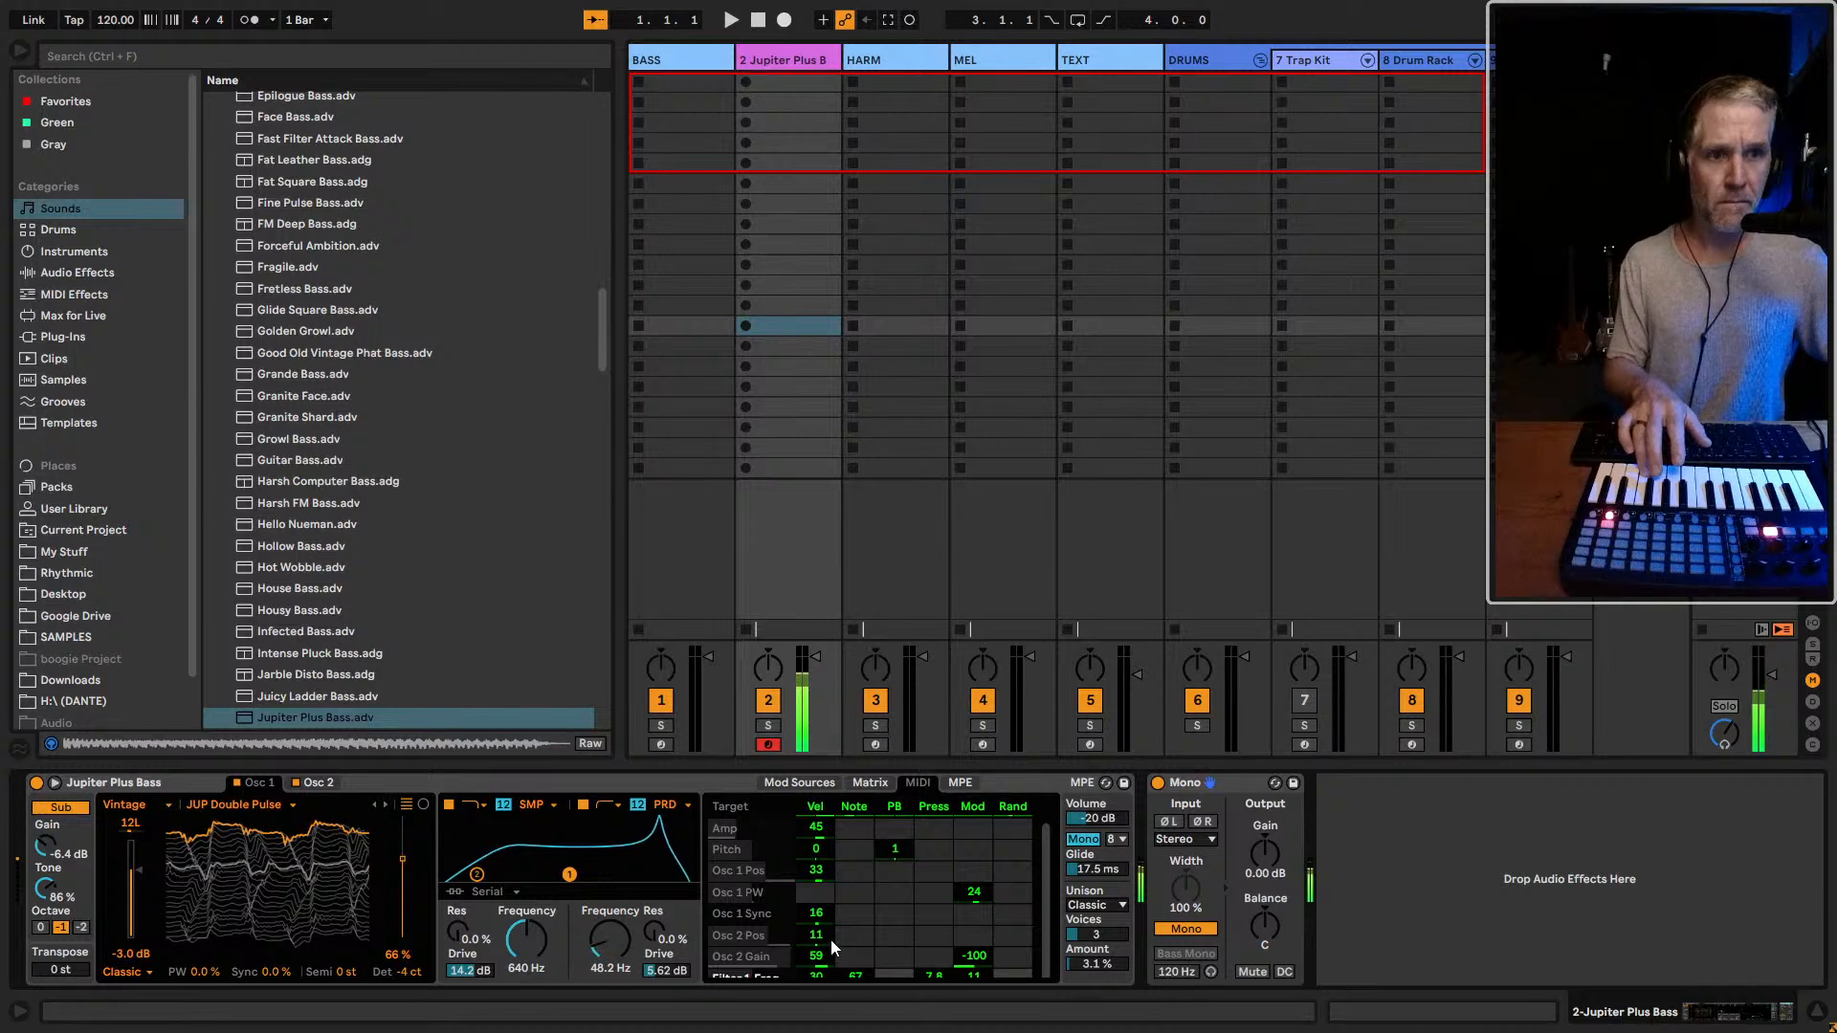
{"action": "scroll", "coordinate": [831, 936], "scroll_direction": "down", "scroll_amount": 2}
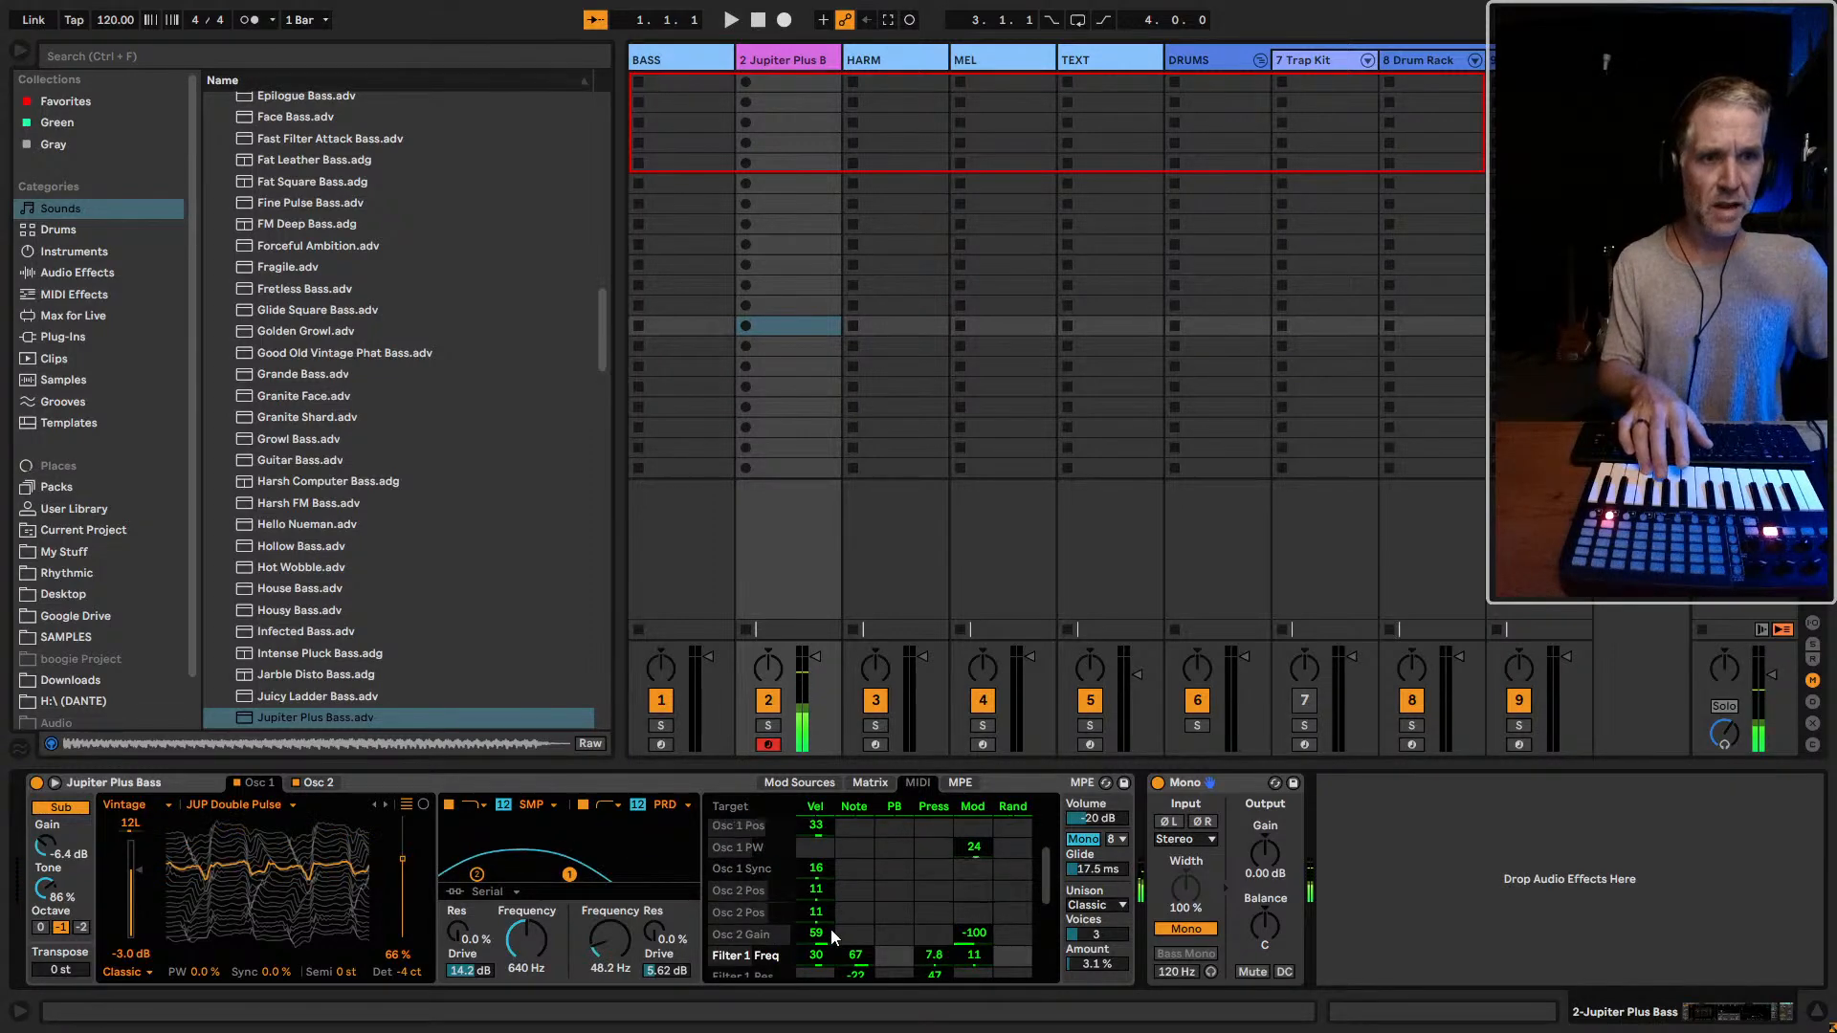
{"action": "scroll", "coordinate": [832, 930], "scroll_direction": "down", "scroll_amount": 2}
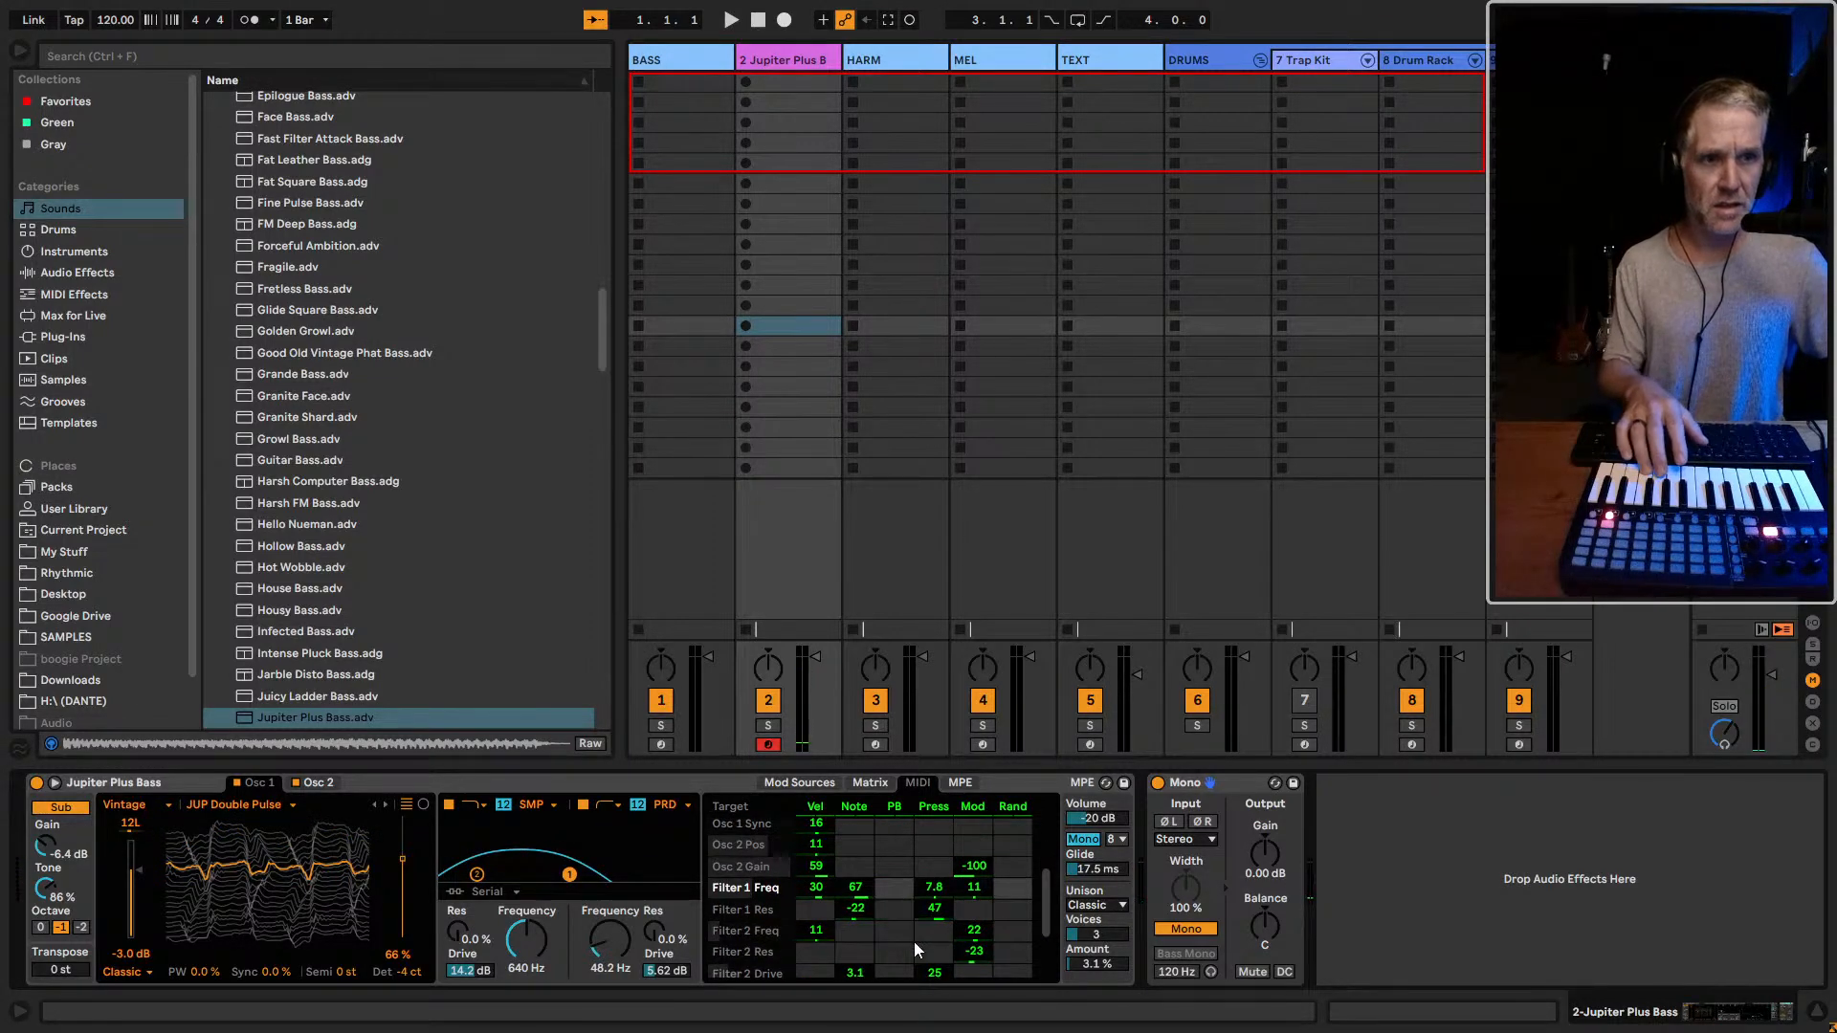
{"action": "scroll", "coordinate": [904, 942], "scroll_direction": "down", "scroll_amount": 2}
{"action": "scroll", "coordinate": [867, 937], "scroll_direction": "down", "scroll_amount": 2}
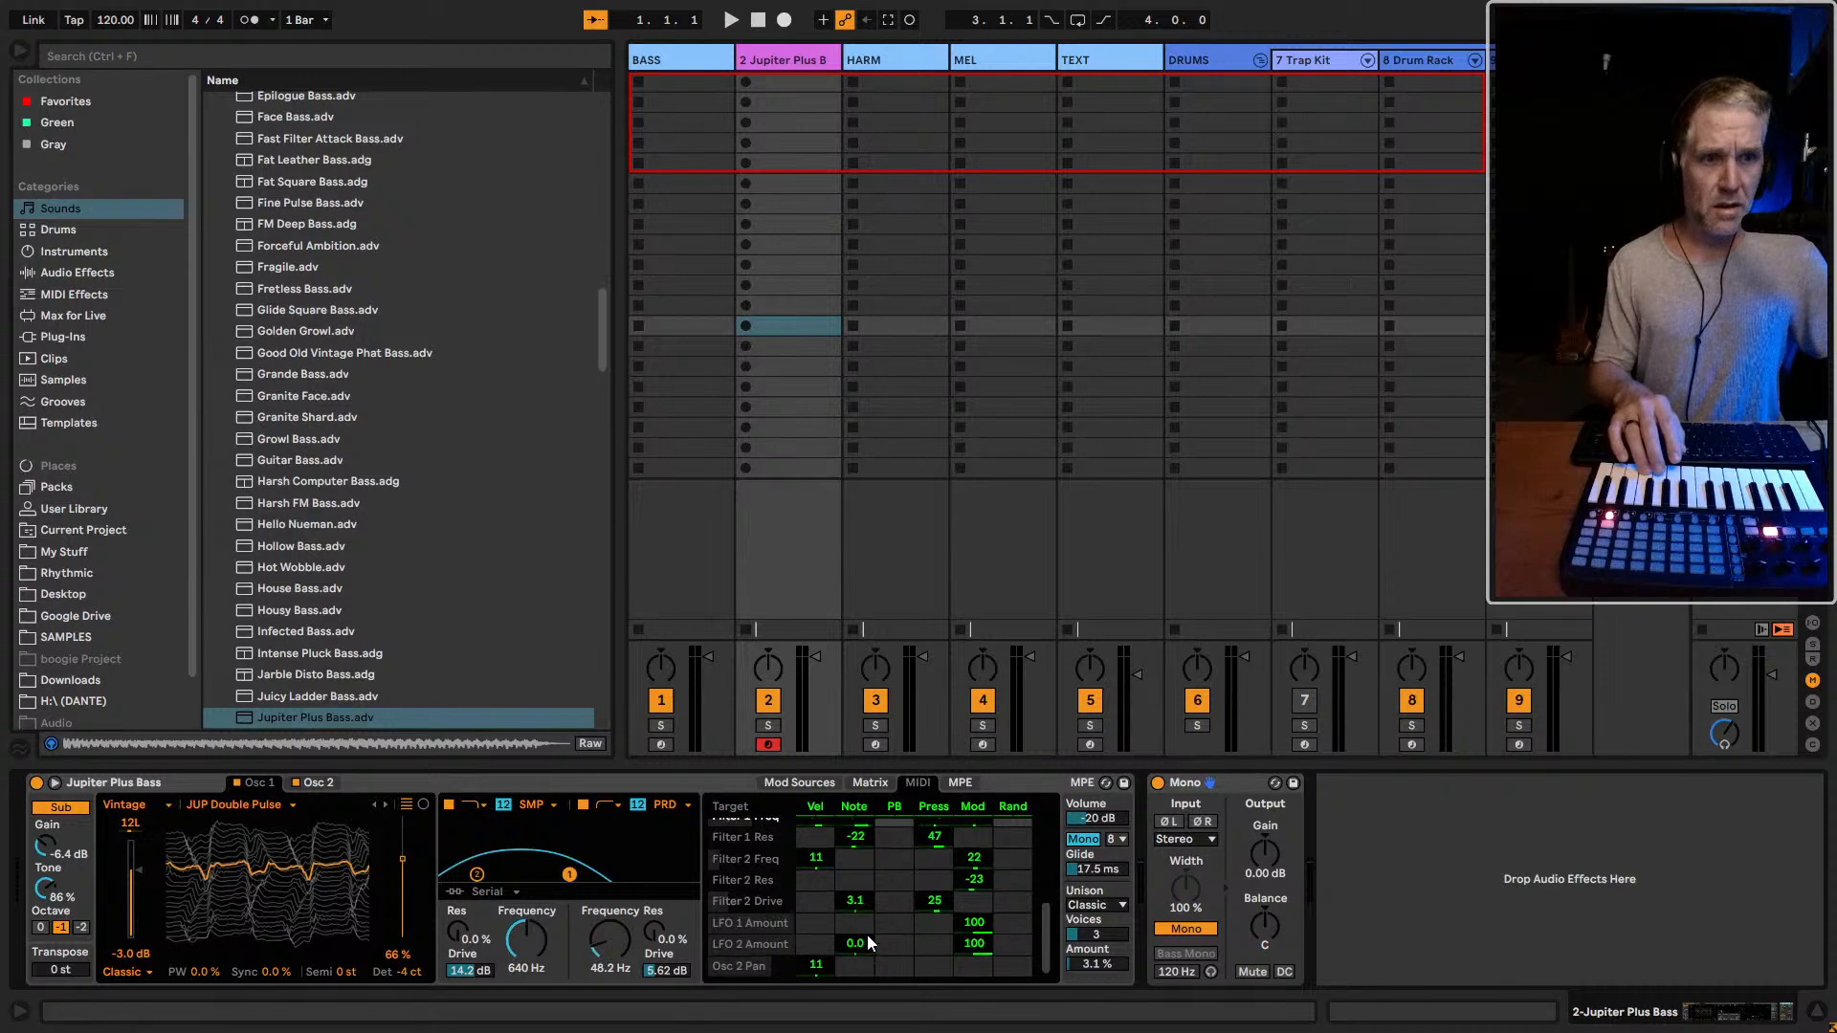
Reset to 0 the matrix modulation of Filter 1 Res by Amp, Env 2 and Env 3, and of Filter 2 Res by Env 2
{"action": "left_click", "coordinate": [870, 782]}
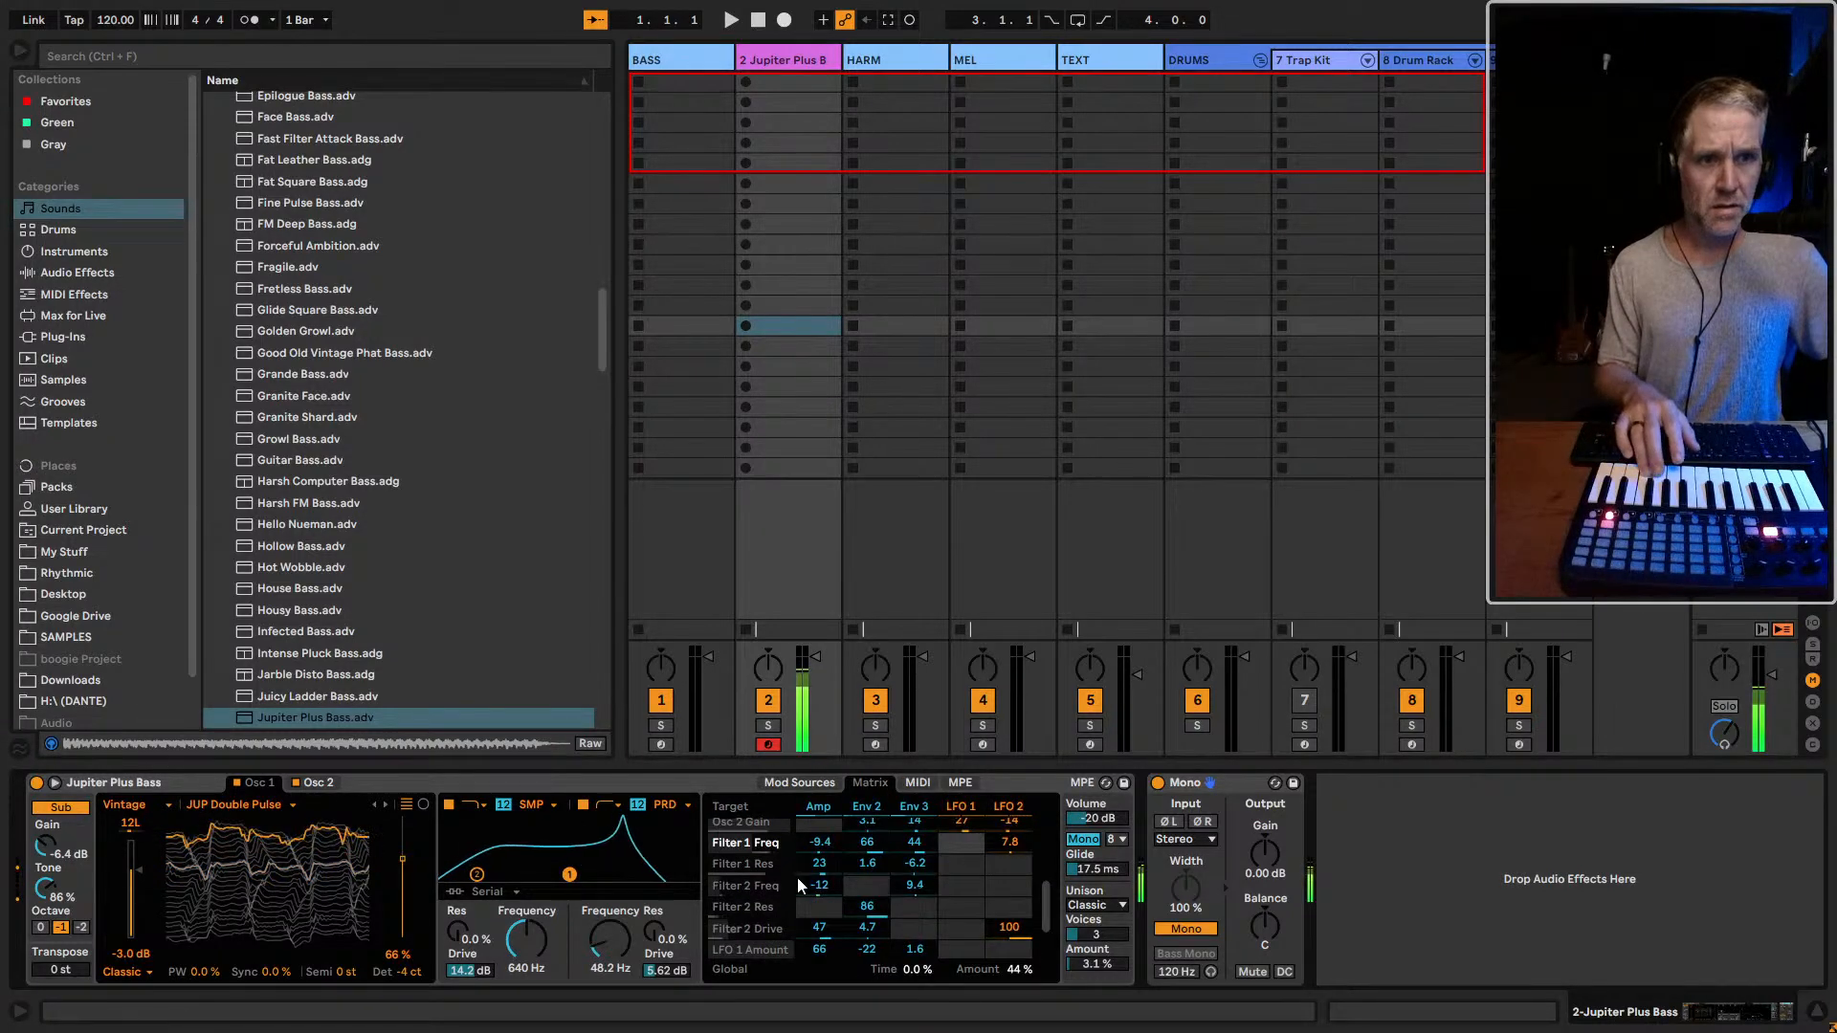
{"action": "double_click", "coordinate": [817, 864]}
{"action": "double_click", "coordinate": [900, 865]}
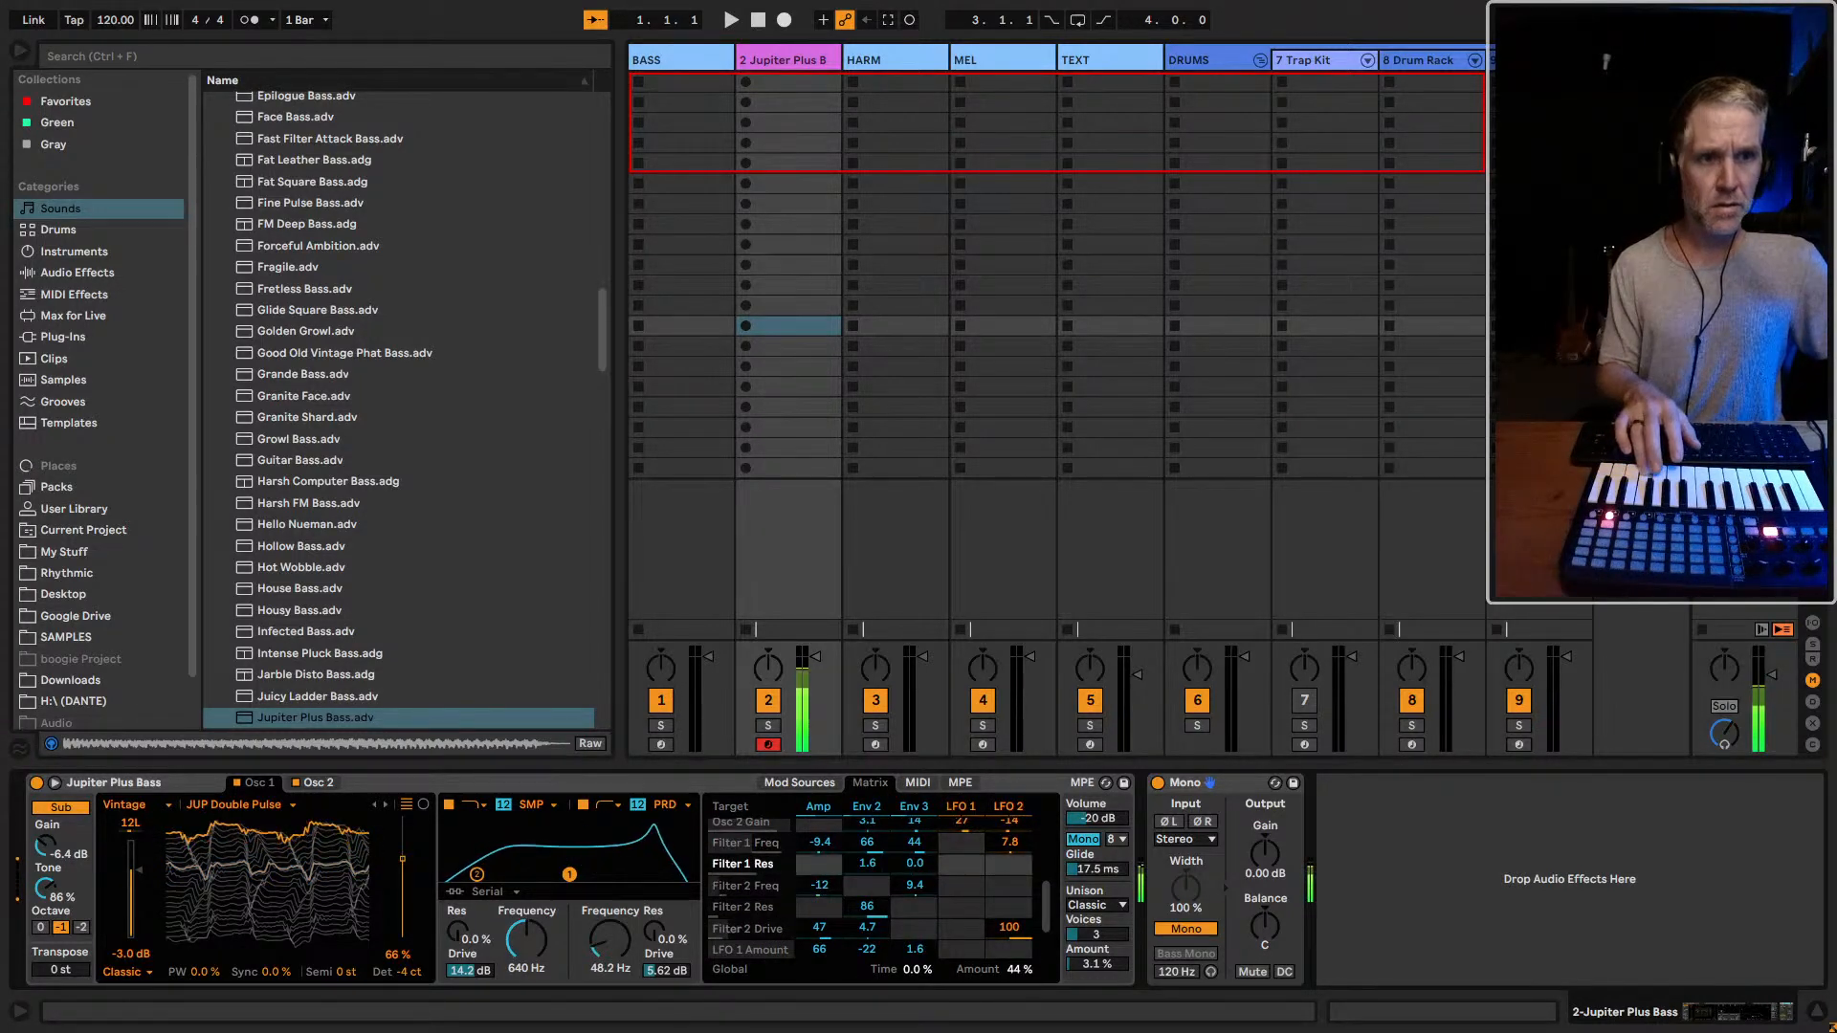
{"action": "double_click", "coordinate": [870, 864]}
{"action": "scroll", "coordinate": [840, 937], "scroll_direction": "down", "scroll_amount": 1}
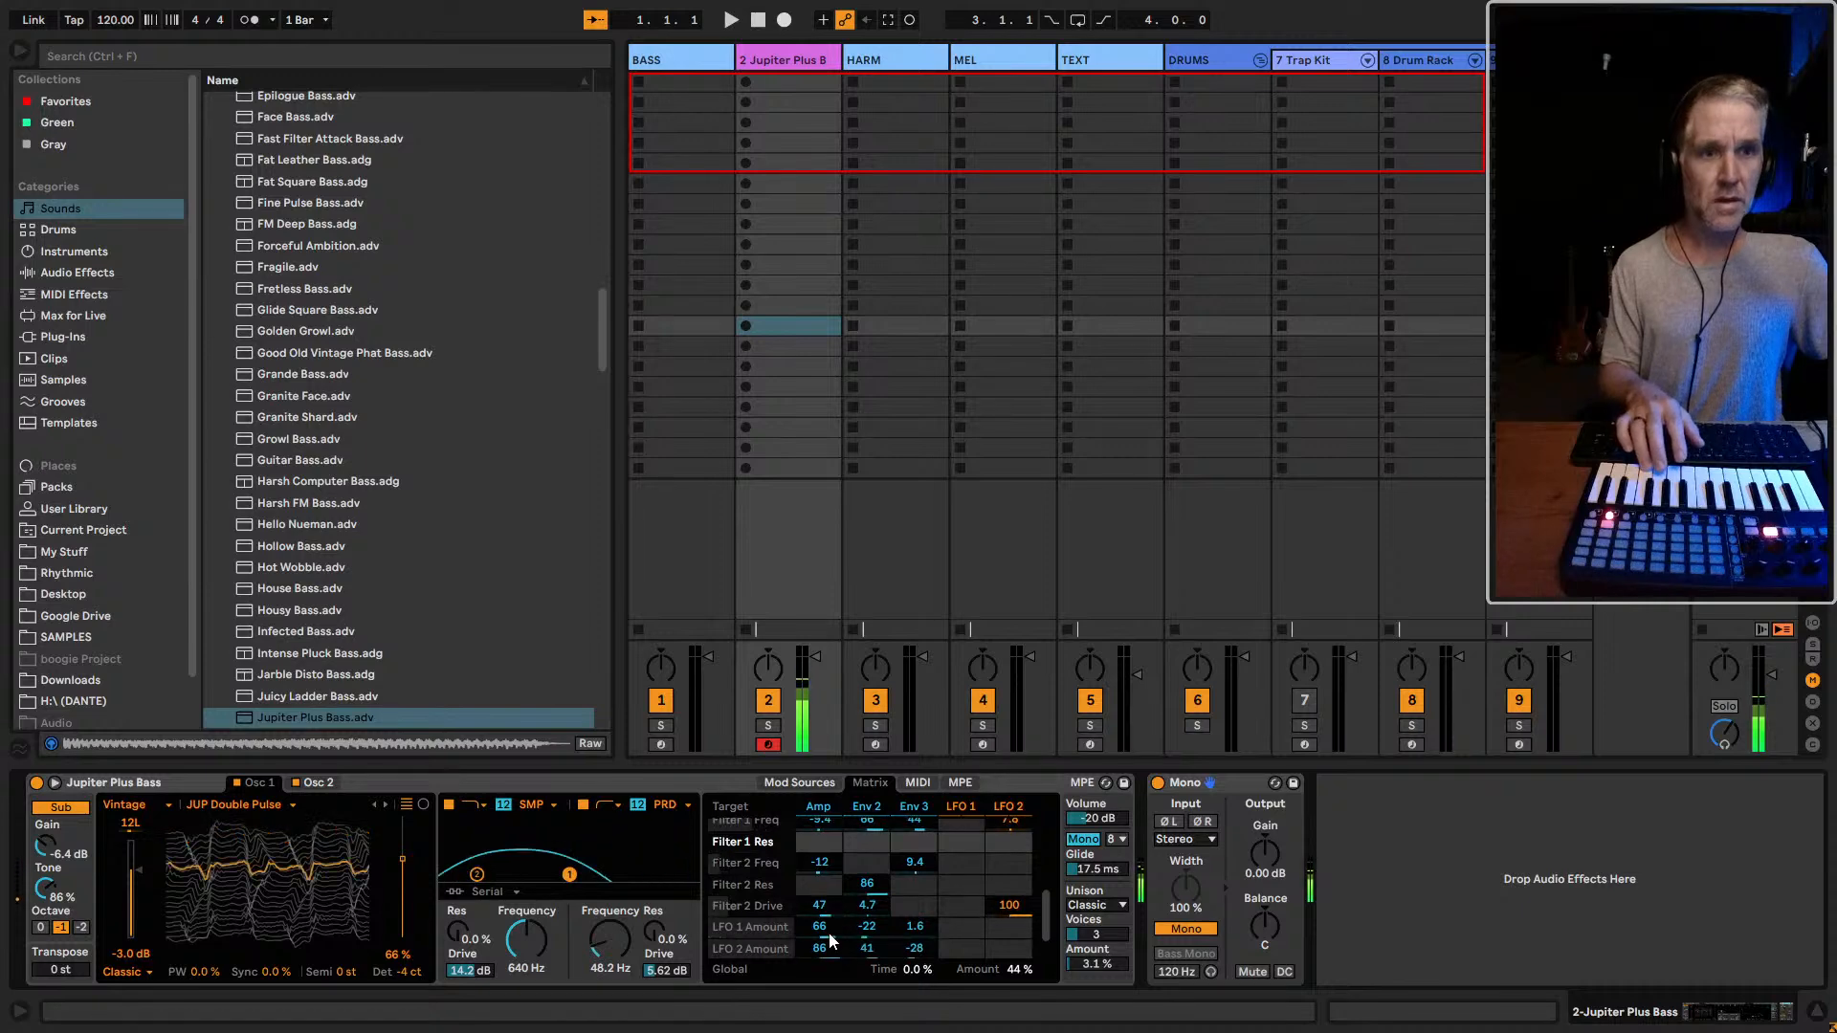
{"action": "double_click", "coordinate": [866, 884]}
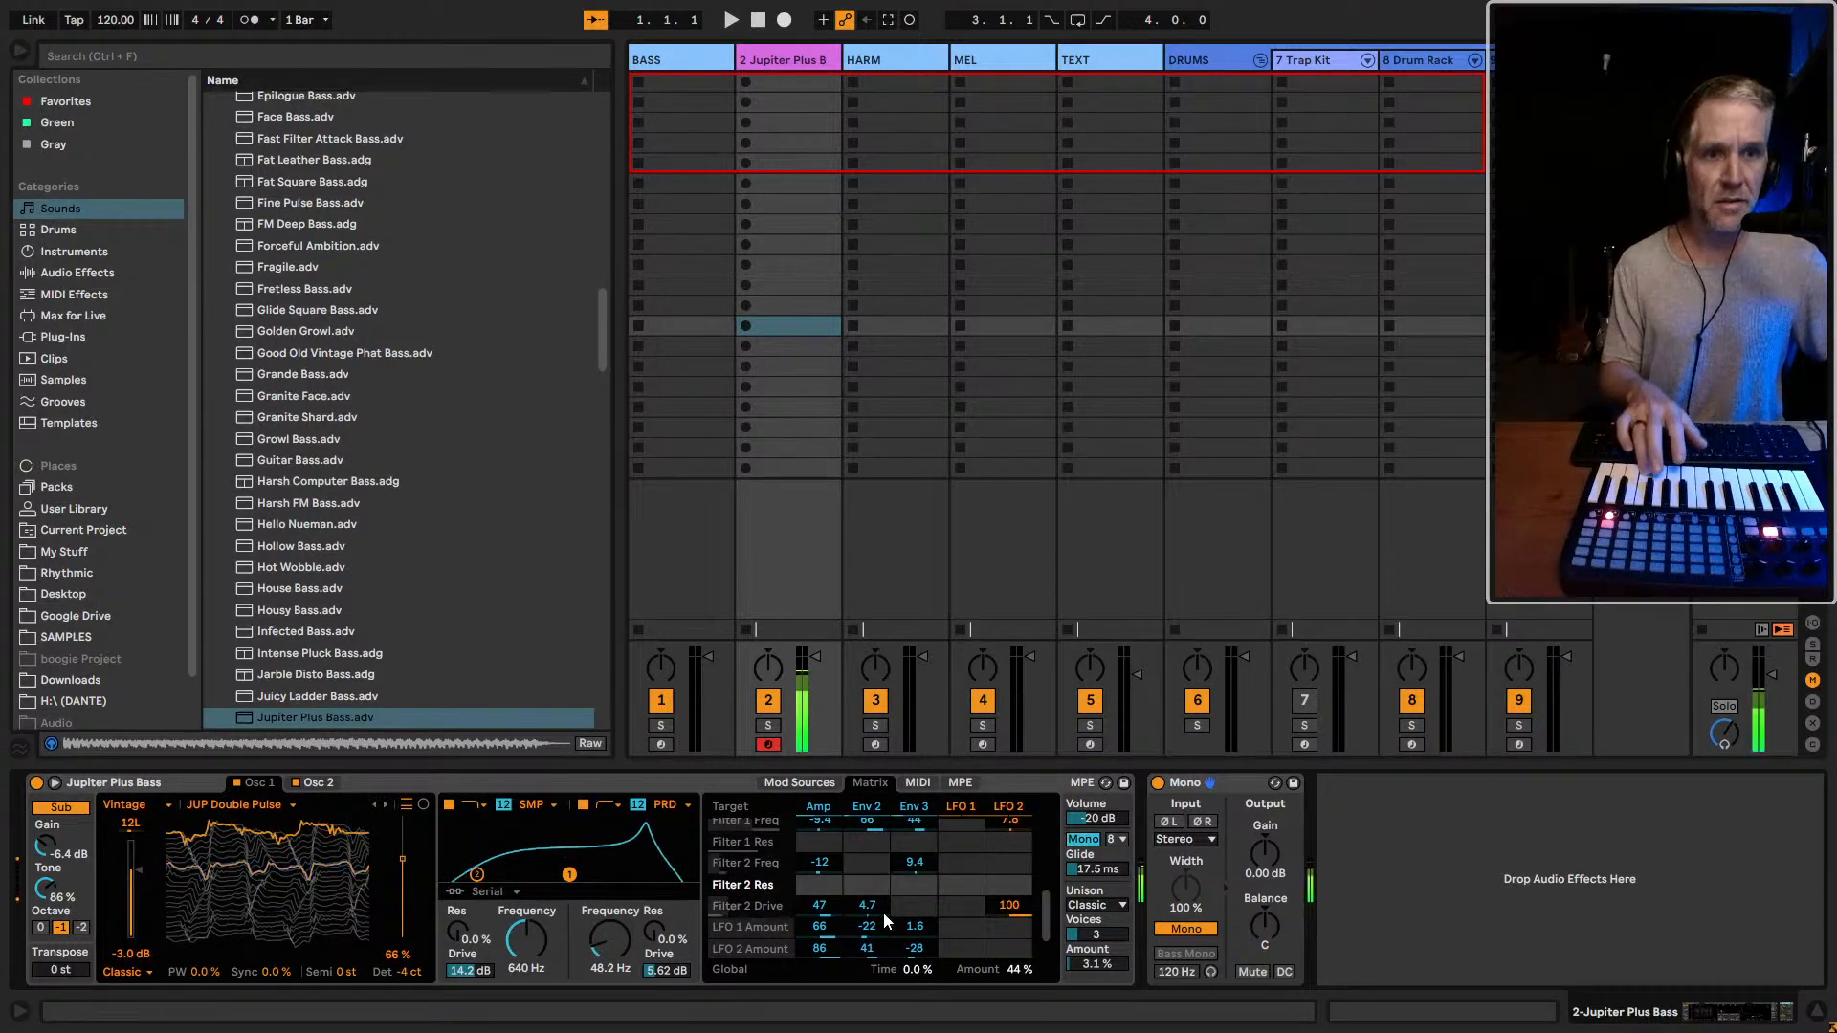
Lower filter 2's drive to 4.31 dB and show the Env 2 envelope
{"action": "scroll", "coordinate": [869, 926], "scroll_direction": "up", "scroll_amount": 1}
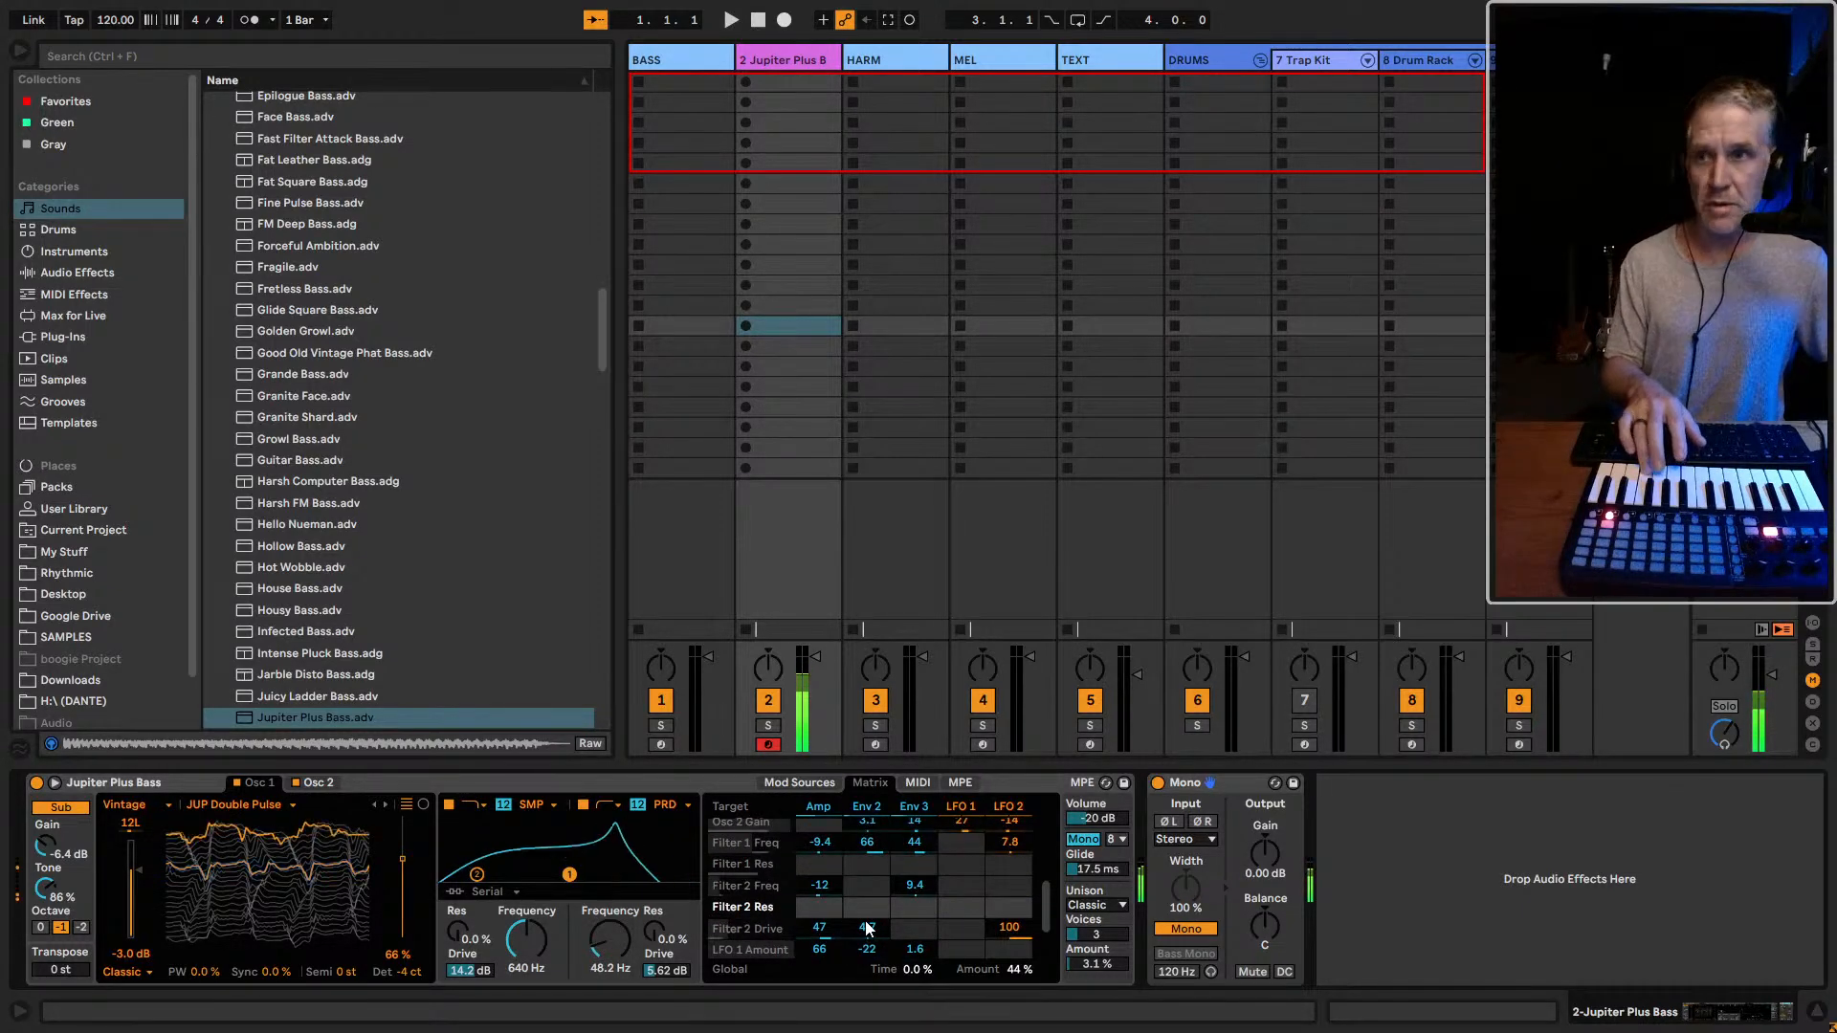
{"action": "scroll", "coordinate": [866, 922], "scroll_direction": "up", "scroll_amount": 1}
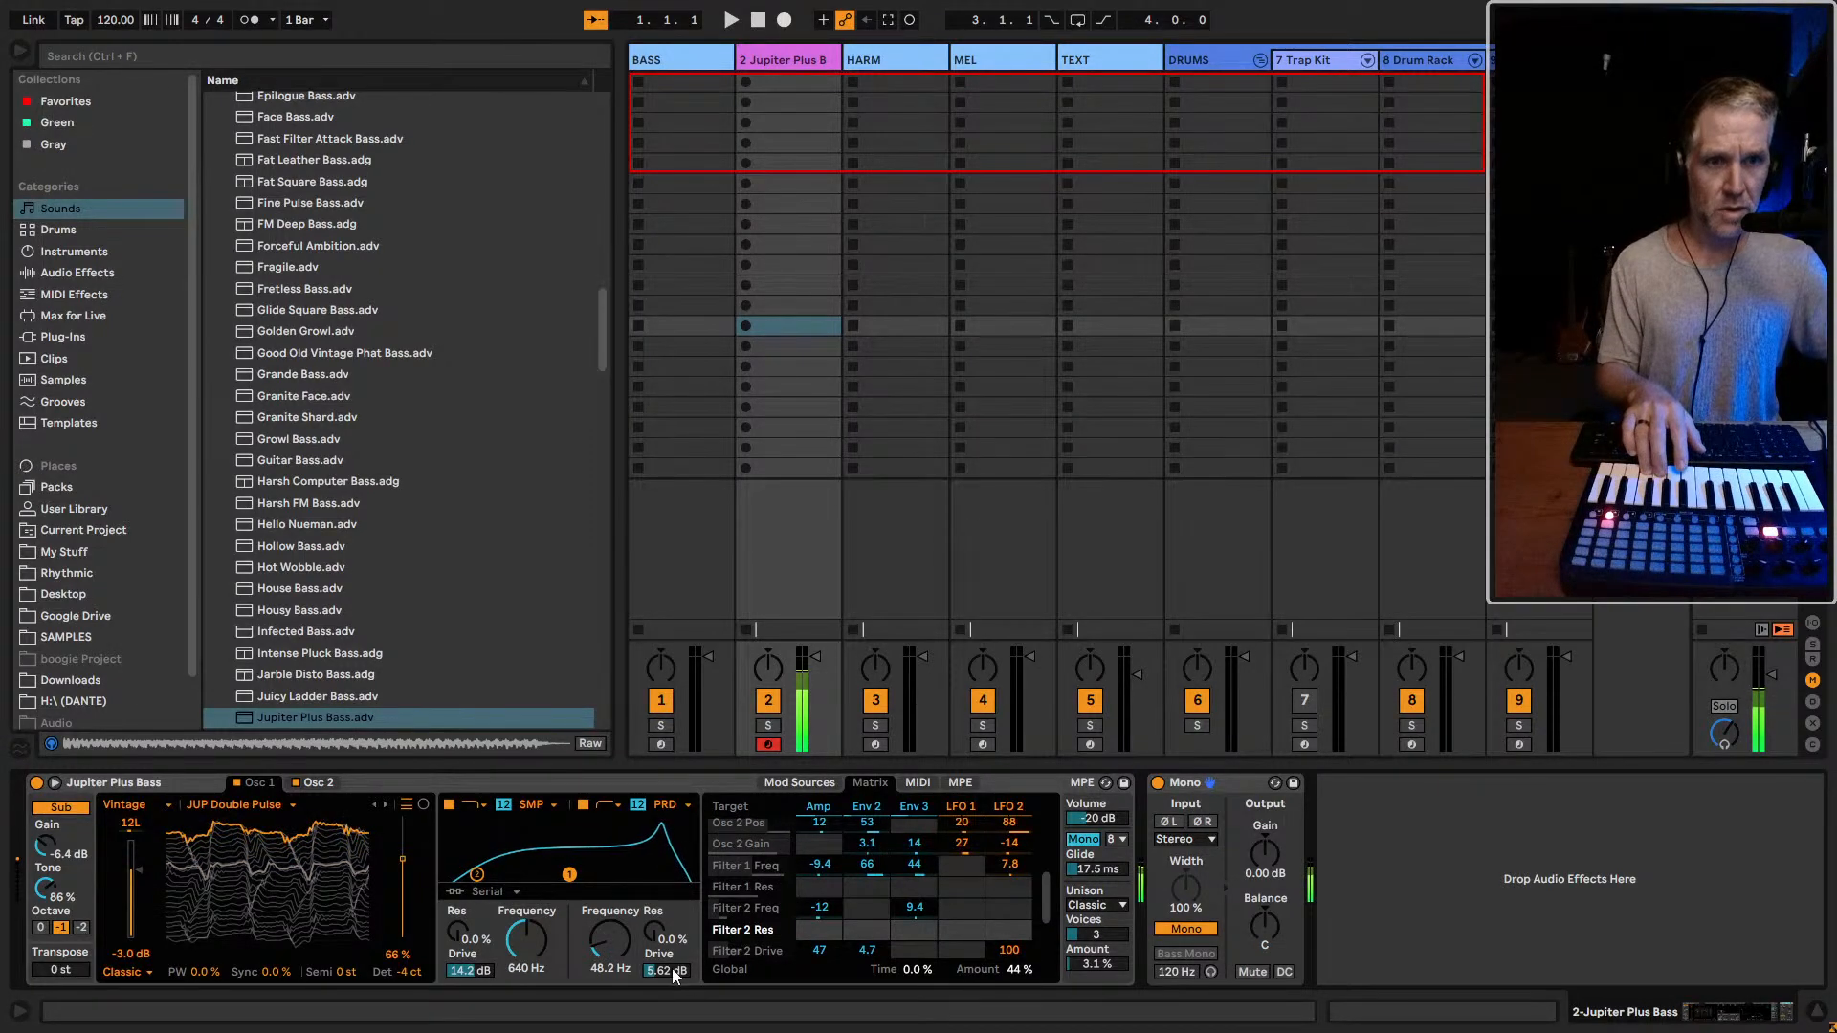
{"action": "left_click_drag", "start_coordinate": [671, 968], "coordinate": [672, 990]}
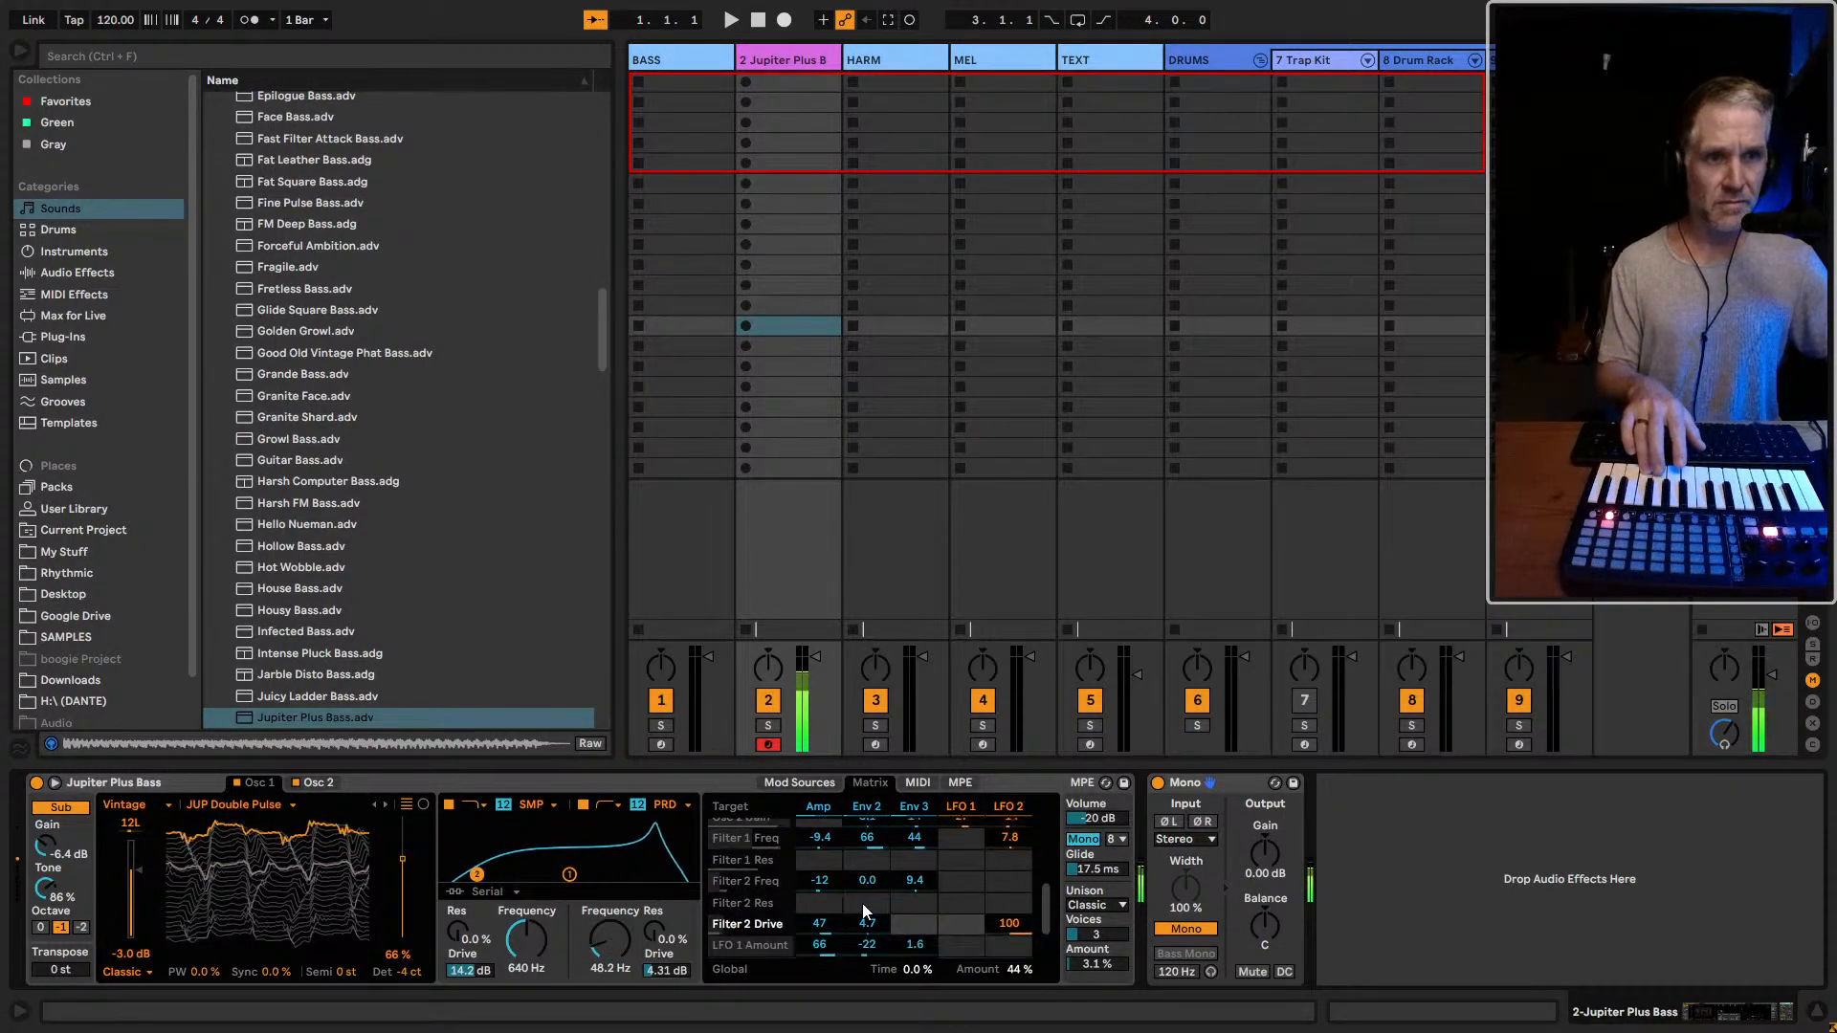
{"action": "left_click", "coordinate": [809, 784]}
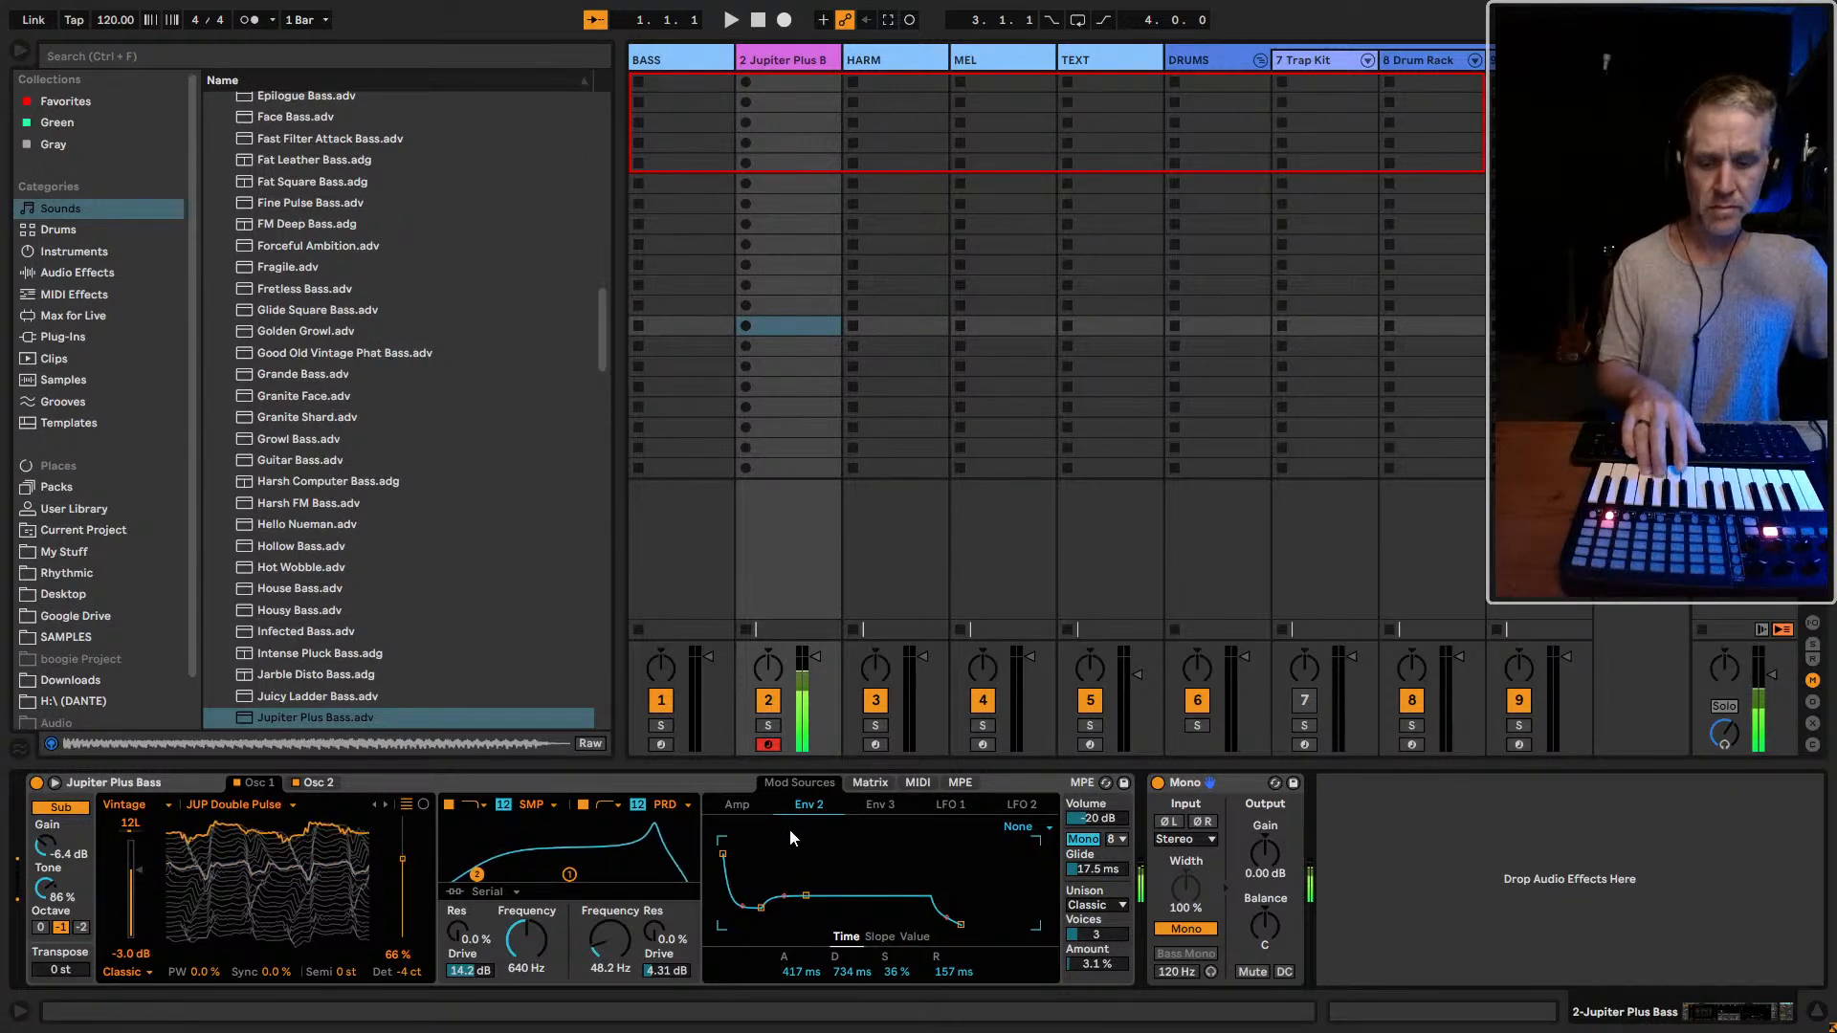
Arm the BASS track to compare its sound, and return to the armed Jupiter Plus Bass track
{"action": "left_click", "coordinate": [660, 746]}
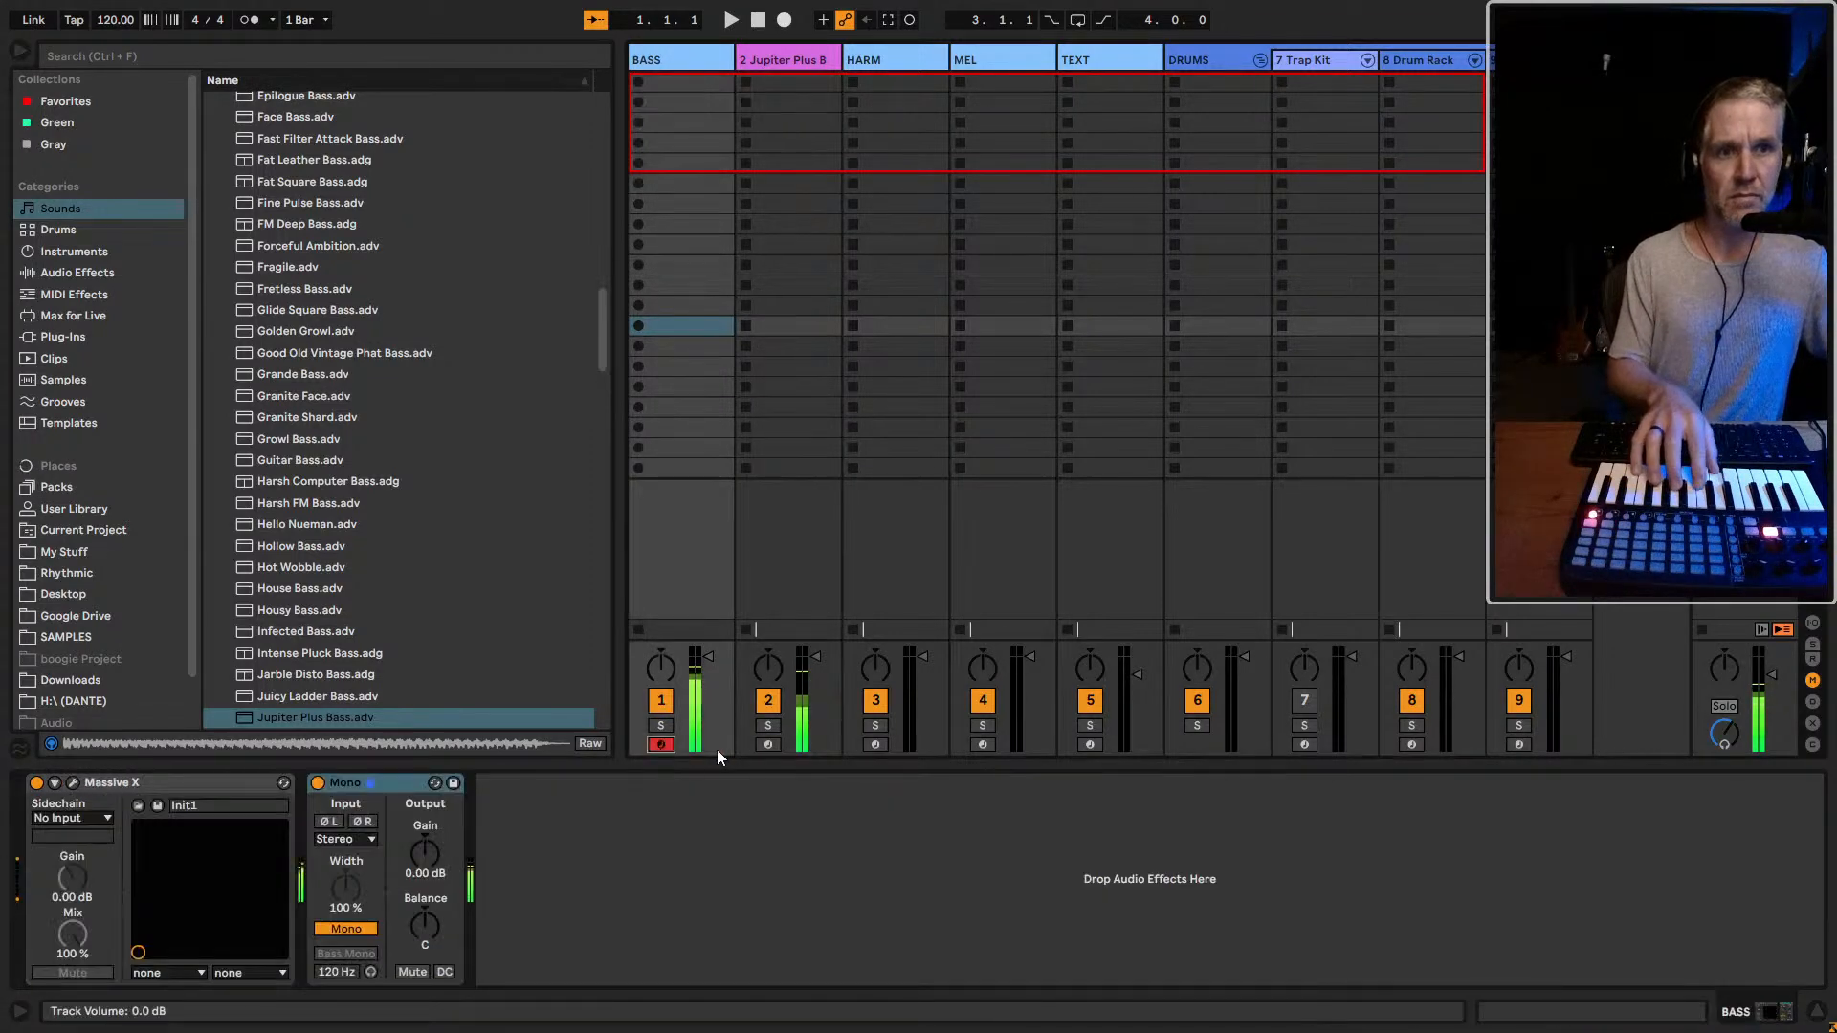
{"action": "left_click", "coordinate": [765, 747]}
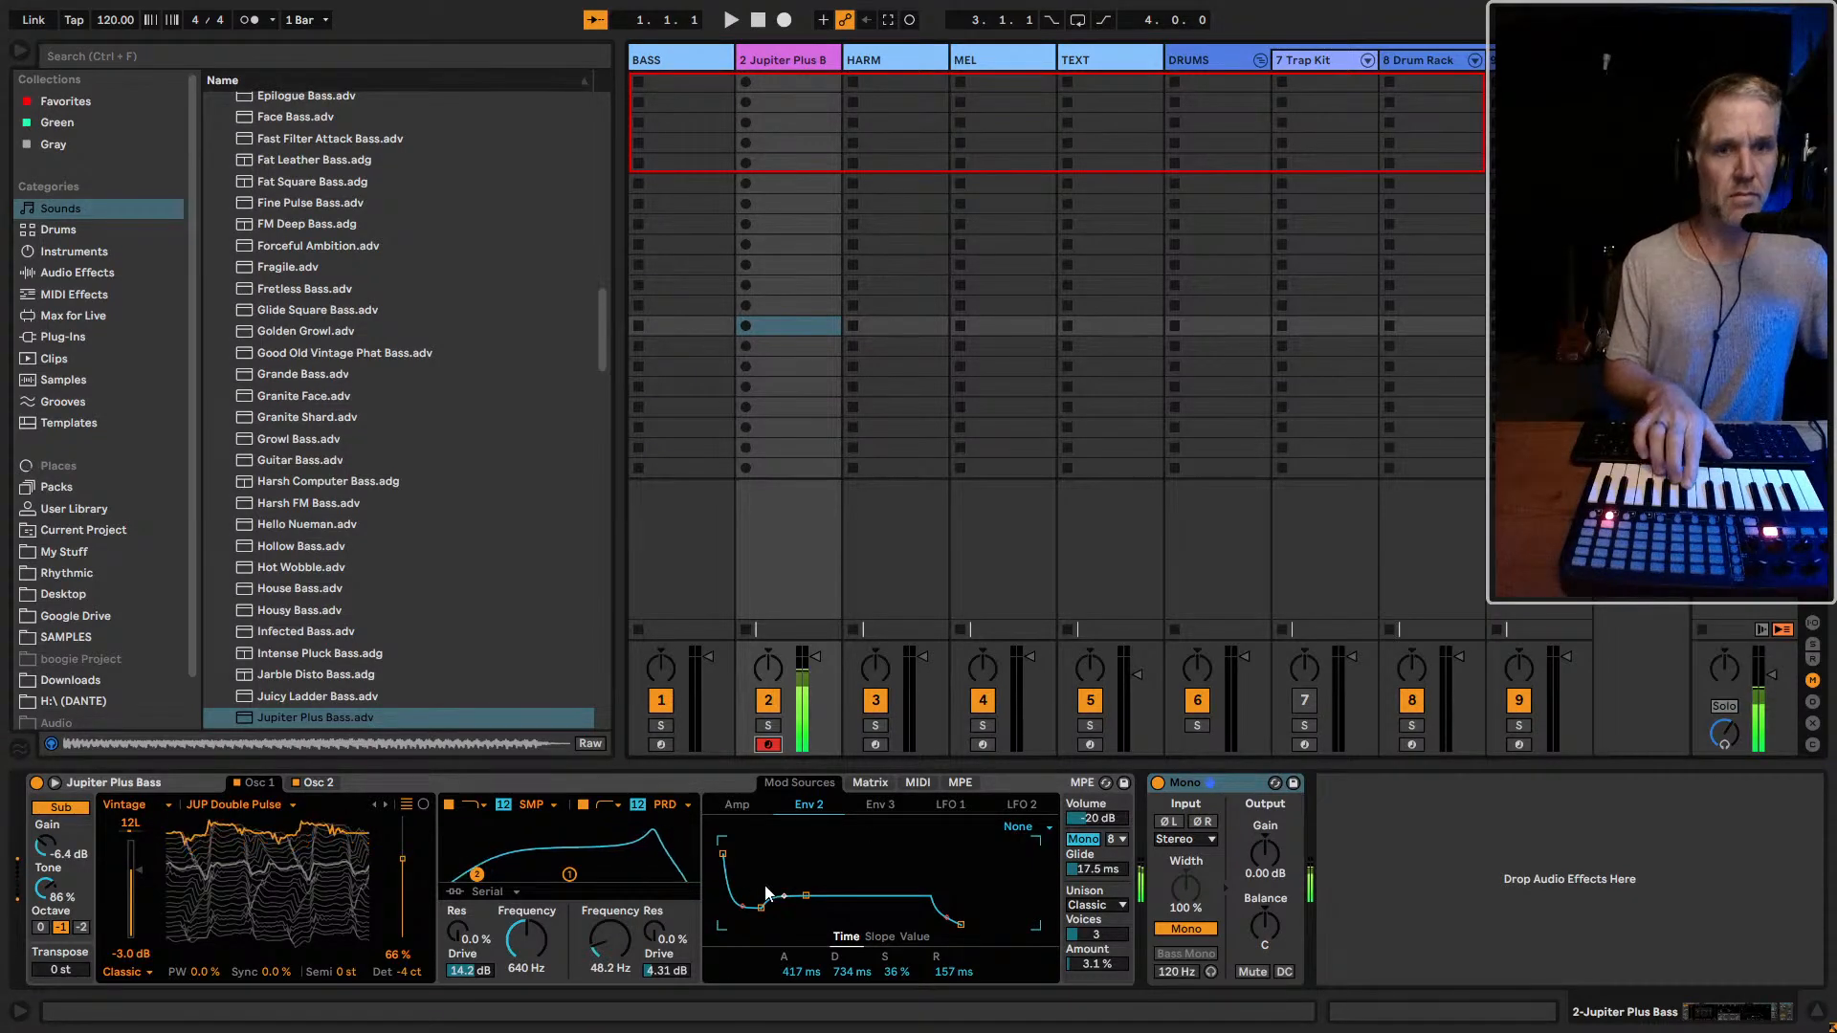
{"action": "left_click", "coordinate": [809, 94]}
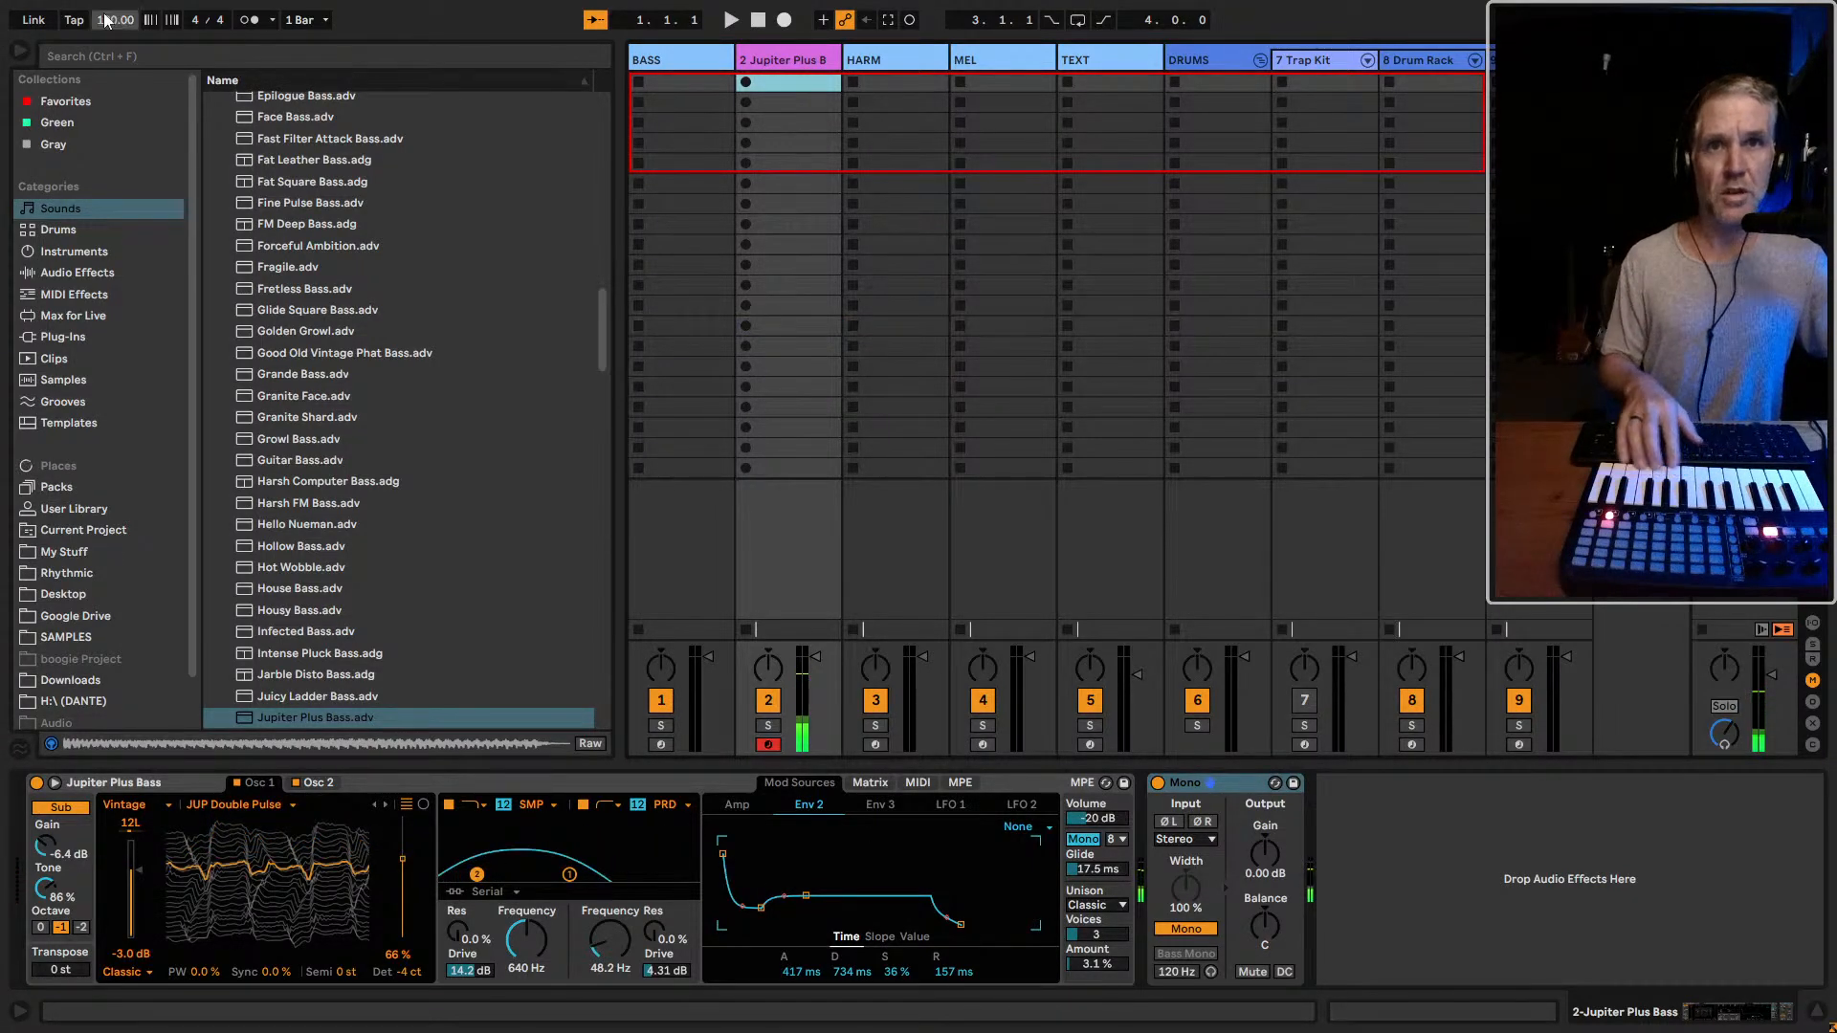
Tap in a tempo, set it to 129 BPM and select the Jupiter Plus Bass track's first clip slot
{"action": "left_click", "coordinate": [69, 21]}
{"action": "left_click", "coordinate": [73, 20]}
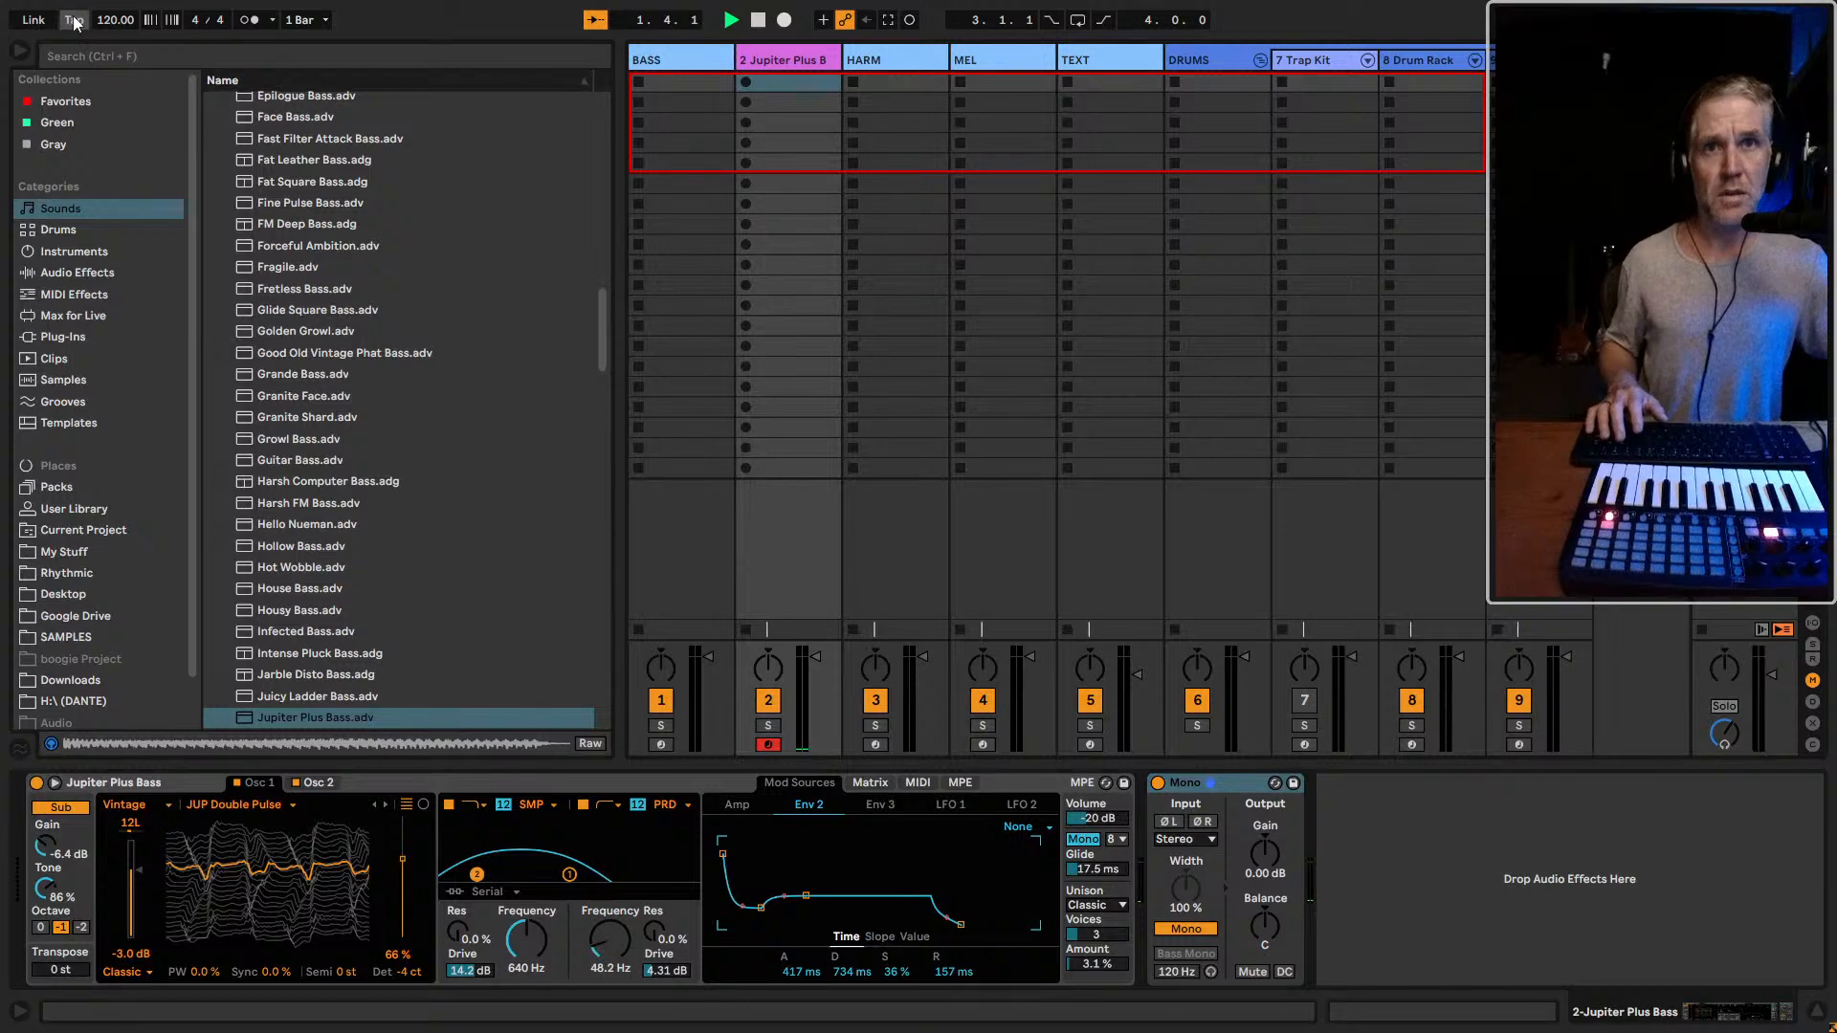
{"action": "left_click", "coordinate": [73, 21]}
{"action": "left_click", "coordinate": [74, 21]}
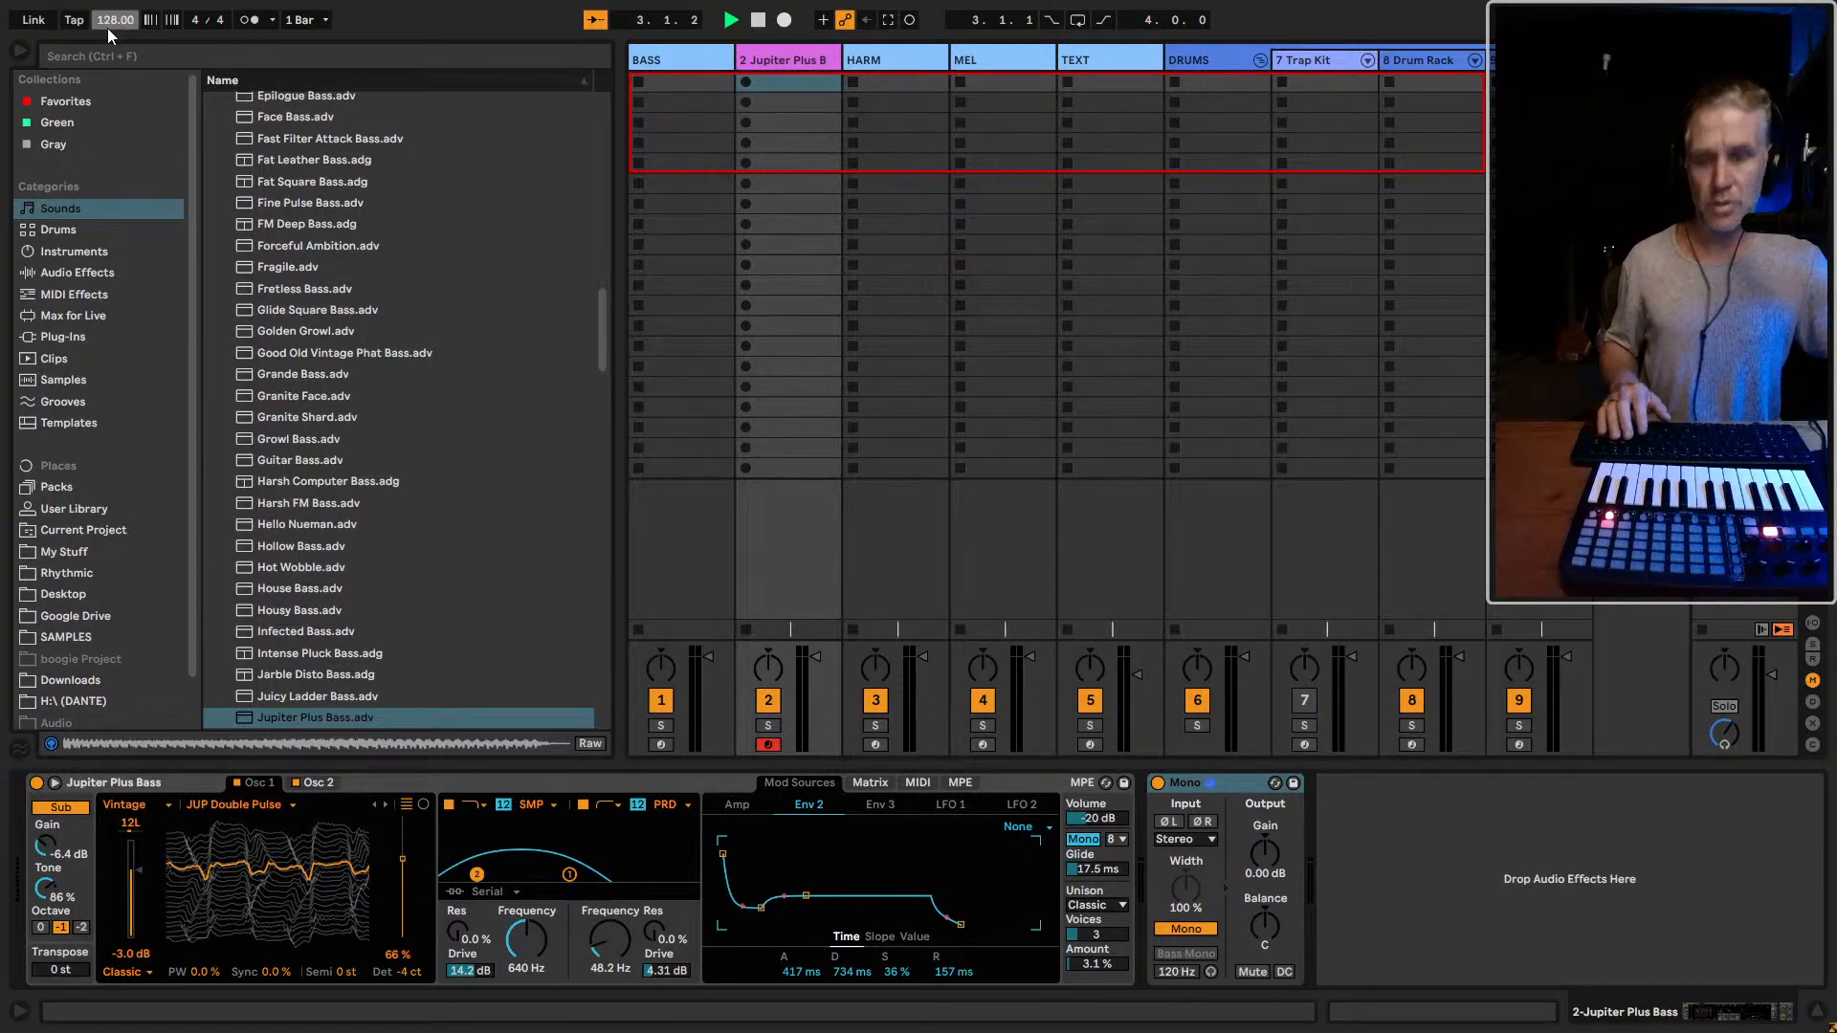
{"action": "type", "text": "129"}
{"action": "key", "text": "Return"}
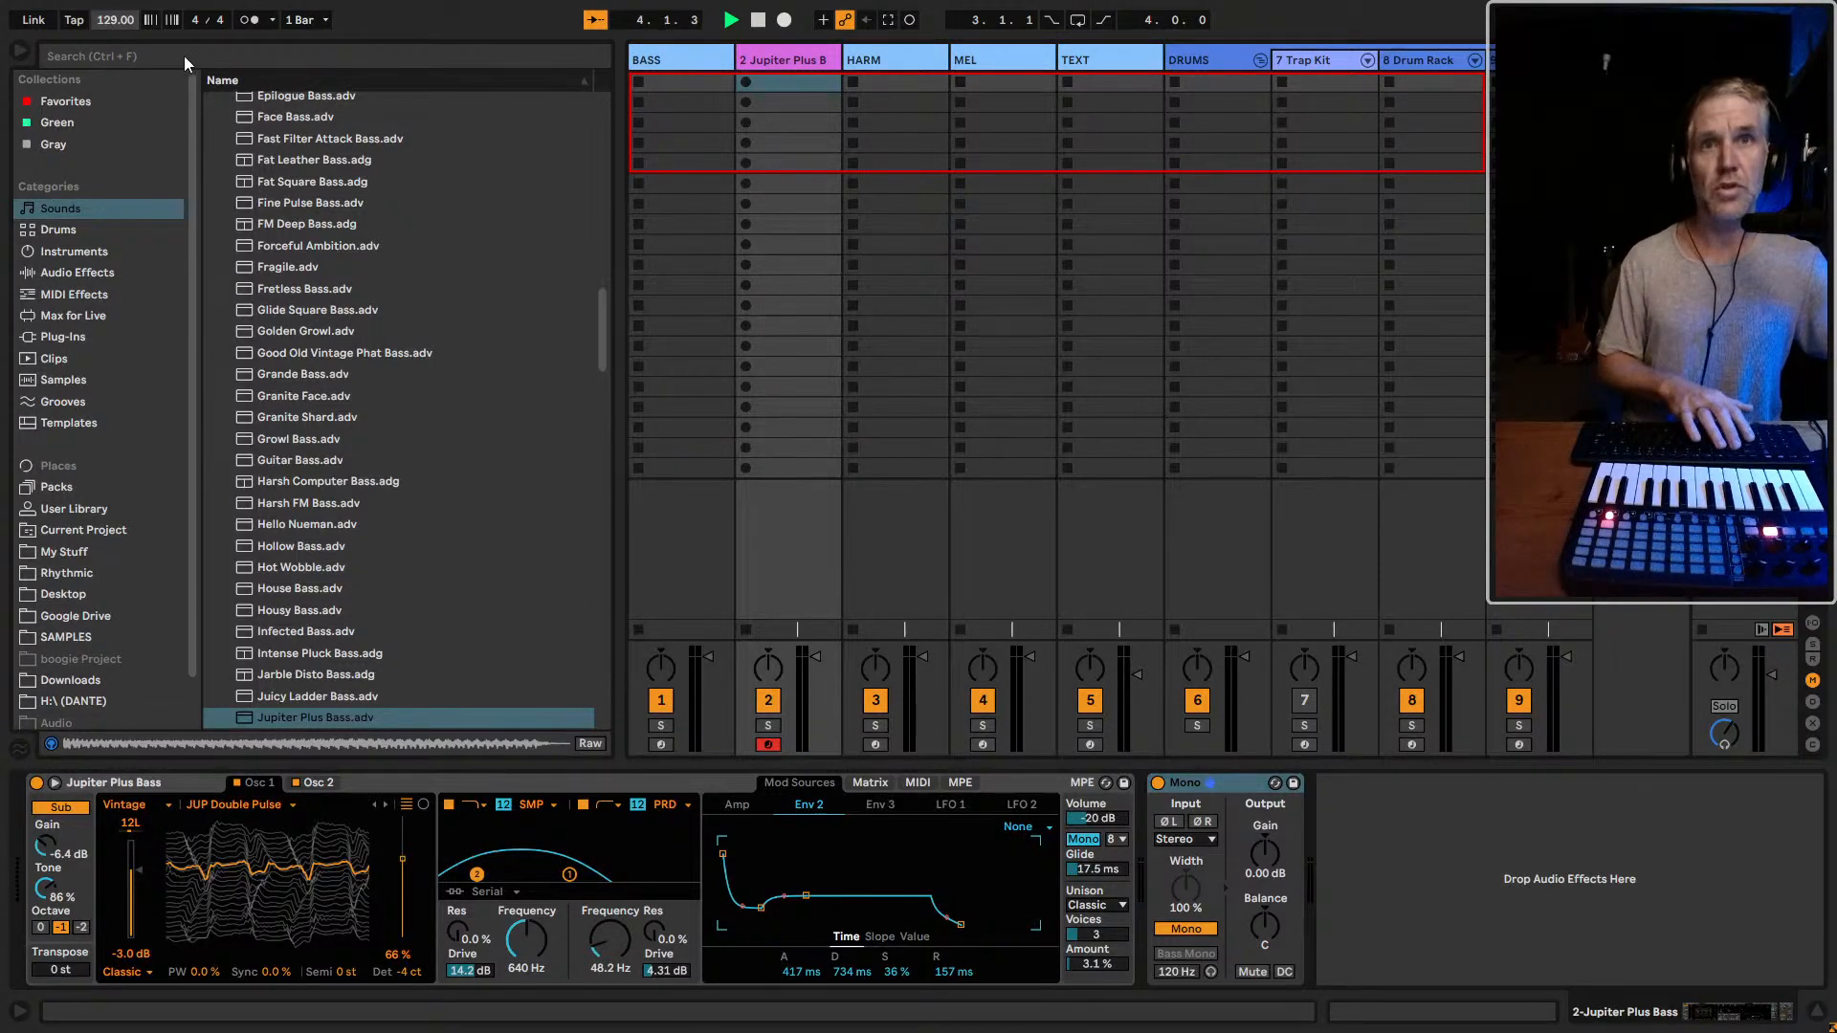
{"action": "left_click", "coordinate": [774, 84]}
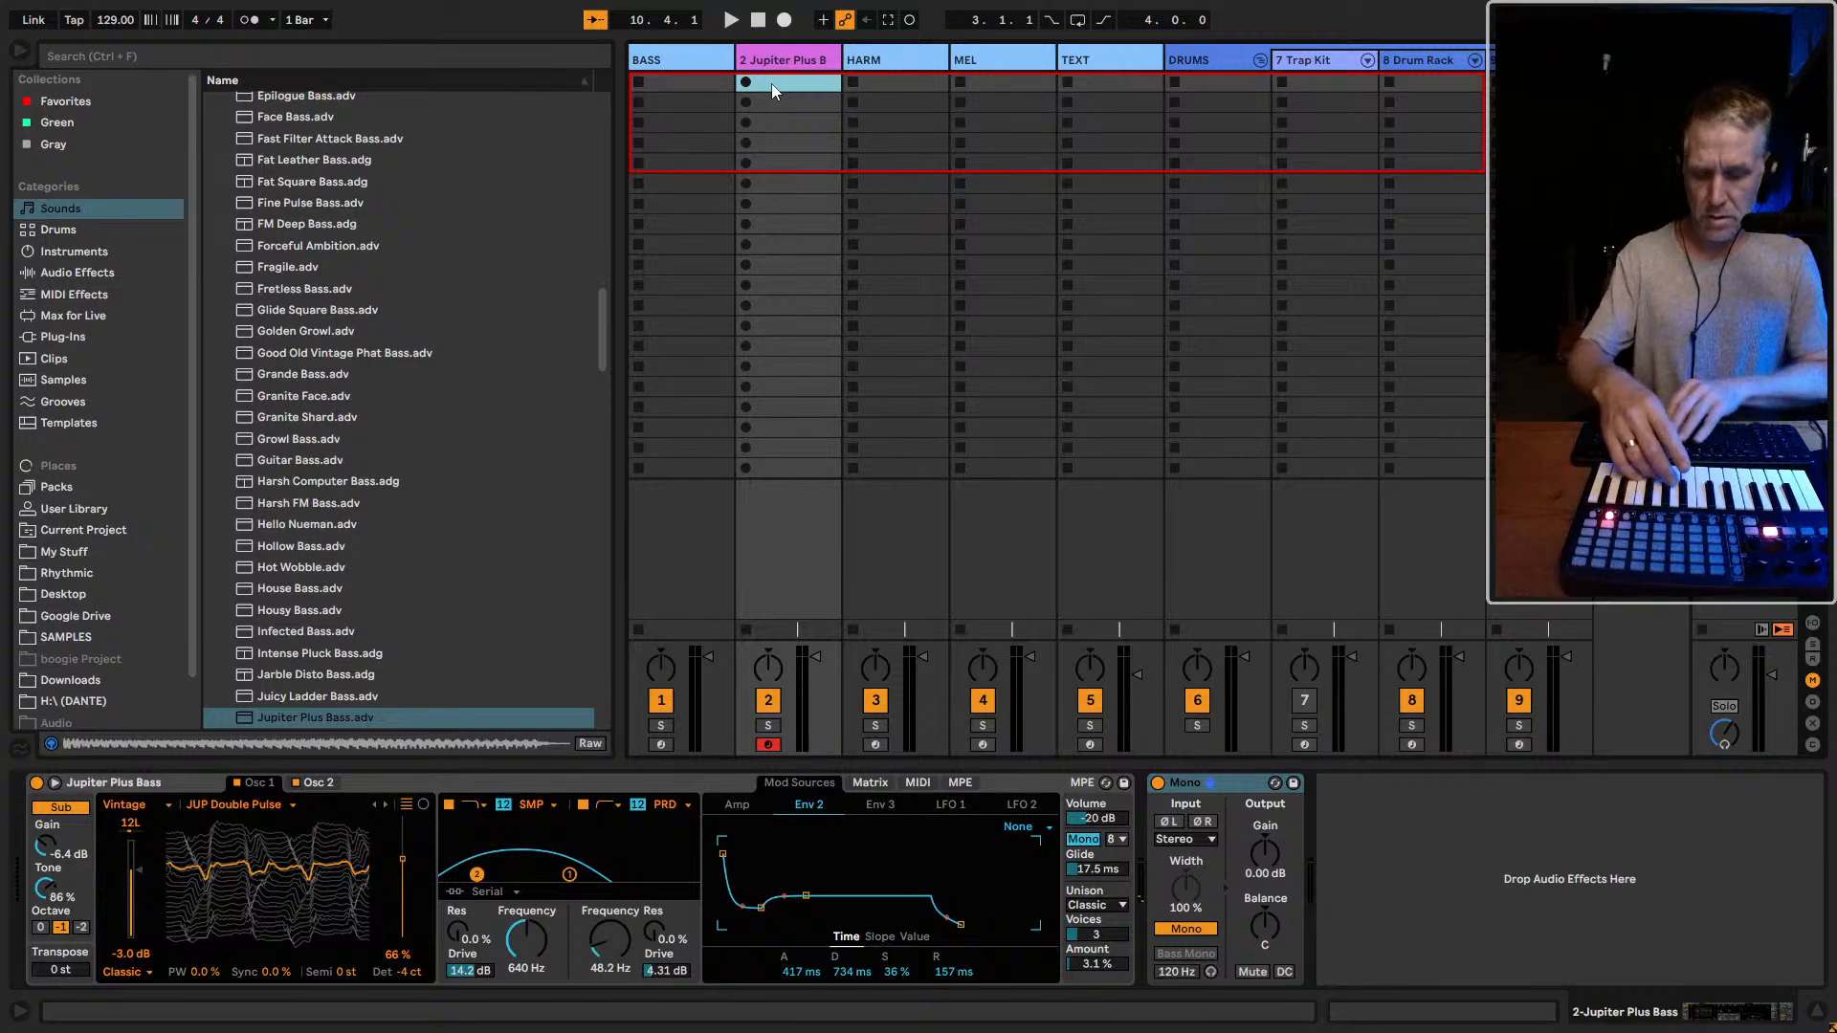
{"action": "key", "text": "space"}
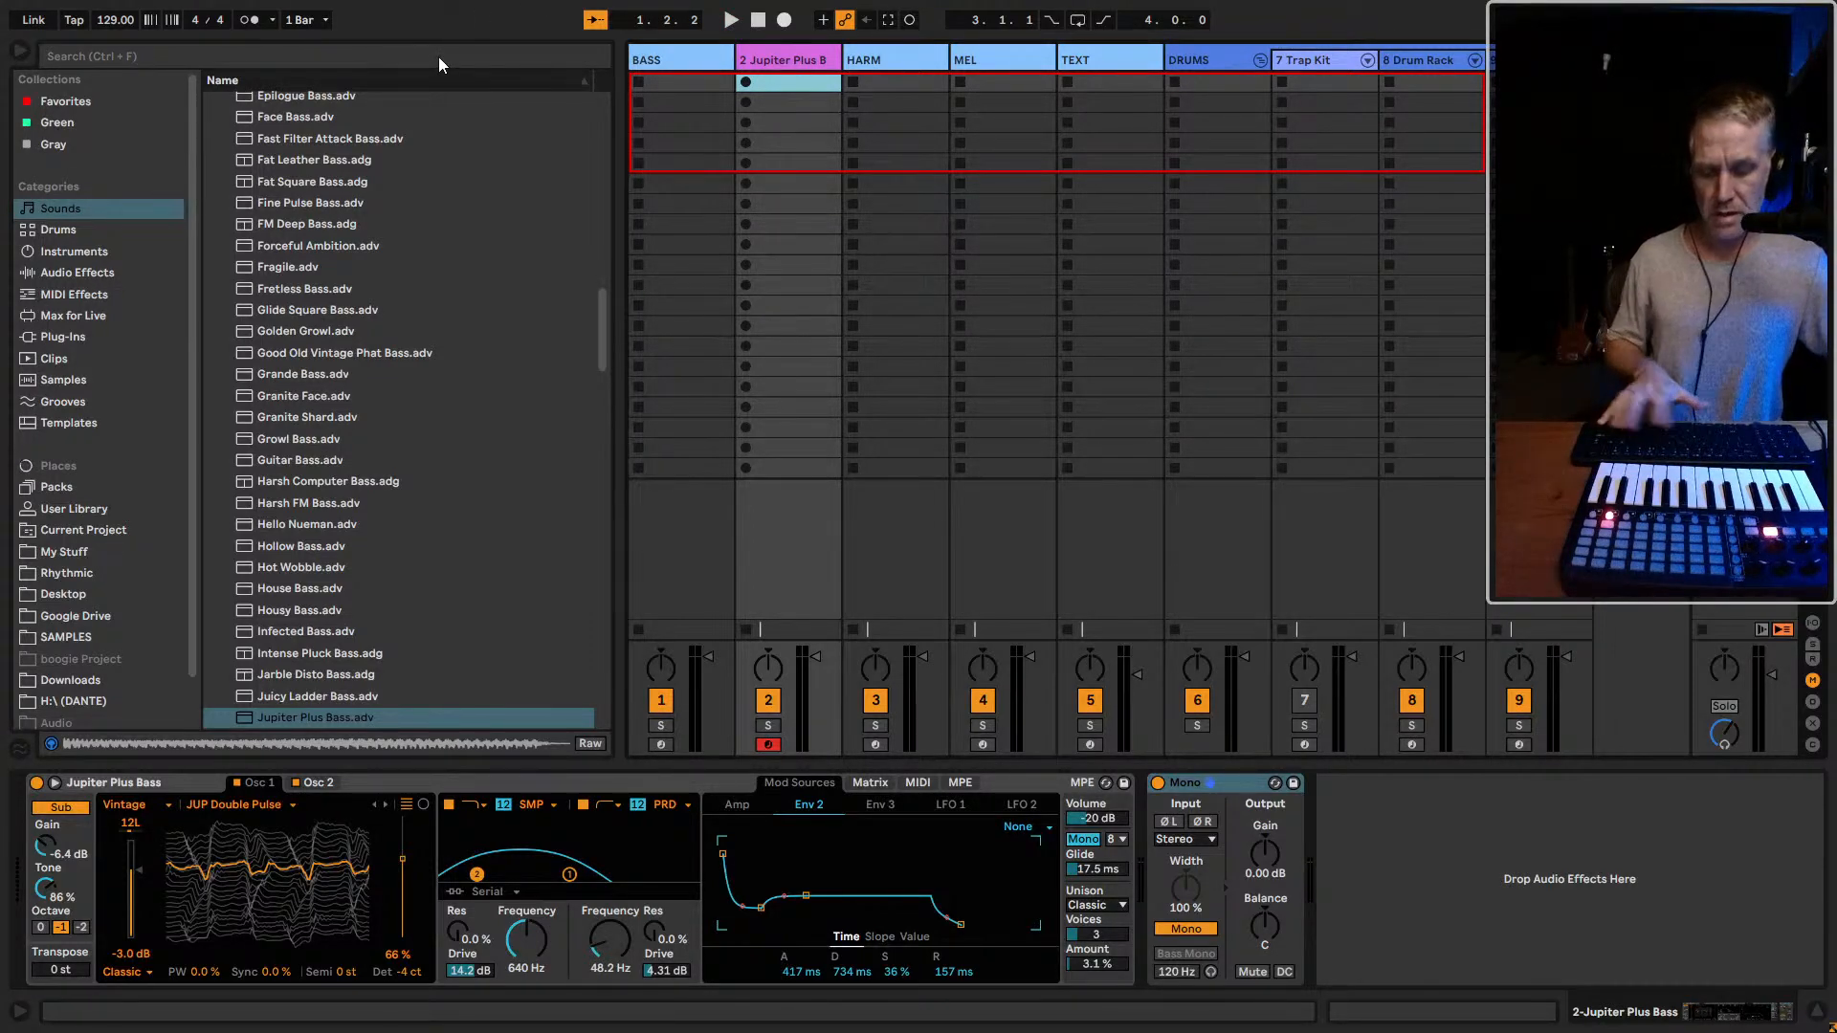
Assign the letter T as the key mapping for Tap Tempo and start playback
{"action": "key", "text": "ctrl+k"}
{"action": "left_click", "coordinate": [75, 20]}
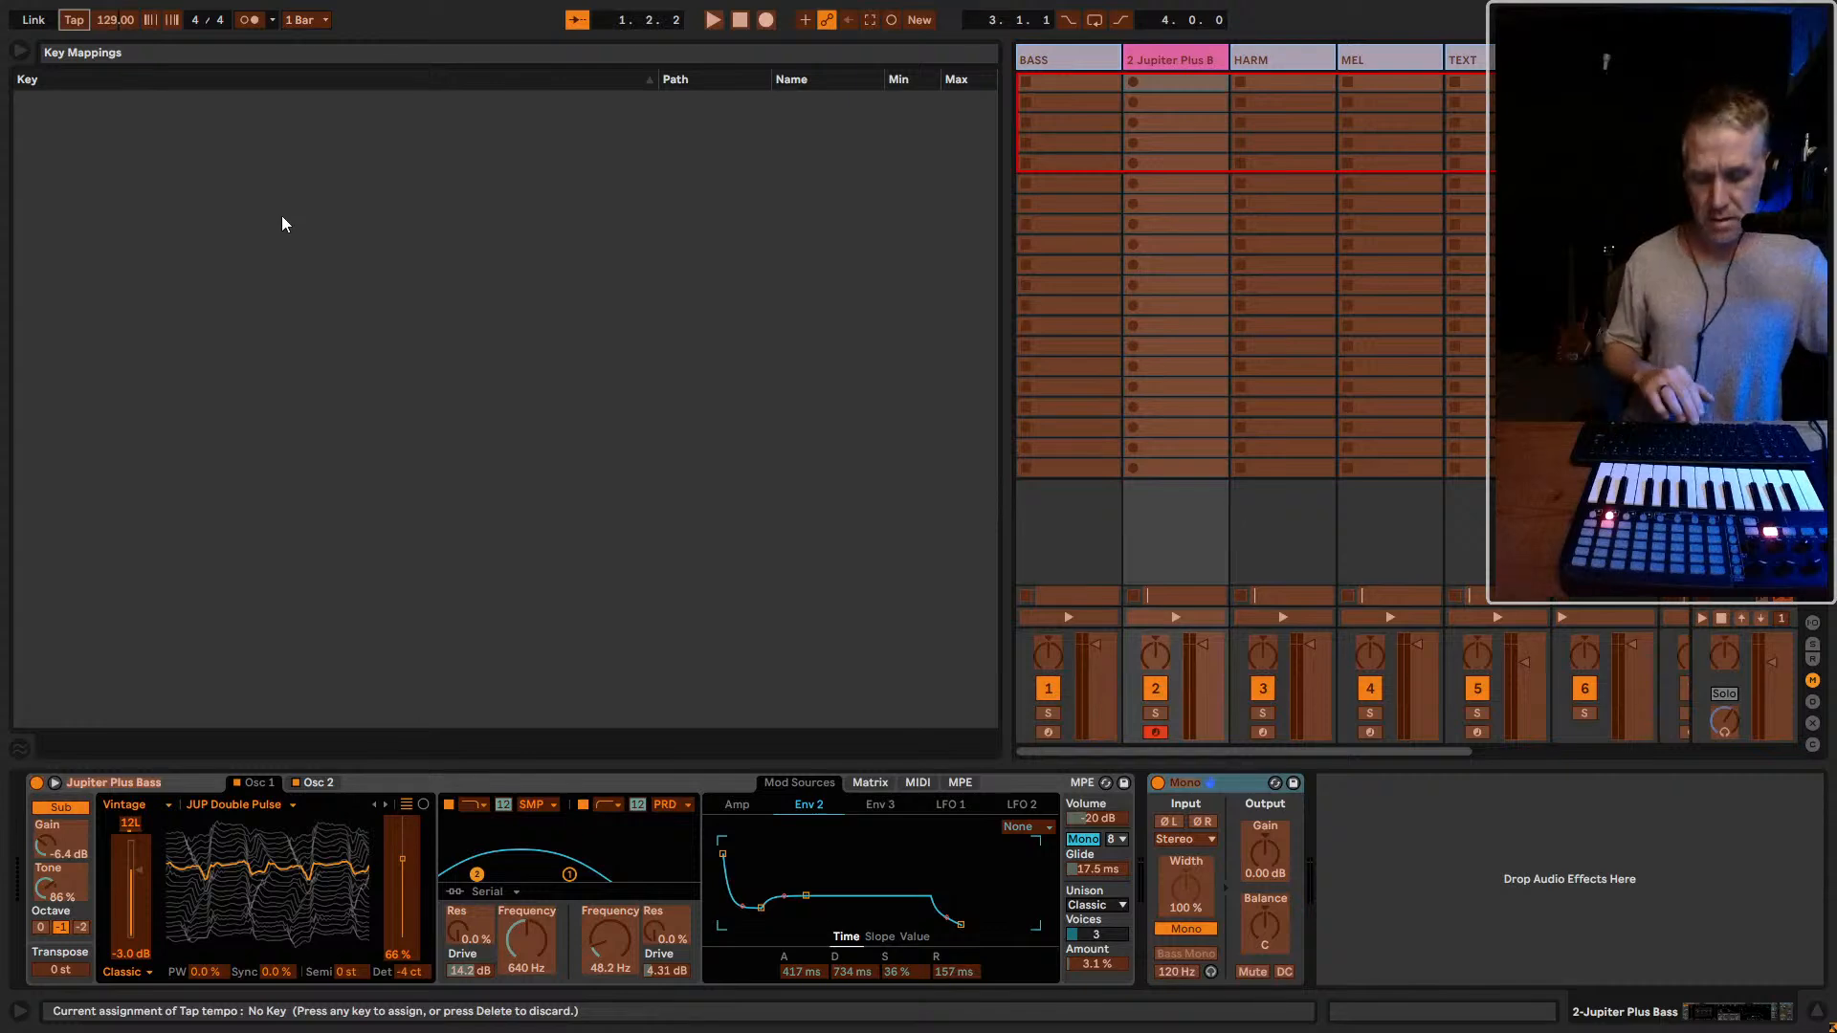
{"action": "key", "text": "t"}
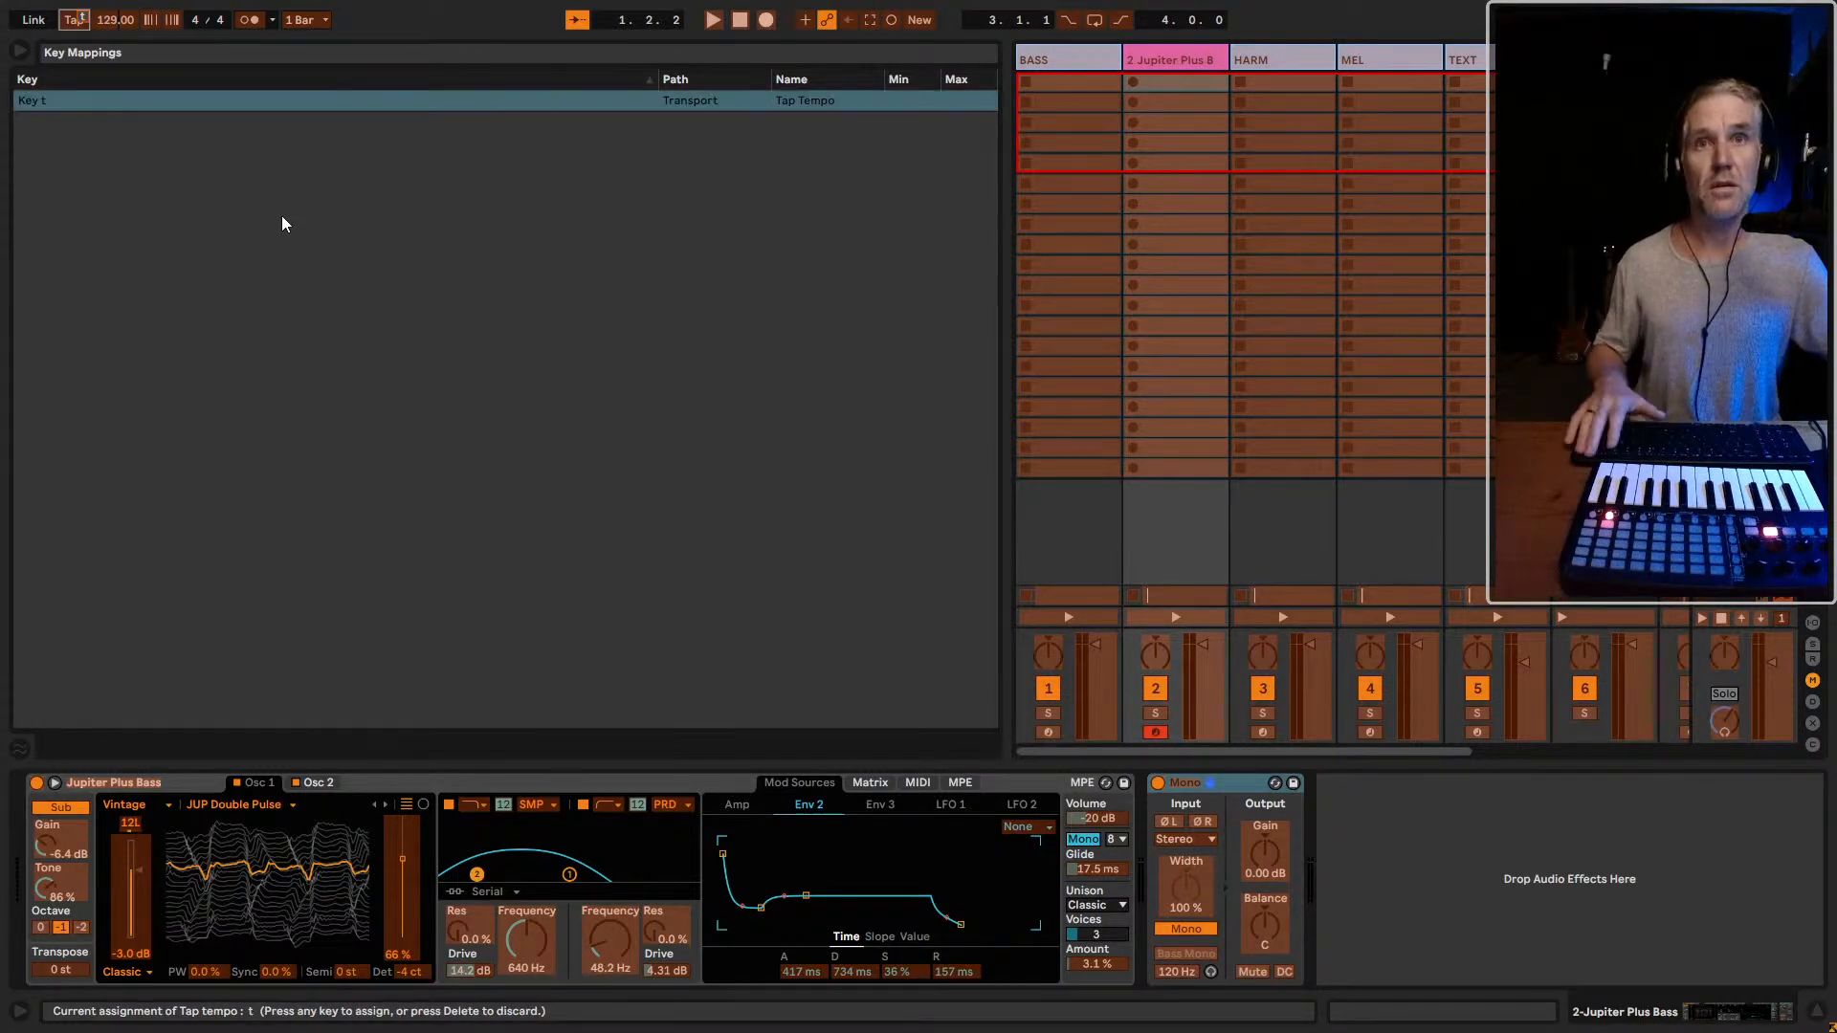
{"action": "key", "text": "ctrl+k"}
{"action": "key", "text": "space"}
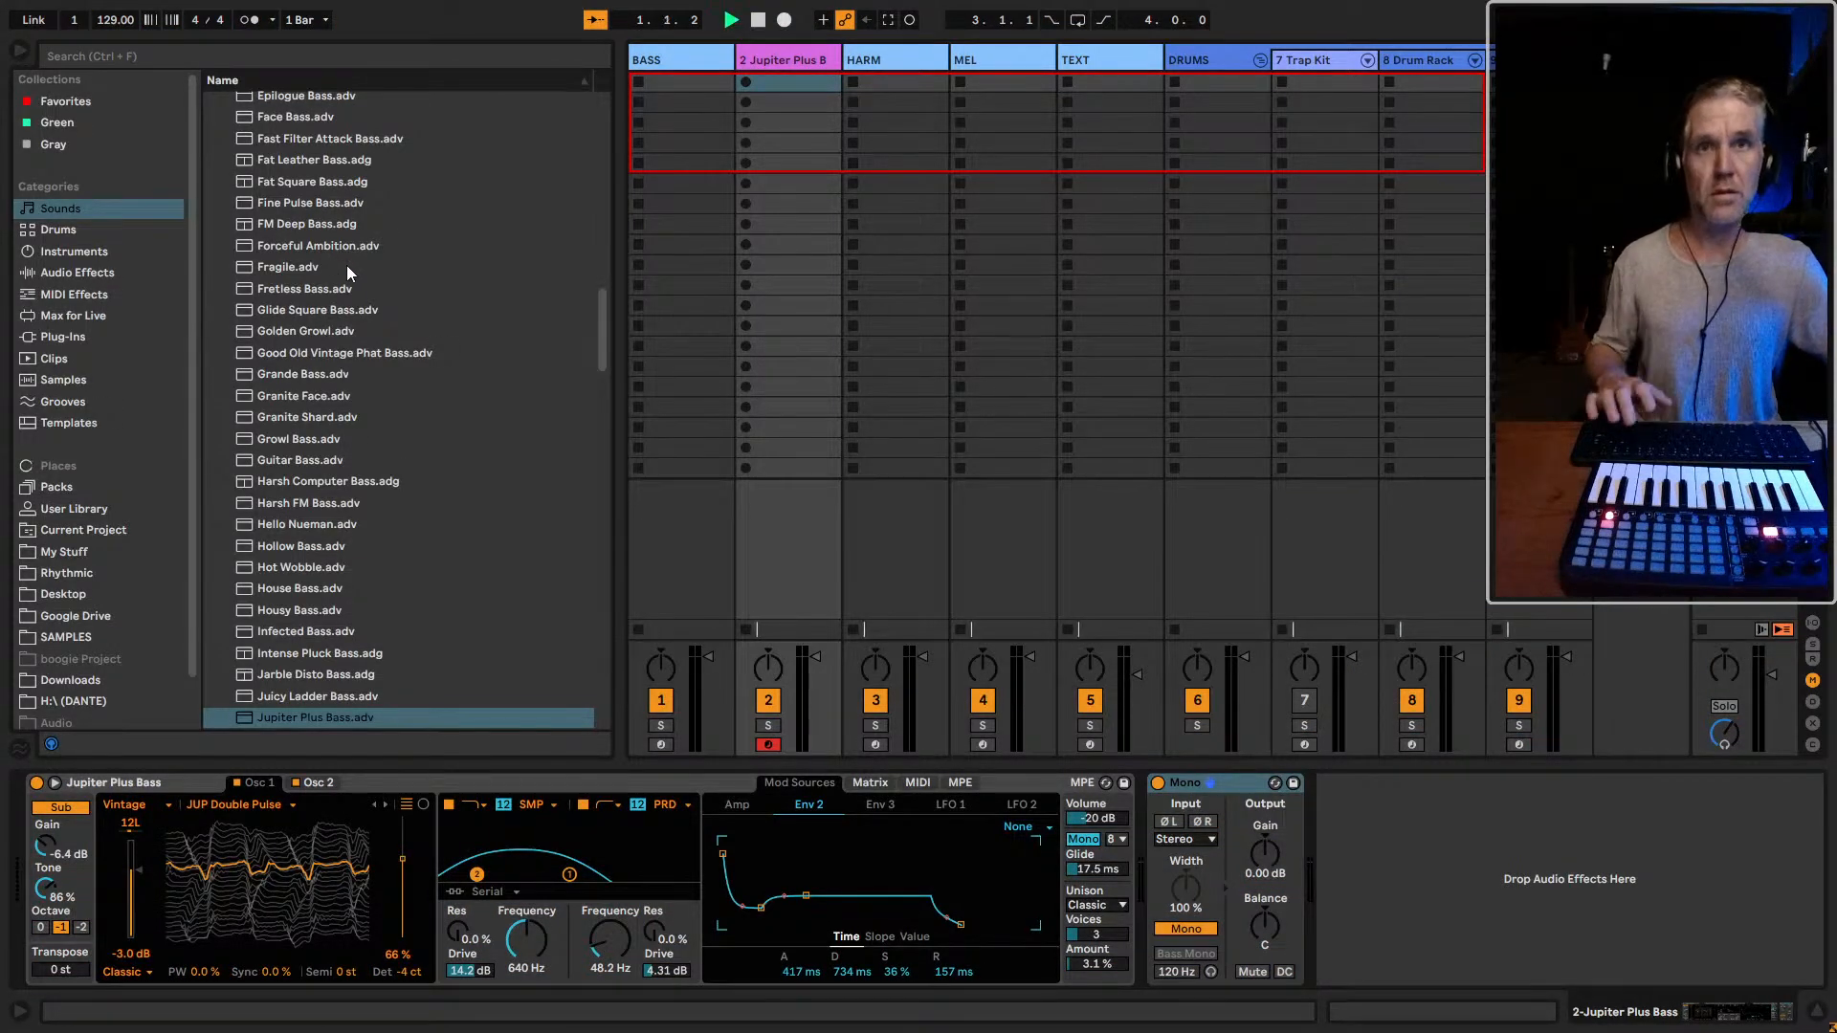
Remove the T key mapping from Tap Tempo
{"action": "key", "text": "ctrl+k"}
{"action": "left_click", "coordinate": [75, 21]}
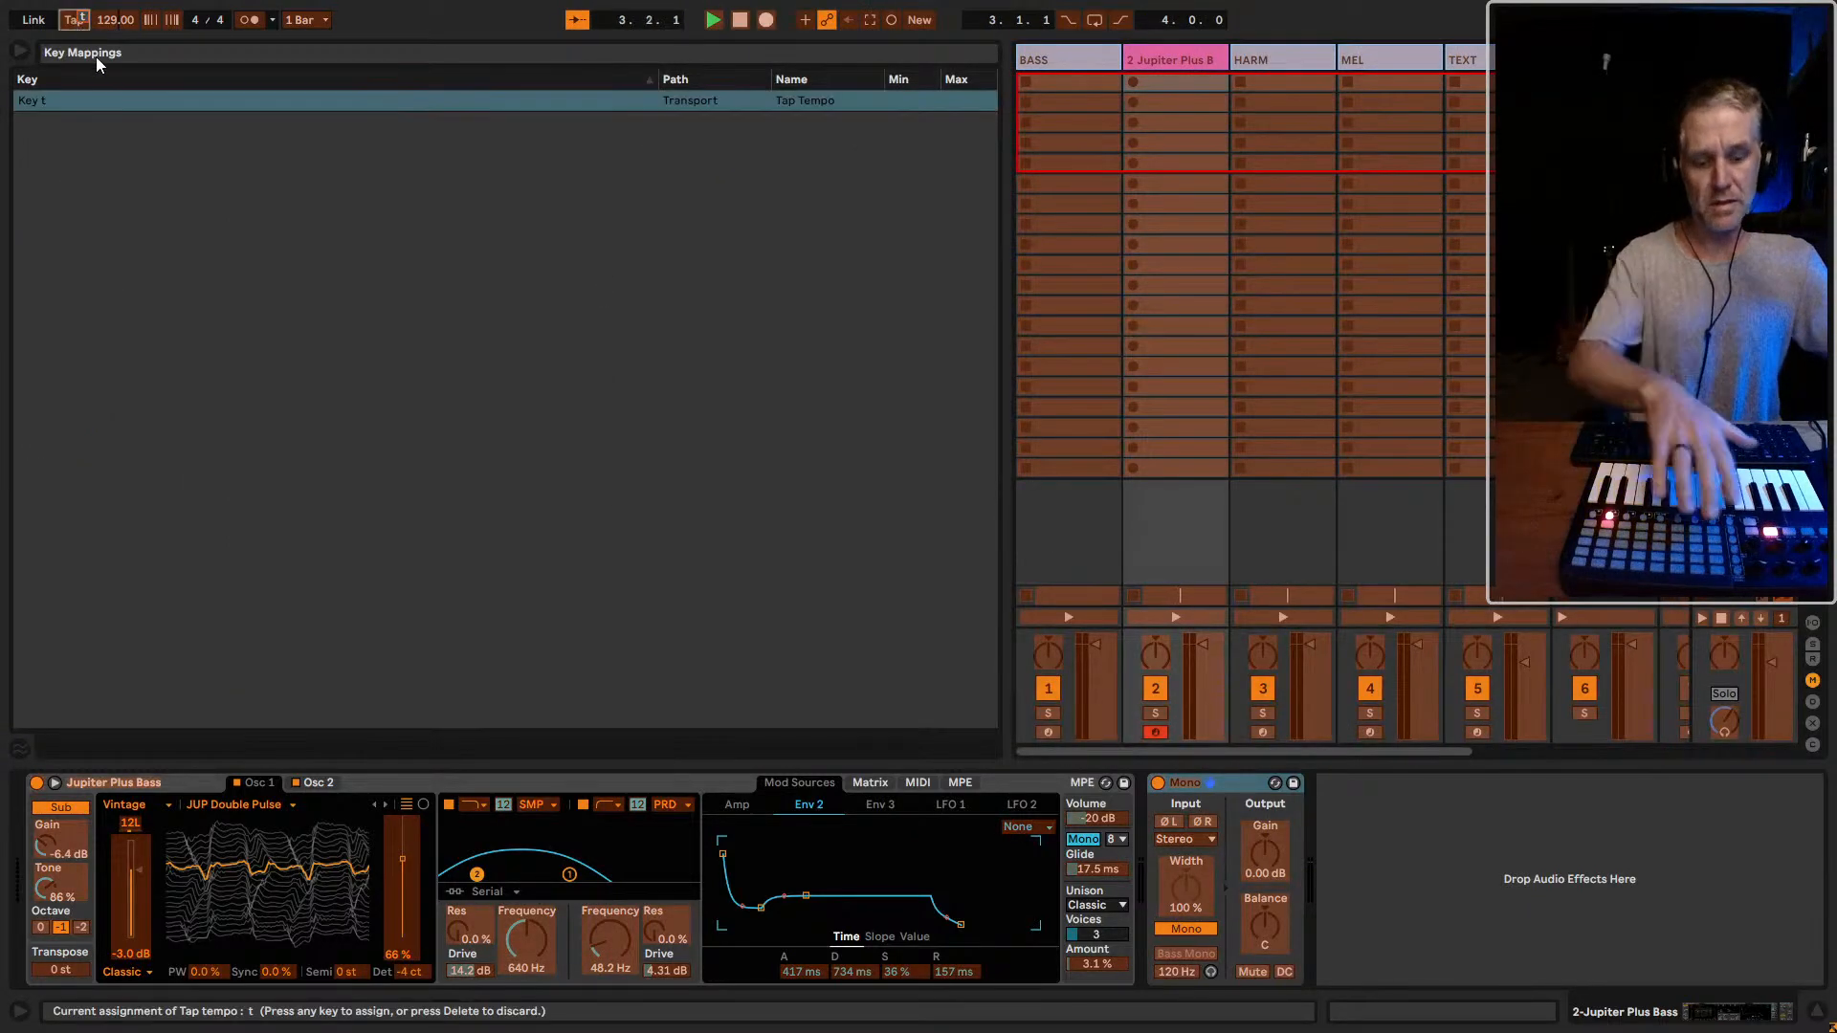
{"action": "key", "text": "Delete"}
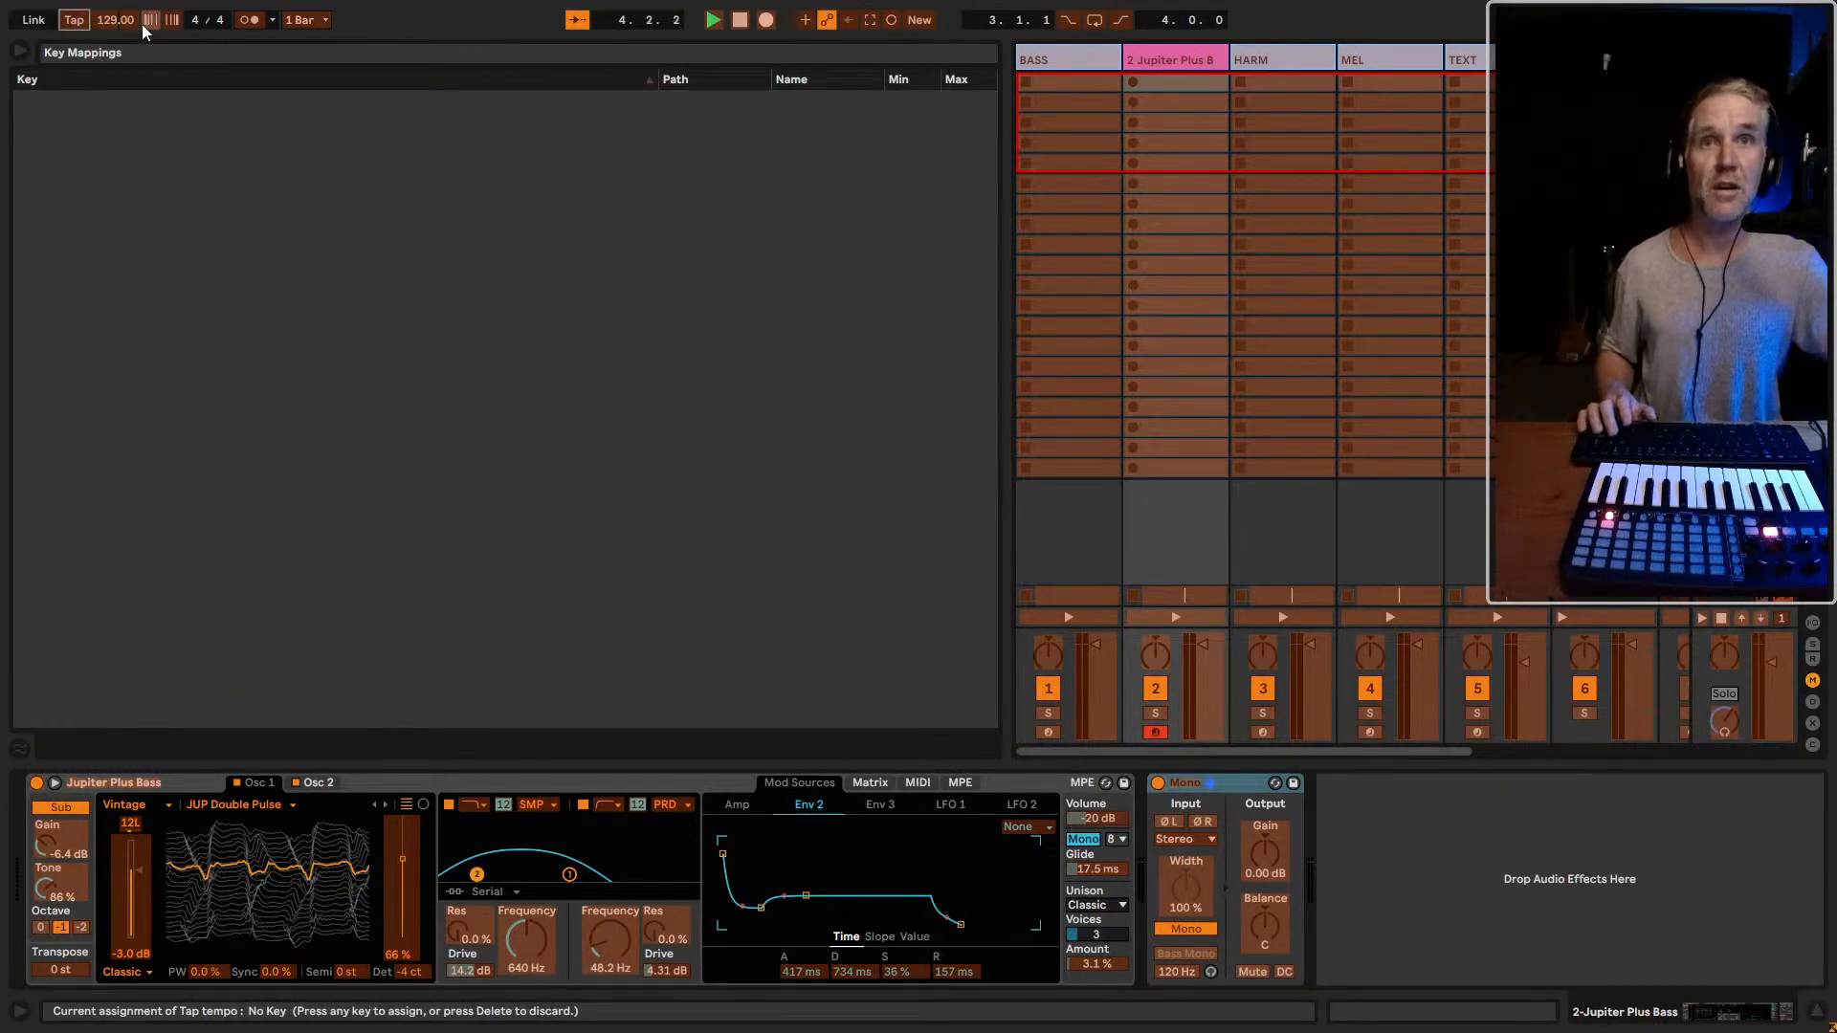
Assign the letter C as the key mapping for switching the metronome on and off
{"action": "left_click", "coordinate": [248, 20]}
{"action": "key", "text": "c"}
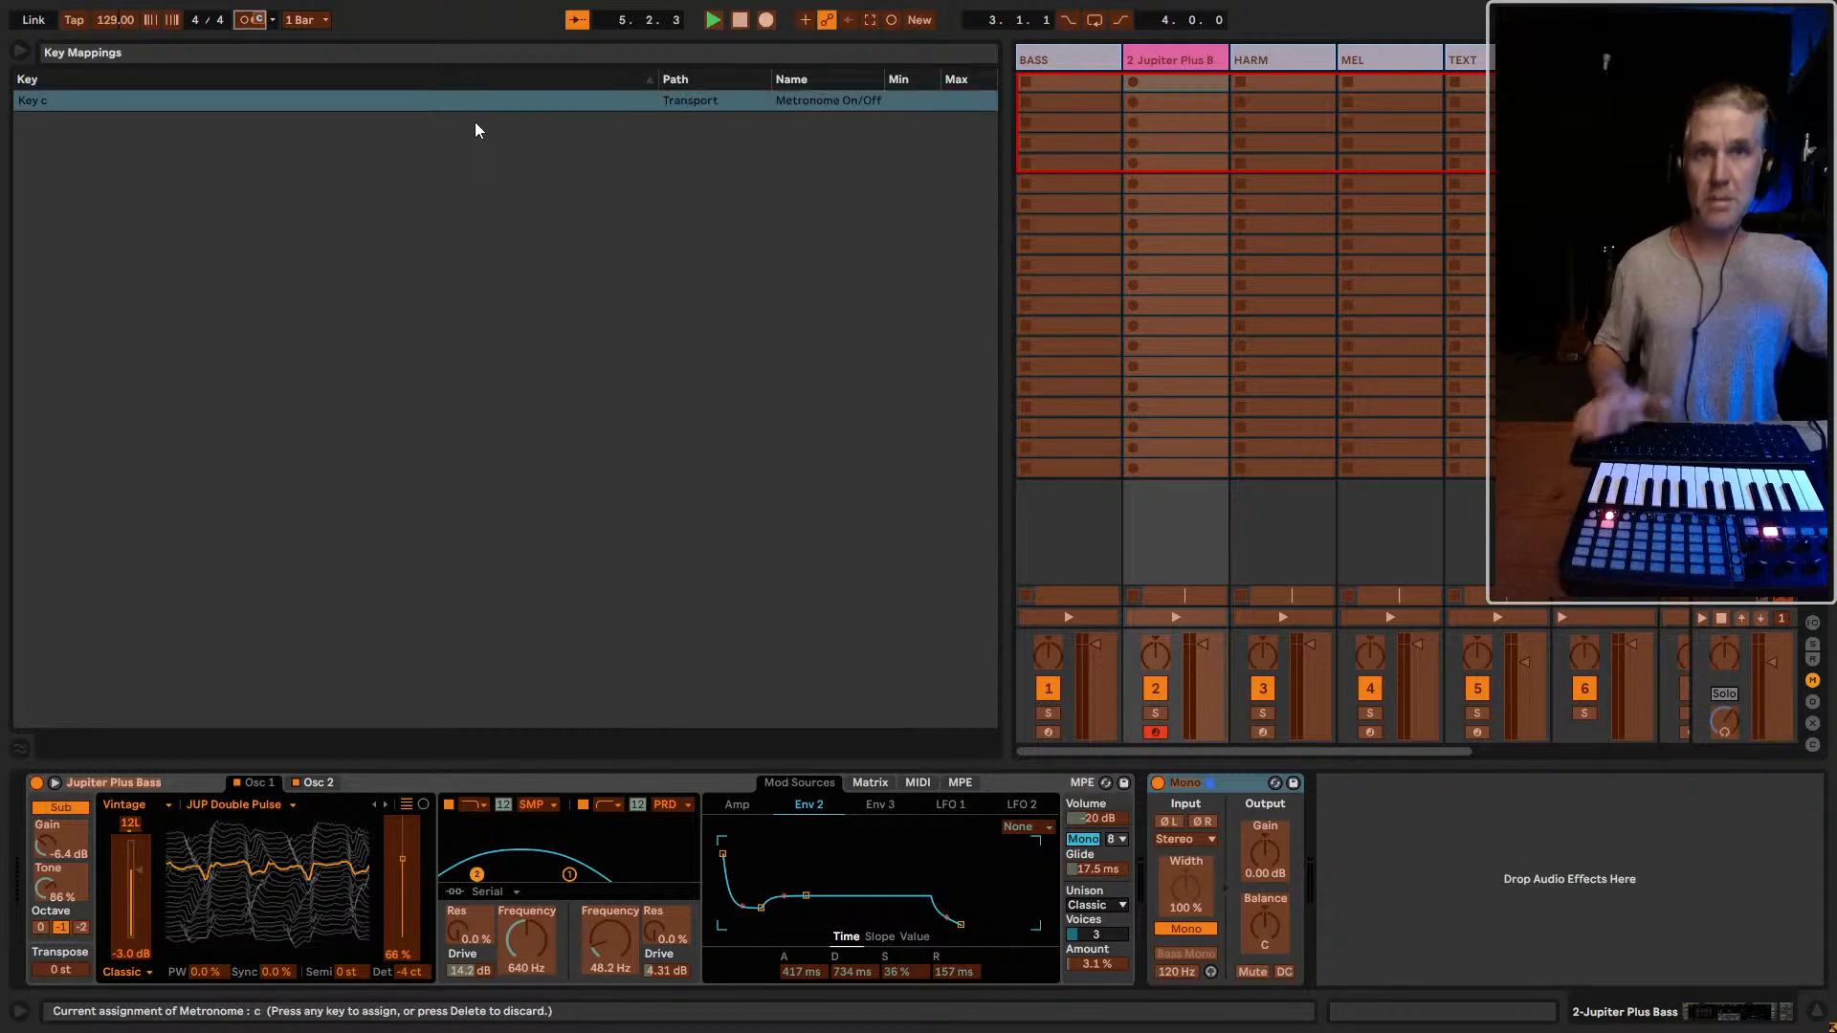
{"action": "key", "text": "ctrl+k"}
Toggle the metronome and record a two-bar bass clip in the first slot of the Jupiter Plus Bass track
{"action": "key", "text": "c"}
{"action": "key", "text": "space"}
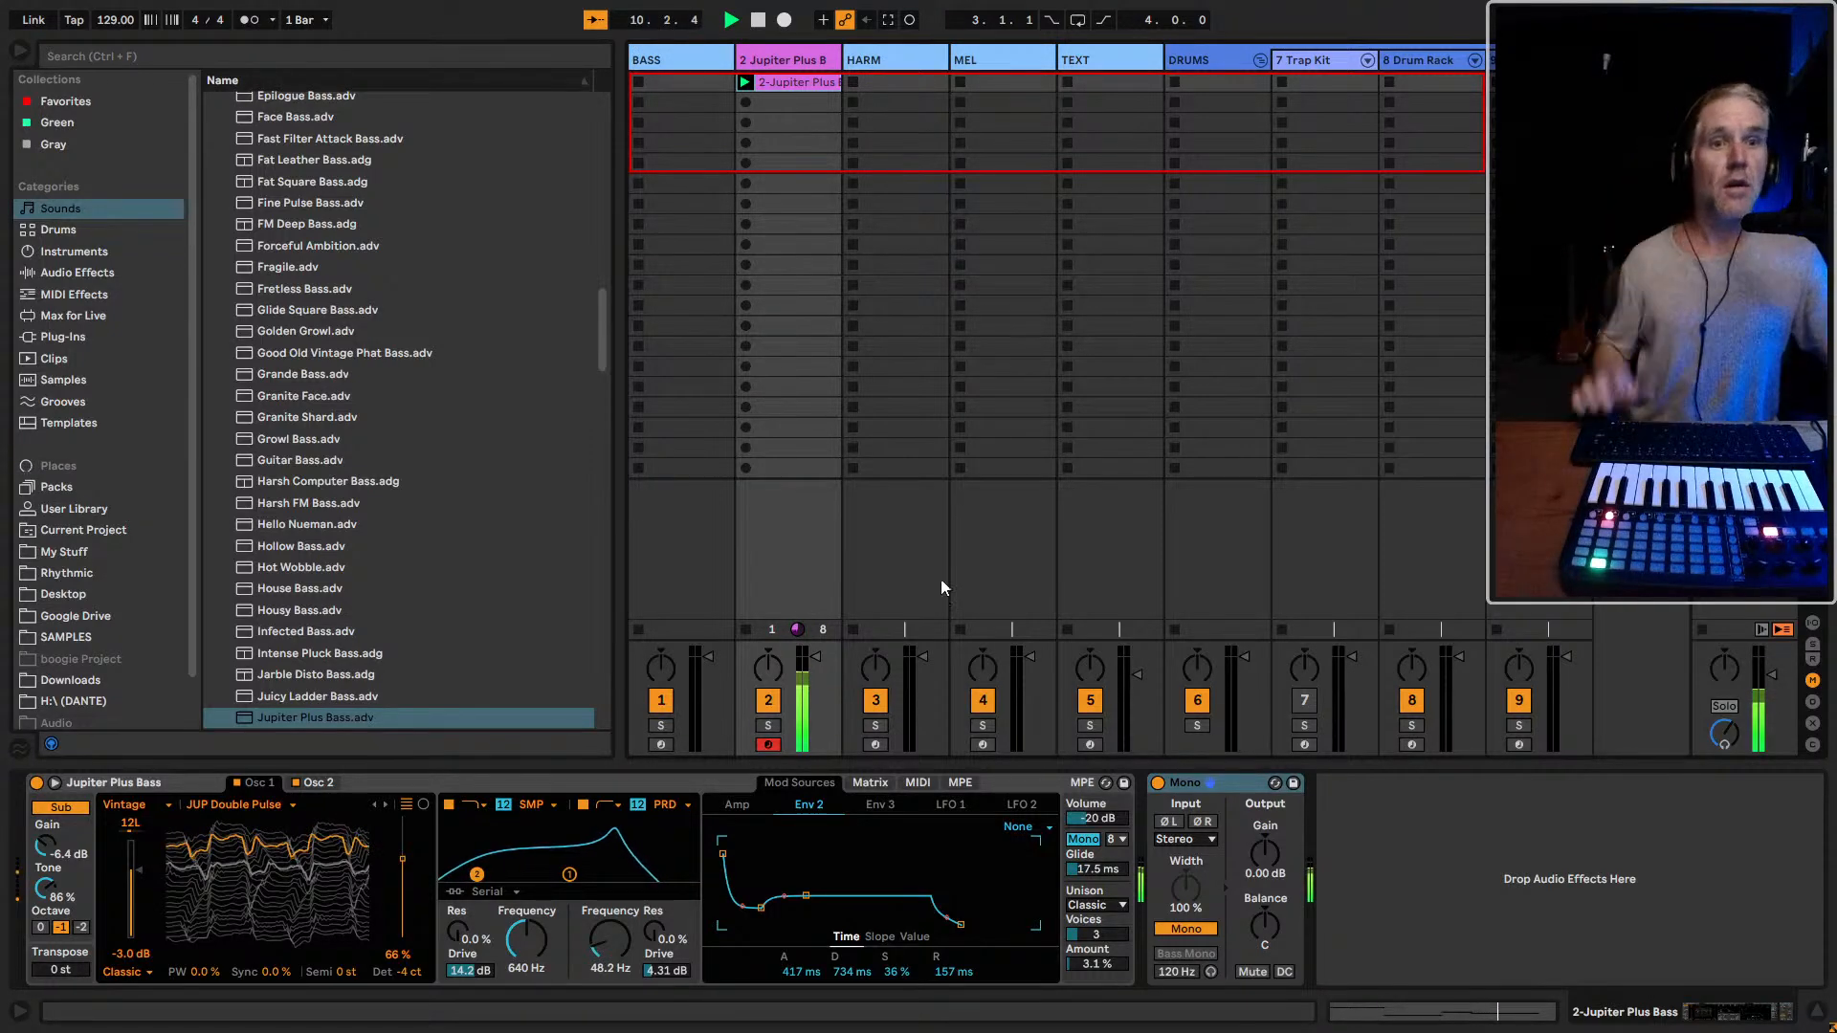
Quantize the starts and ends of all notes in the recorded bass clip to 1/8 at 81 %, and return to the device view
{"action": "left_click", "coordinate": [800, 80]}
{"action": "key", "text": "shift+Tab"}
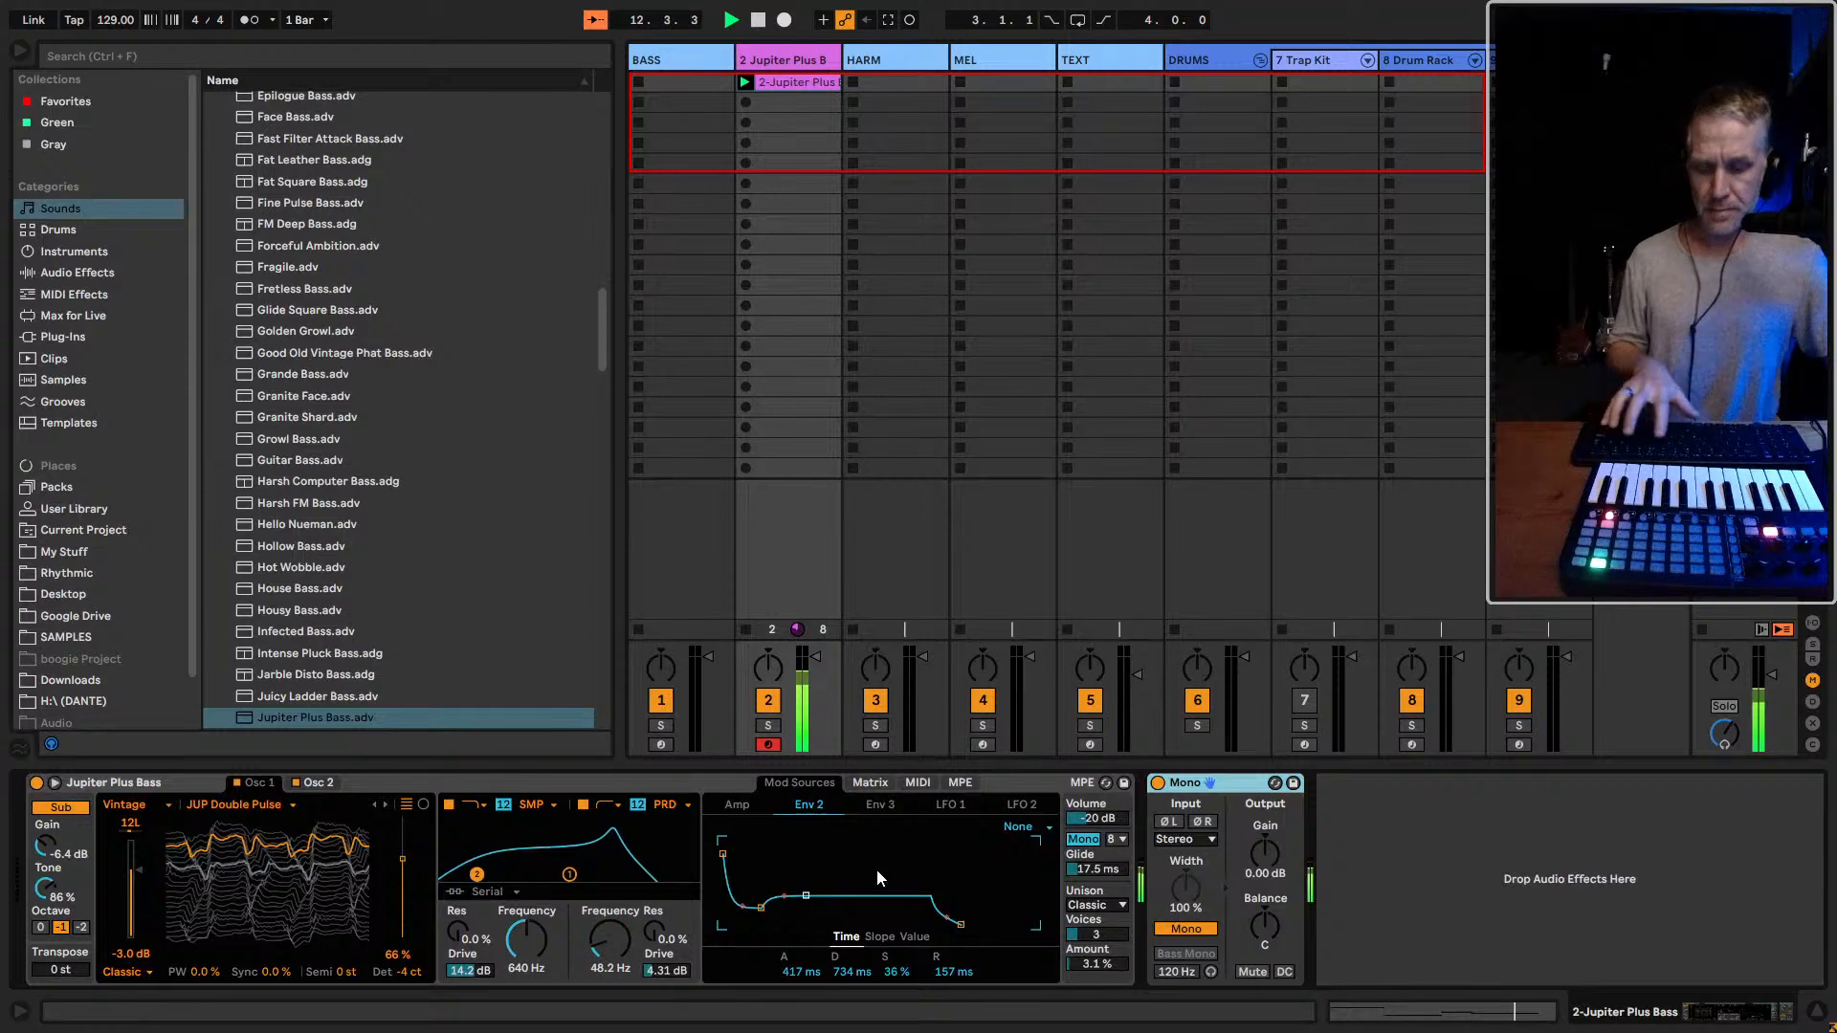
{"action": "left_click", "coordinate": [803, 83]}
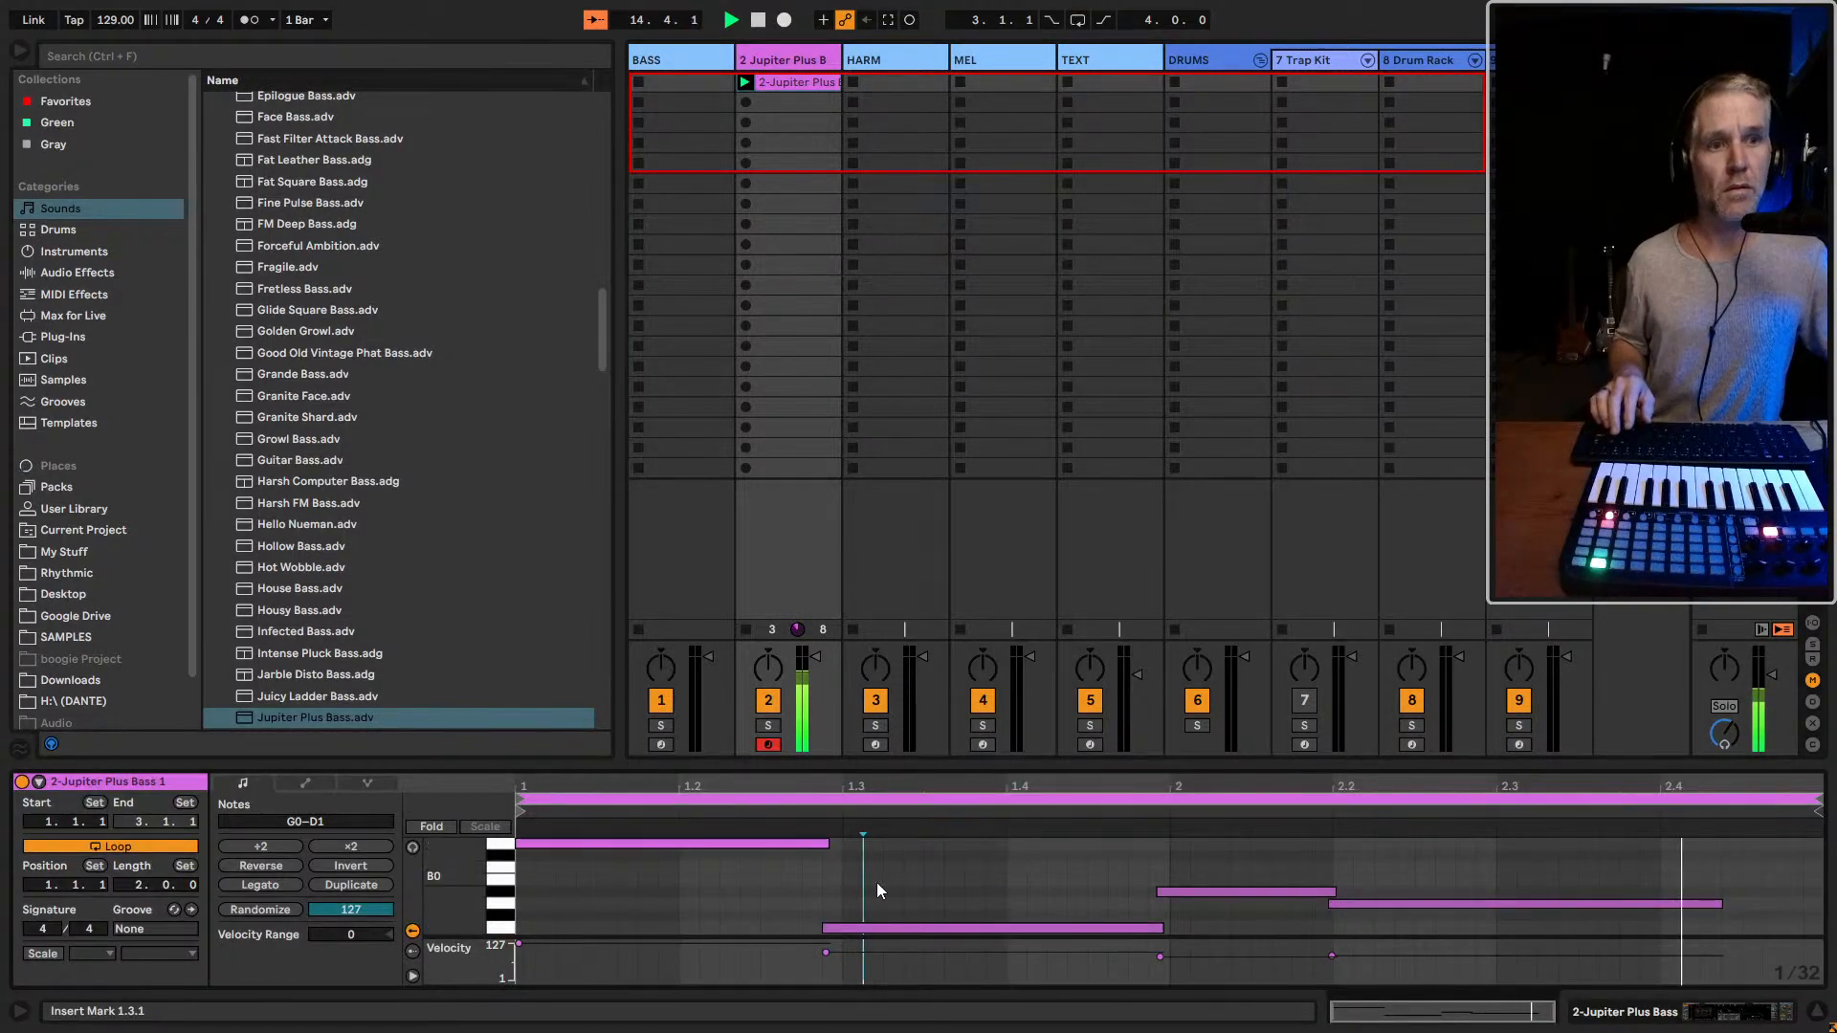
{"action": "key", "text": "ctrl+a"}
{"action": "key", "text": "ctrl+shift+u"}
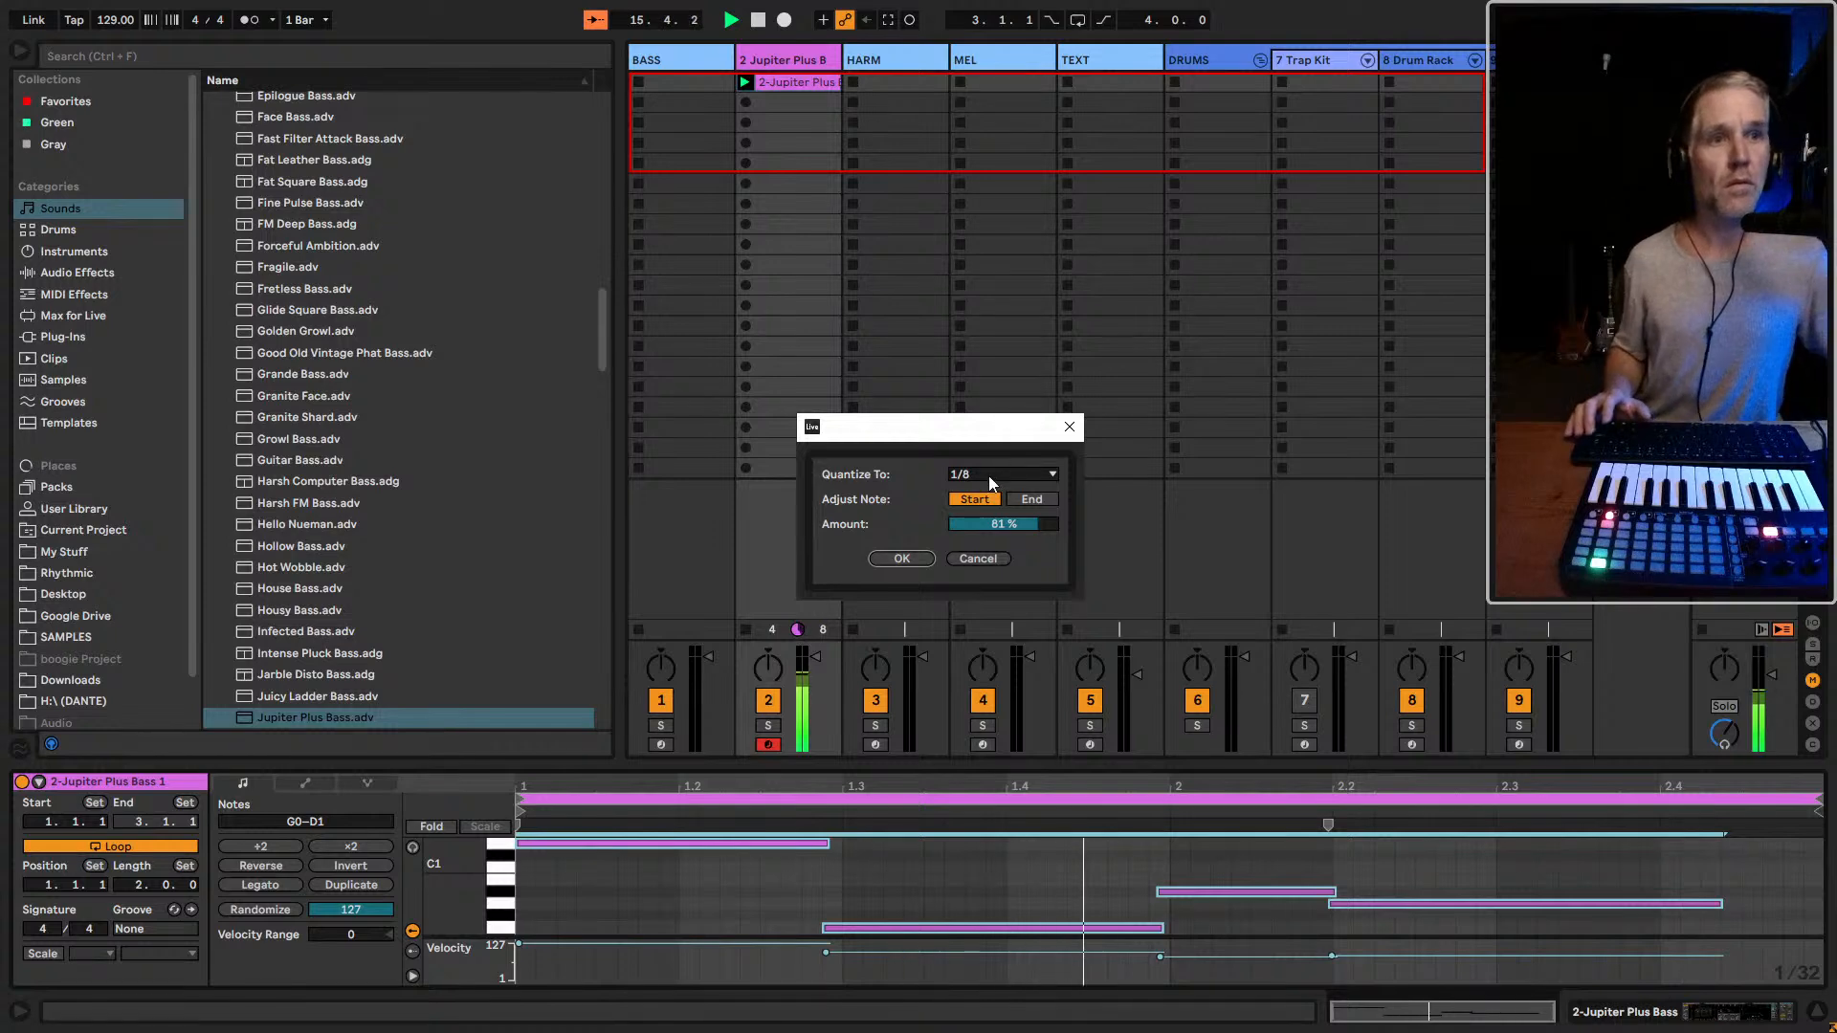
{"action": "left_click", "coordinate": [1022, 499]}
{"action": "left_click", "coordinate": [902, 558]}
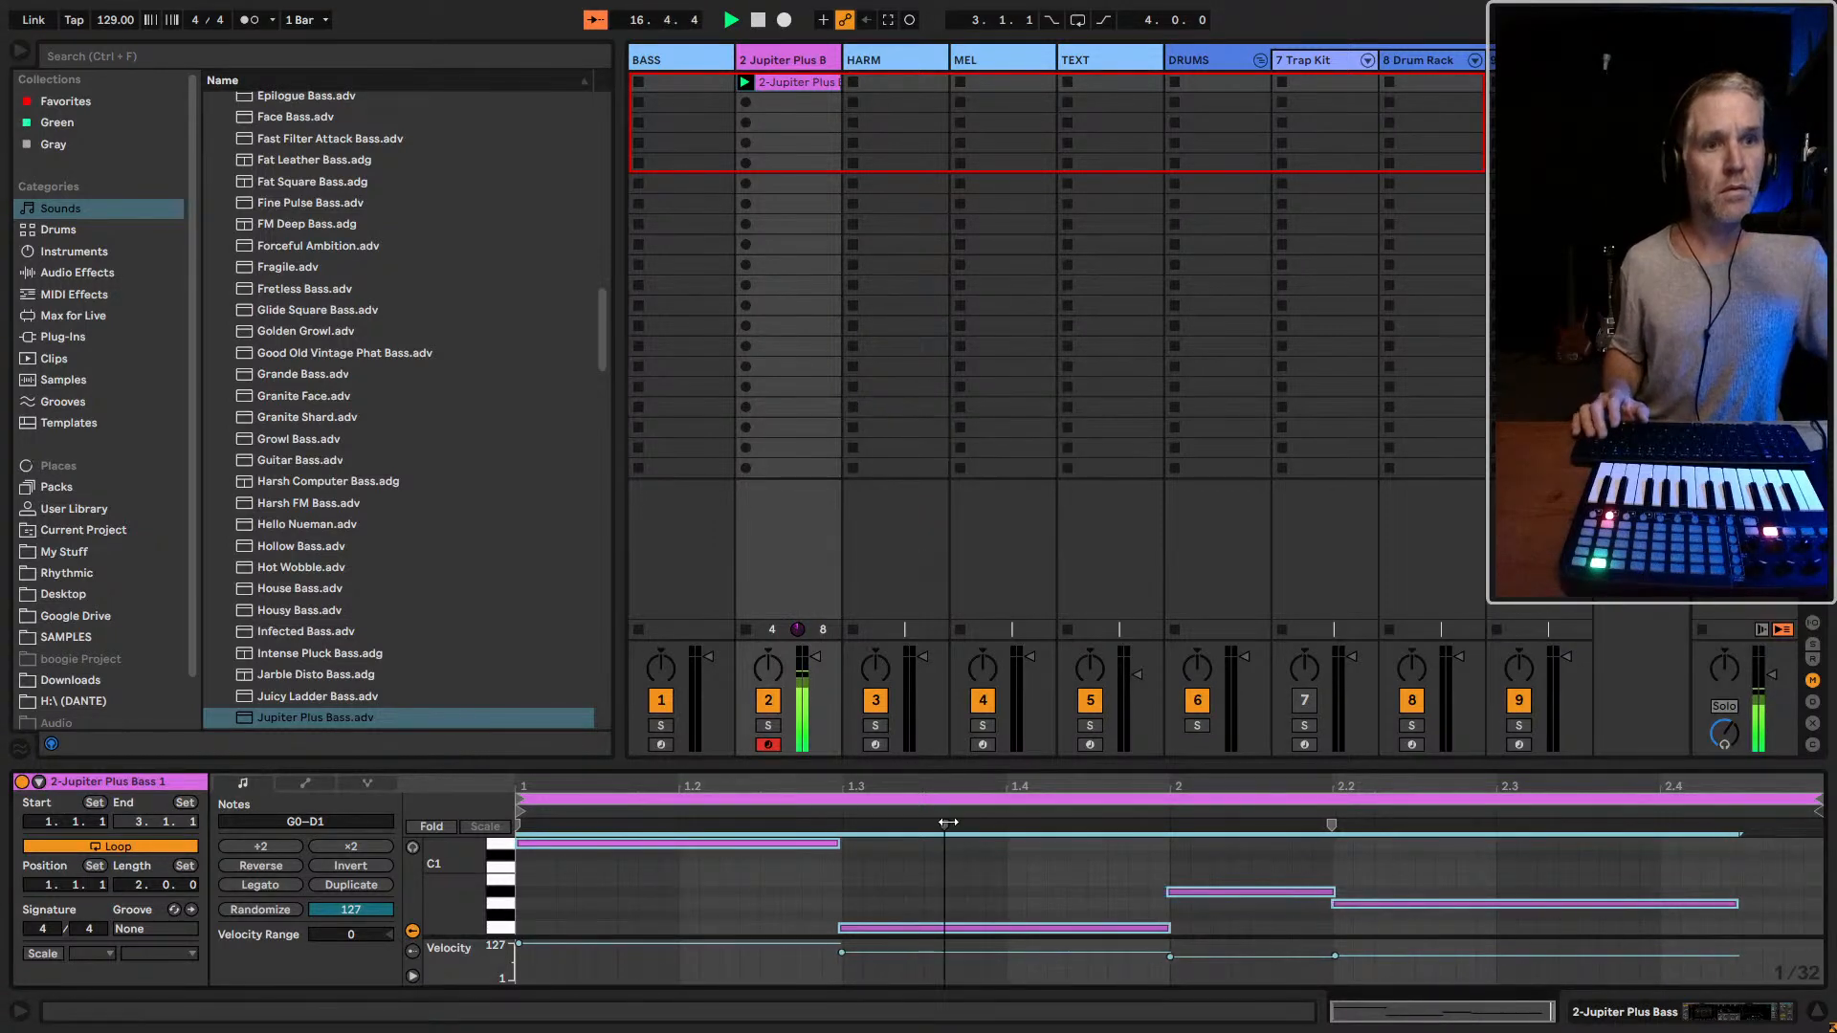
{"action": "left_click", "coordinate": [1082, 851]}
{"action": "left_click_drag", "start_coordinate": [1038, 766], "coordinate": [1003, 961]}
{"action": "key", "text": "shift+Tab"}
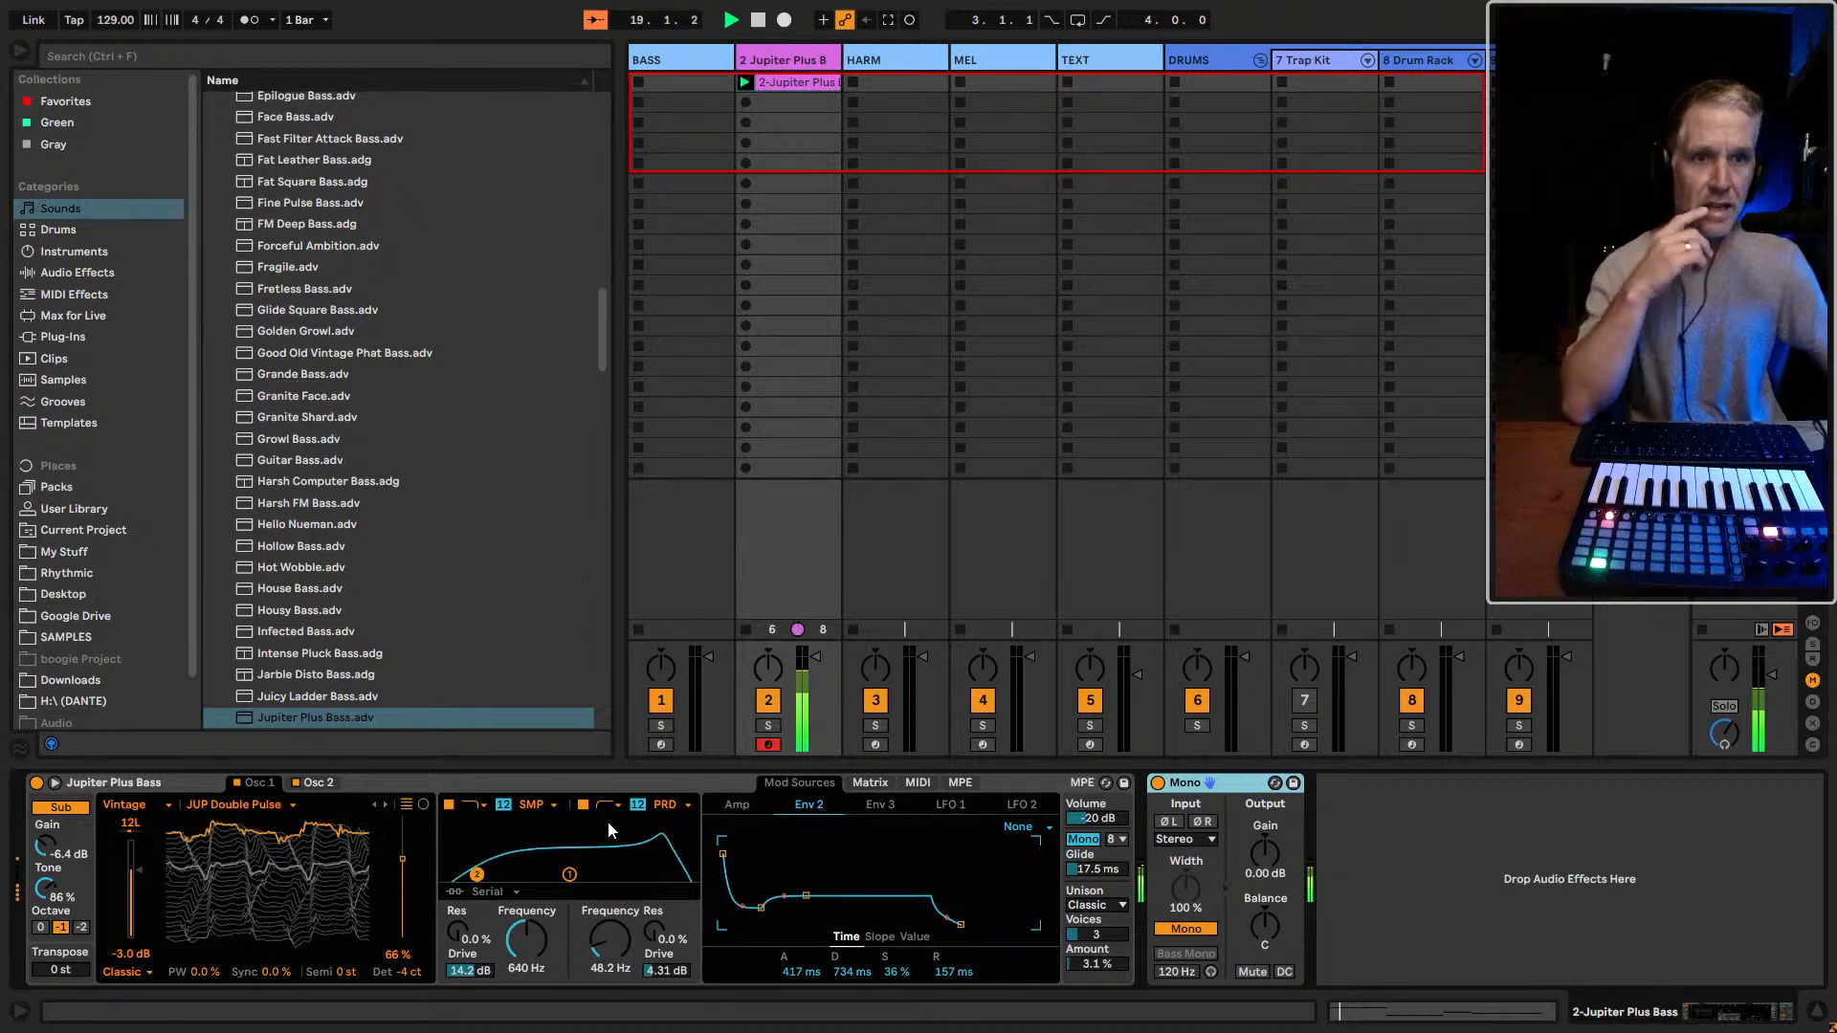
Turn off both filter 1 and filter 2 in the Jupiter Plus Bass preset
{"action": "left_click", "coordinate": [448, 807]}
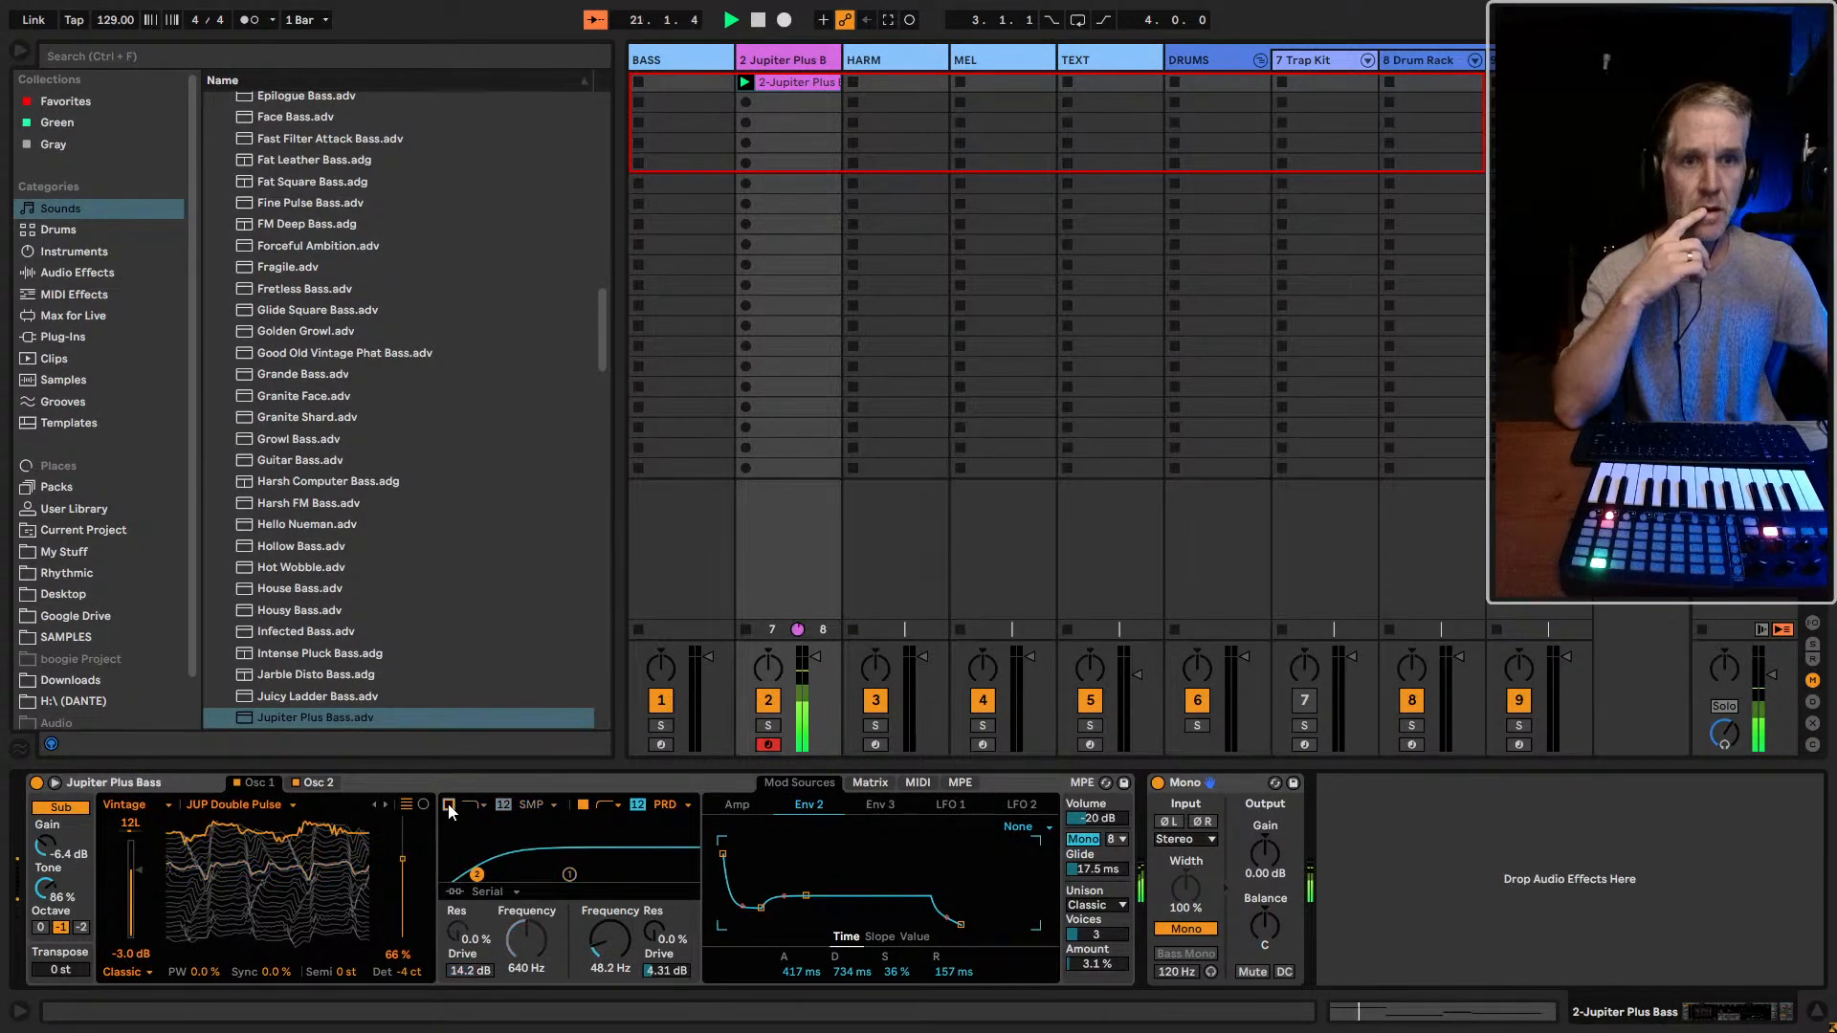
{"action": "left_click", "coordinate": [583, 805]}
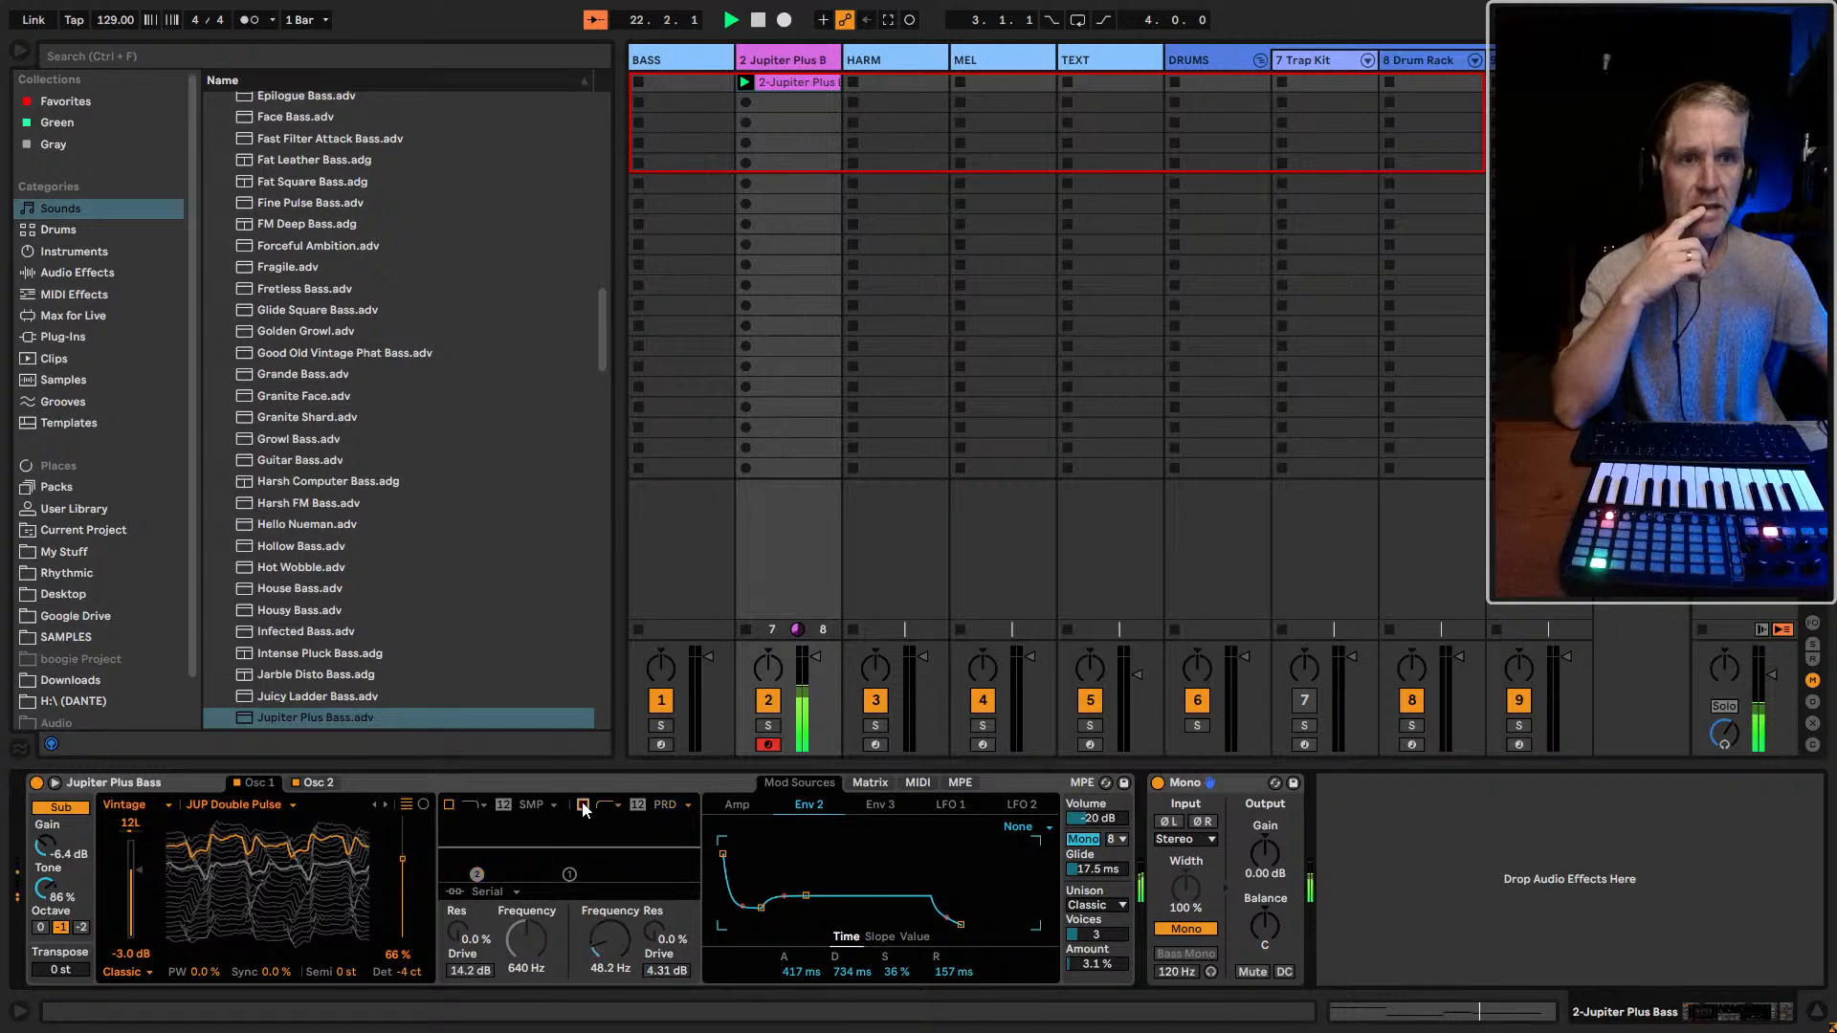
Arm the BASS track, move the bass clip onto it to compare the sound, and move the clip back to the Jupiter Plus Bass track
{"action": "left_click", "coordinate": [660, 745]}
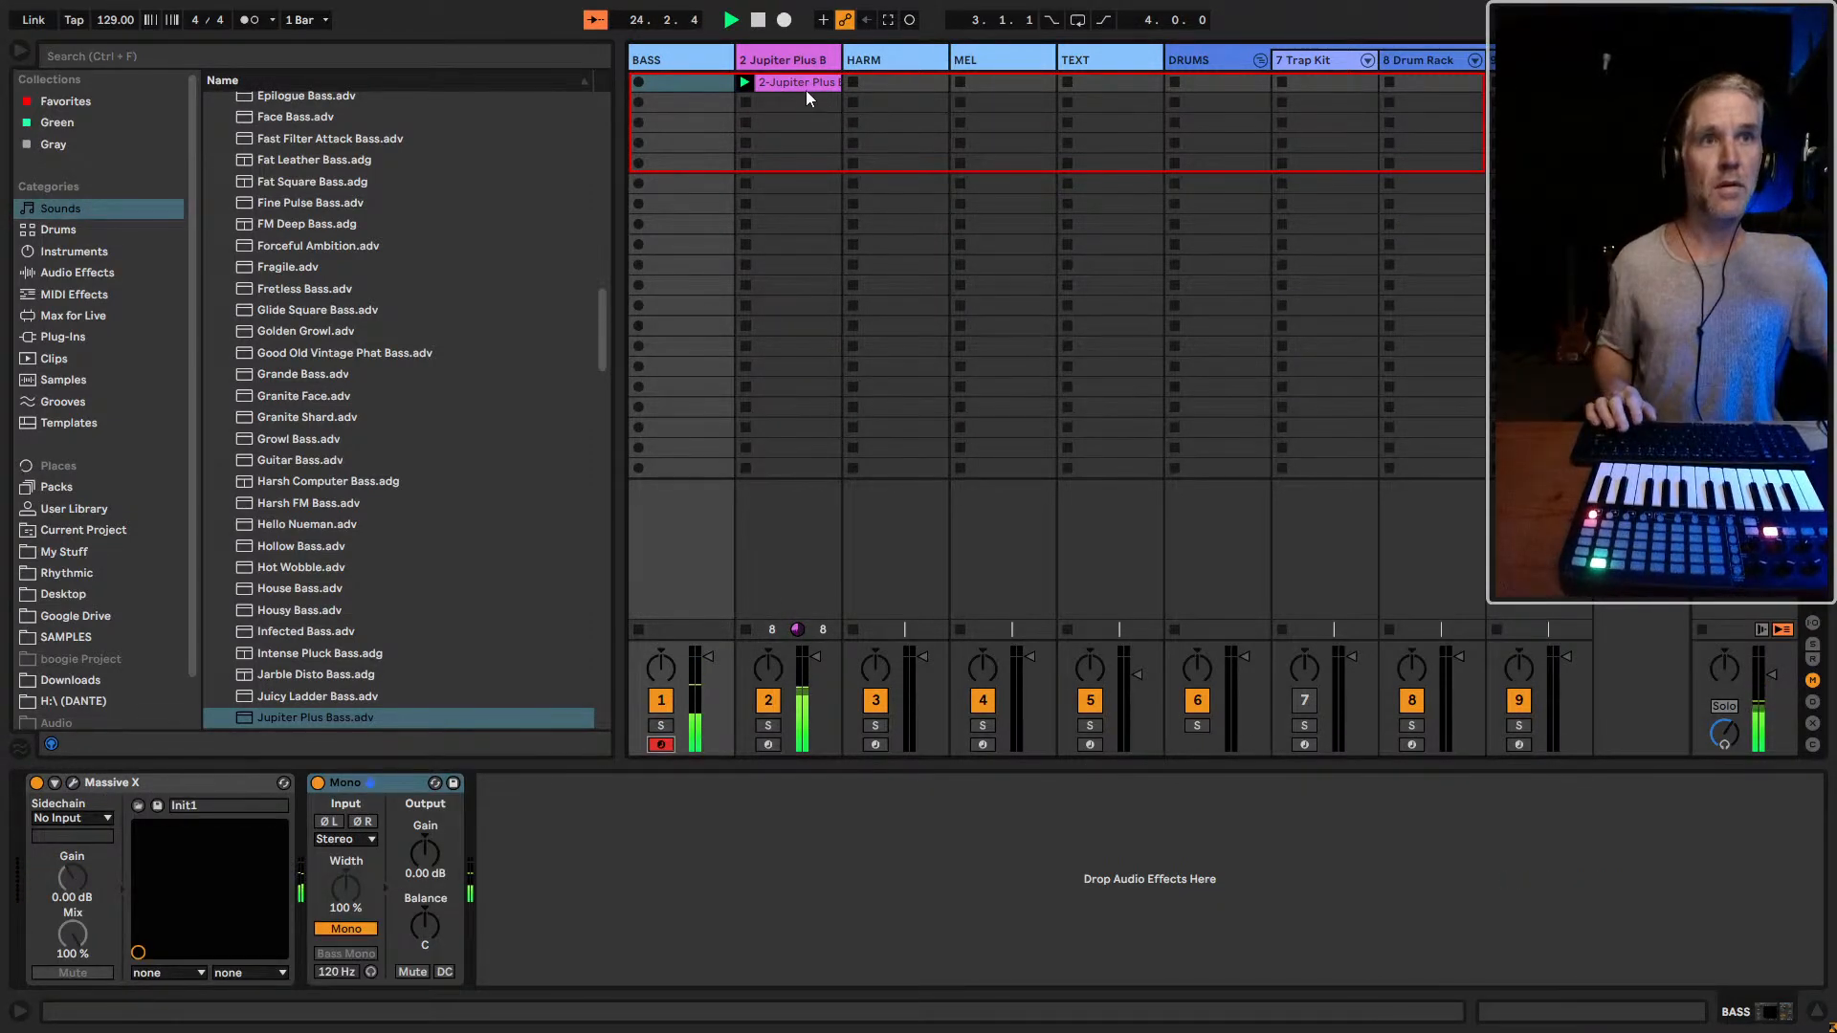
{"action": "left_click_drag", "start_coordinate": [805, 86], "coordinate": [733, 92]}
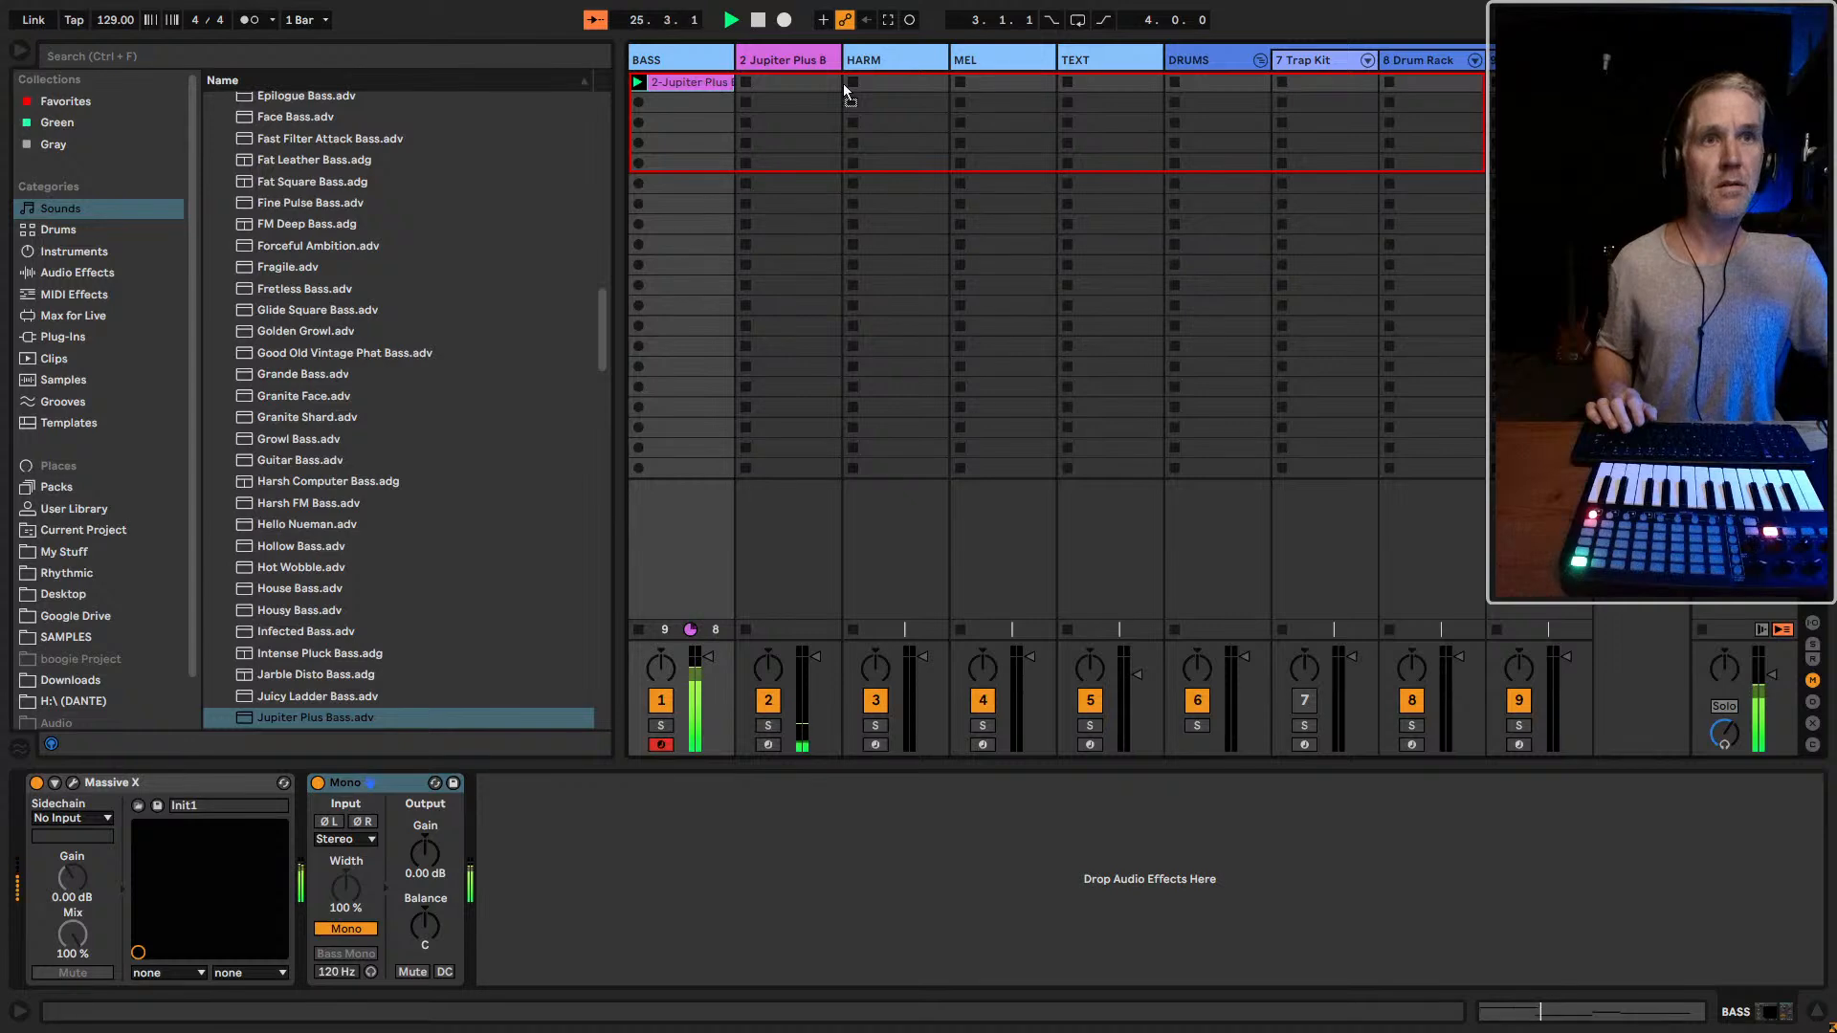
{"action": "left_click_drag", "start_coordinate": [771, 89], "coordinate": [771, 89]}
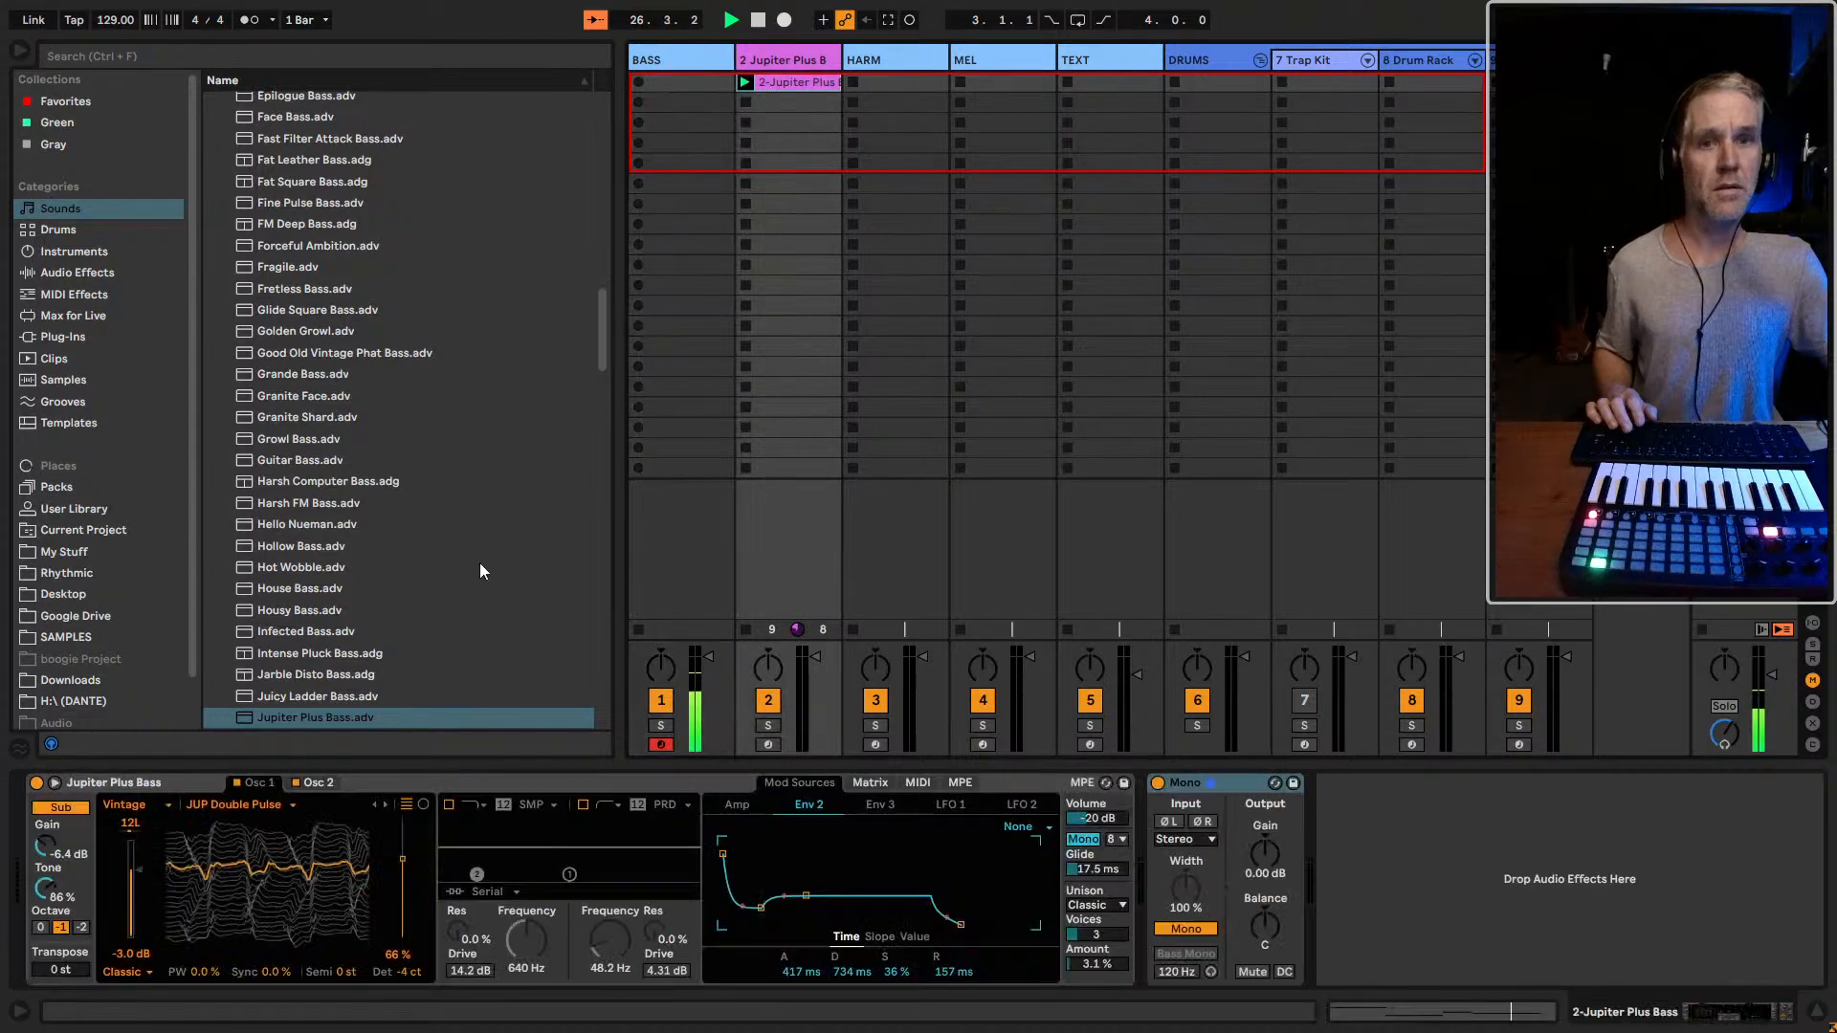
Set the sub oscillator's octave to -2 and show the Osc 2 settings while the bass clip plays
{"action": "left_click", "coordinate": [81, 927]}
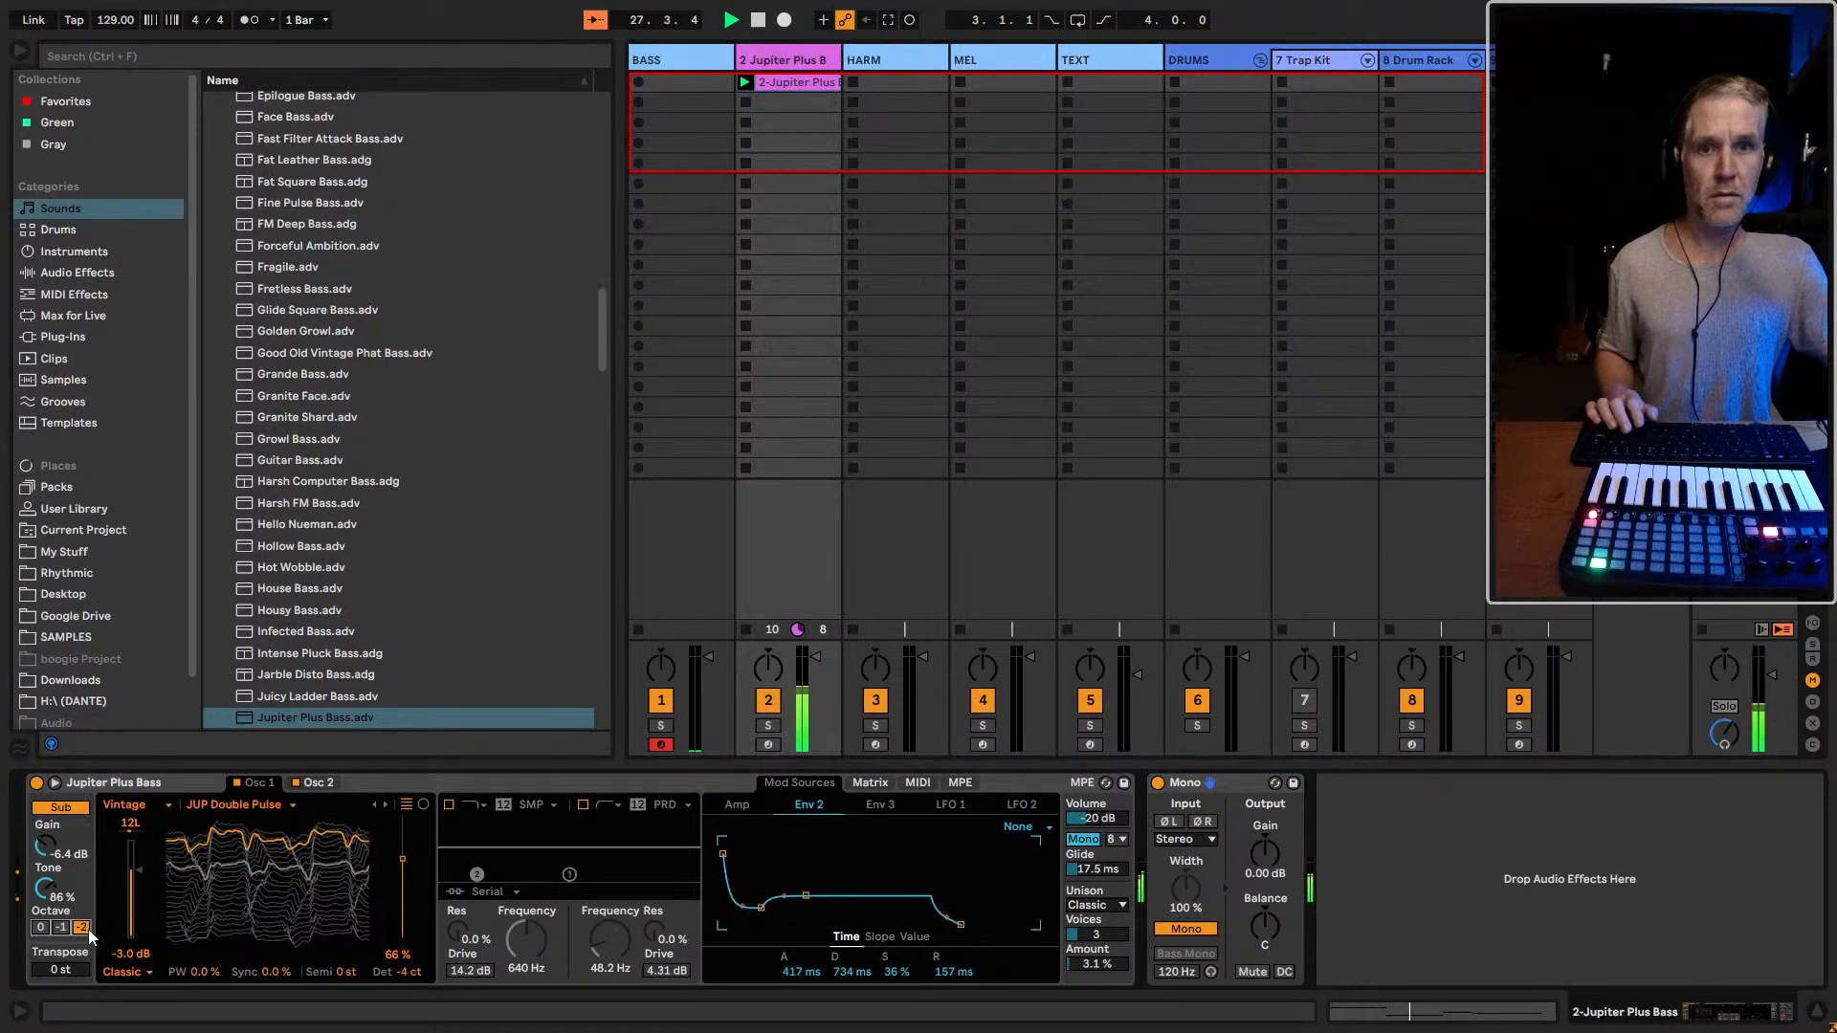
{"action": "left_click", "coordinate": [318, 783]}
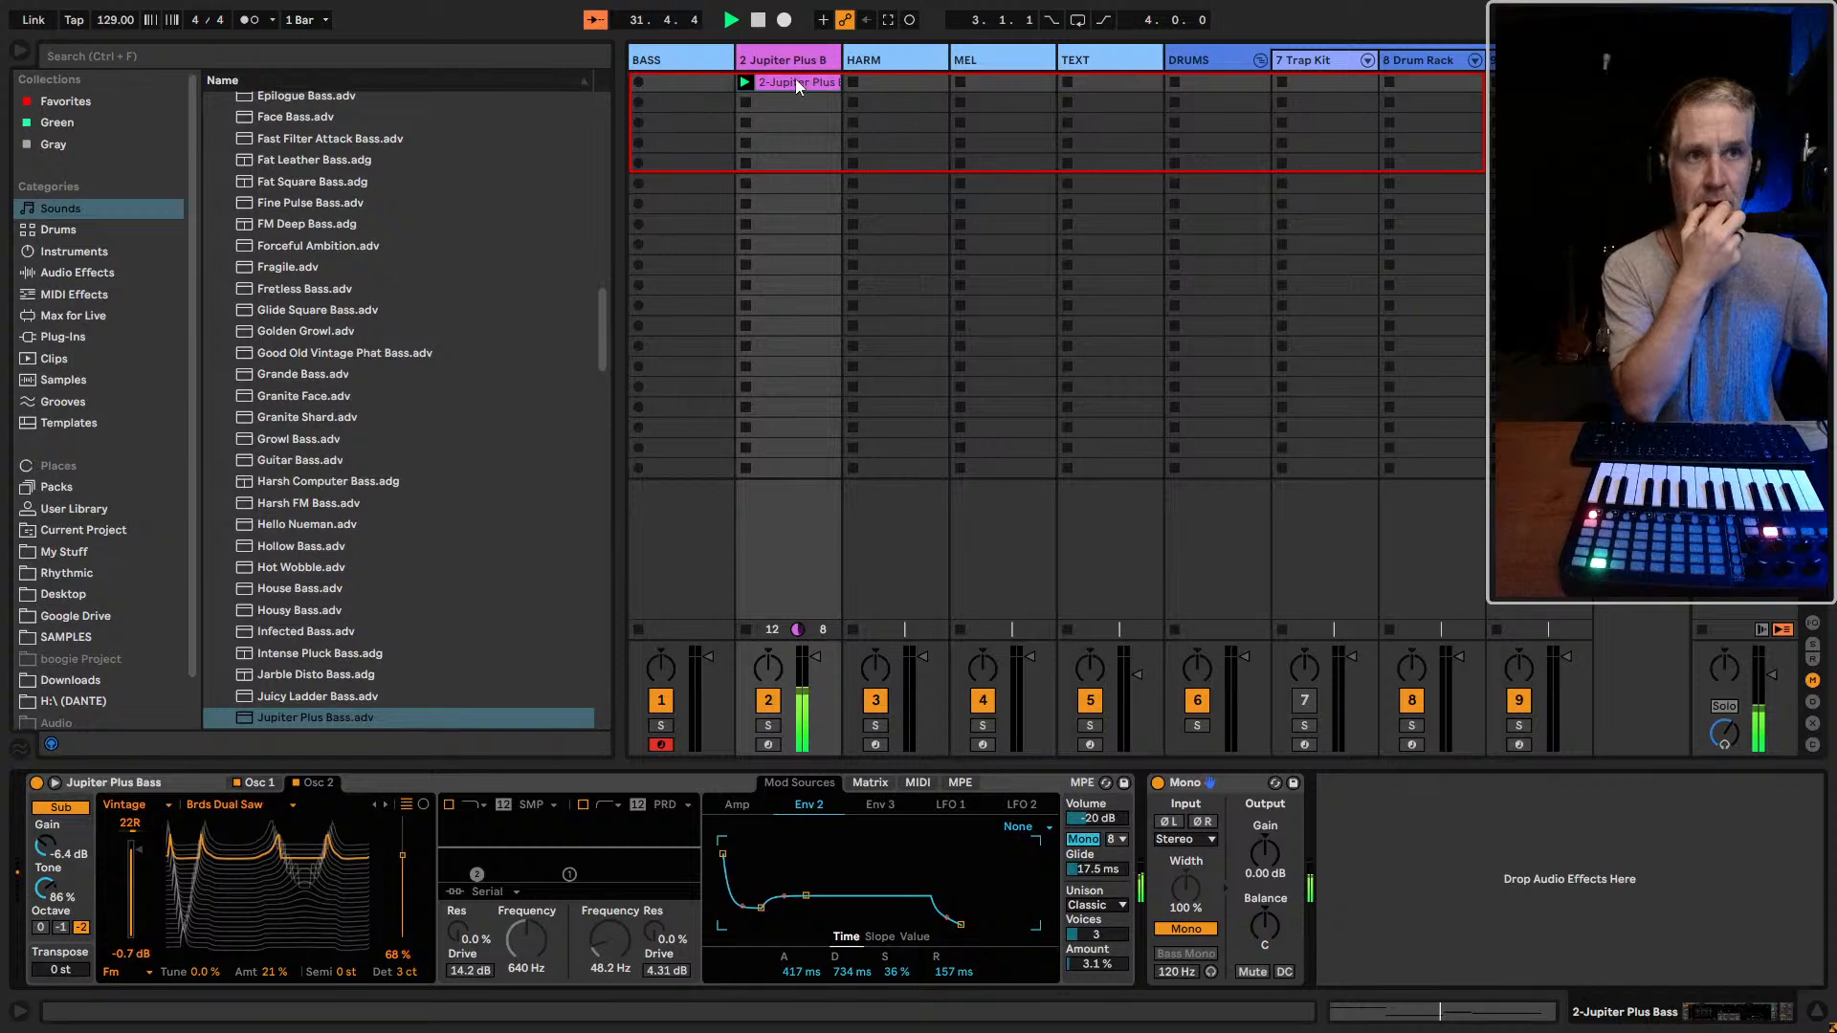
{"action": "left_click_drag", "start_coordinate": [797, 82], "coordinate": [749, 84]}
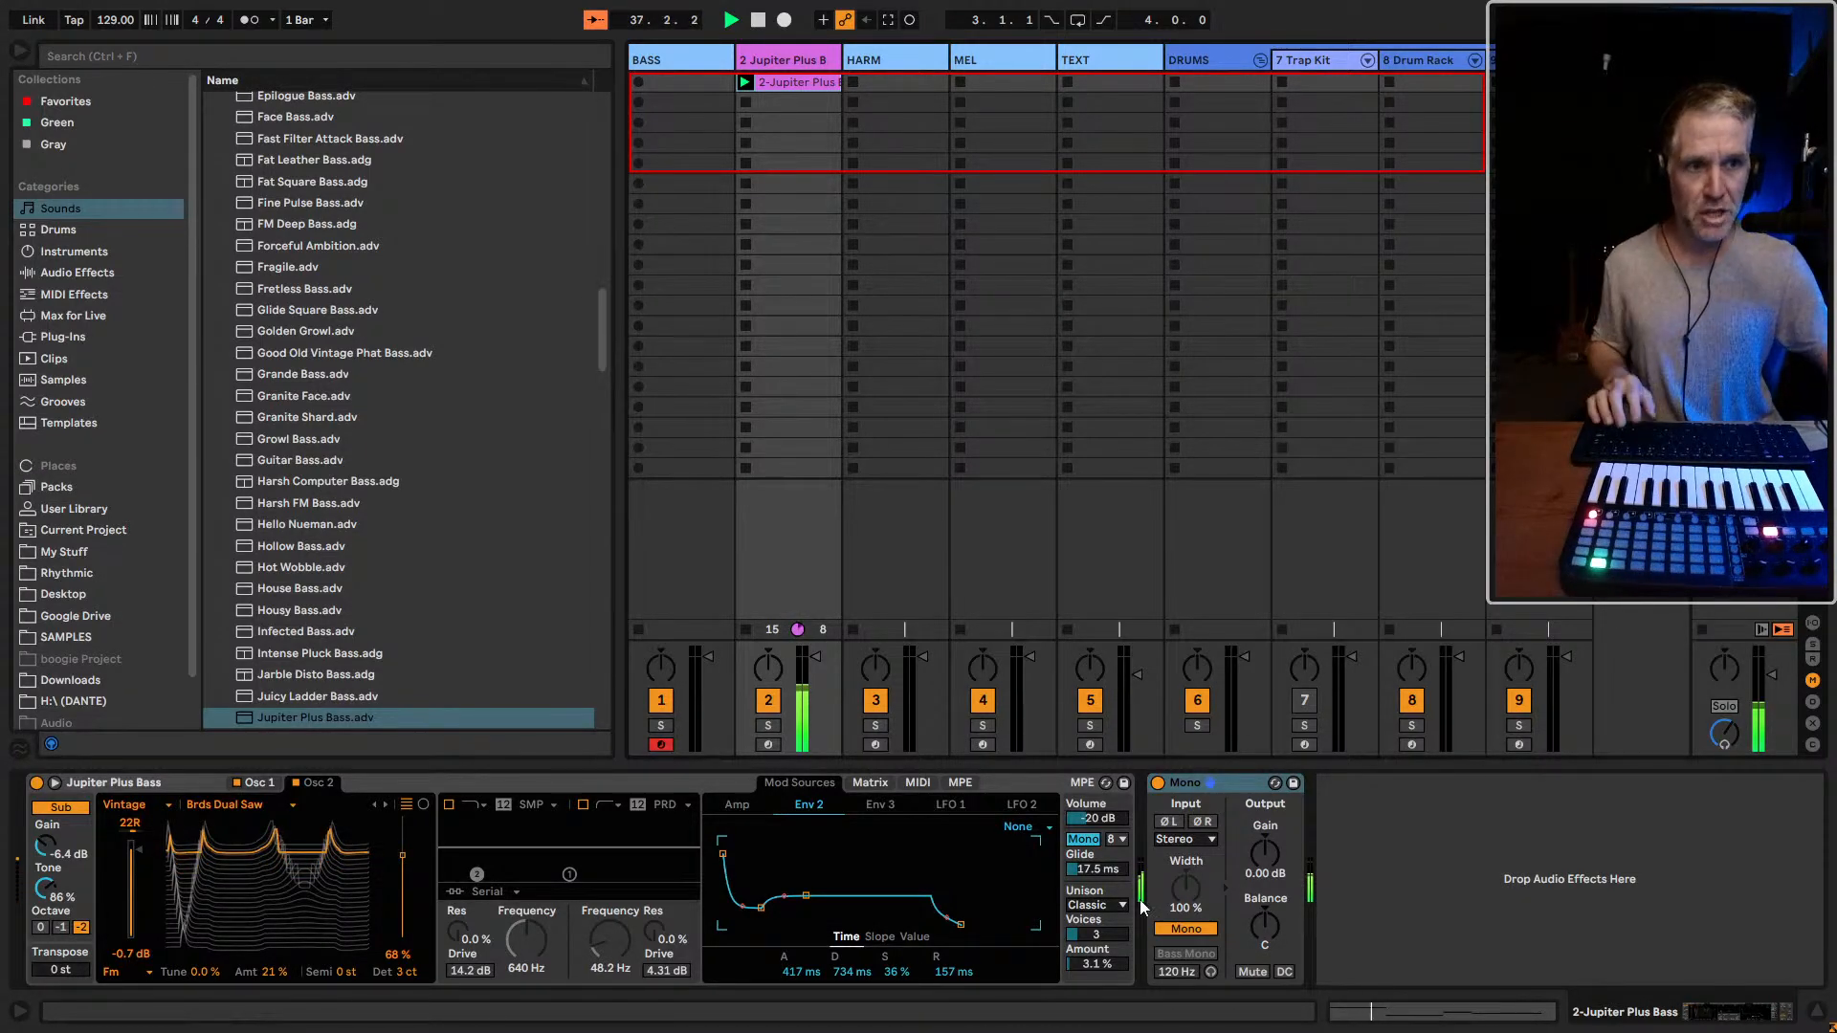
Search the browser for "pit" and pick out the +12.adv pitch preset
{"action": "left_click", "coordinate": [146, 50]}
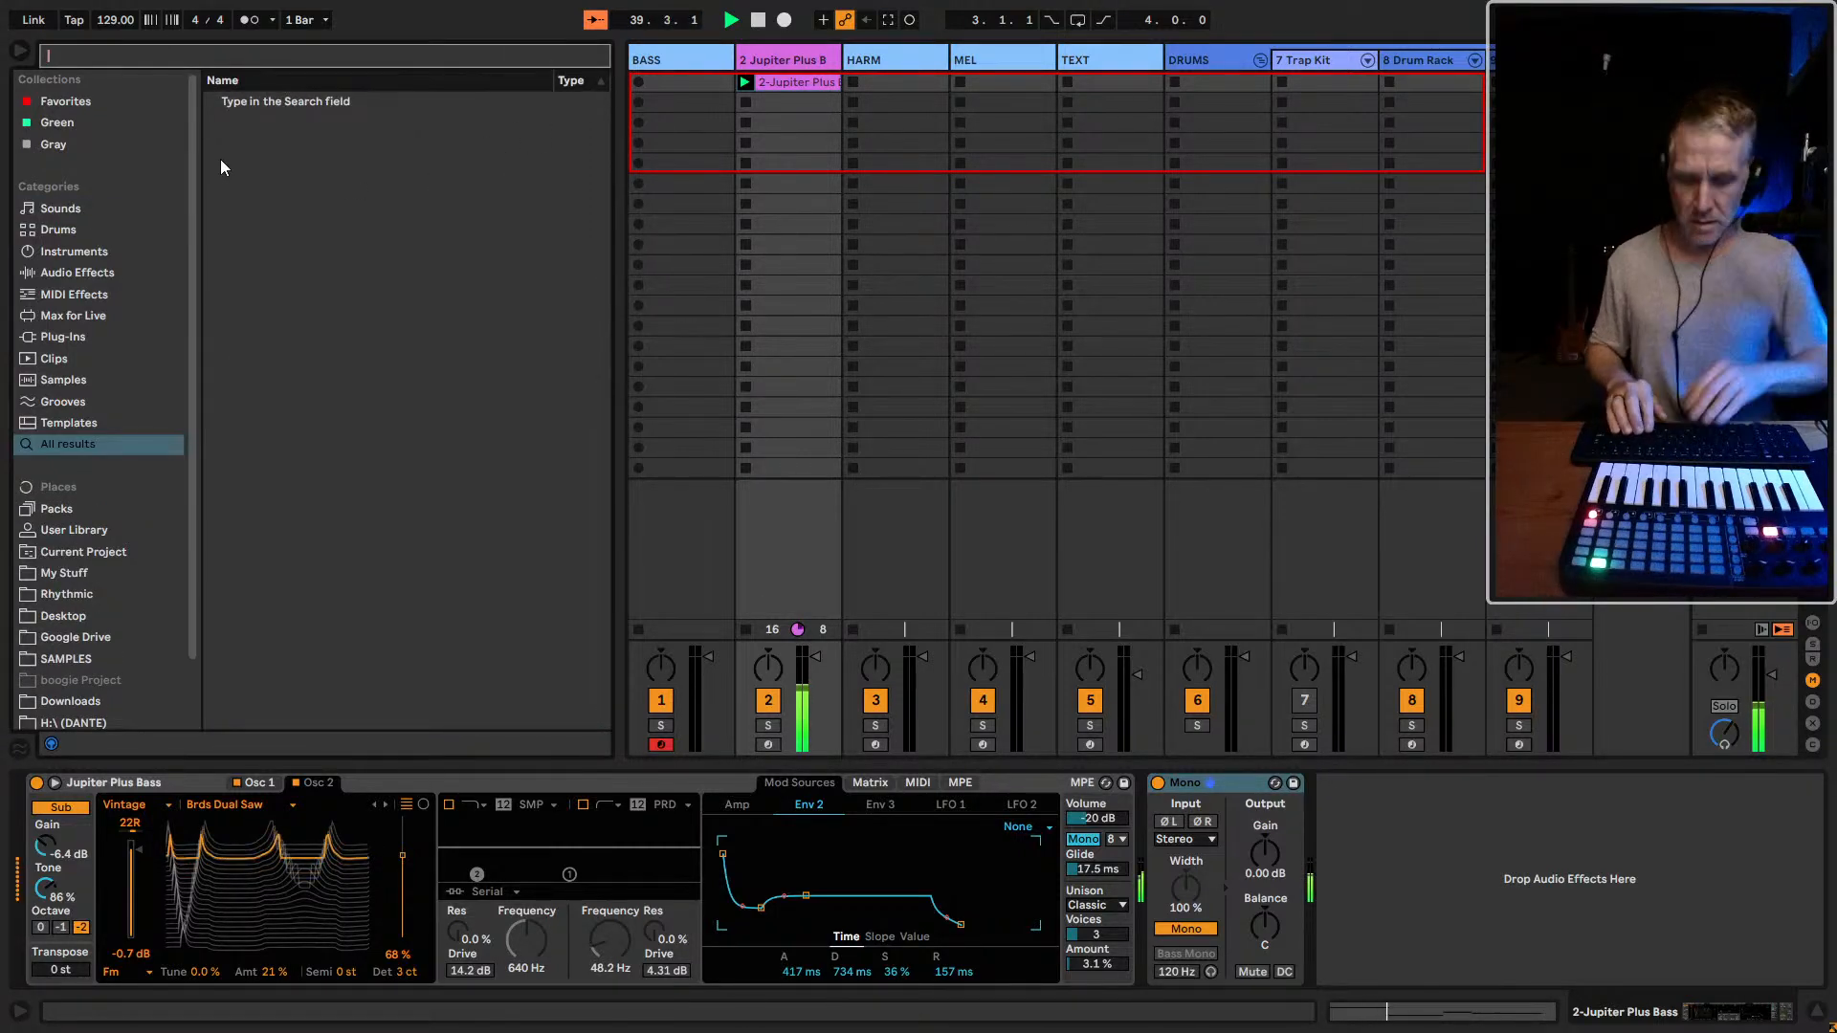
{"action": "type", "text": "pit"}
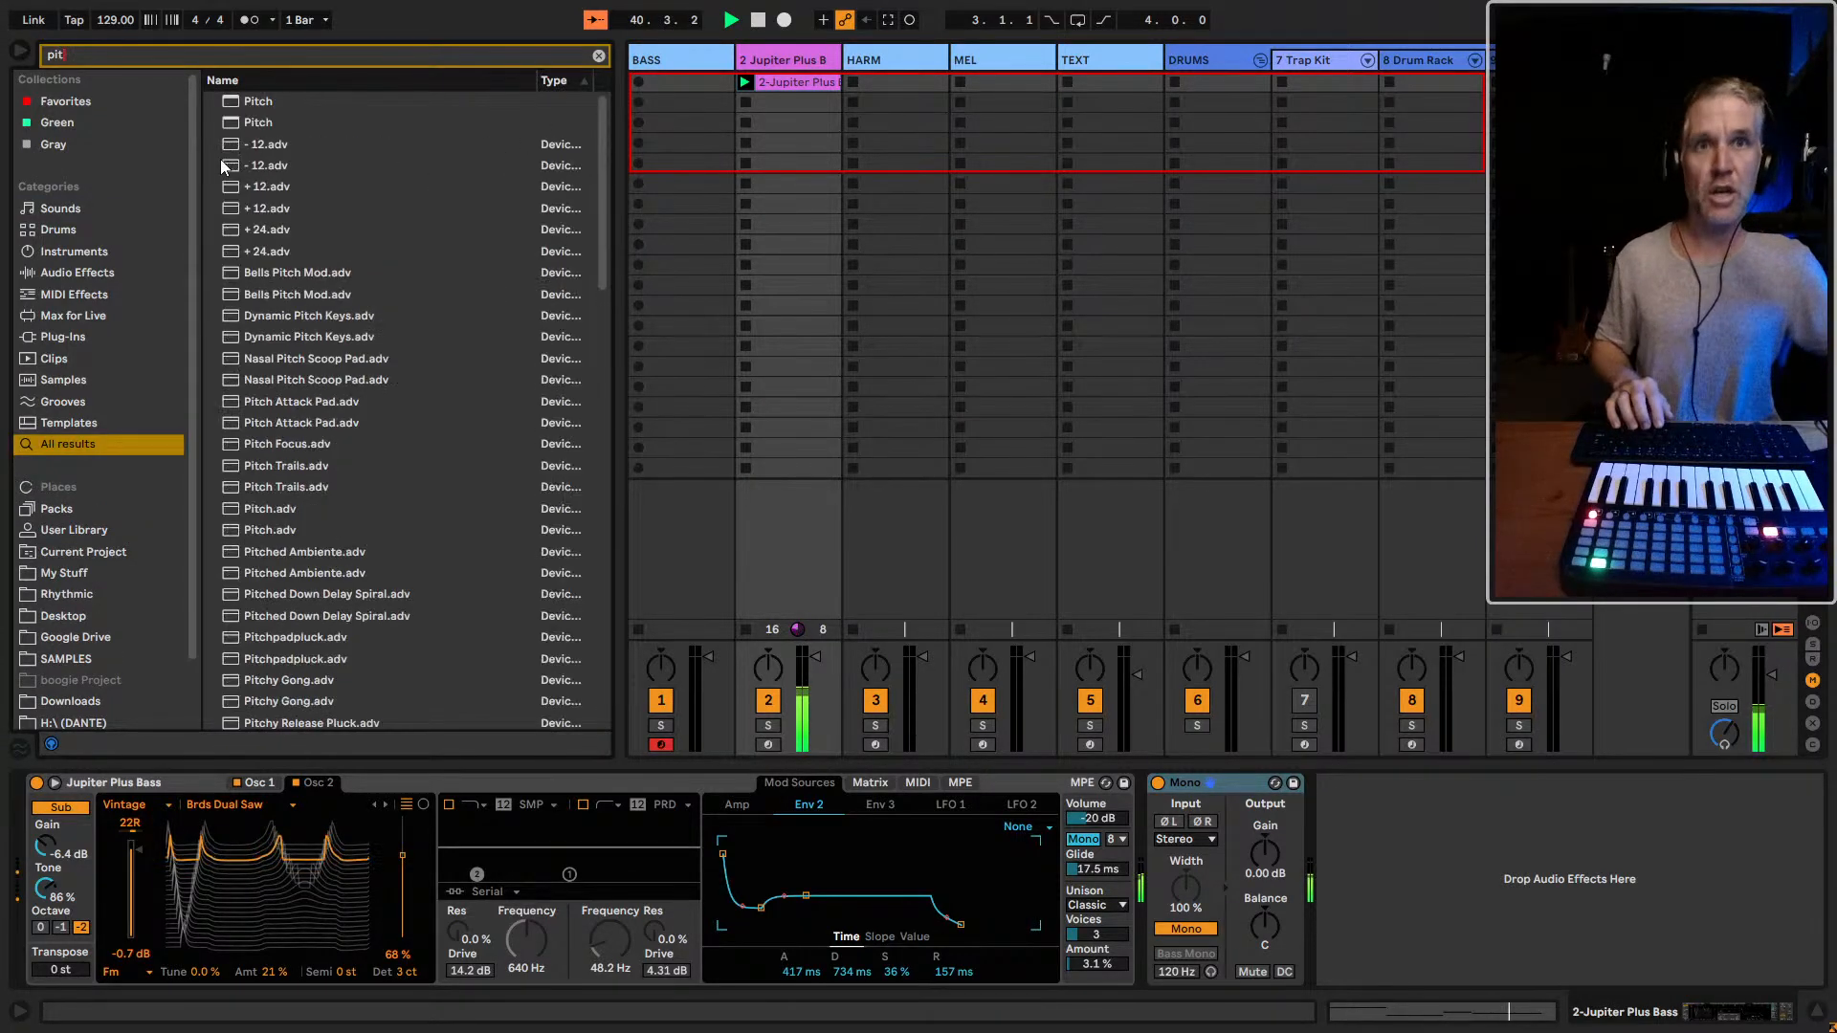
{"action": "left_click", "coordinate": [272, 184]}
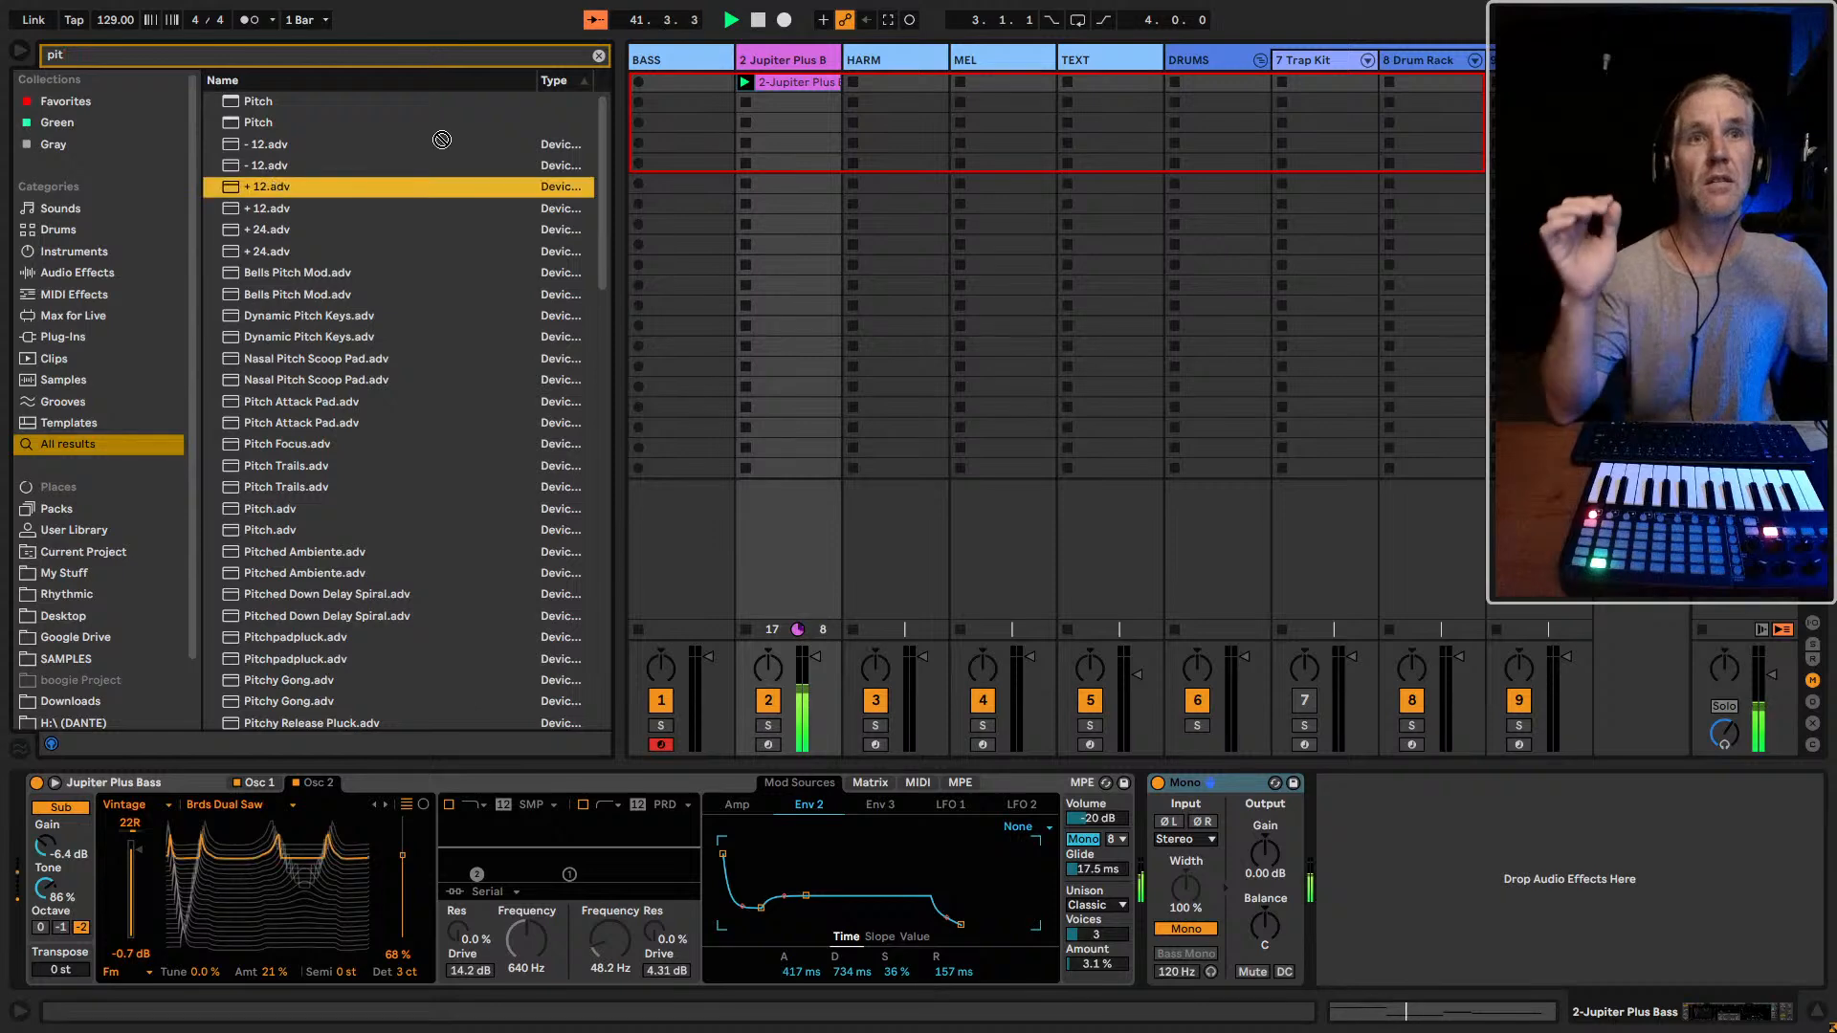
{"action": "left_click", "coordinate": [681, 82]}
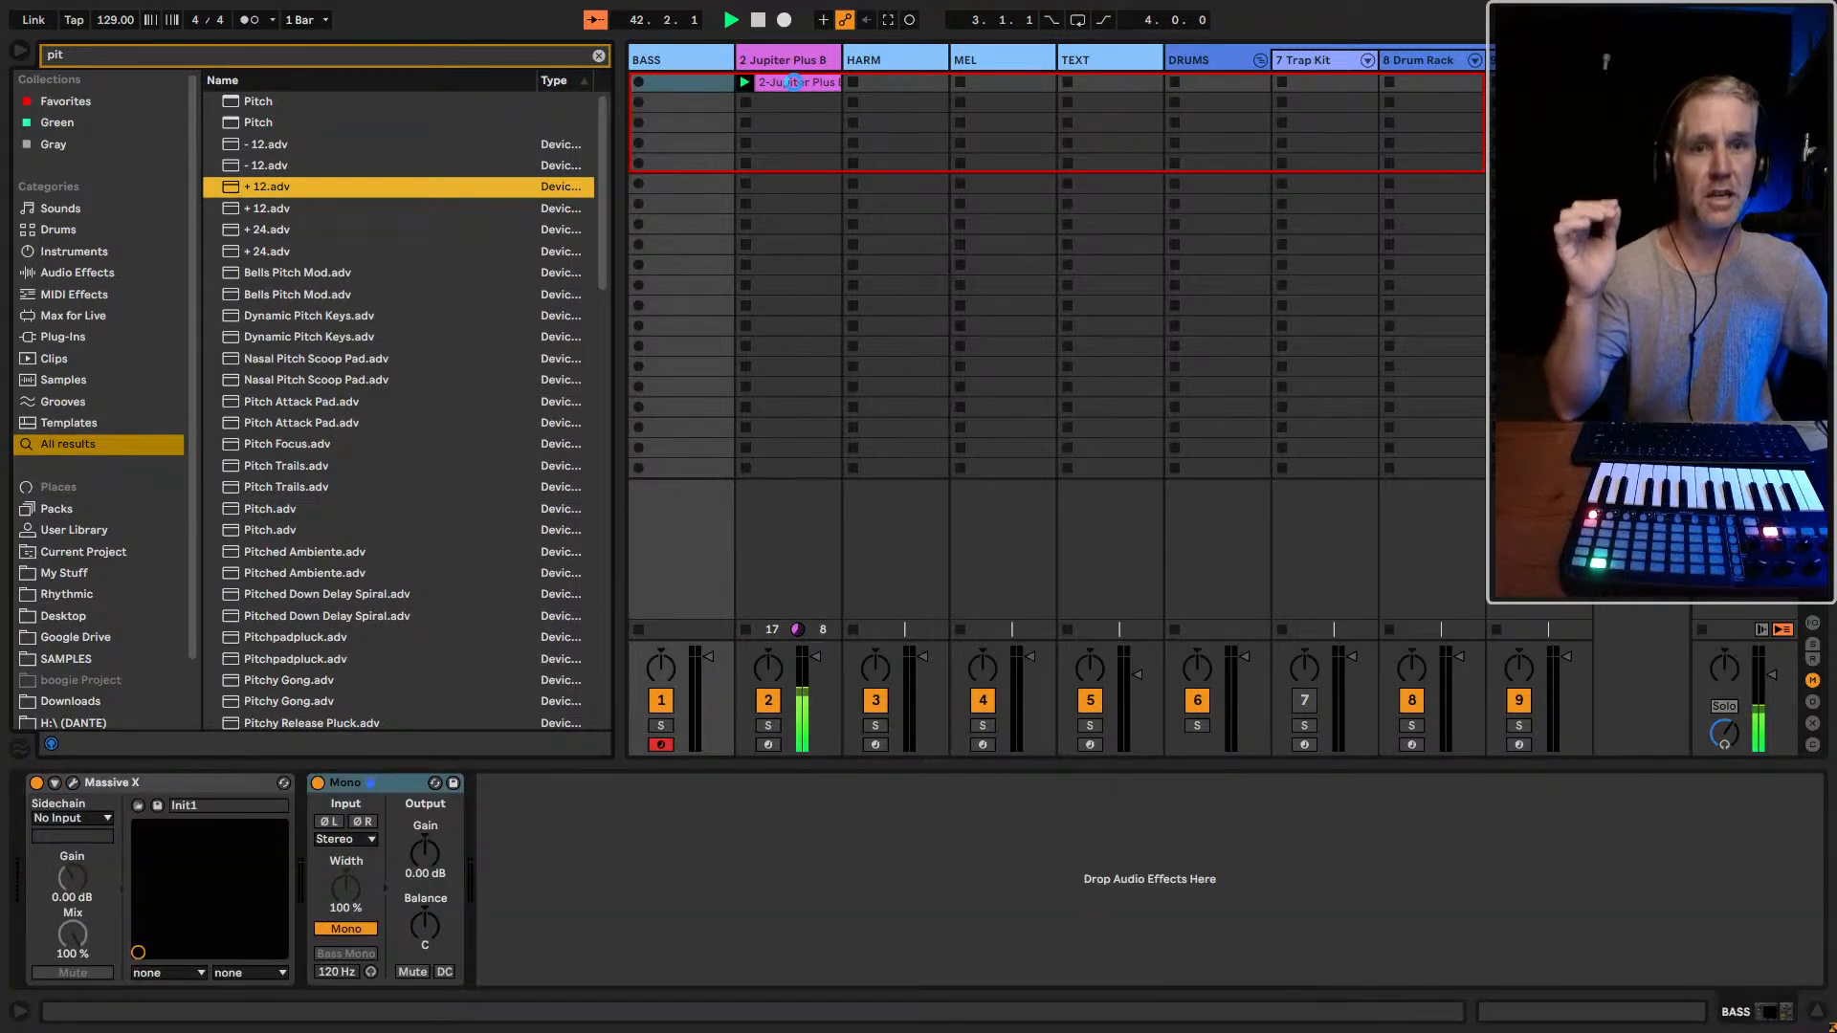
Transpose all notes of the bass clip on the Jupiter Plus Bass track down one octave, and return to the device view
{"action": "left_click", "coordinate": [798, 83]}
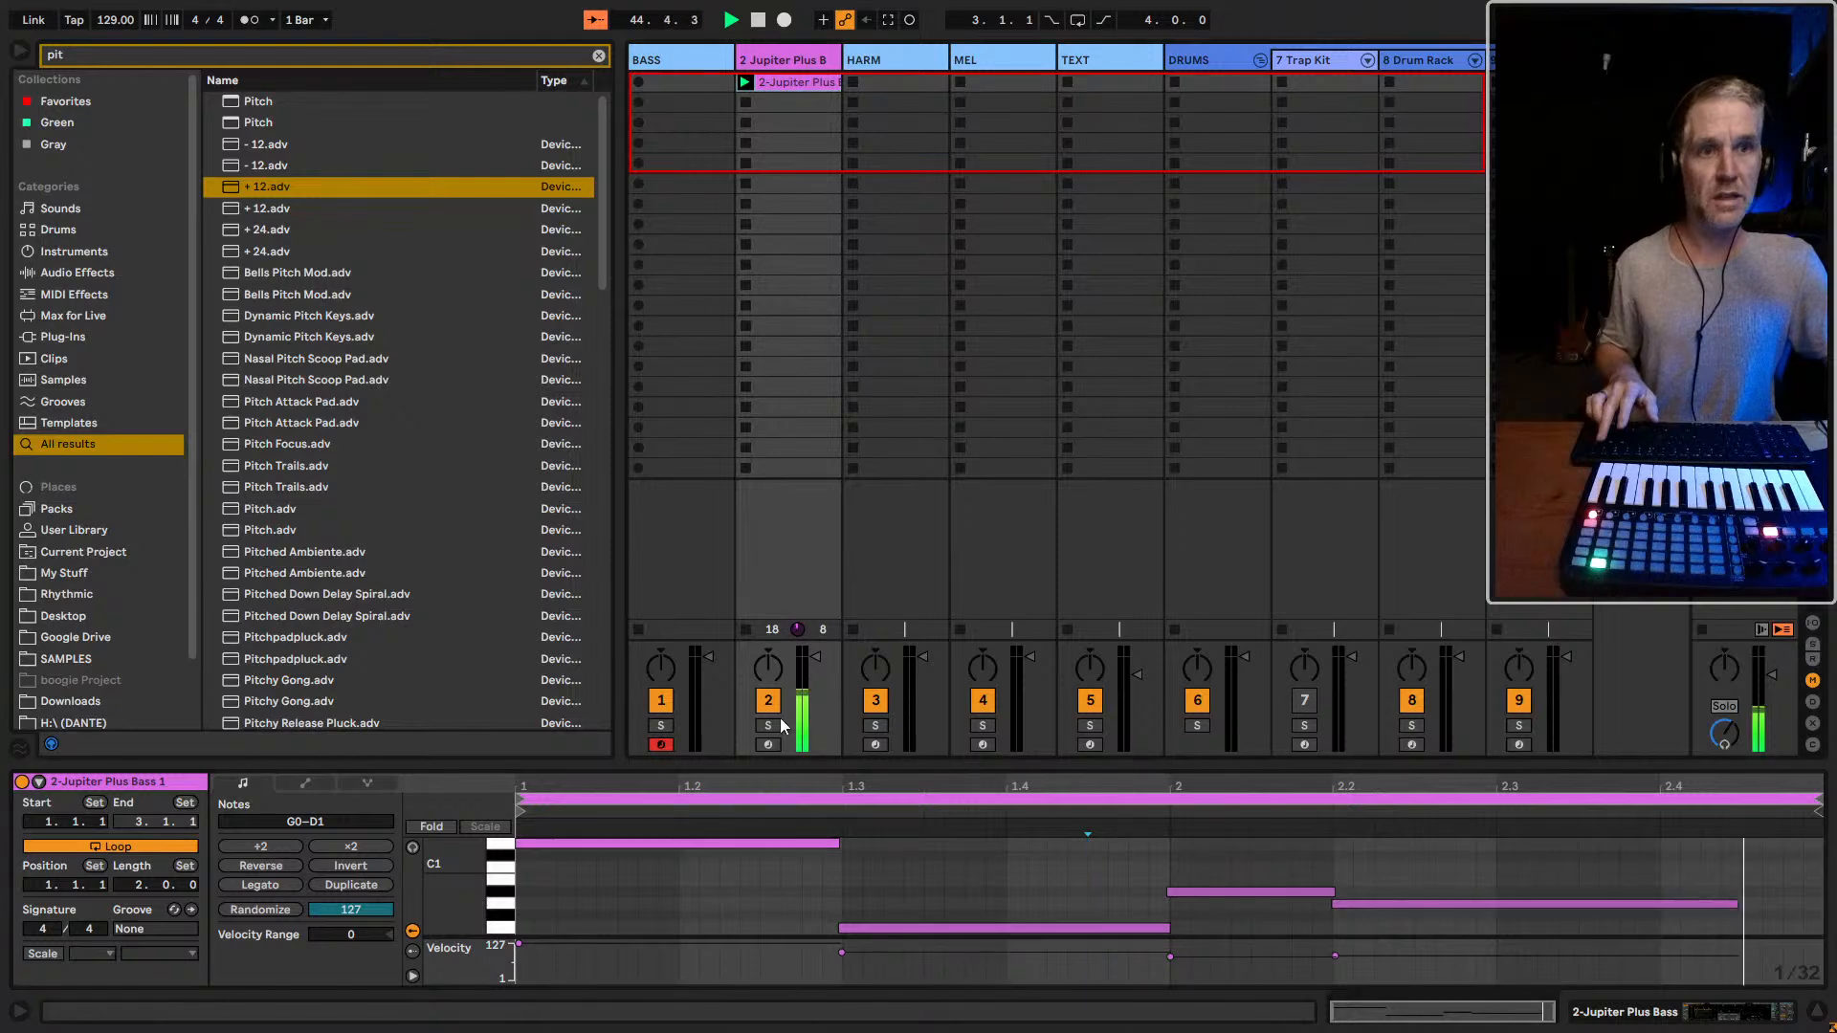
{"action": "left_click", "coordinate": [768, 871]}
{"action": "key", "text": "ctrl+a"}
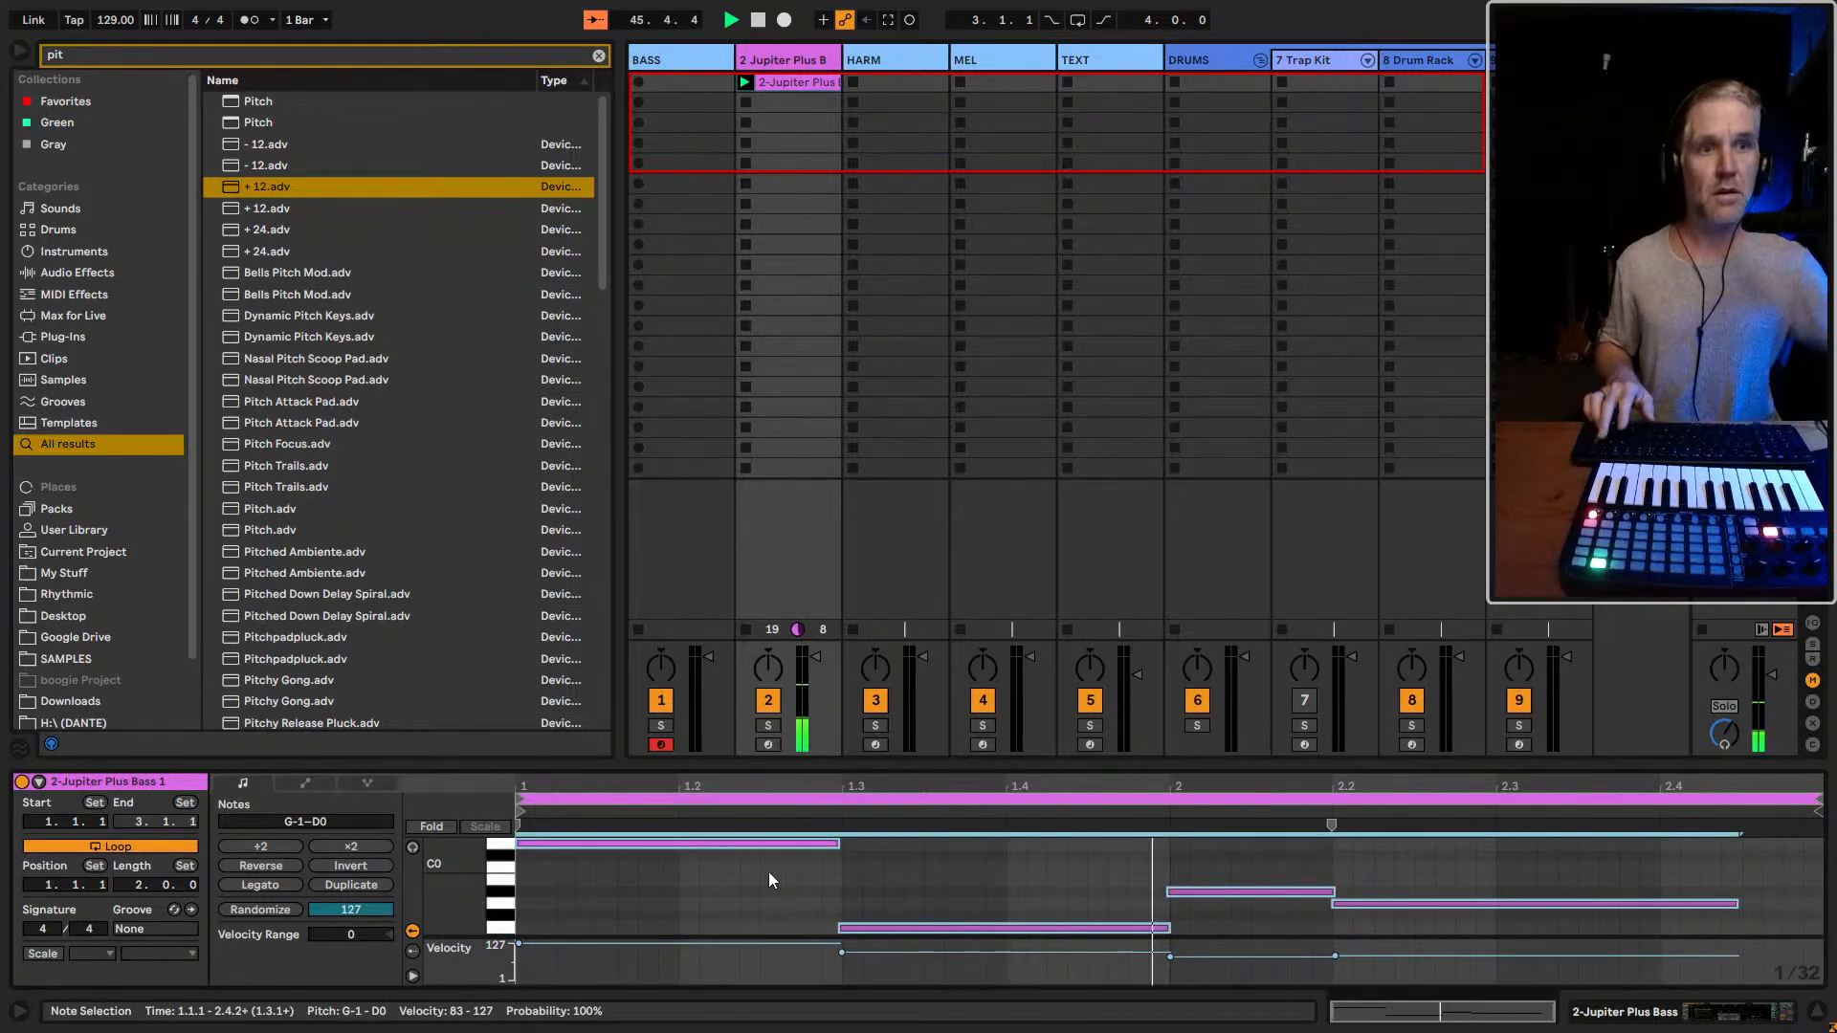
{"action": "key", "text": "shift+Down"}
{"action": "key", "text": "shift+Tab"}
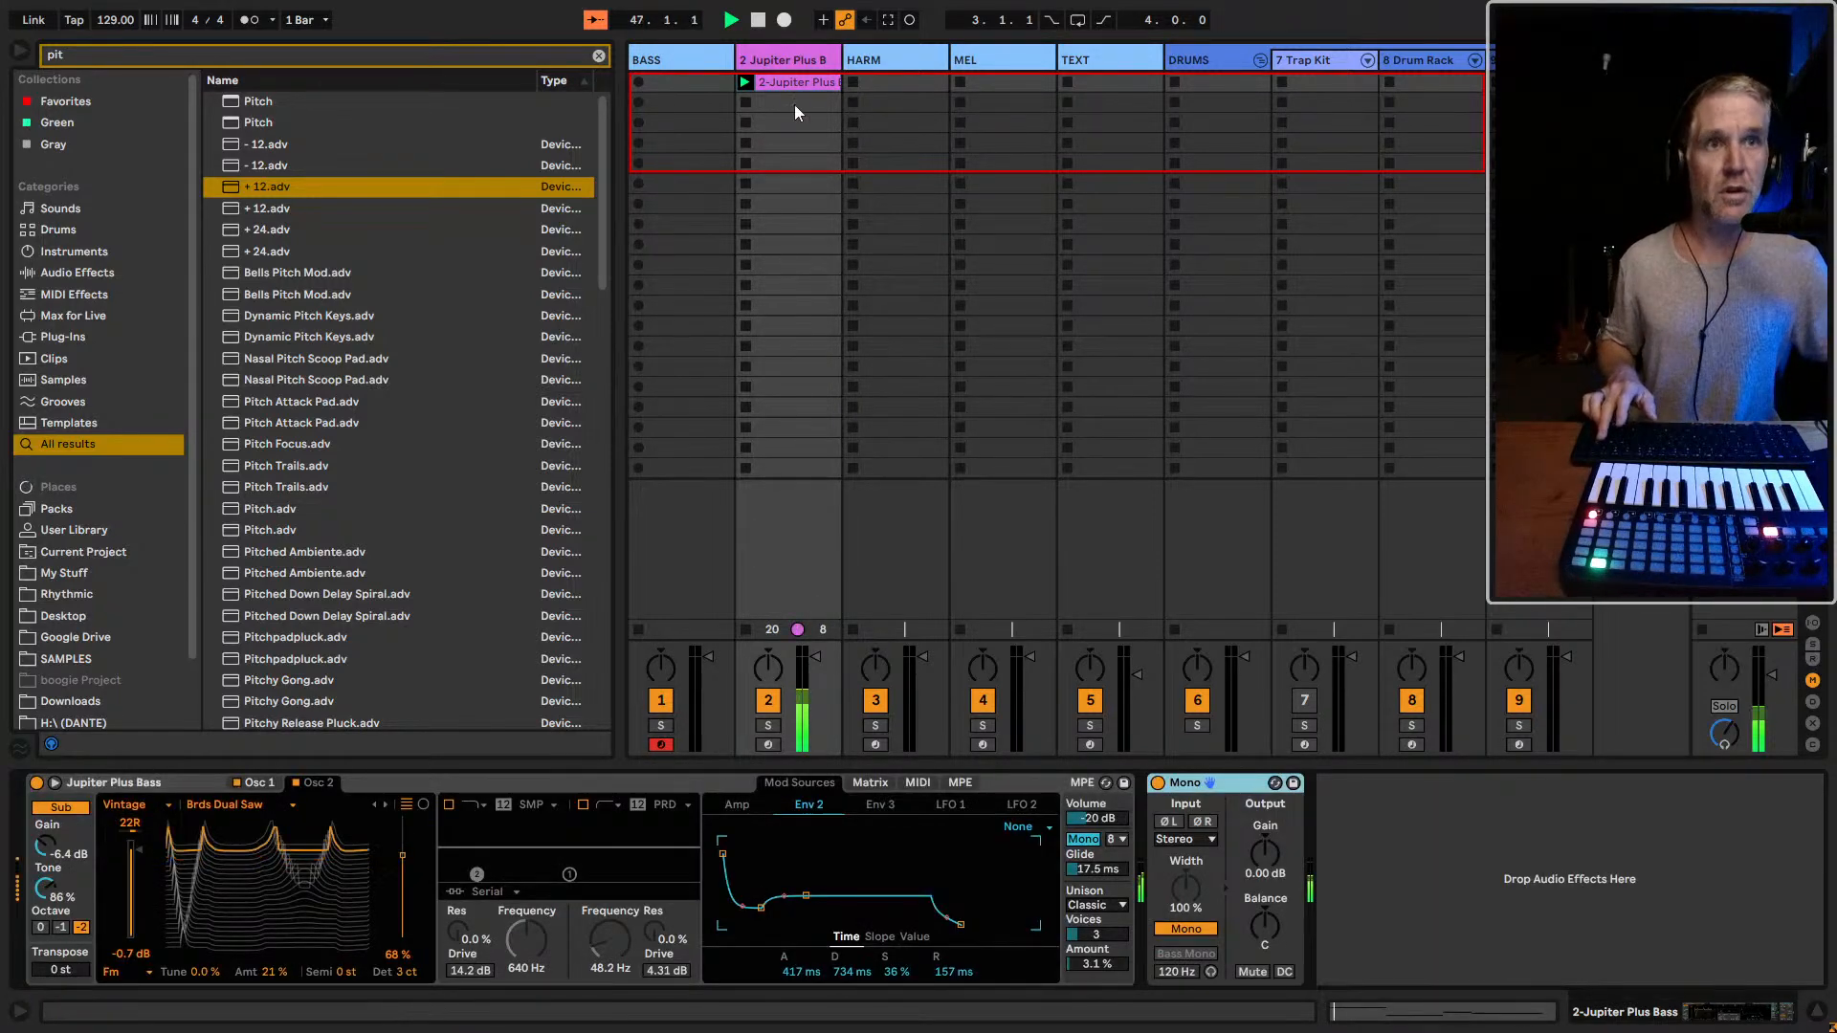
Compare the bass clip's sound on the BASS track, move it back to the Jupiter Plus Bass track, and check its notes
{"action": "left_click_drag", "start_coordinate": [792, 84], "coordinate": [679, 84]}
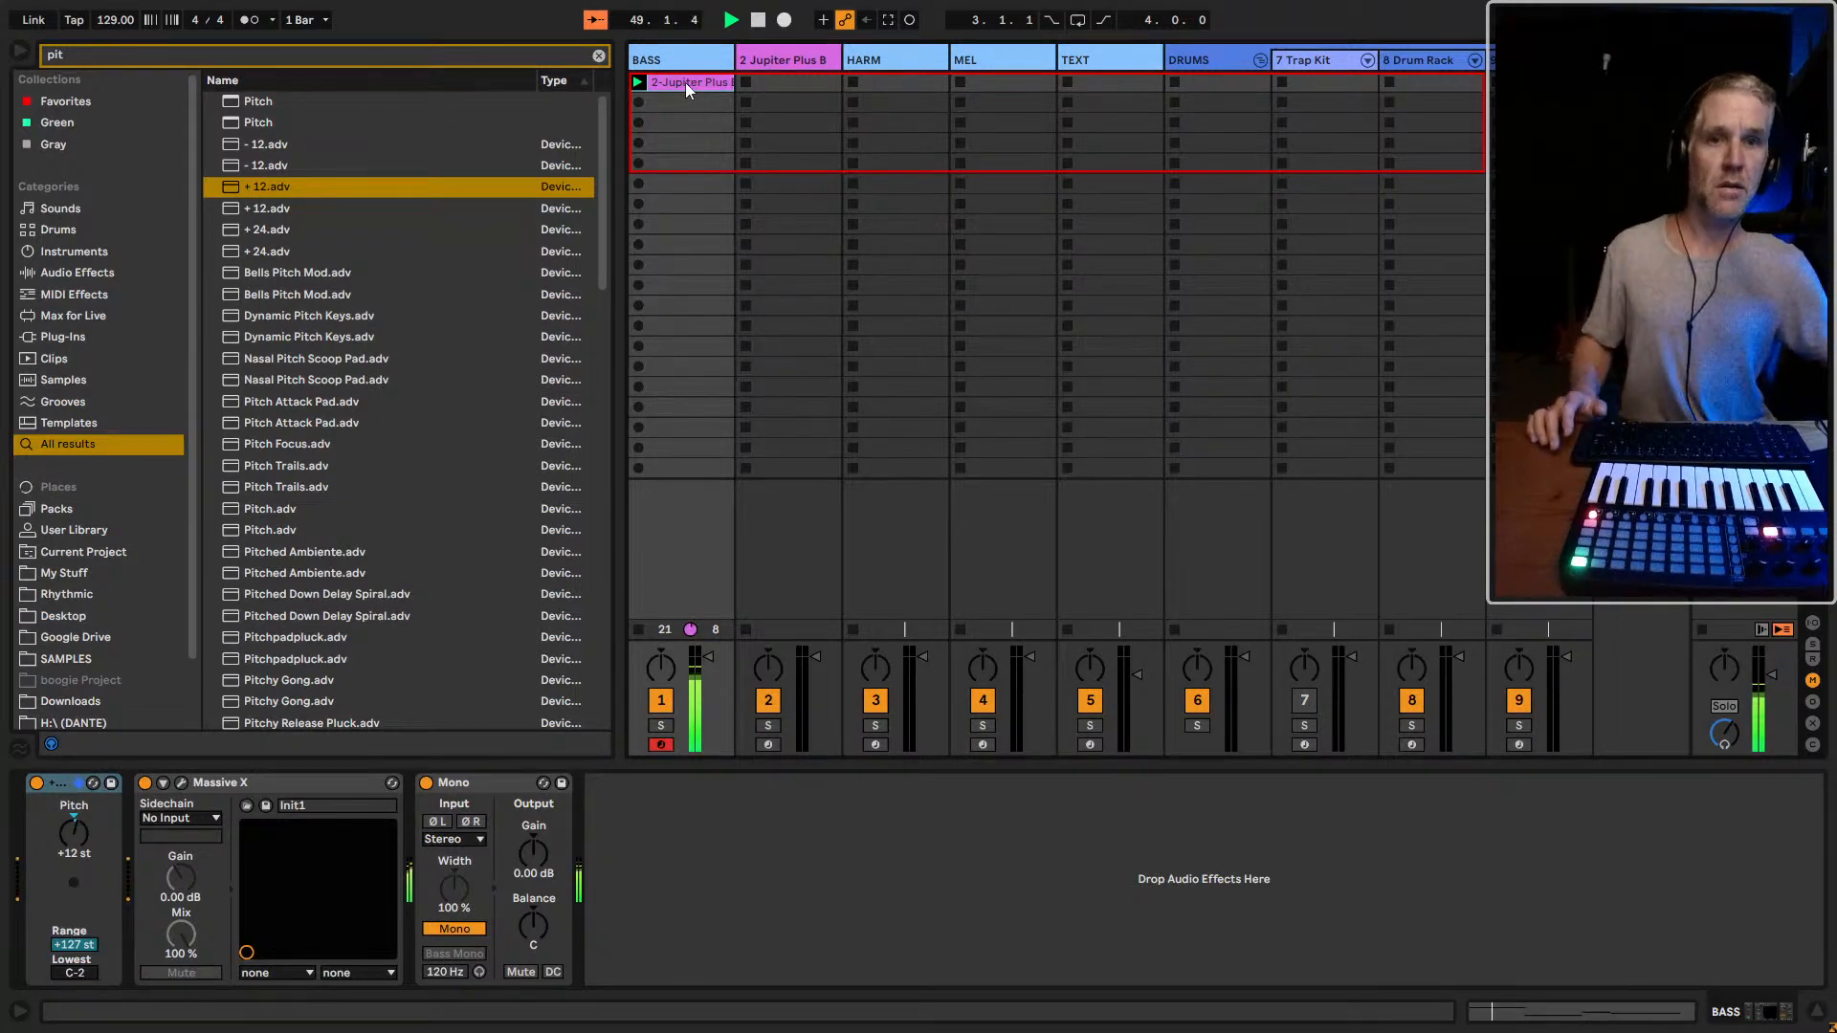
{"action": "left_click_drag", "start_coordinate": [685, 83], "coordinate": [772, 92]}
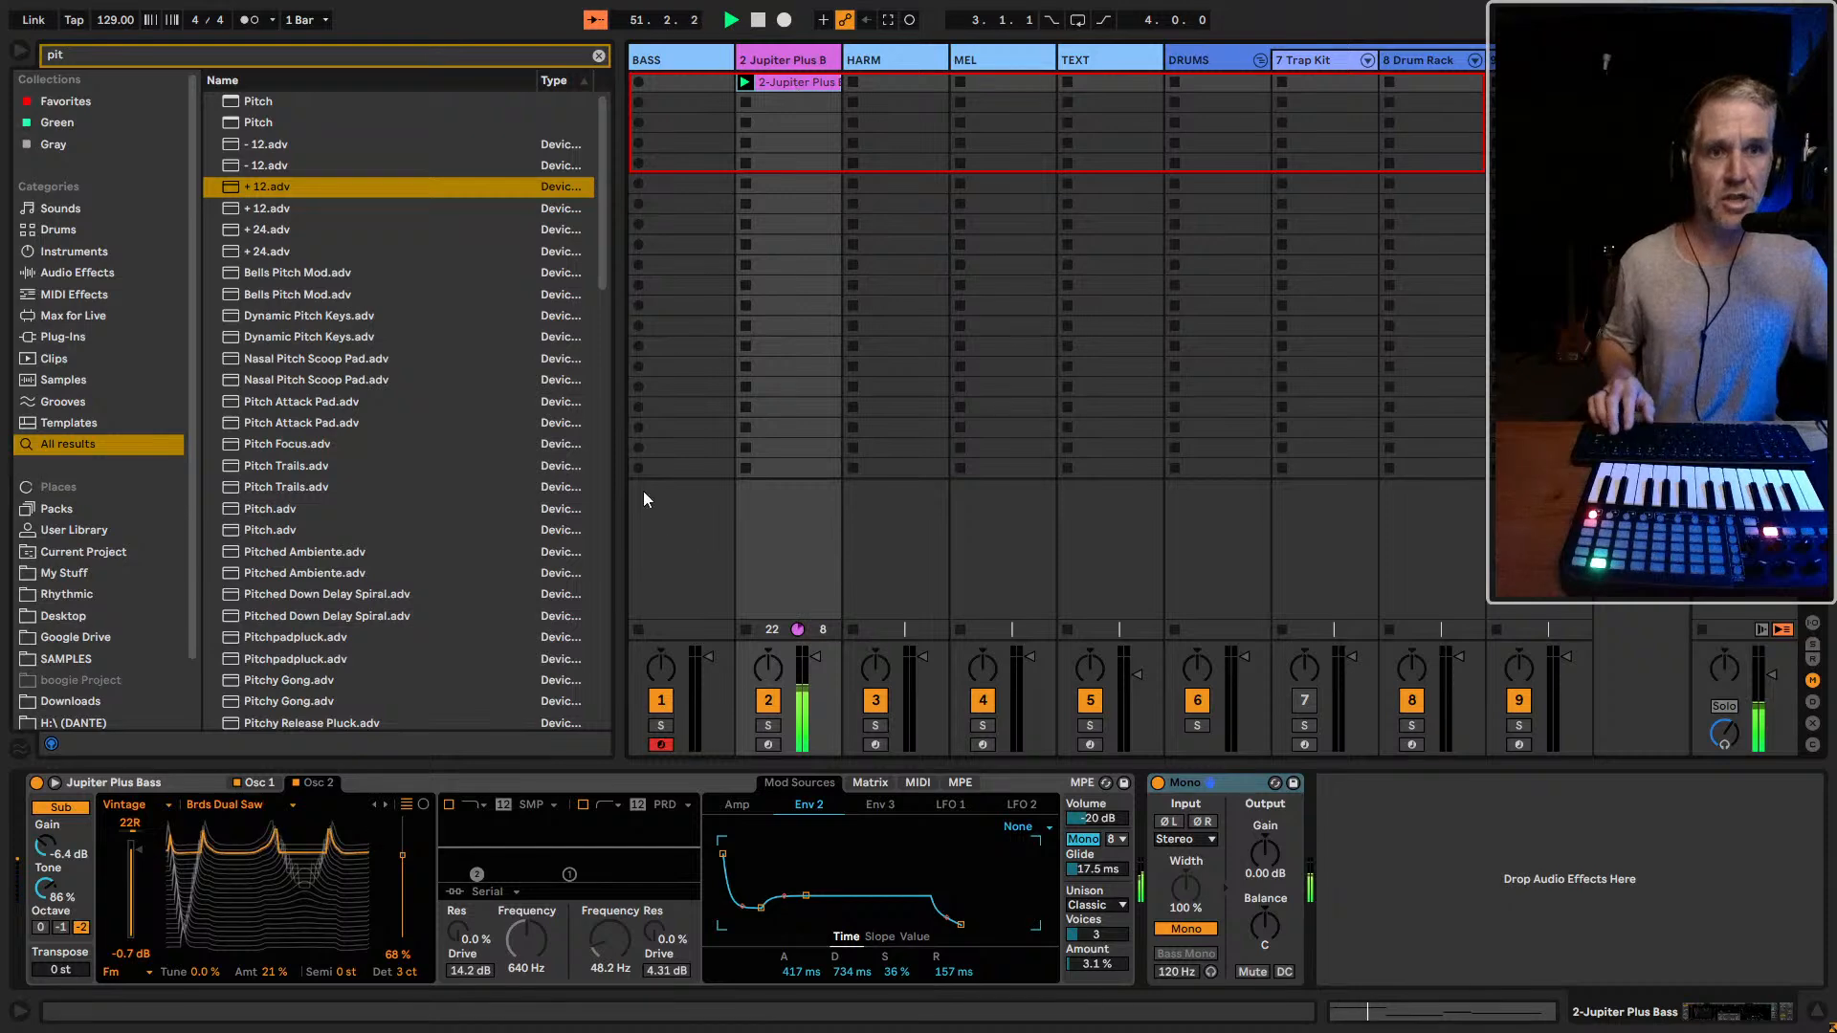
{"action": "left_click", "coordinate": [783, 85]}
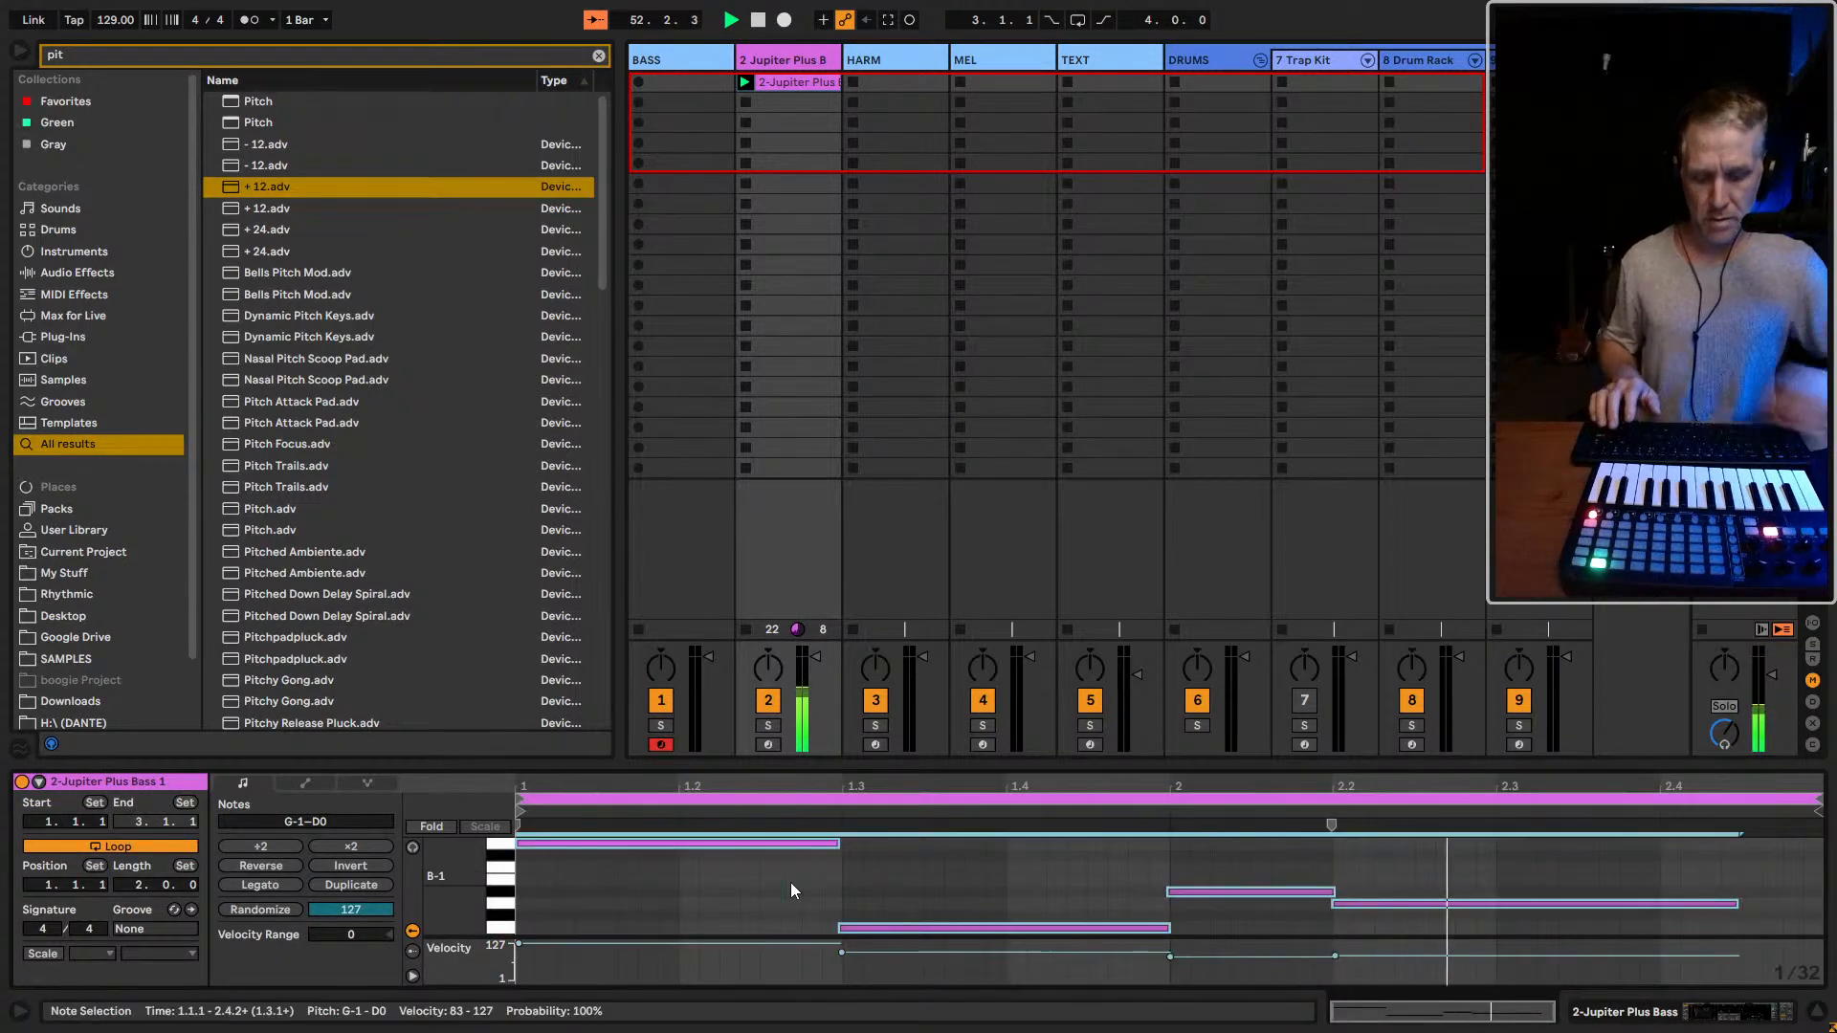
{"action": "key", "text": "shift+Tab"}
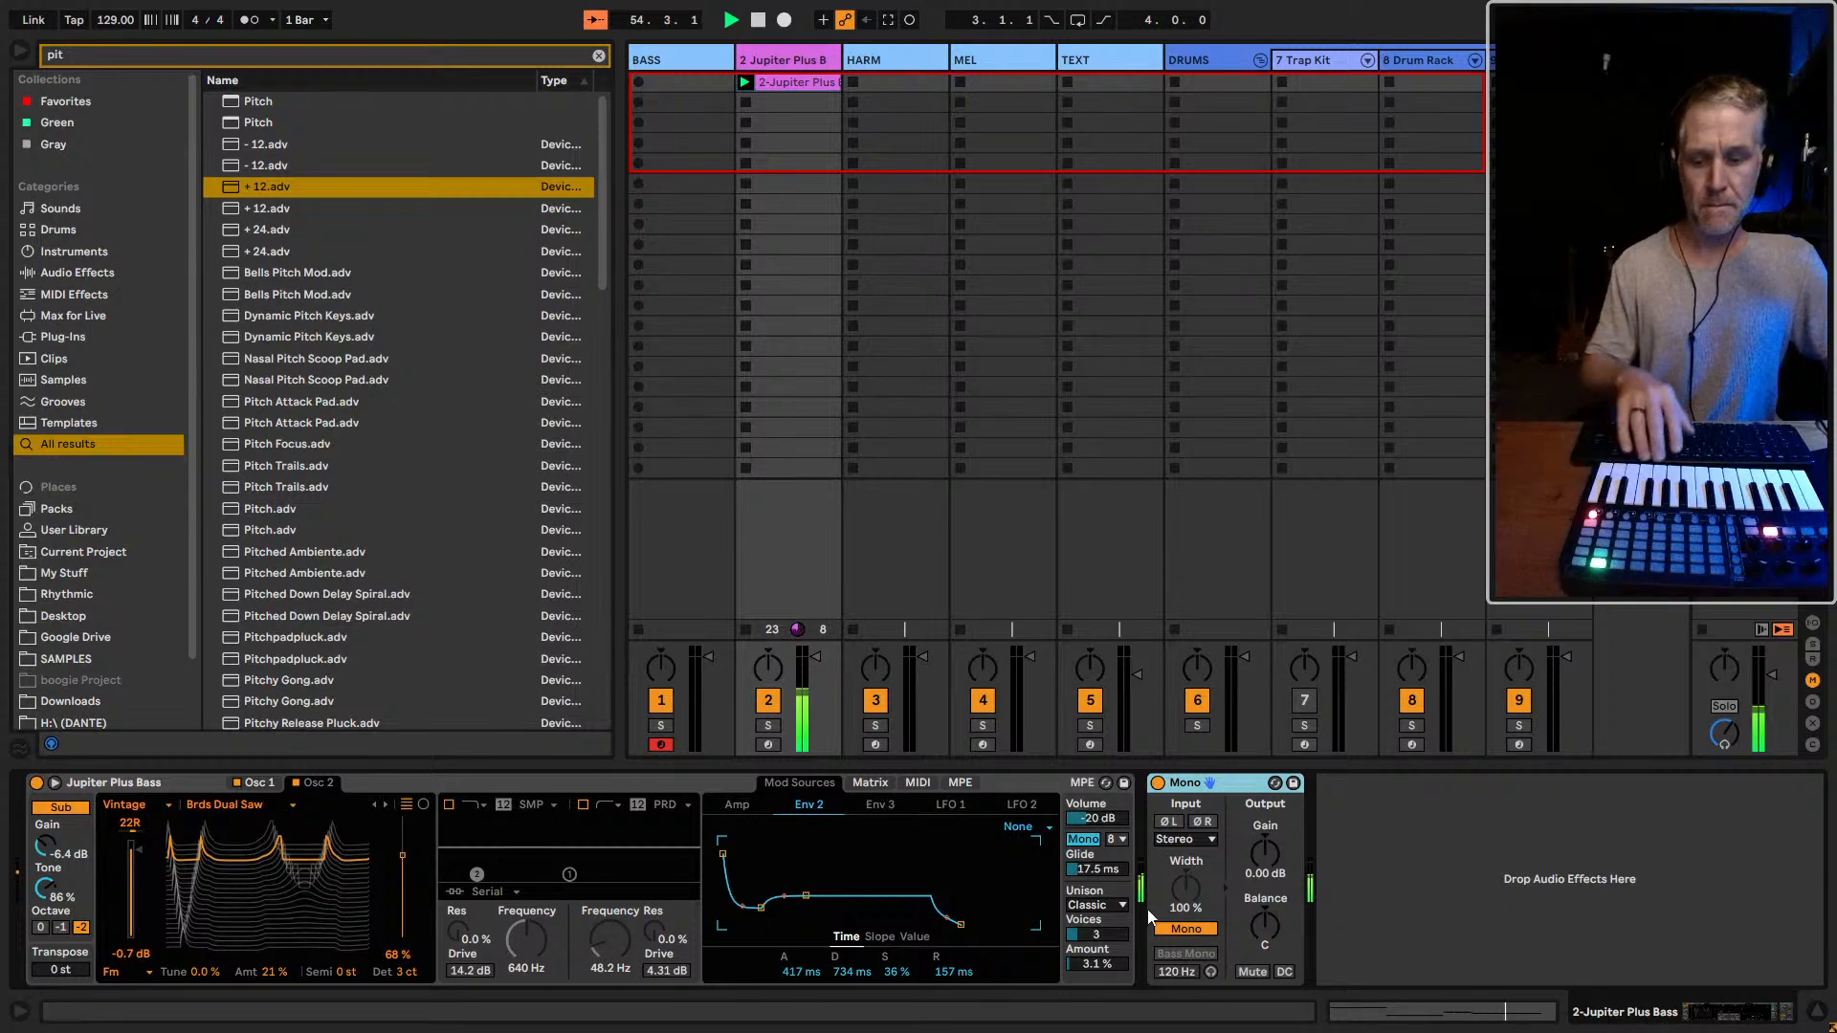
Arm the Jupiter Plus Bass track for live playing and stop playback
{"action": "key", "text": "c"}
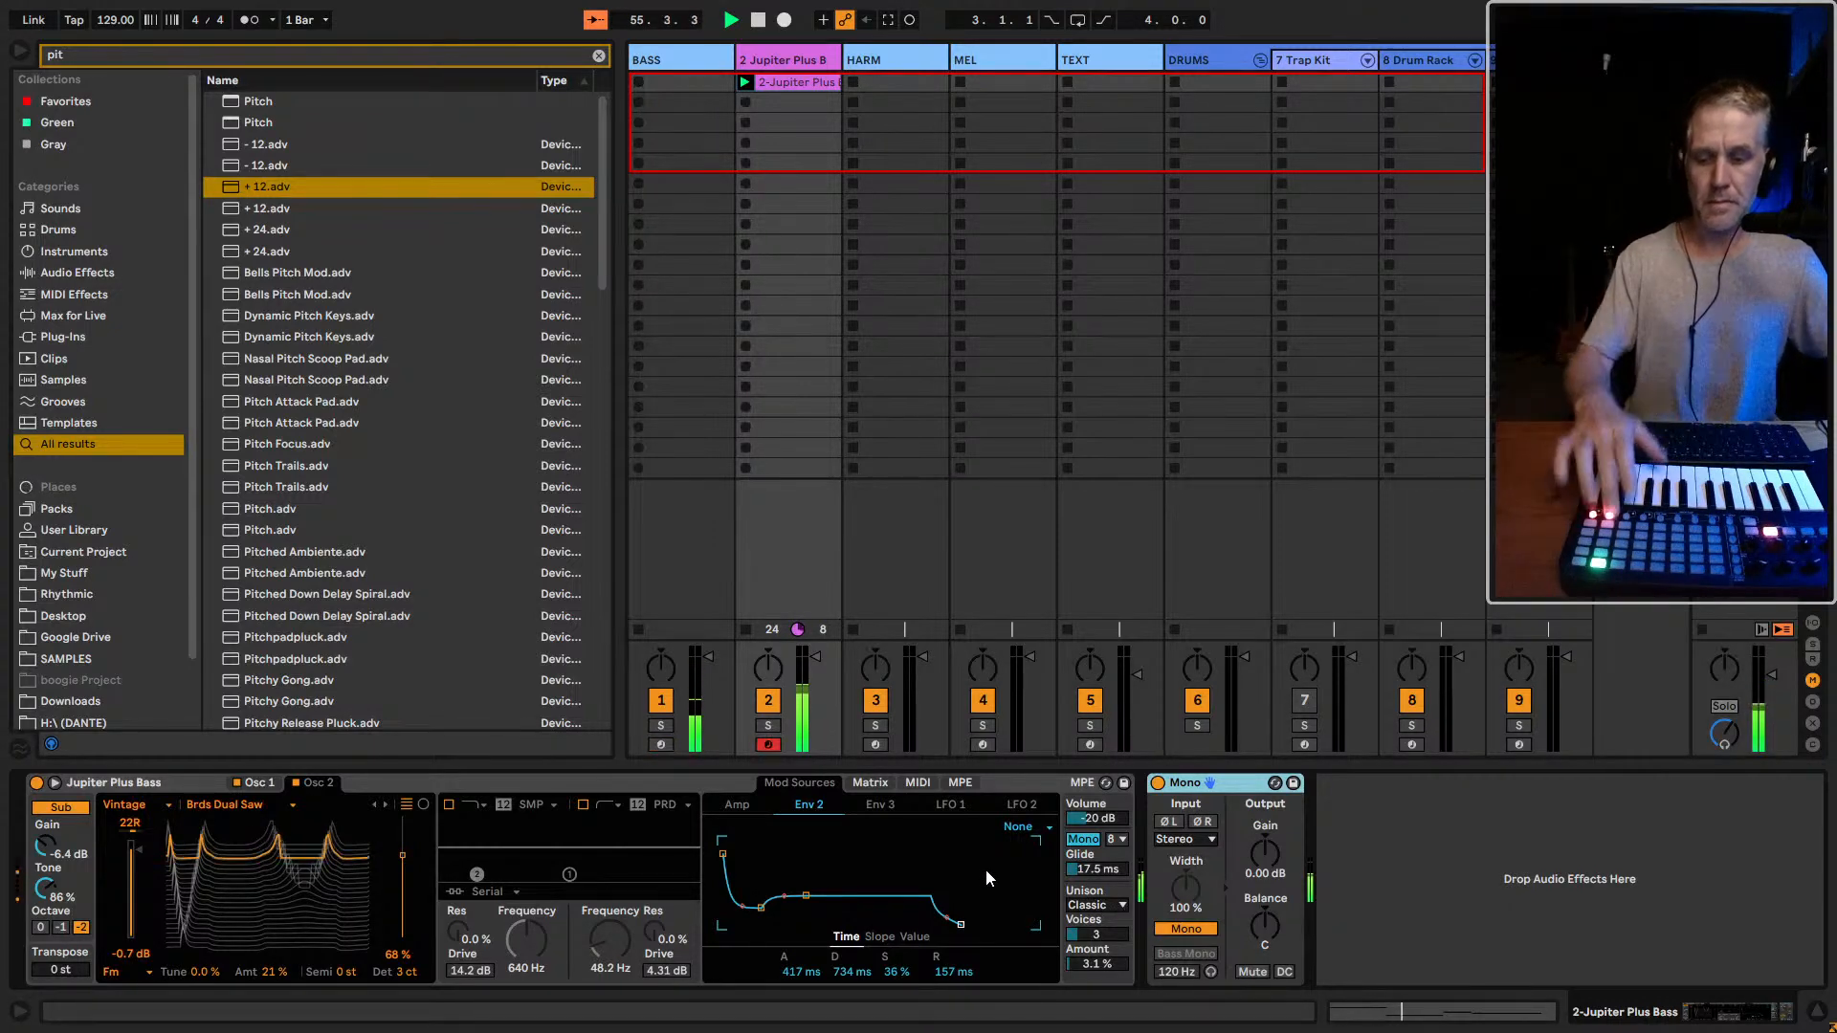
{"action": "key", "text": "space"}
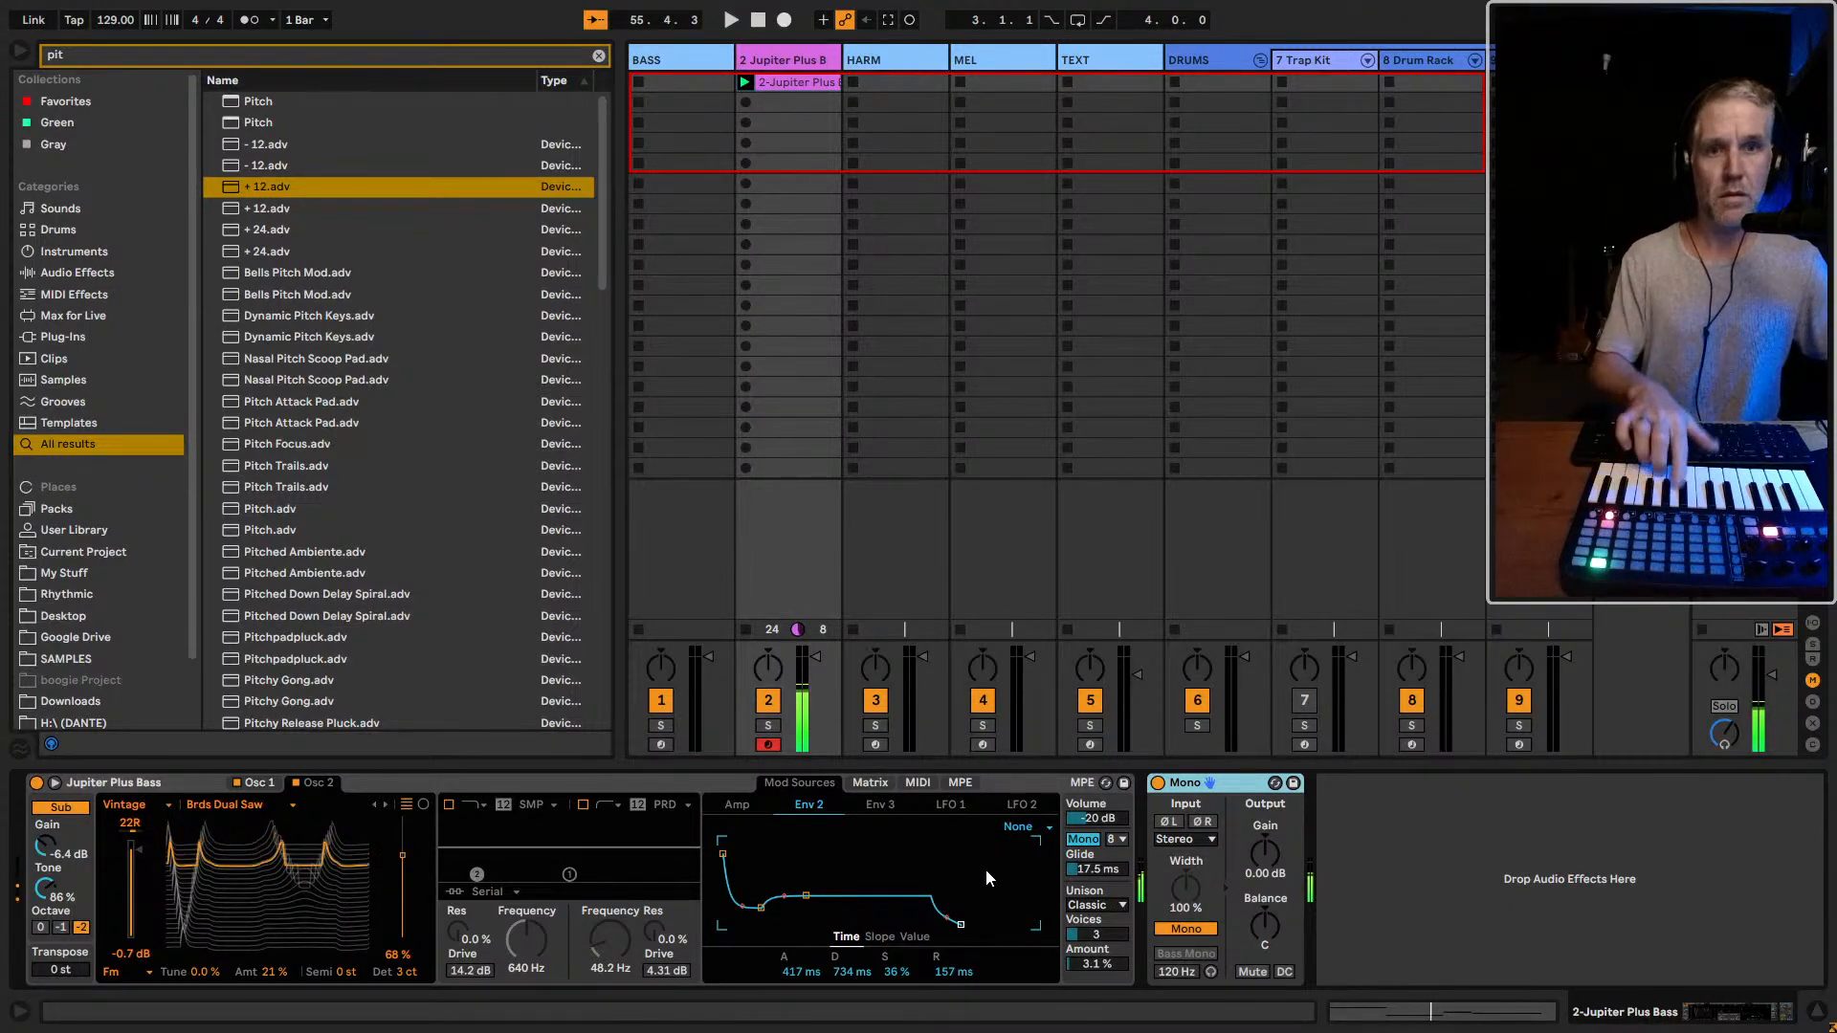
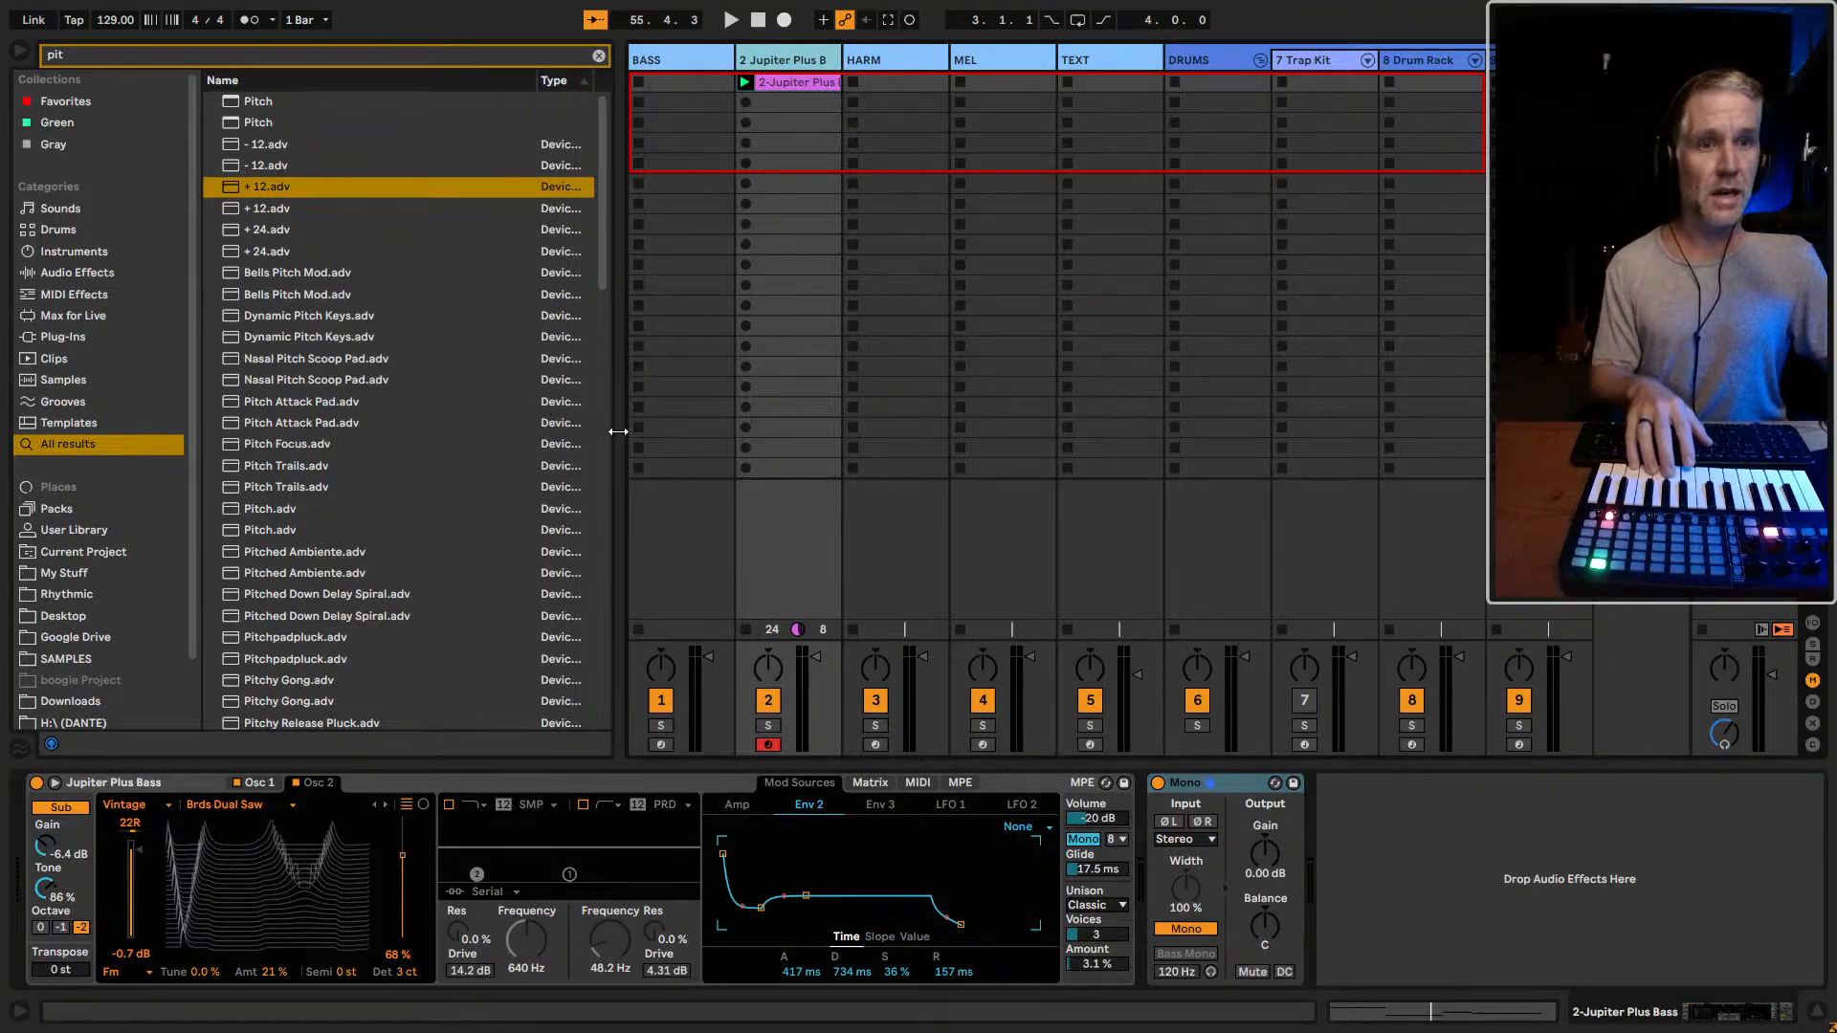
Arm the BASS track for live playing and open its Massive X window to compare the sound, moving the window aside
{"action": "left_click", "coordinate": [1212, 782]}
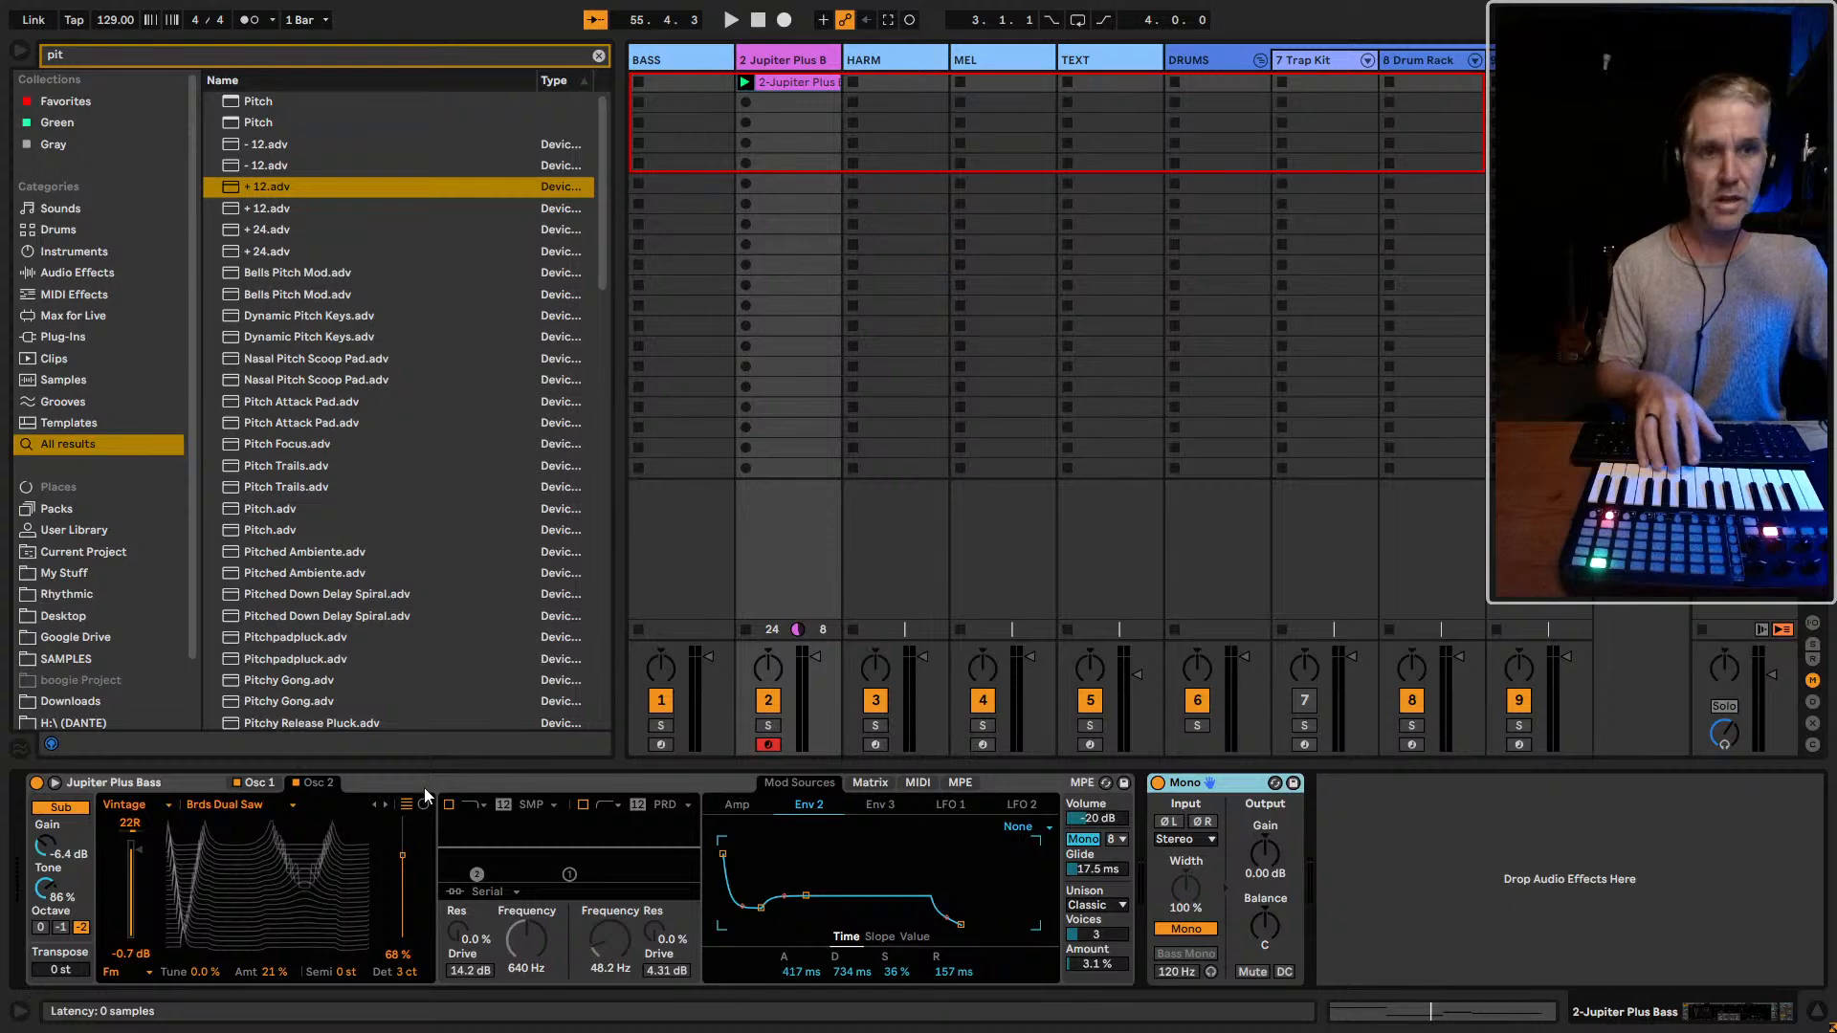
{"action": "left_click", "coordinate": [800, 64]}
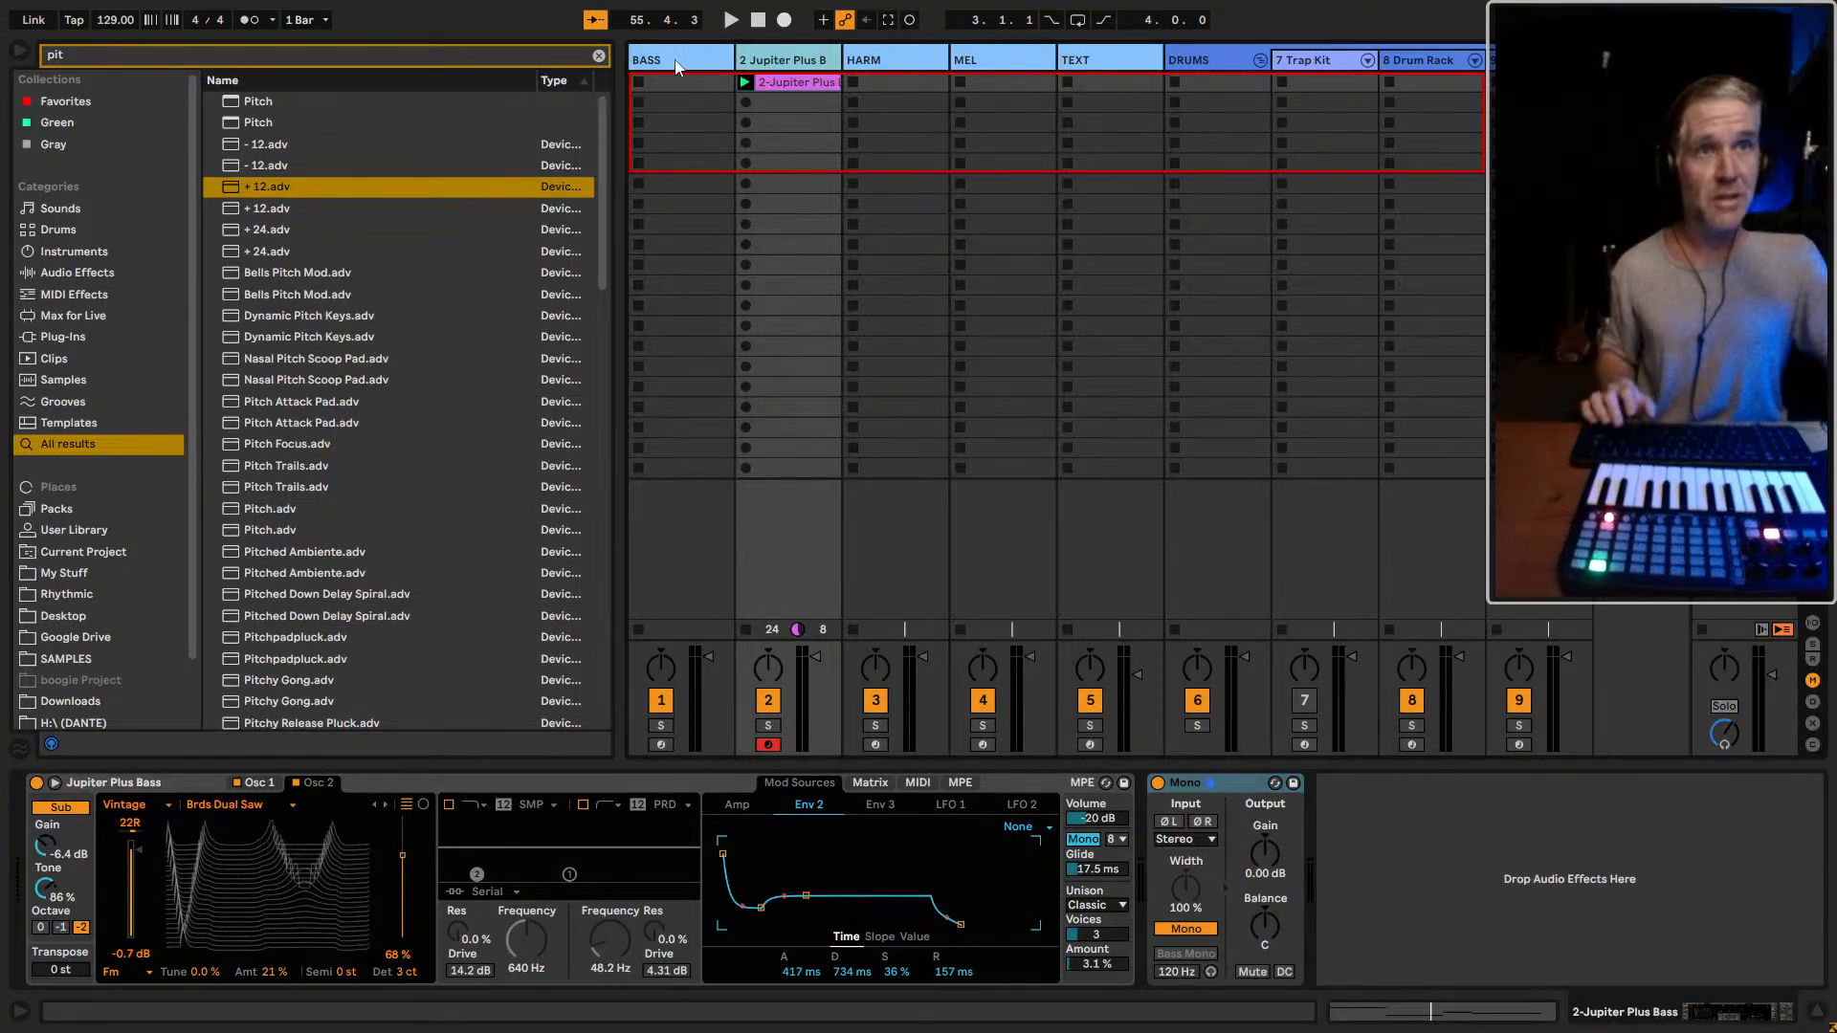
{"action": "key", "text": "Left"}
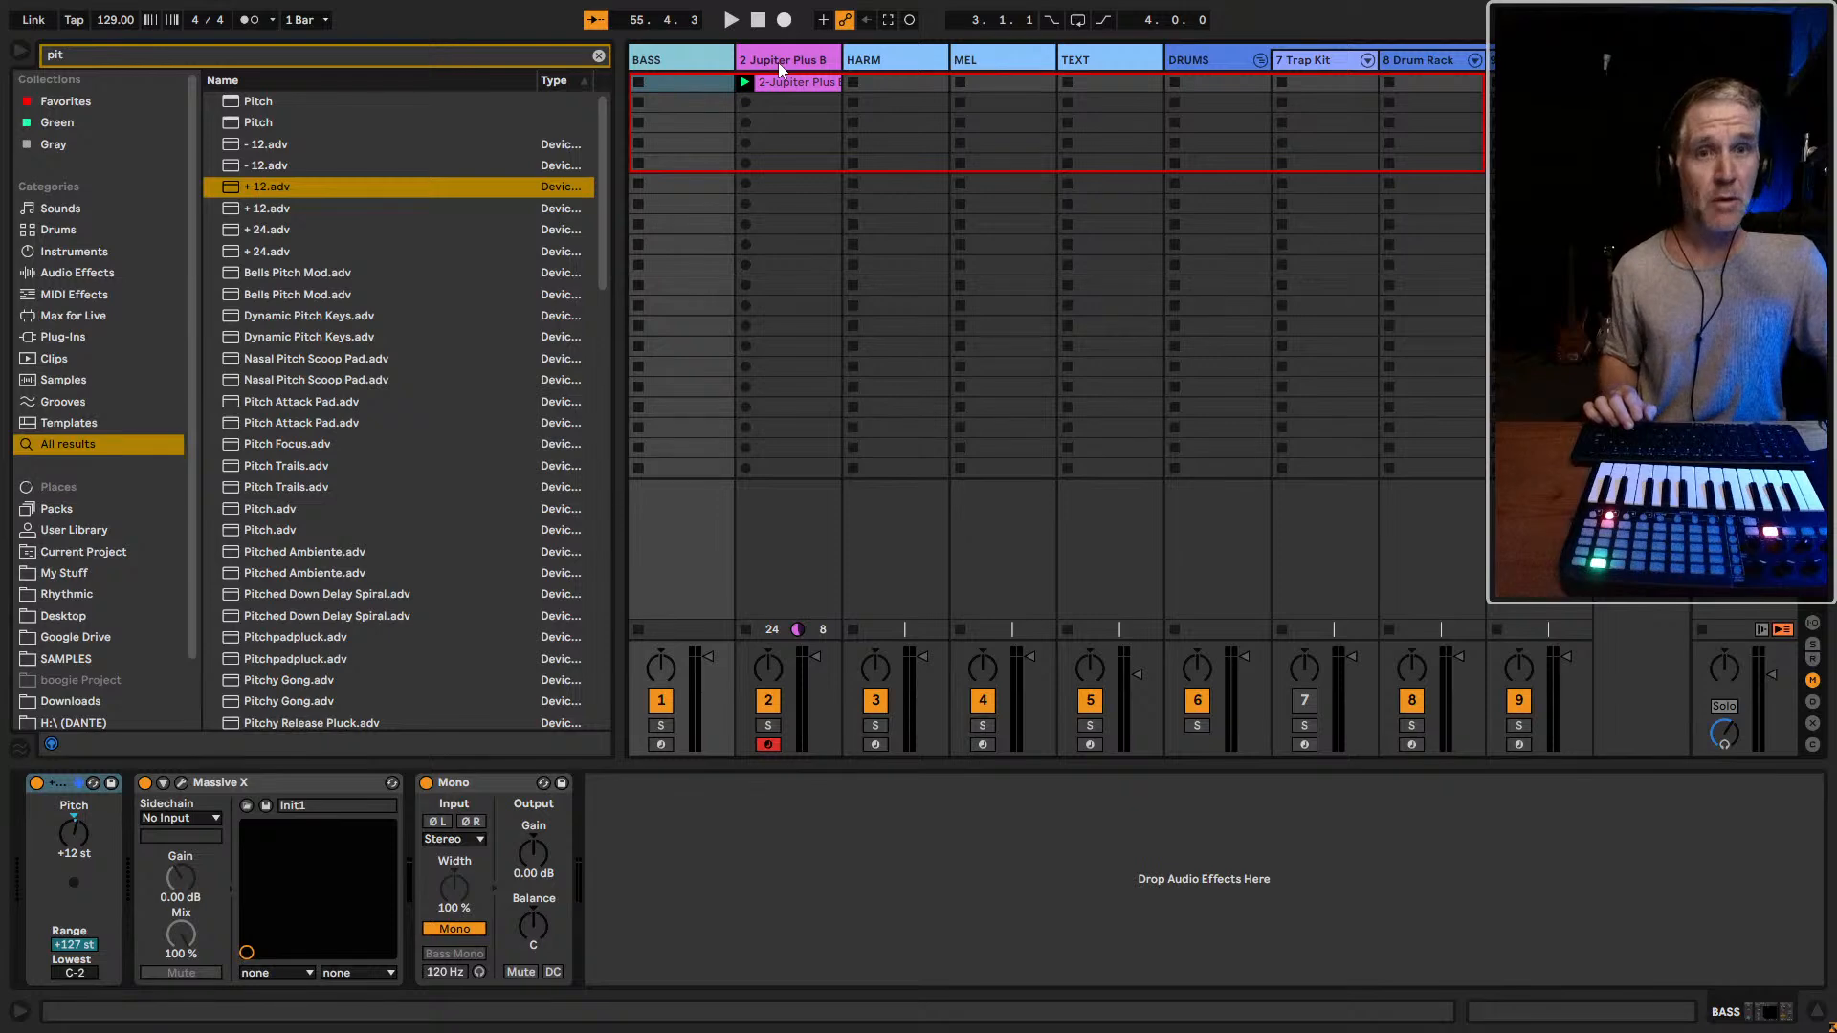
{"action": "left_click", "coordinate": [256, 784]}
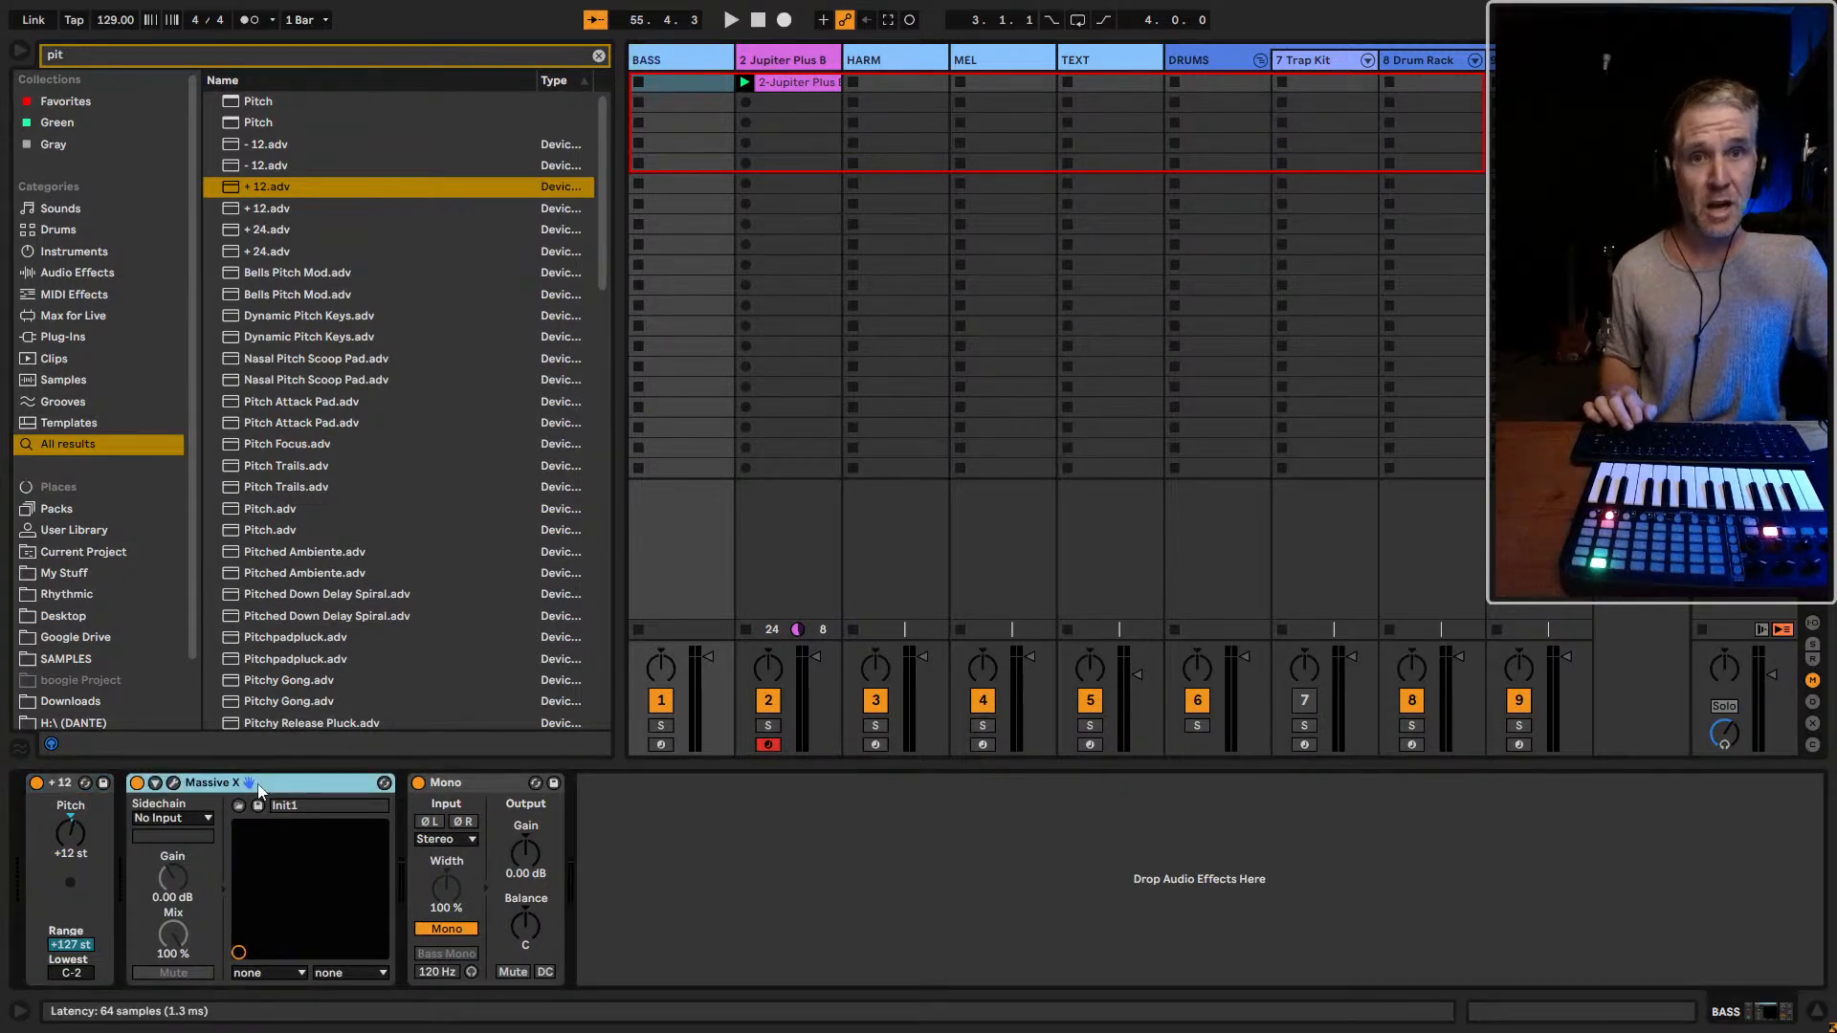
{"action": "left_click", "coordinate": [662, 755]}
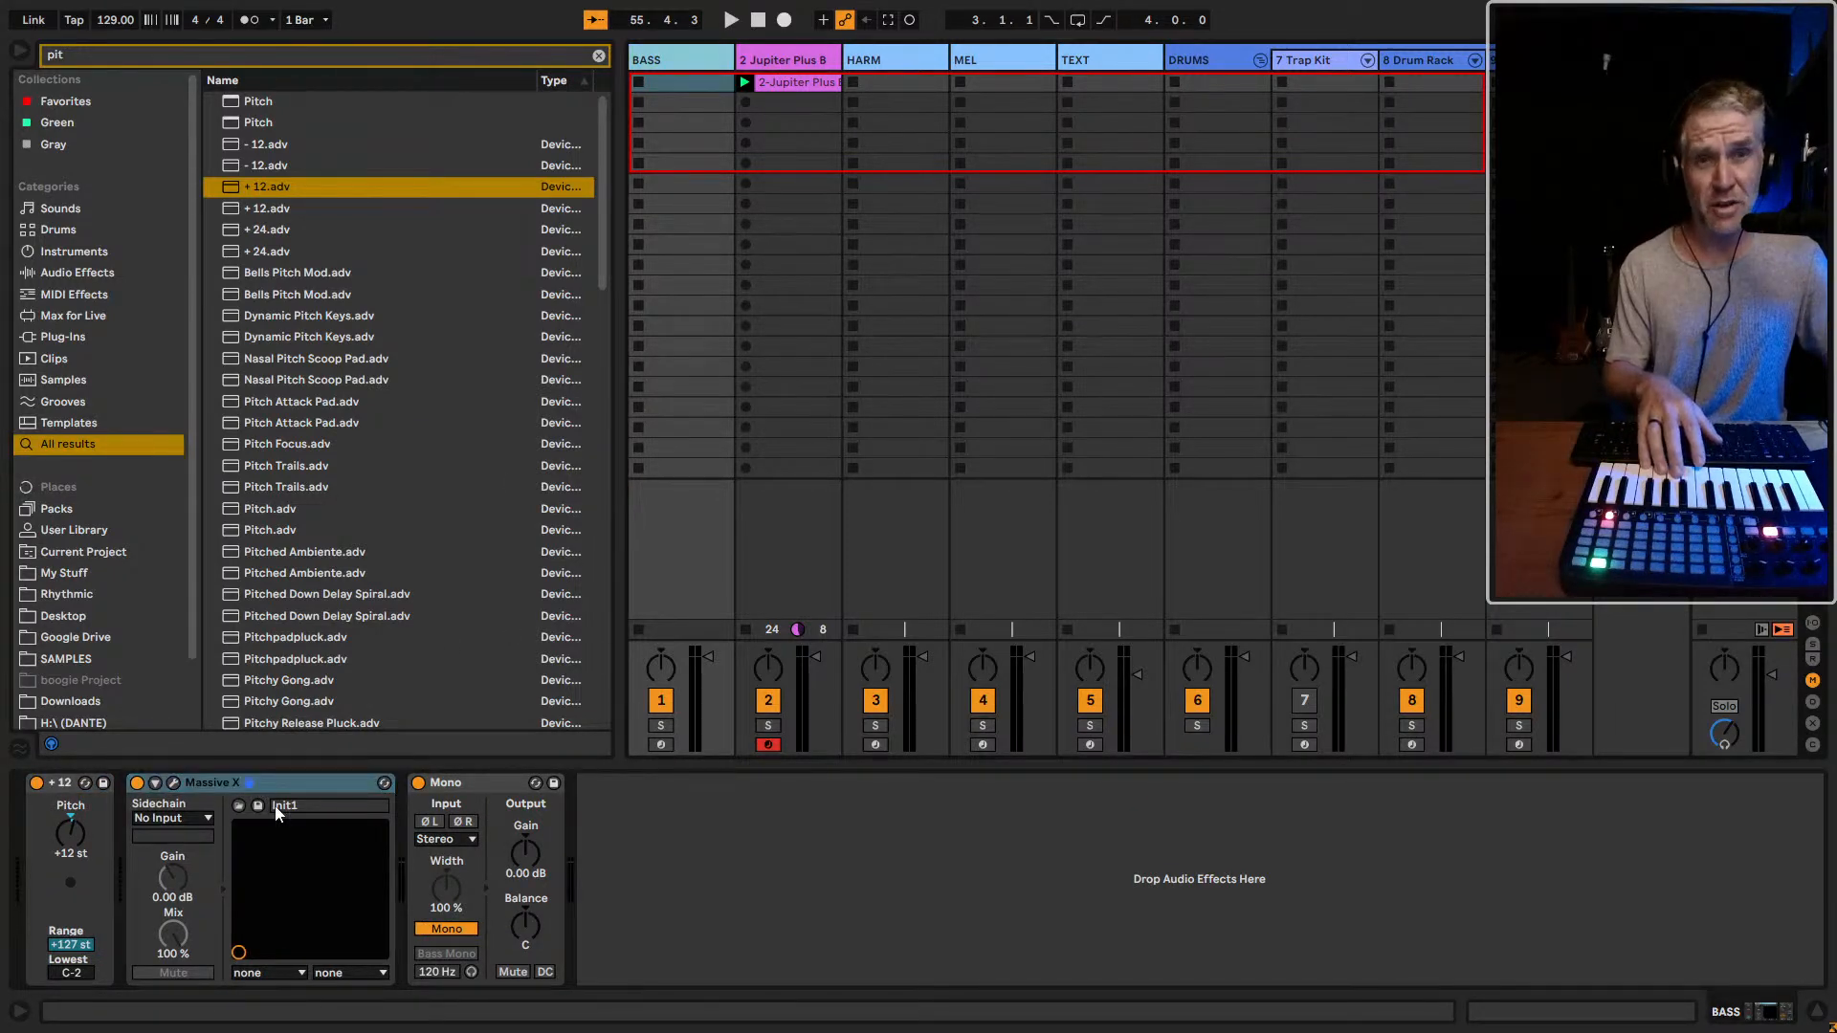
{"action": "left_click", "coordinate": [660, 744]}
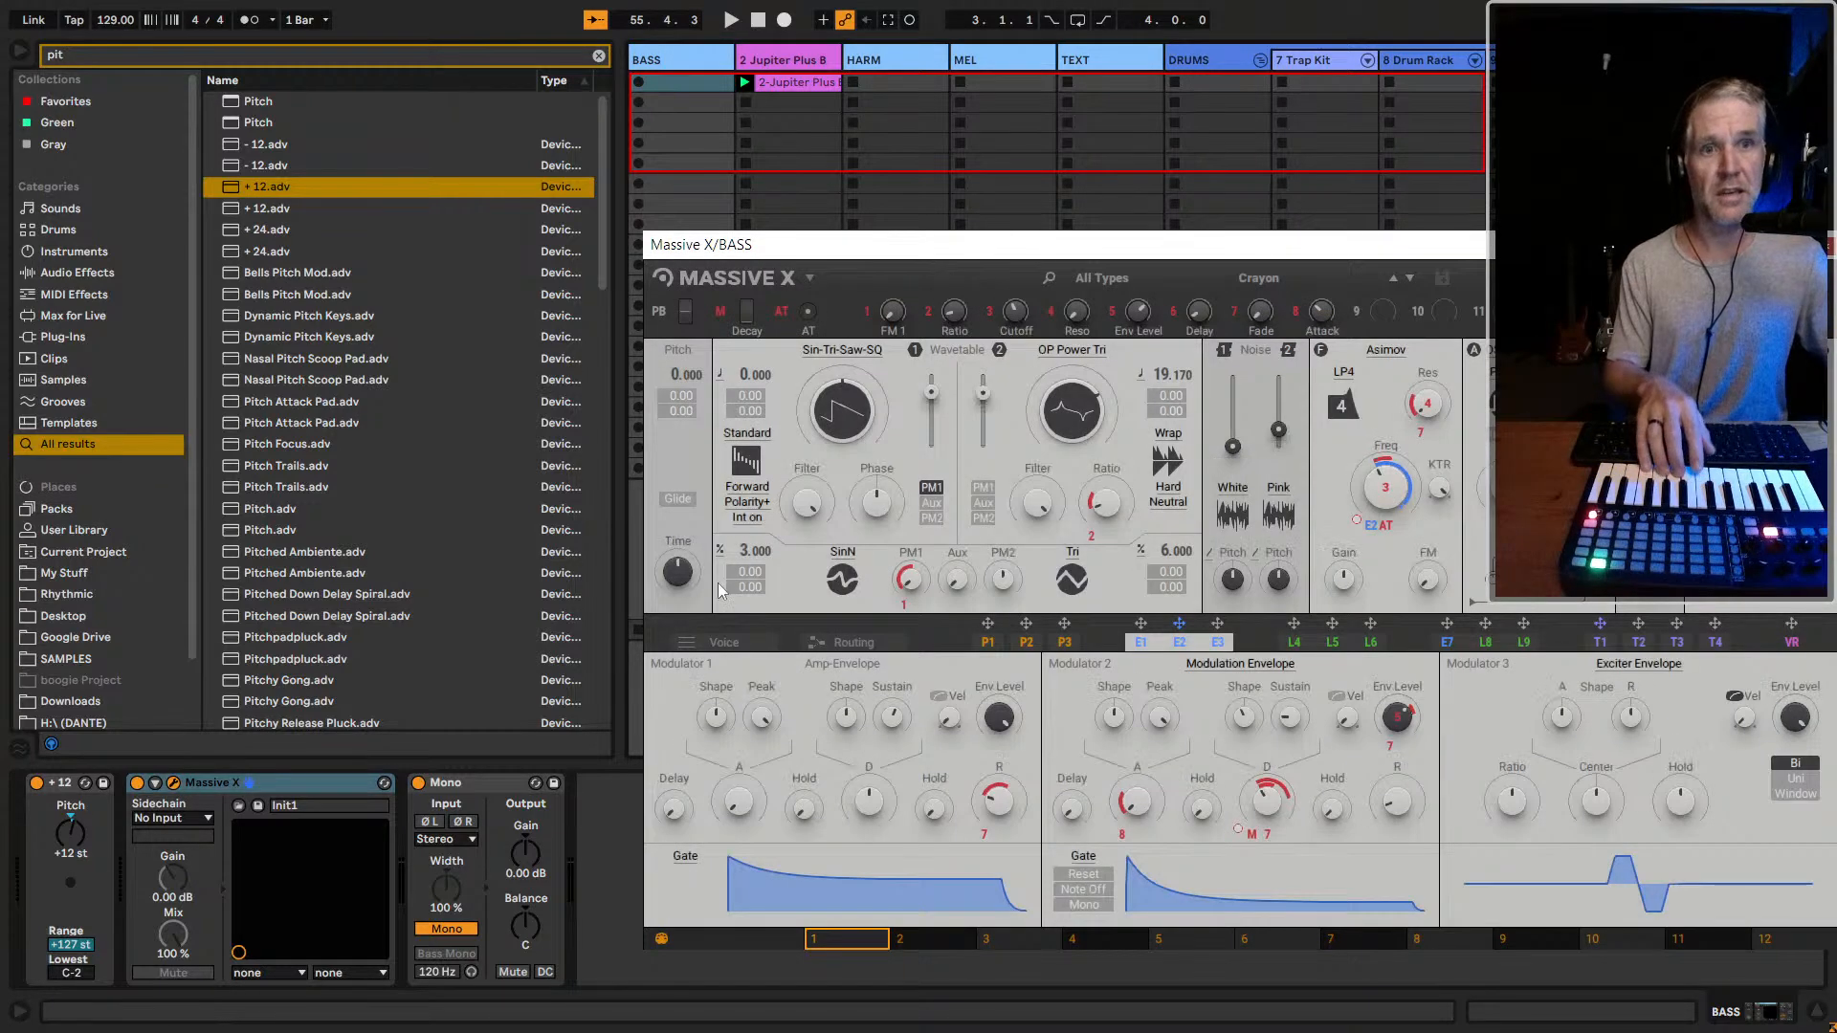
{"action": "left_click_drag", "start_coordinate": [752, 251], "coordinate": [1111, 84]}
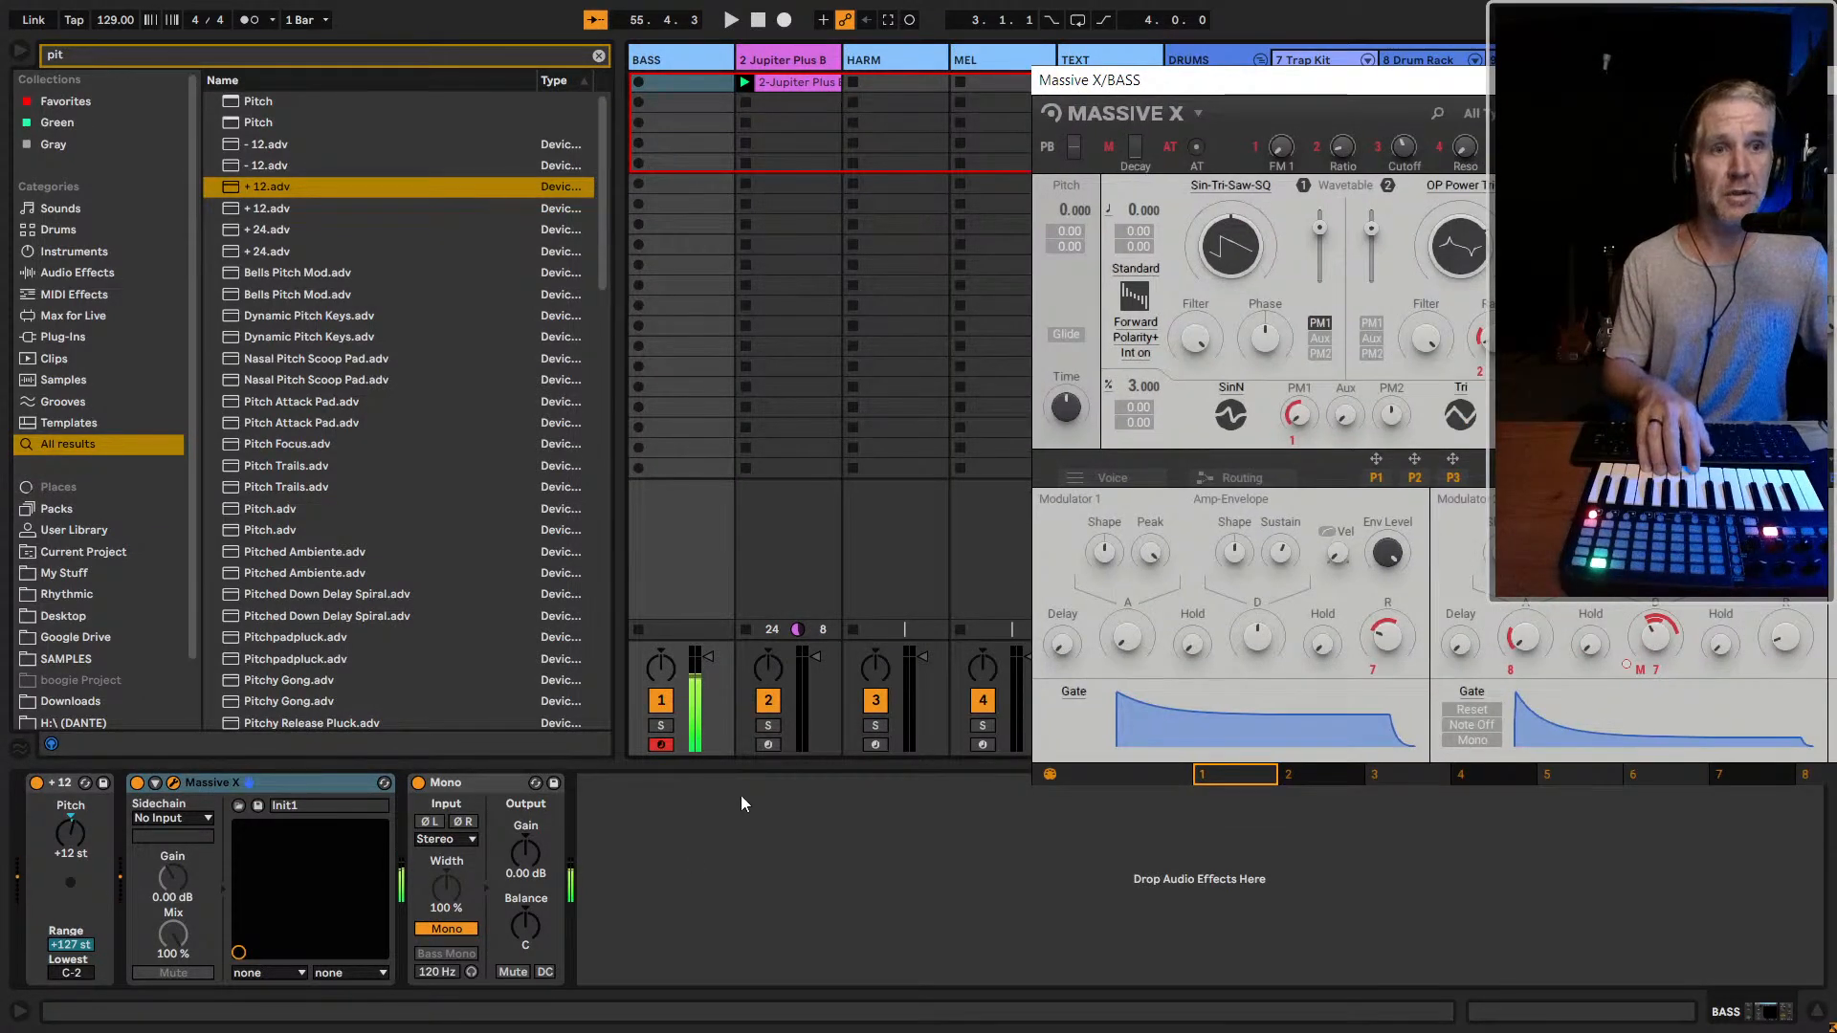
Arm the Jupiter Plus Bass track again and reshape its Env 2 to 419 ms attack, 870 ms decay and 0.0% sustain
{"action": "left_click", "coordinate": [768, 745]}
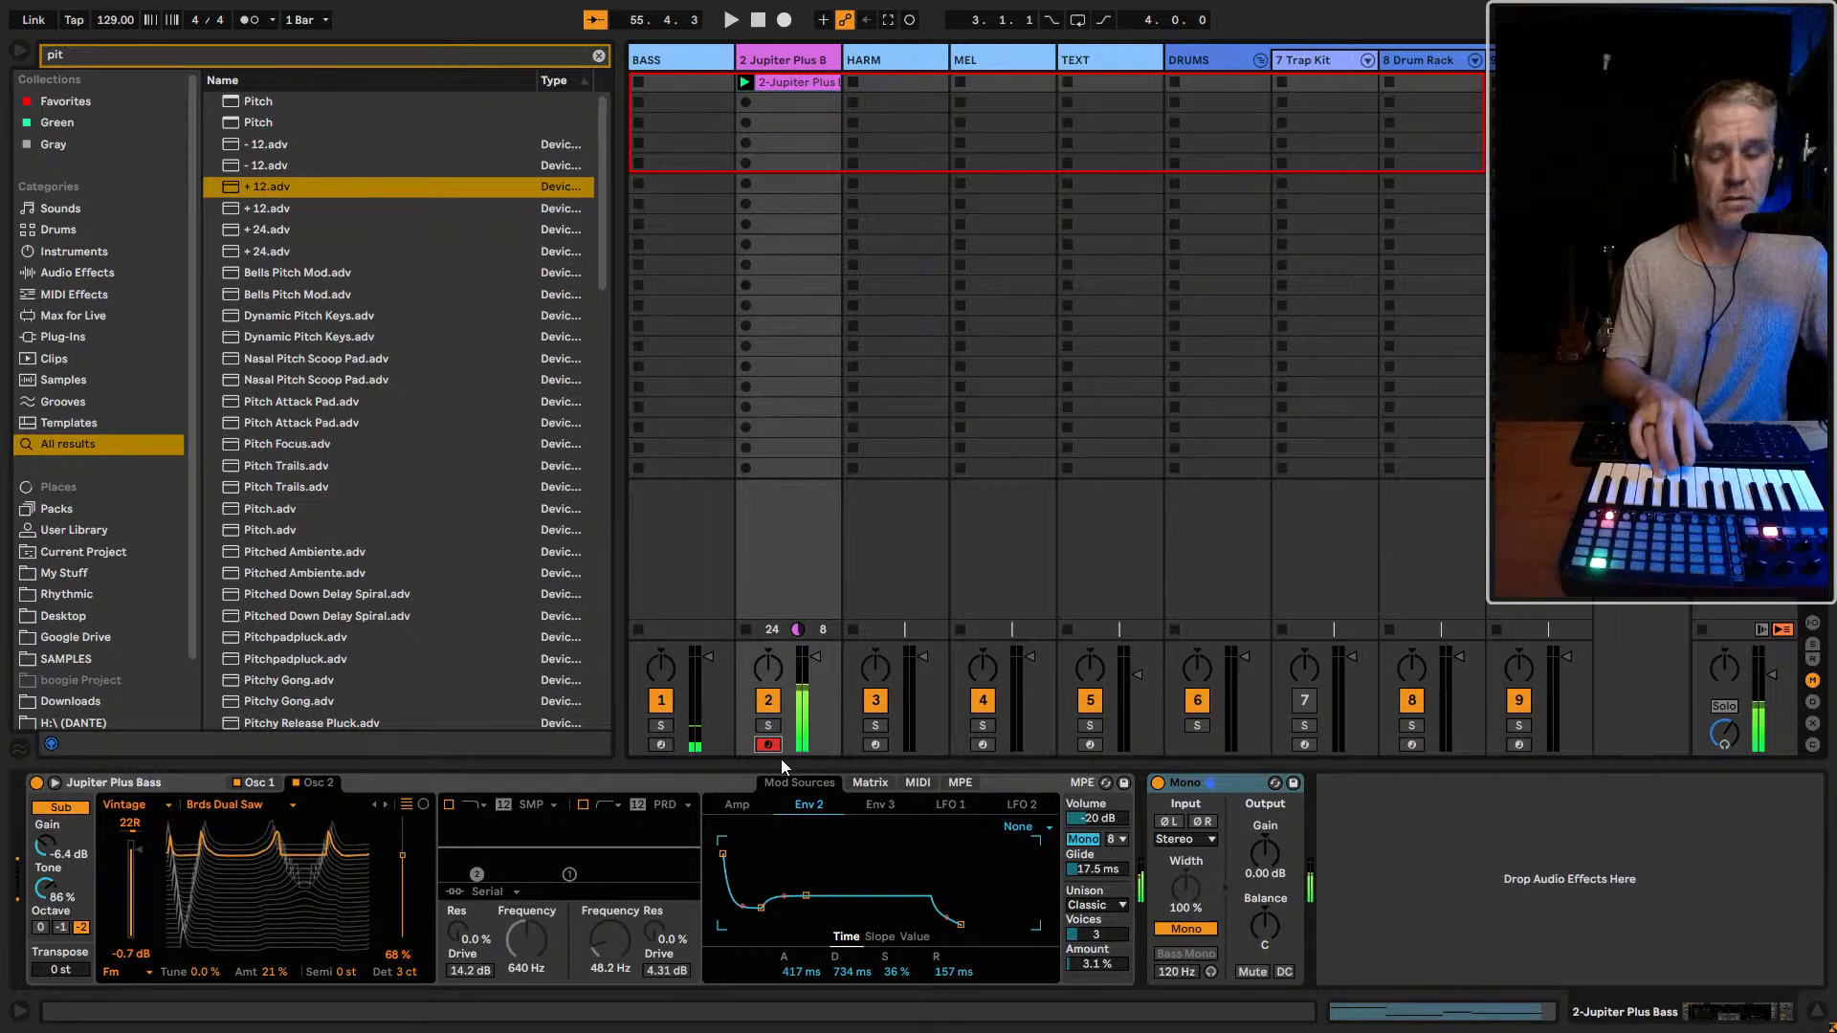
{"action": "left_click", "coordinate": [681, 67]}
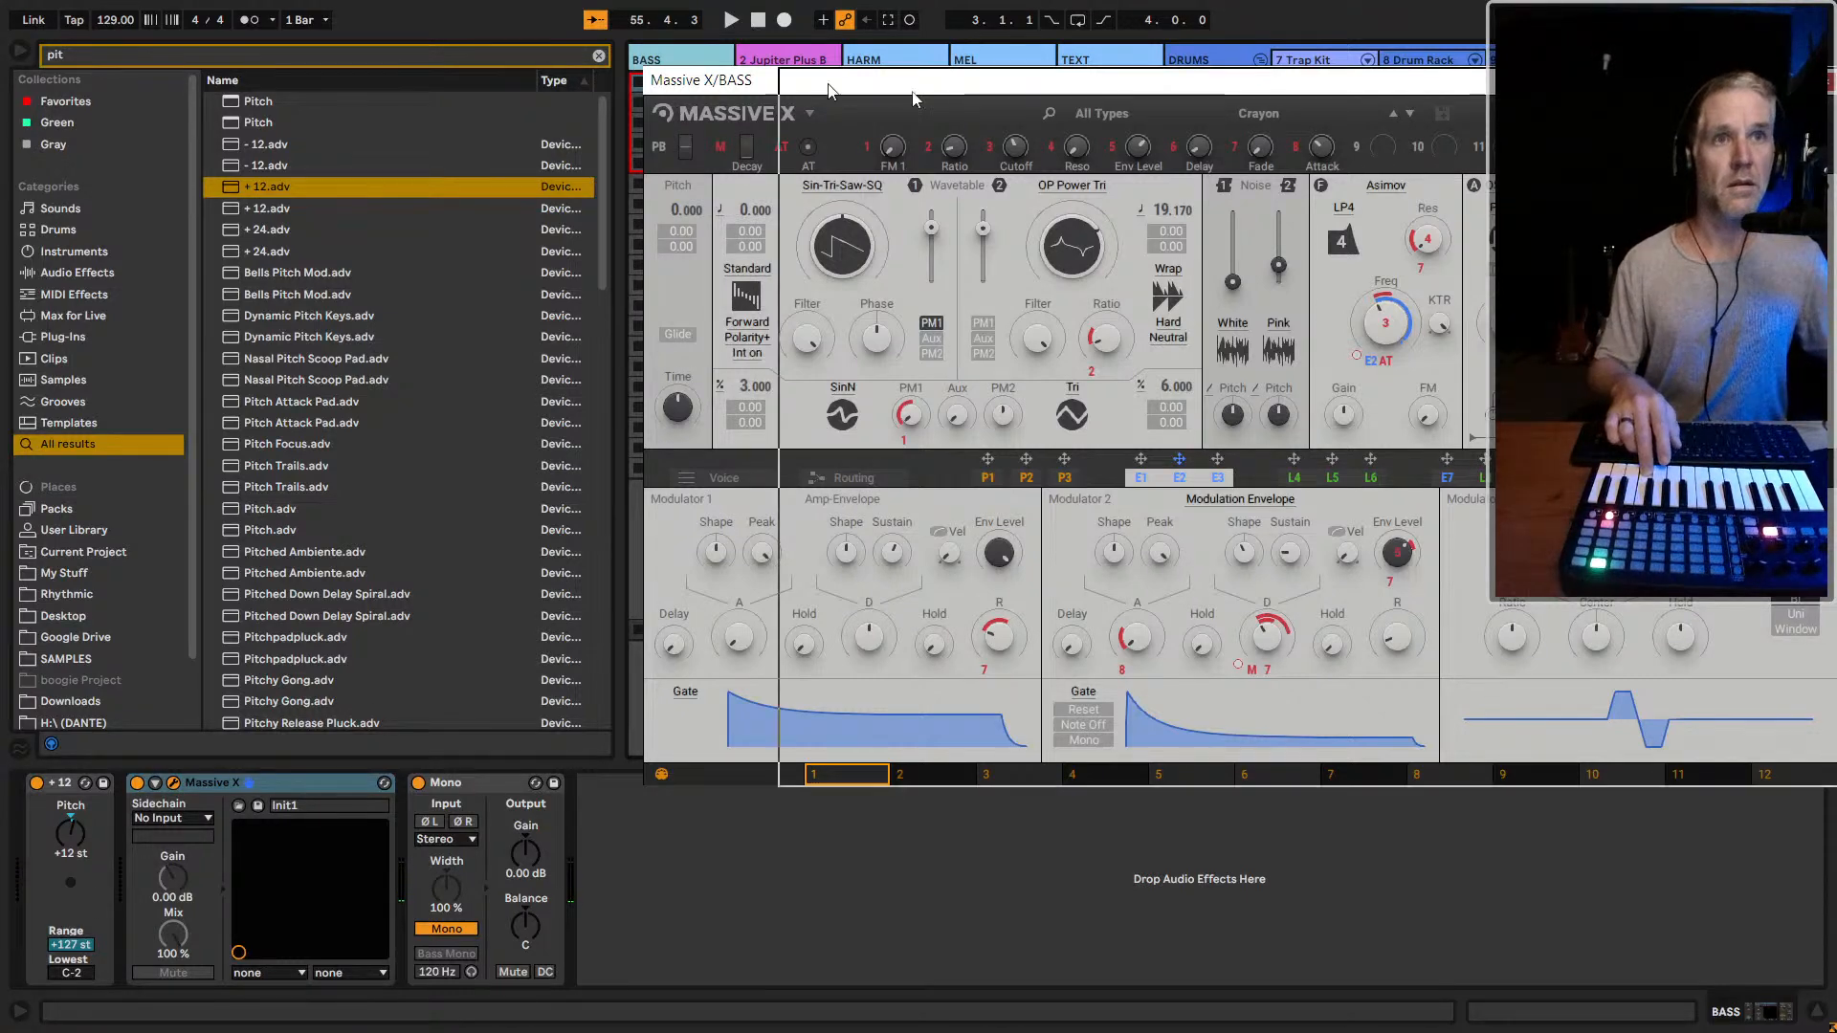
{"action": "left_click", "coordinate": [779, 82]}
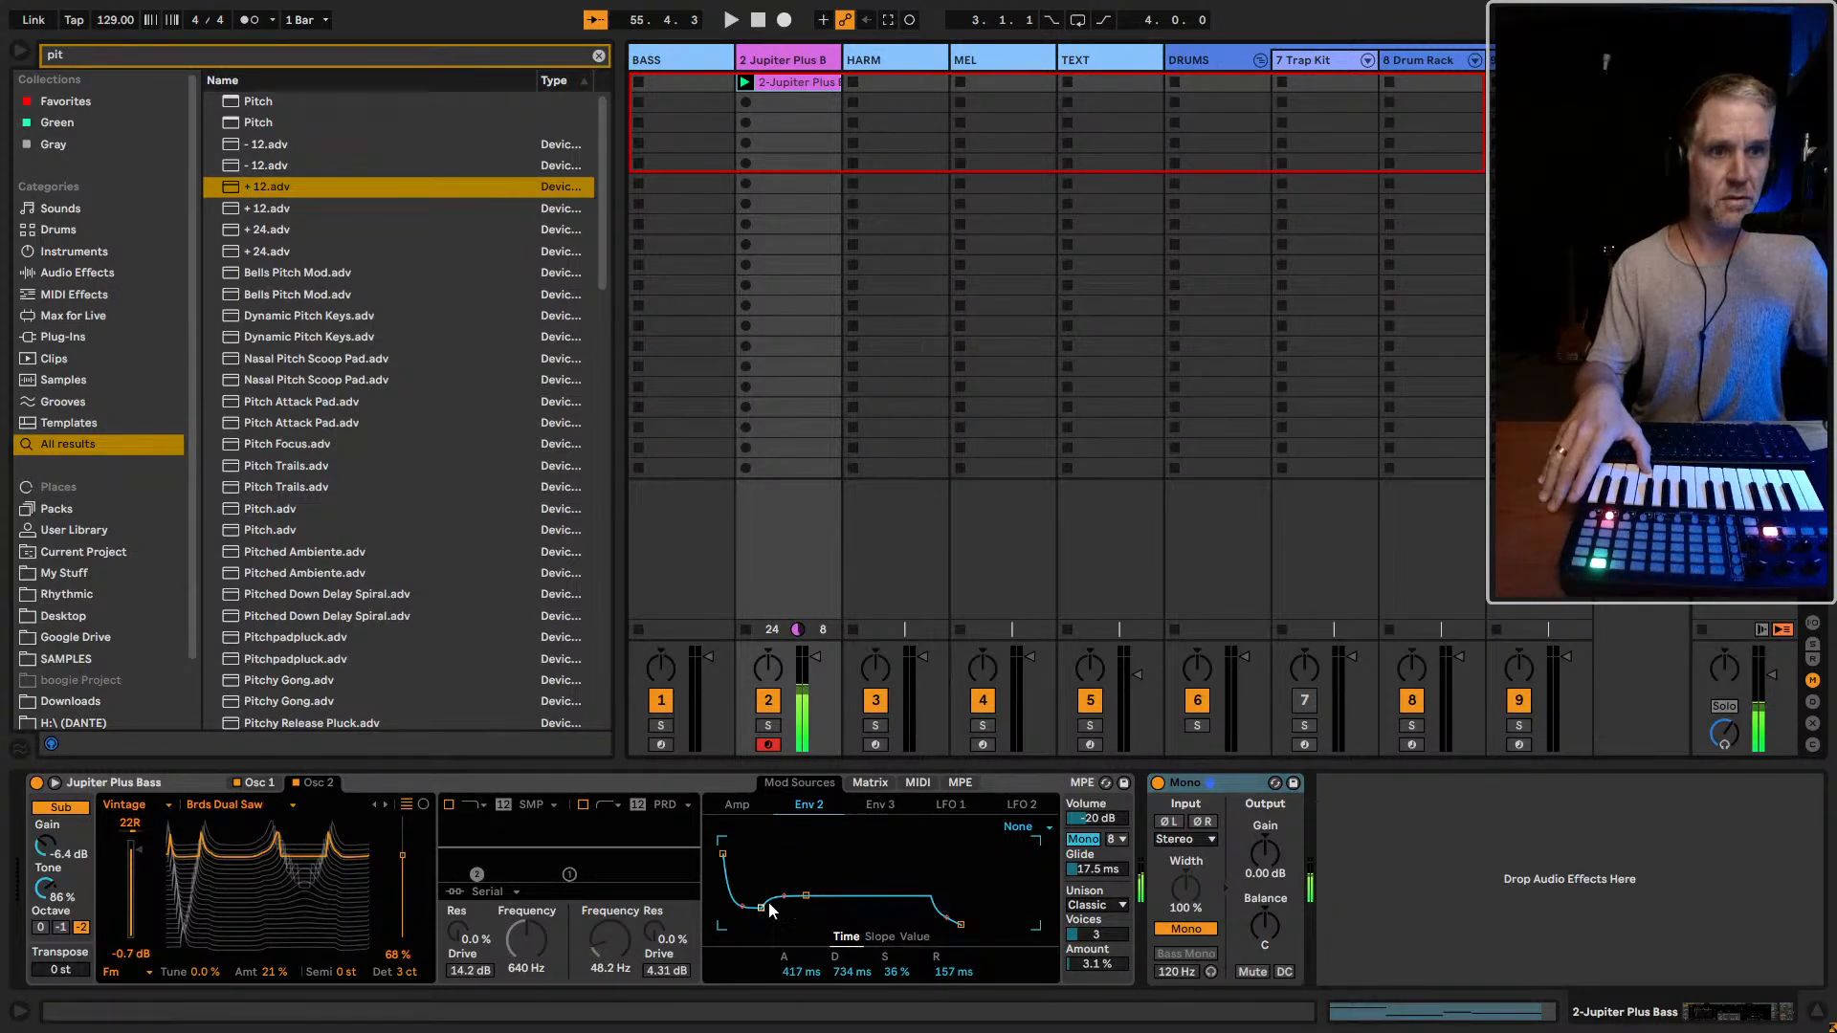
{"action": "left_click_drag", "start_coordinate": [761, 906], "coordinate": [828, 921]}
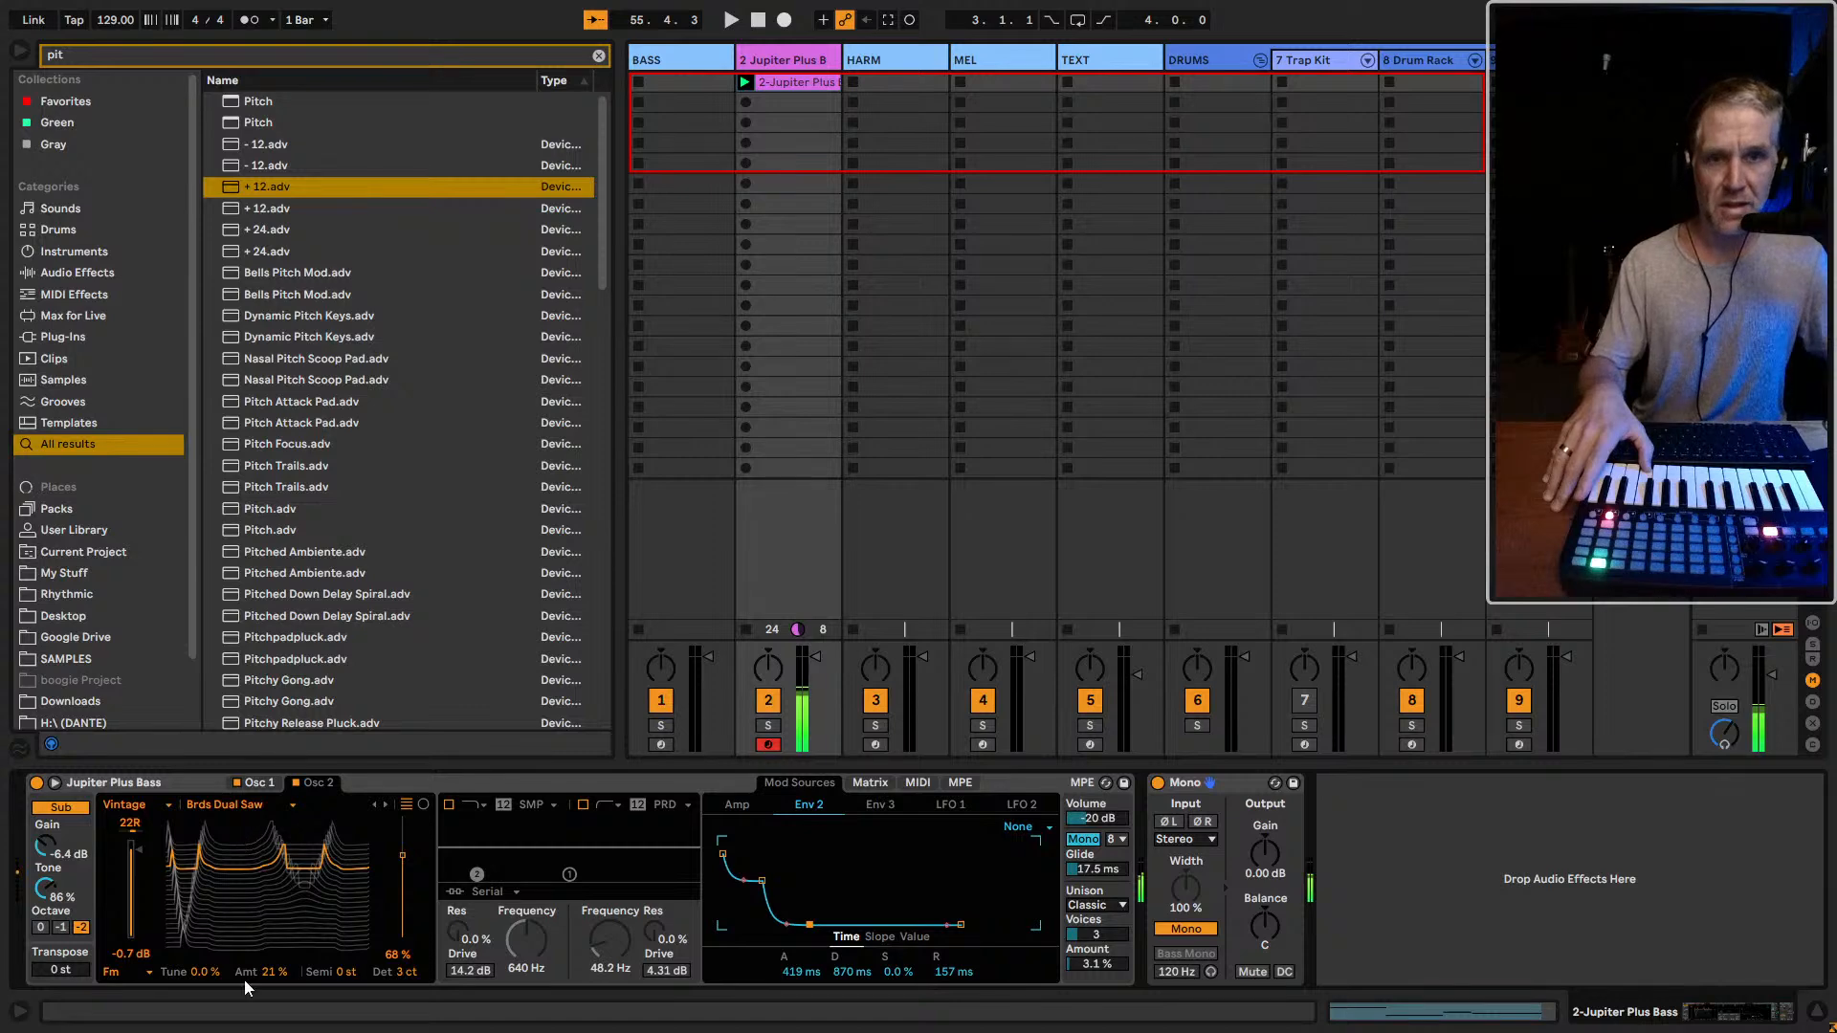
Audition the Vintage wavetables for Osc 2 and settle on MG Memo
{"action": "left_click", "coordinate": [216, 806]}
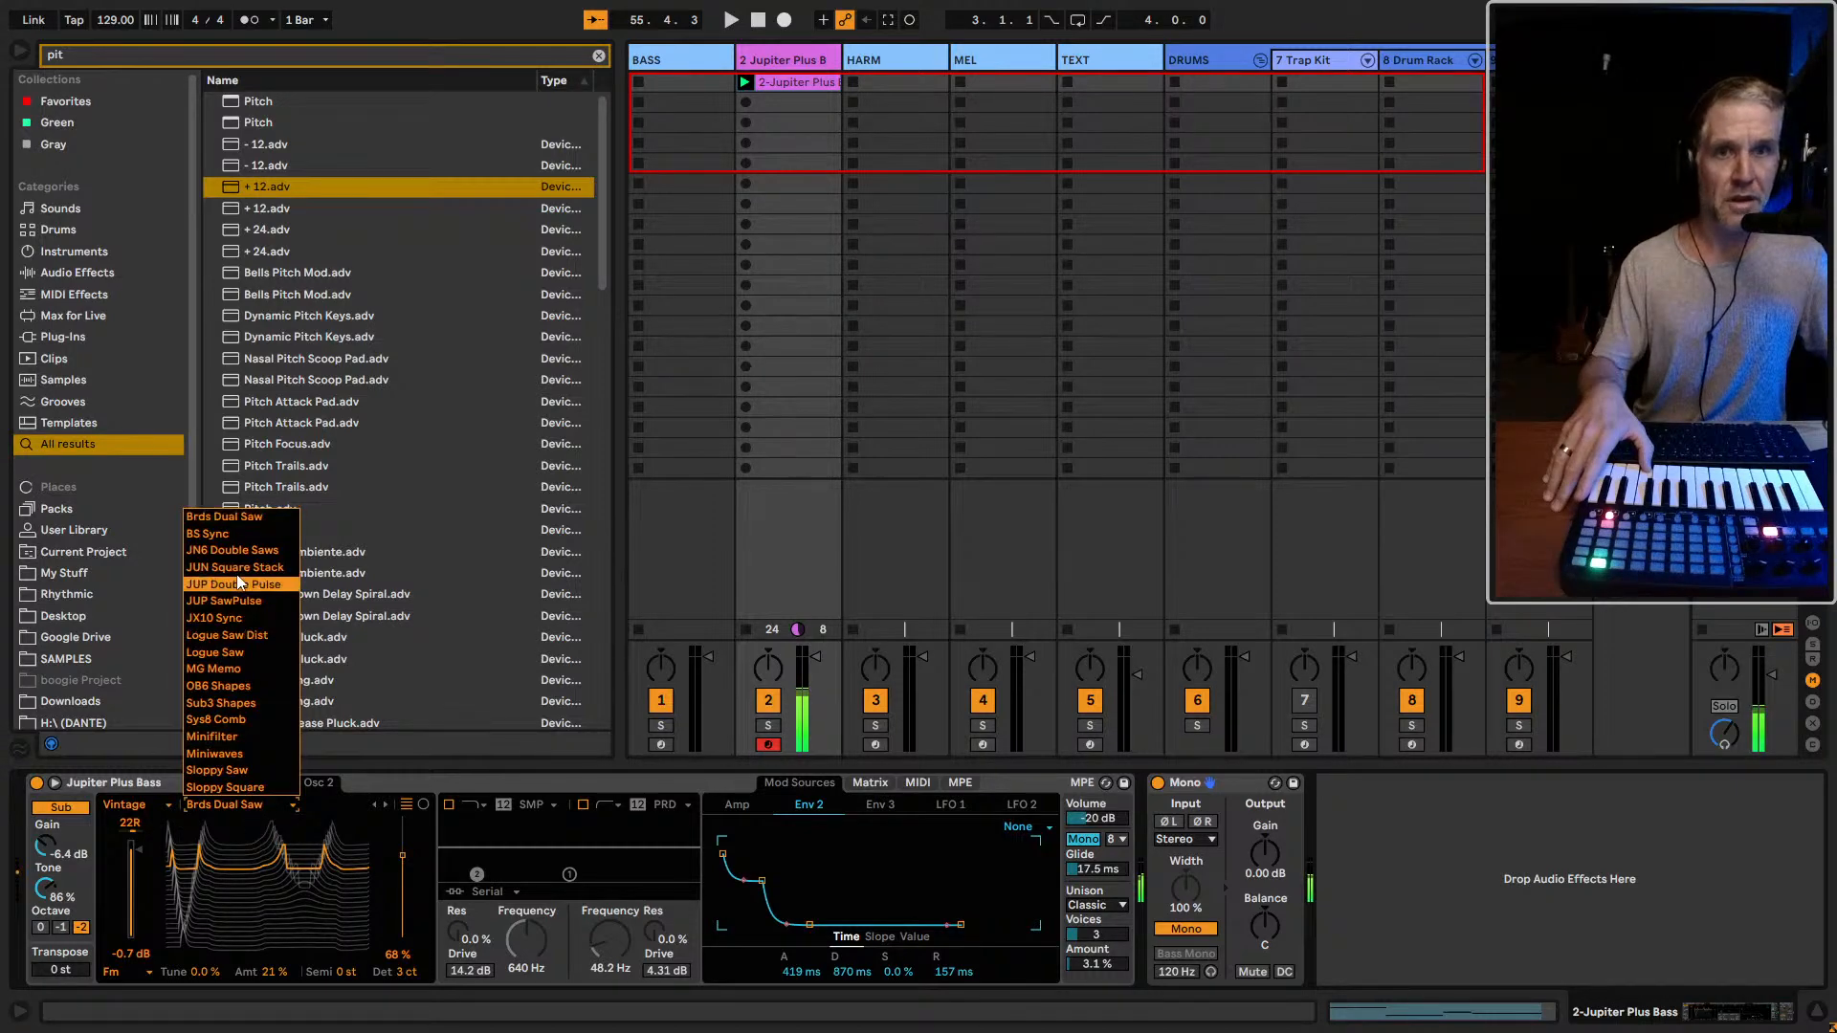
{"action": "left_click", "coordinate": [246, 534]}
{"action": "key", "text": "Down"}
{"action": "key", "text": "Down"}
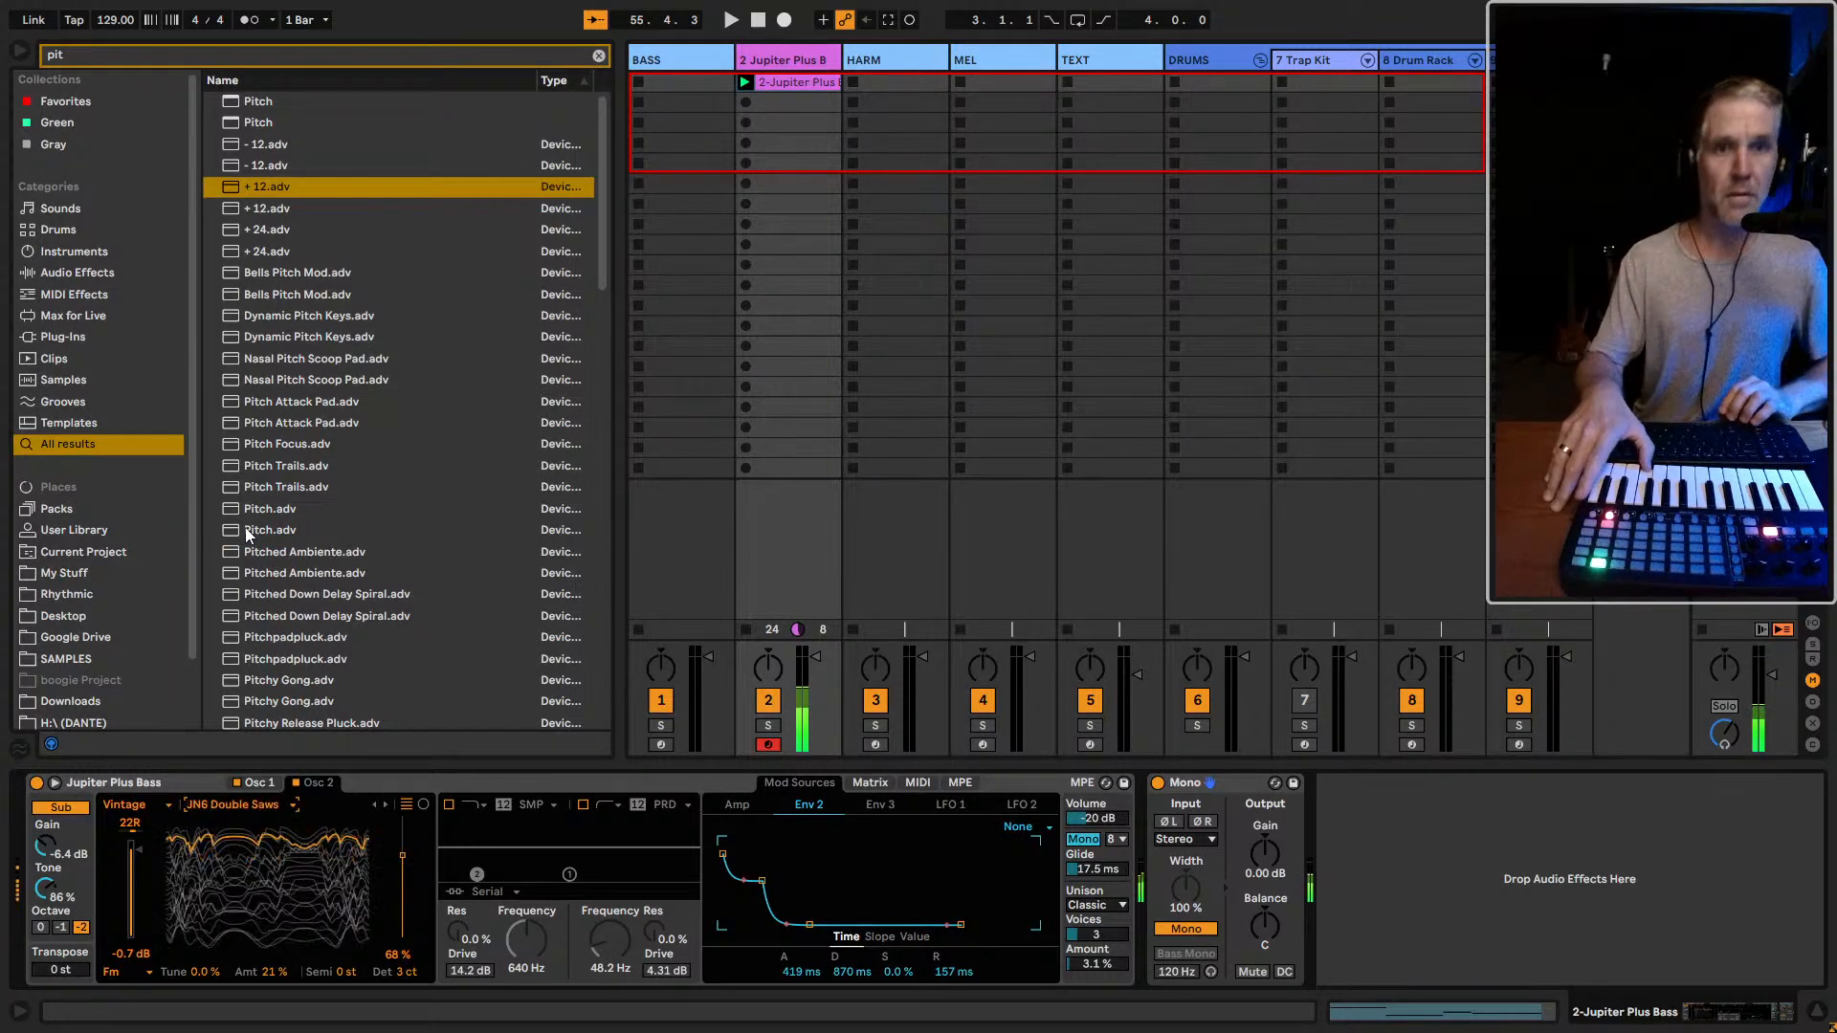
{"action": "key", "text": "Down"}
{"action": "key", "text": "Down"}
{"action": "key", "text": "Down"}
{"action": "key", "text": "Down"}
{"action": "key", "text": "Down"}
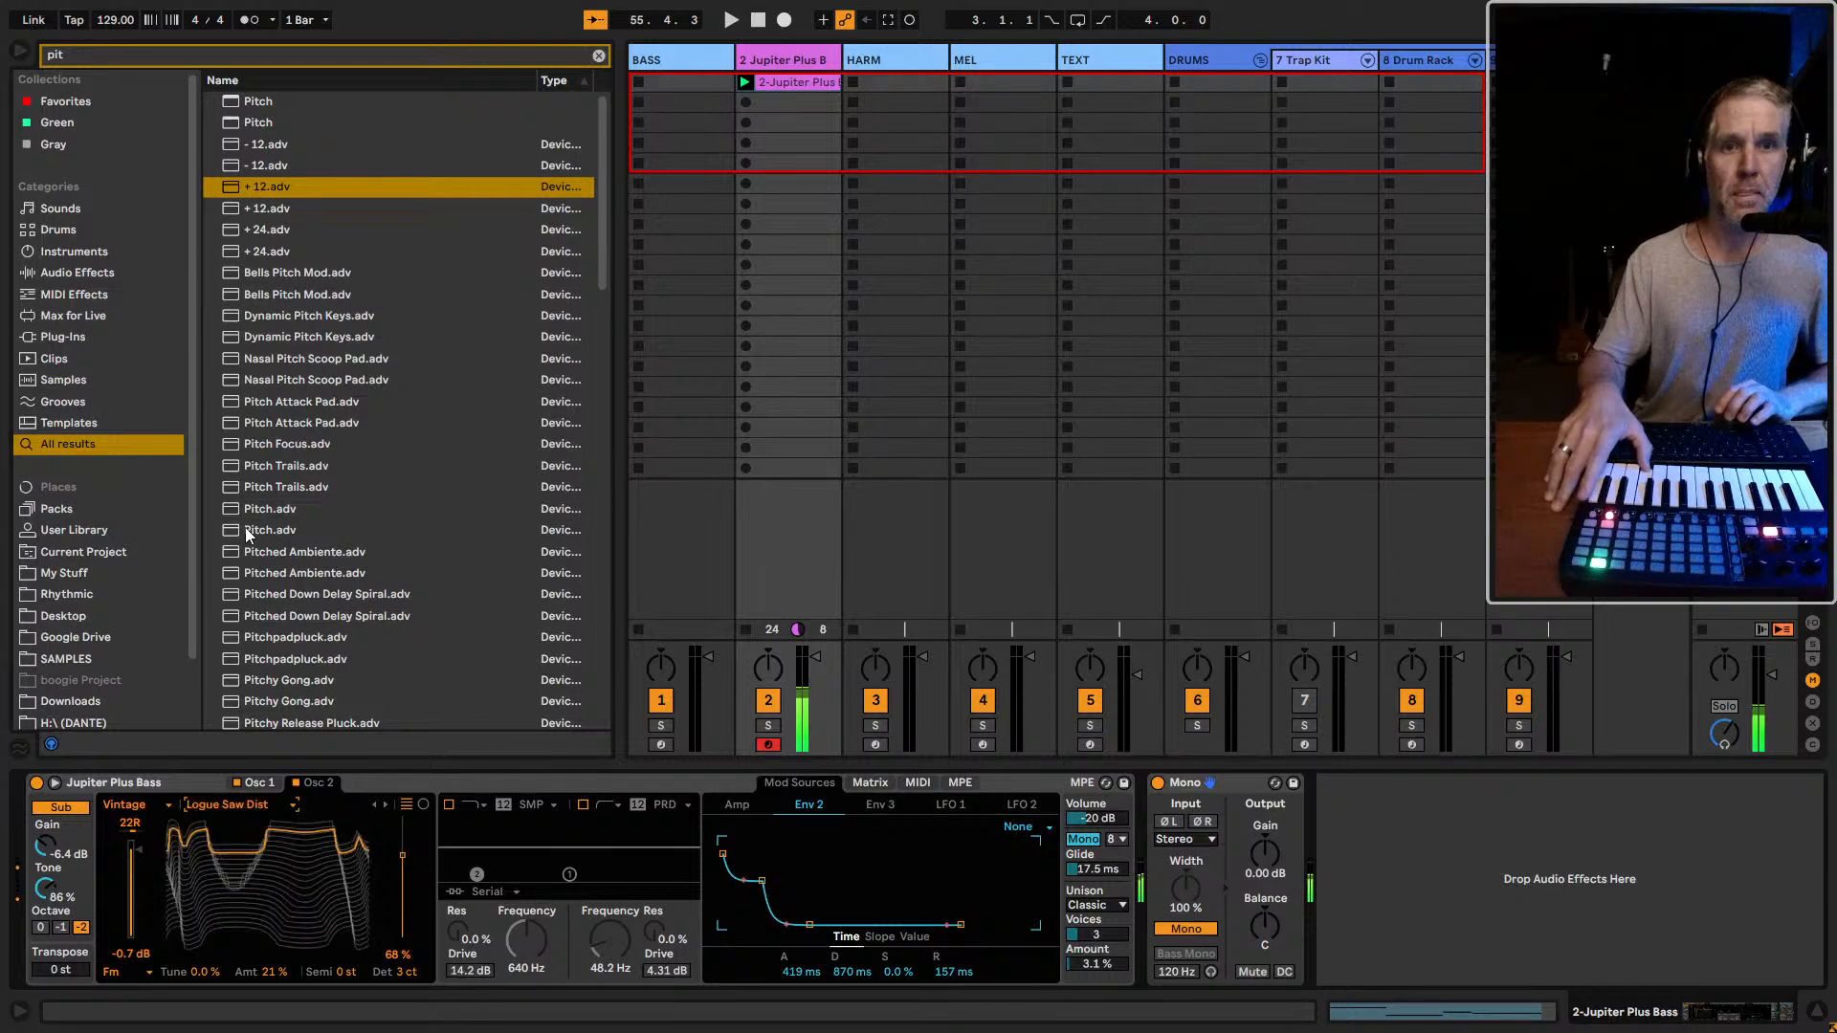
{"action": "key", "text": "Down"}
{"action": "key", "text": "Down"}
{"action": "key", "text": "Down"}
{"action": "key", "text": "Down"}
{"action": "key", "text": "Down"}
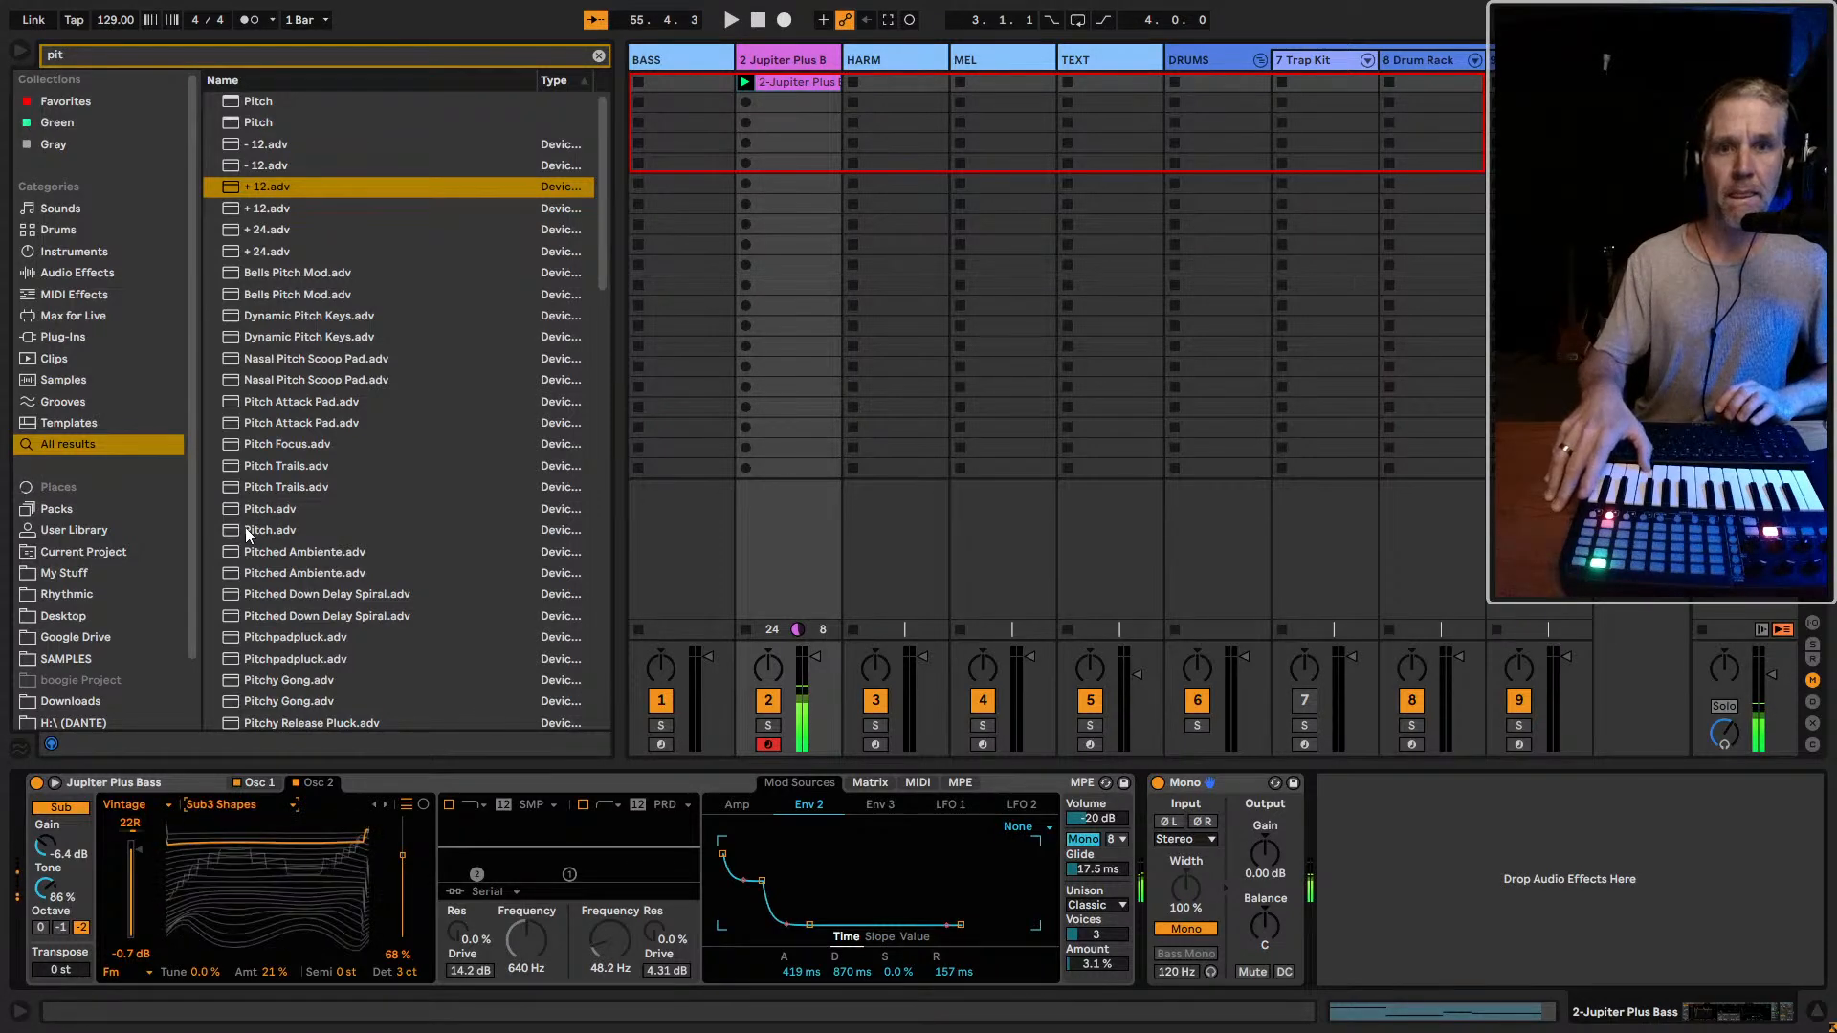
{"action": "key", "text": "Down"}
{"action": "key", "text": "Down"}
{"action": "key", "text": "Down"}
{"action": "key", "text": "Down"}
{"action": "key", "text": "Down"}
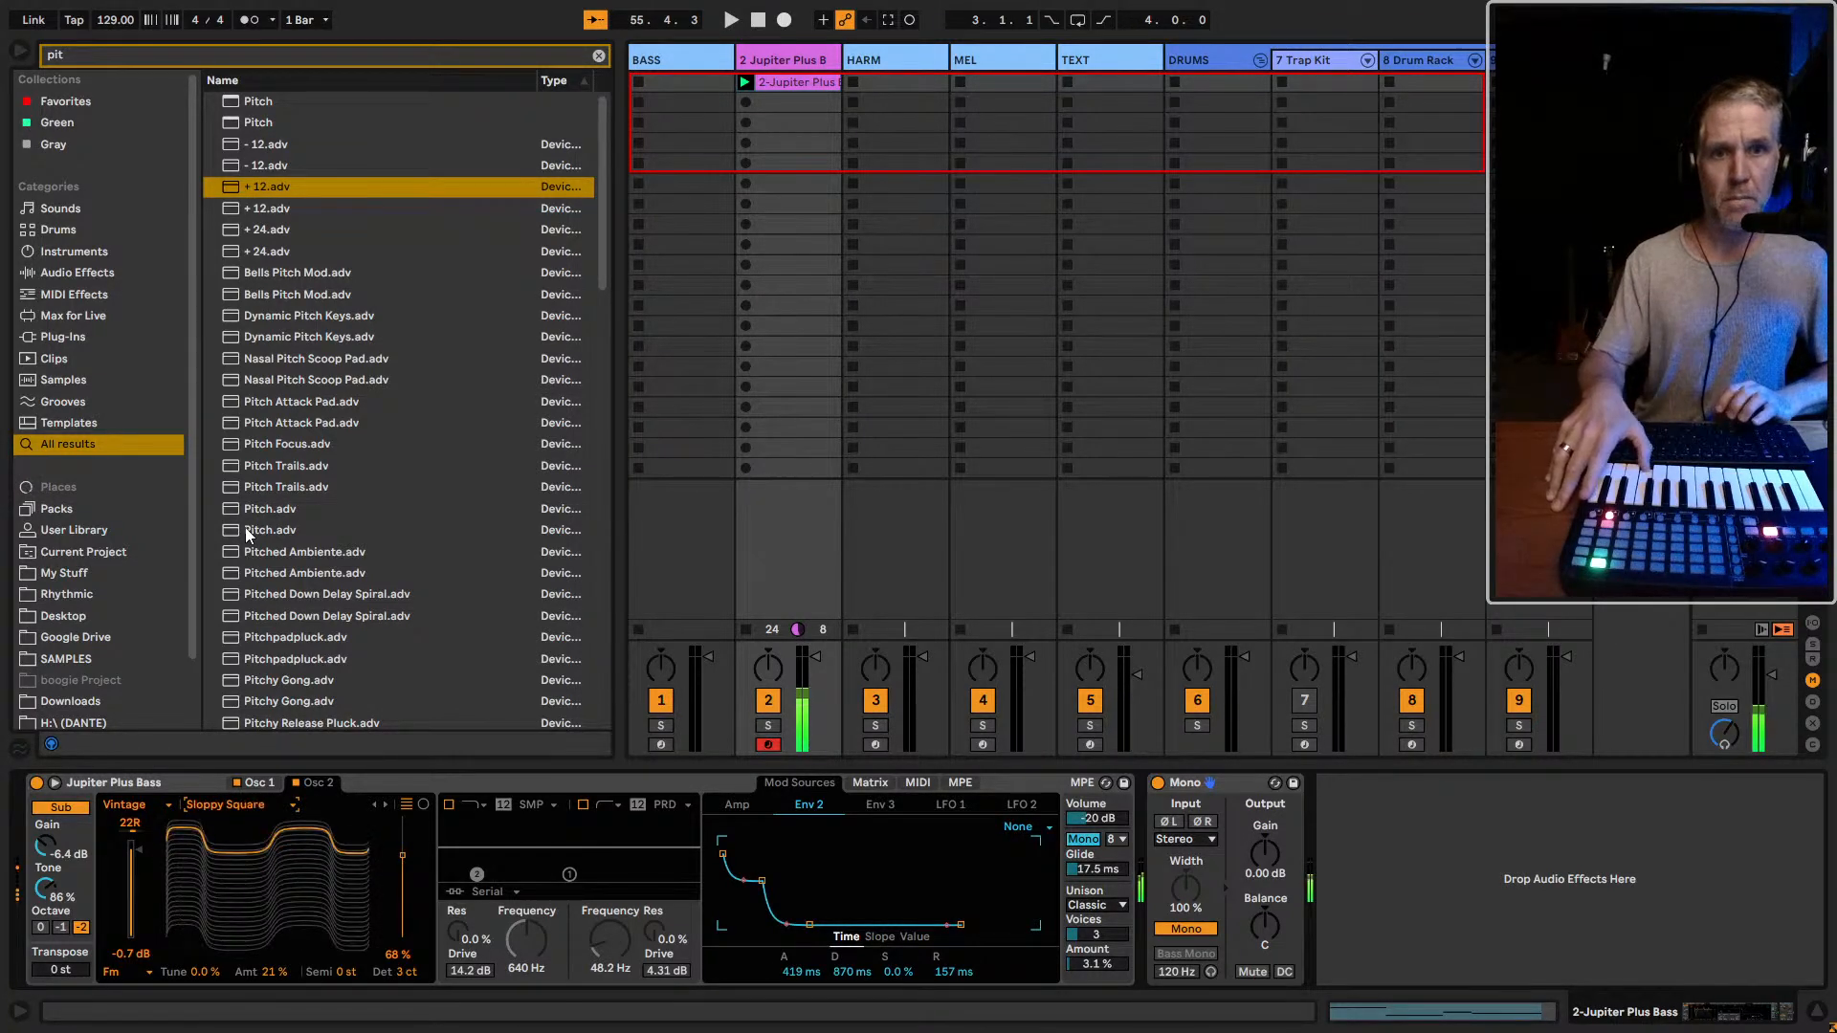
{"action": "key", "text": "Down"}
{"action": "key", "text": "Down"}
{"action": "key", "text": "Down"}
{"action": "key", "text": "Down"}
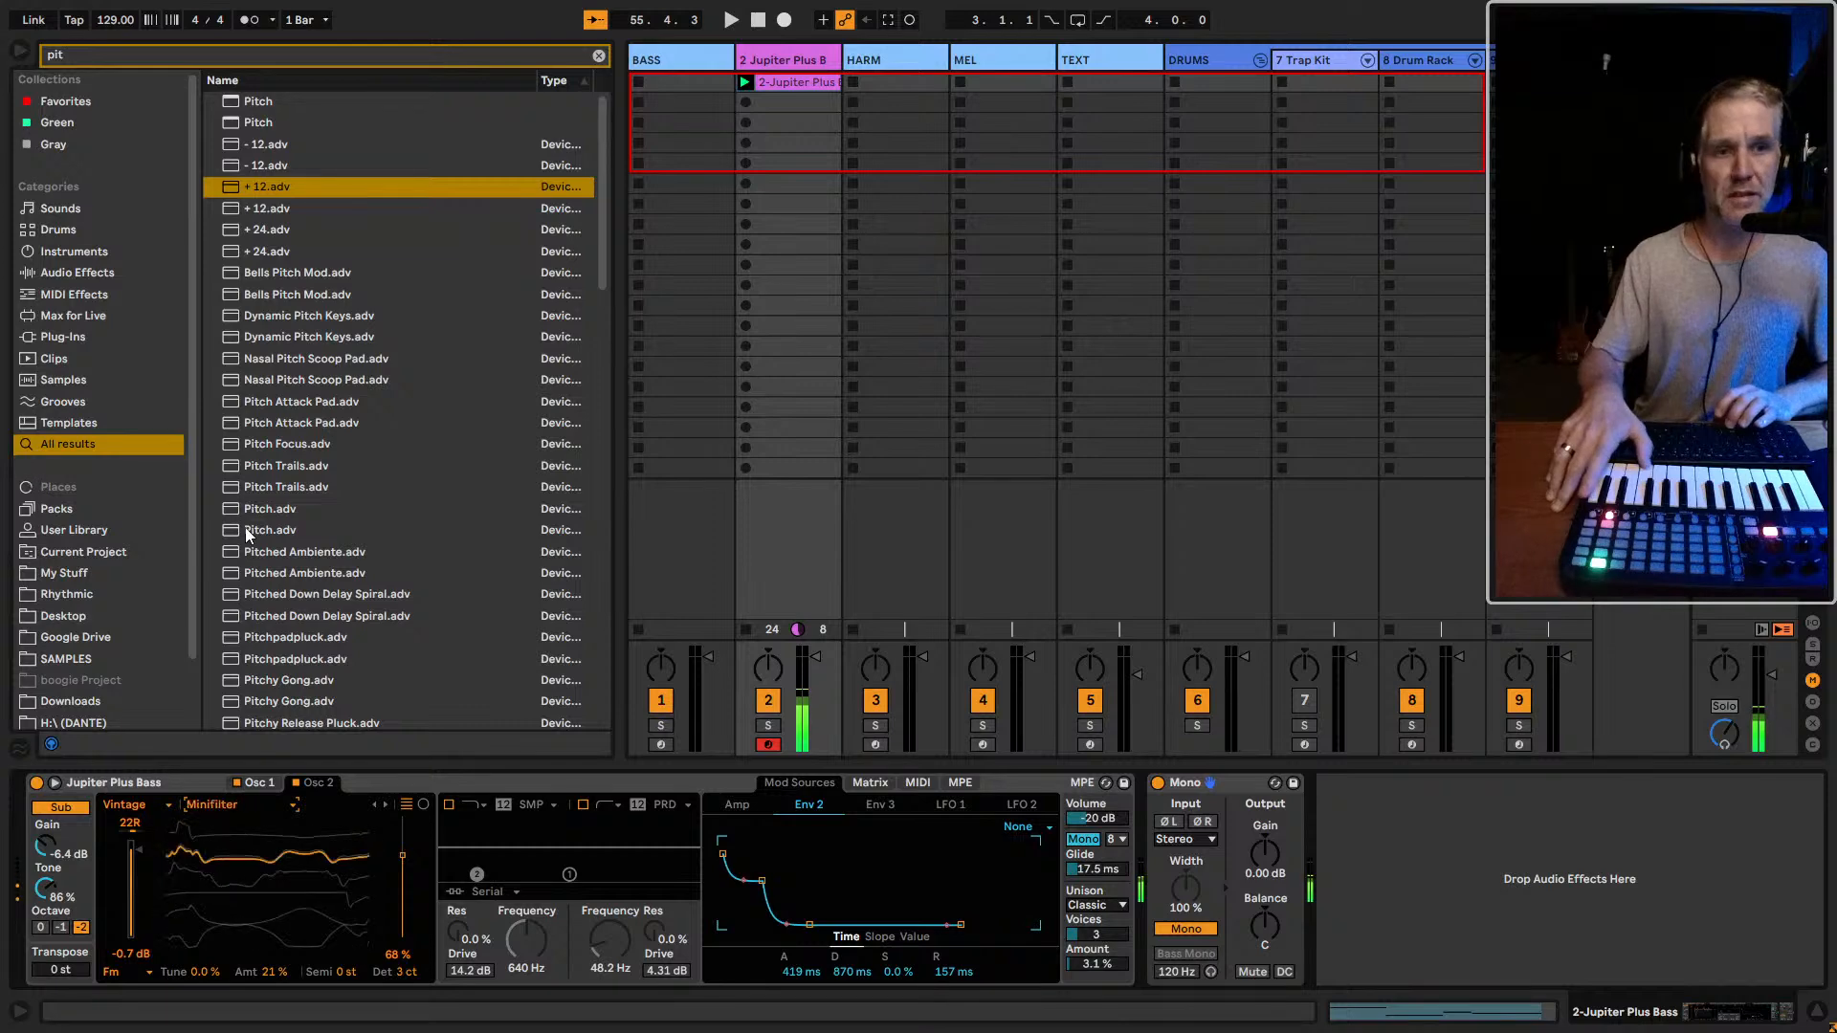
{"action": "key", "text": "Down"}
{"action": "key", "text": "Down"}
{"action": "key", "text": "Down"}
{"action": "key", "text": "Down"}
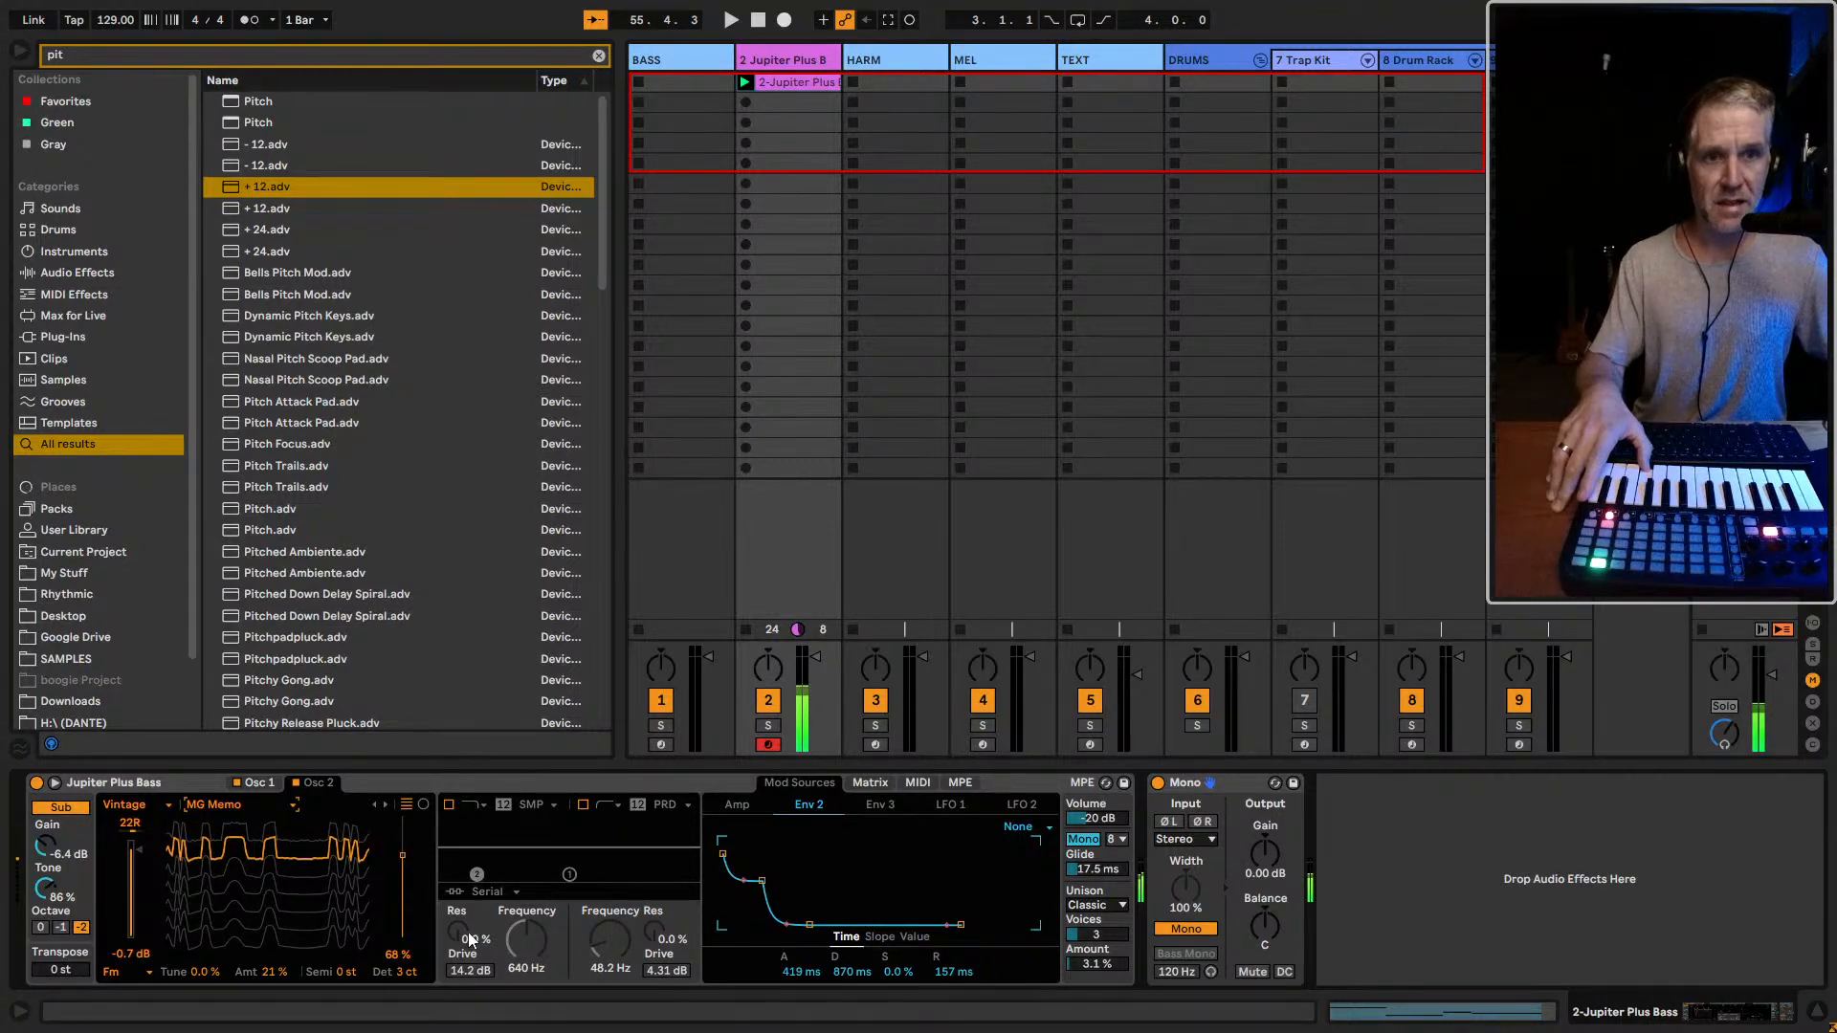
Enable filter 1 on Jupiter Plus Bass with its drive at 2.81 dB and frequency at 104 Hz
{"action": "left_click", "coordinate": [451, 806]}
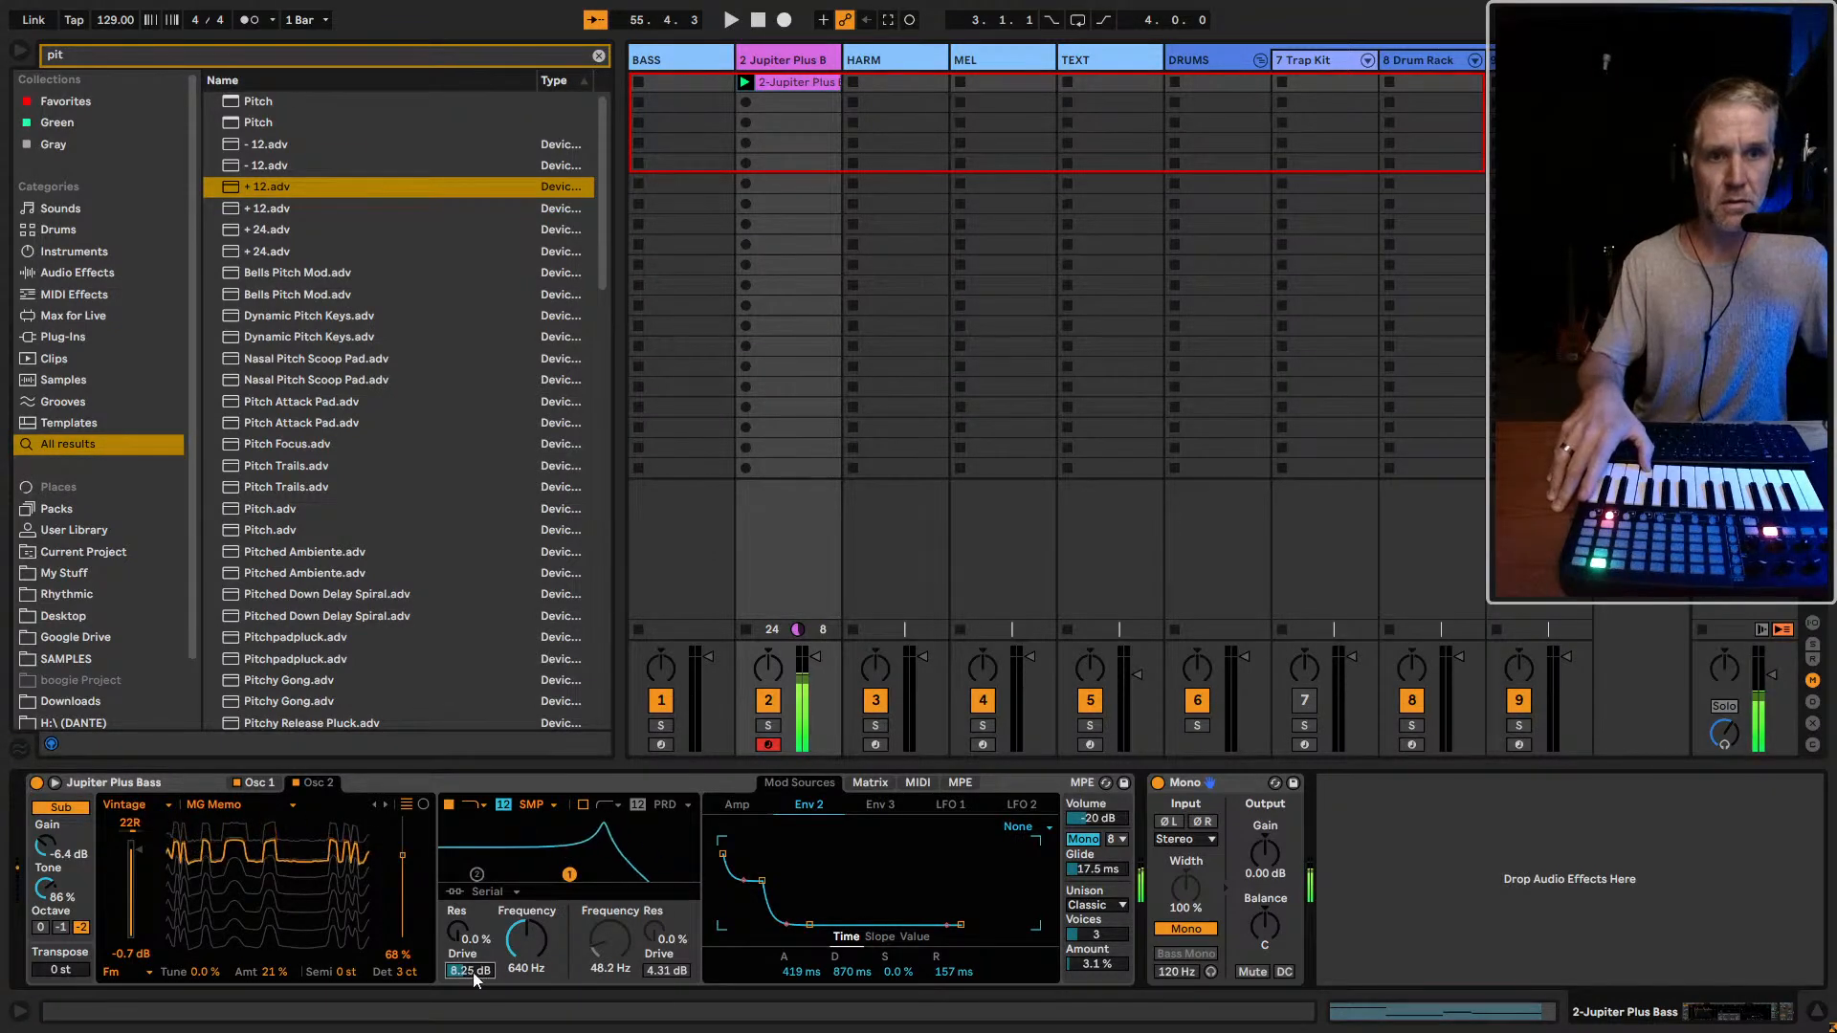
{"action": "left_click_drag", "start_coordinate": [468, 972], "coordinate": [469, 1001]}
{"action": "left_click_drag", "start_coordinate": [522, 937], "coordinate": [531, 896]}
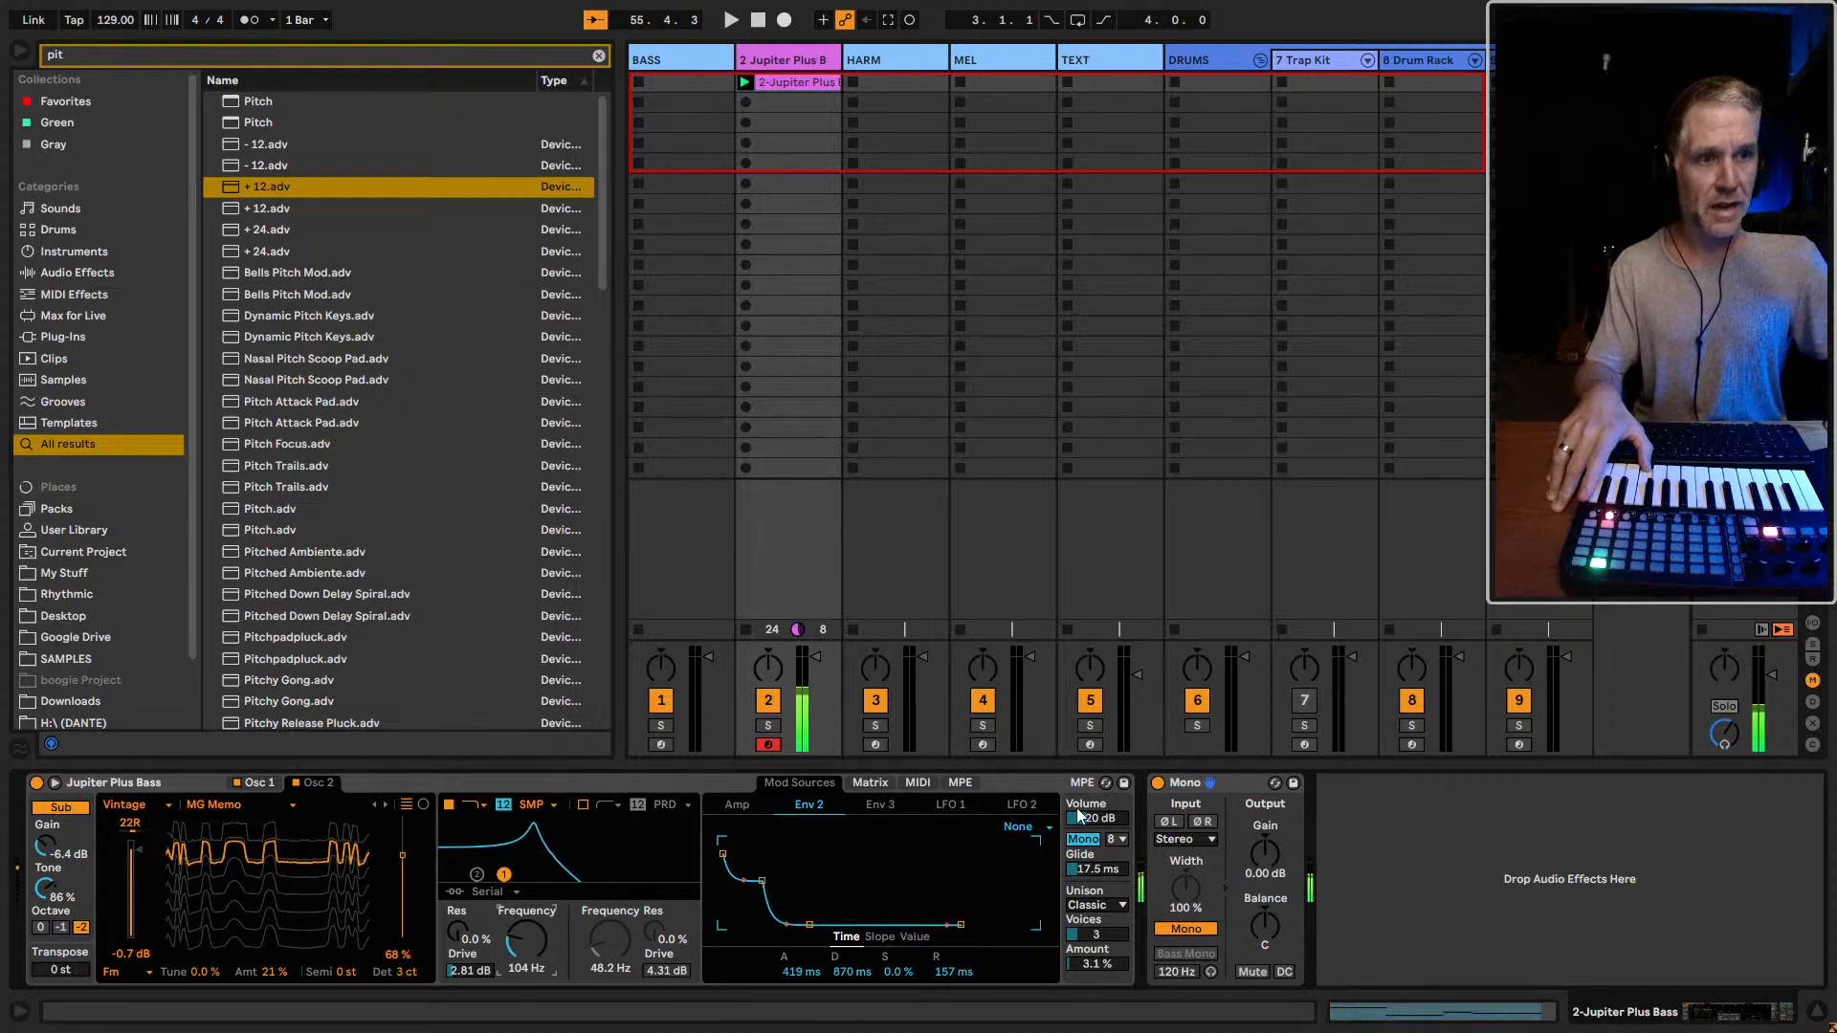
Check which envelopes modulate filter 1 frequency, and shape Env 2 to 0.67 ms attack, 4.68 s decay and 0.0% sustain
{"action": "left_click", "coordinate": [879, 808]}
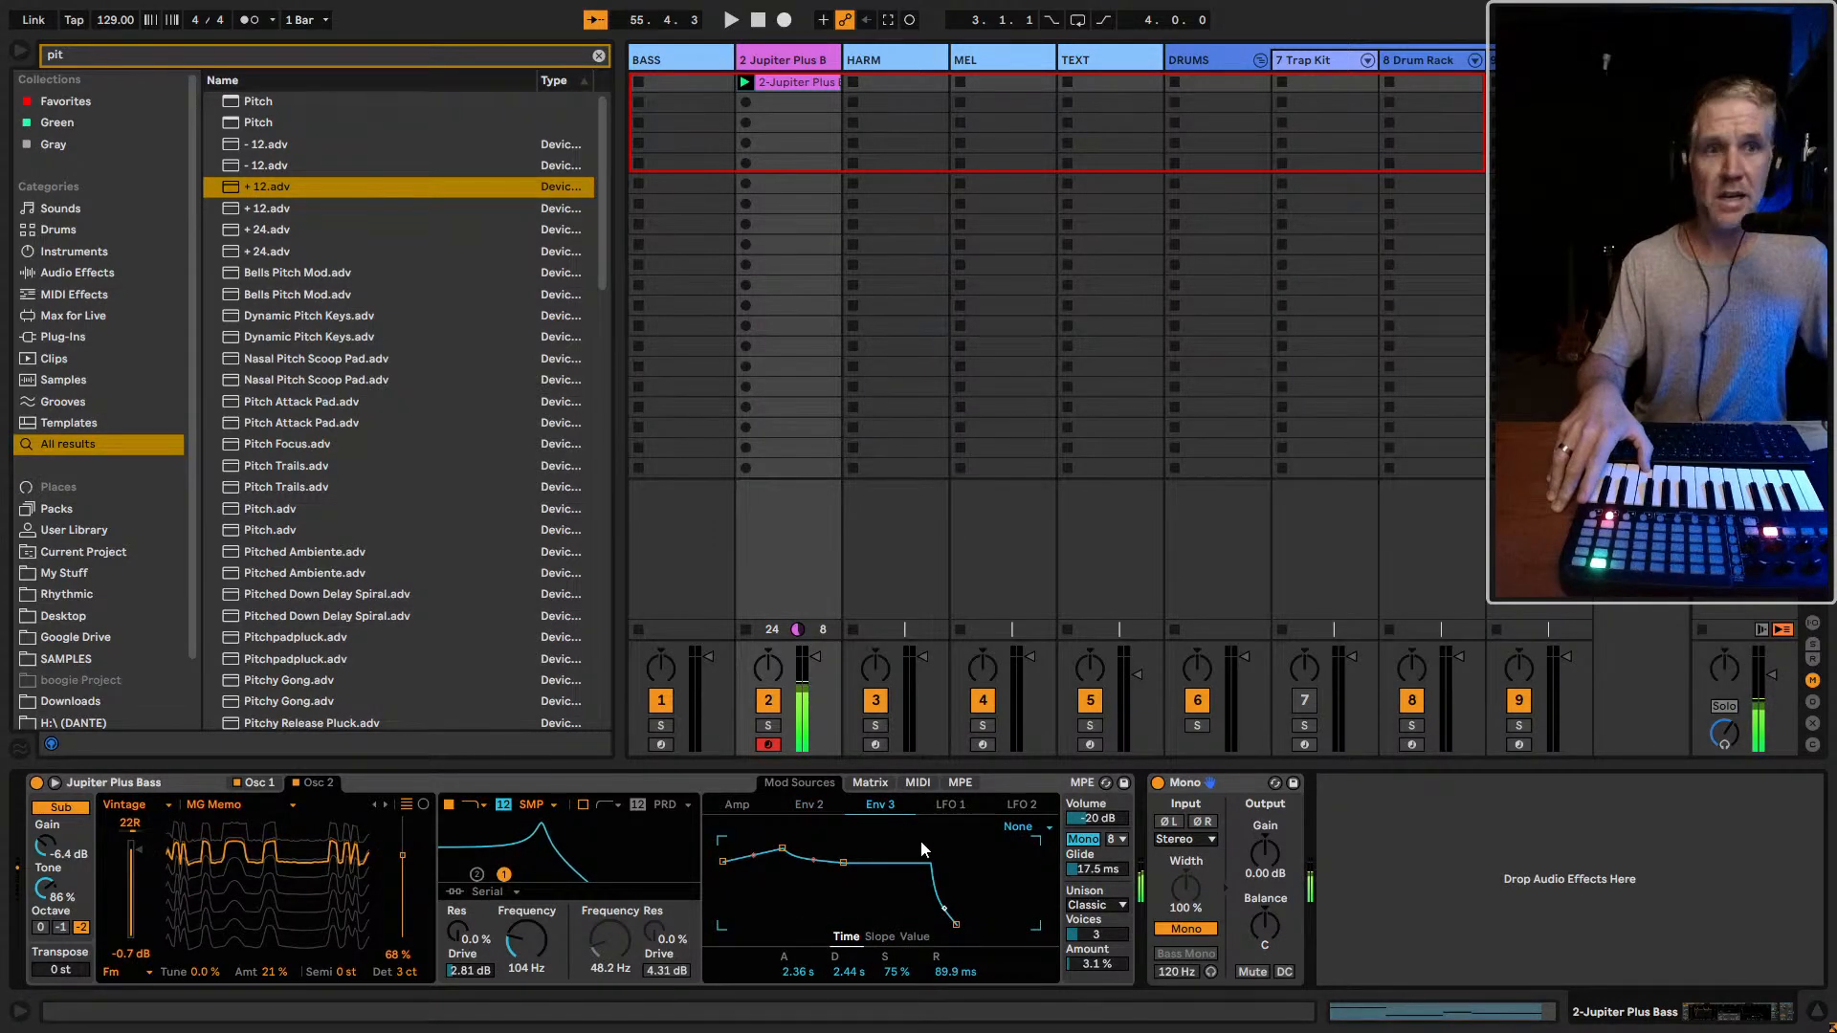
{"action": "left_click", "coordinate": [870, 784]}
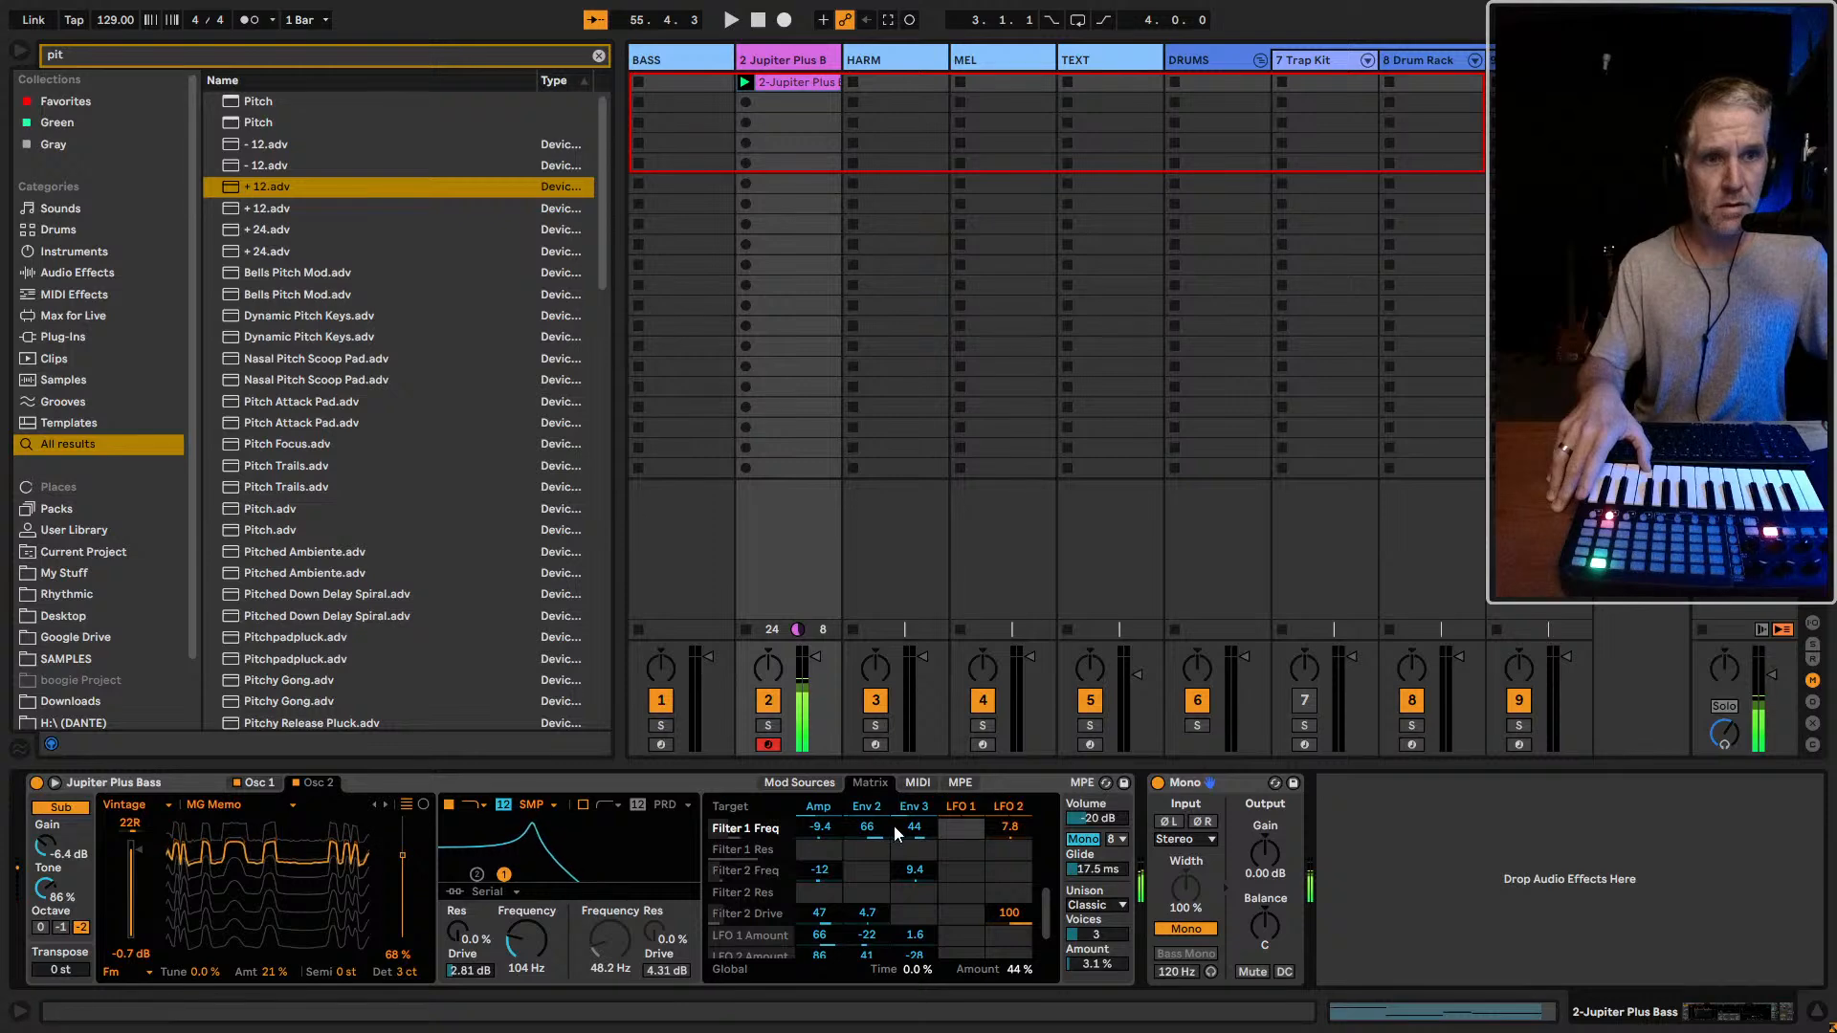
{"action": "left_click", "coordinate": [818, 809]}
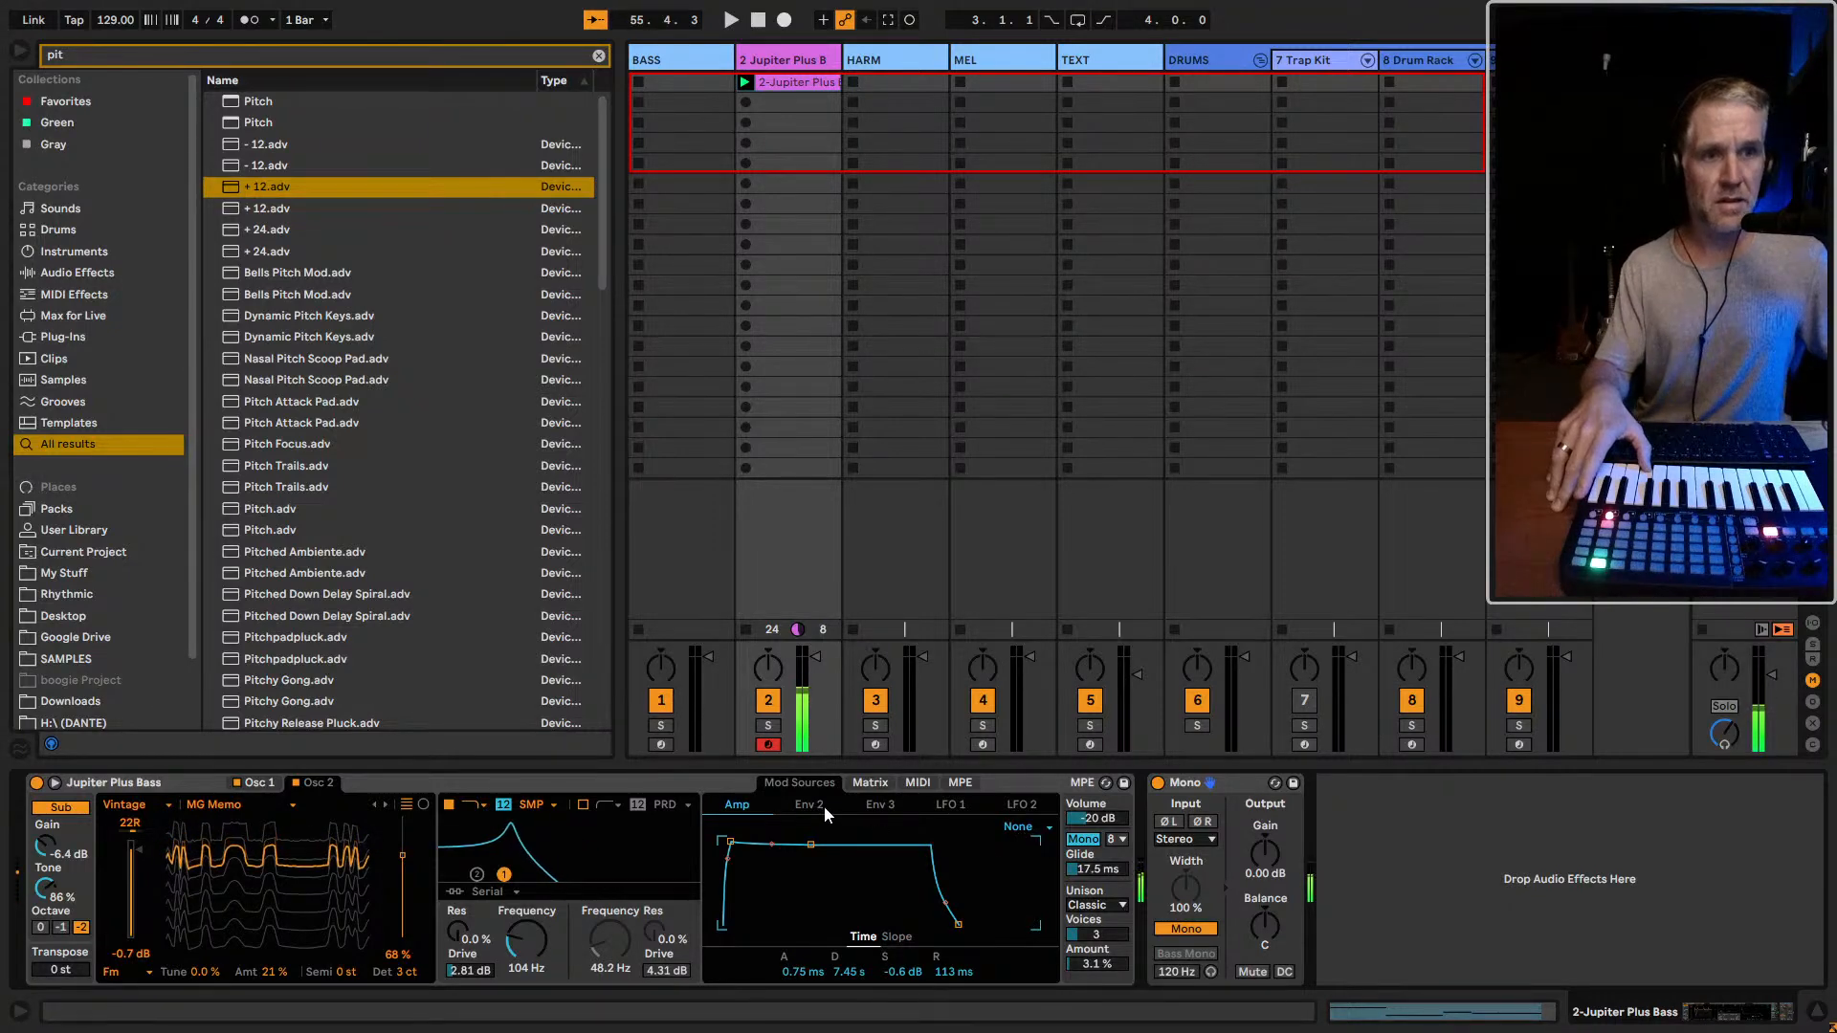
{"action": "left_click", "coordinate": [870, 782]}
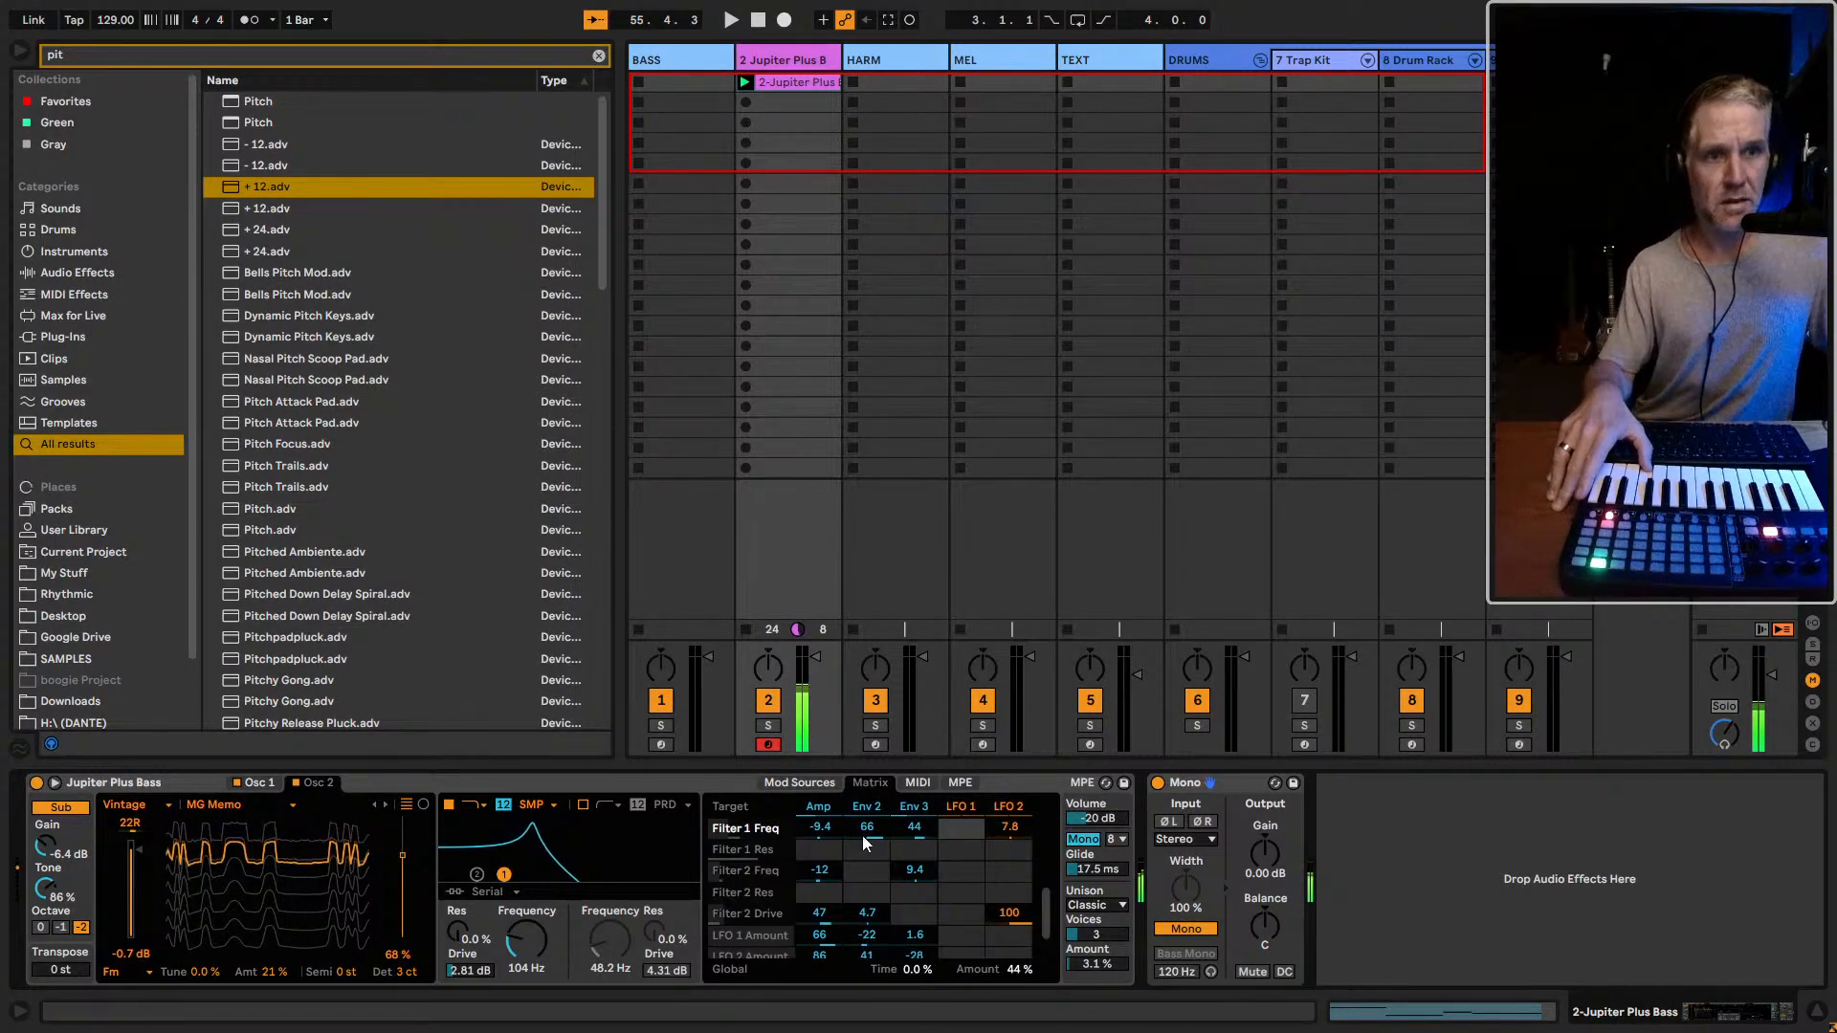
{"action": "left_click", "coordinate": [879, 807]}
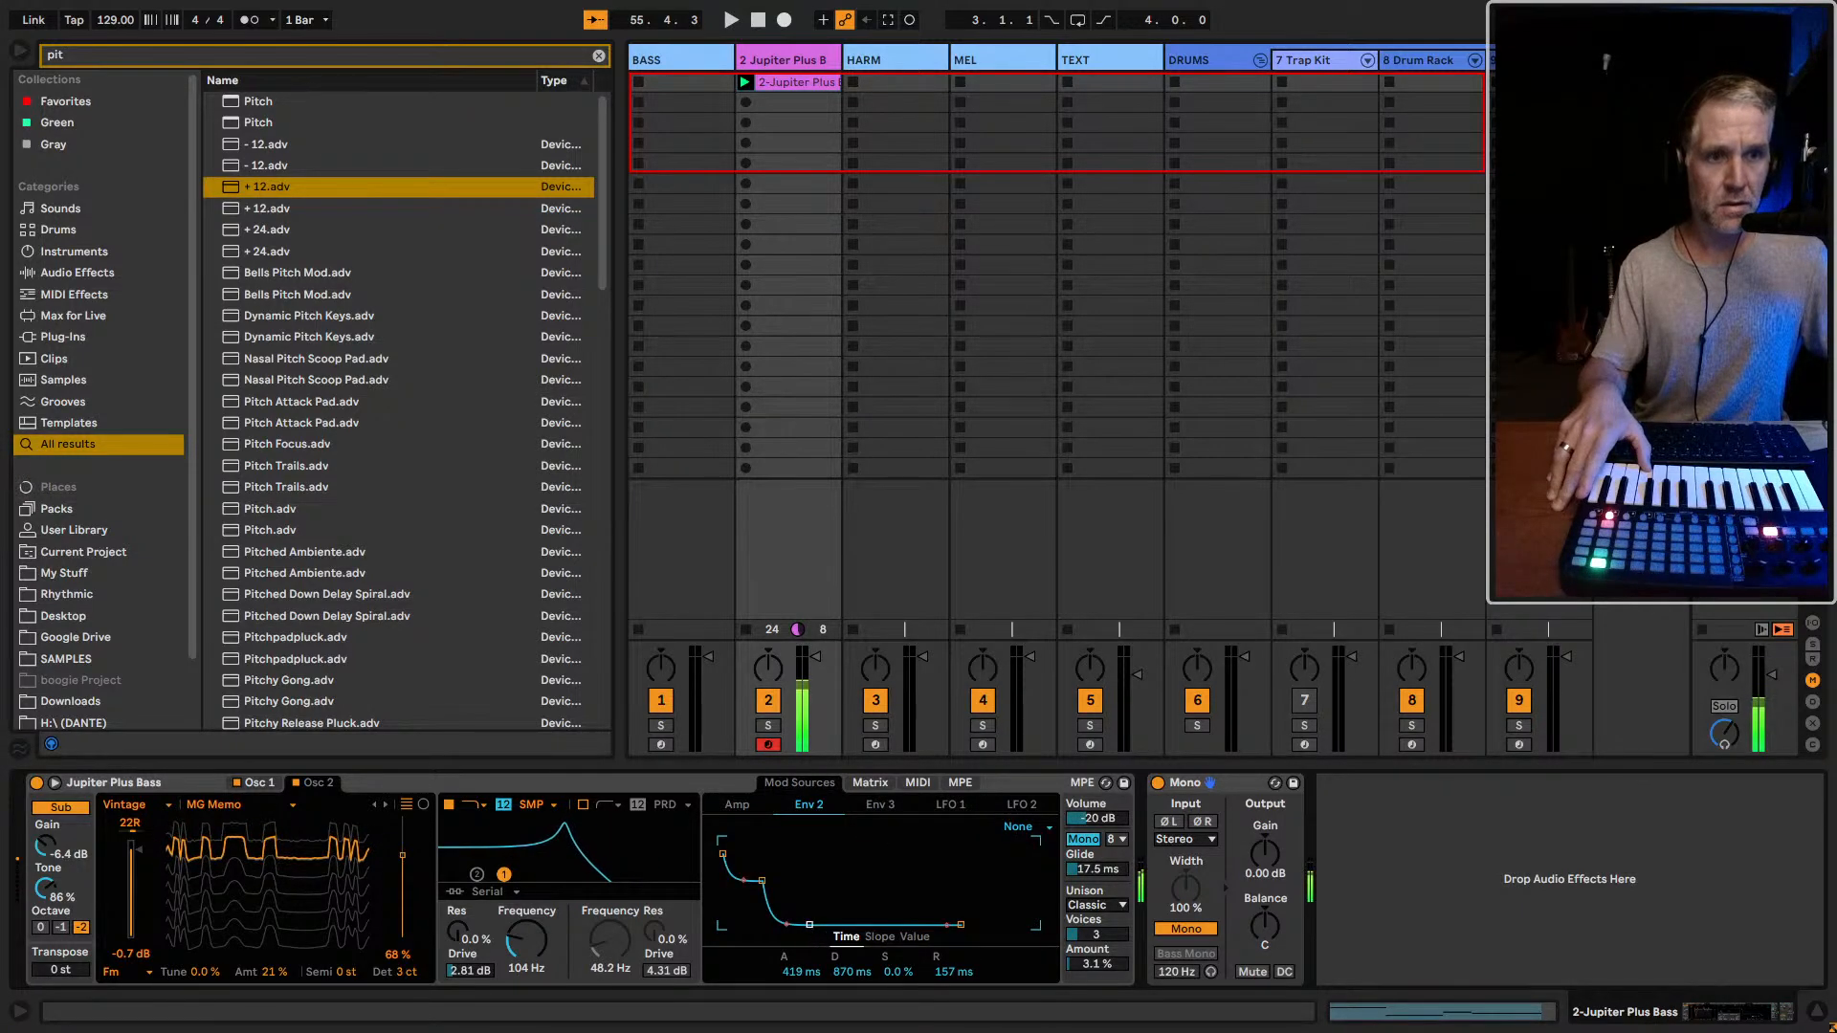
{"action": "left_click_drag", "start_coordinate": [809, 925], "coordinate": [722, 892]}
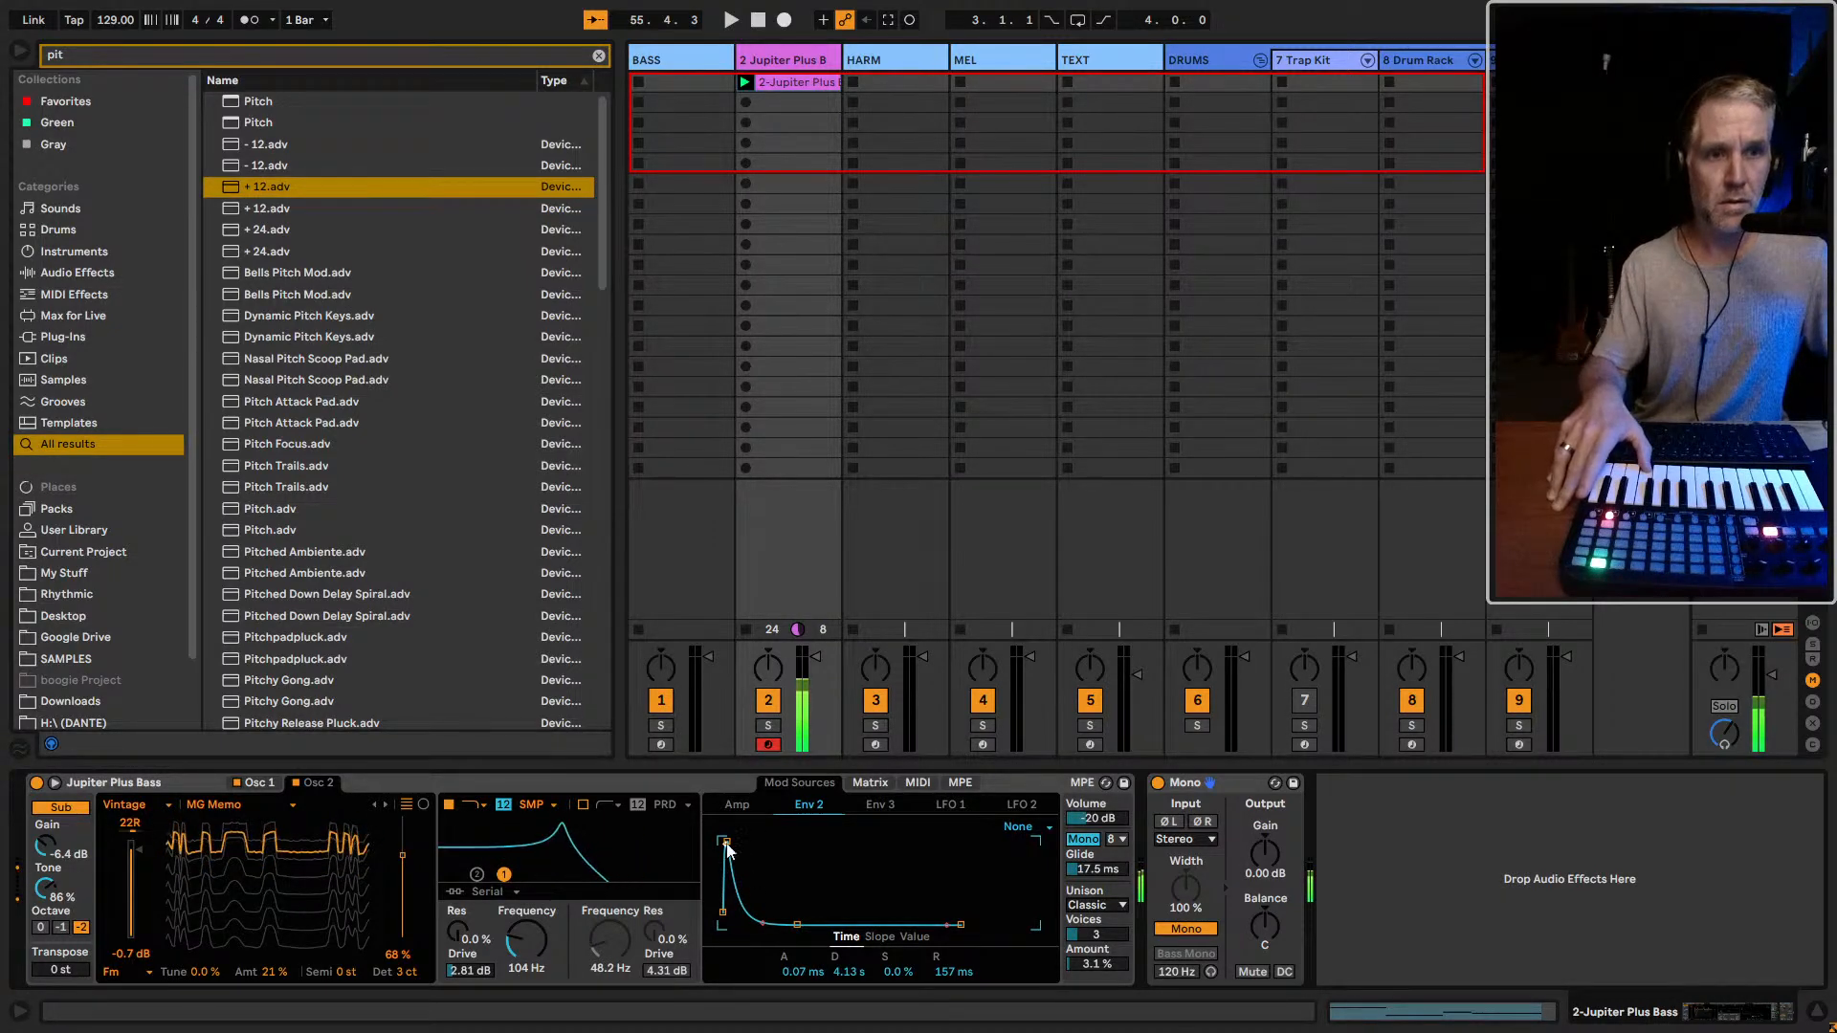
{"action": "mouse_move", "coordinate": [728, 842]}
{"action": "left_mouse_down"}
{"action": "mouse_move", "coordinate": [752, 841]}
{"action": "mouse_move", "coordinate": [731, 842]}
{"action": "left_mouse_up"}
{"action": "mouse_move", "coordinate": [799, 925]}
{"action": "left_mouse_down"}
{"action": "mouse_move", "coordinate": [759, 925]}
{"action": "mouse_move", "coordinate": [802, 924]}
{"action": "left_mouse_up"}
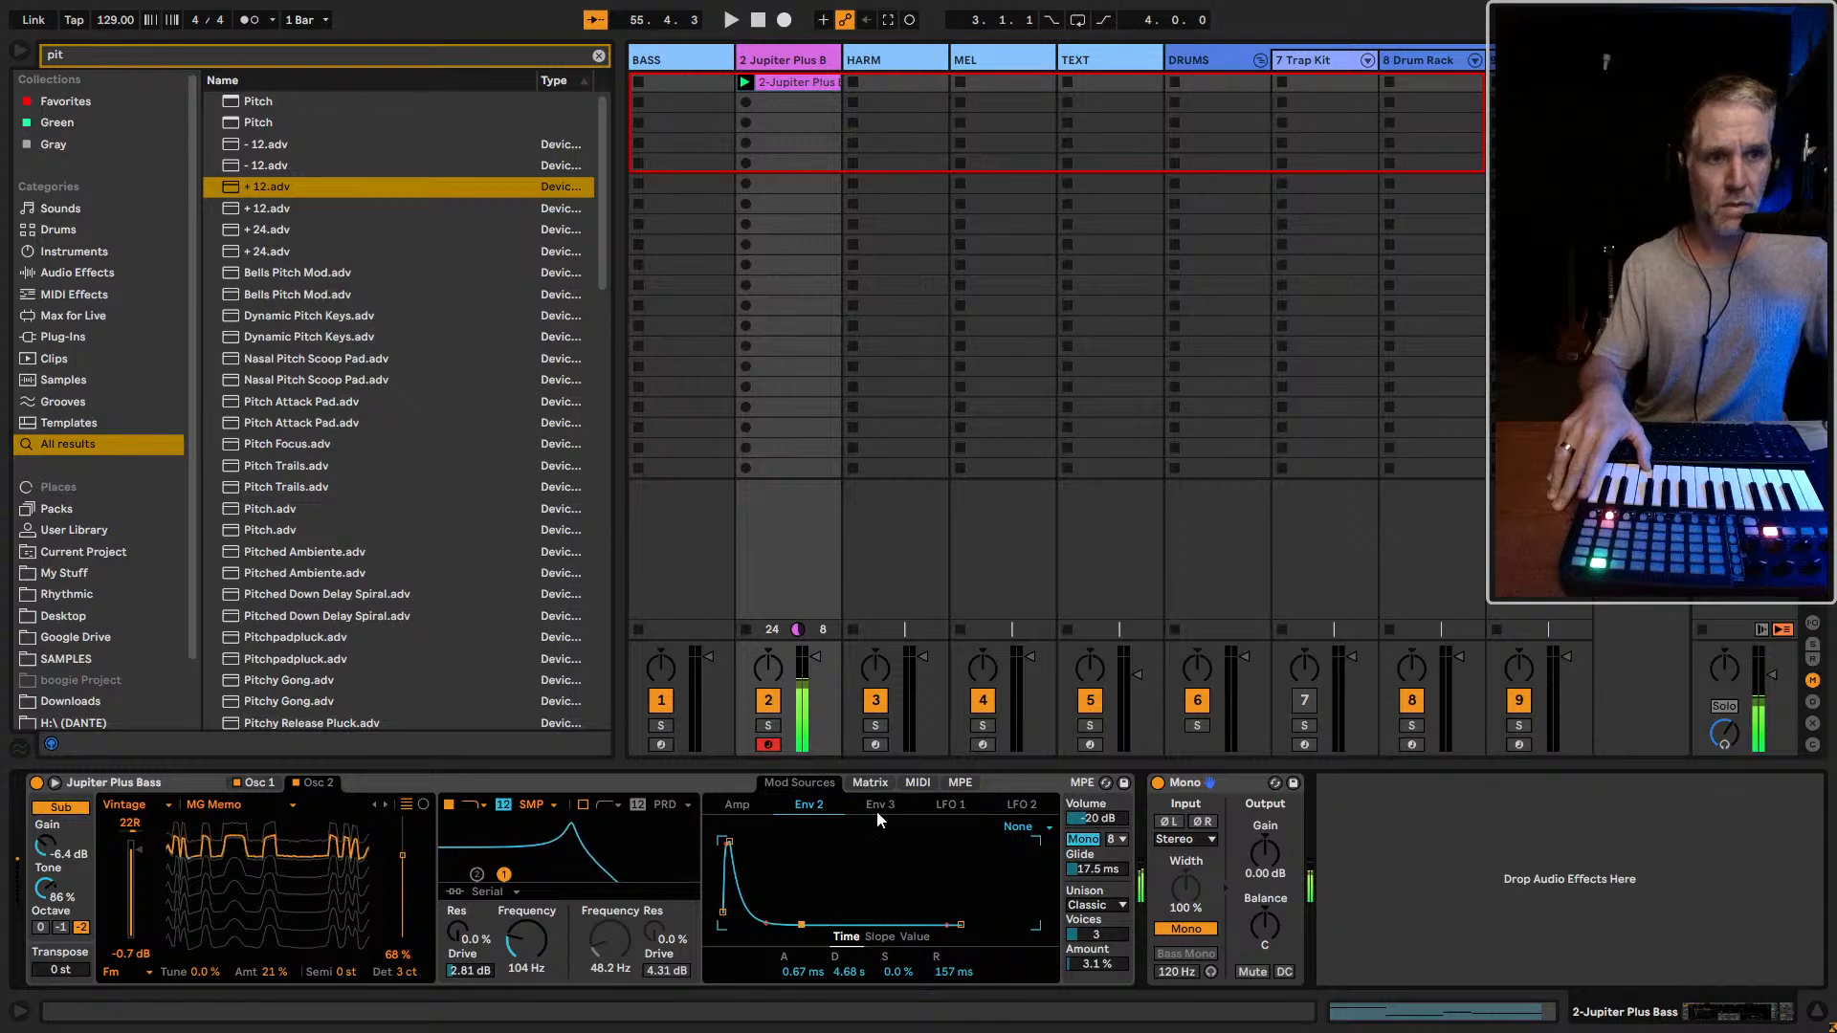
Reshape Env 3 to 3.16 s attack, 2.56 s decay and 0.0% sustain
{"action": "left_click", "coordinate": [870, 783]}
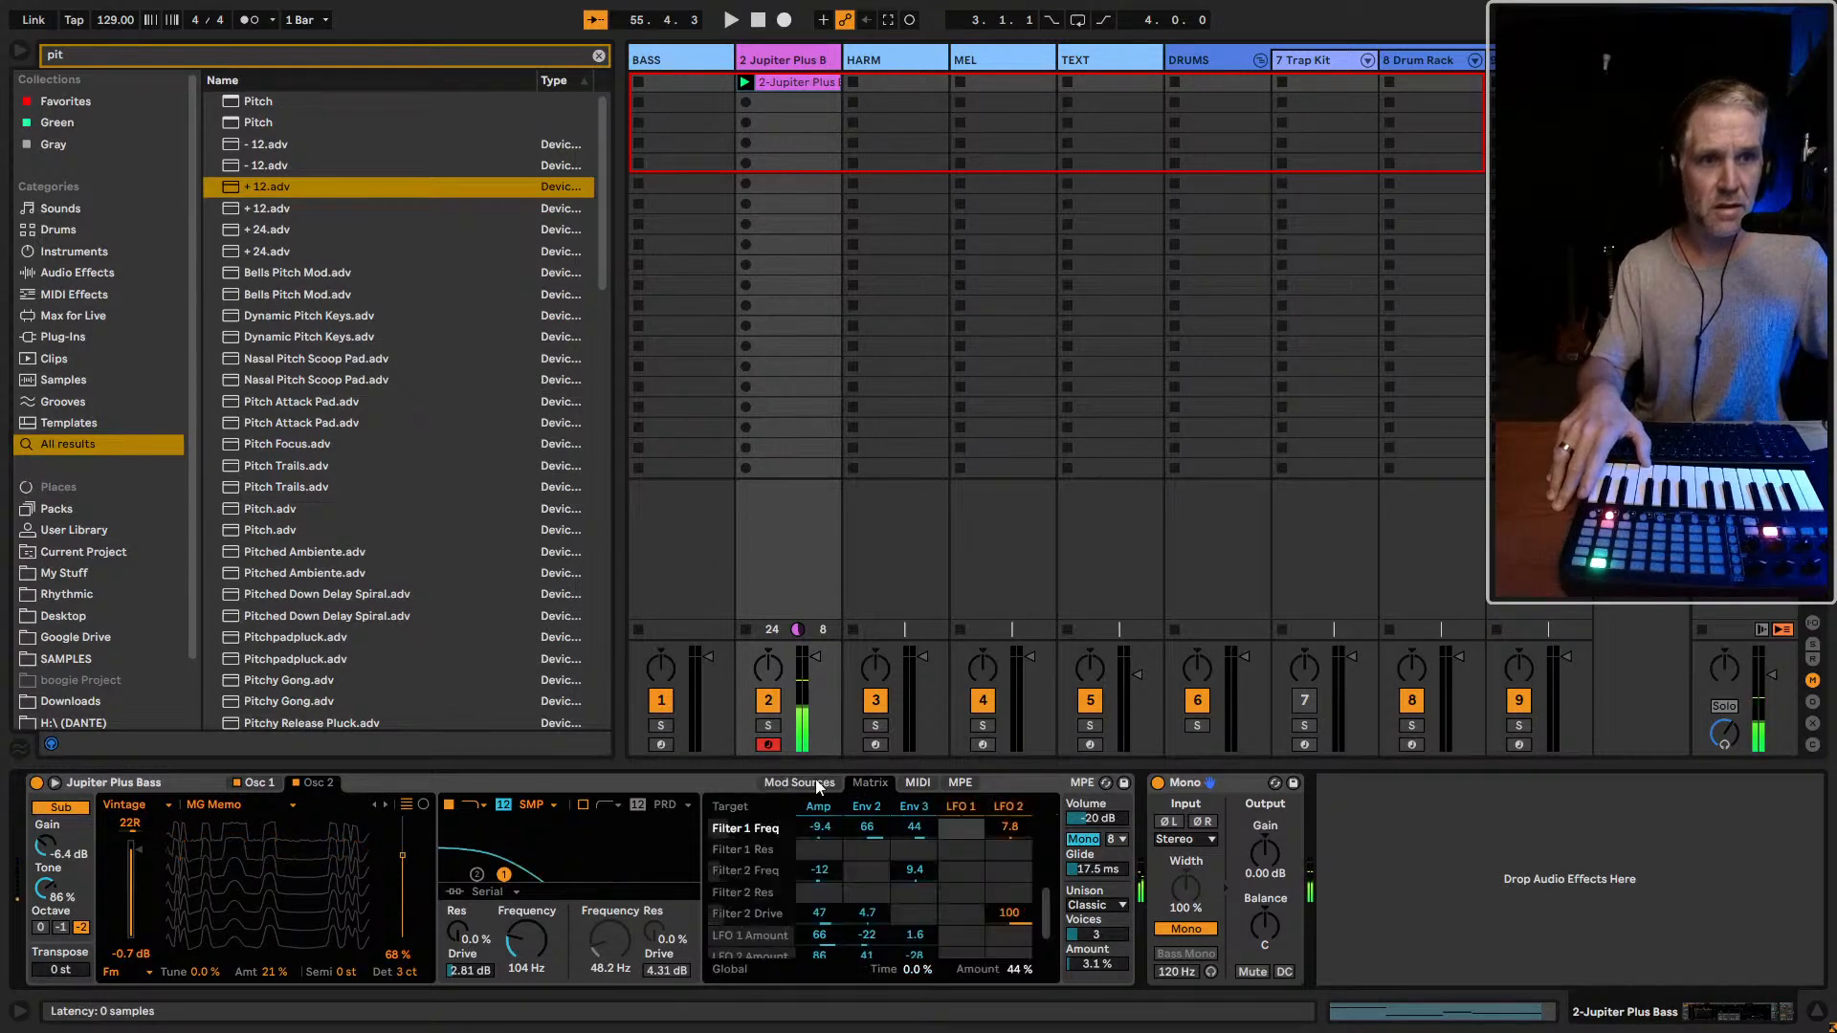
{"action": "left_click", "coordinate": [799, 783]}
{"action": "left_click", "coordinate": [876, 805]}
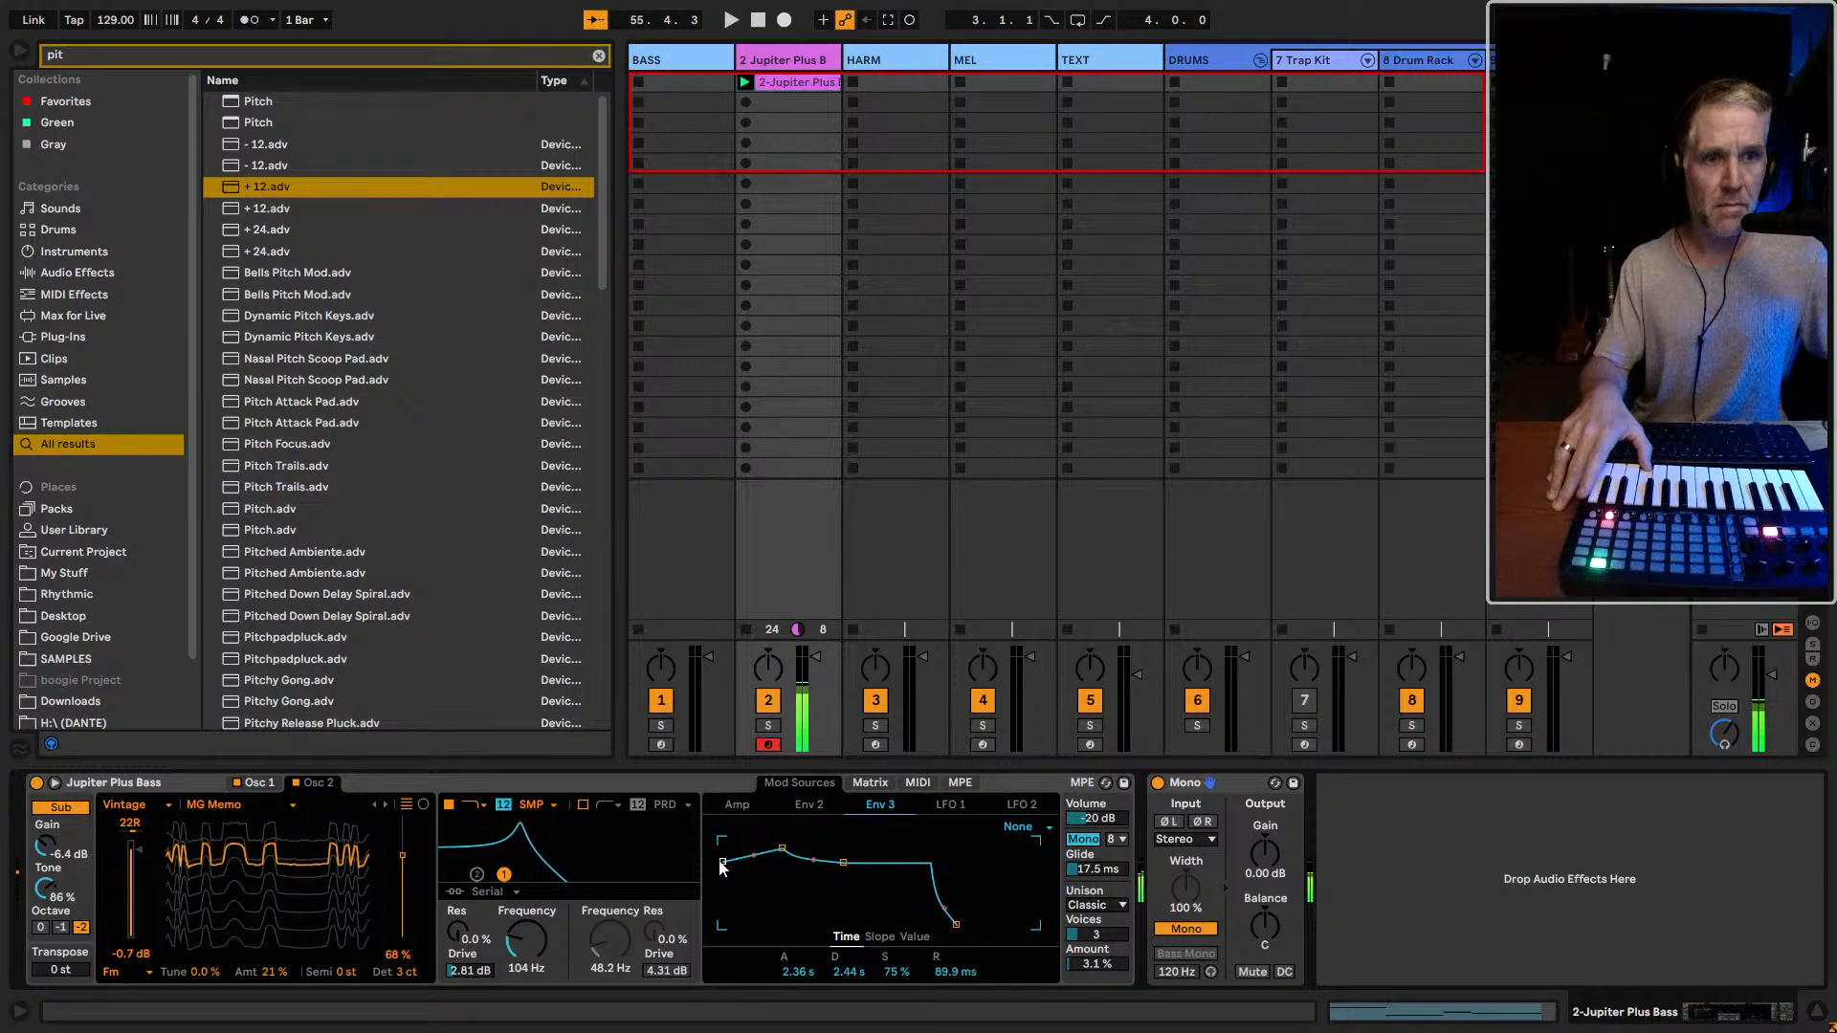
{"action": "left_click_drag", "start_coordinate": [723, 866], "coordinate": [770, 924]}
{"action": "left_click_drag", "start_coordinate": [831, 863], "coordinate": [788, 877]}
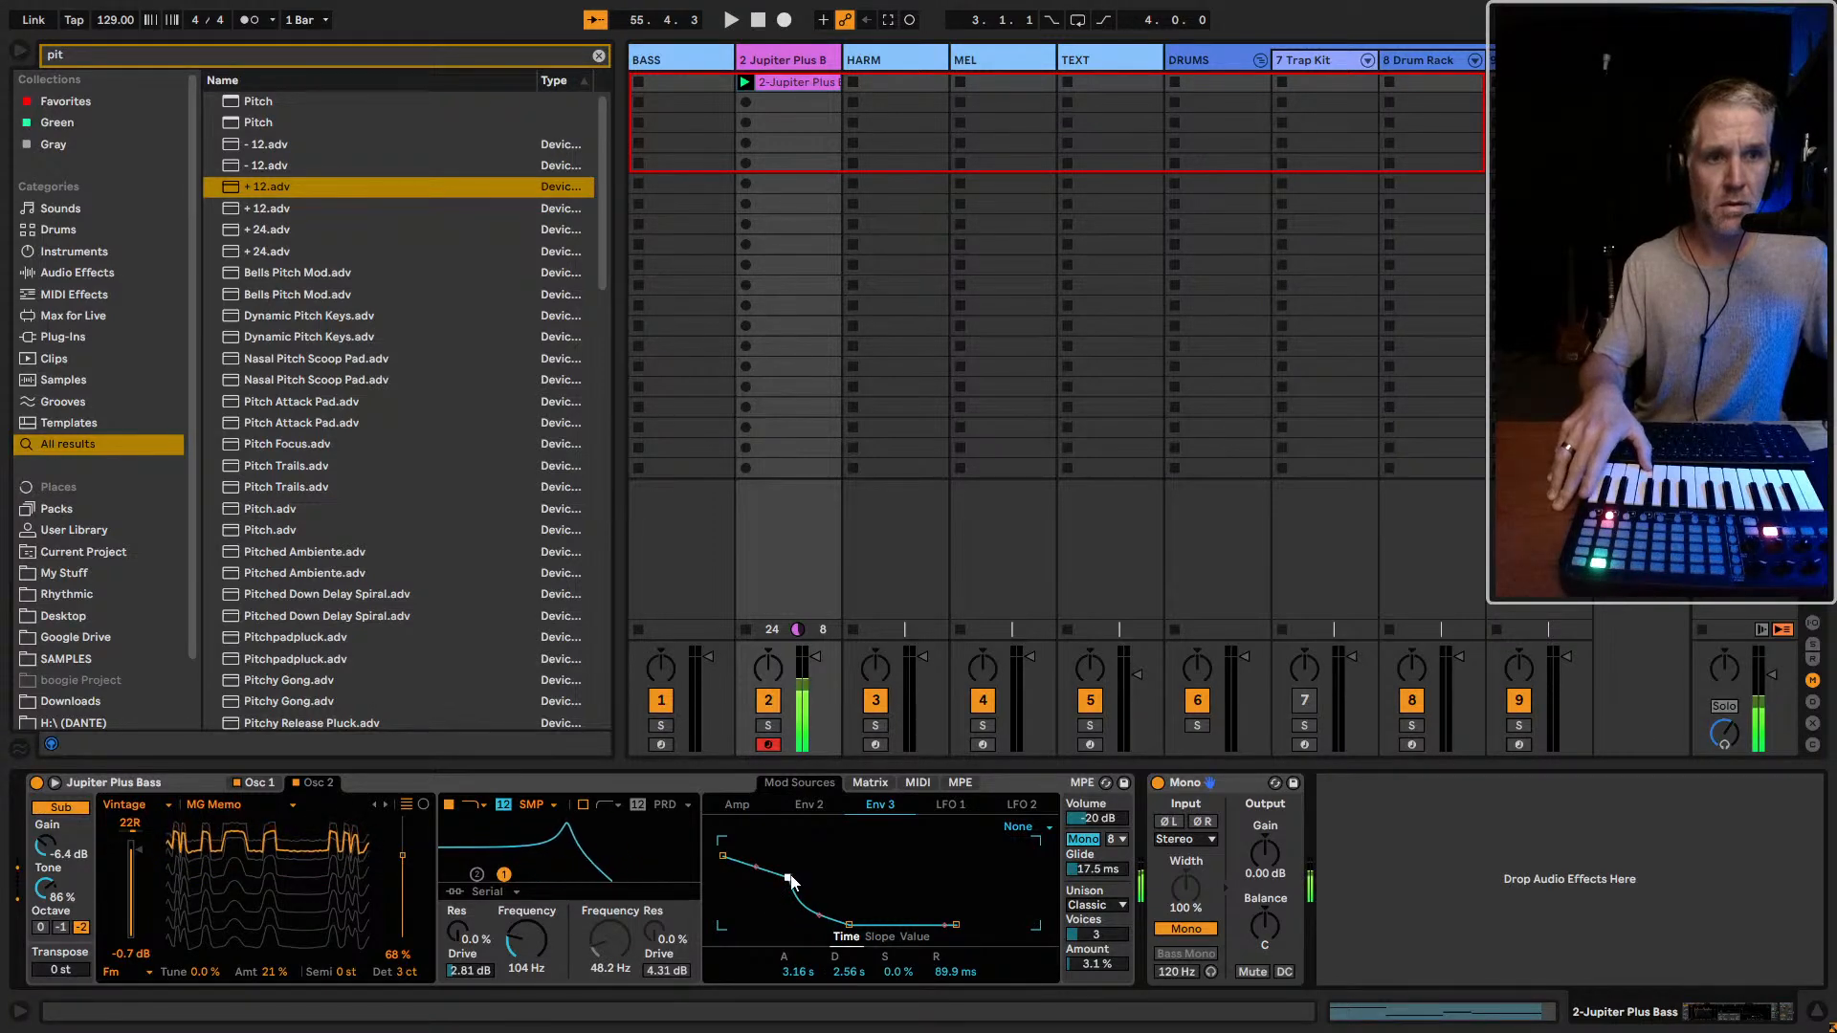
{"action": "left_click", "coordinate": [960, 806]}
{"action": "left_click", "coordinate": [874, 813]}
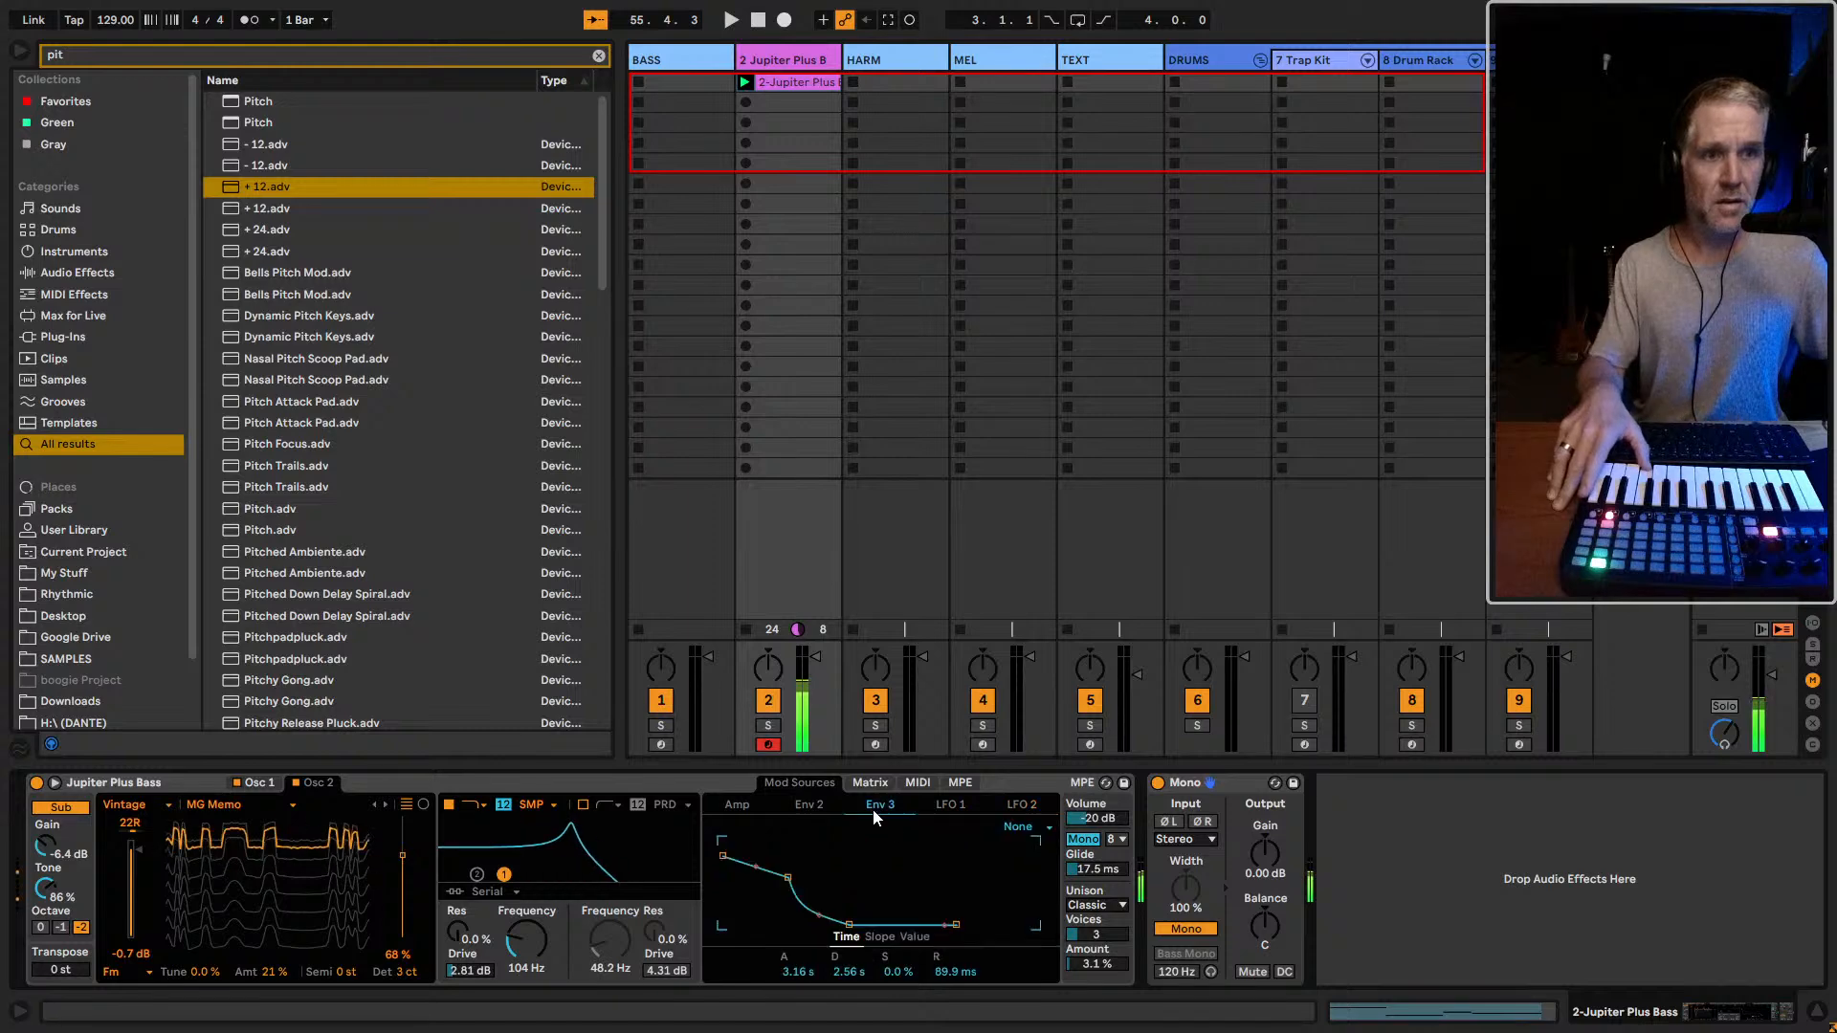
Try modulating Filter 2 Res from the Amp envelope in the matrix at -50 and 100, and reset the amount
{"action": "left_click", "coordinate": [870, 783]}
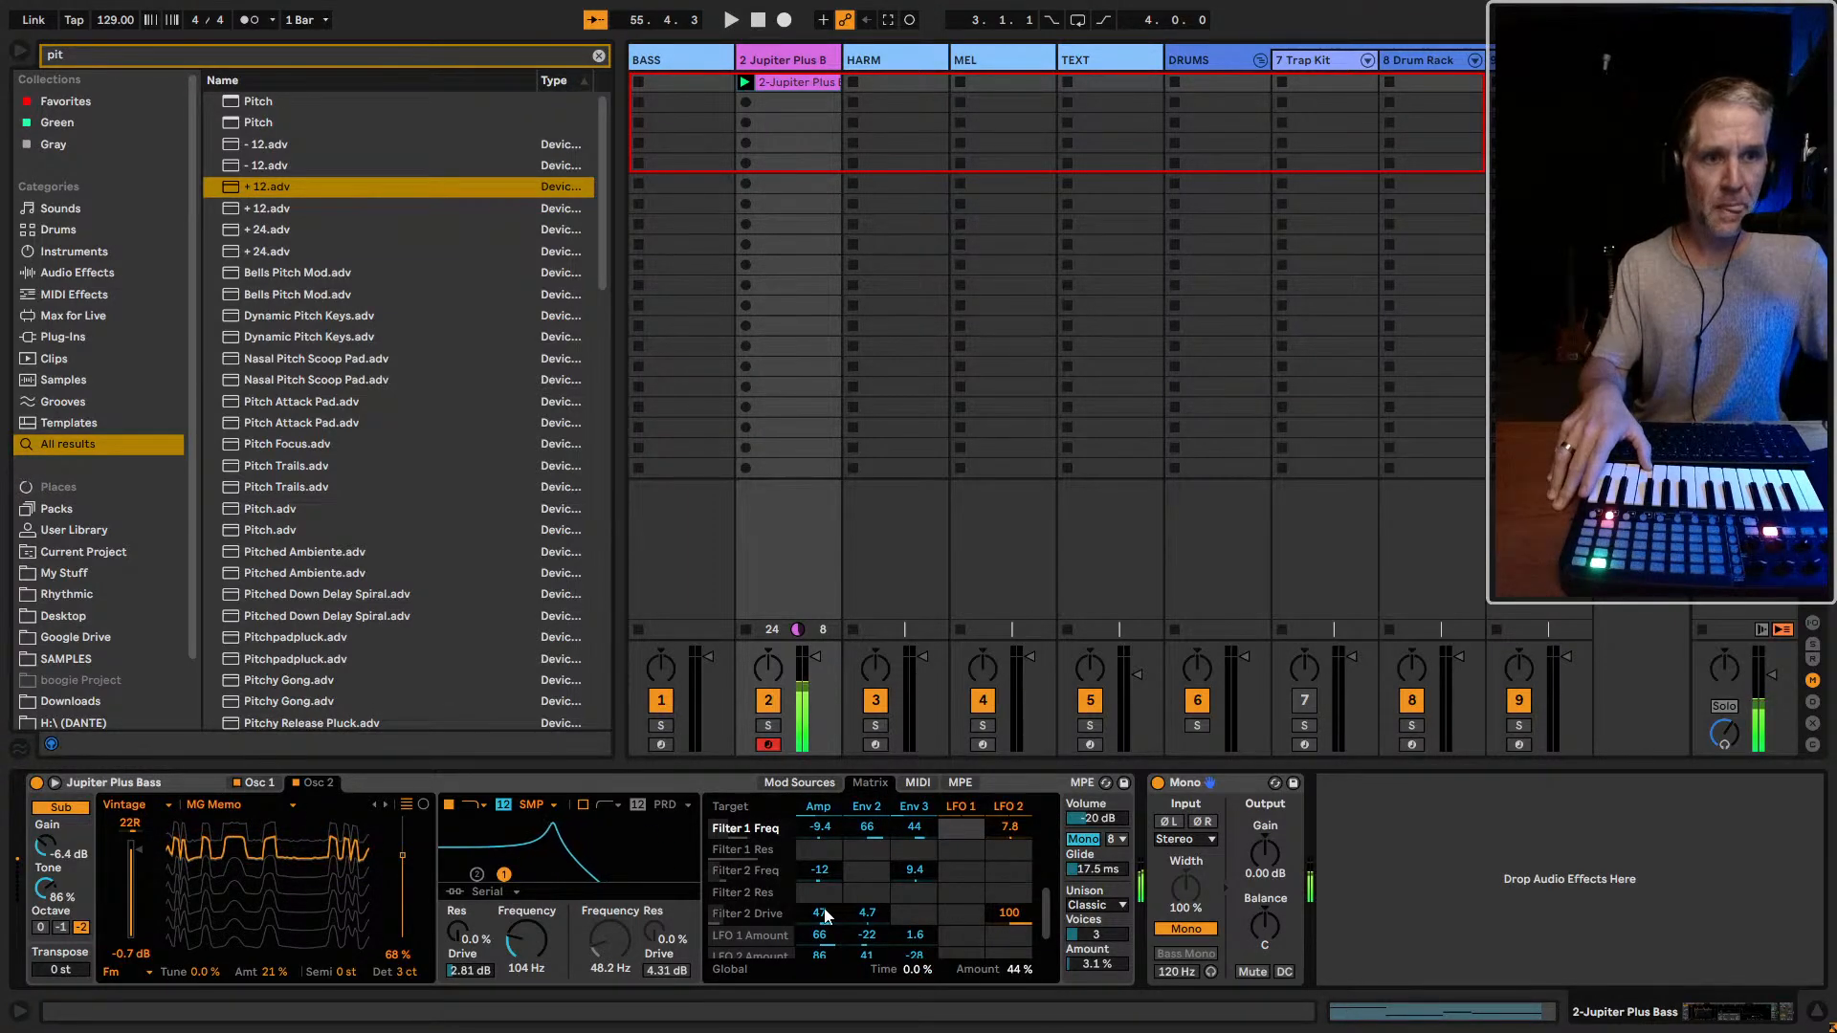
{"action": "left_click_drag", "start_coordinate": [811, 897], "coordinate": [811, 966]}
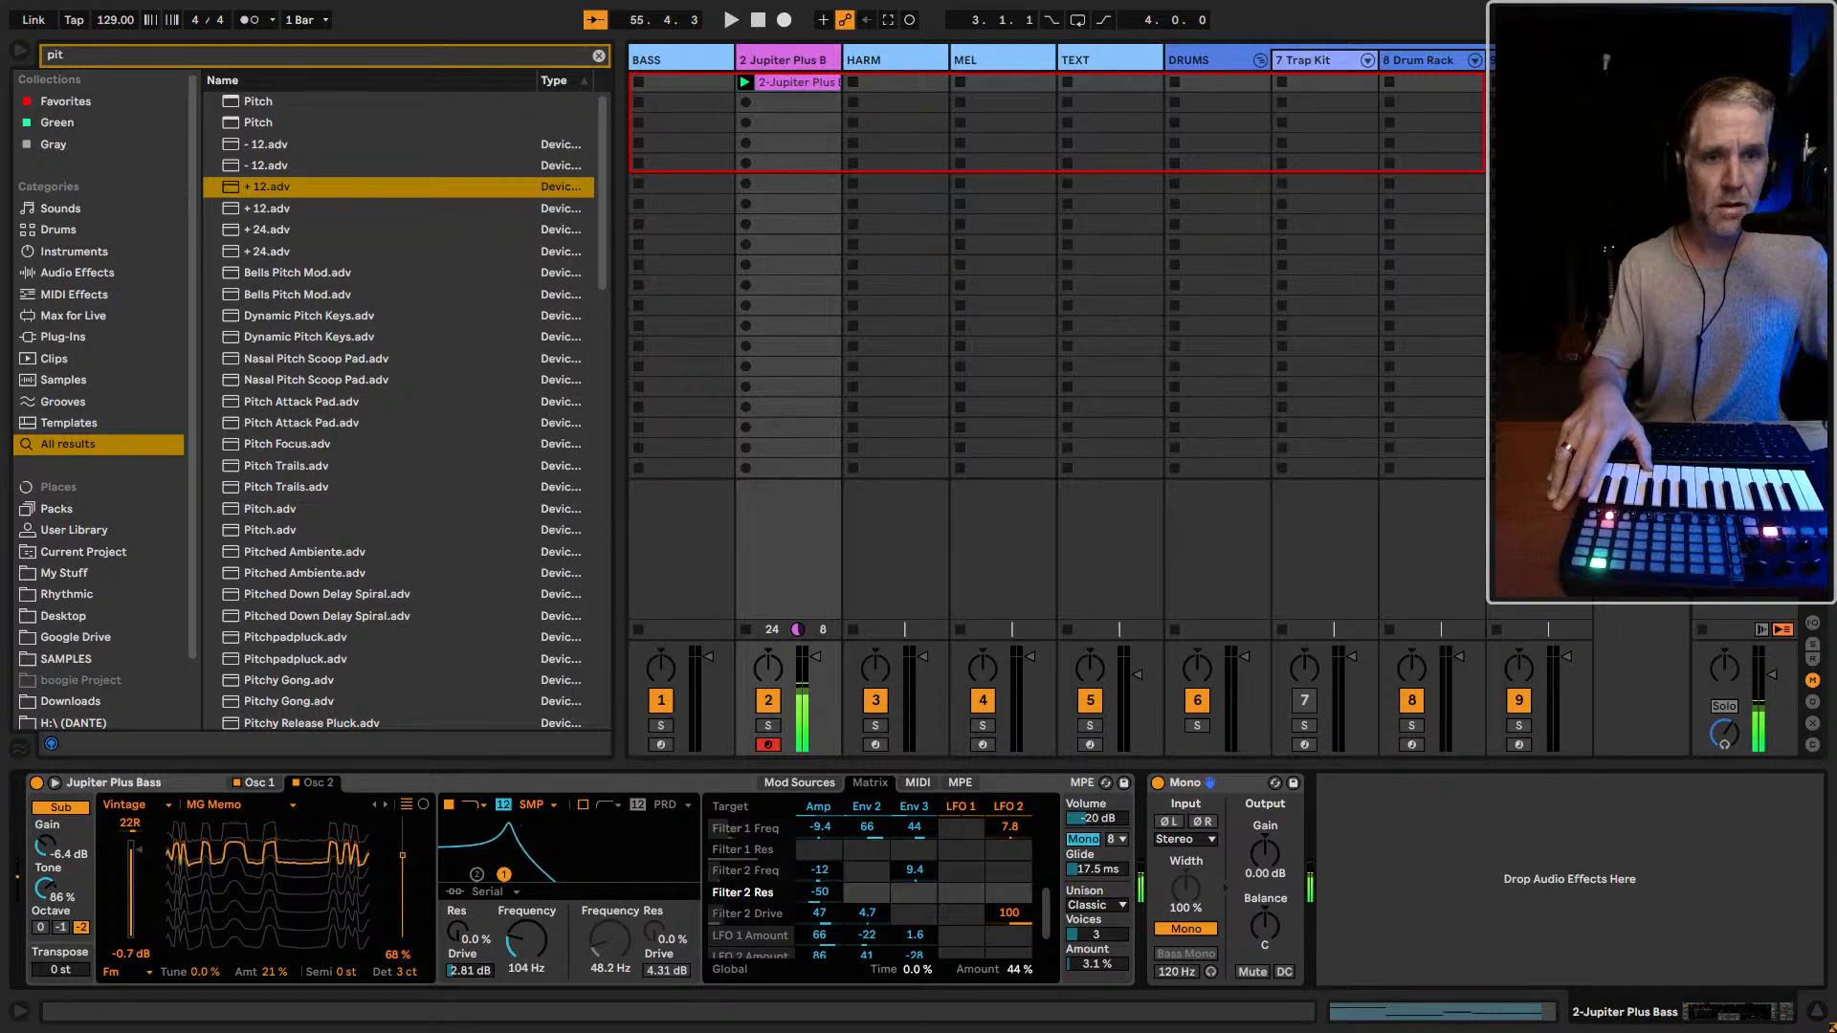
{"action": "left_click_drag", "start_coordinate": [818, 894], "coordinate": [818, 866]}
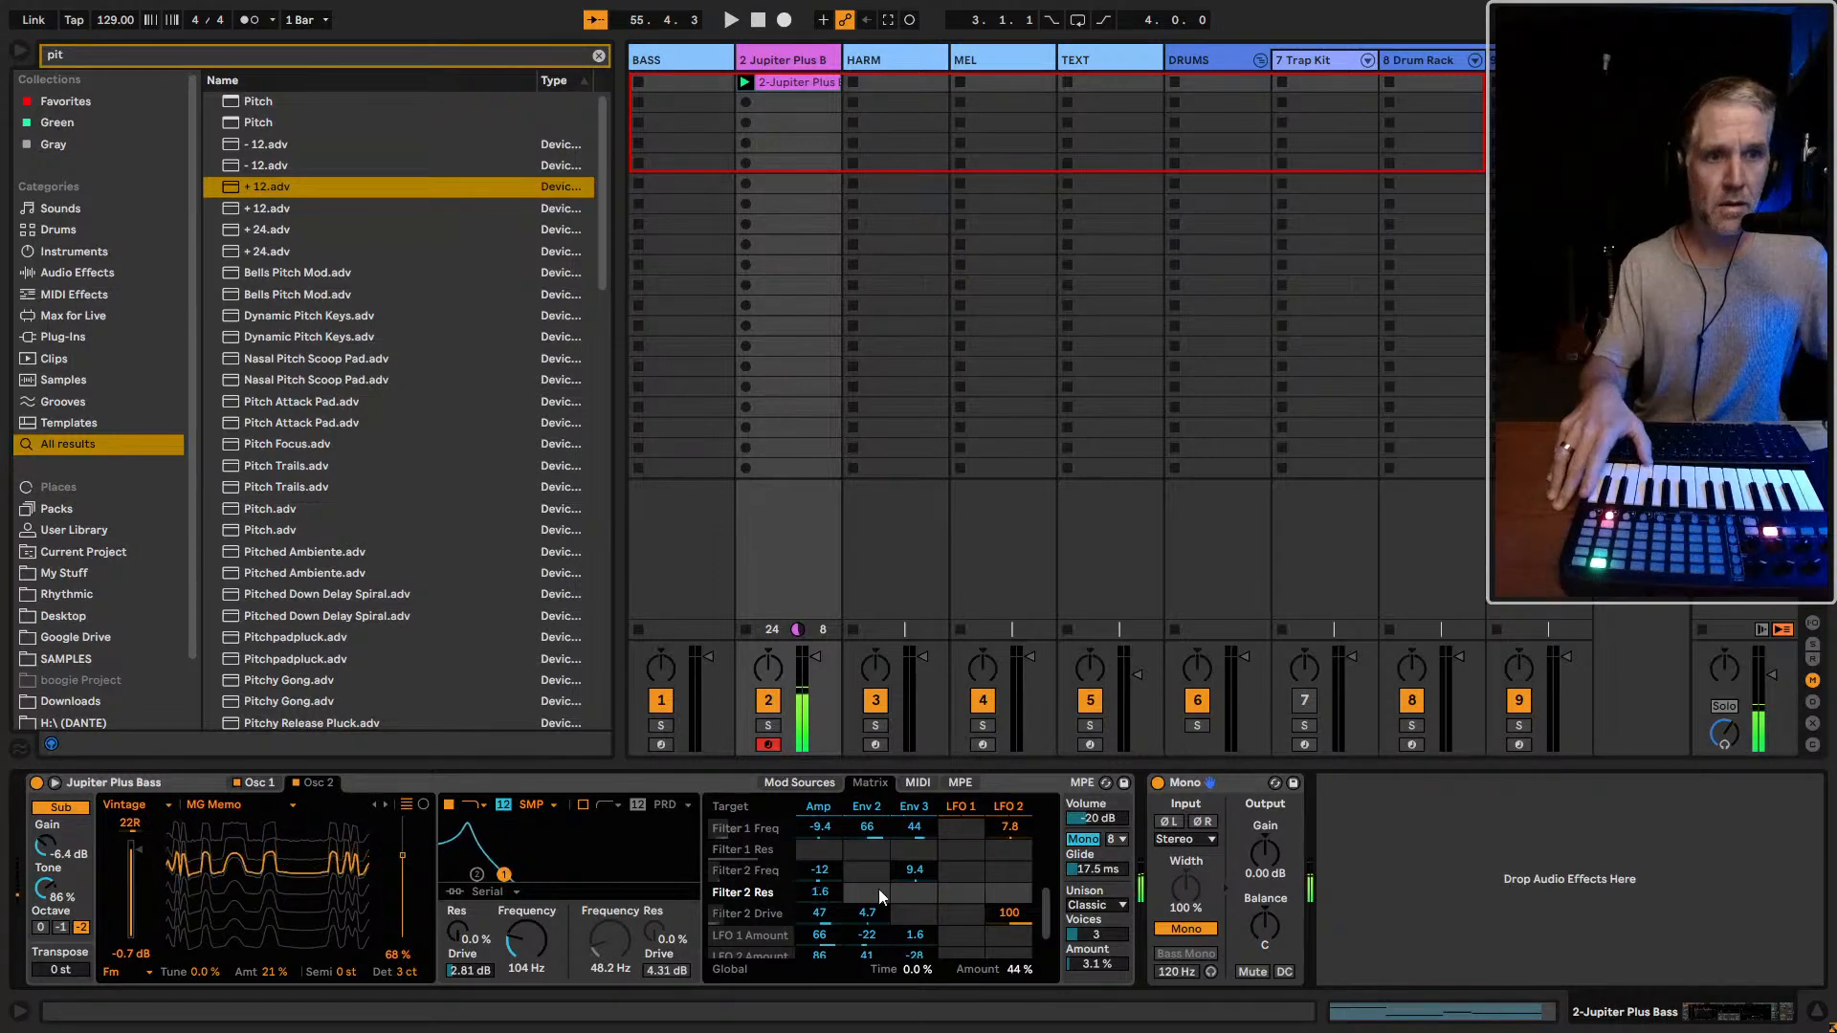
{"action": "double_click", "coordinate": [820, 895]}
Try positive Amp envelope modulation of Filter 1 Res in the matrix, and set the amount to -100
{"action": "left_click", "coordinate": [820, 851]}
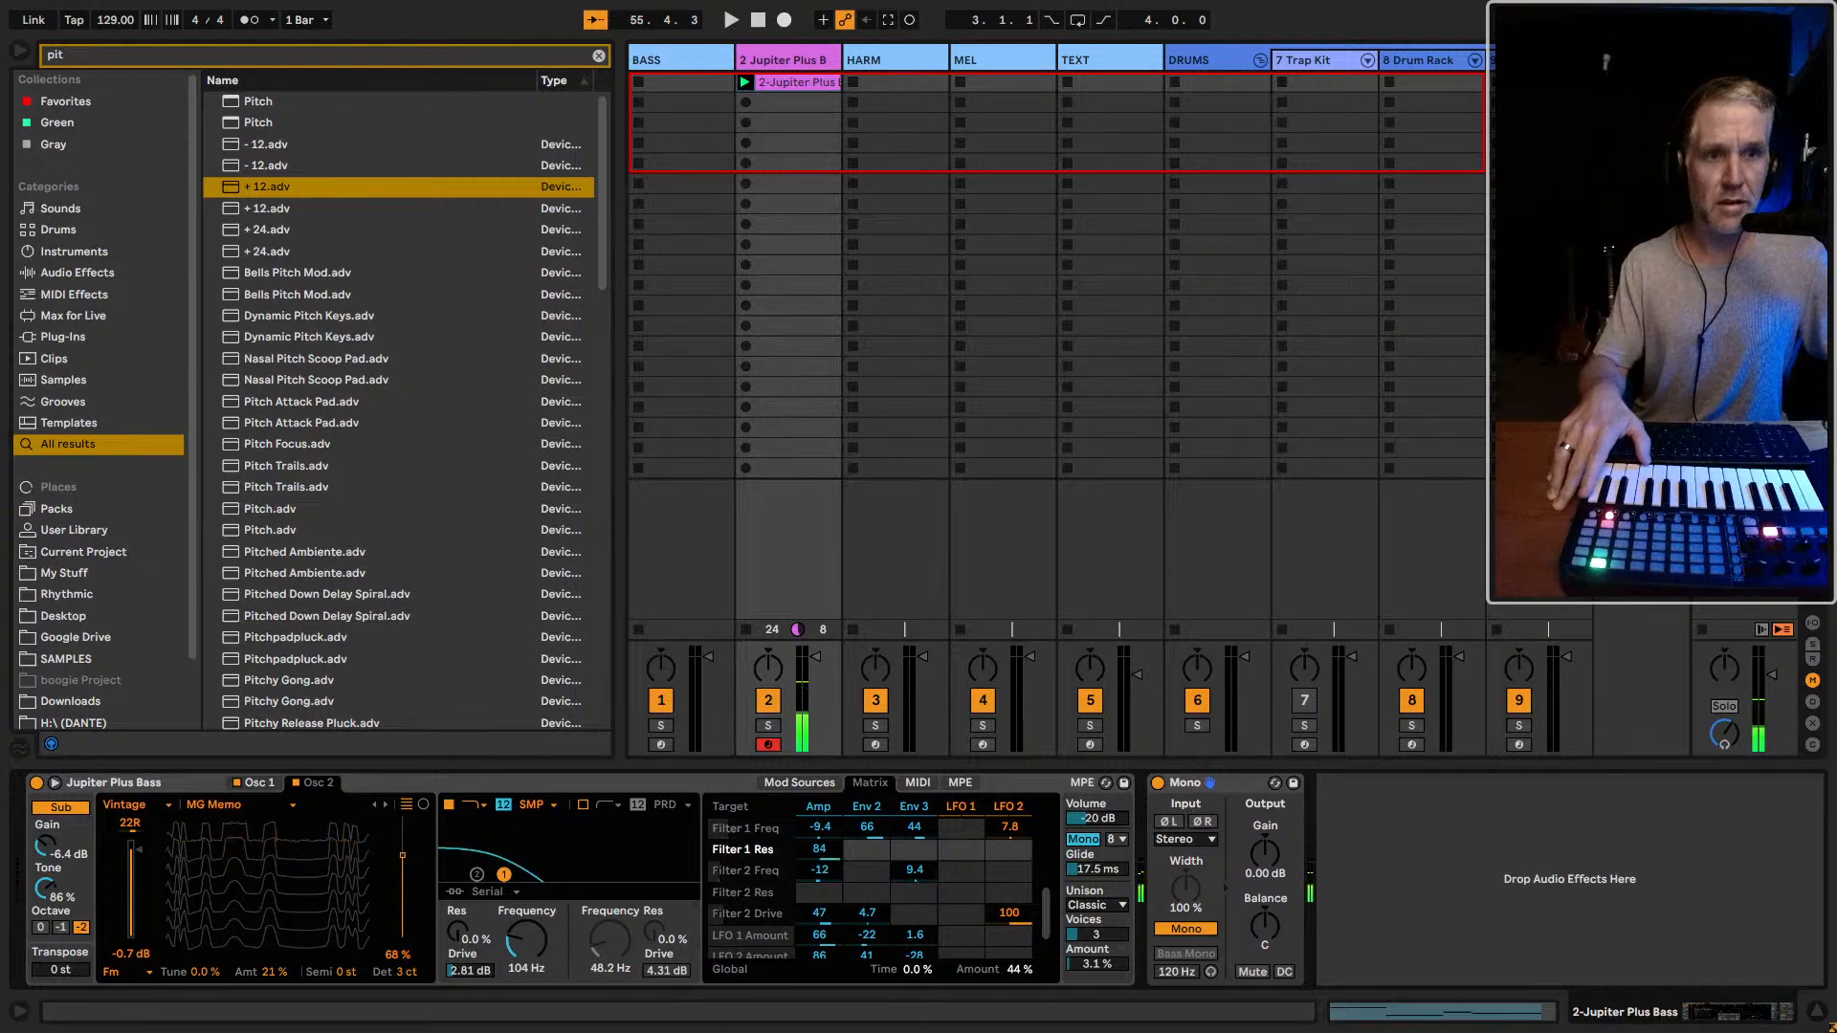
{"action": "left_click_drag", "start_coordinate": [820, 858], "coordinate": [820, 853]}
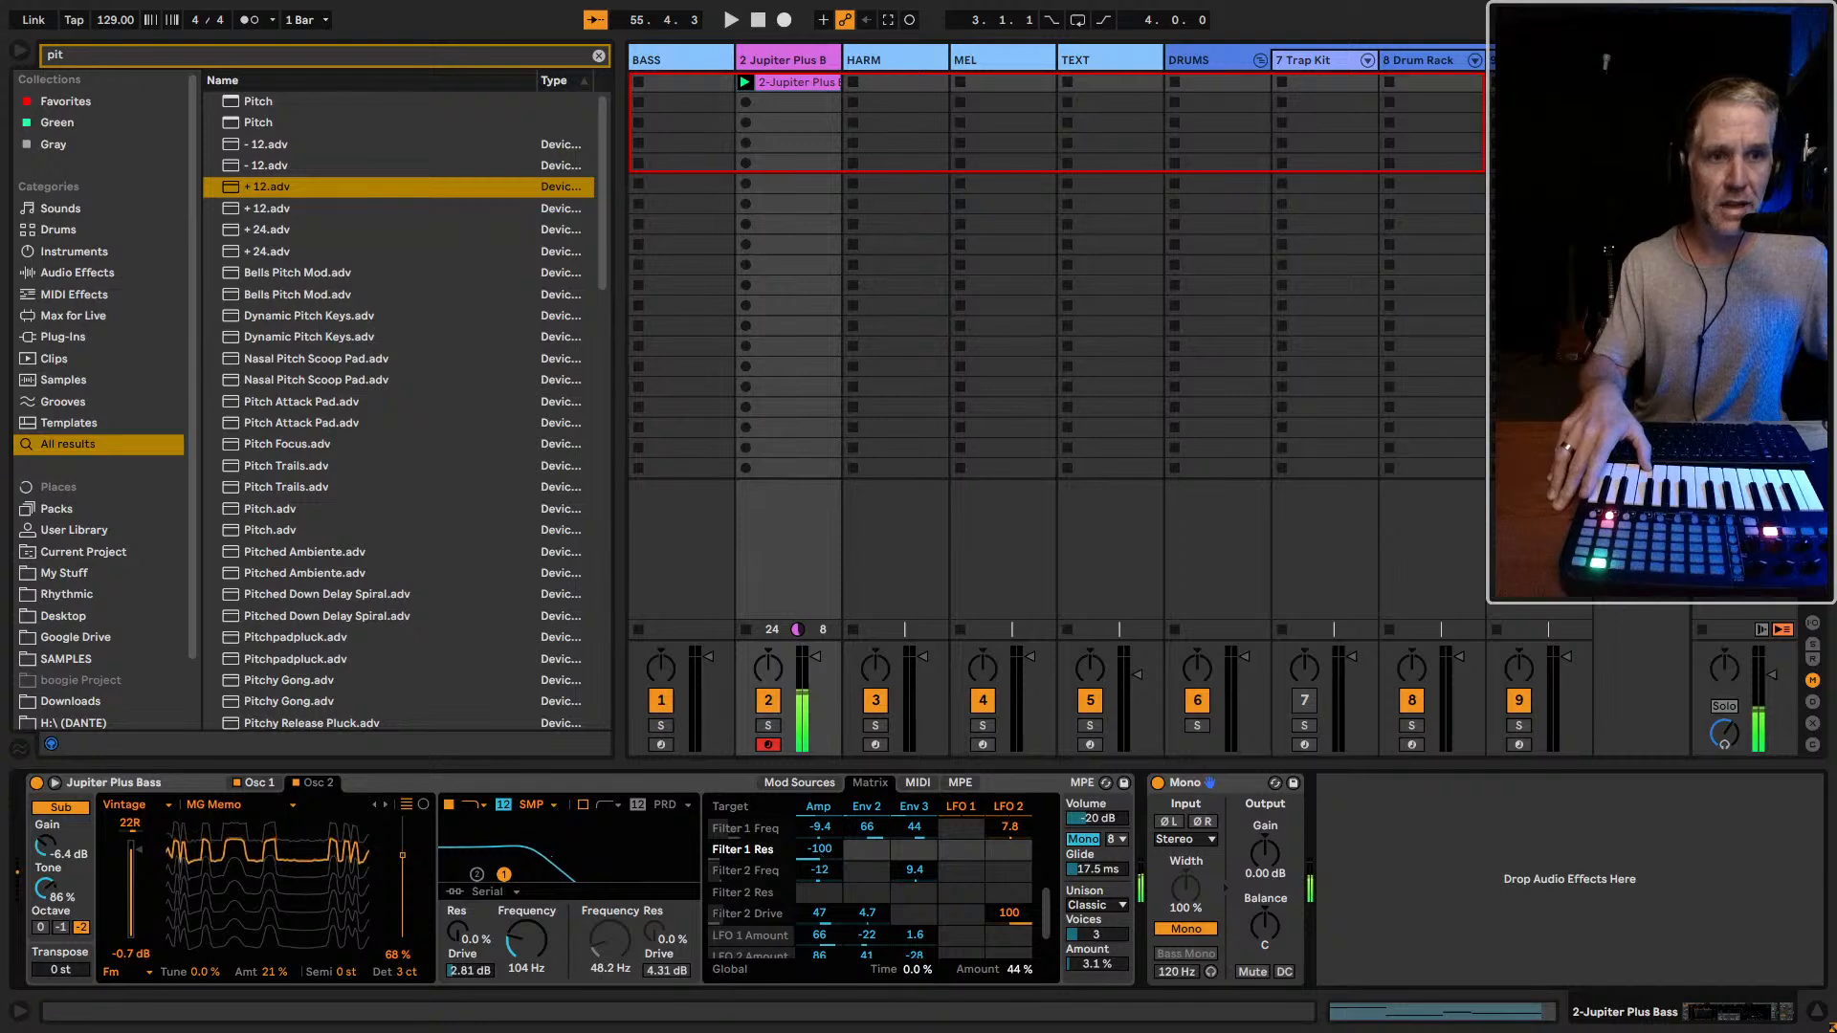
{"action": "left_click_drag", "start_coordinate": [820, 852], "coordinate": [820, 909]}
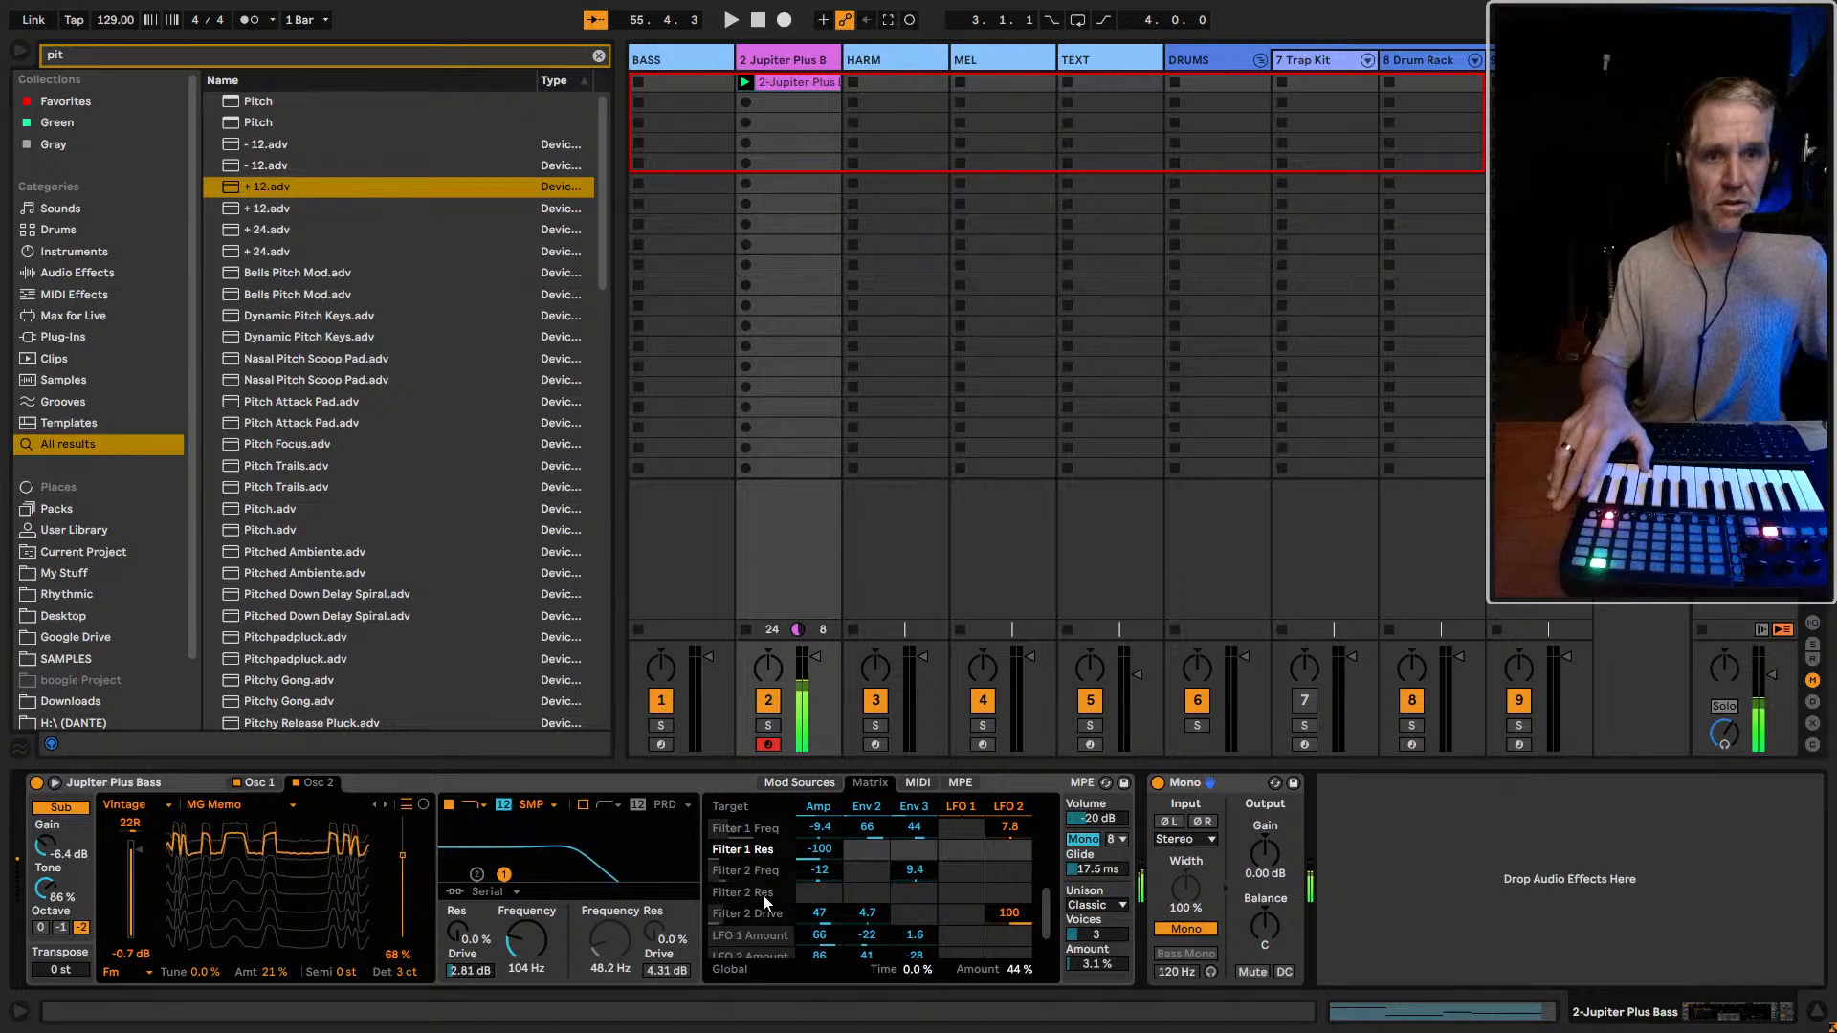
Compare the BASS track's Massive X with Jupiter Plus Bass by arming each track in turn, moving the plug-in window aside
{"action": "left_click", "coordinate": [685, 752]}
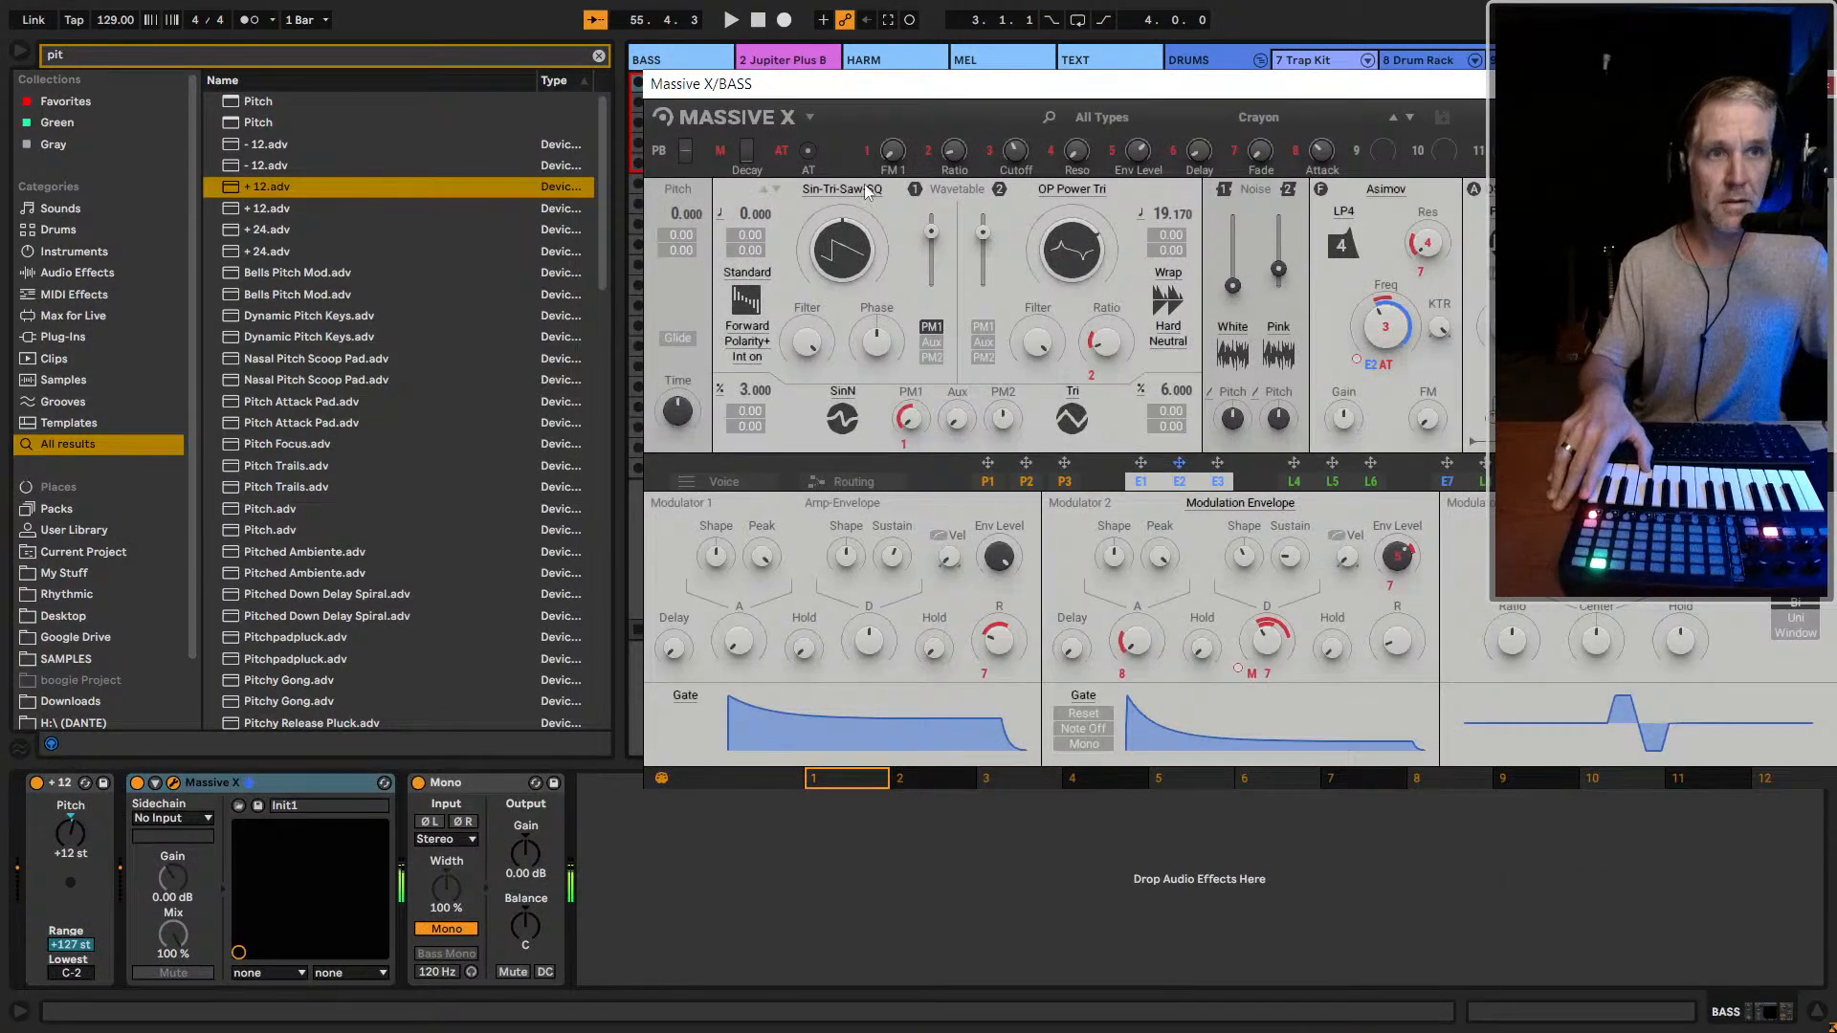
{"action": "left_click_drag", "start_coordinate": [843, 94], "coordinate": [1418, 86]}
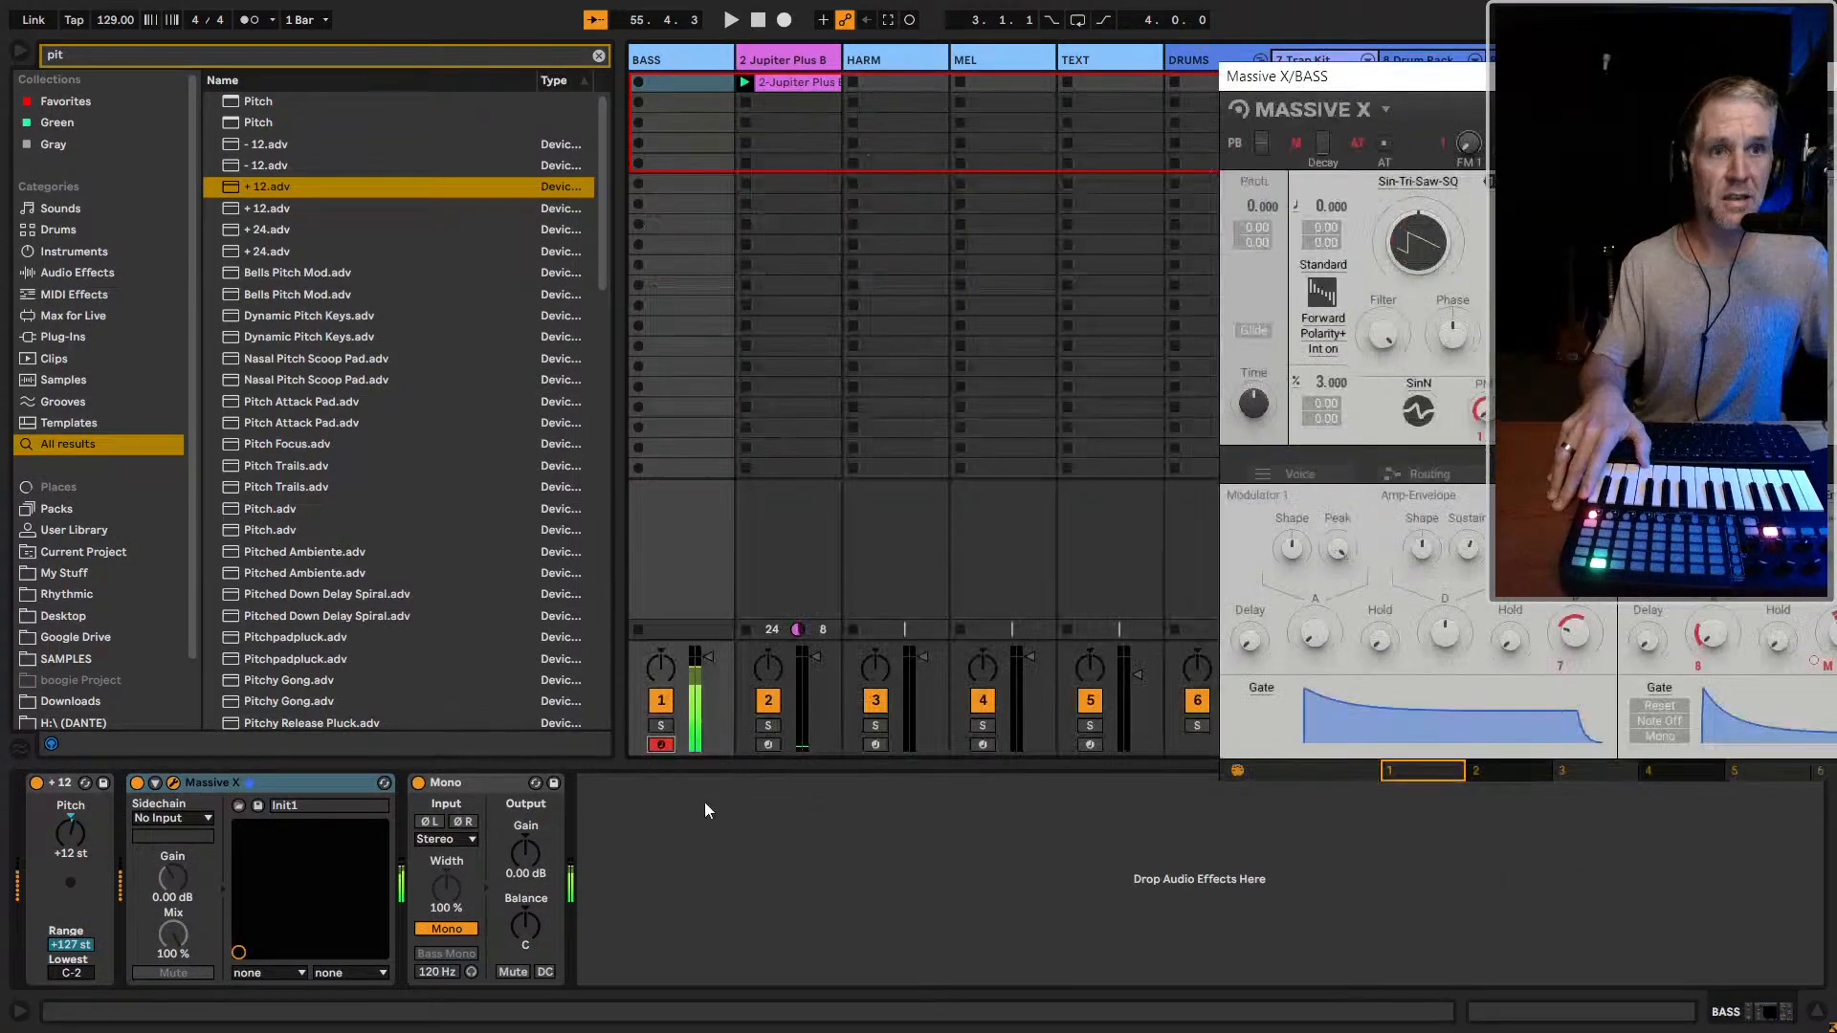
{"action": "left_click", "coordinate": [772, 743]}
{"action": "left_click", "coordinate": [769, 745]}
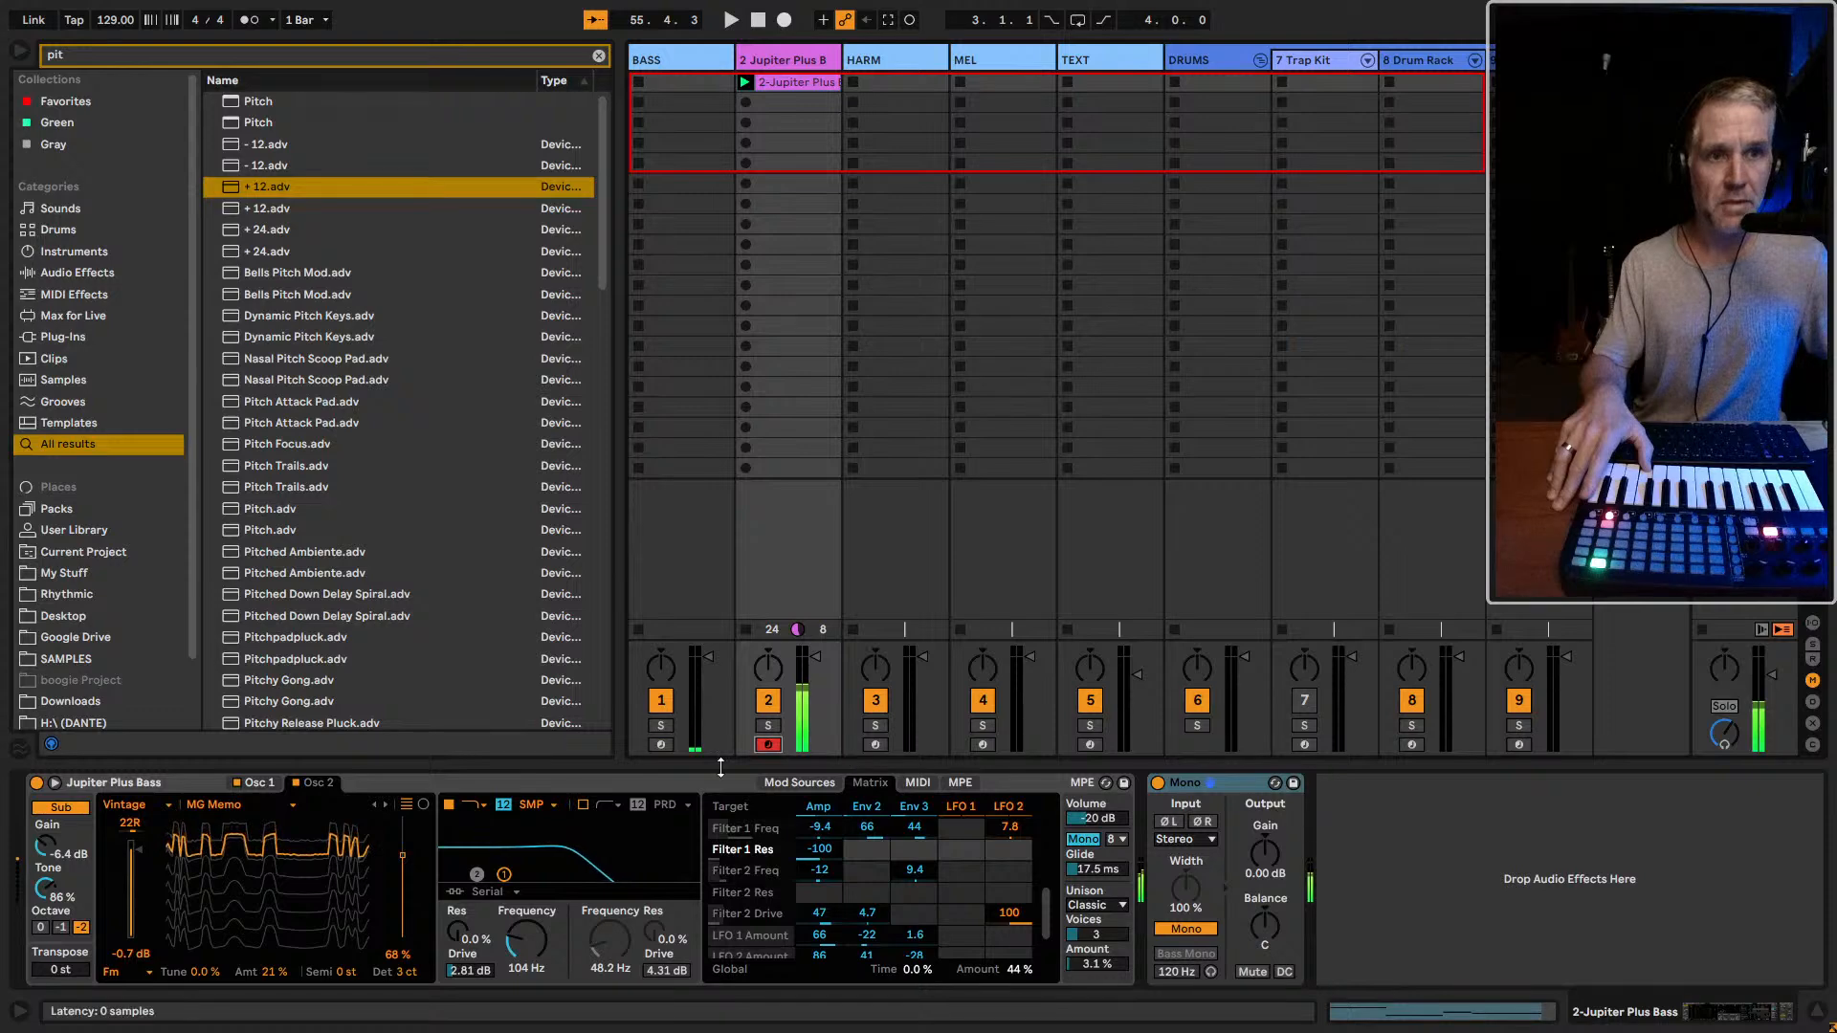
{"action": "left_click", "coordinate": [663, 745]}
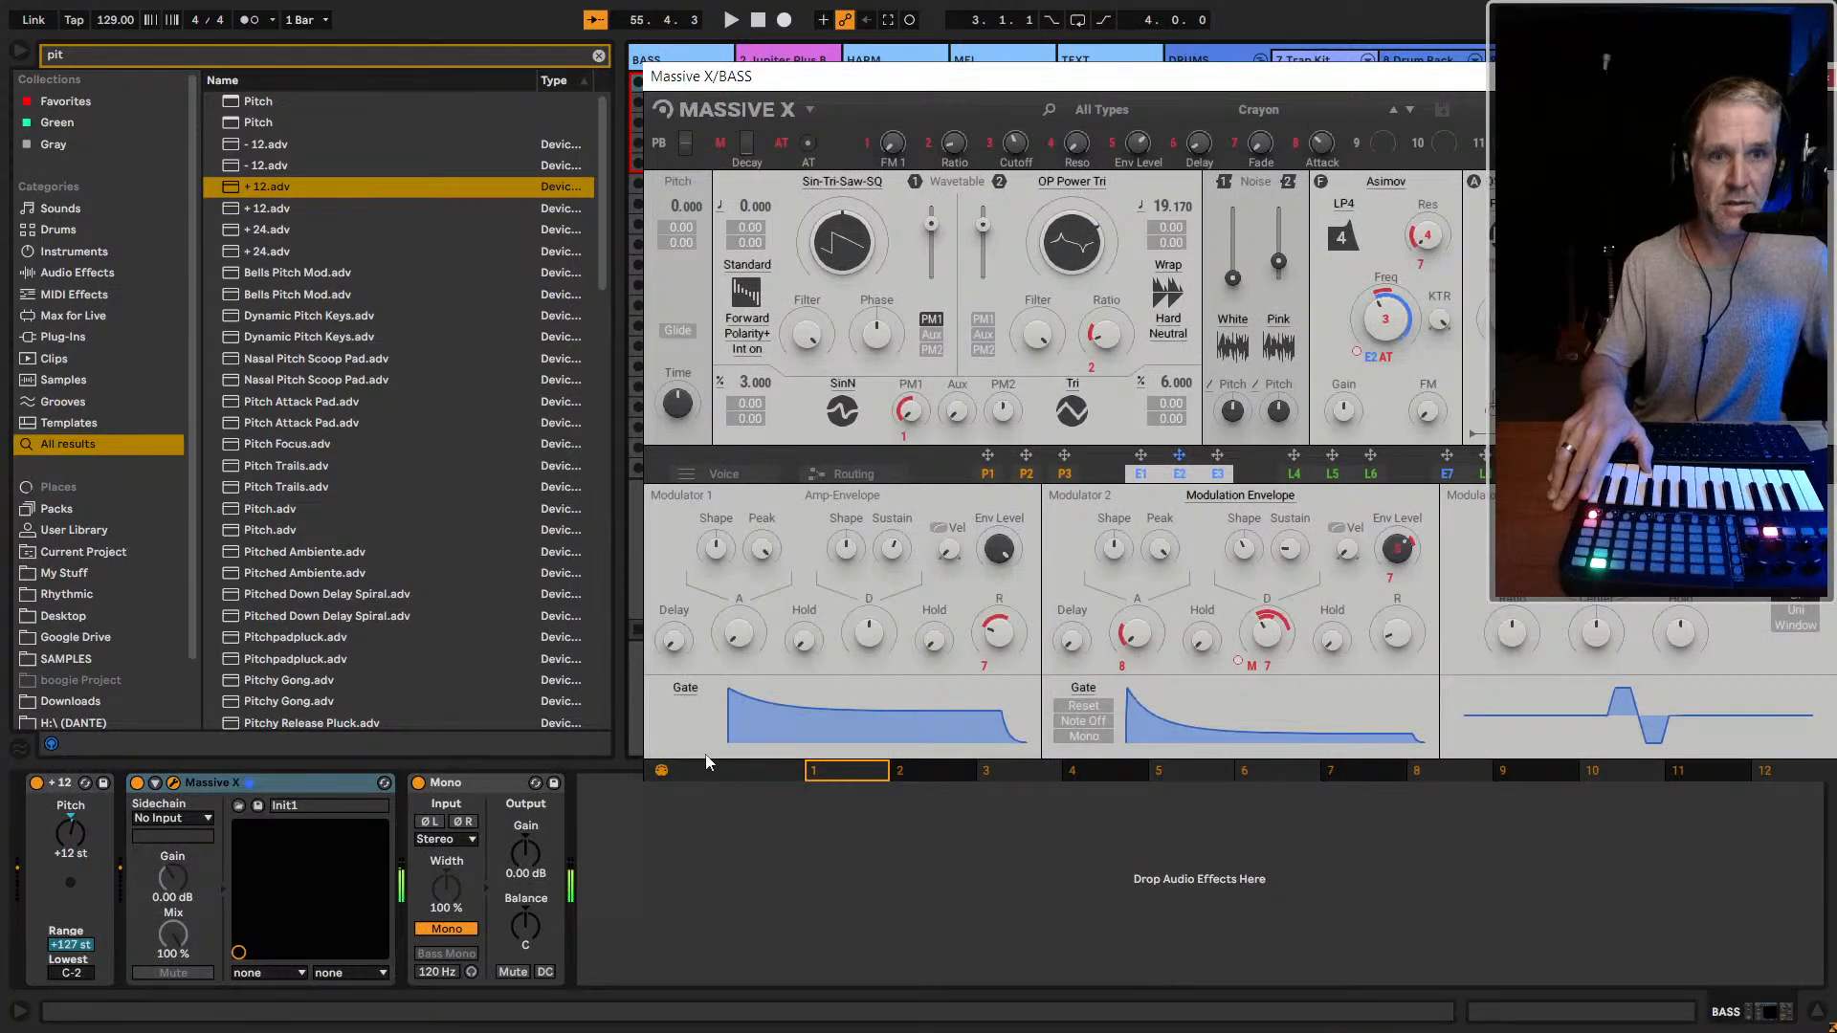
{"action": "left_click_drag", "start_coordinate": [782, 85], "coordinate": [1306, 84]}
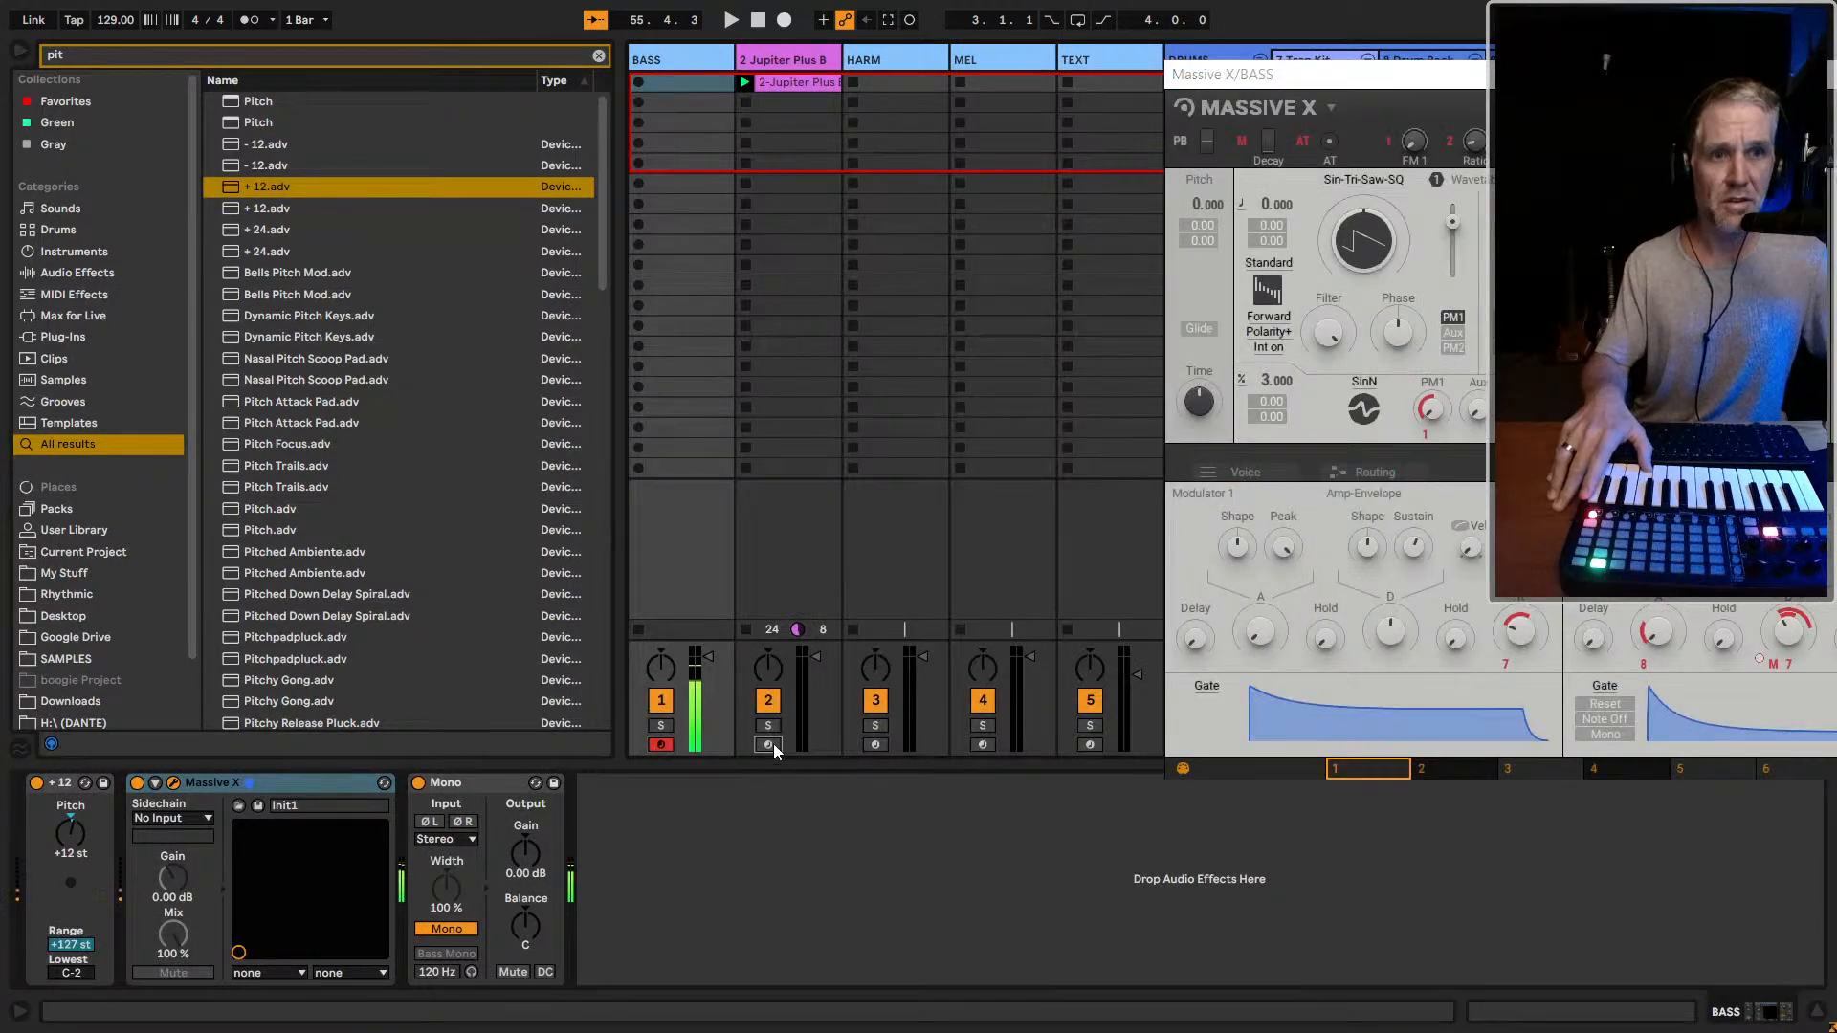
{"action": "left_click", "coordinate": [773, 743]}
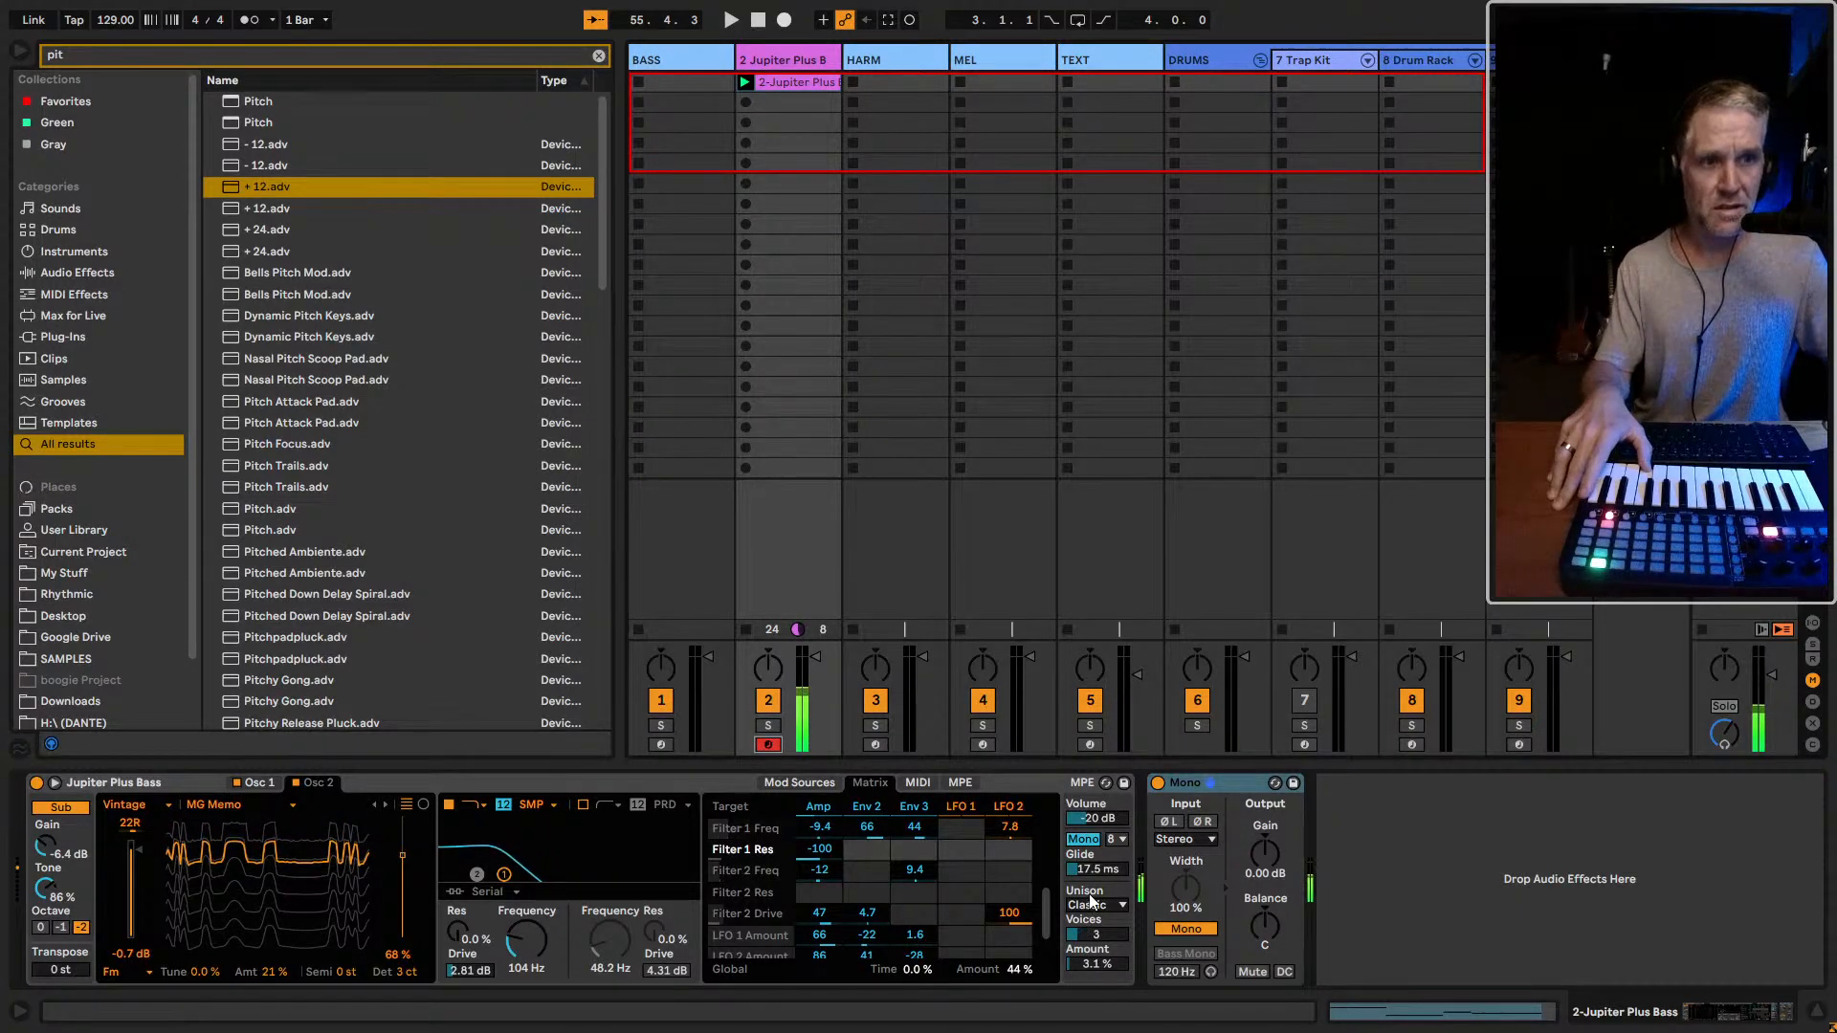
Set Jupiter Plus Bass's voice count beside the Mono setting to 2
{"action": "left_click", "coordinate": [1123, 840]}
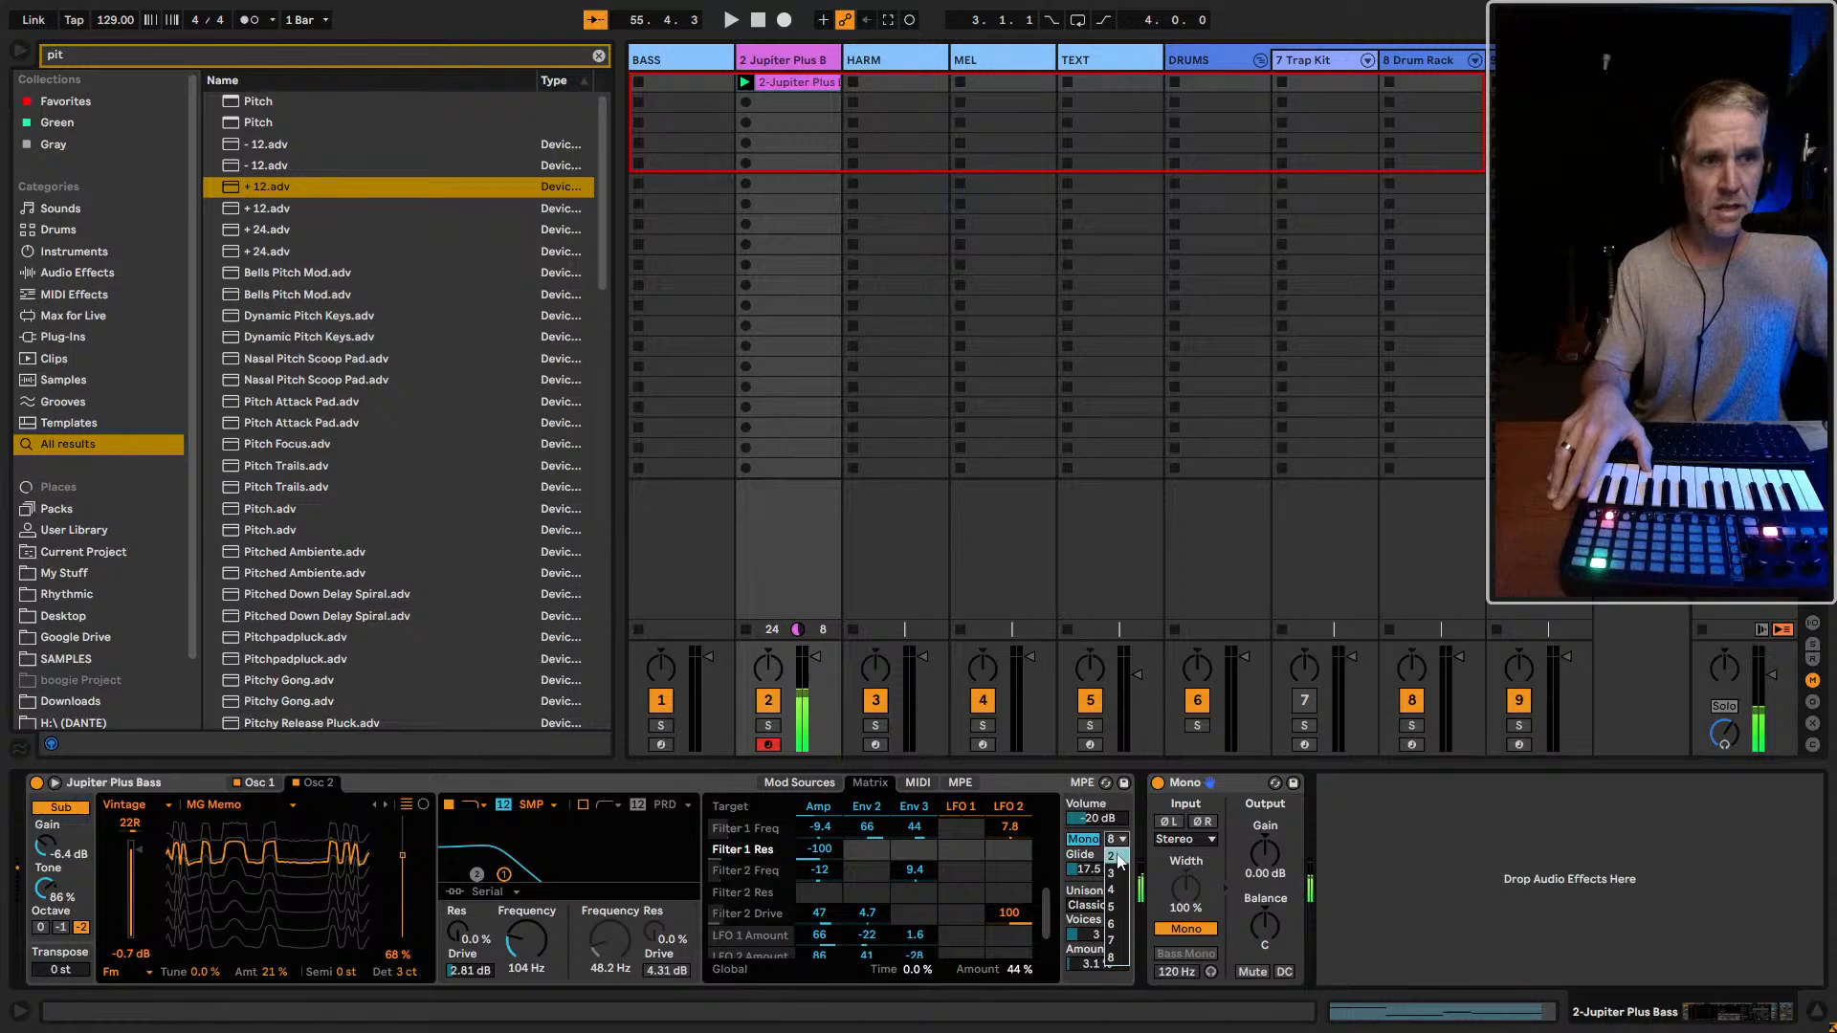
{"action": "left_click", "coordinate": [1116, 857]}
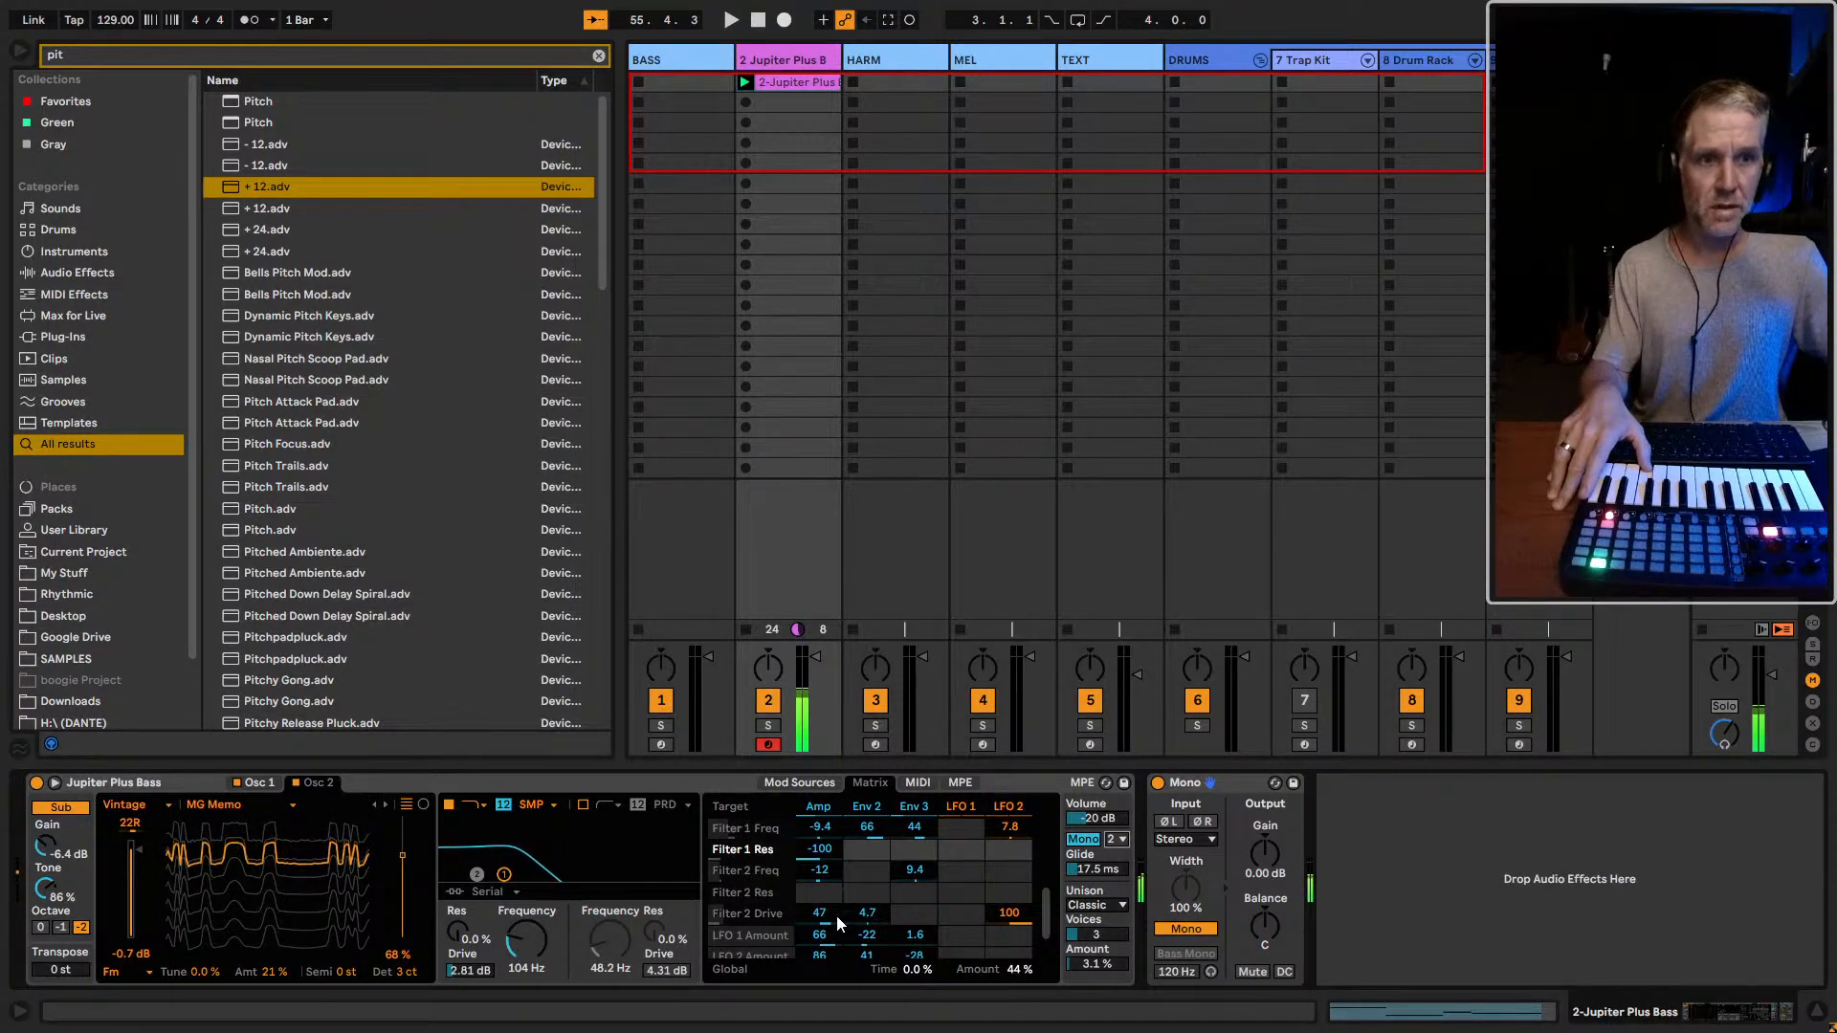
{"action": "scroll", "coordinate": [836, 916], "scroll_direction": "up", "scroll_amount": 3}
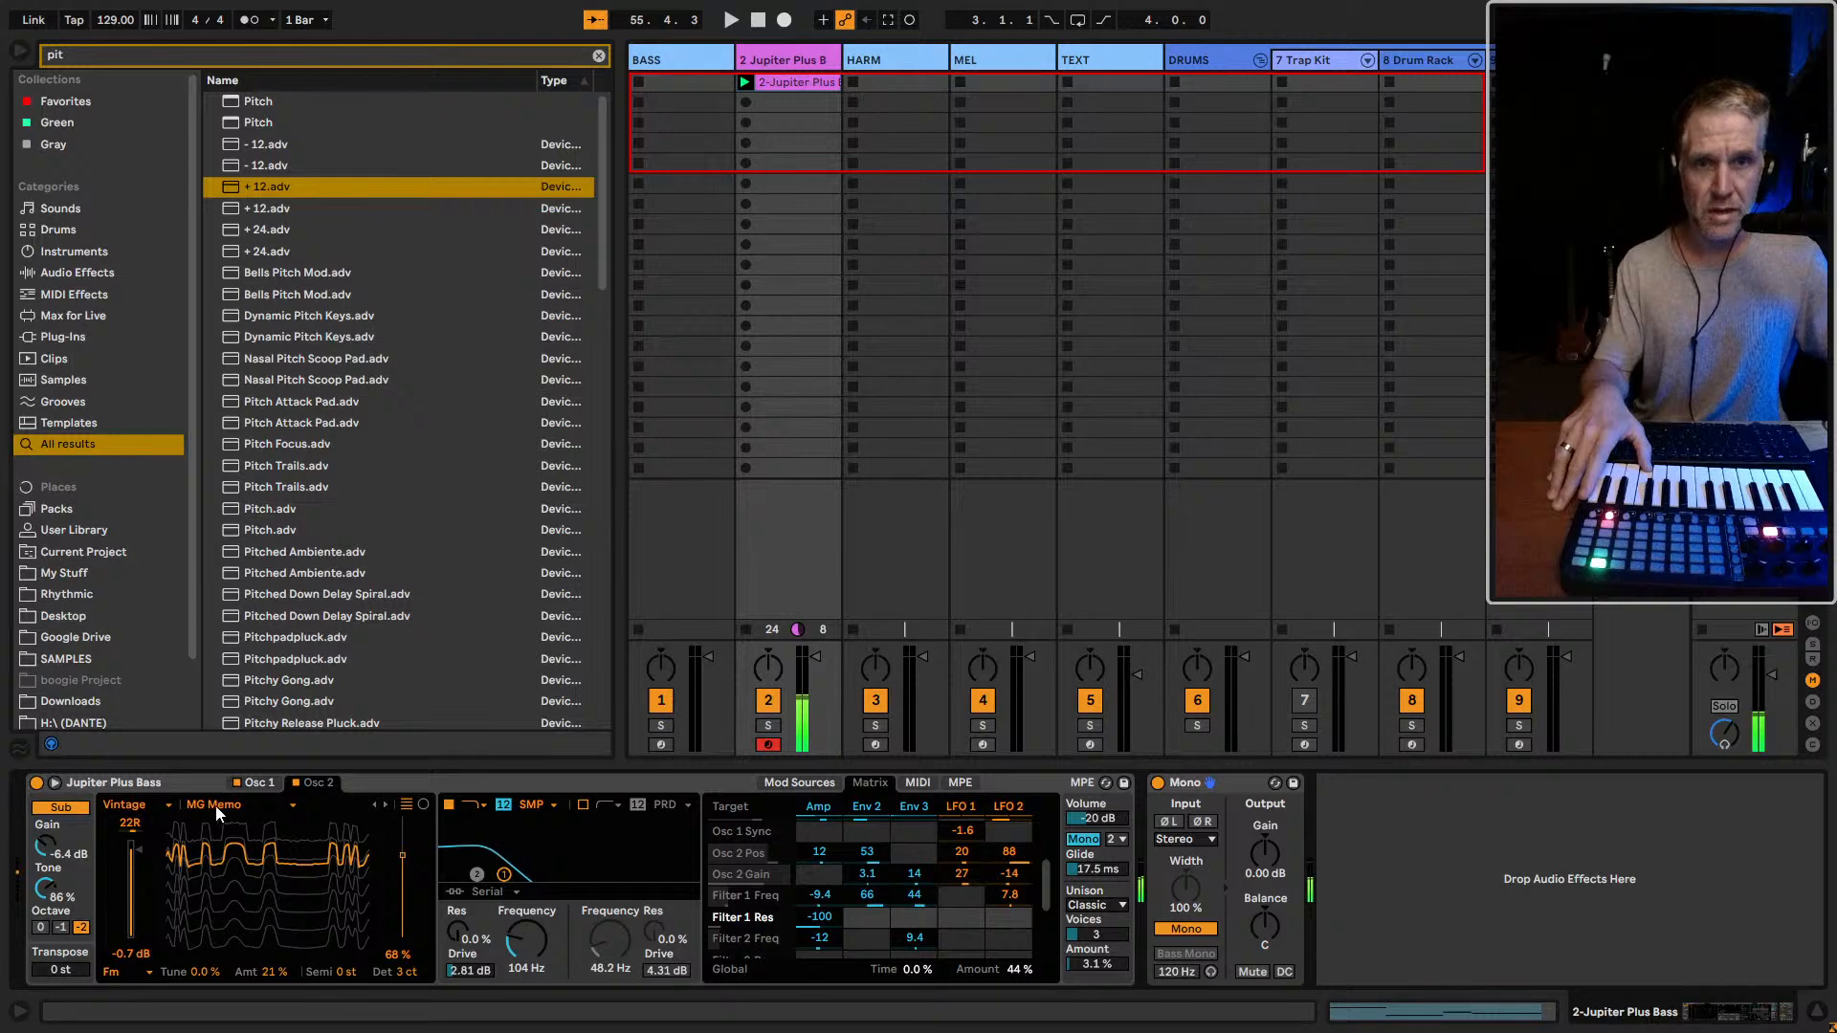
Check both oscillators' settings, try oscillator 1 at -12 st, and reset its semitones to 0 st
{"action": "left_click", "coordinate": [268, 782]}
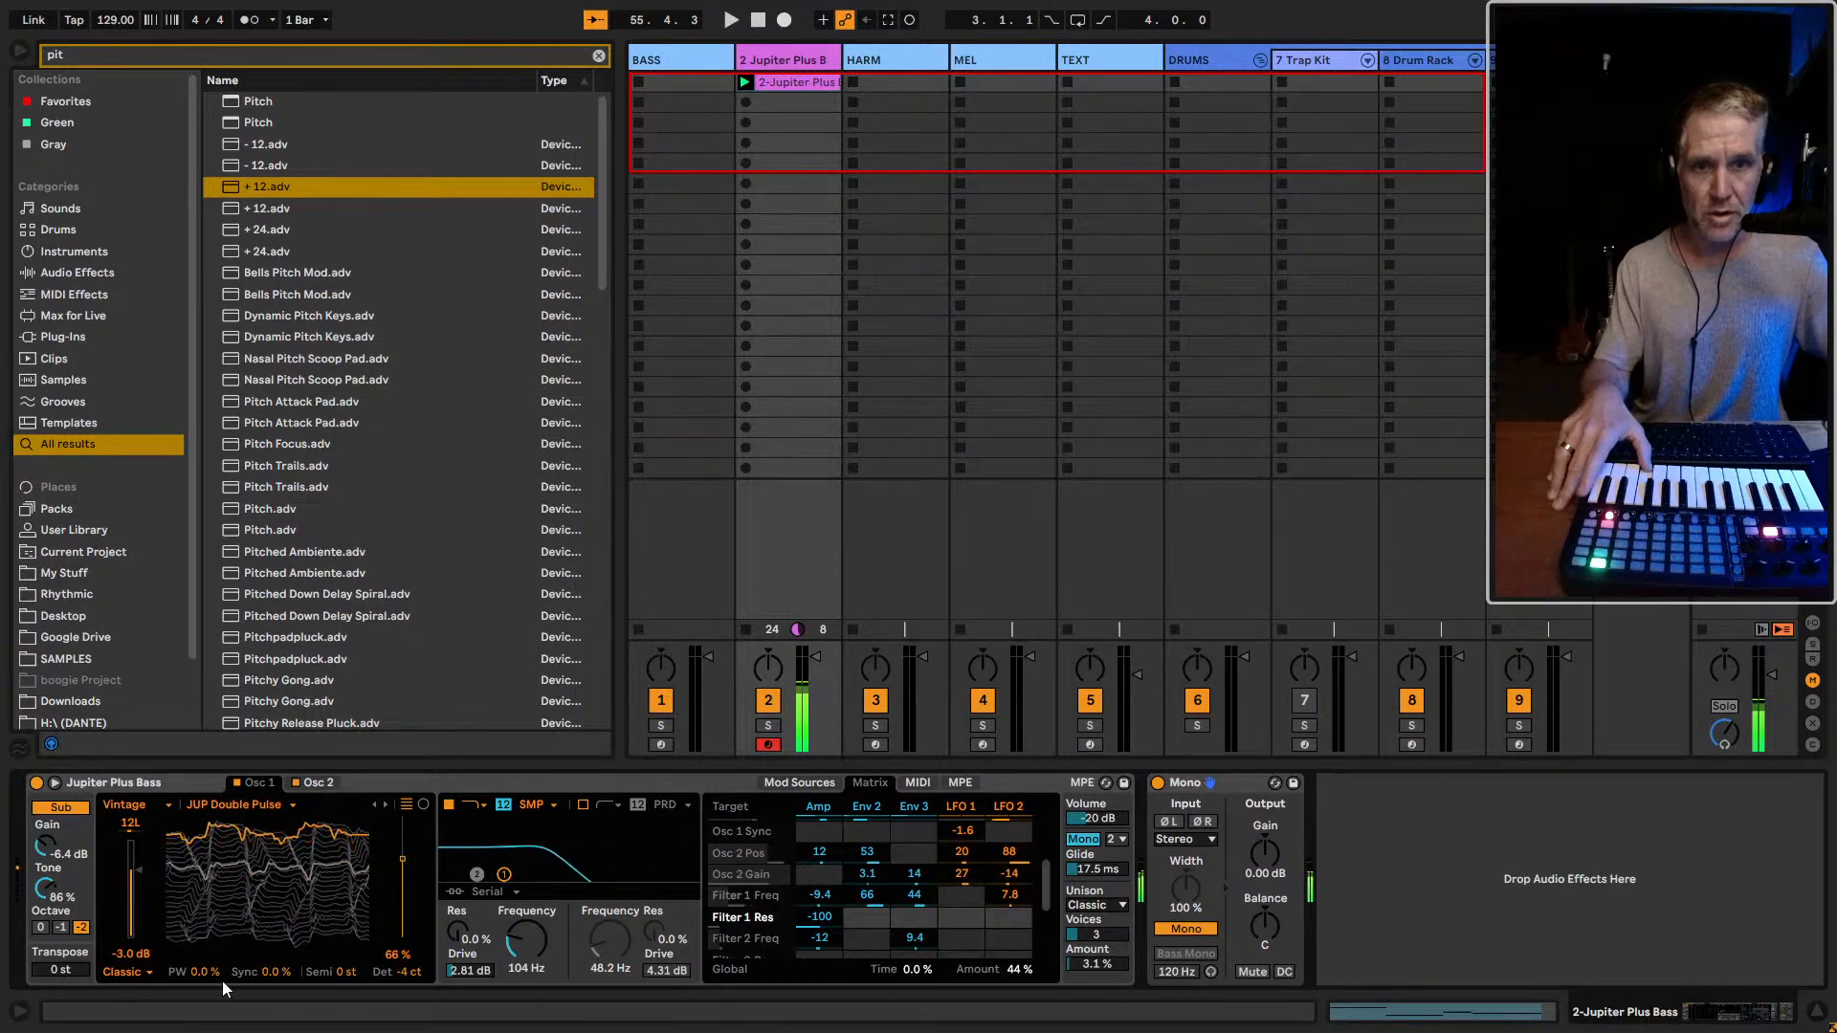
{"action": "left_click", "coordinate": [313, 781]}
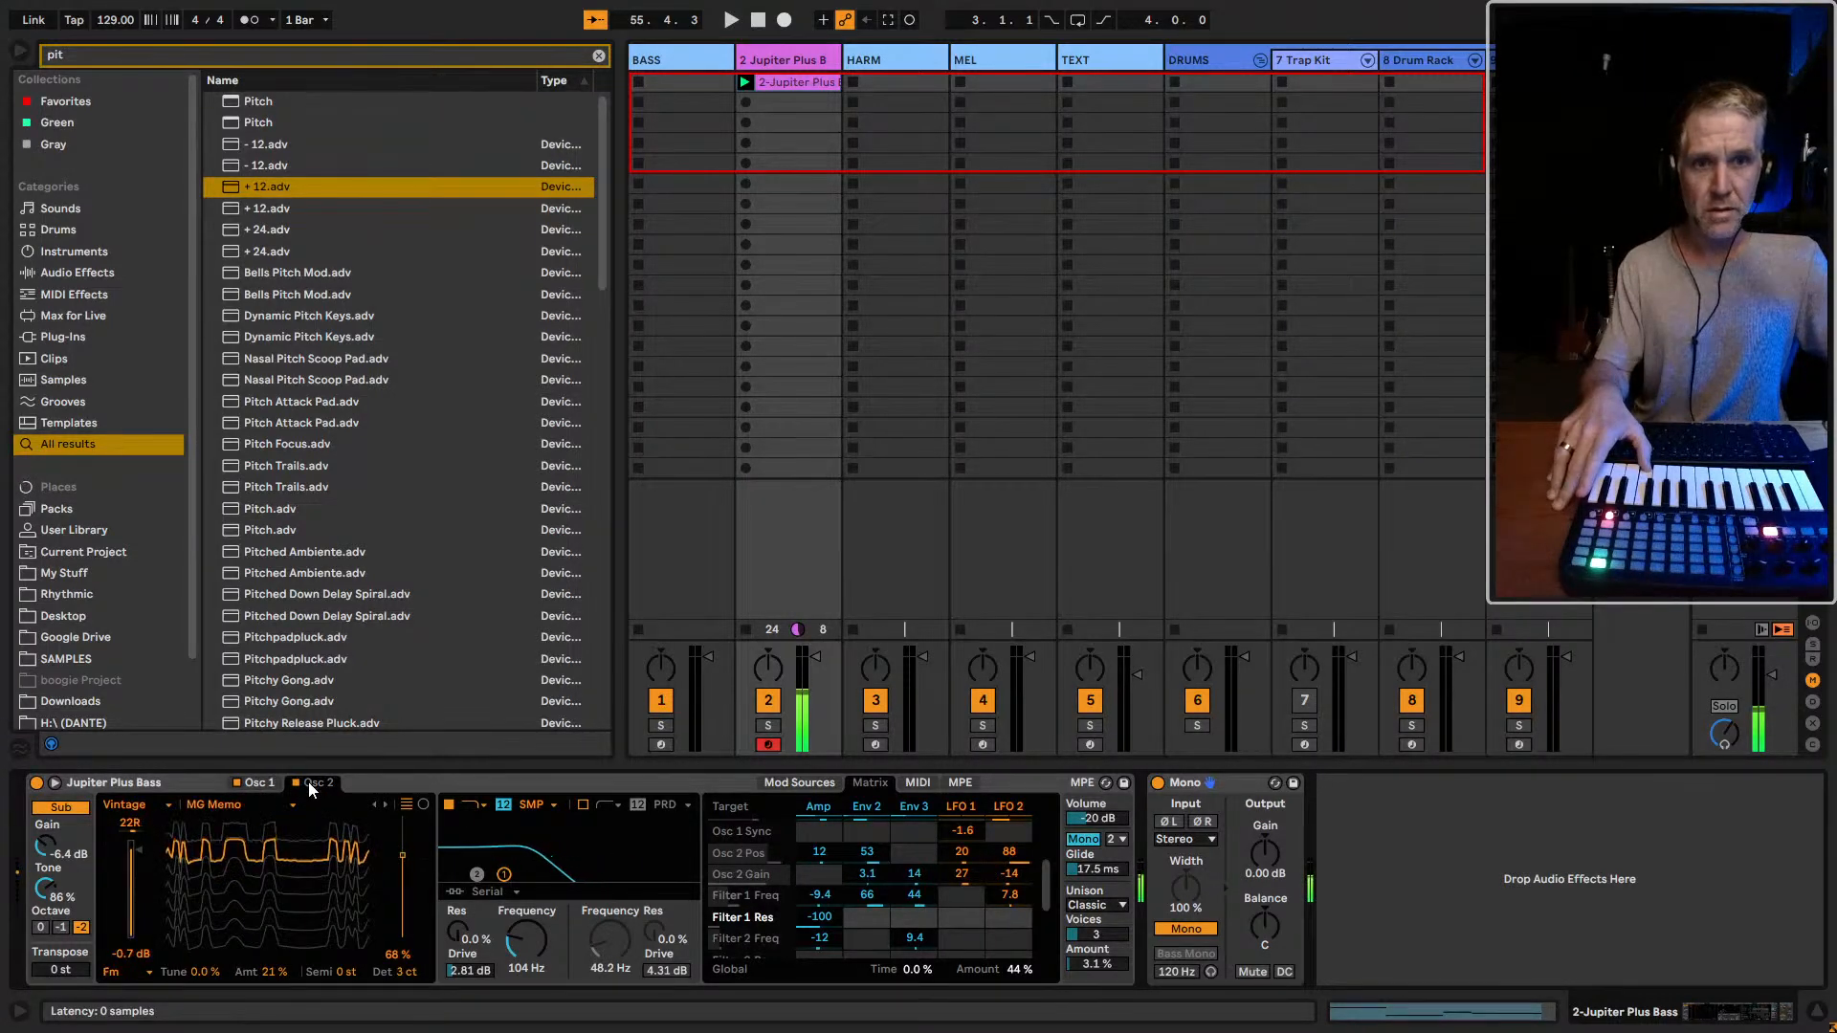
{"action": "left_click", "coordinate": [259, 783]}
{"action": "left_click", "coordinate": [337, 971]}
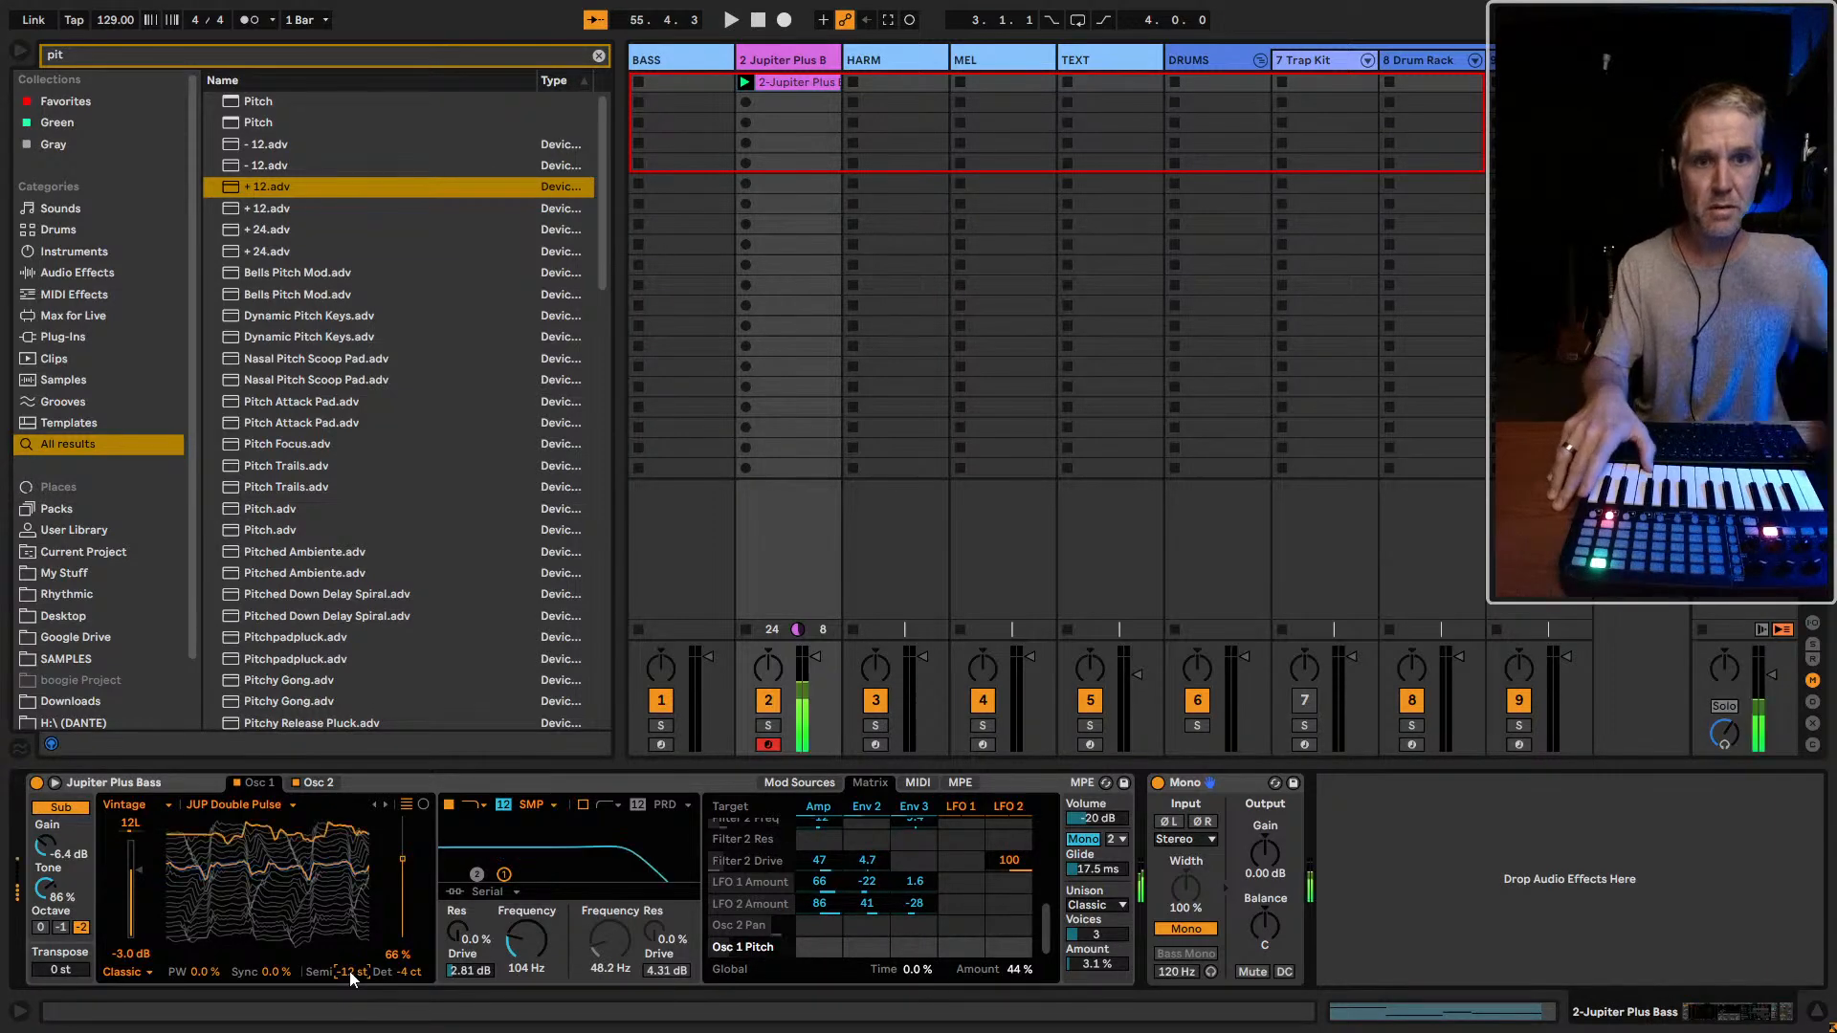
{"action": "left_click", "coordinate": [297, 783]}
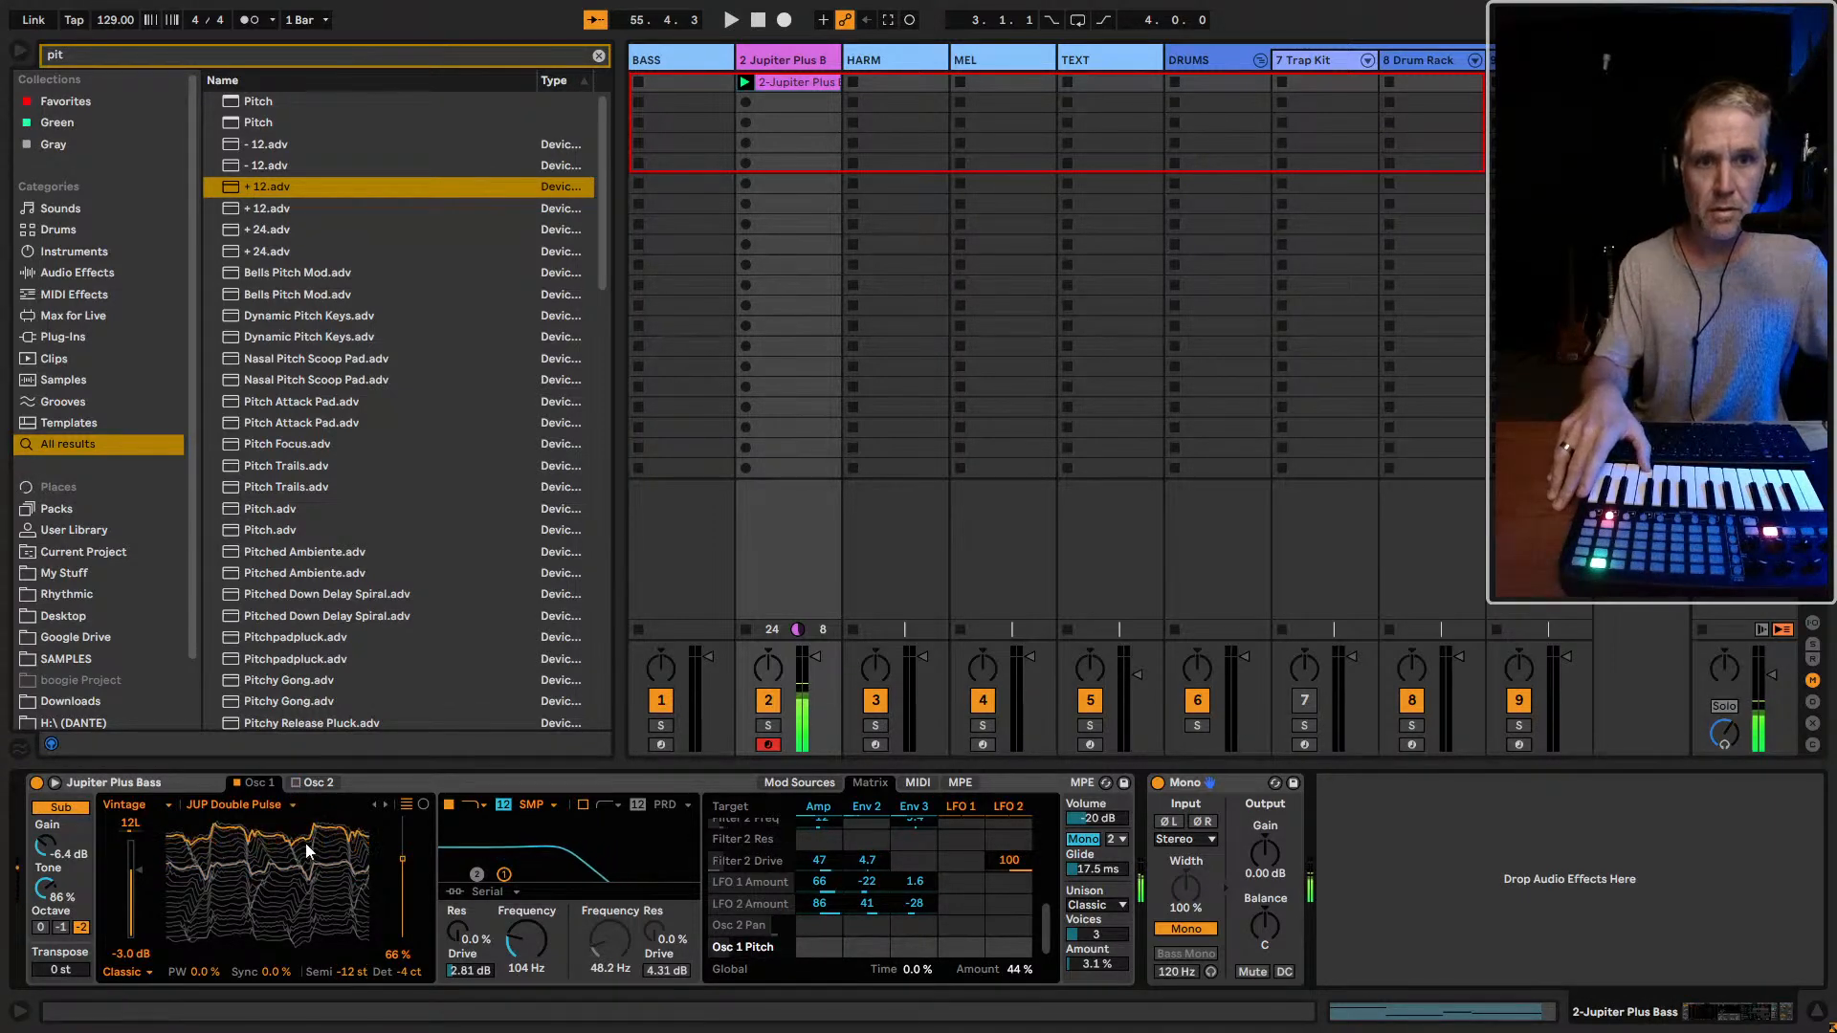
{"action": "double_click", "coordinate": [348, 976]}
Try oscillator 2 at -12 st while switching each oscillator off and on, and reset its semitones to 0 st
{"action": "left_click", "coordinate": [294, 783]}
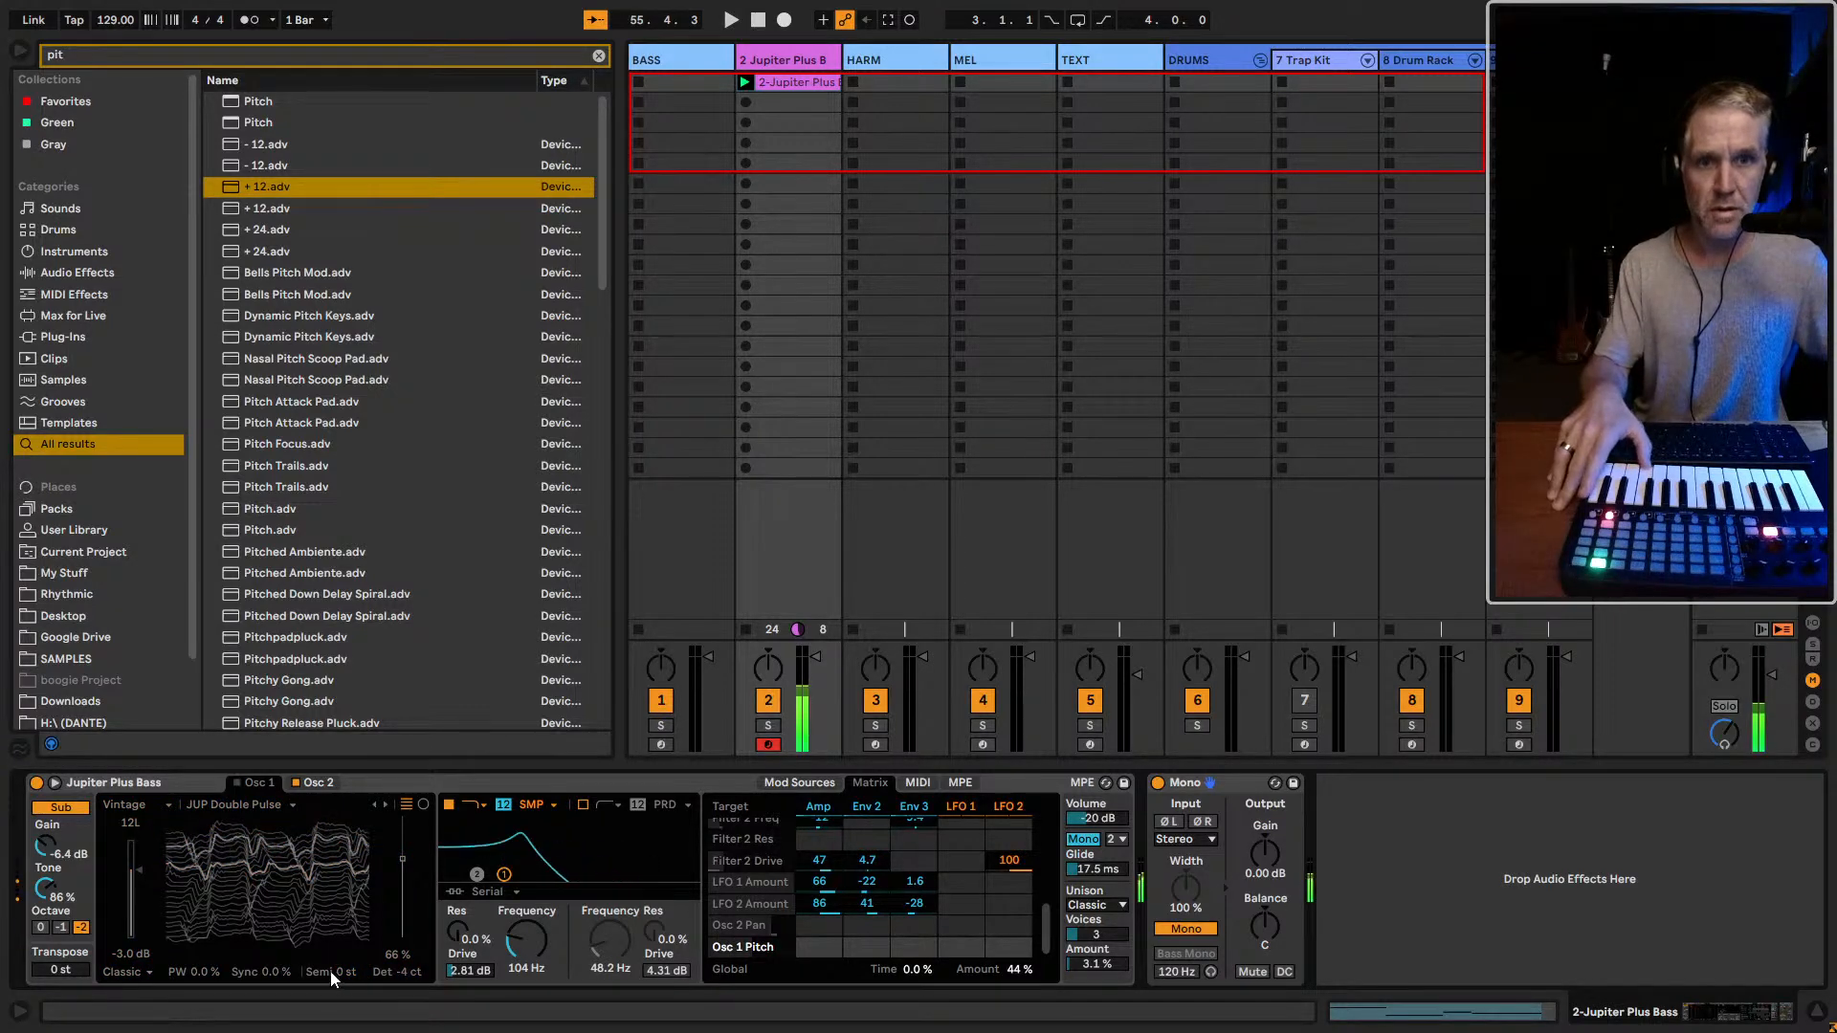
{"action": "left_click", "coordinate": [318, 782]}
{"action": "left_click", "coordinate": [328, 784]}
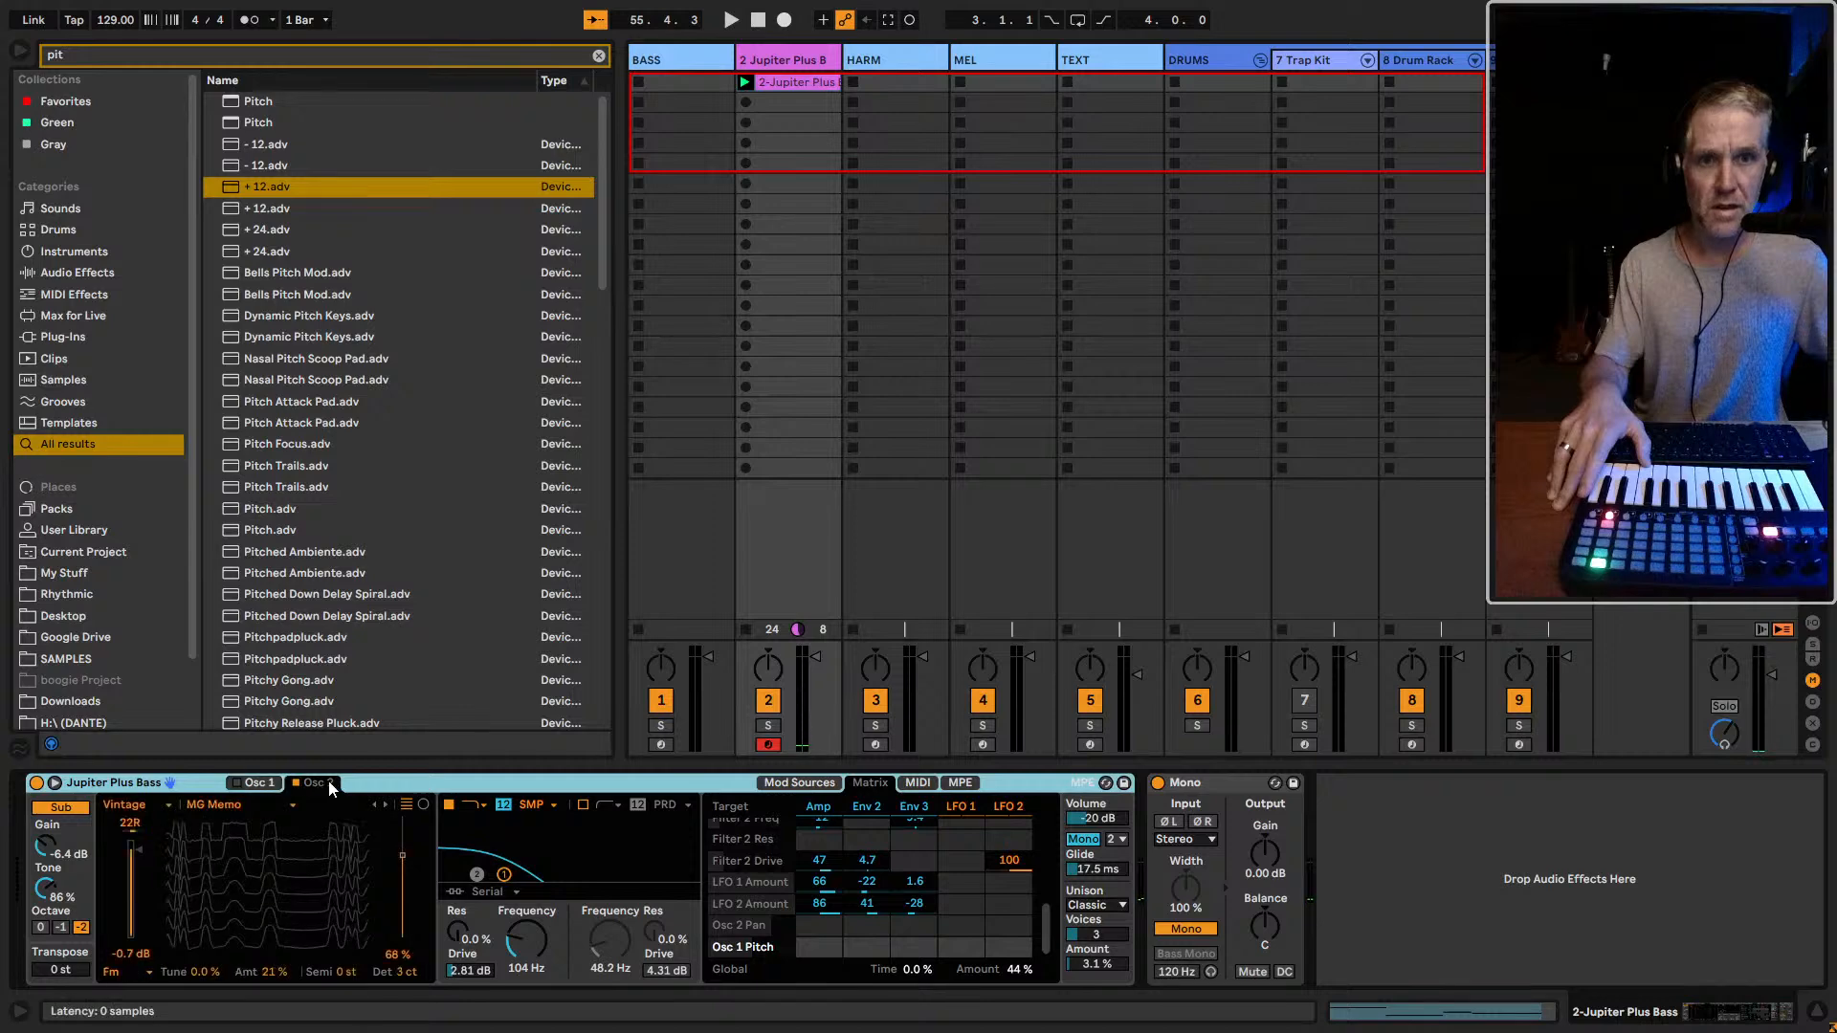
{"action": "left_click", "coordinate": [366, 973]}
{"action": "type", "text": "-12"}
{"action": "key", "text": "Return"}
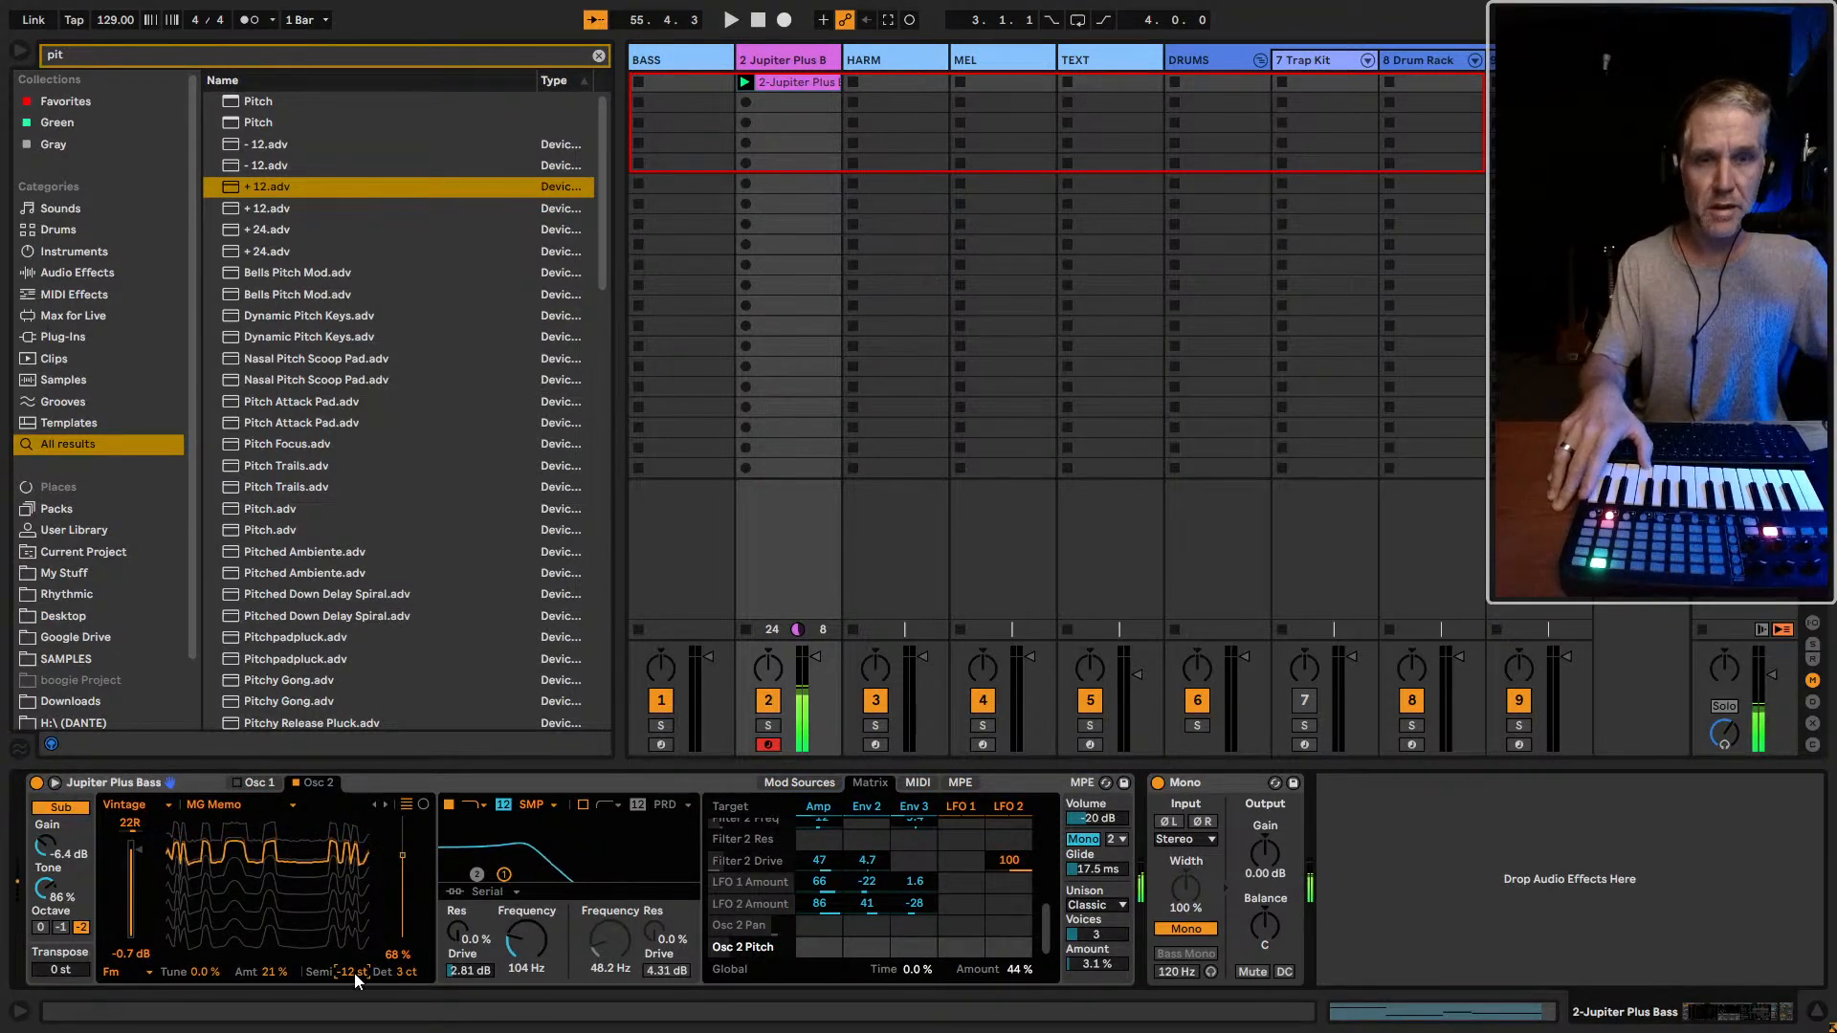
{"action": "left_click", "coordinate": [238, 781]}
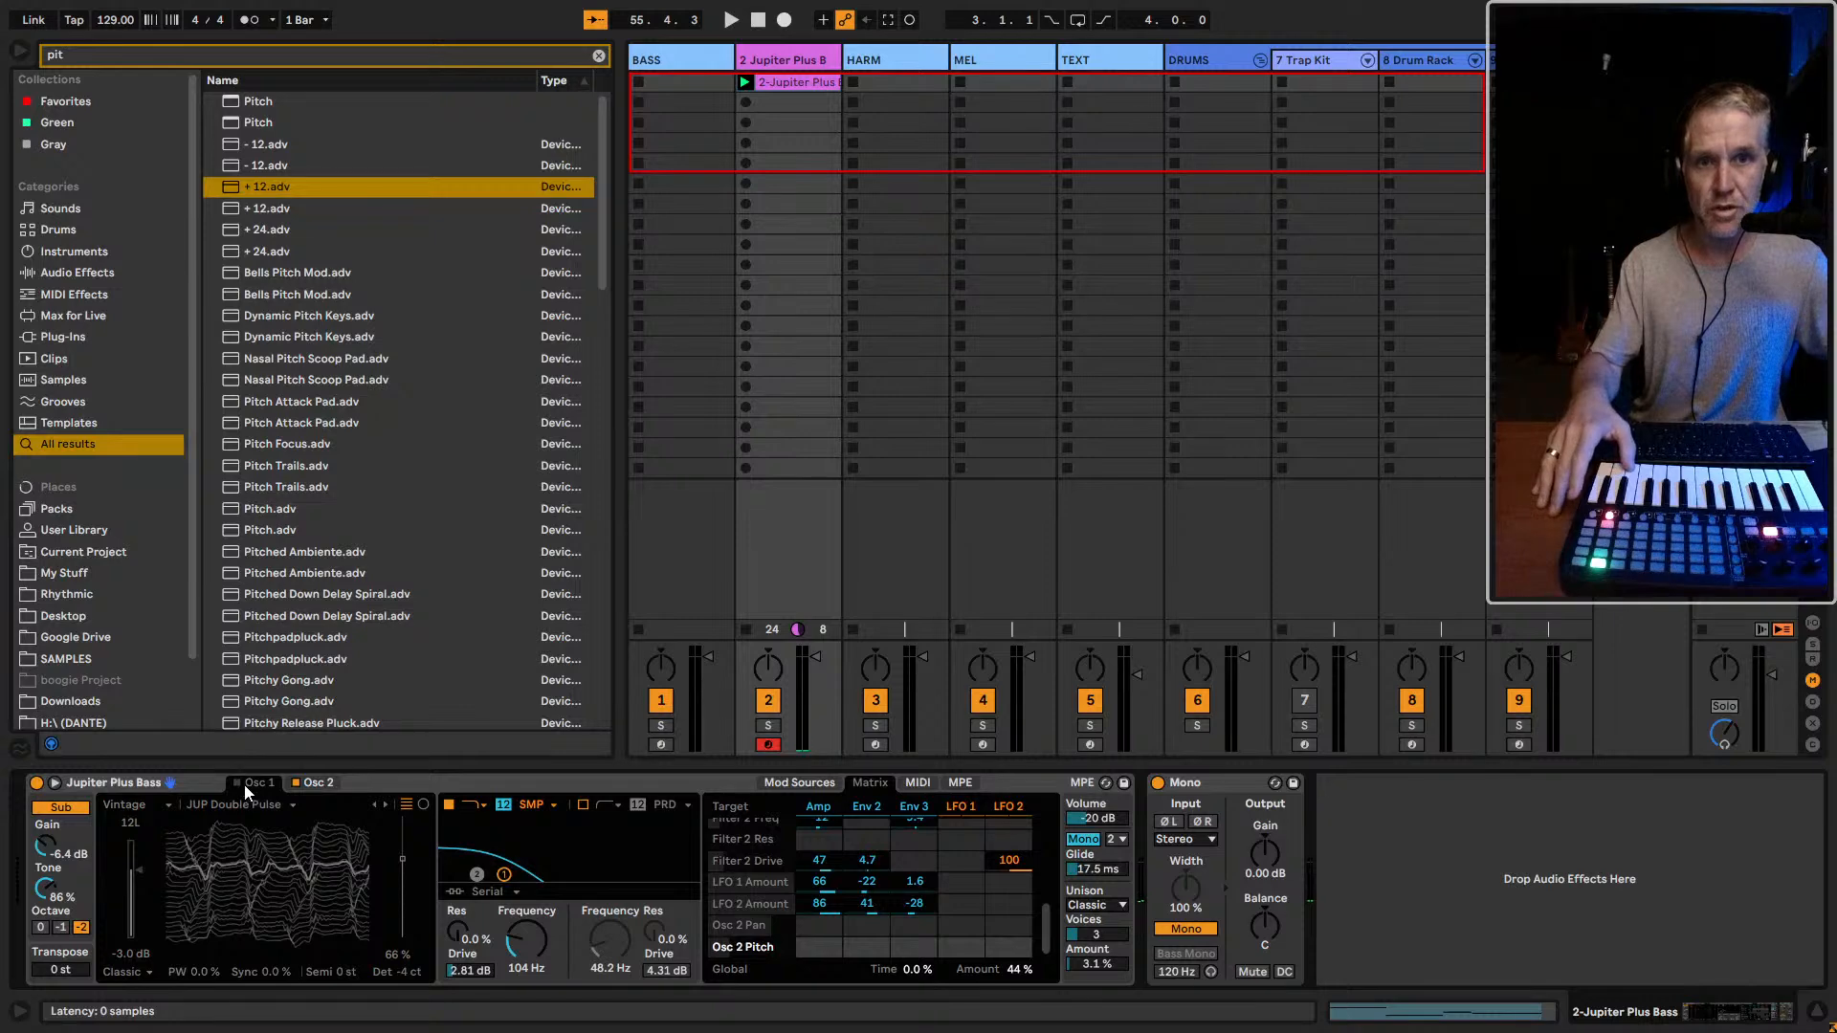
{"action": "left_click", "coordinate": [316, 784]}
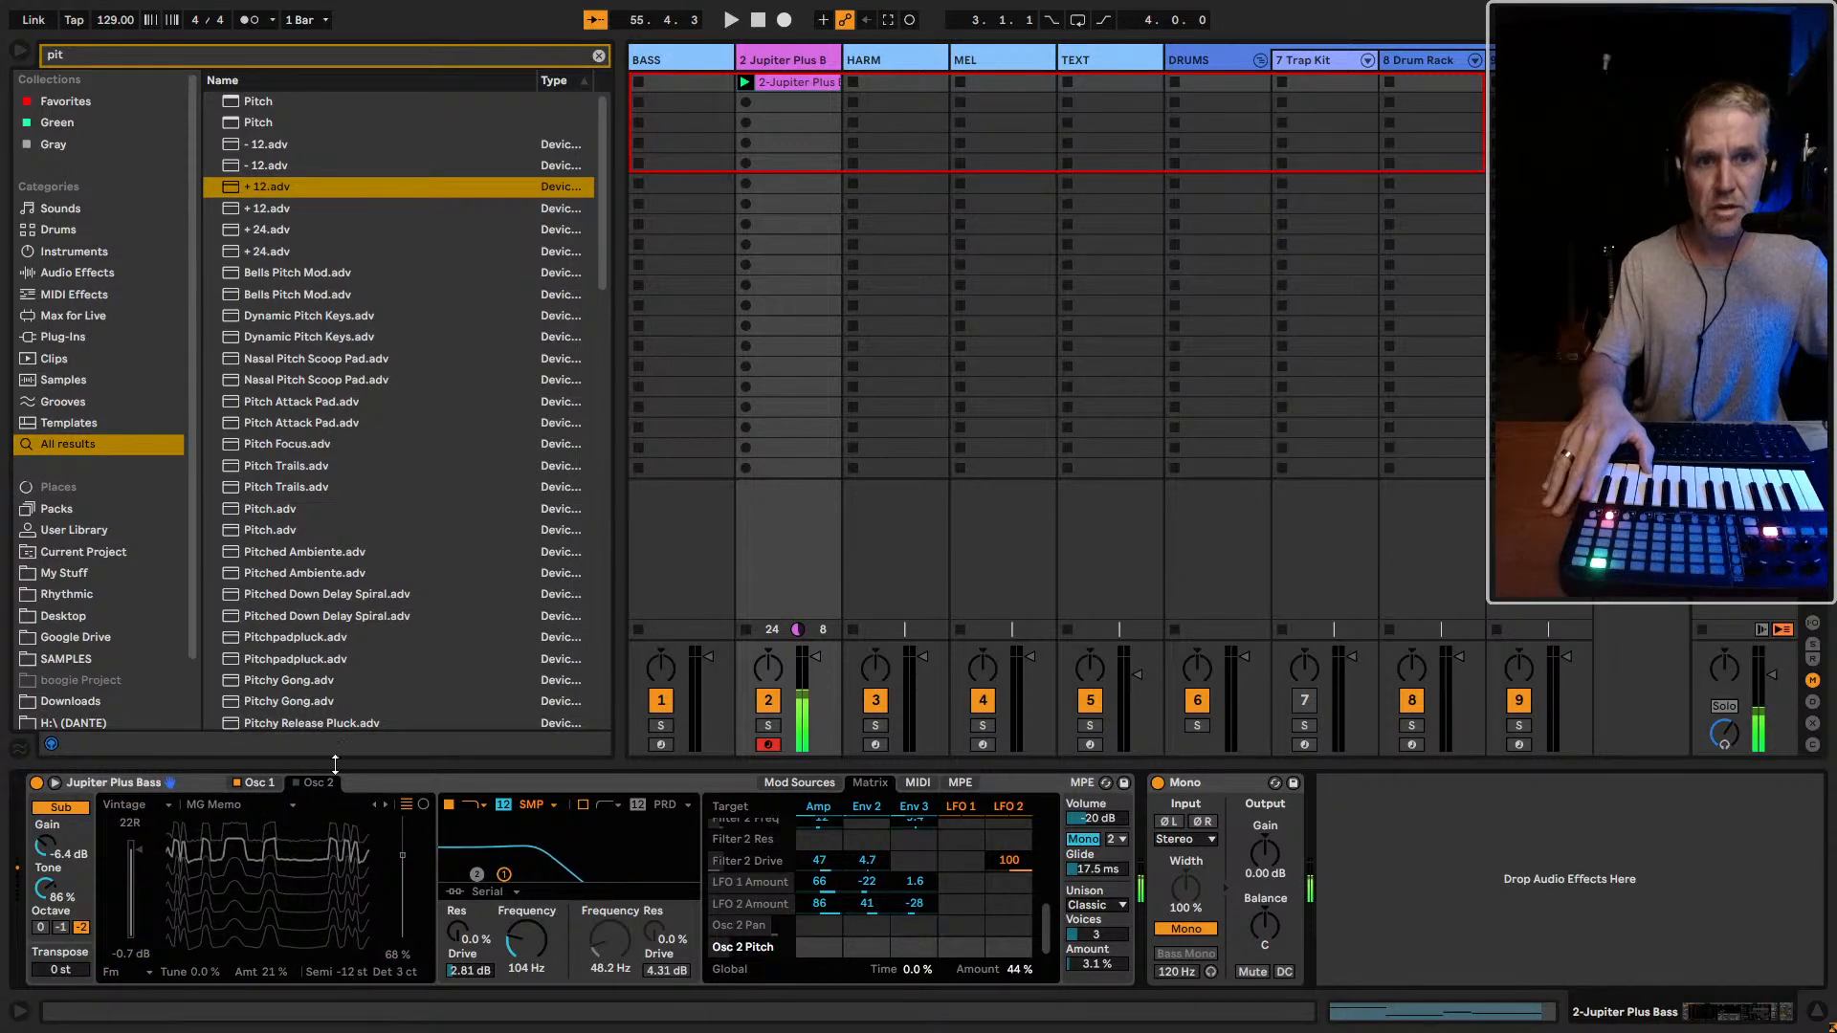
{"action": "left_click", "coordinate": [295, 782]}
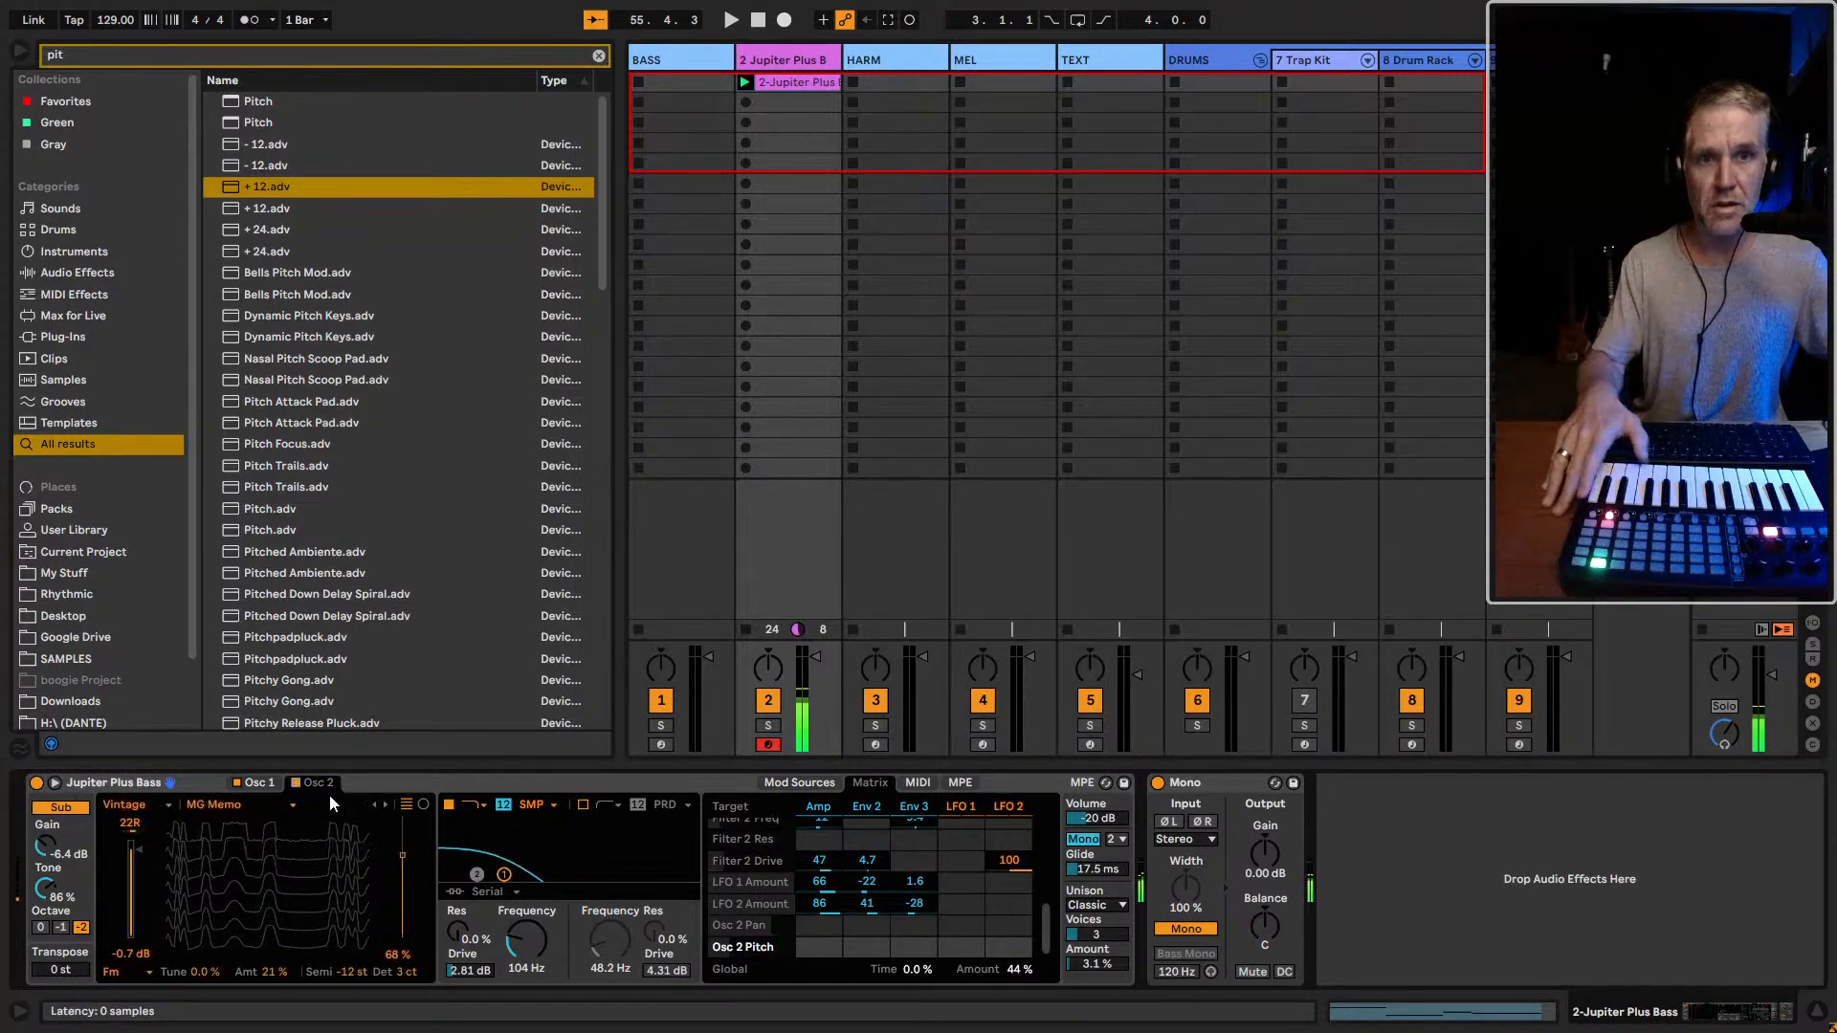
{"action": "double_click", "coordinate": [342, 973]}
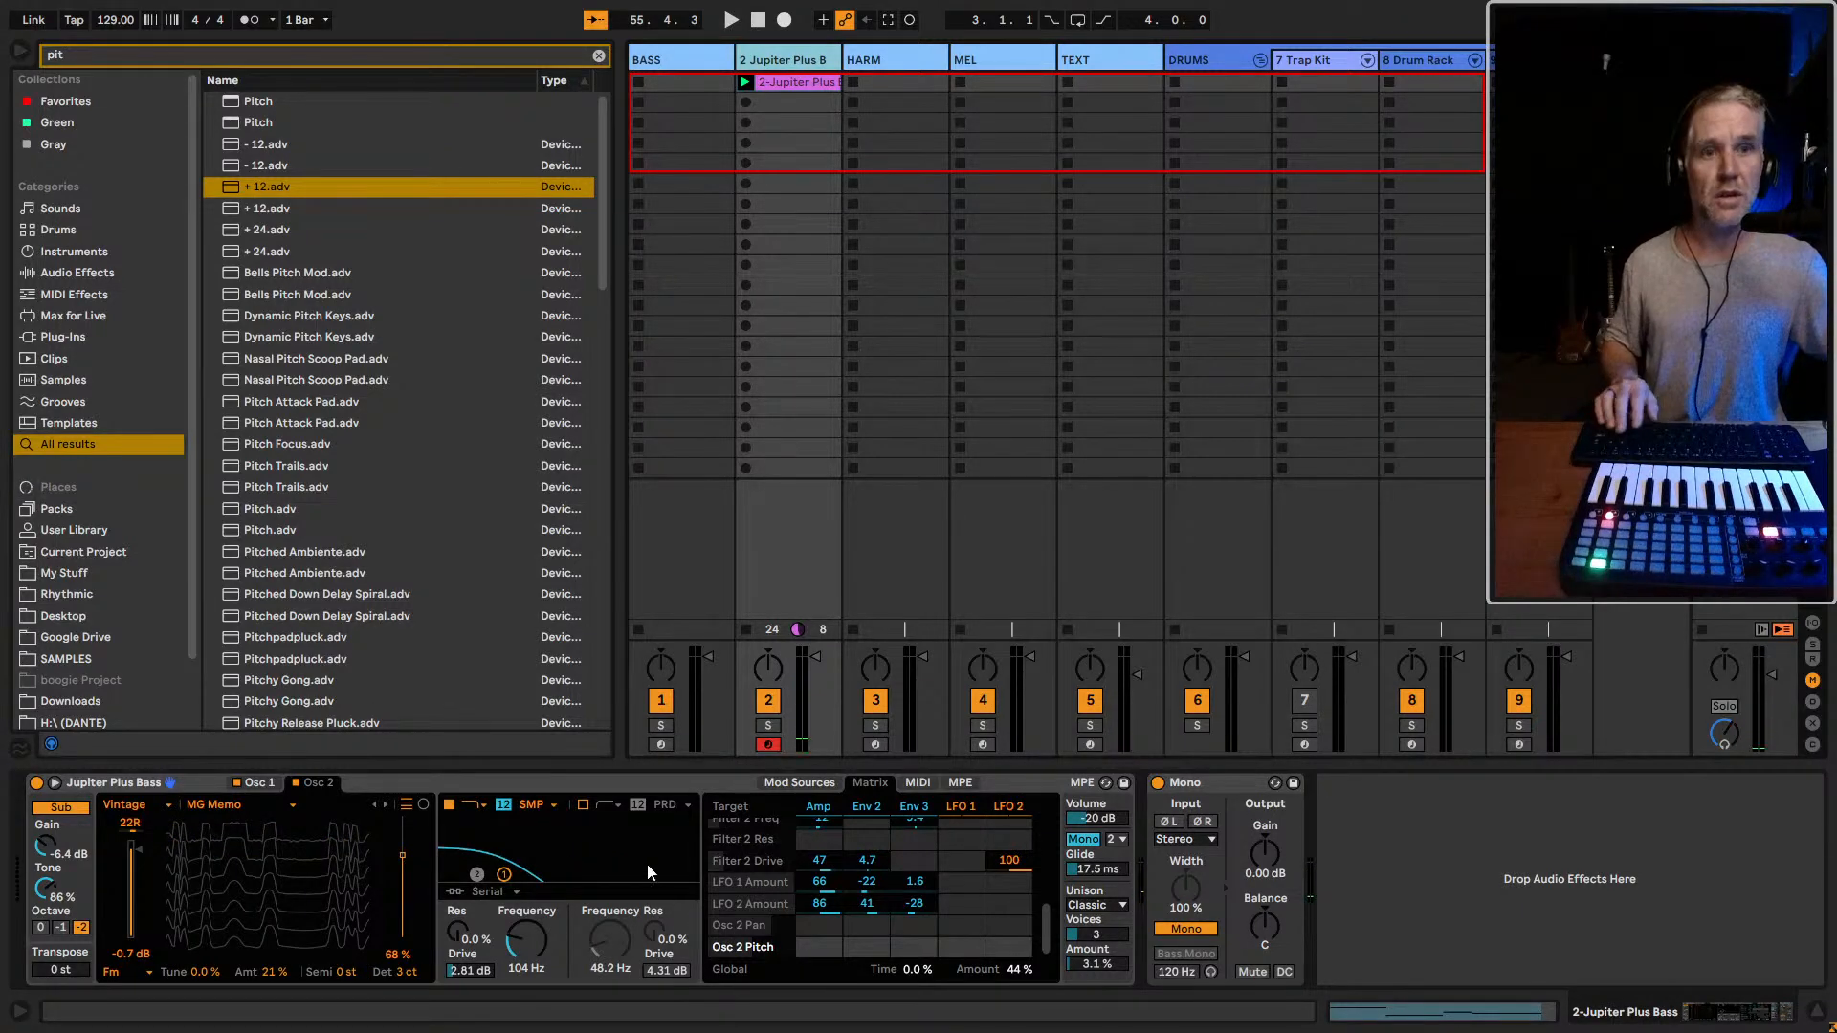
Group Jupiter Plus Bass into an Instrument Rack and add Operator as a second chain
{"action": "left_click", "coordinate": [403, 780]}
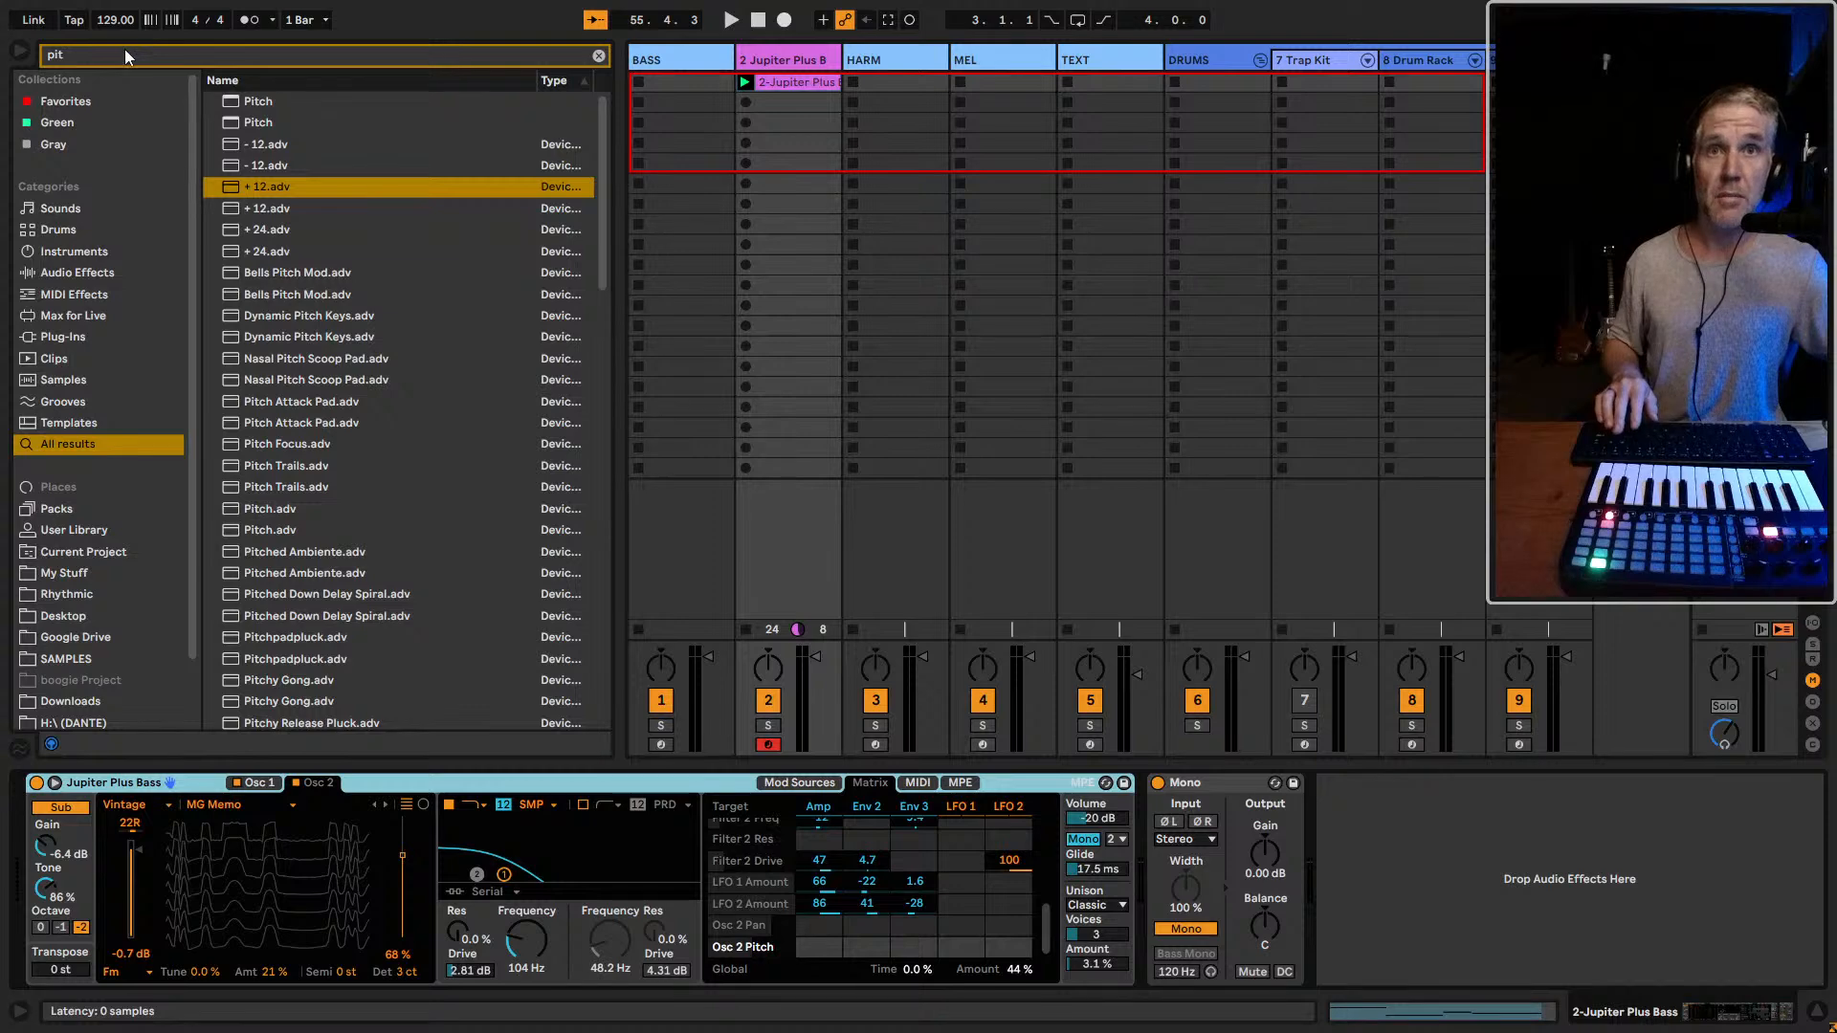
{"action": "key", "text": "ctrl+g"}
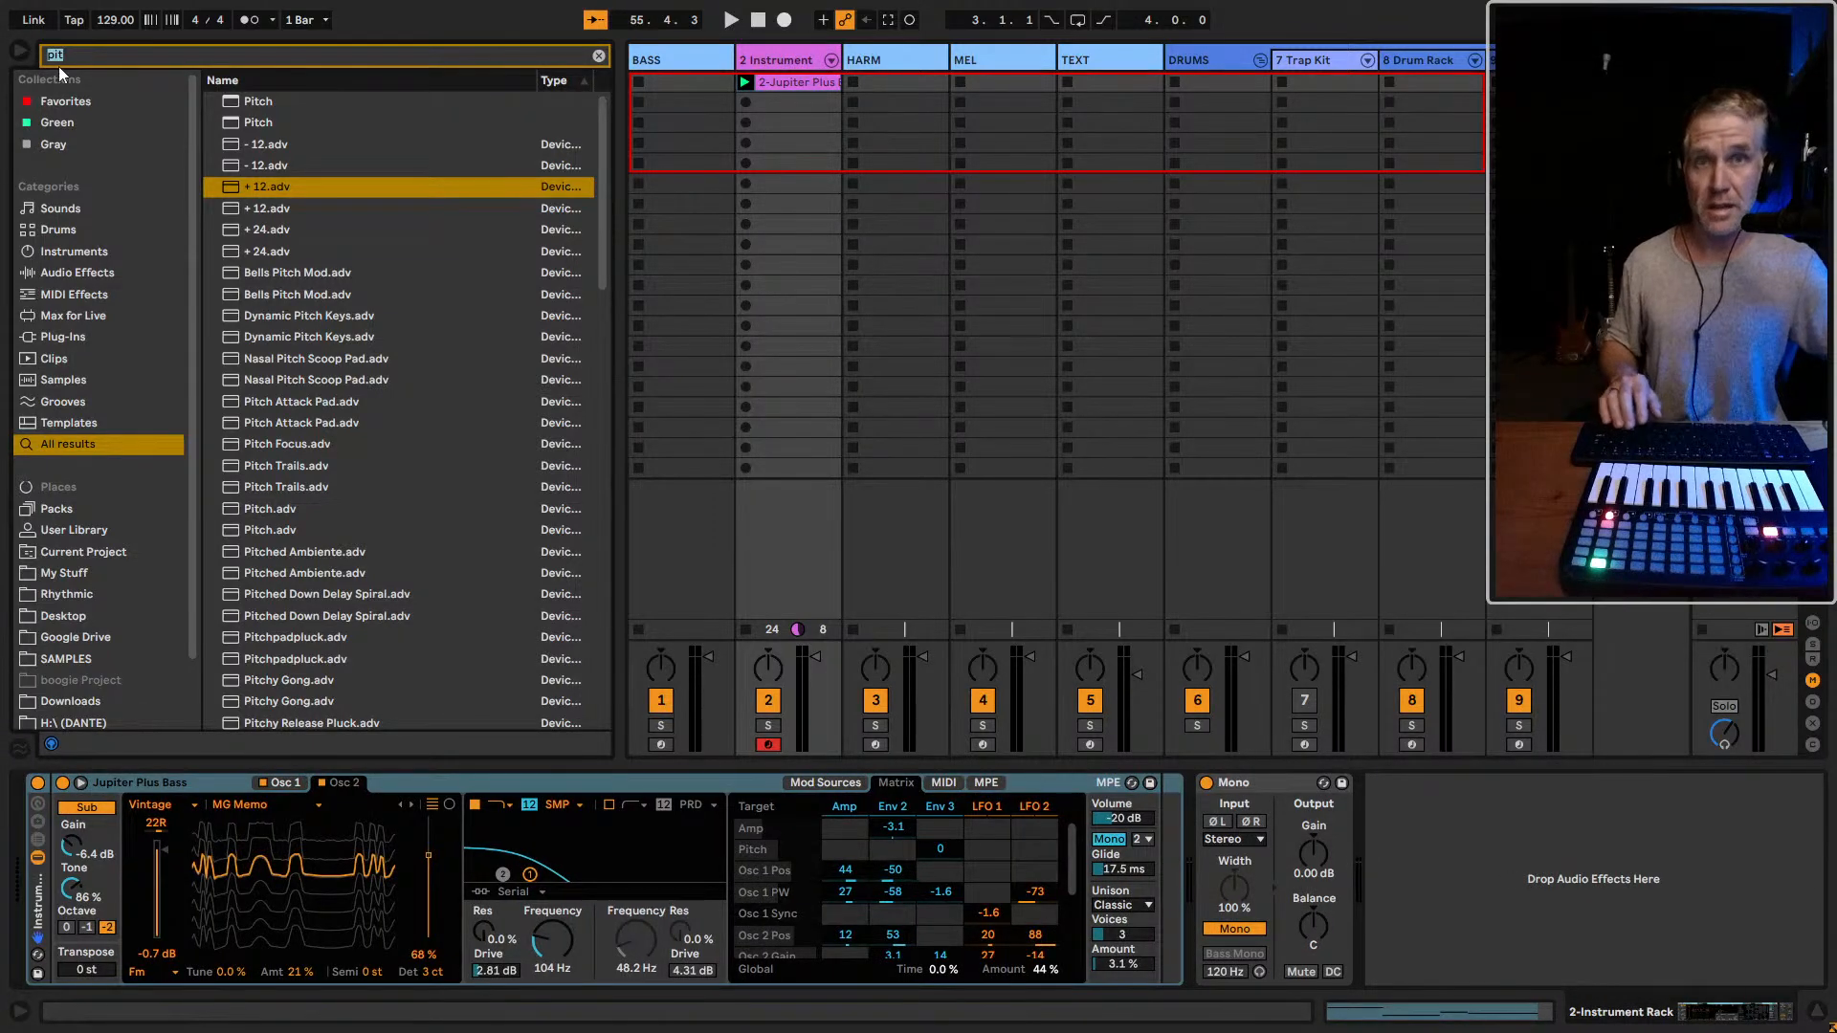
{"action": "type", "text": "oper"}
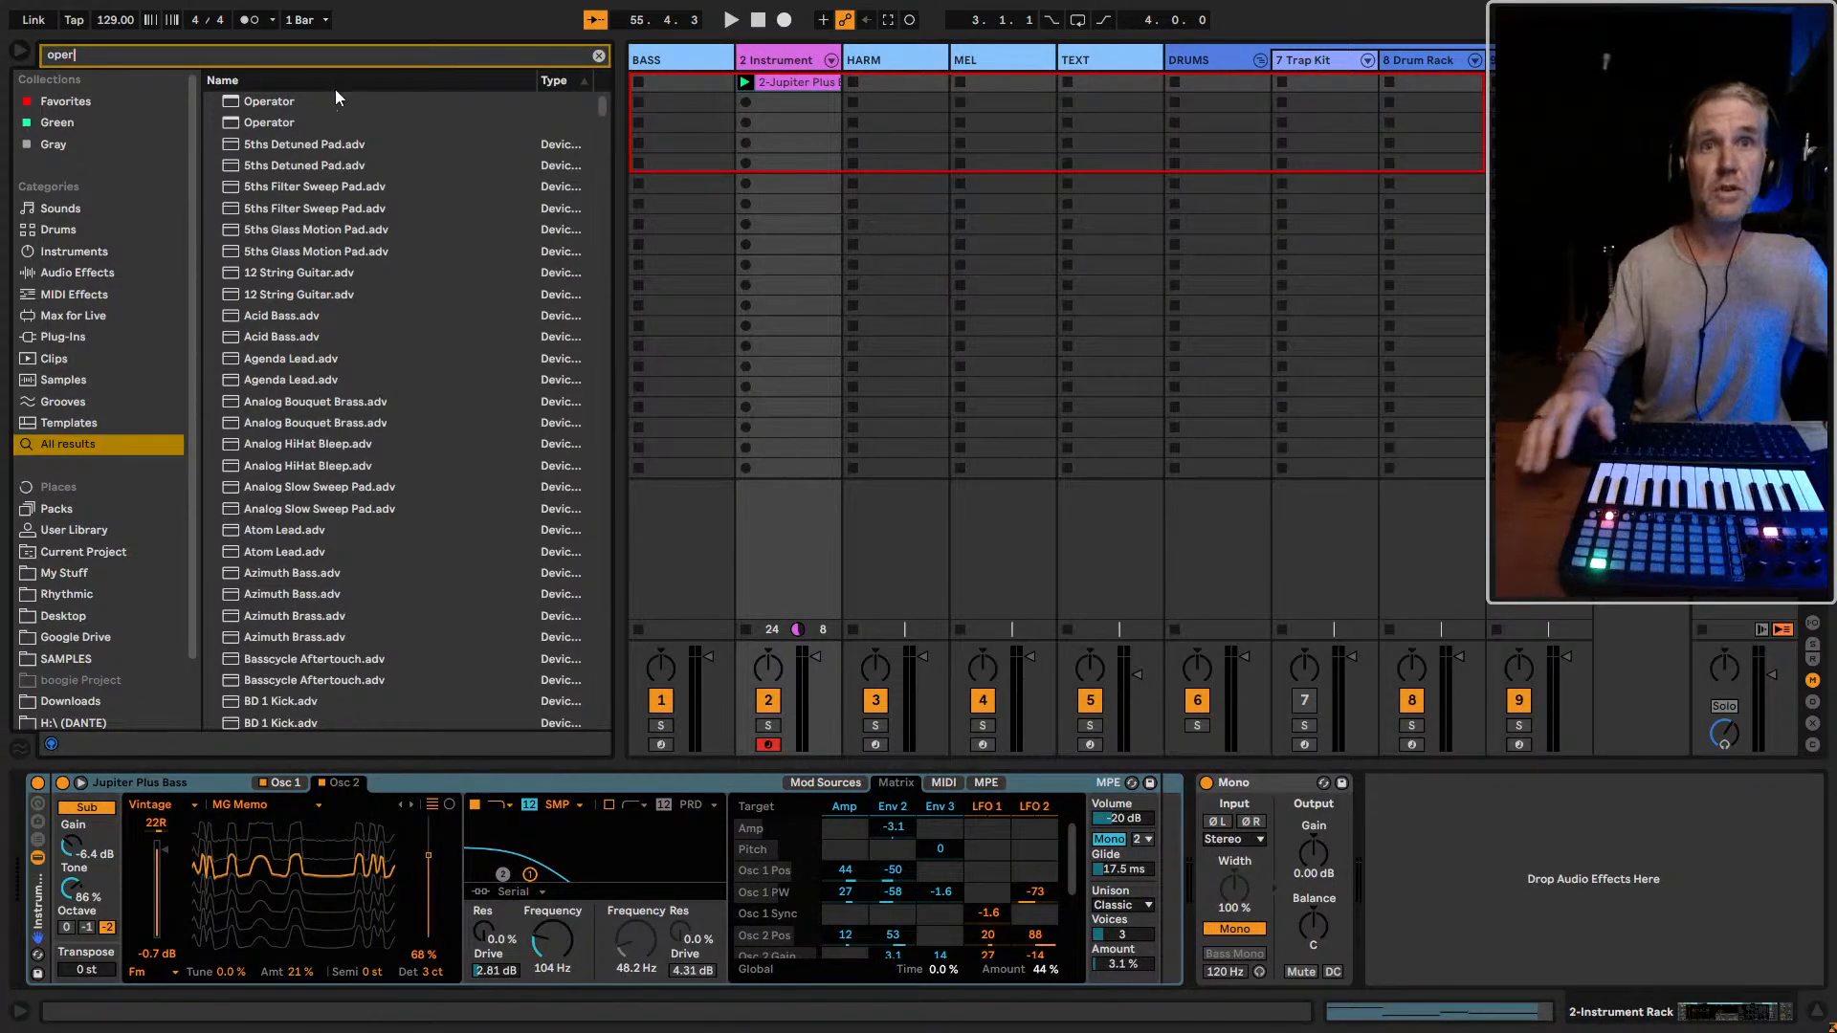
{"action": "left_click", "coordinate": [38, 847]}
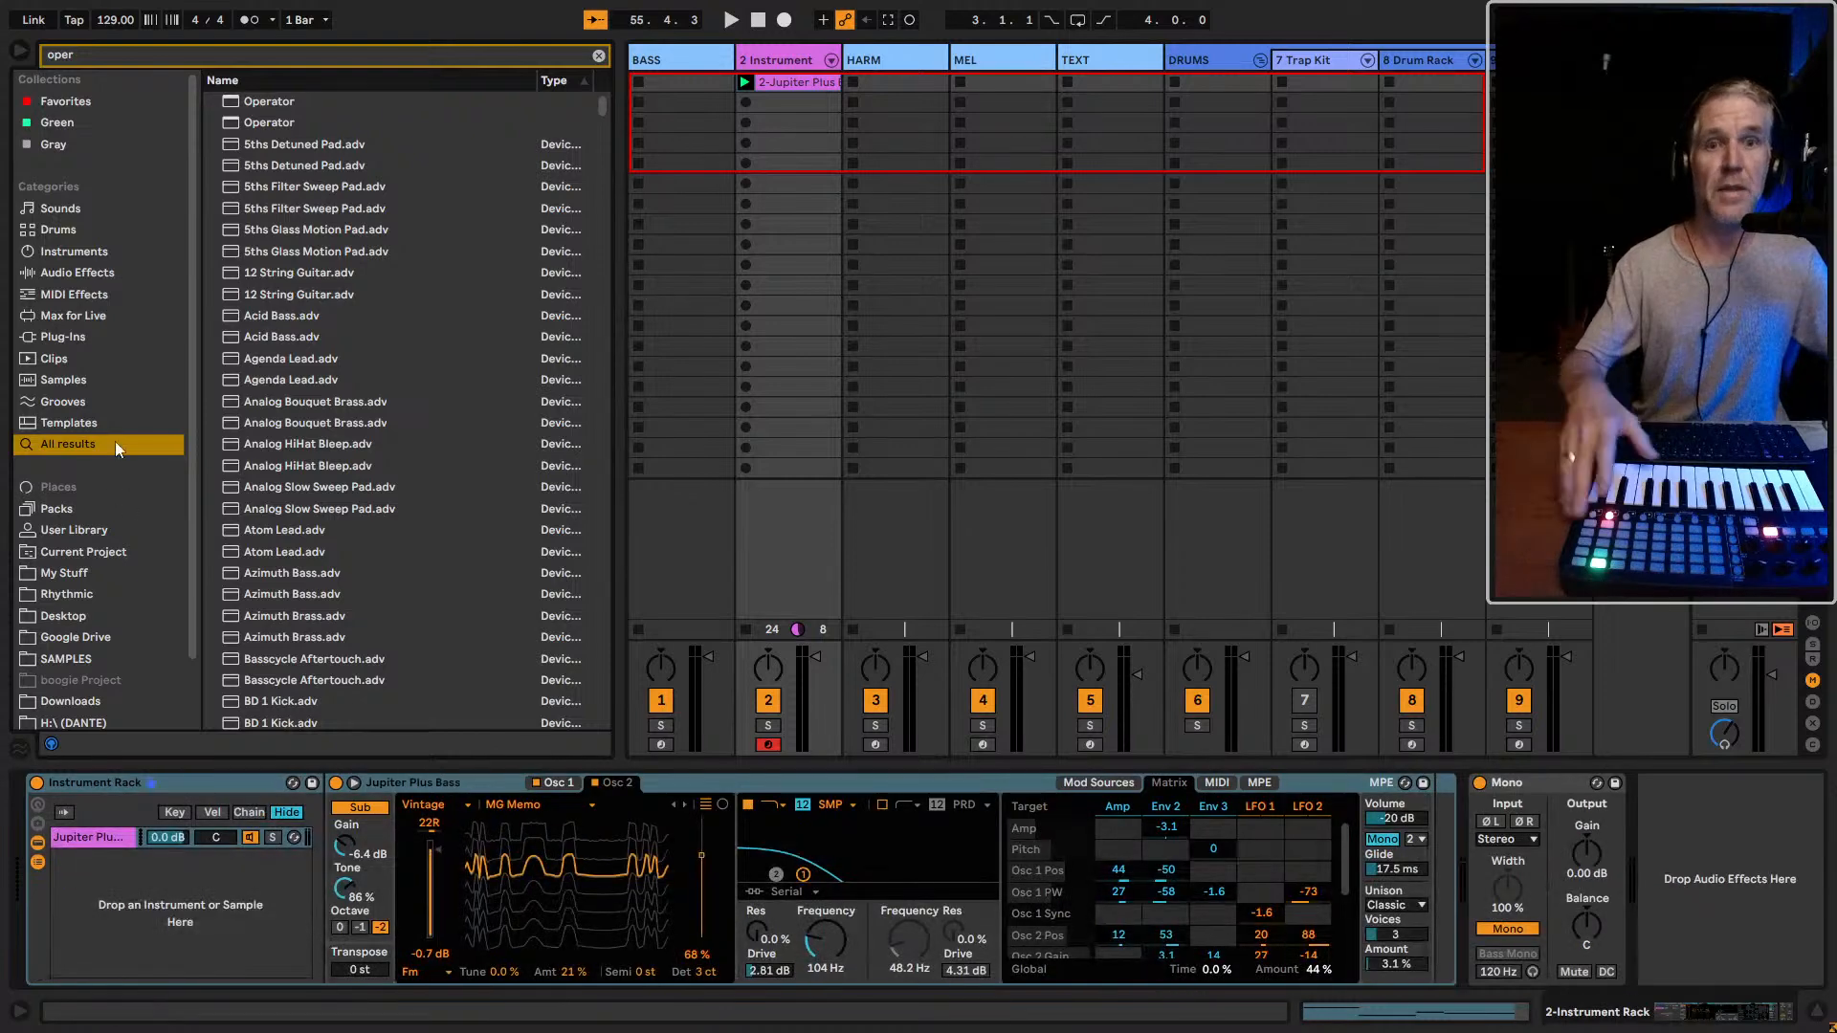
{"action": "left_click_drag", "start_coordinate": [270, 102], "coordinate": [150, 900]}
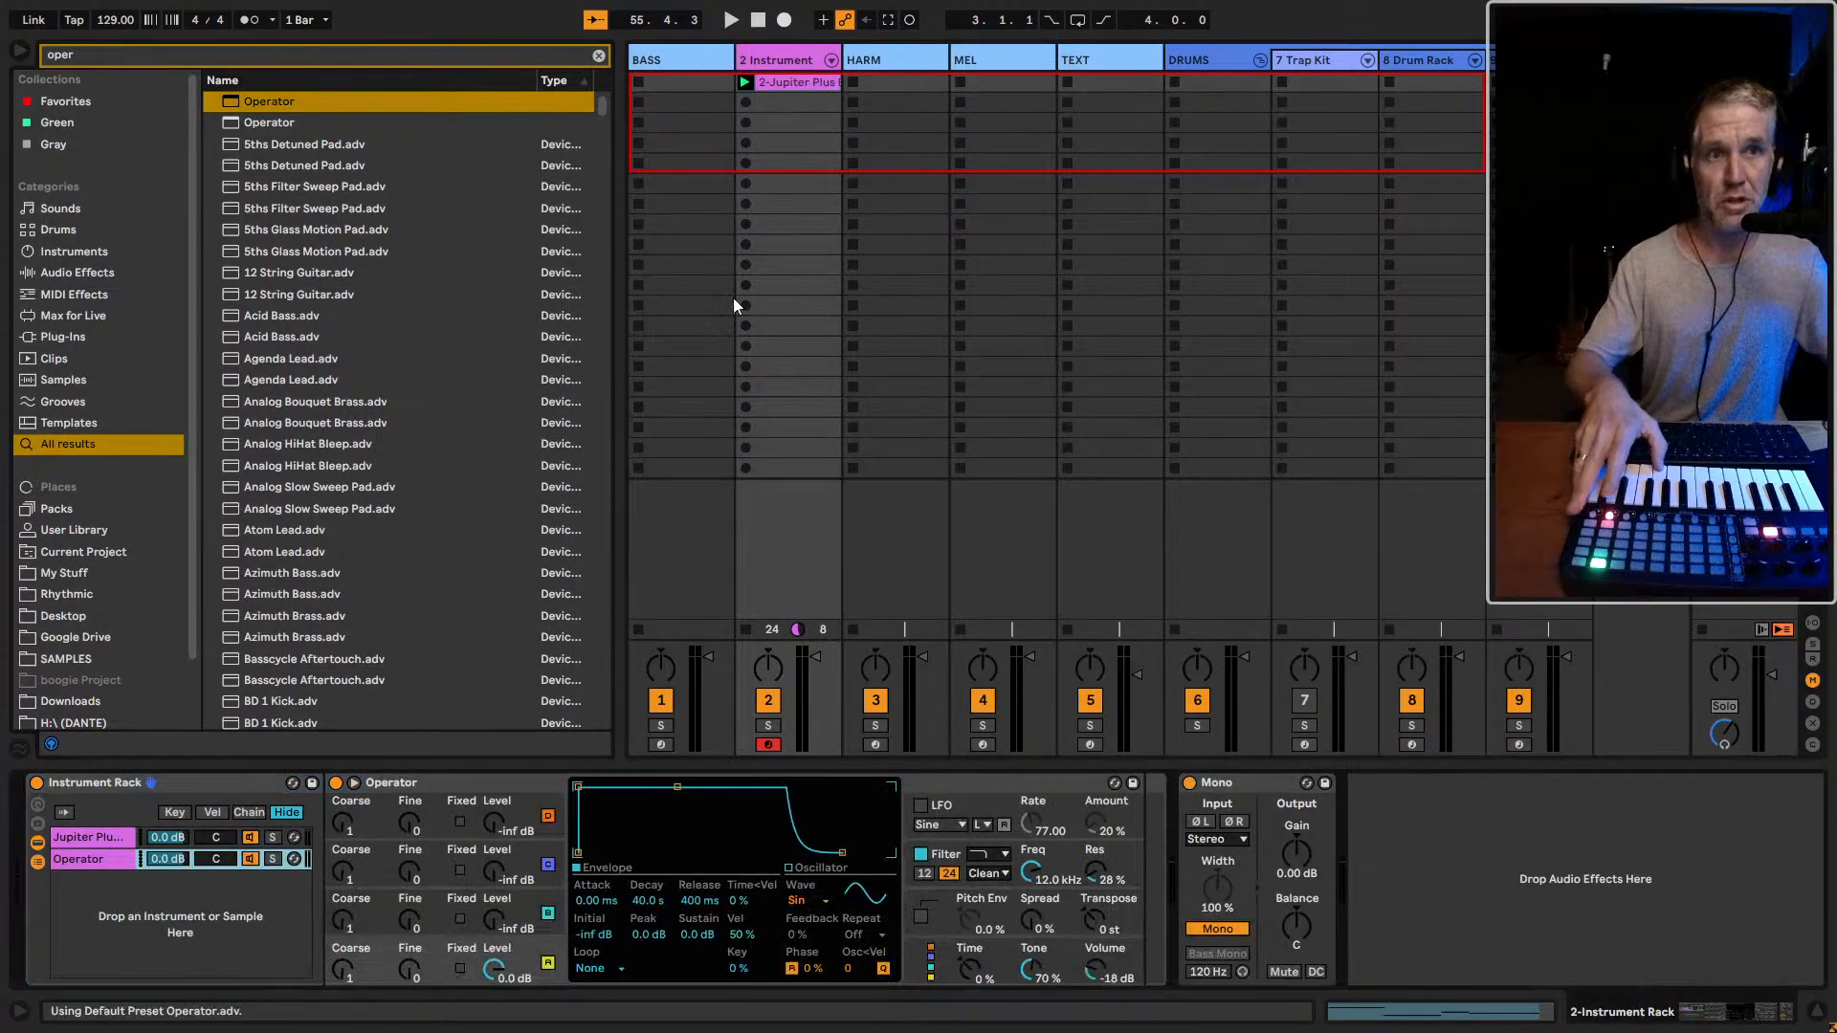
Shape Operator's envelope to 60.0 s decay and -15 dB sustain, auditioning its chain soloed and with the Jupiter Plus Bass chain
{"action": "left_click", "coordinate": [249, 857]}
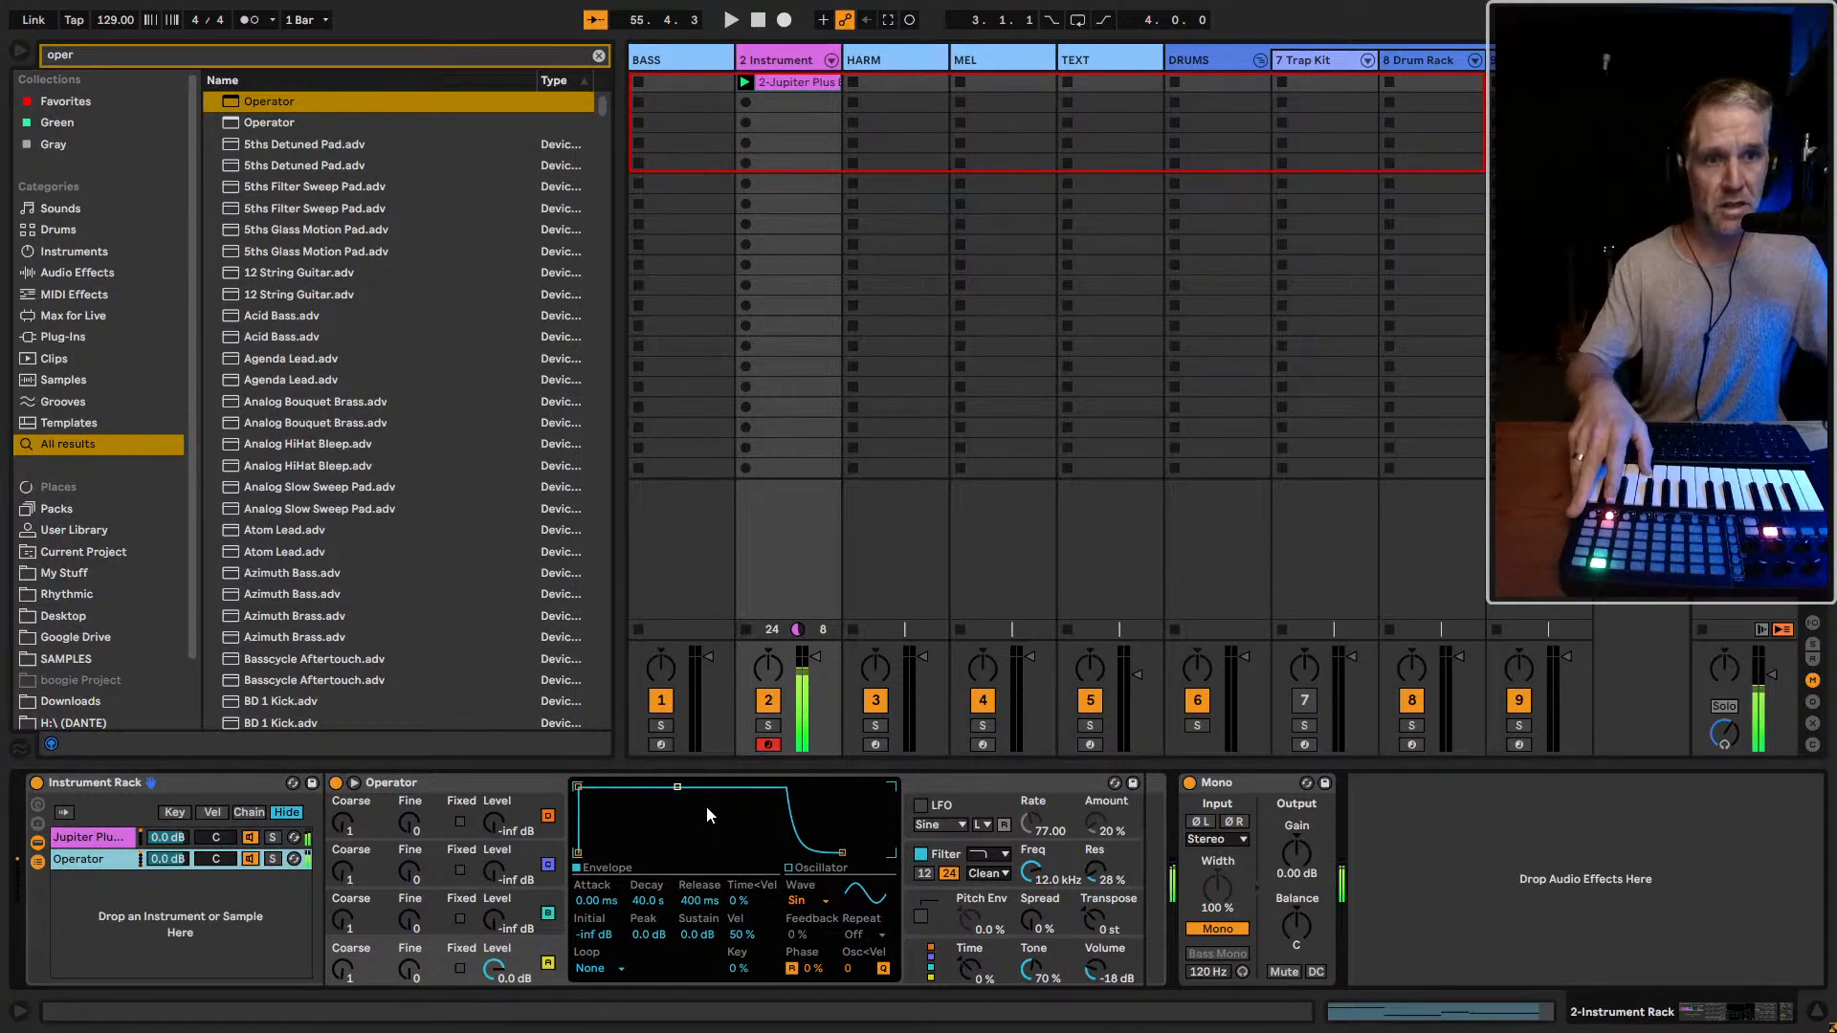
{"action": "left_click_drag", "start_coordinate": [677, 786], "coordinate": [681, 851]}
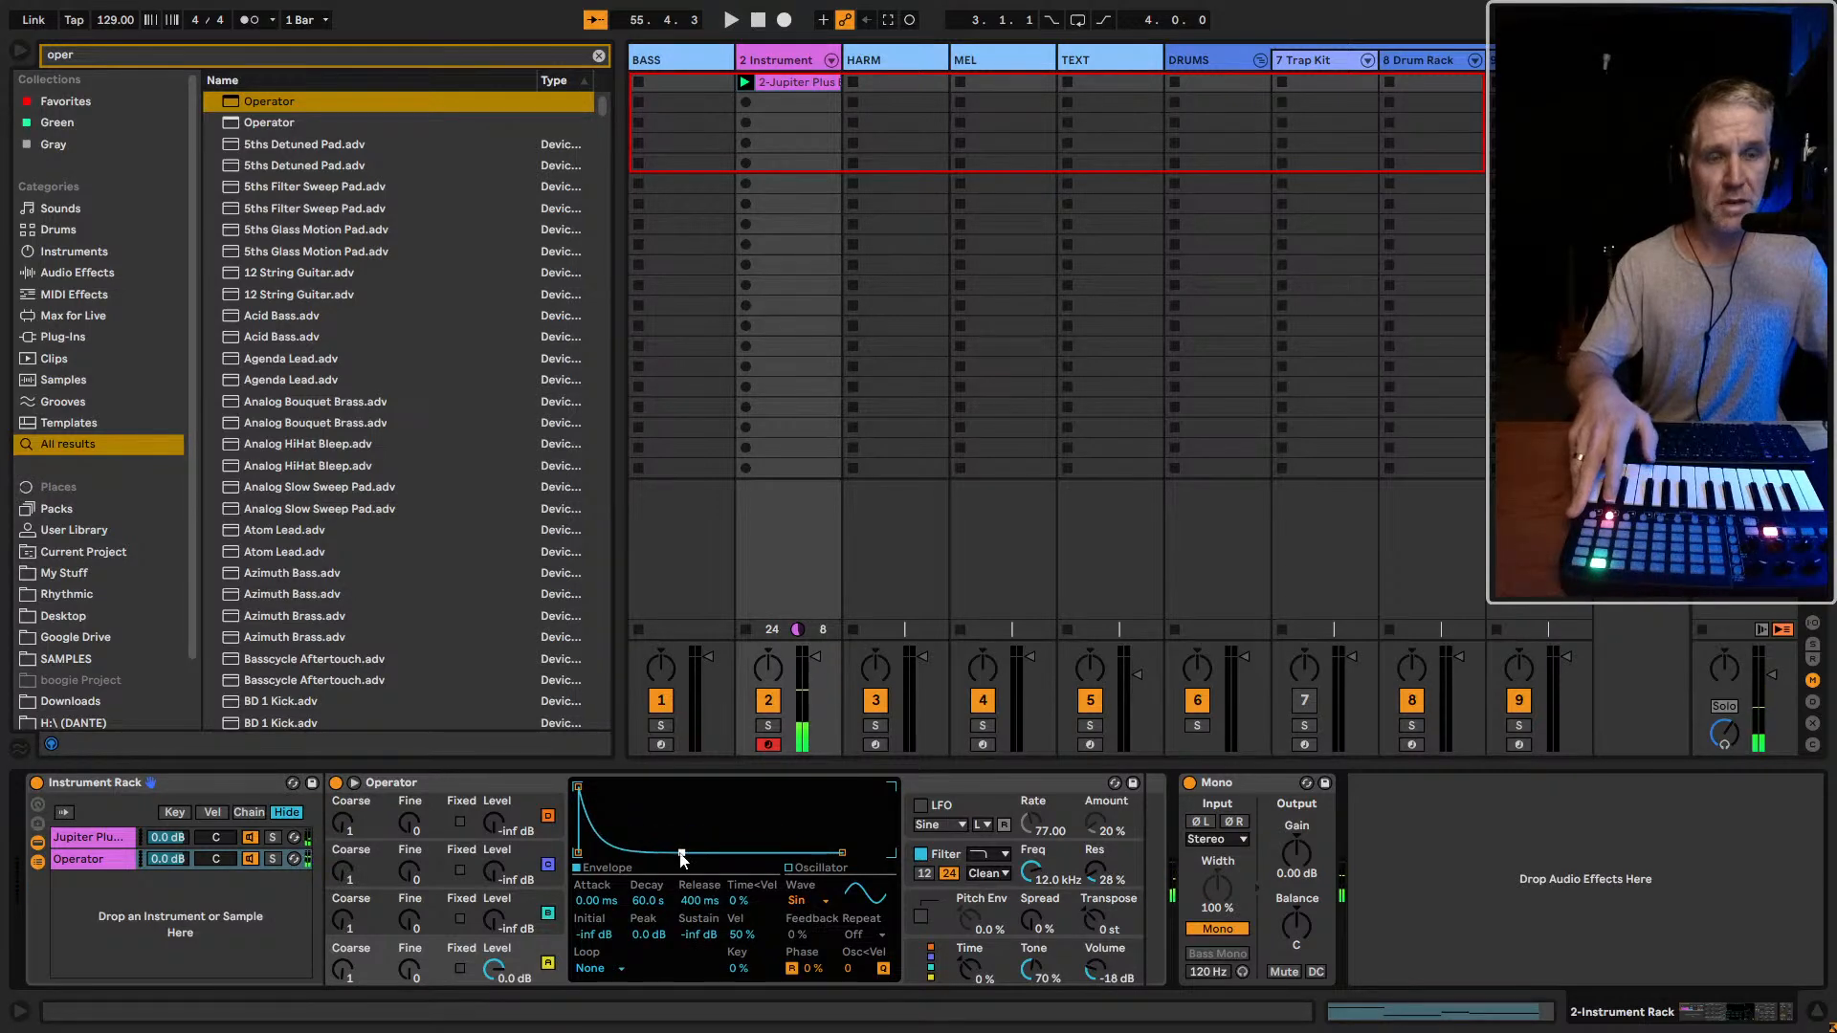
{"action": "left_click", "coordinate": [273, 859]}
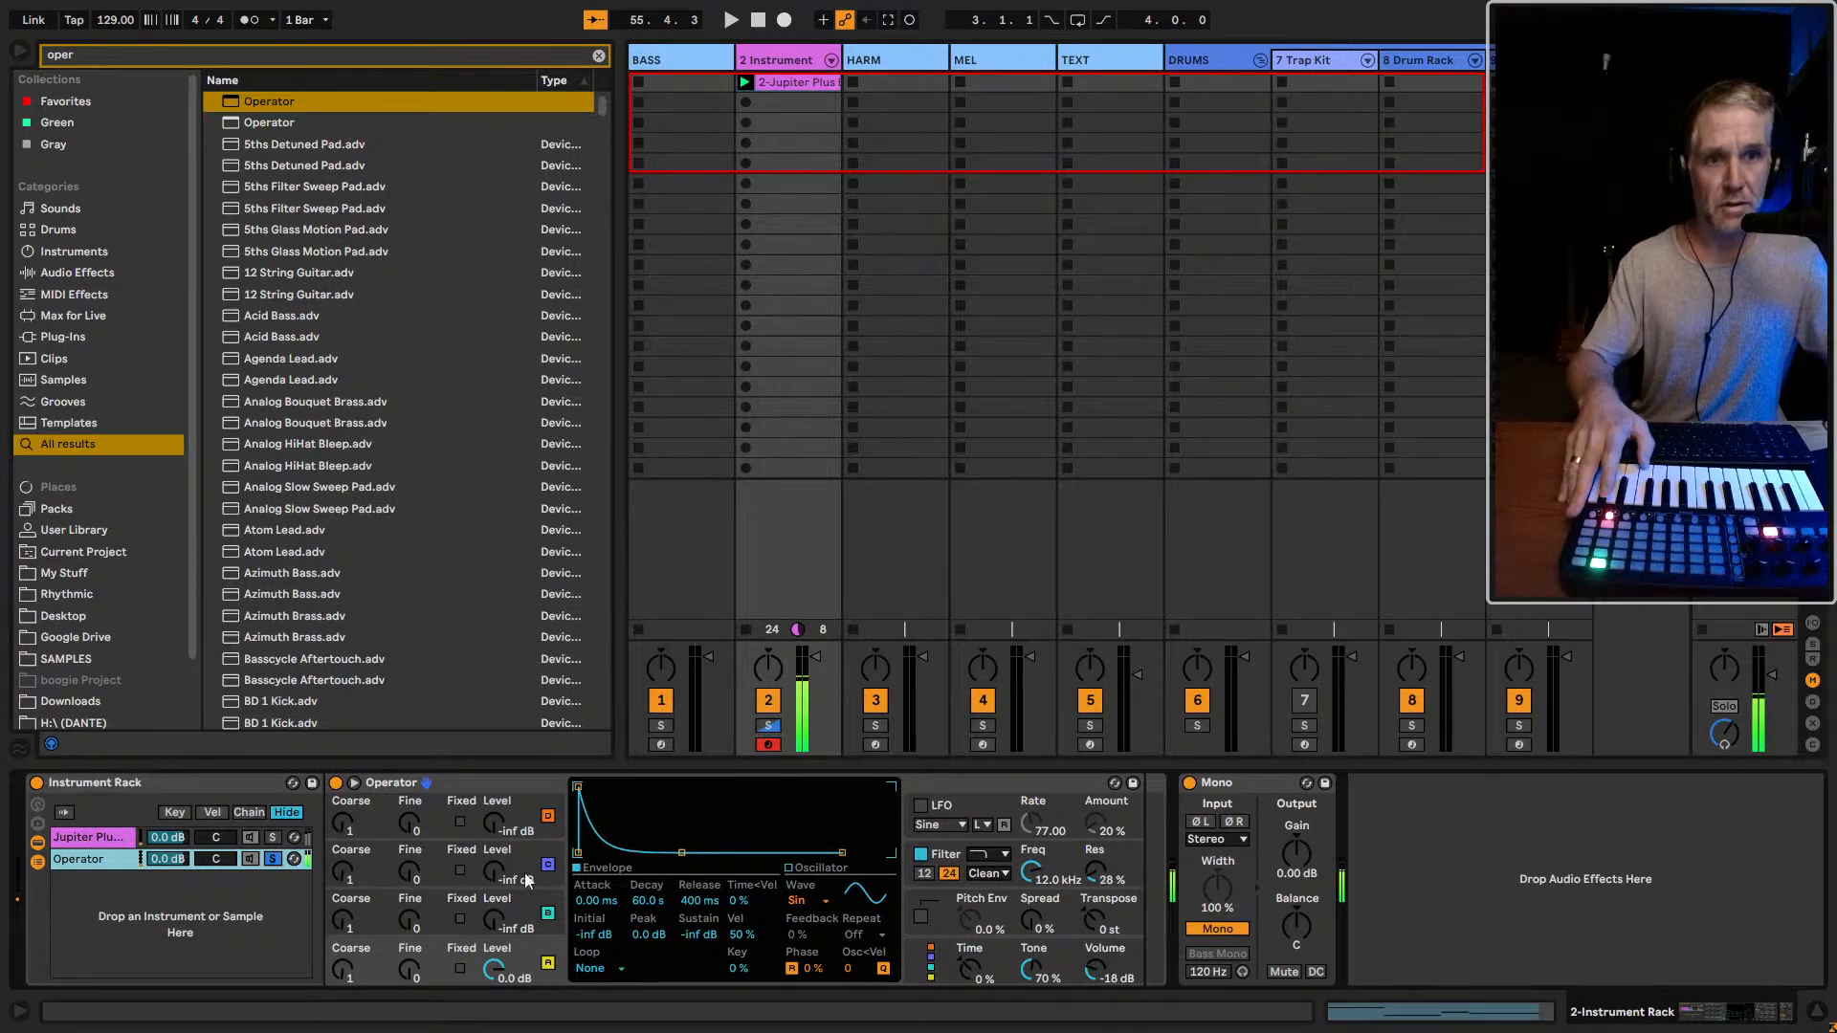
{"action": "left_click", "coordinate": [681, 852]}
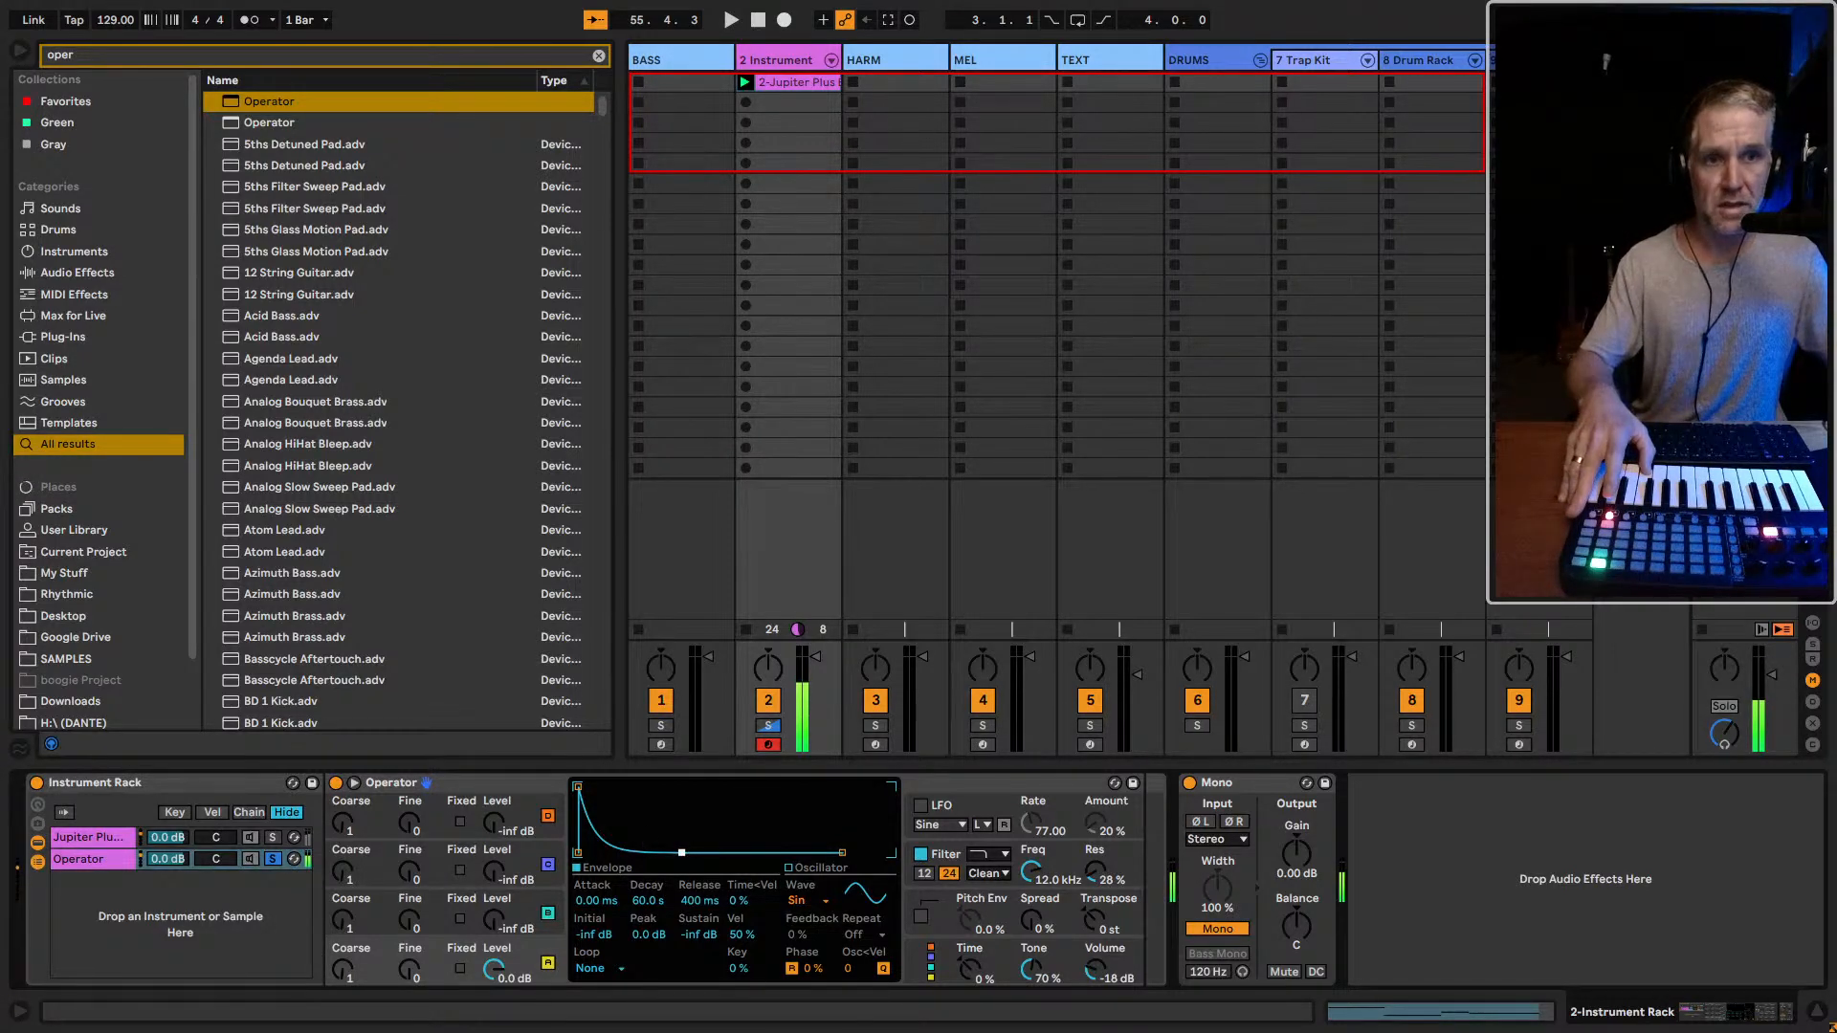
{"action": "left_click_drag", "start_coordinate": [681, 853], "coordinate": [681, 812]}
{"action": "left_click", "coordinate": [282, 858]}
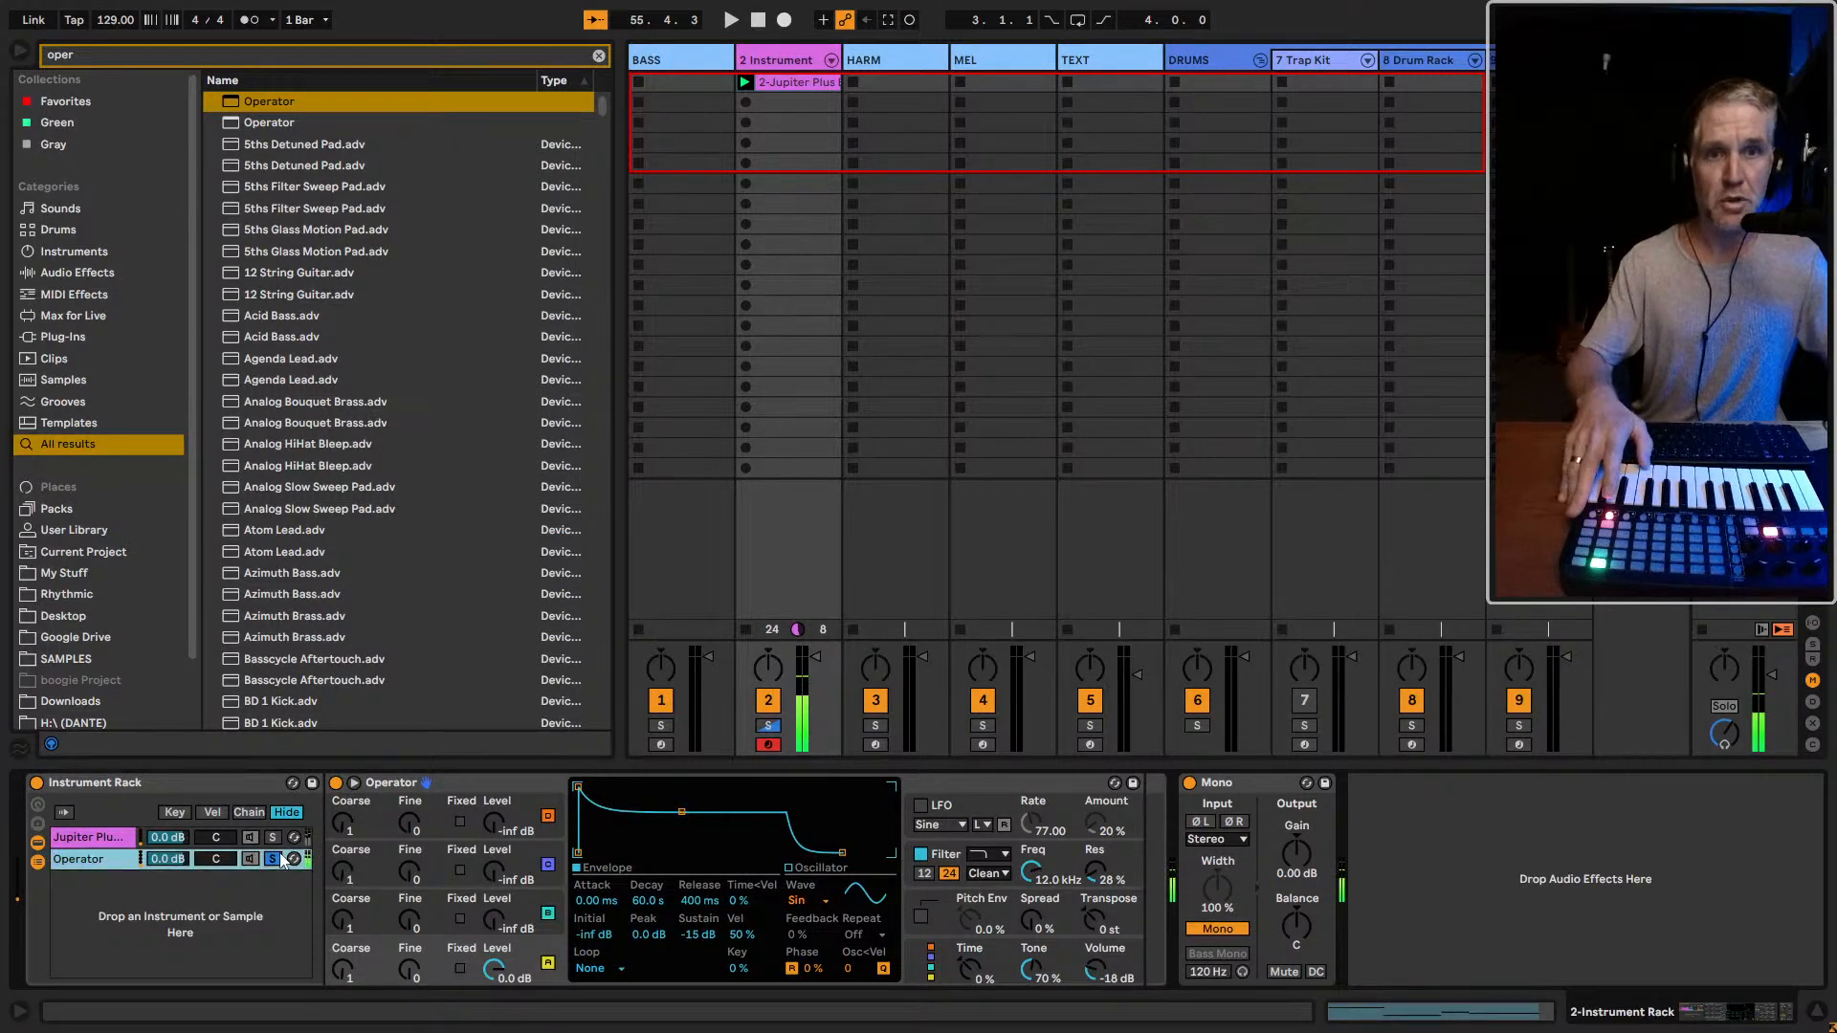
{"action": "left_click", "coordinate": [276, 858]}
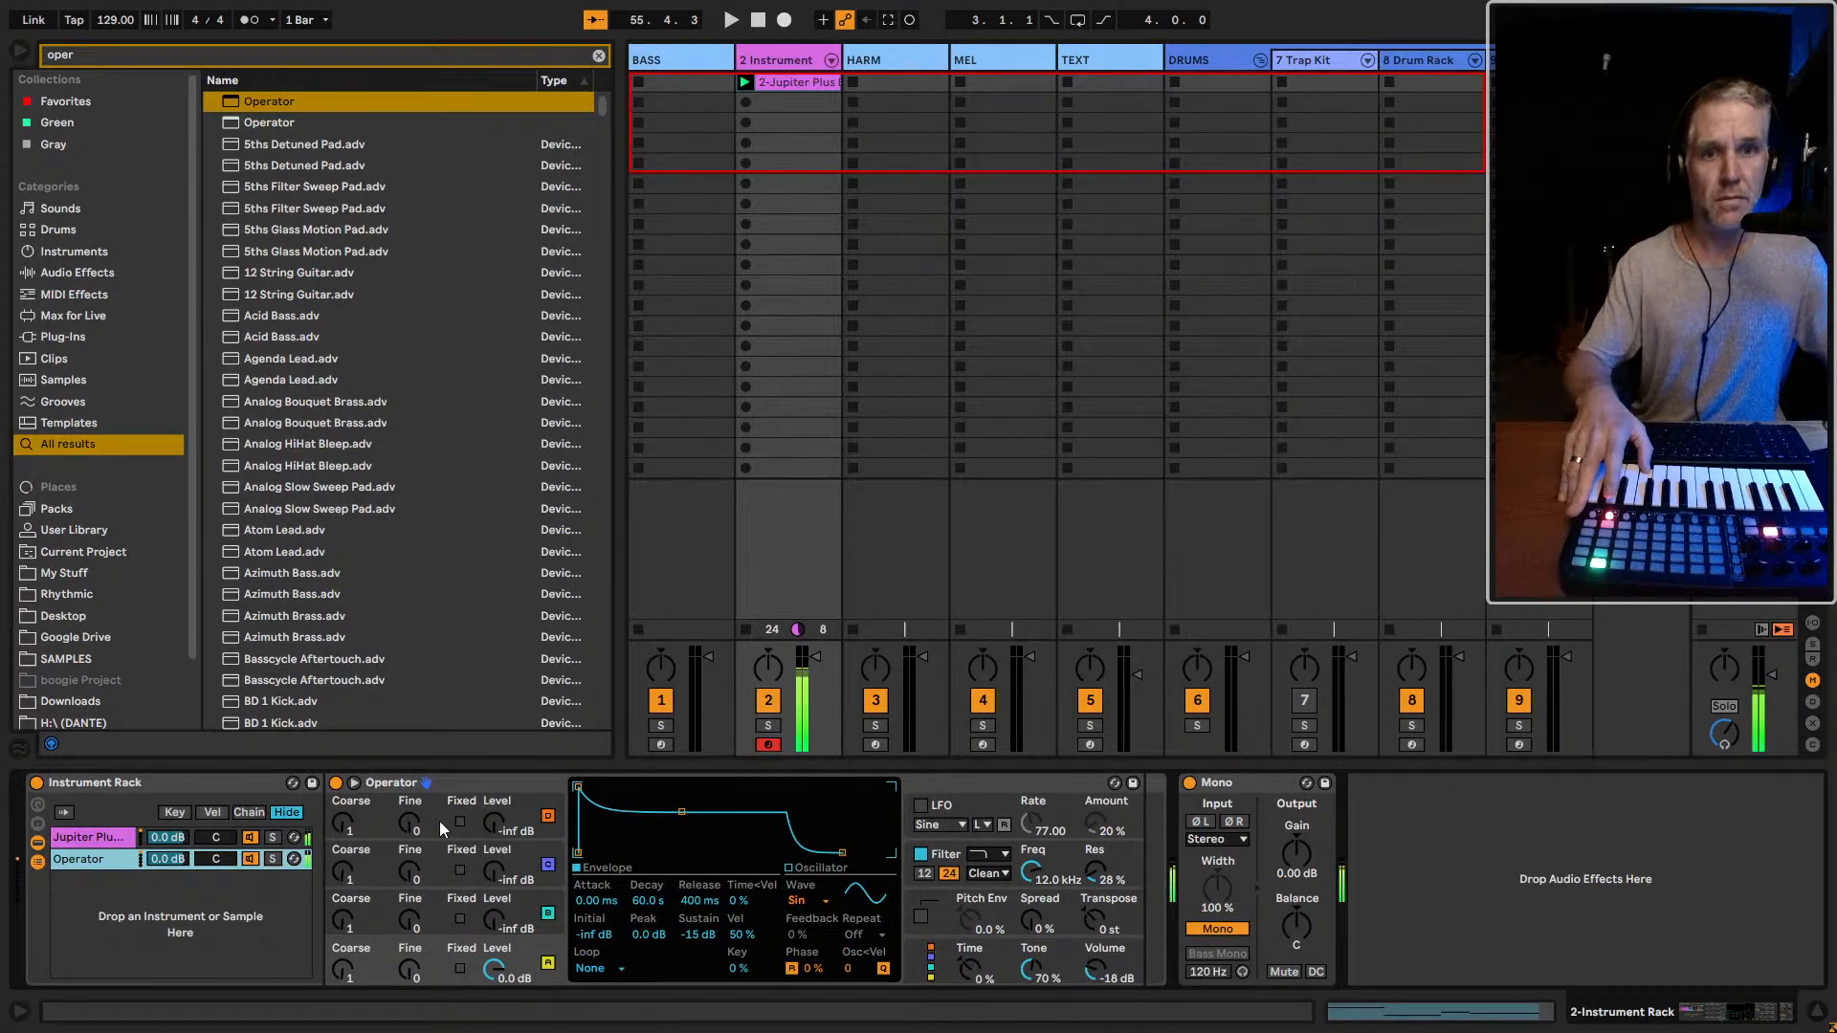
Arm the BASS track to hear Massive X, then re-arm the Instrument Rack track for comparison
{"action": "left_click", "coordinate": [663, 745]}
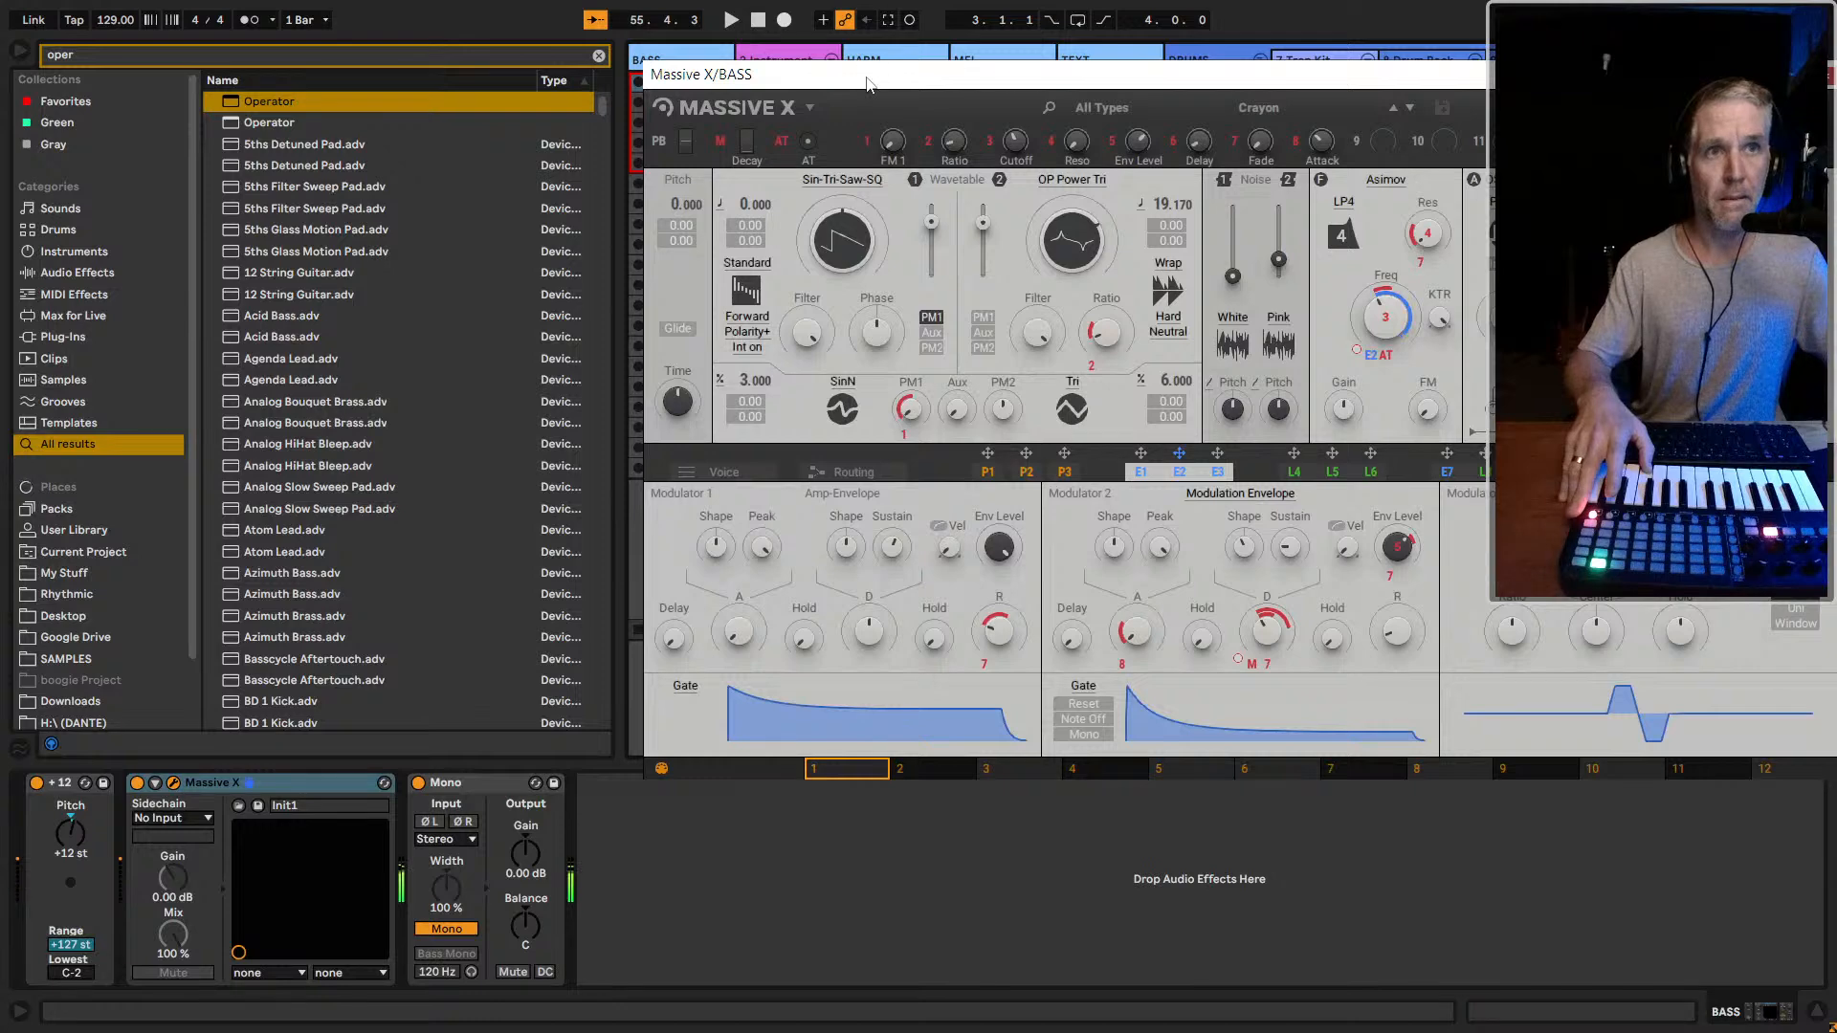
{"action": "left_click_drag", "start_coordinate": [868, 84], "coordinate": [1412, 87]}
{"action": "left_click", "coordinate": [768, 744]}
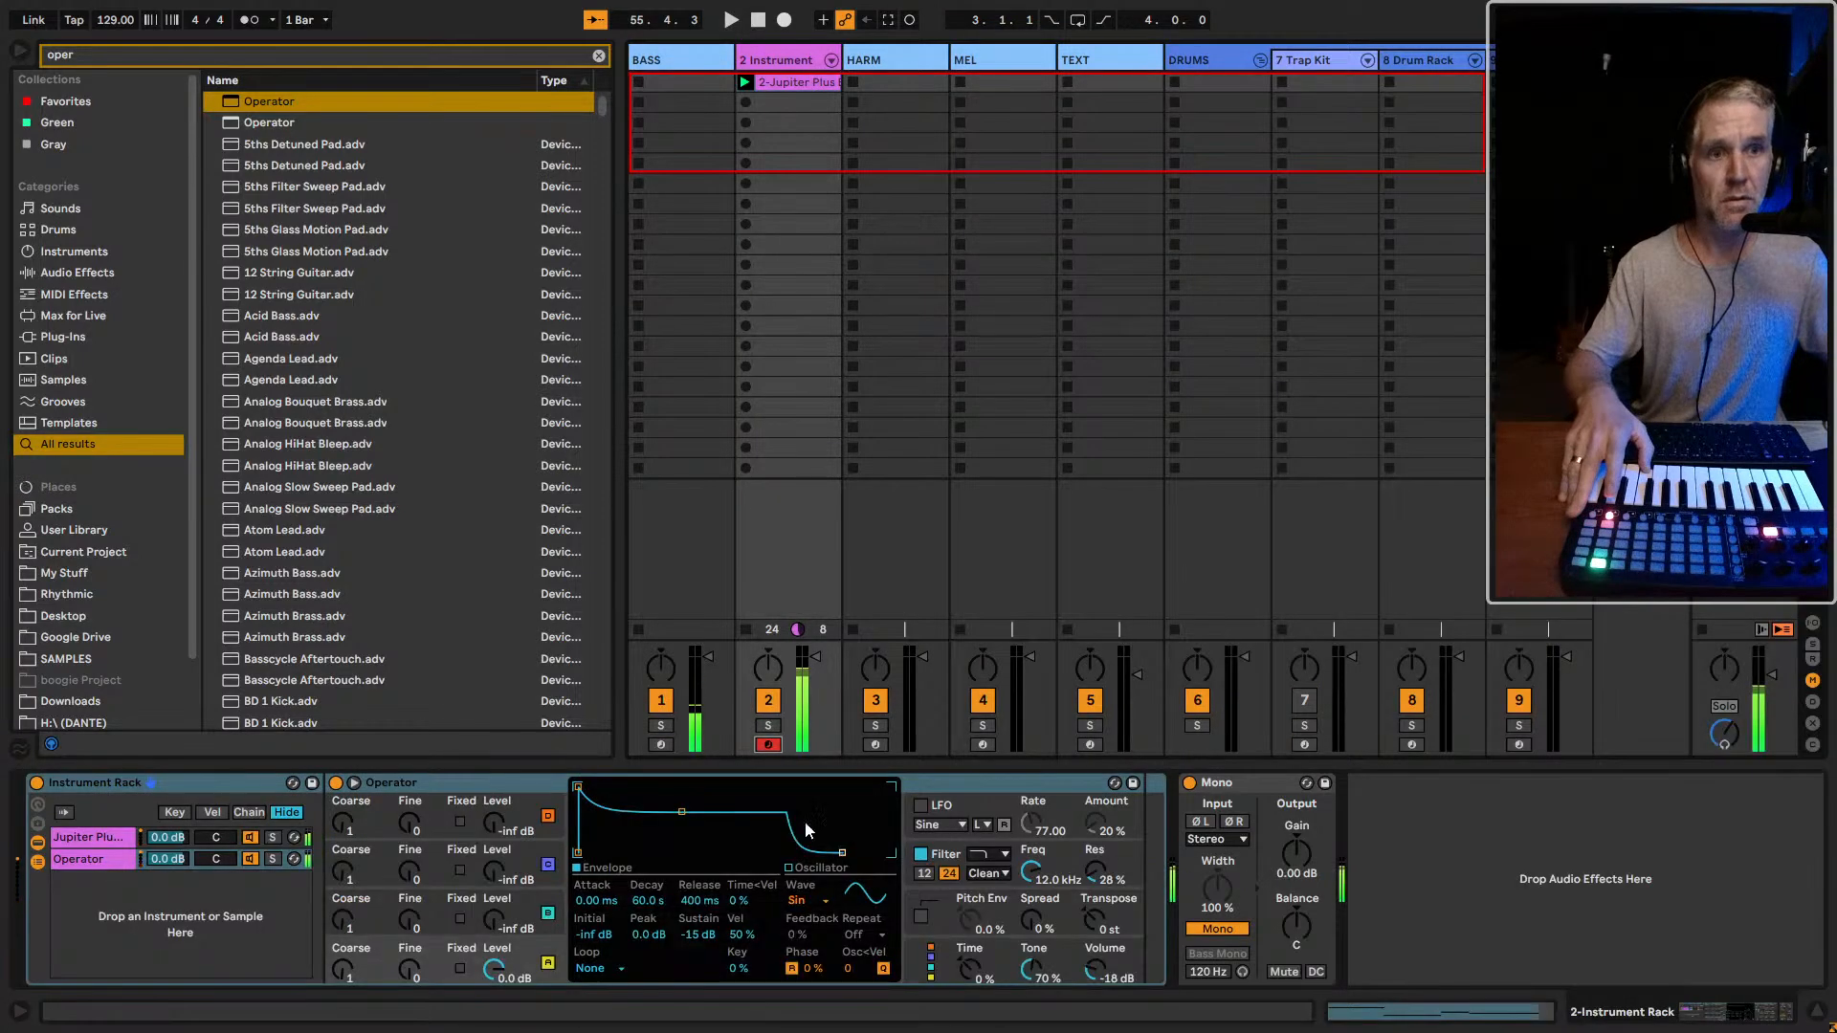
Unfold the rack's chains in the mixer and shorten Jupiter Plus Bass's Env 2 decay to 525 ms
{"action": "left_click", "coordinate": [830, 60]}
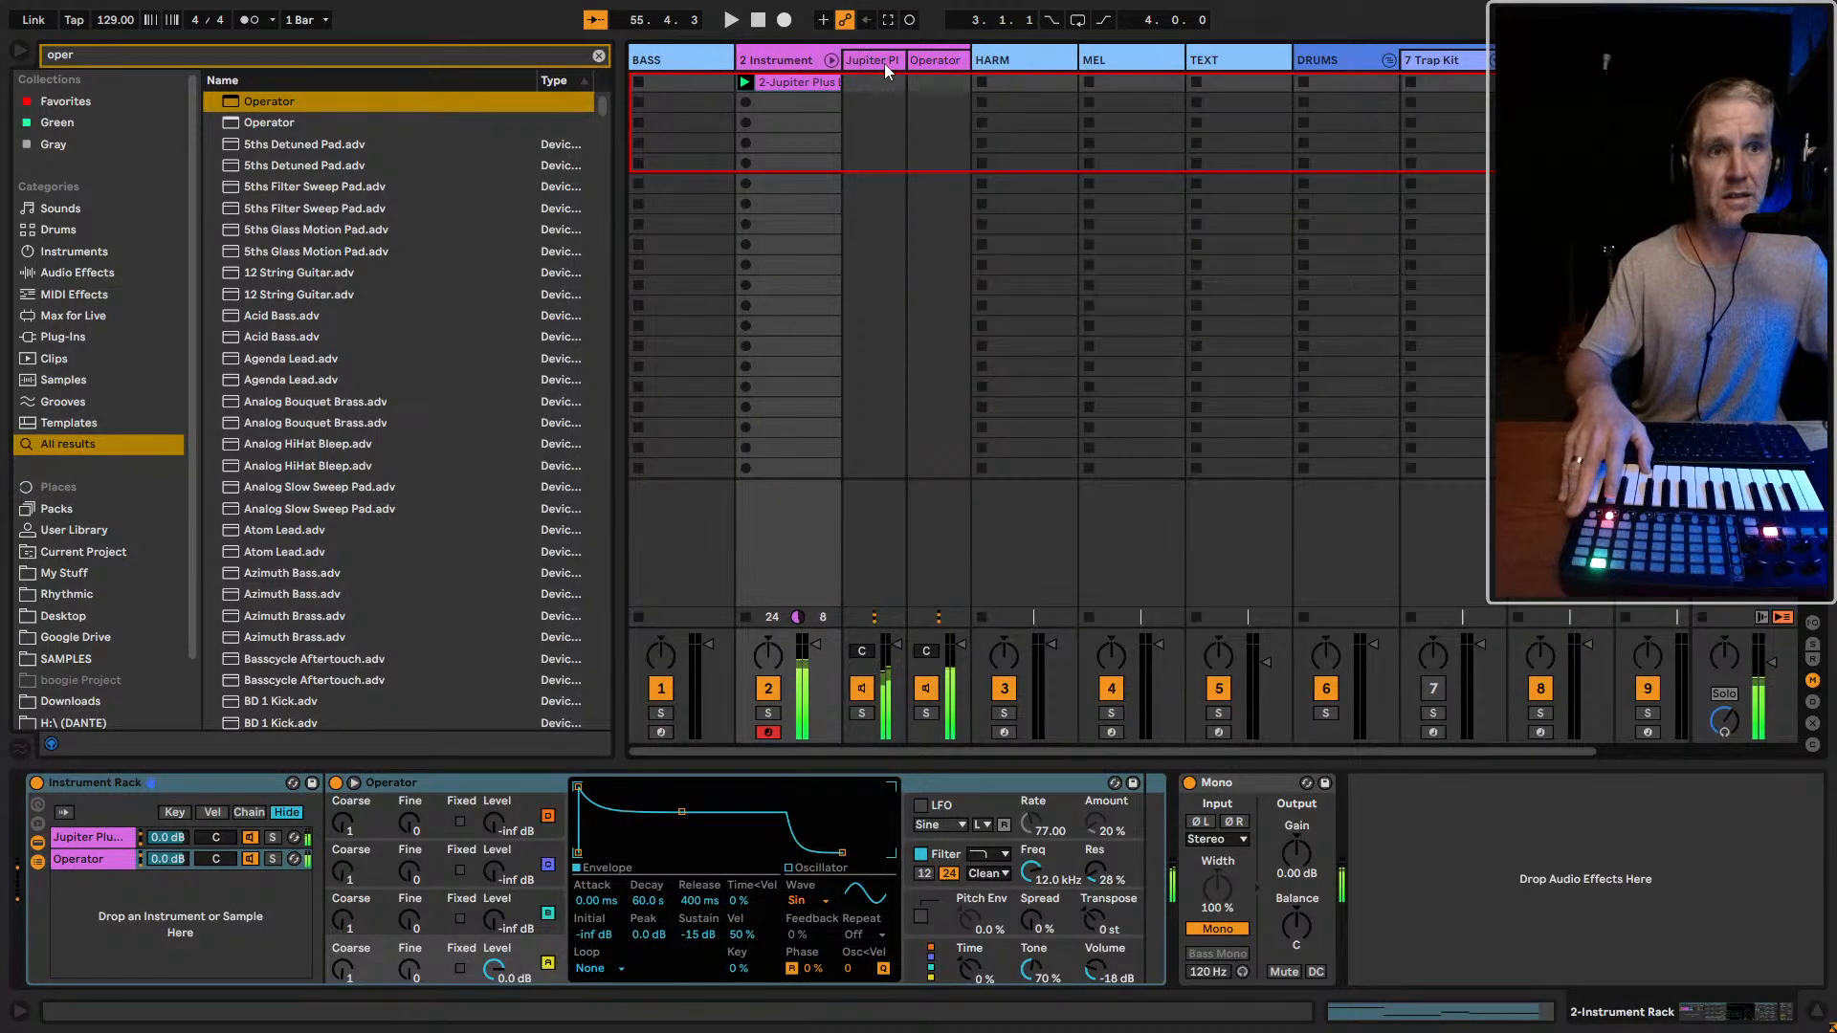
{"action": "left_click", "coordinate": [884, 63]}
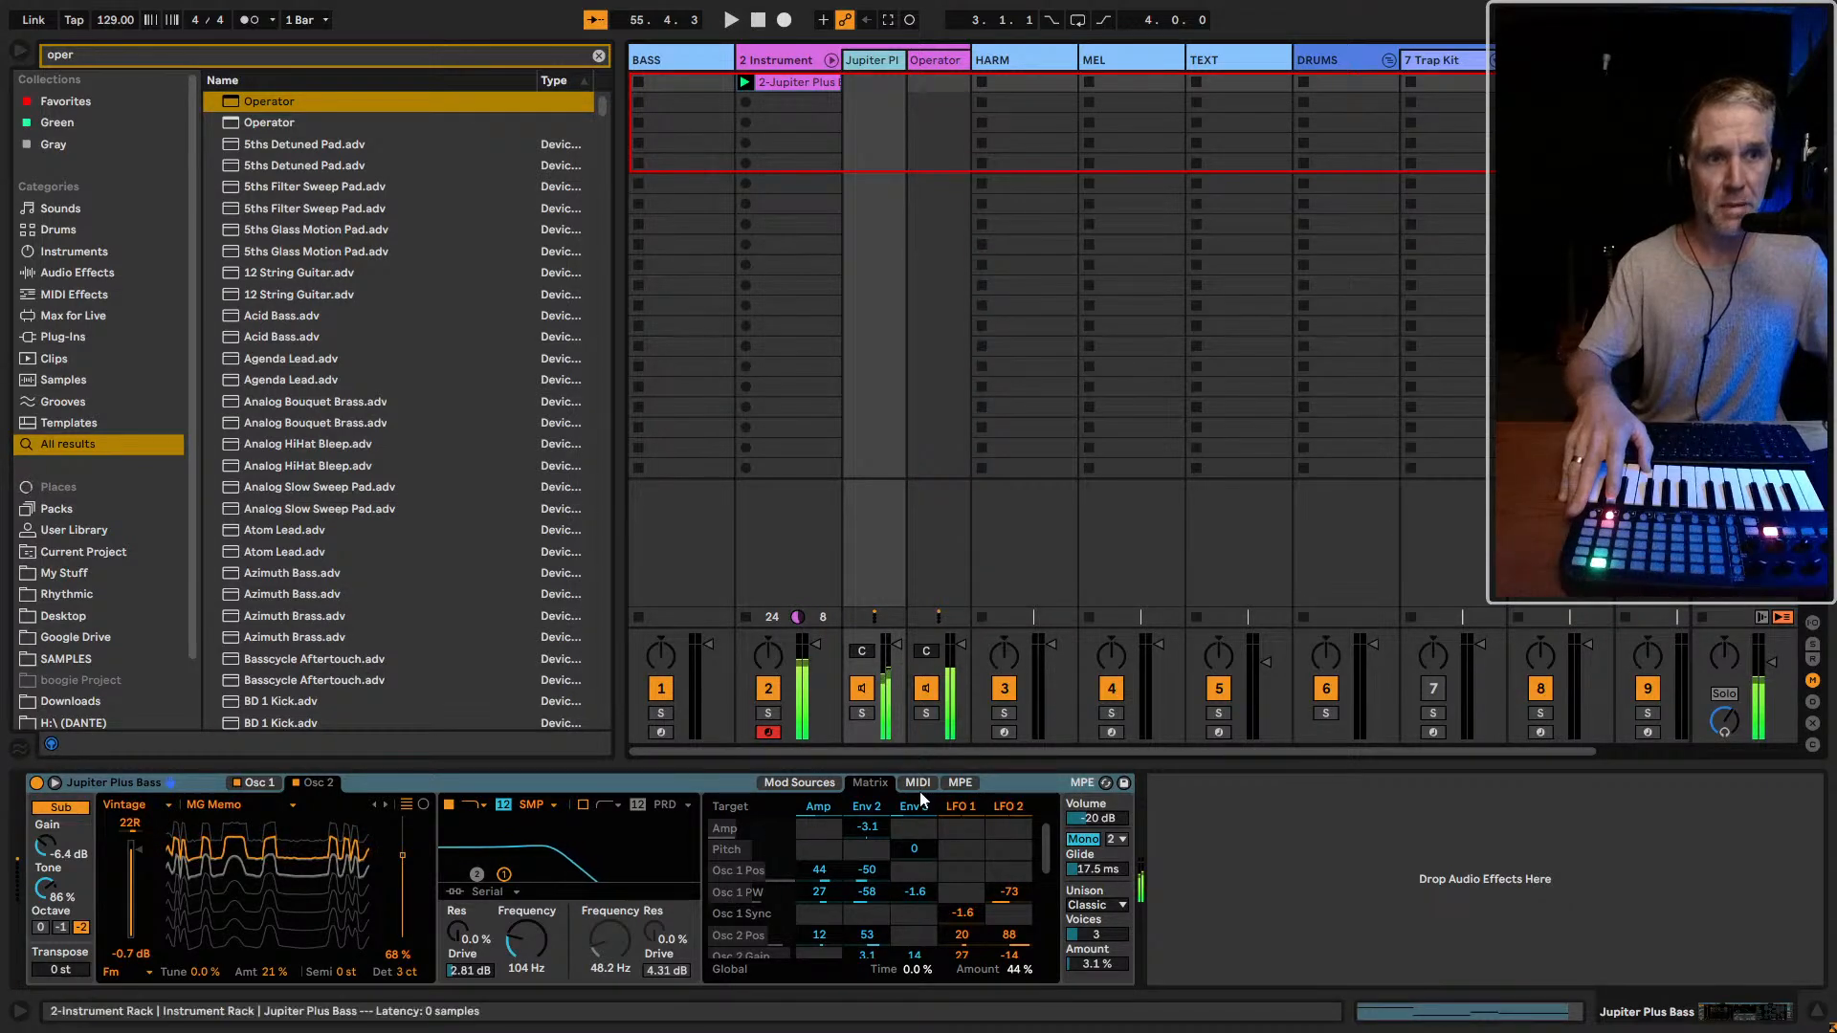
{"action": "left_click", "coordinate": [799, 782]}
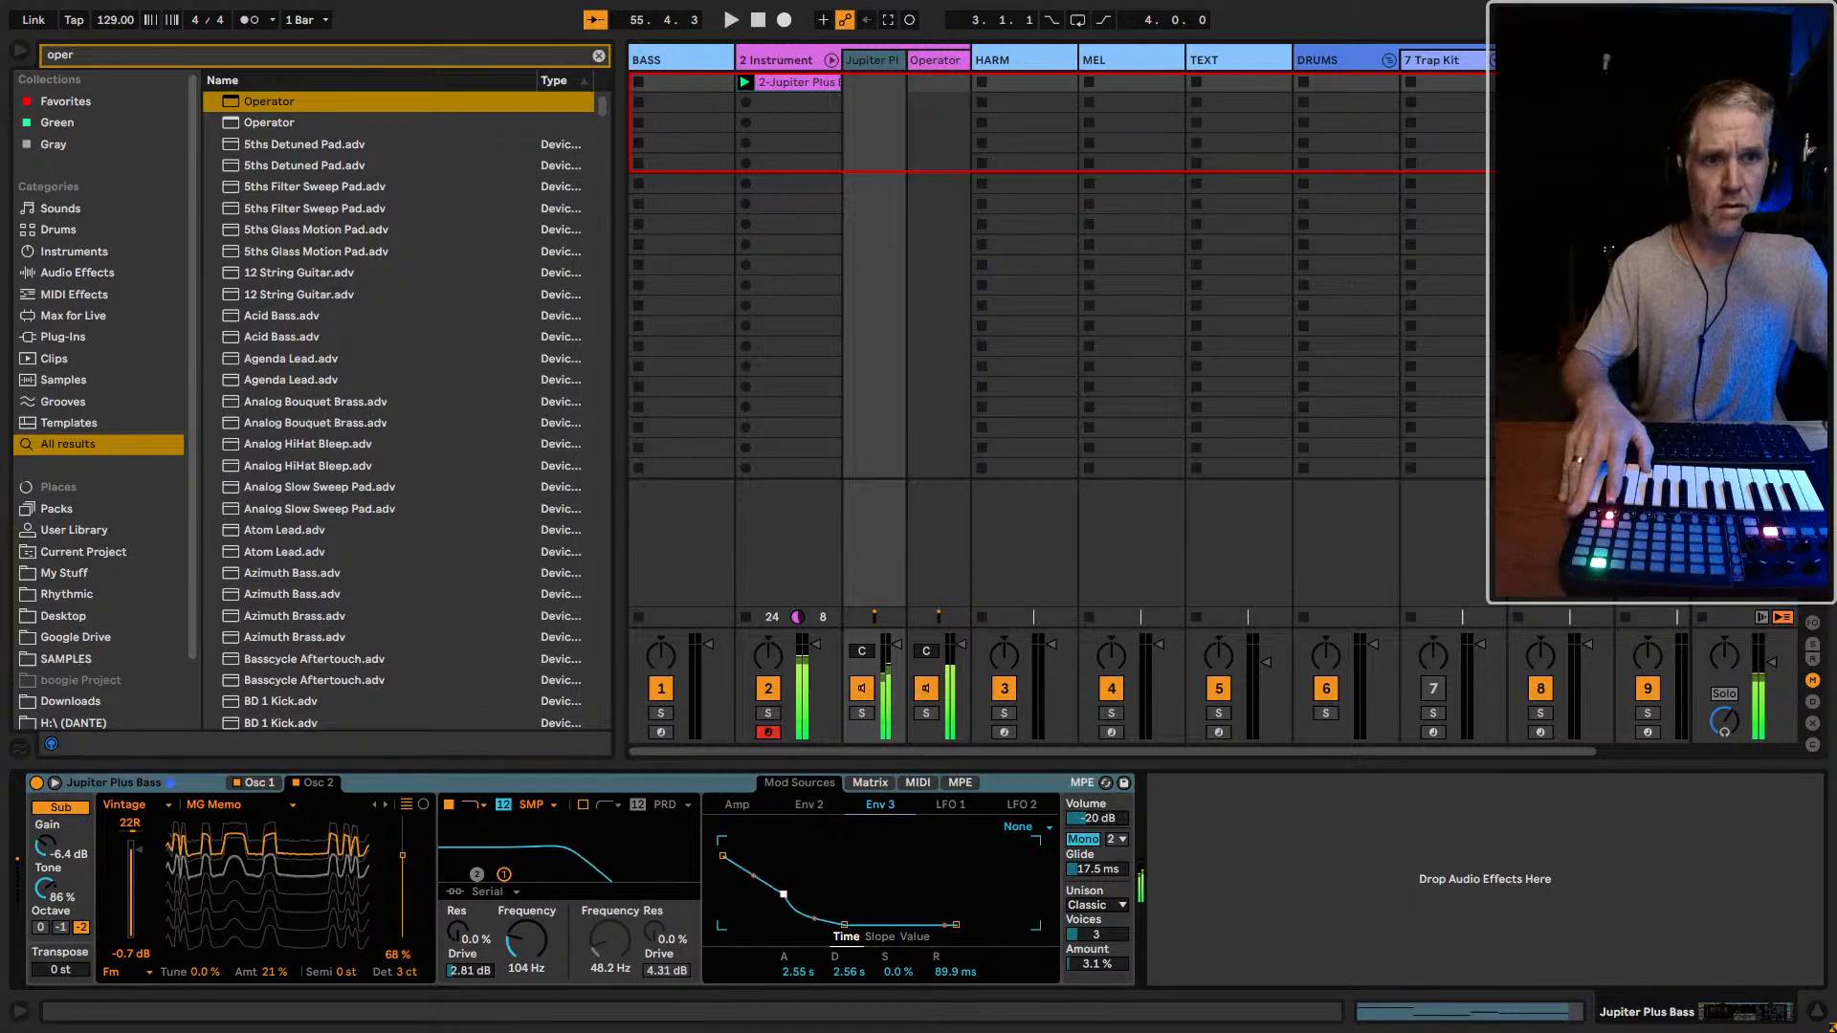
{"action": "left_click", "coordinate": [804, 804]}
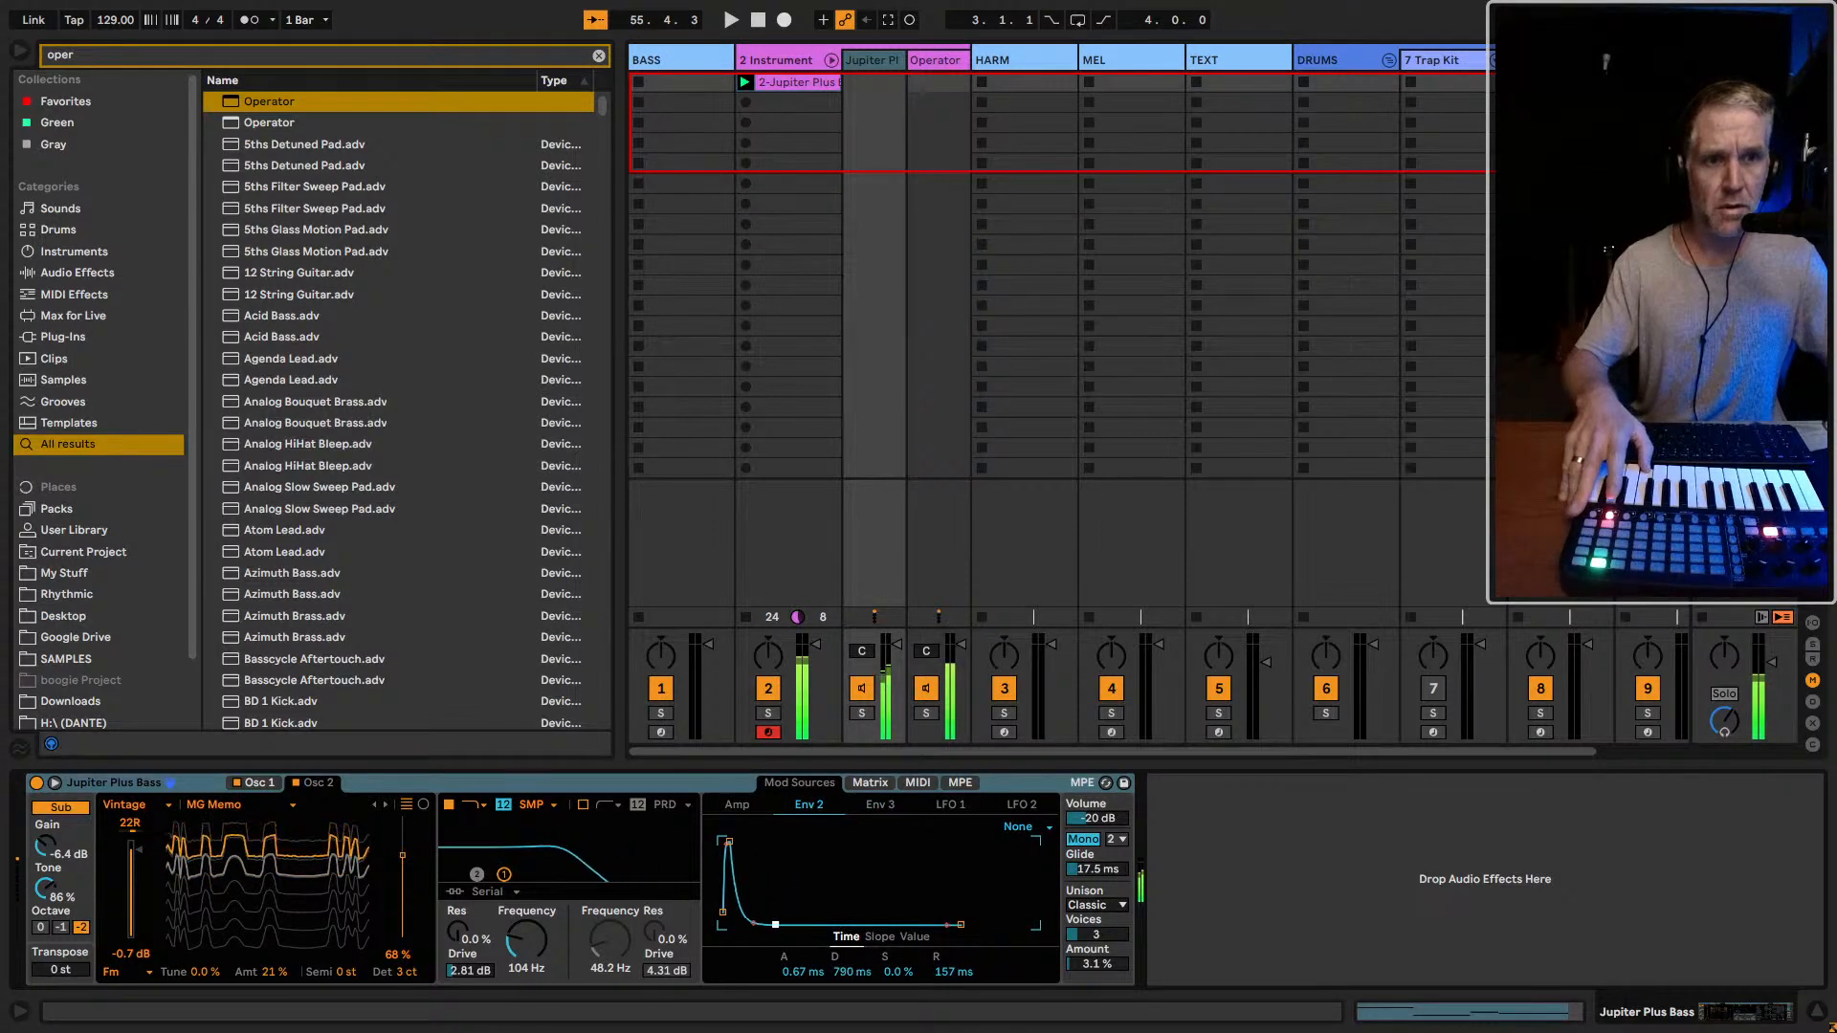
{"action": "left_click_drag", "start_coordinate": [801, 932], "coordinate": [752, 916]}
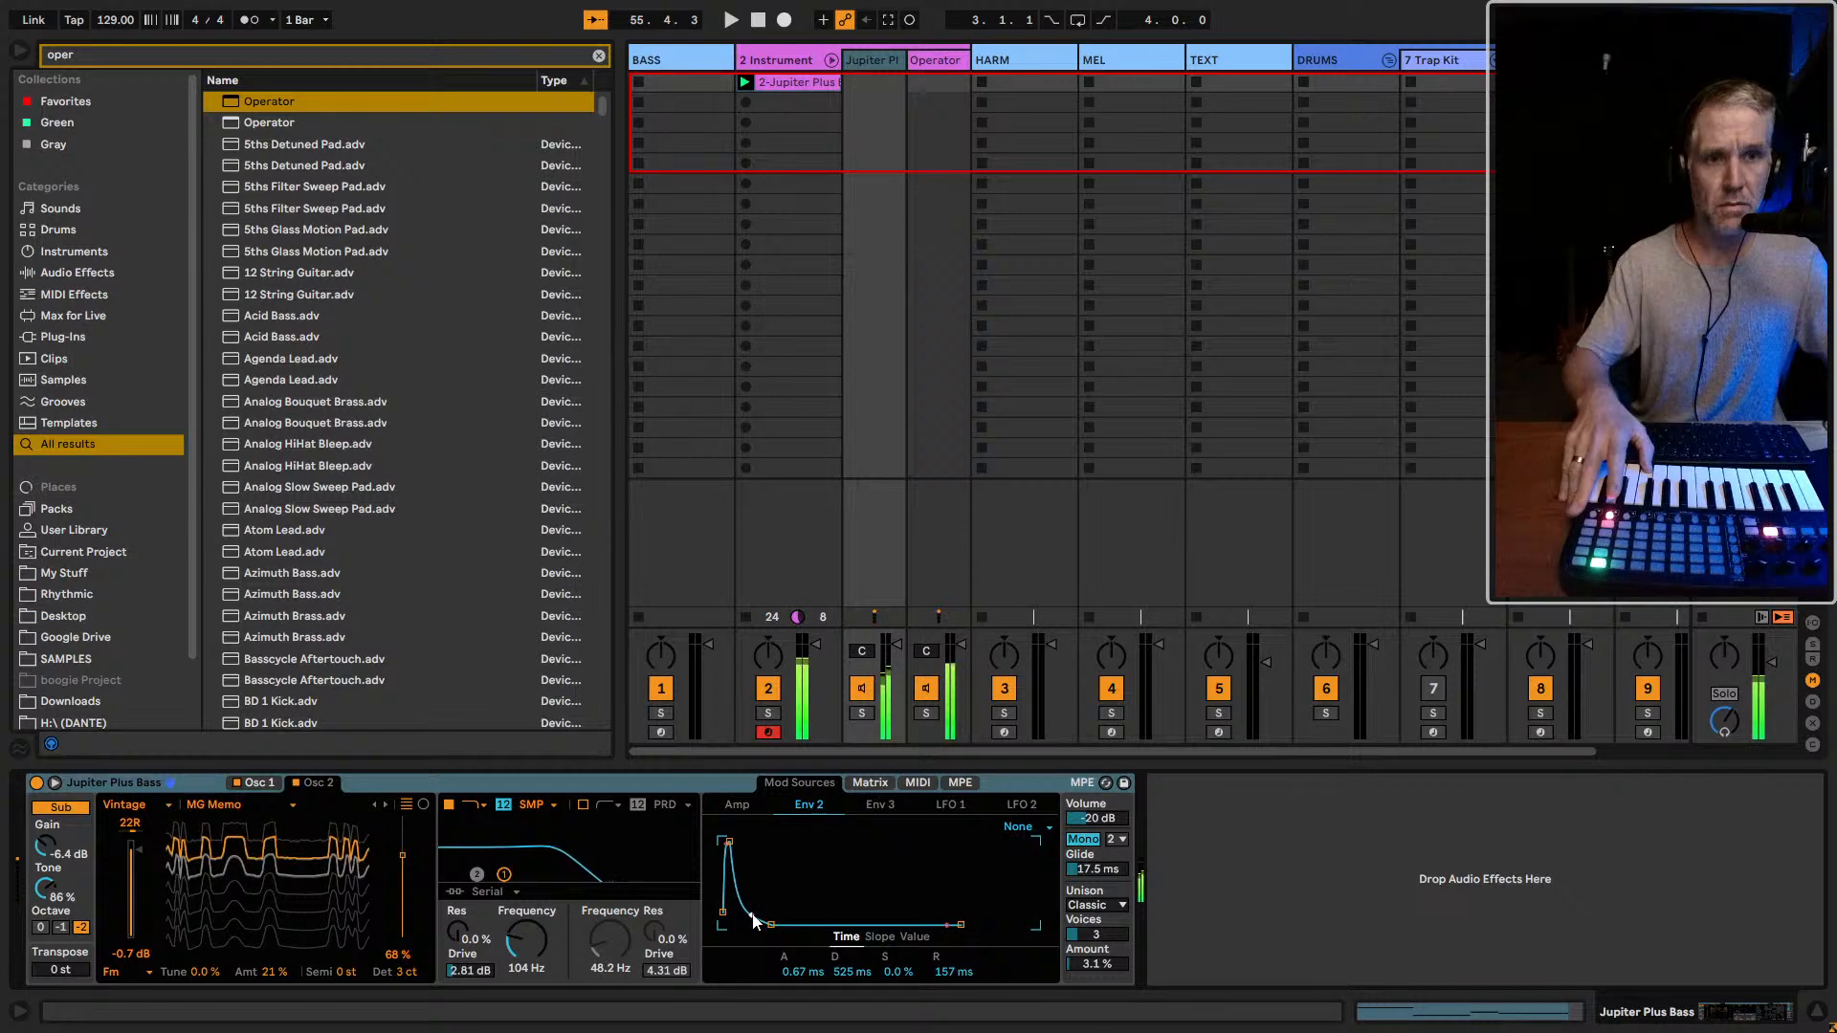
Check Jupiter Plus Bass's modulation matrix and reshape Env 3 with a 197 ms attack, lowering the point at its end
{"action": "left_click", "coordinate": [870, 782]}
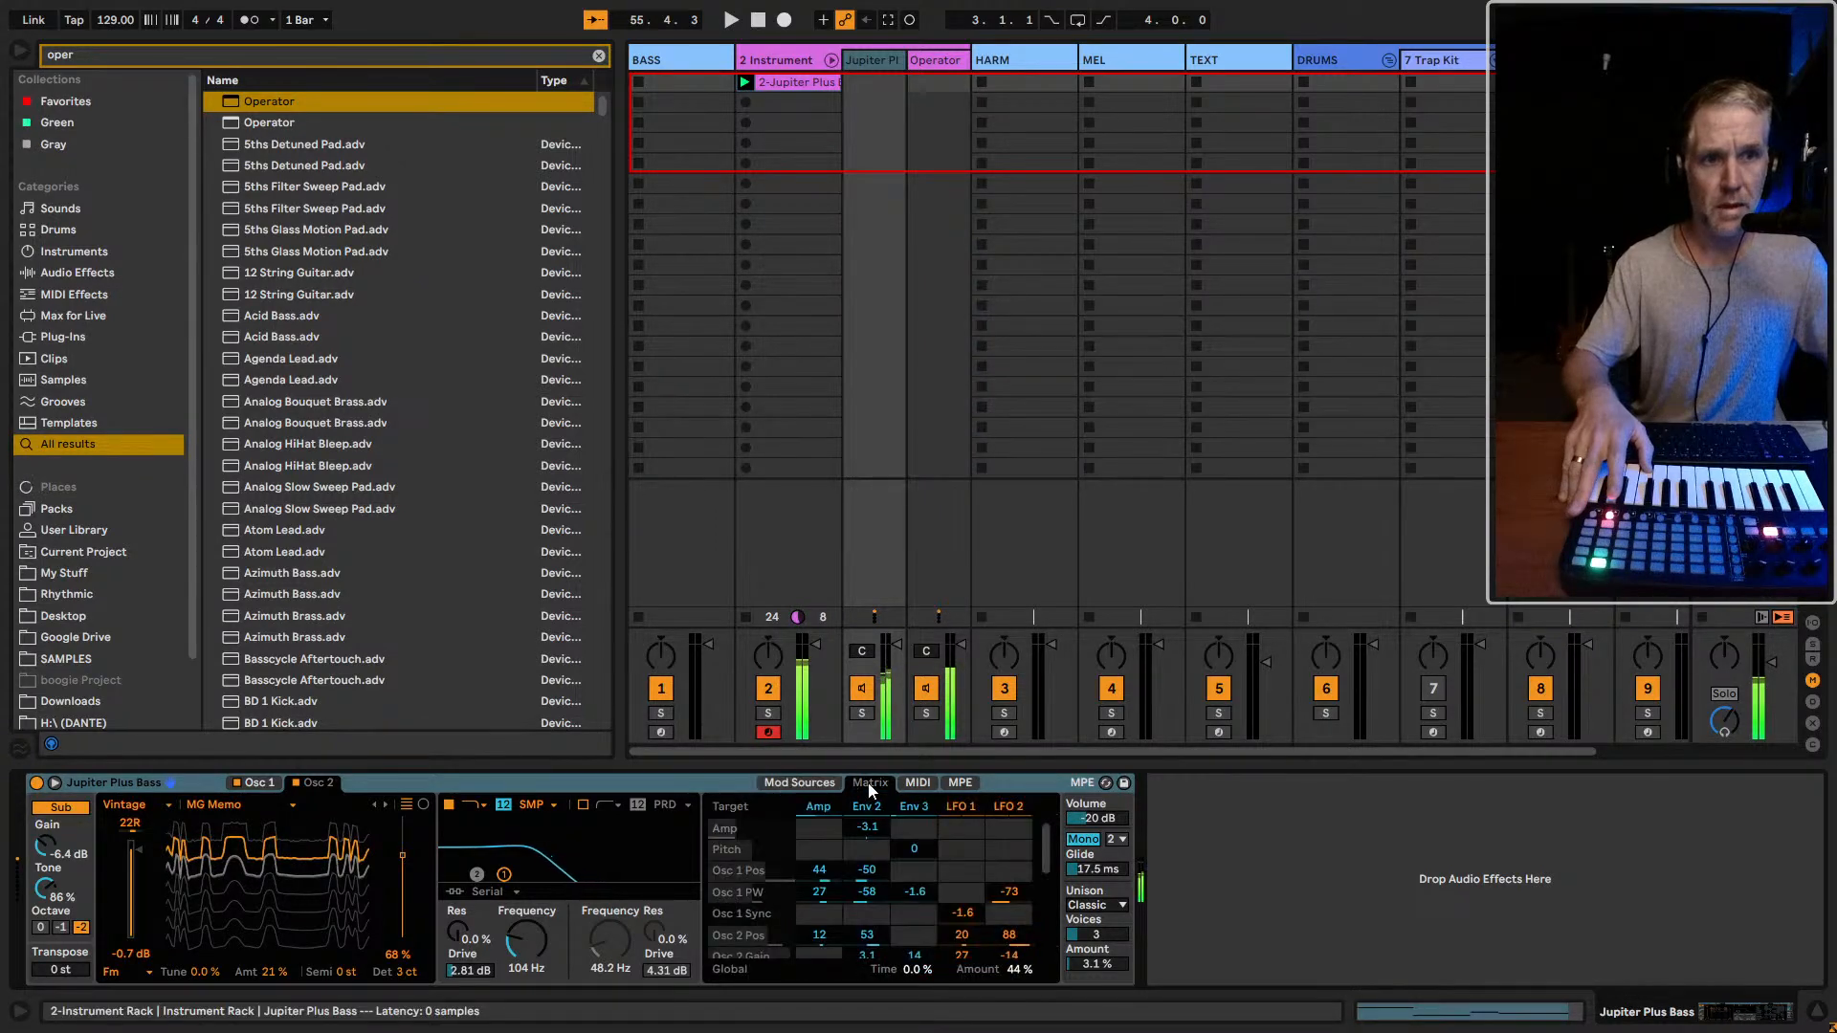
{"action": "left_click", "coordinate": [804, 783]}
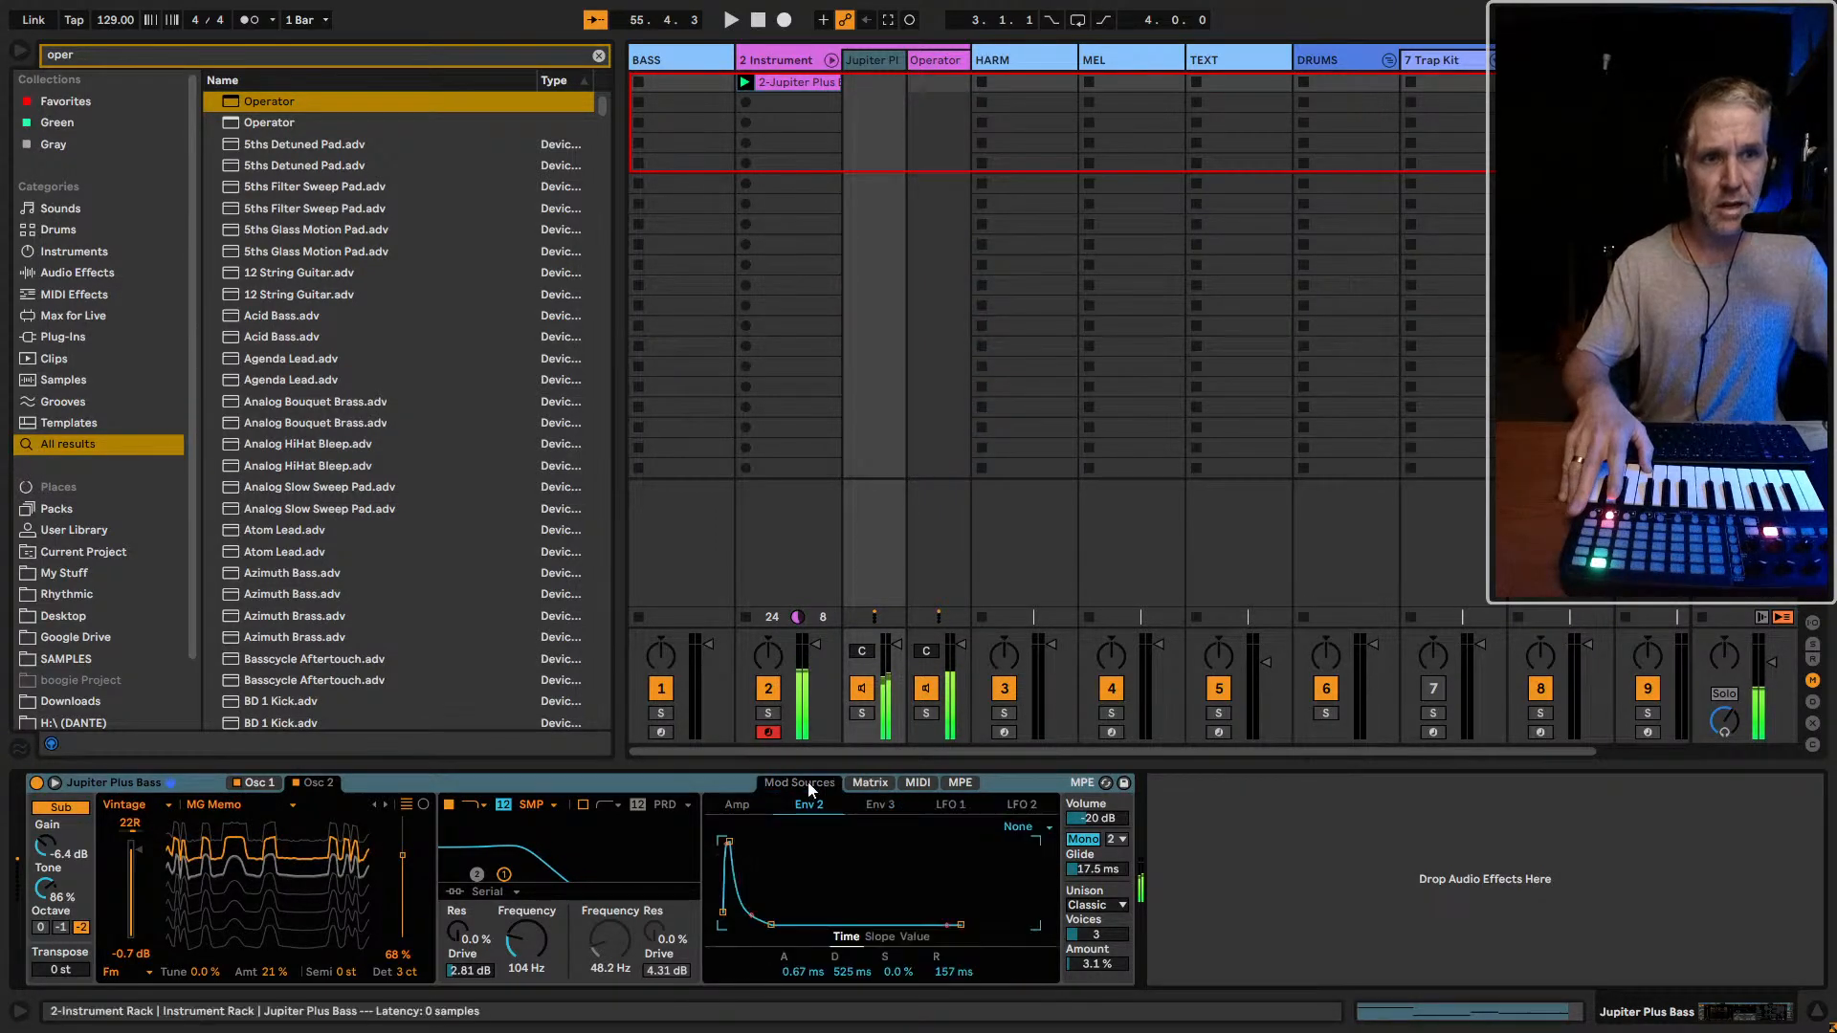
{"action": "left_click", "coordinate": [881, 806]}
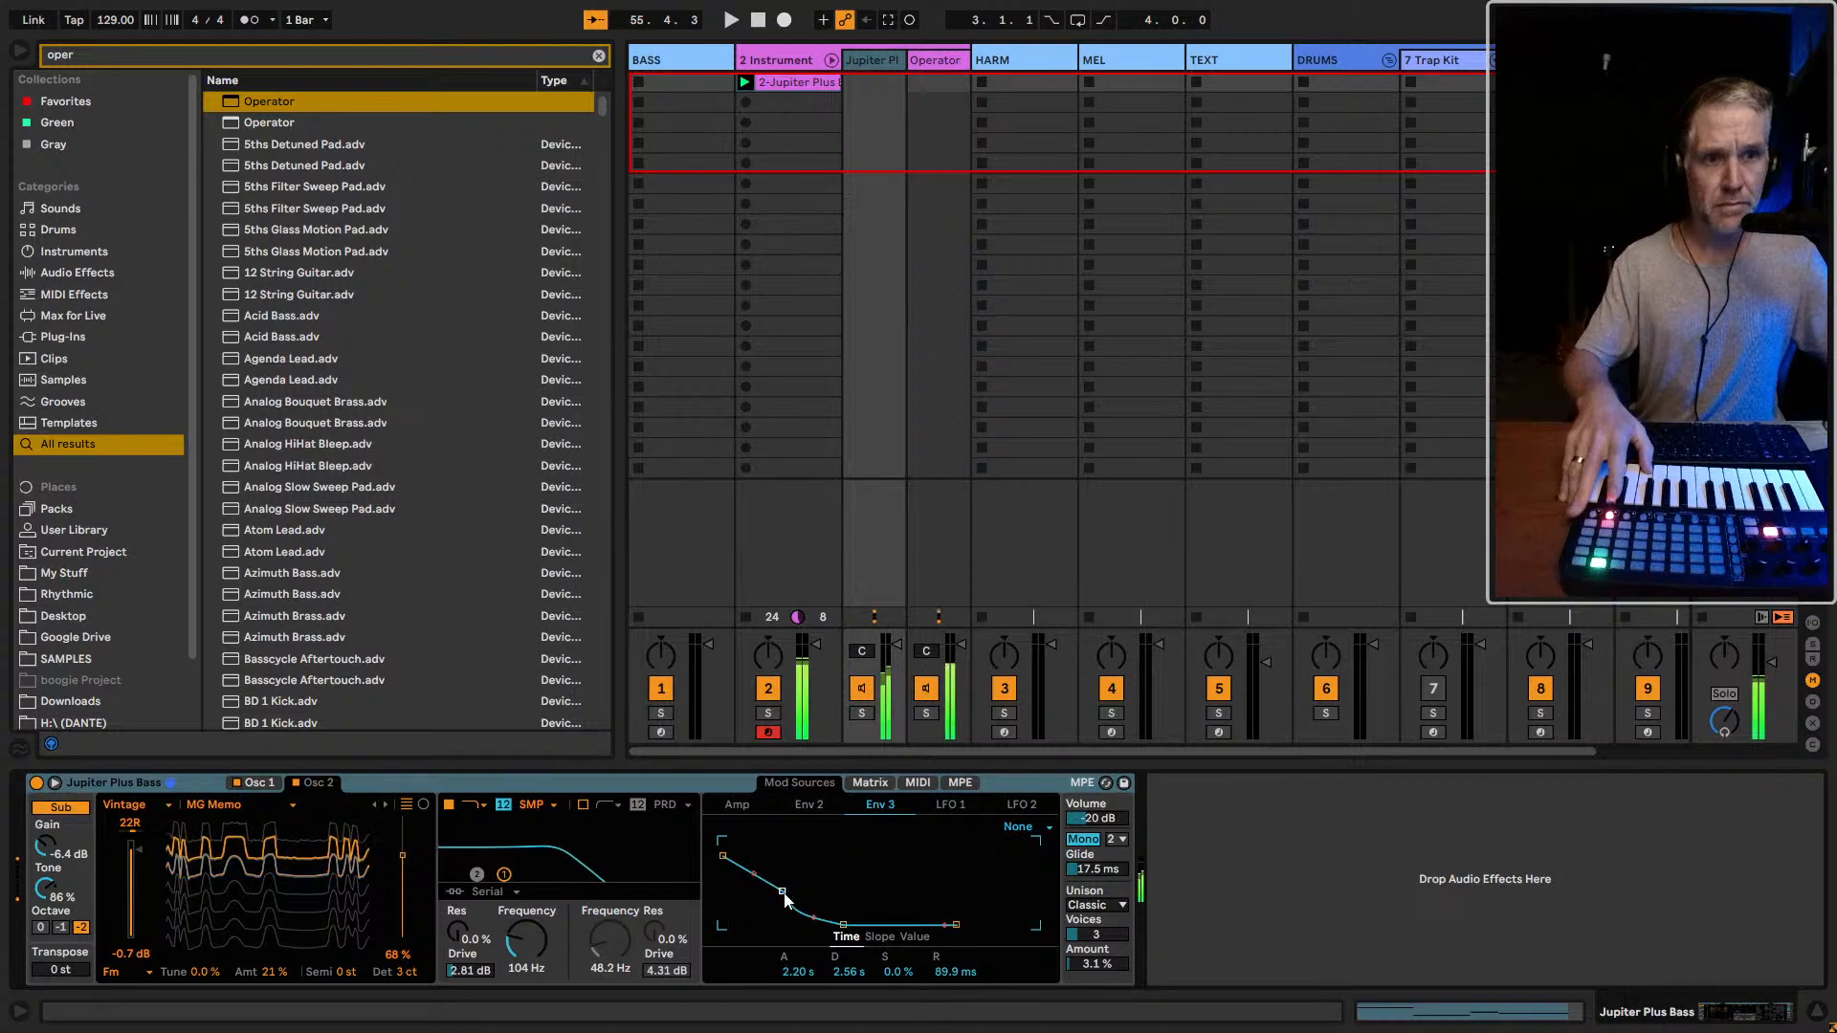
{"action": "left_click_drag", "start_coordinate": [783, 891], "coordinate": [750, 924]}
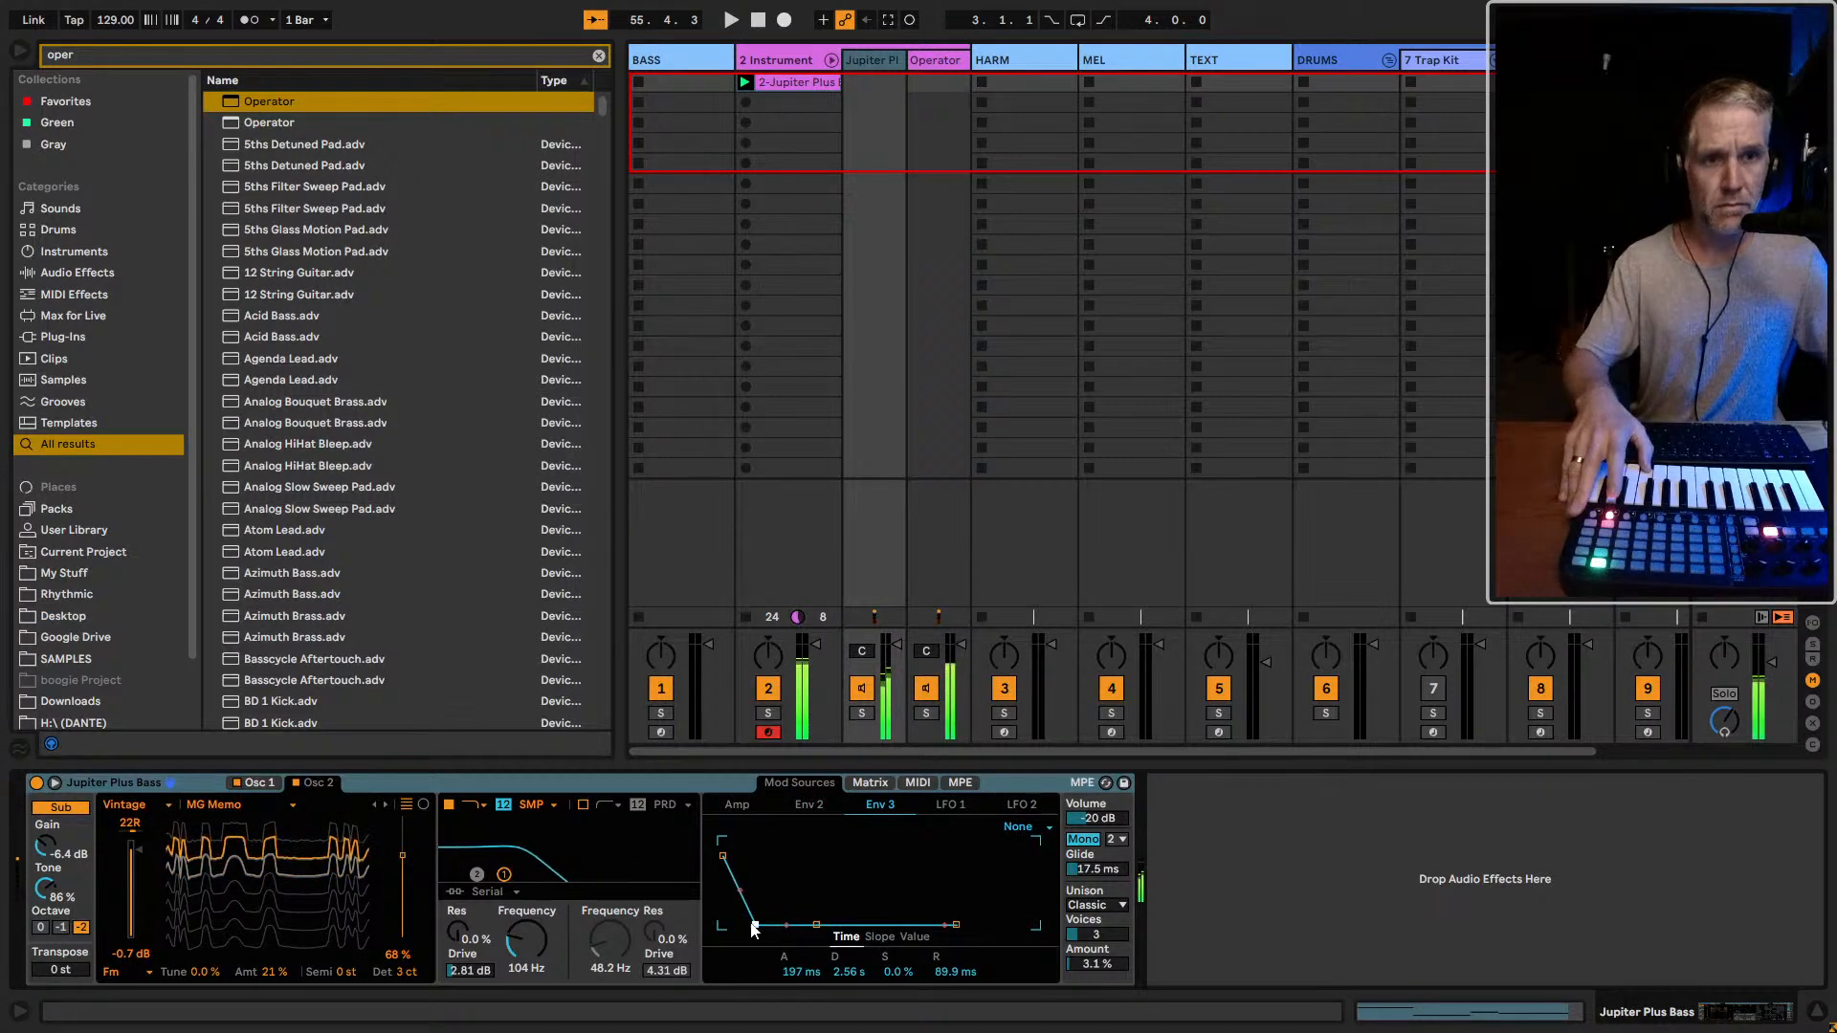
Compare the reshaped rack sound with Massive X by arming the BASS and Instrument Rack tracks alternately, keeping the plug-in window aside
{"action": "left_click", "coordinate": [660, 732]}
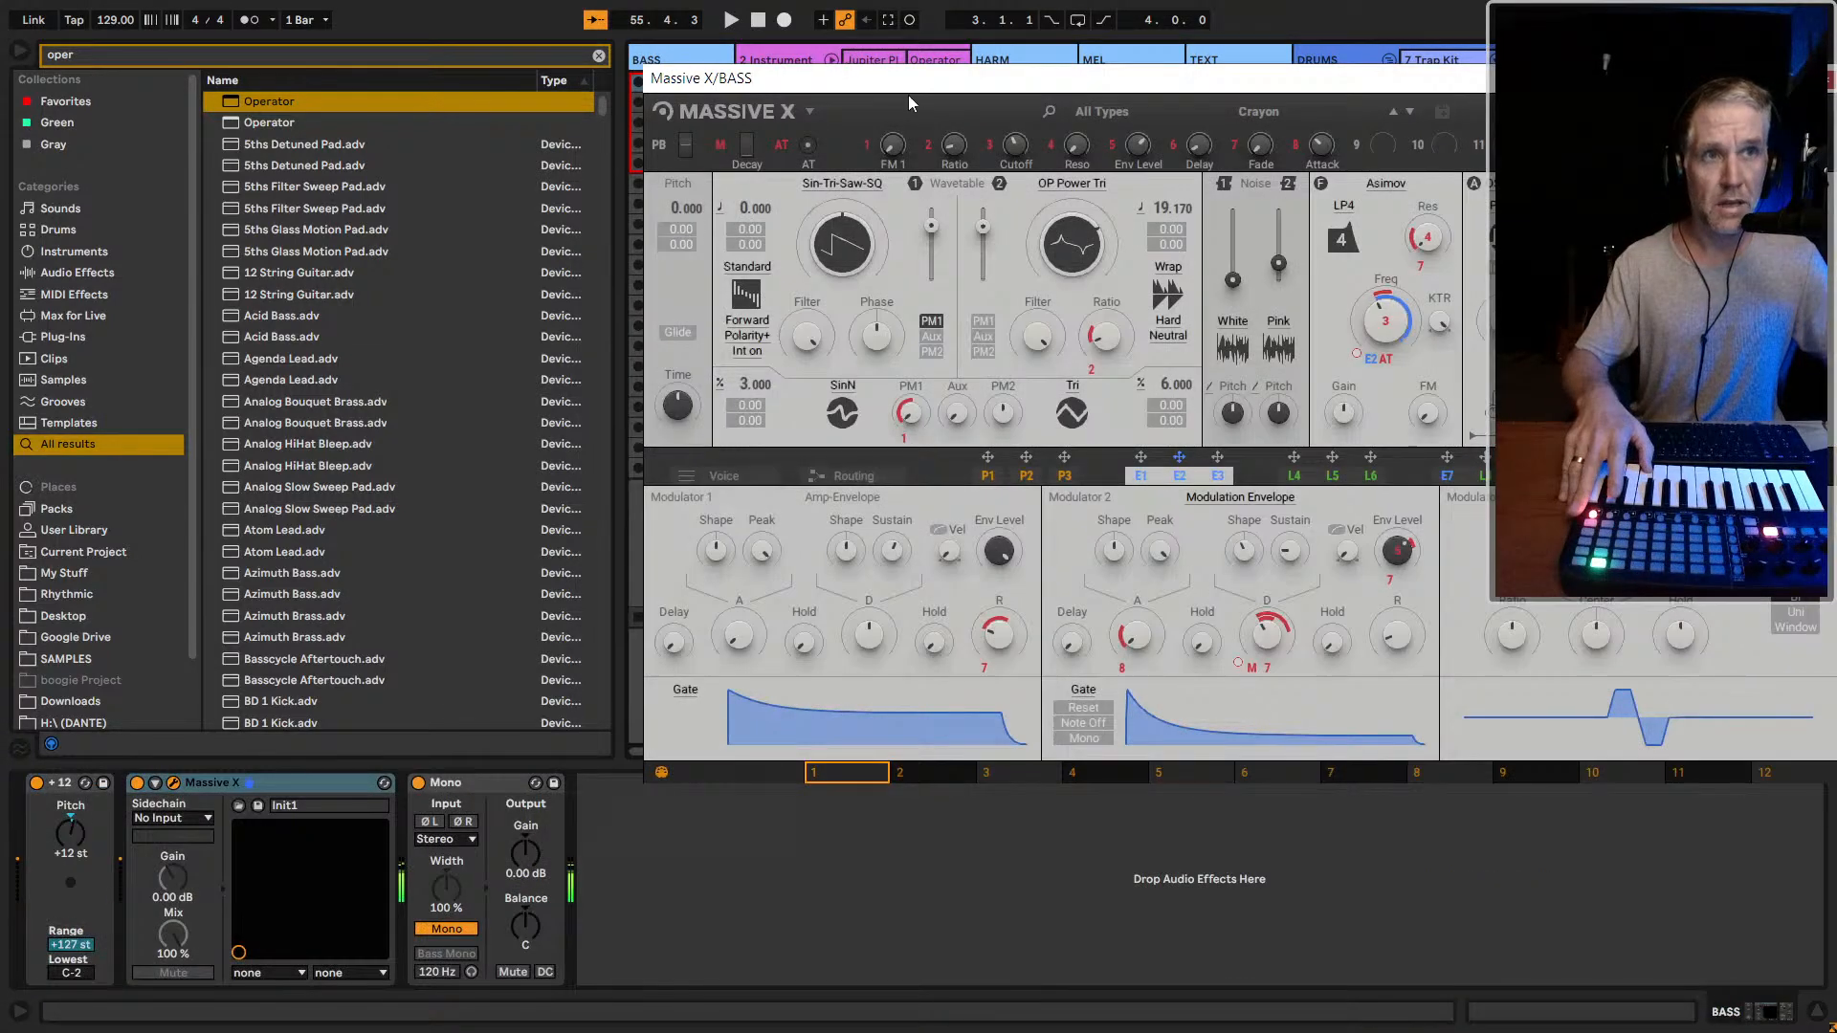
{"action": "left_click_drag", "start_coordinate": [908, 84], "coordinate": [1558, 95]}
{"action": "left_click", "coordinate": [768, 733]}
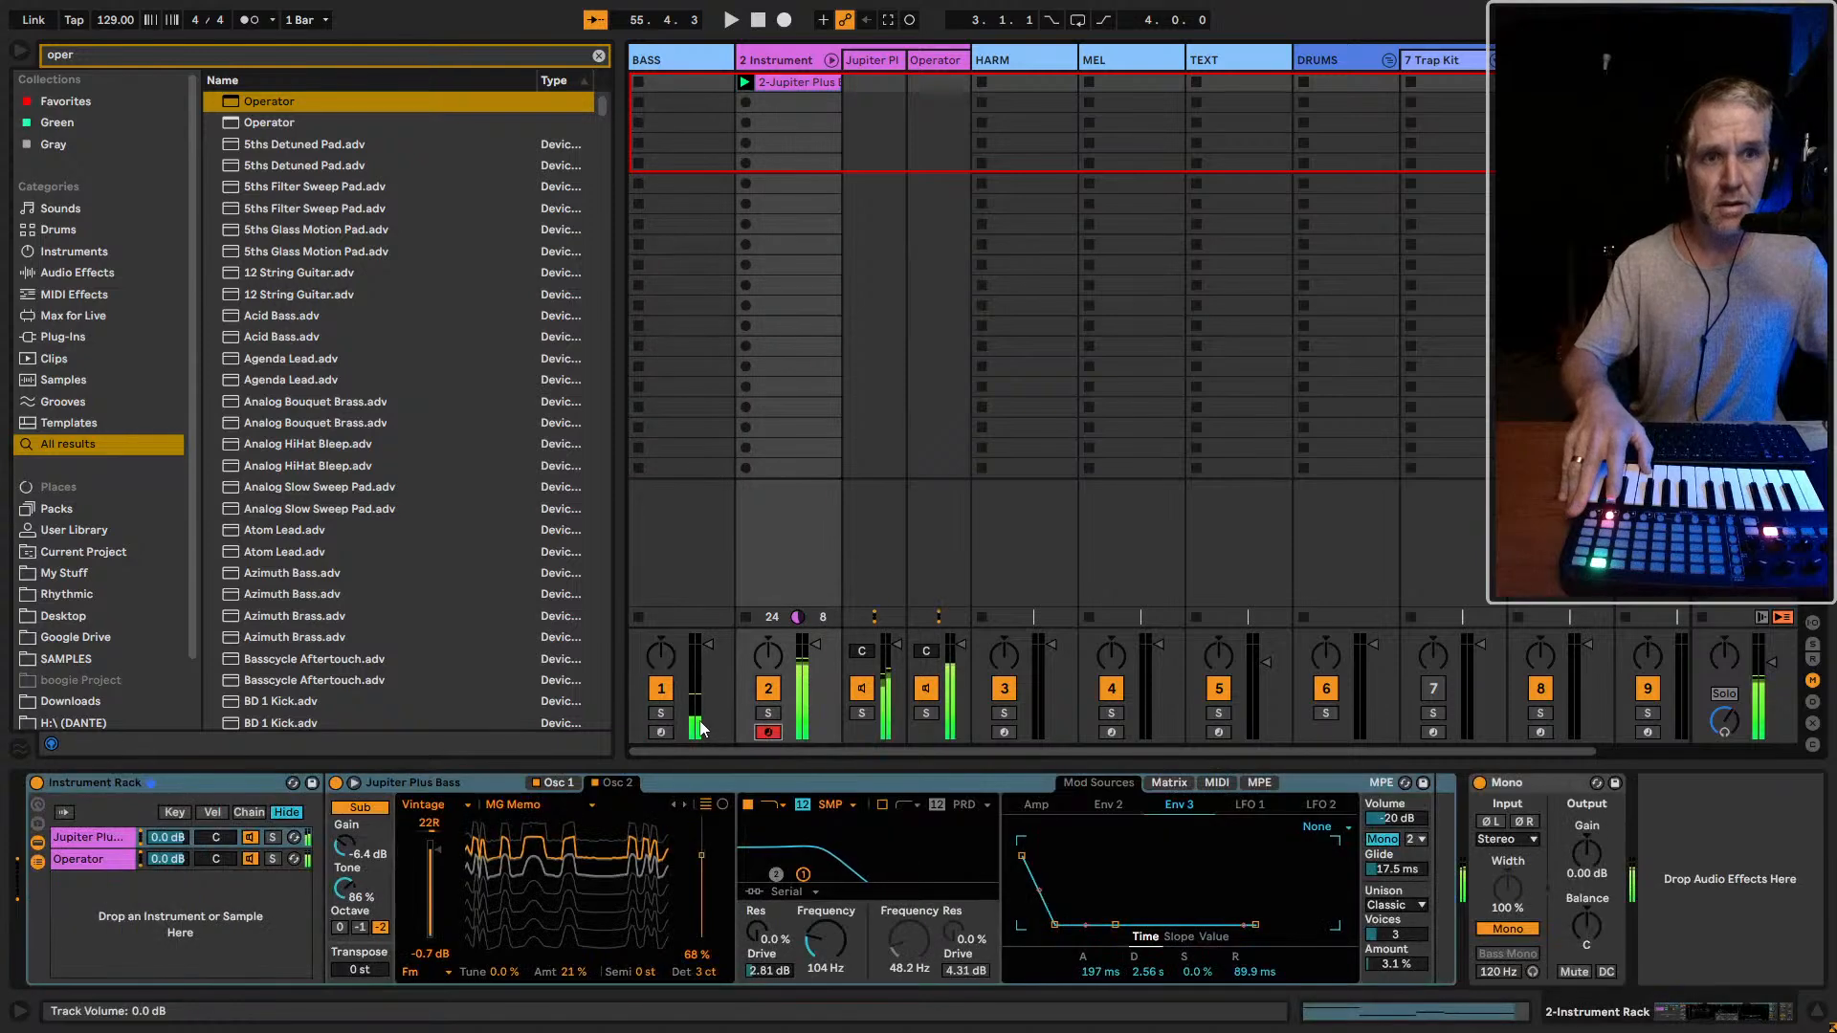
{"action": "left_click", "coordinate": [661, 732]}
{"action": "left_click_drag", "start_coordinate": [812, 84], "coordinate": [1124, 96]}
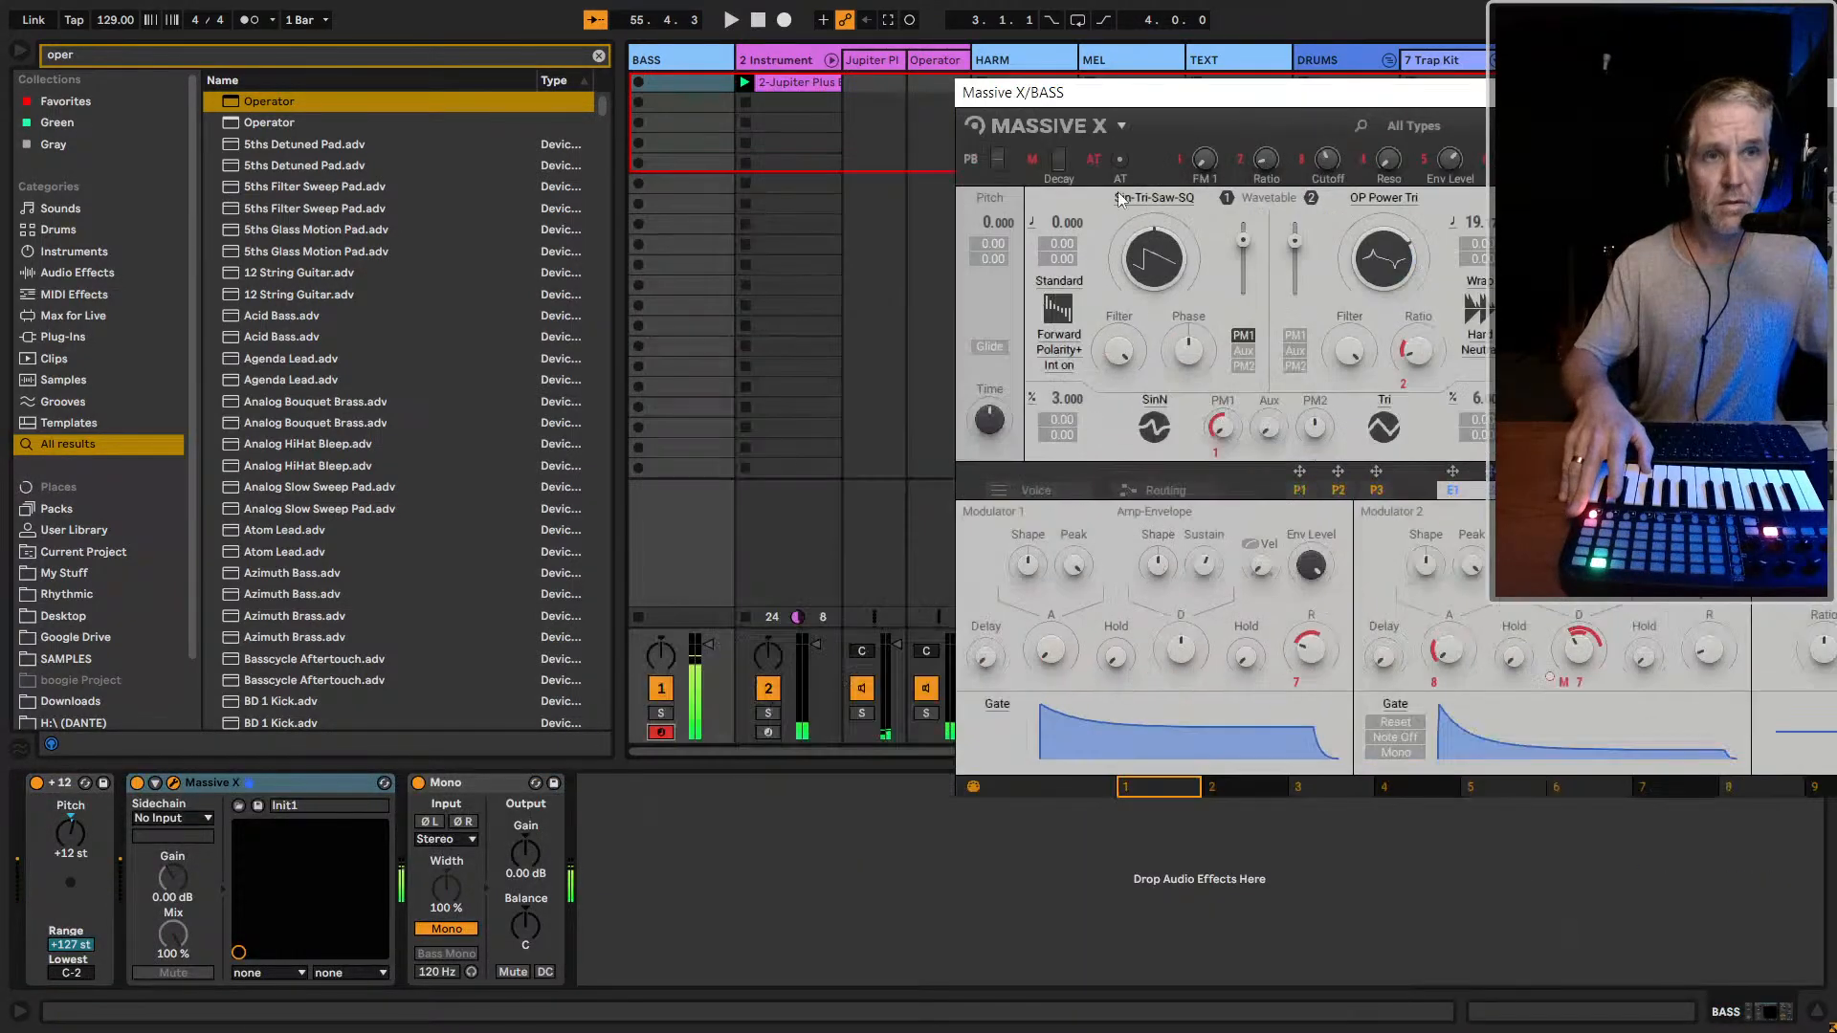
{"action": "left_click", "coordinate": [767, 733]}
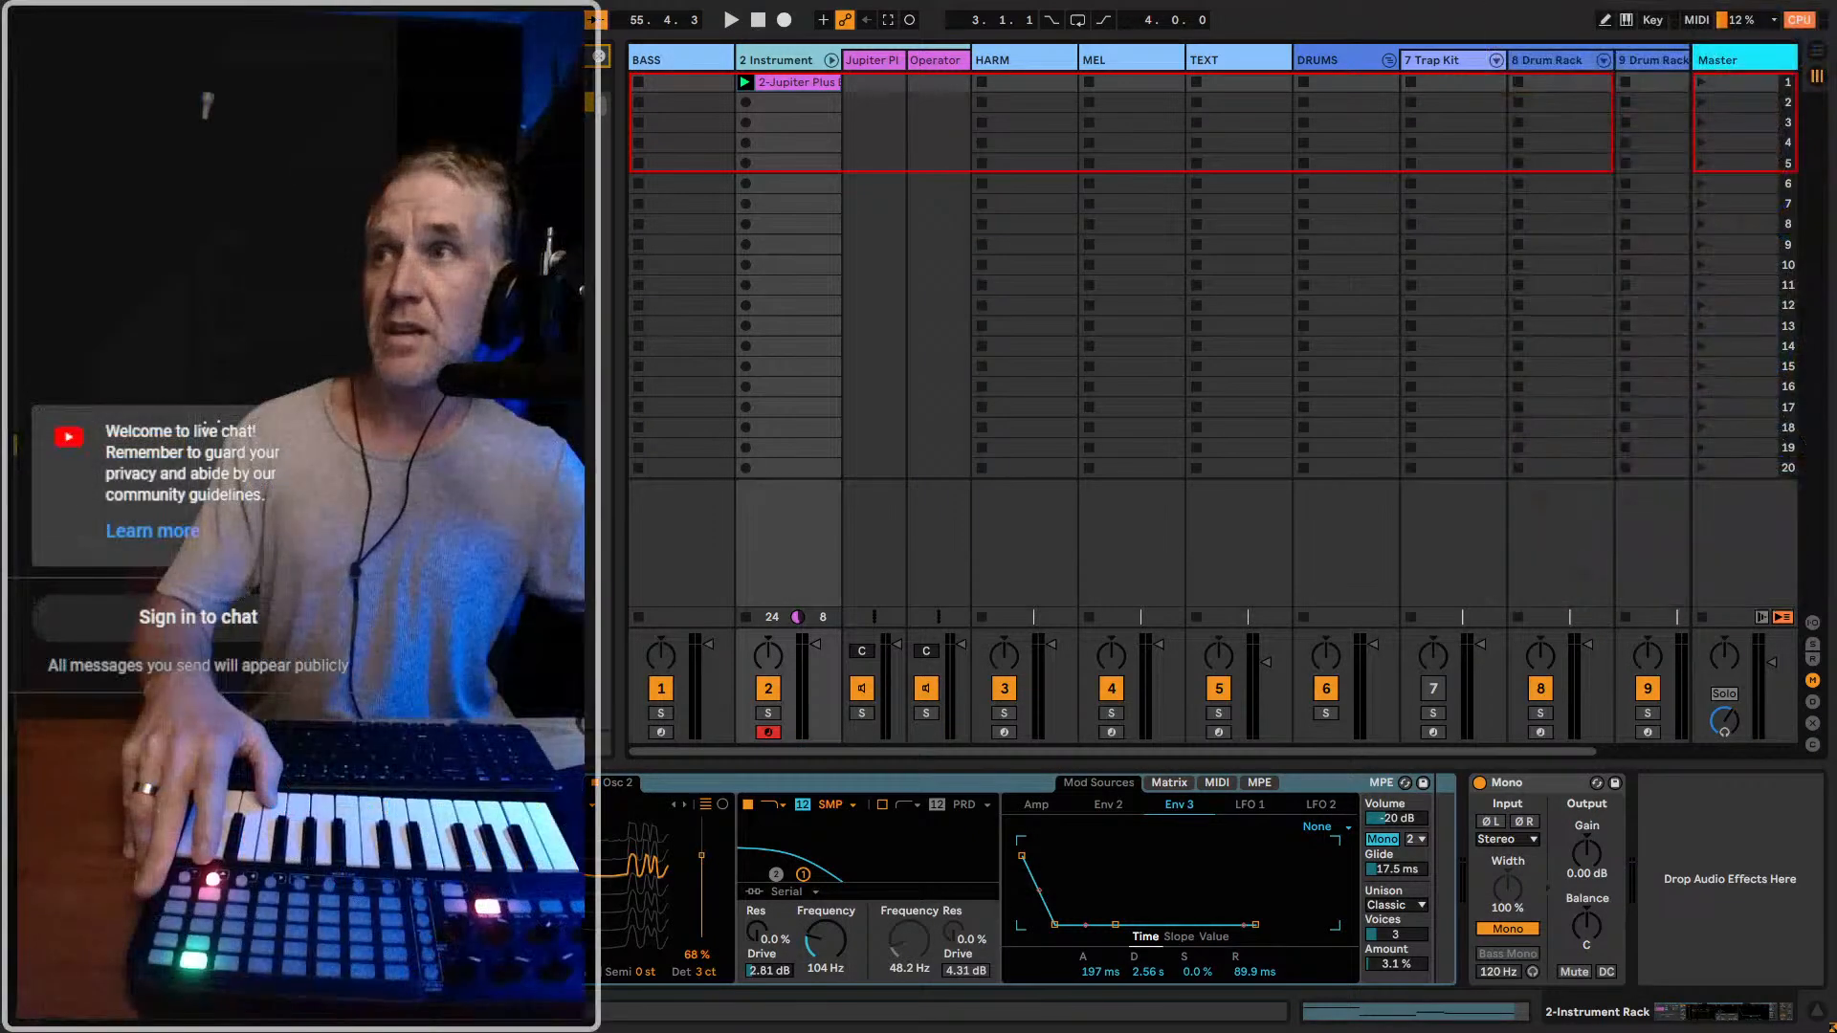
Show Massive X's settings on BASS and play it against the layered Jupiter Plus Bass and Operator rack twice more, ending on the rack
{"action": "left_click", "coordinate": [710, 59]}
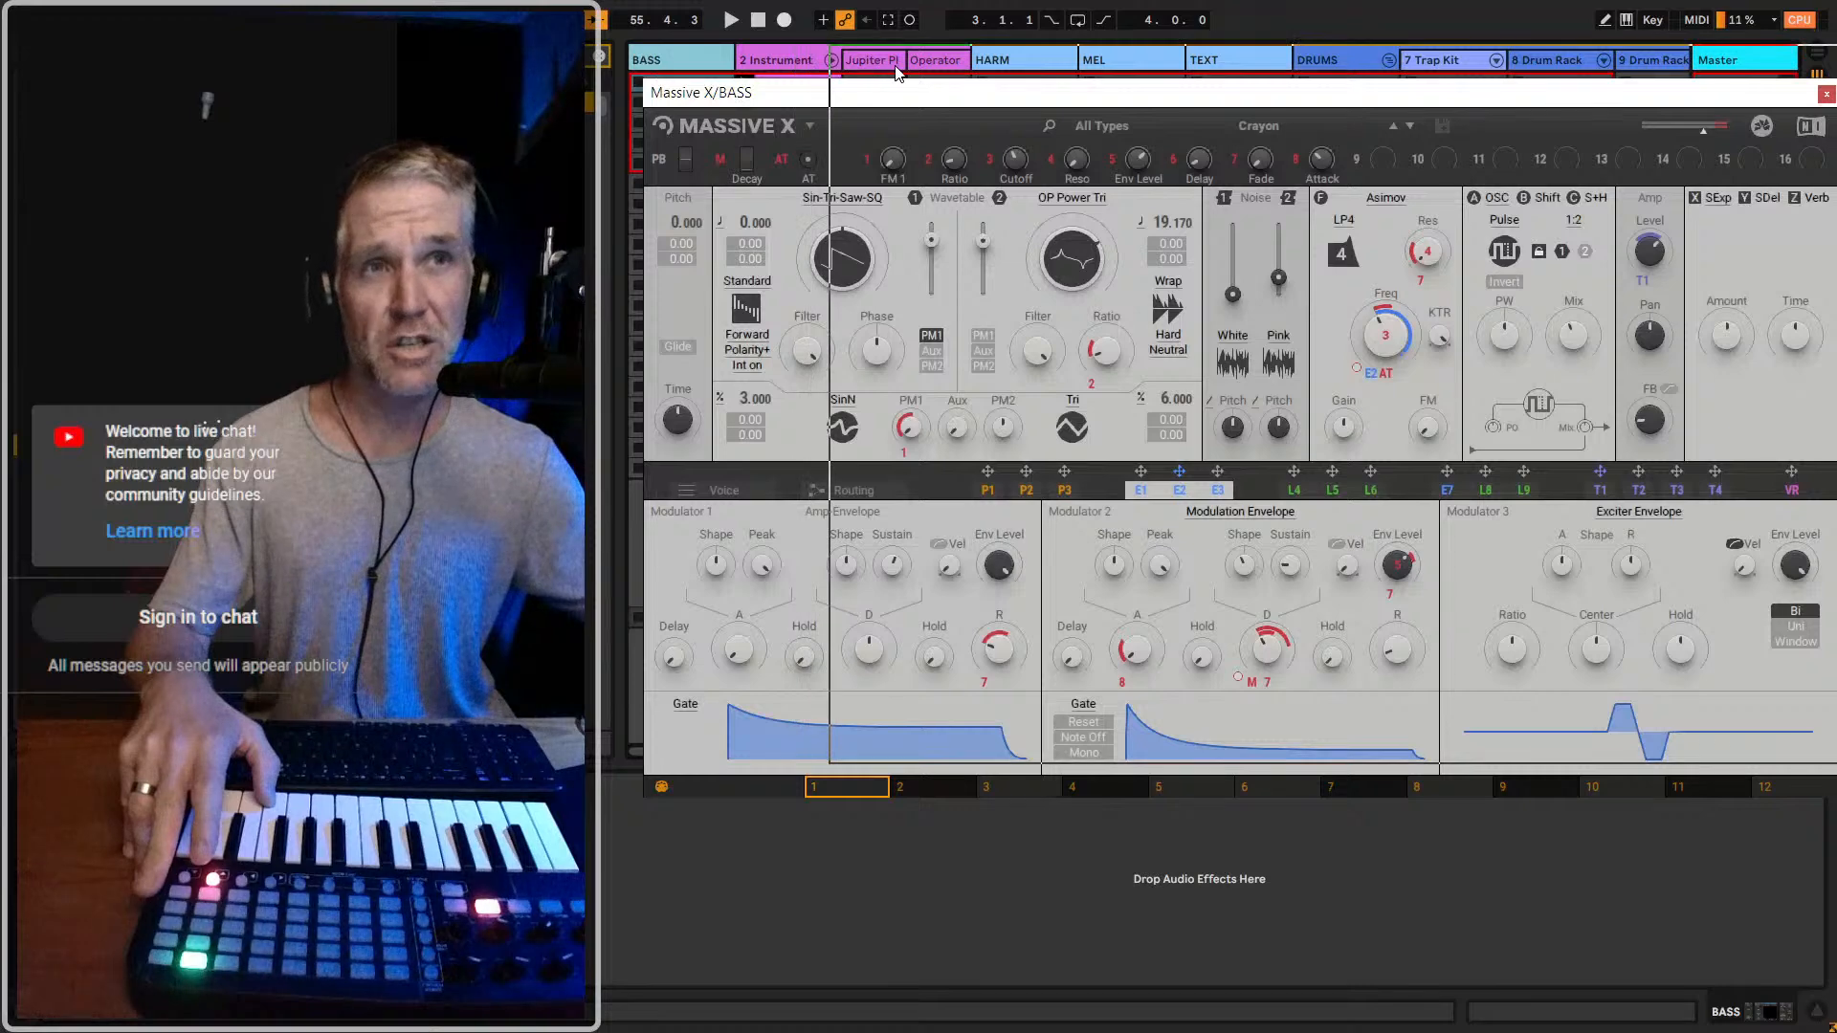
{"action": "left_click_drag", "start_coordinate": [708, 91], "coordinate": [1113, 72]}
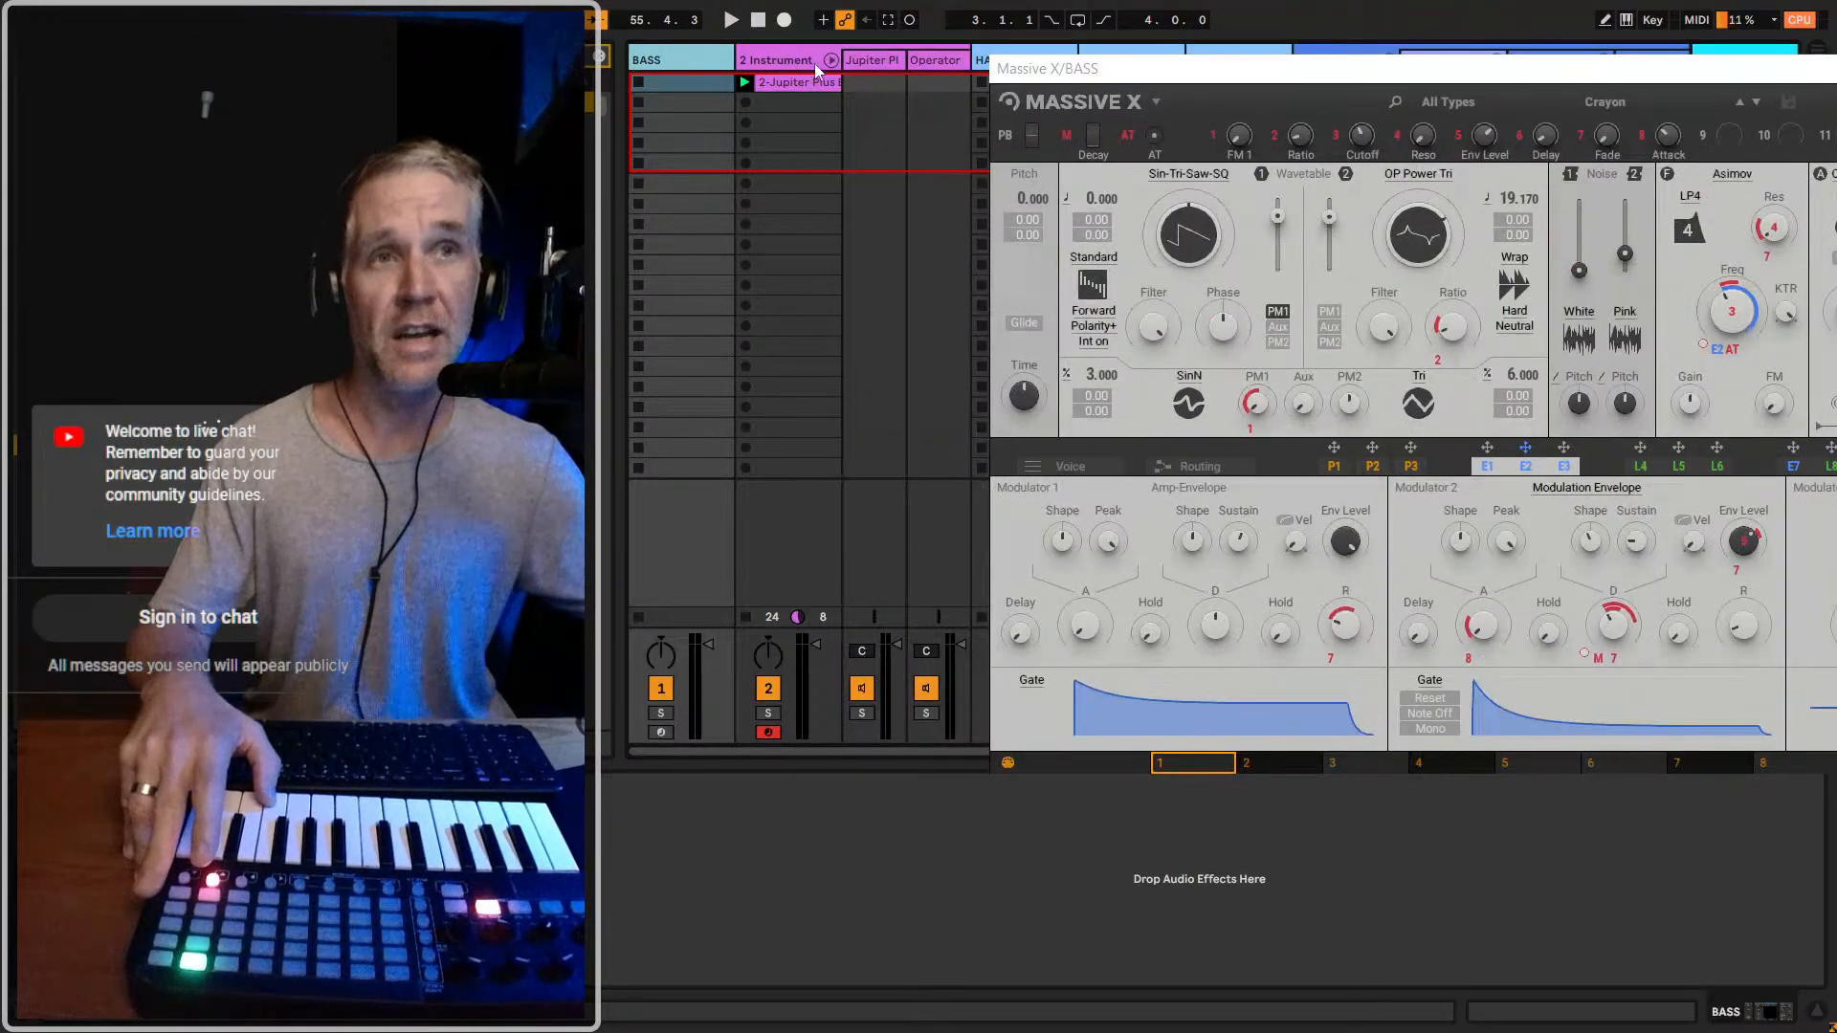
{"action": "left_click", "coordinate": [660, 732]}
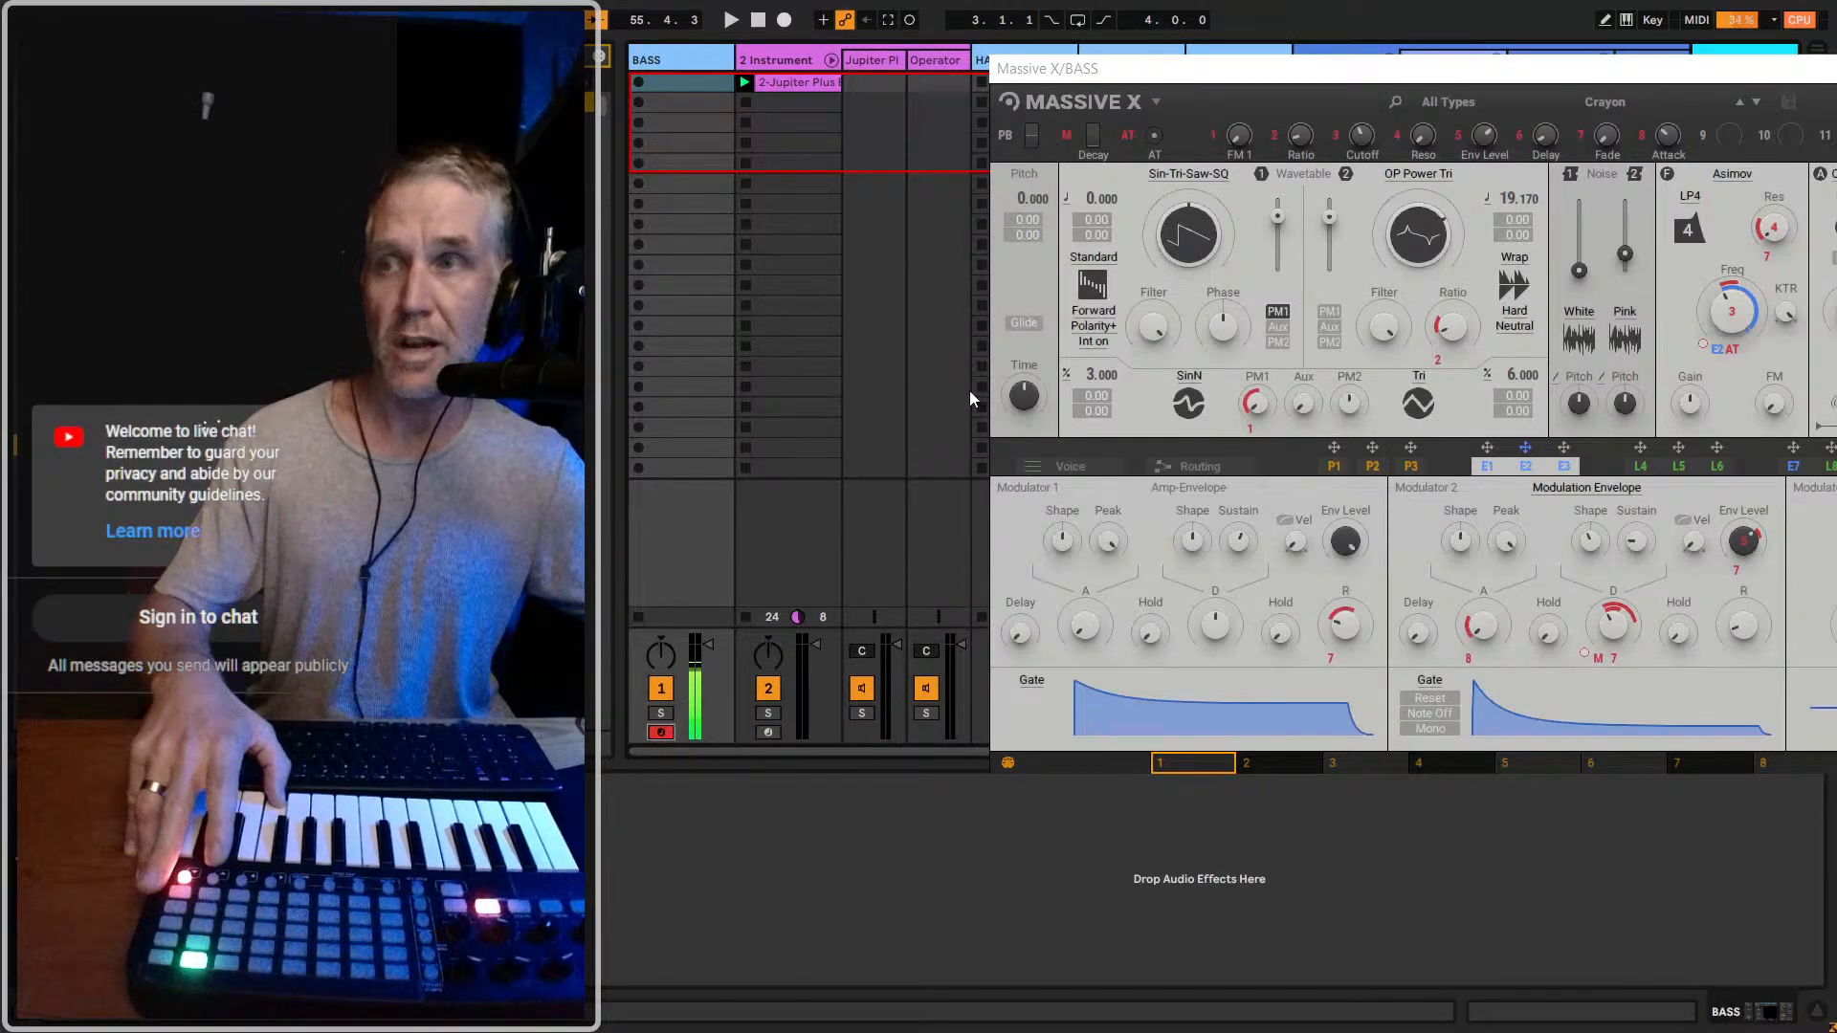
{"action": "left_click", "coordinate": [779, 58]}
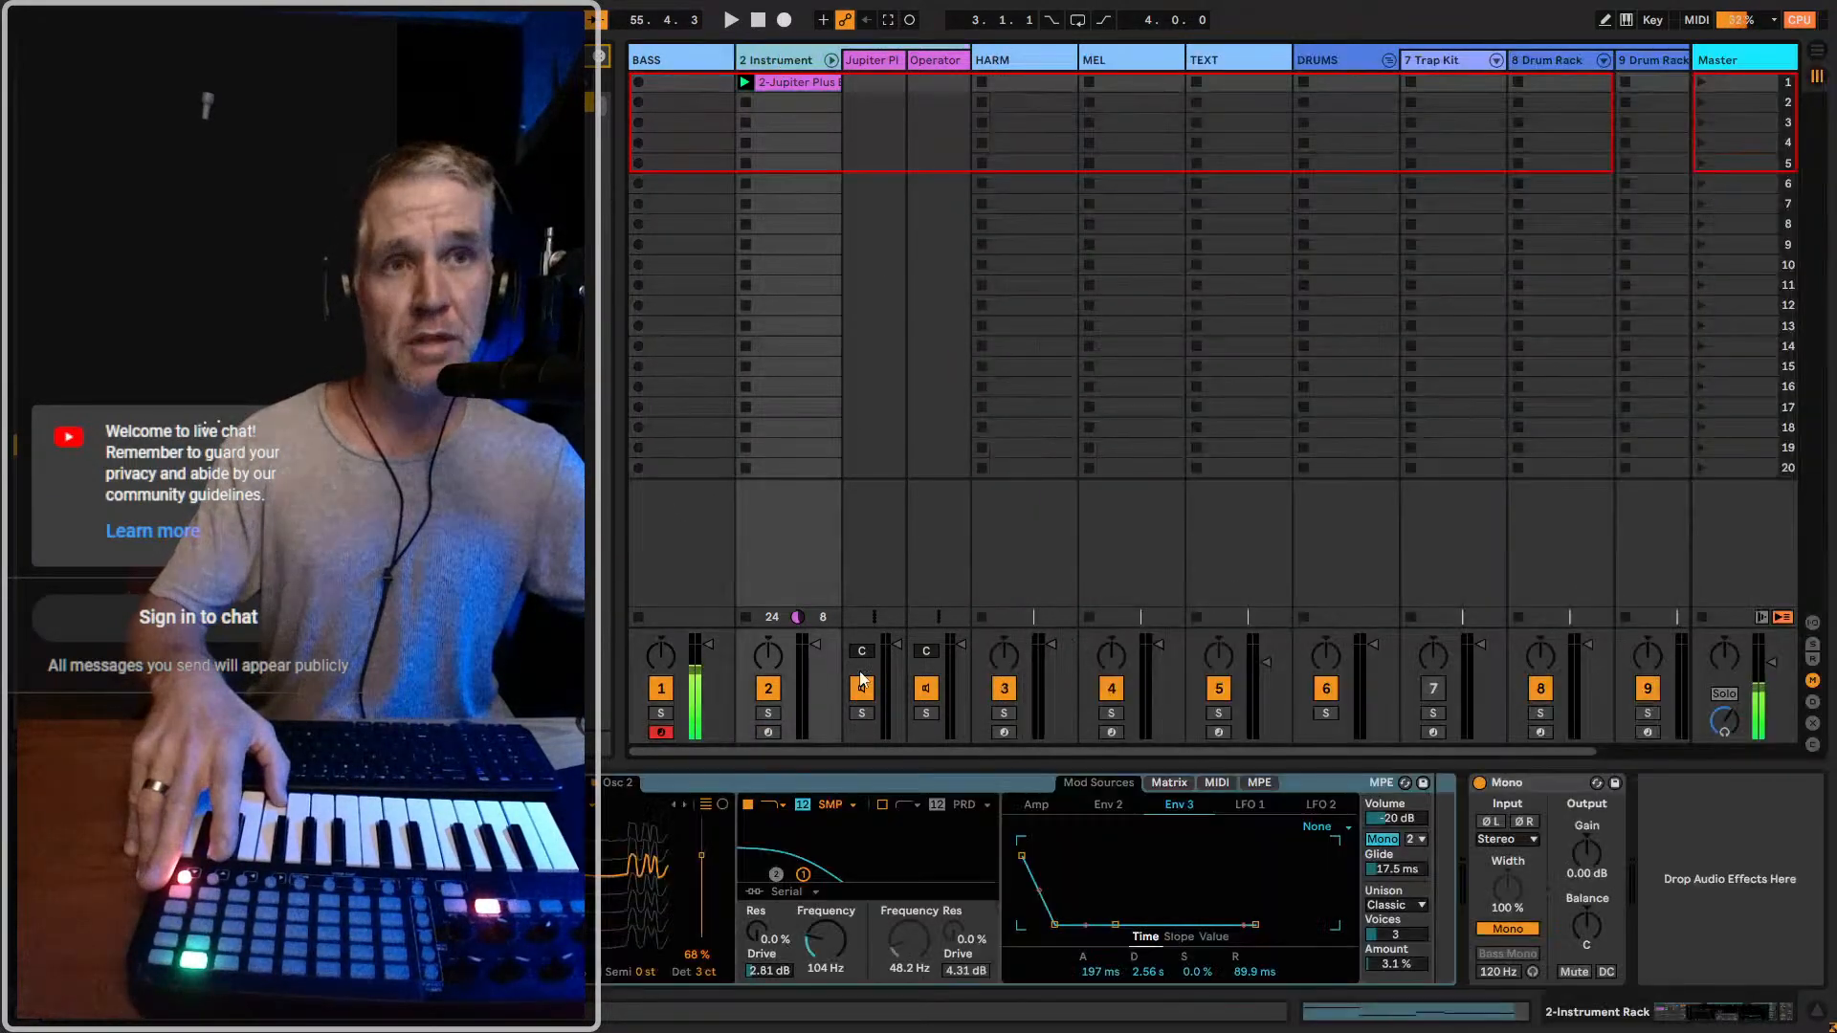
{"action": "left_click", "coordinate": [767, 731]}
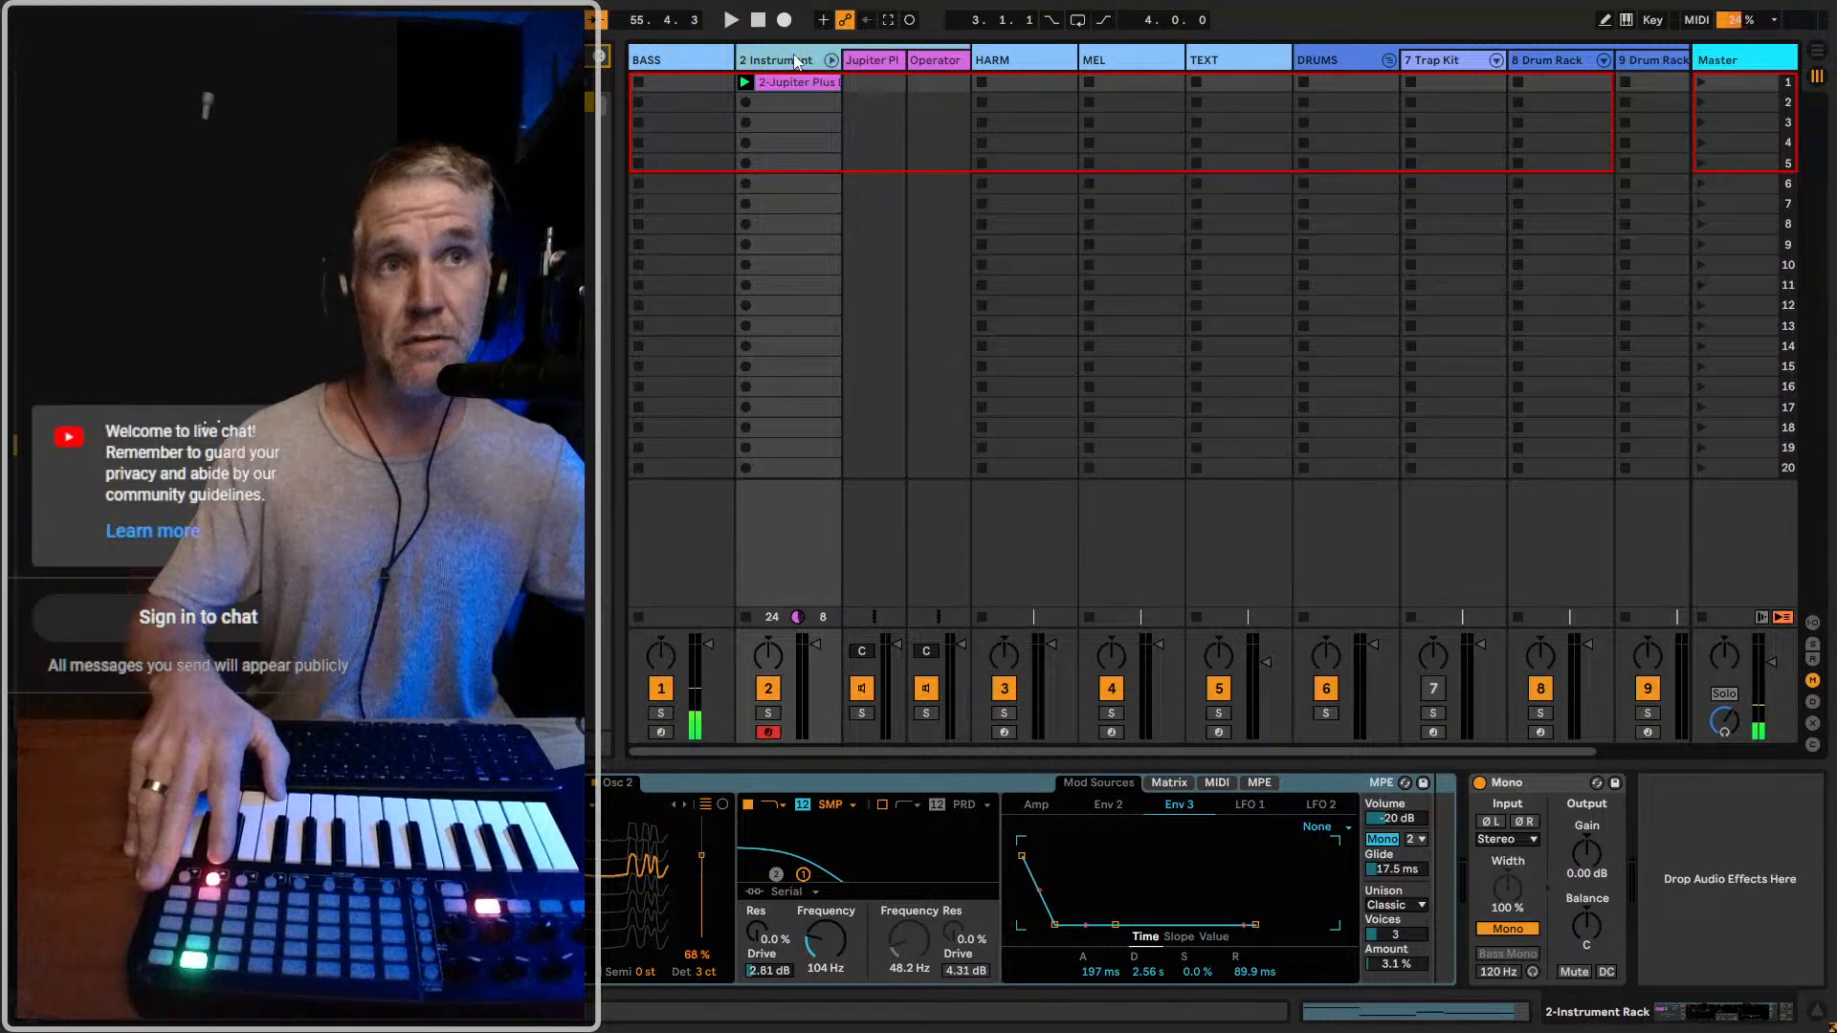
{"action": "left_click", "coordinate": [861, 783]}
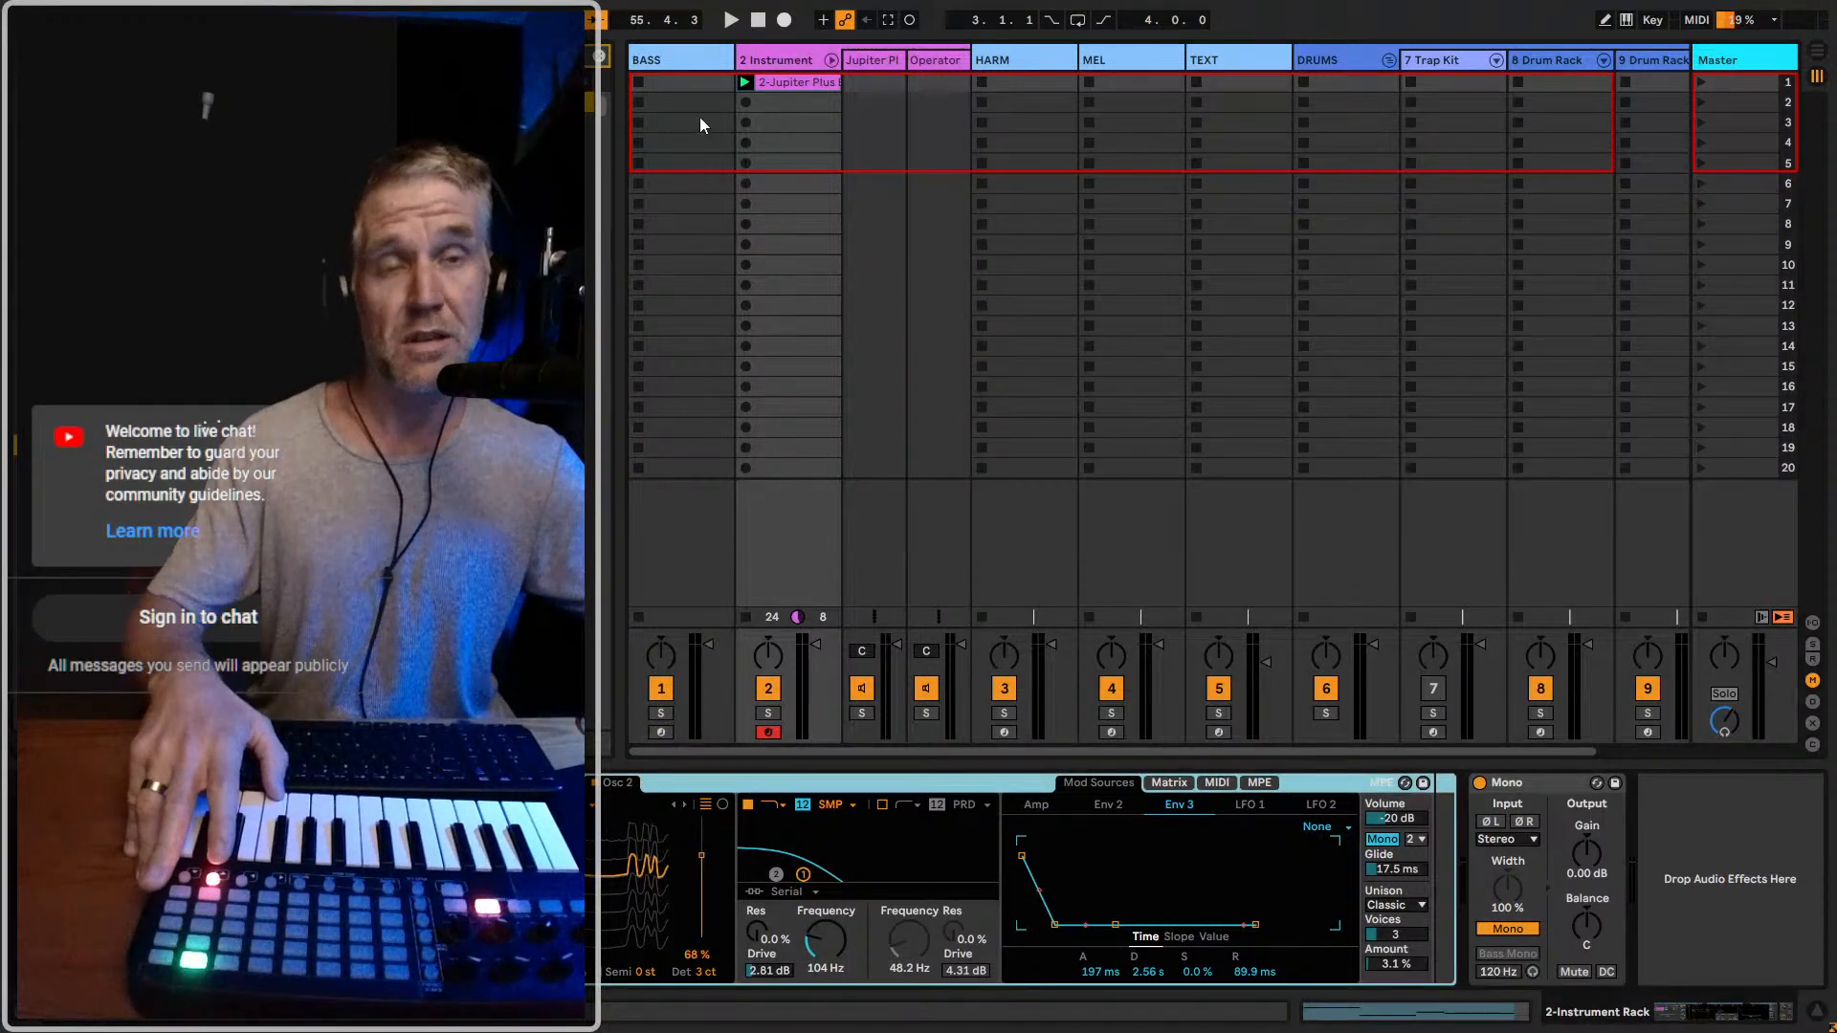
{"action": "left_click", "coordinate": [653, 739]}
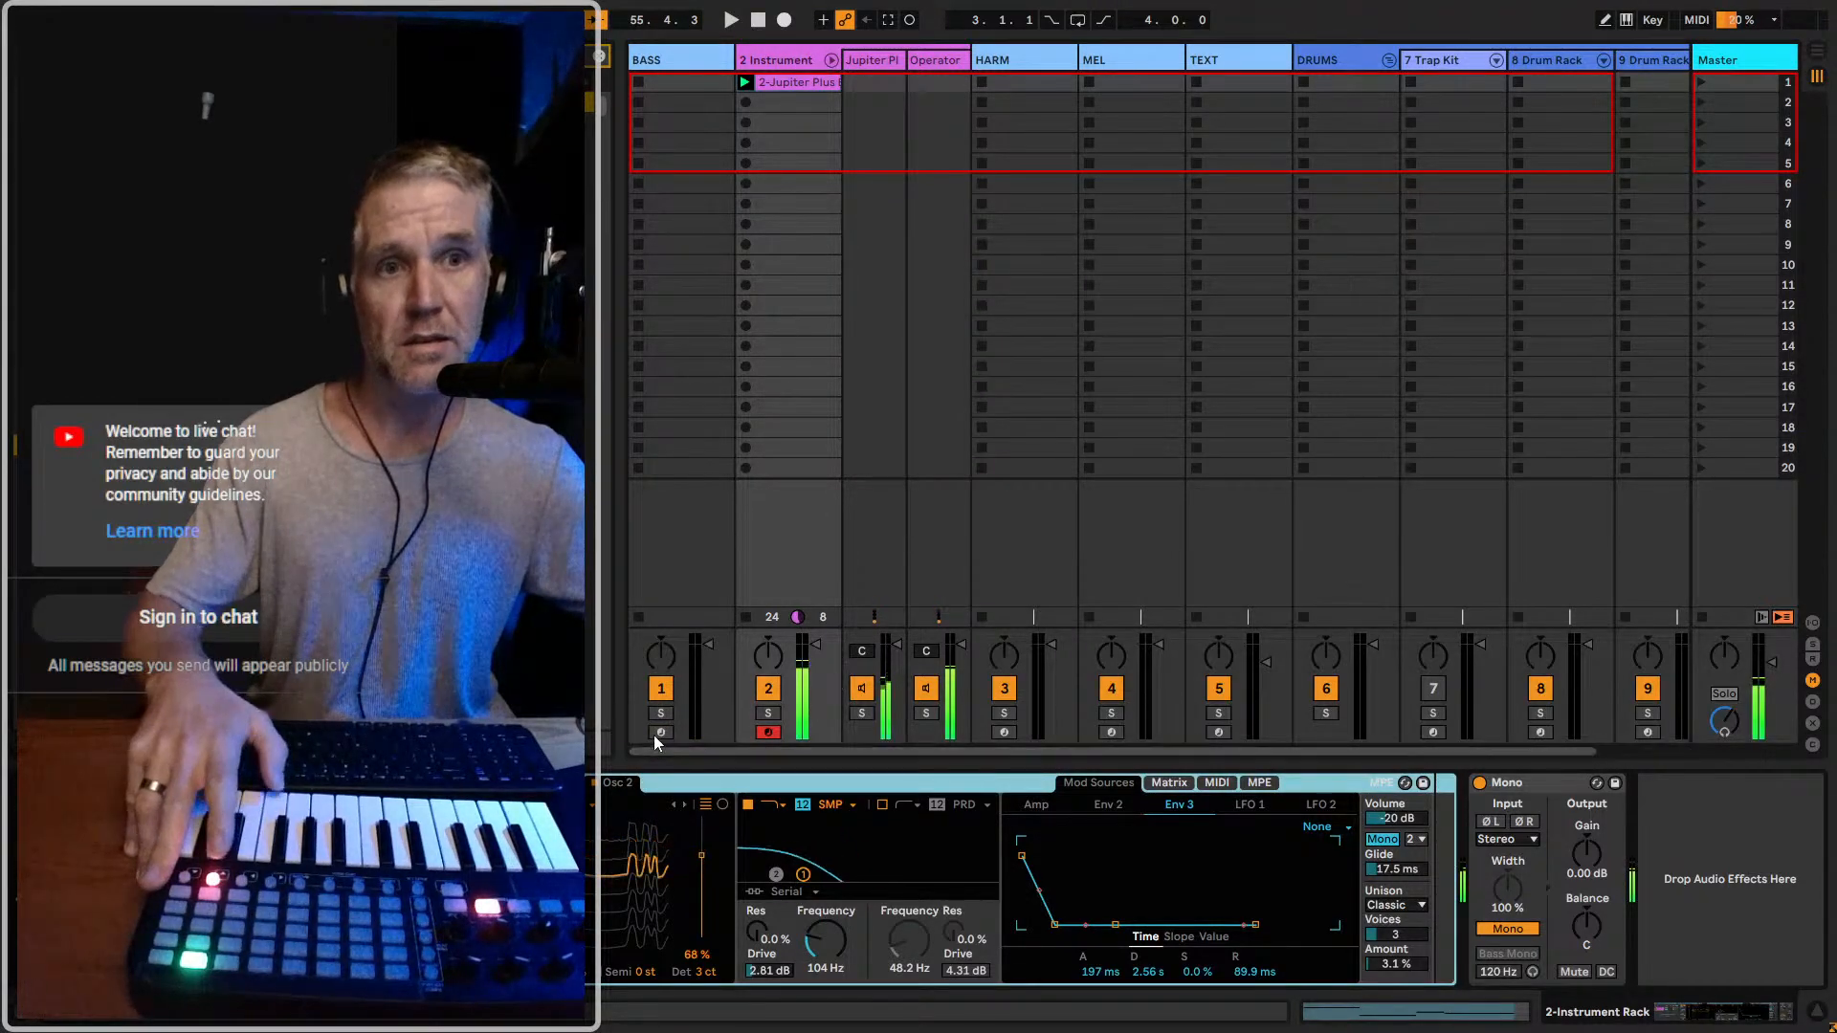
{"action": "left_click_drag", "start_coordinate": [804, 77], "coordinate": [1270, 67]}
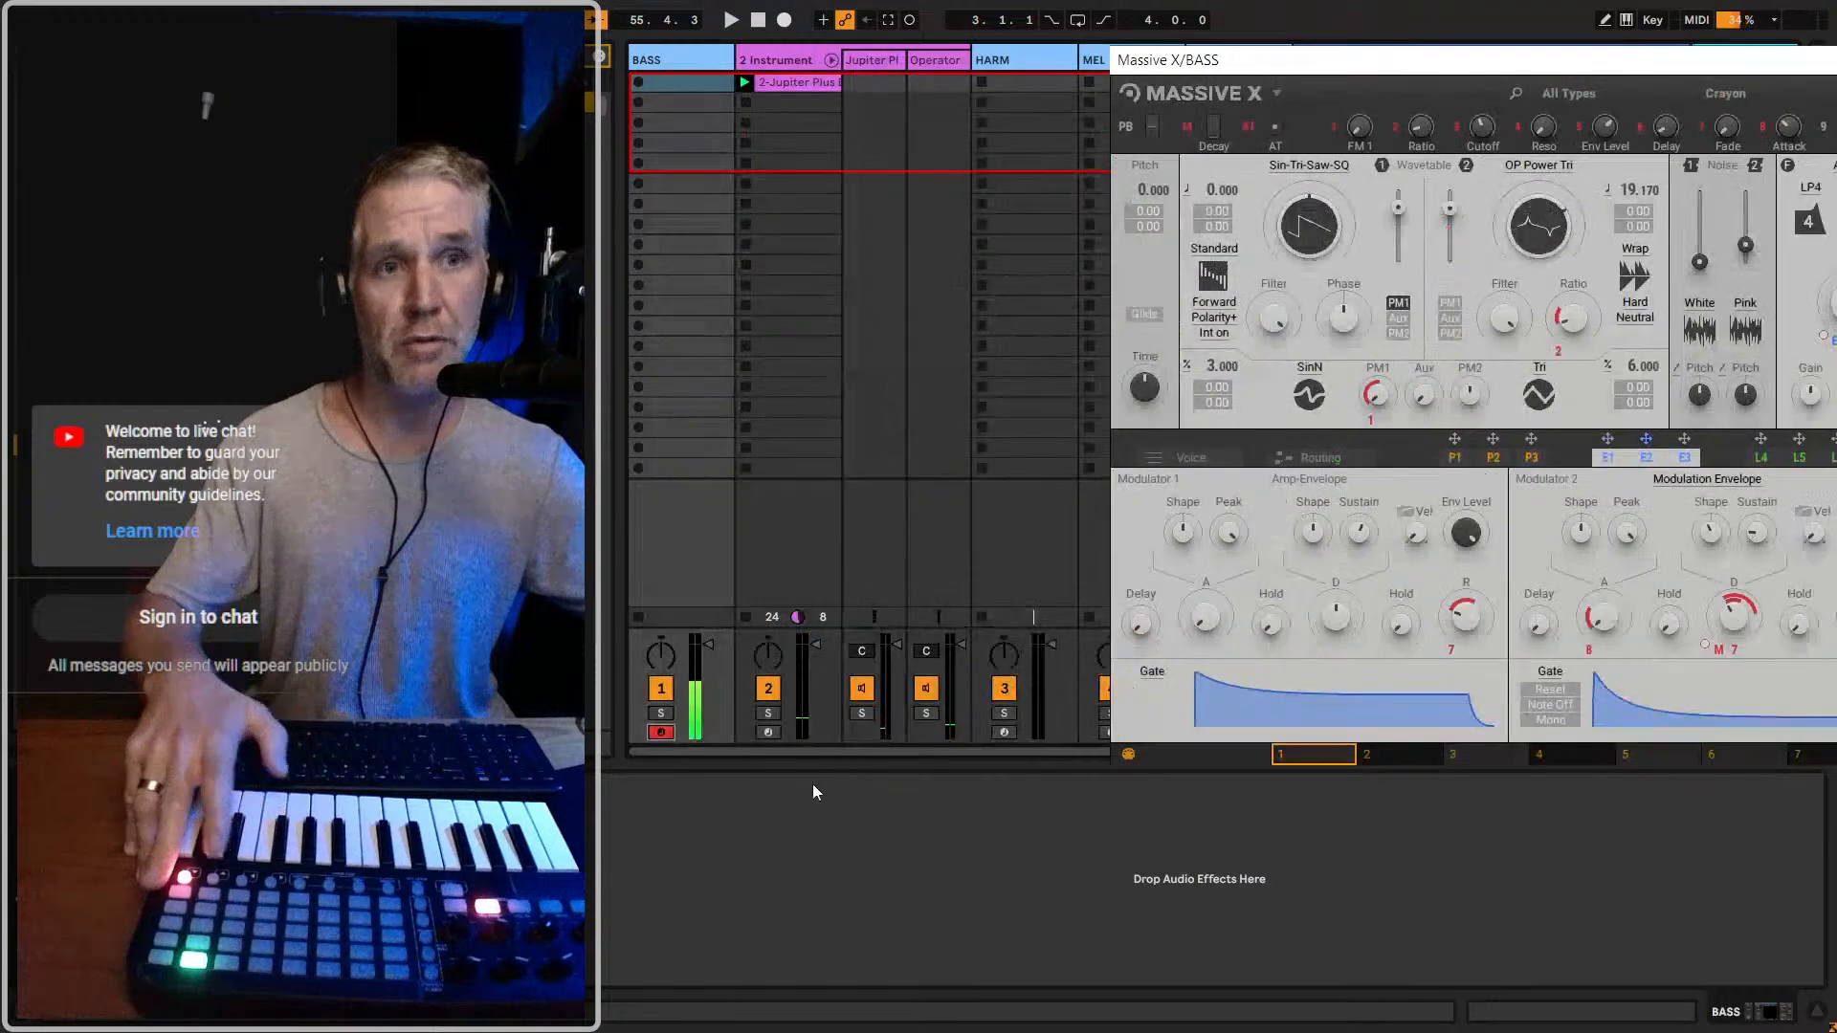
{"action": "left_click", "coordinate": [769, 733]}
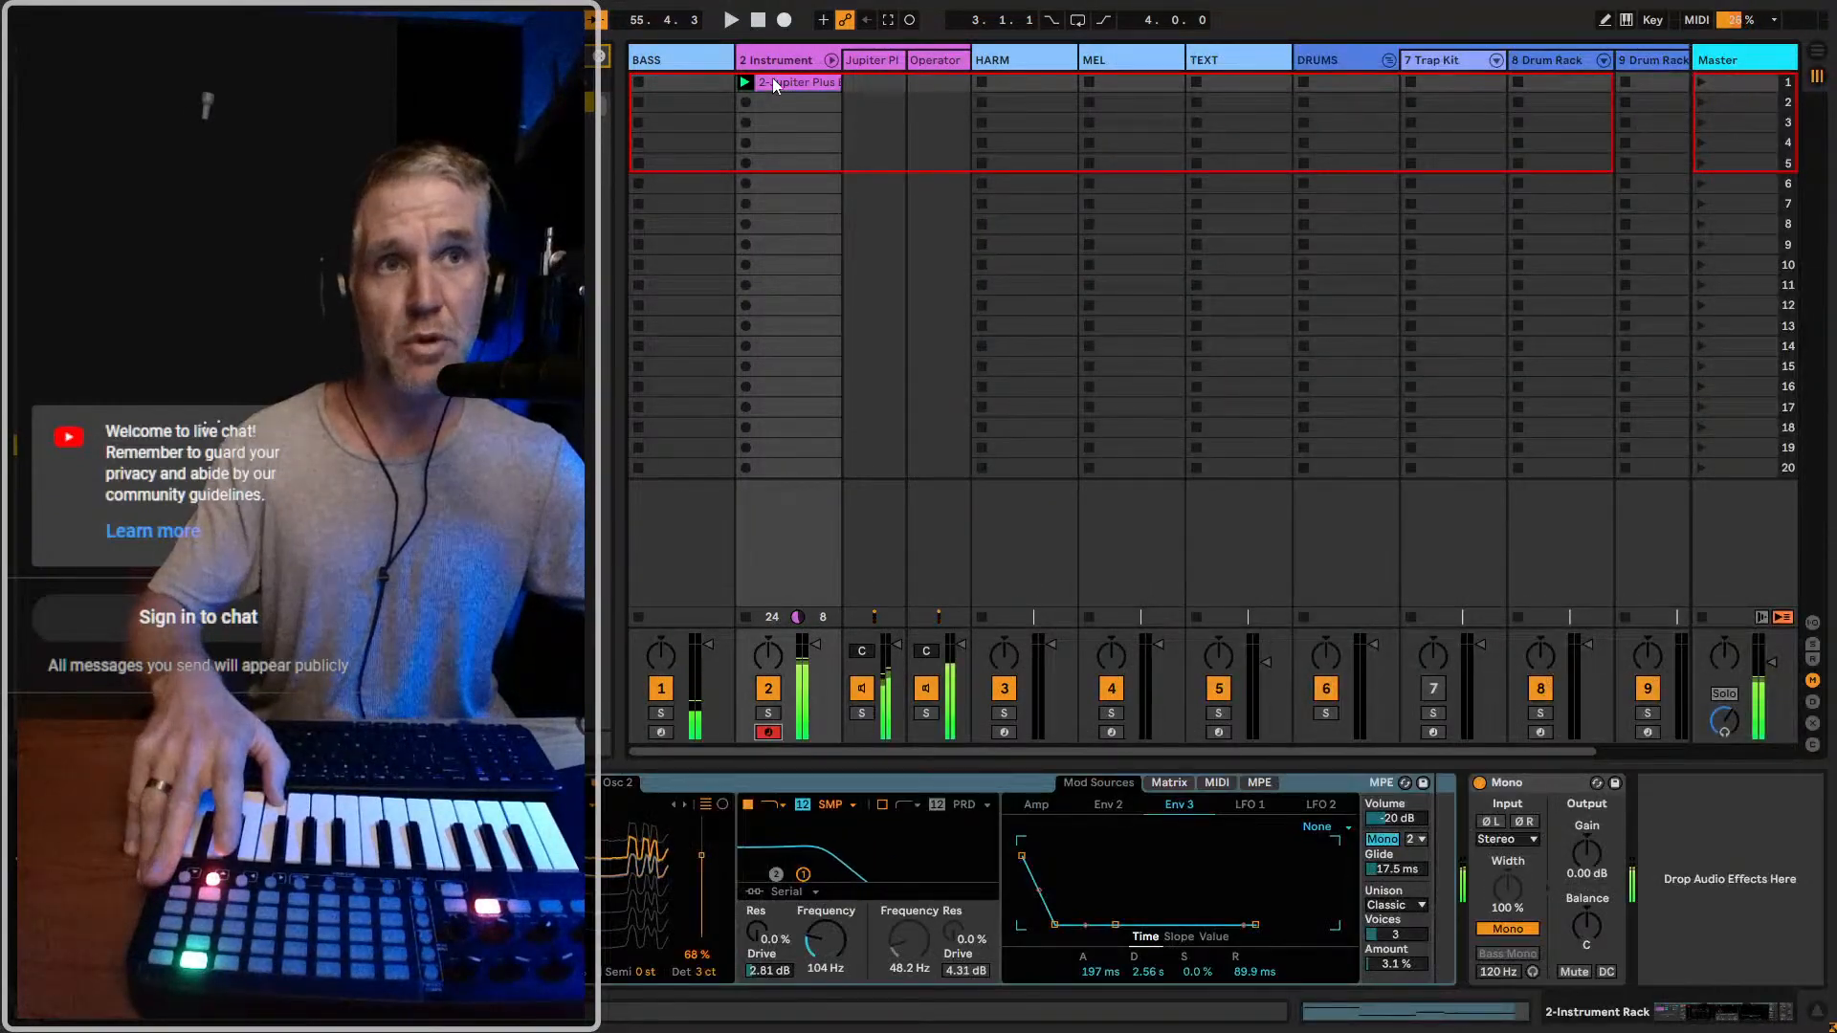
Fold the Instrument Rack's chains in the mixer and rename its track BASS
{"action": "left_click", "coordinate": [1045, 63]}
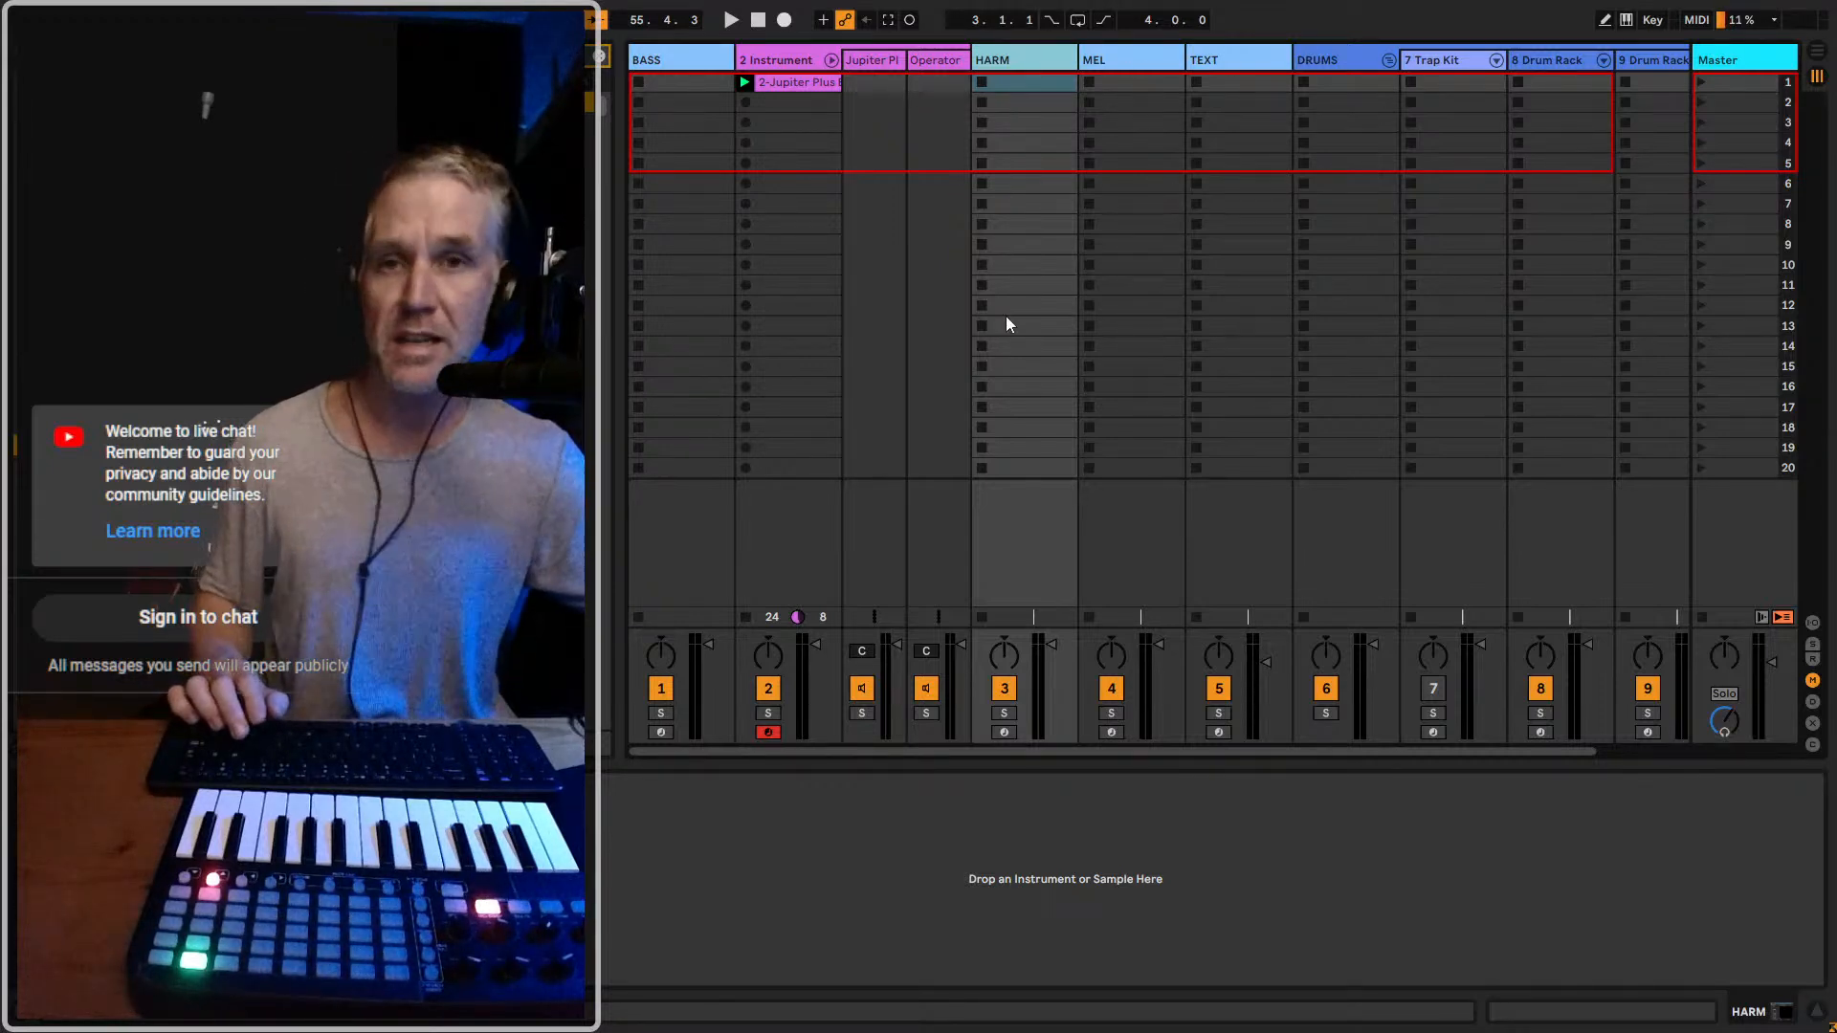
{"action": "left_click", "coordinate": [779, 60]}
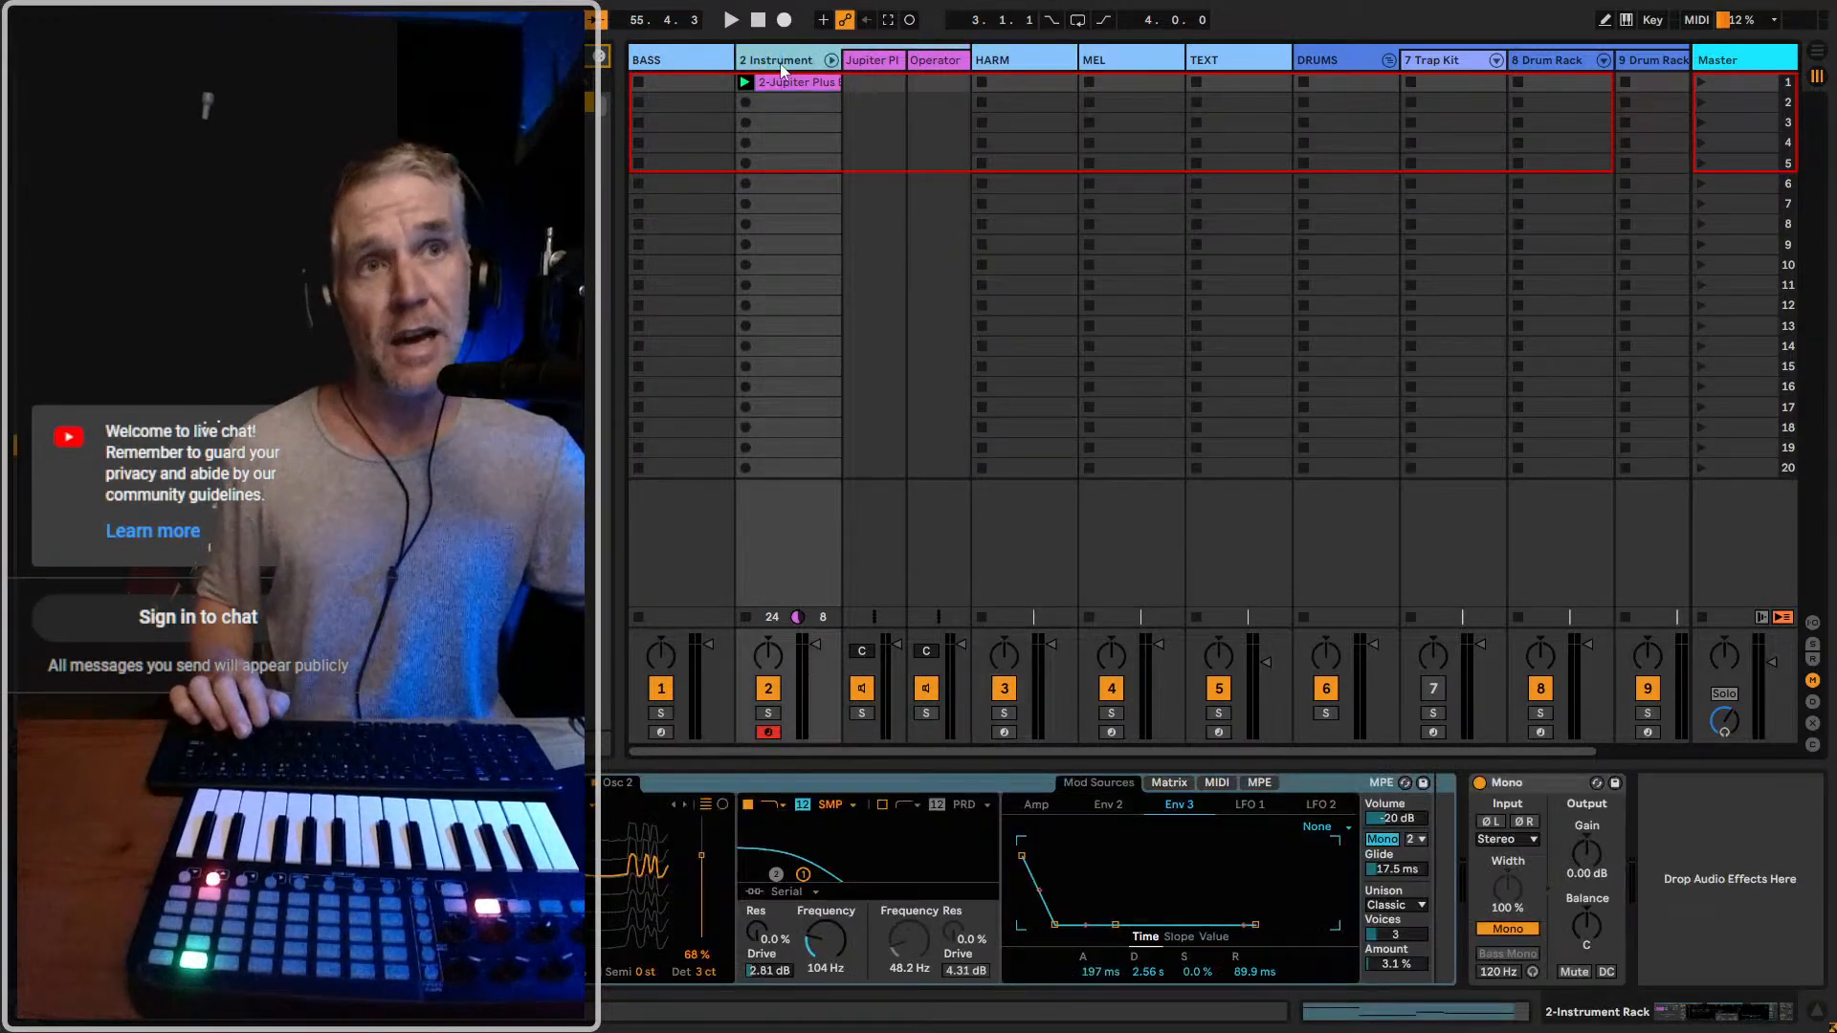
{"action": "left_click", "coordinate": [828, 60]}
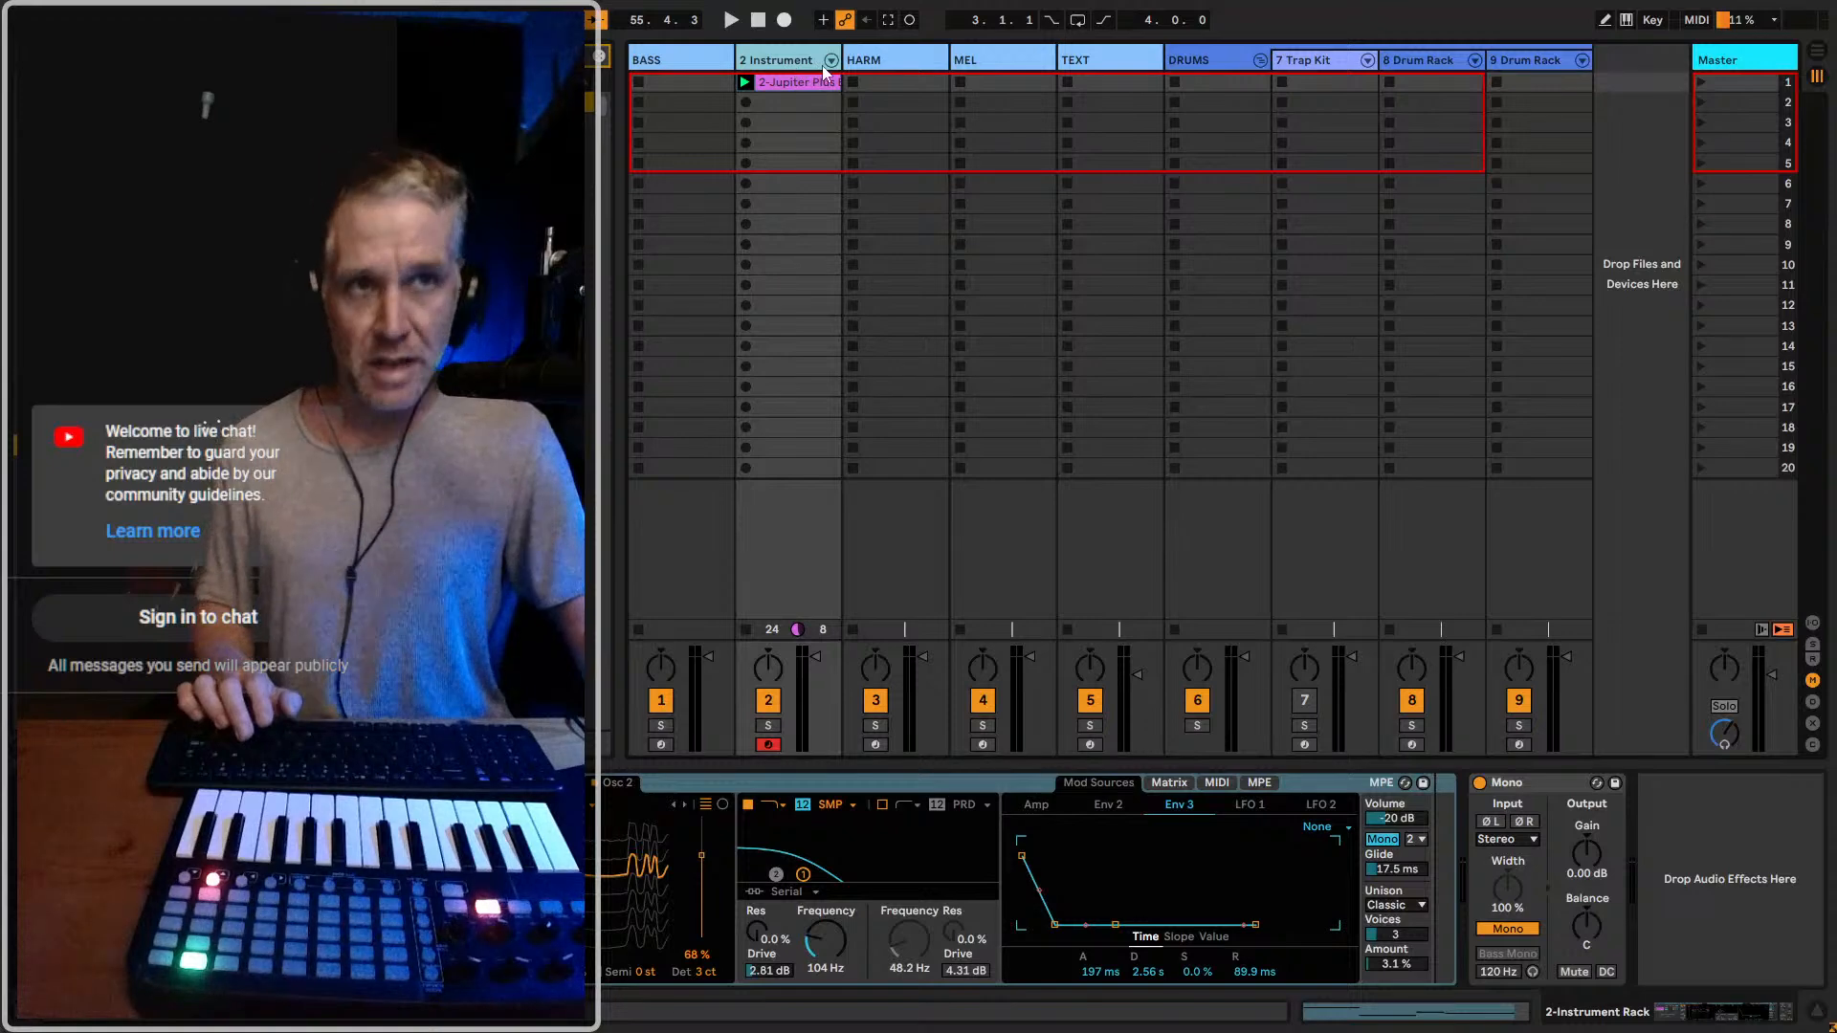
{"action": "key", "text": "ctrl+r"}
{"action": "type", "text": "BASS"}
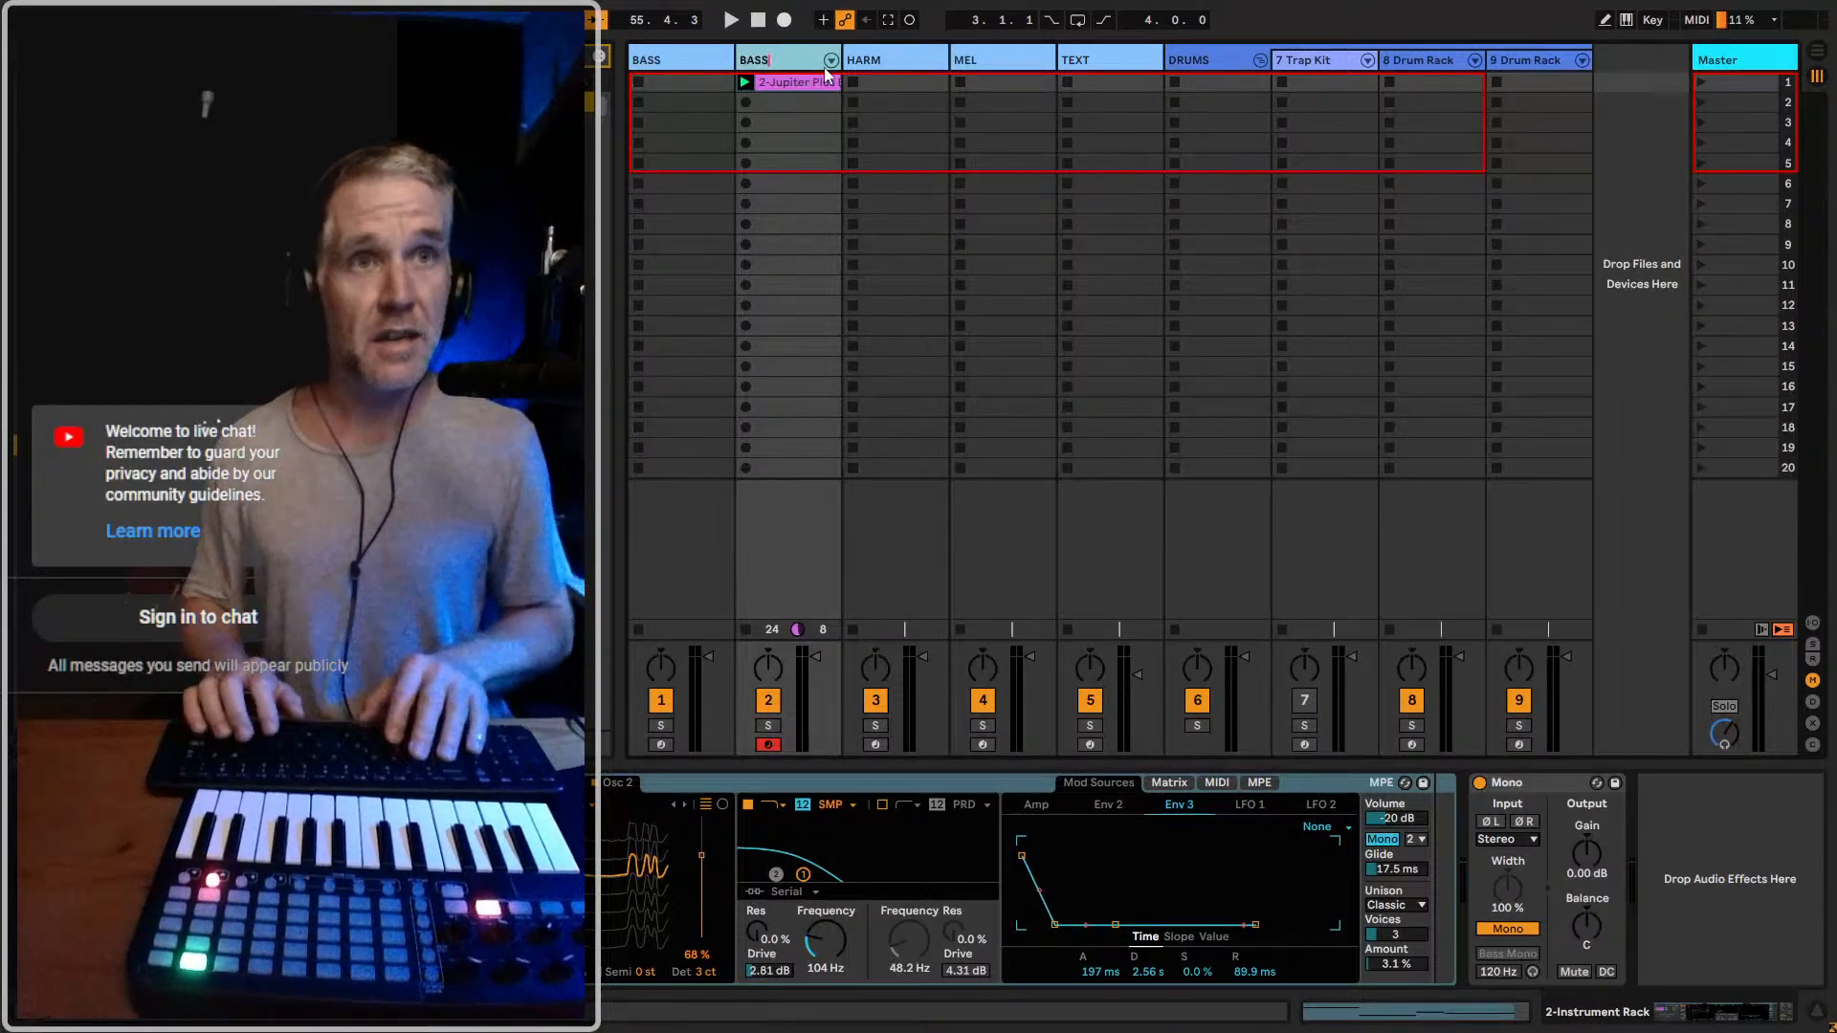
{"action": "key", "text": "Return"}
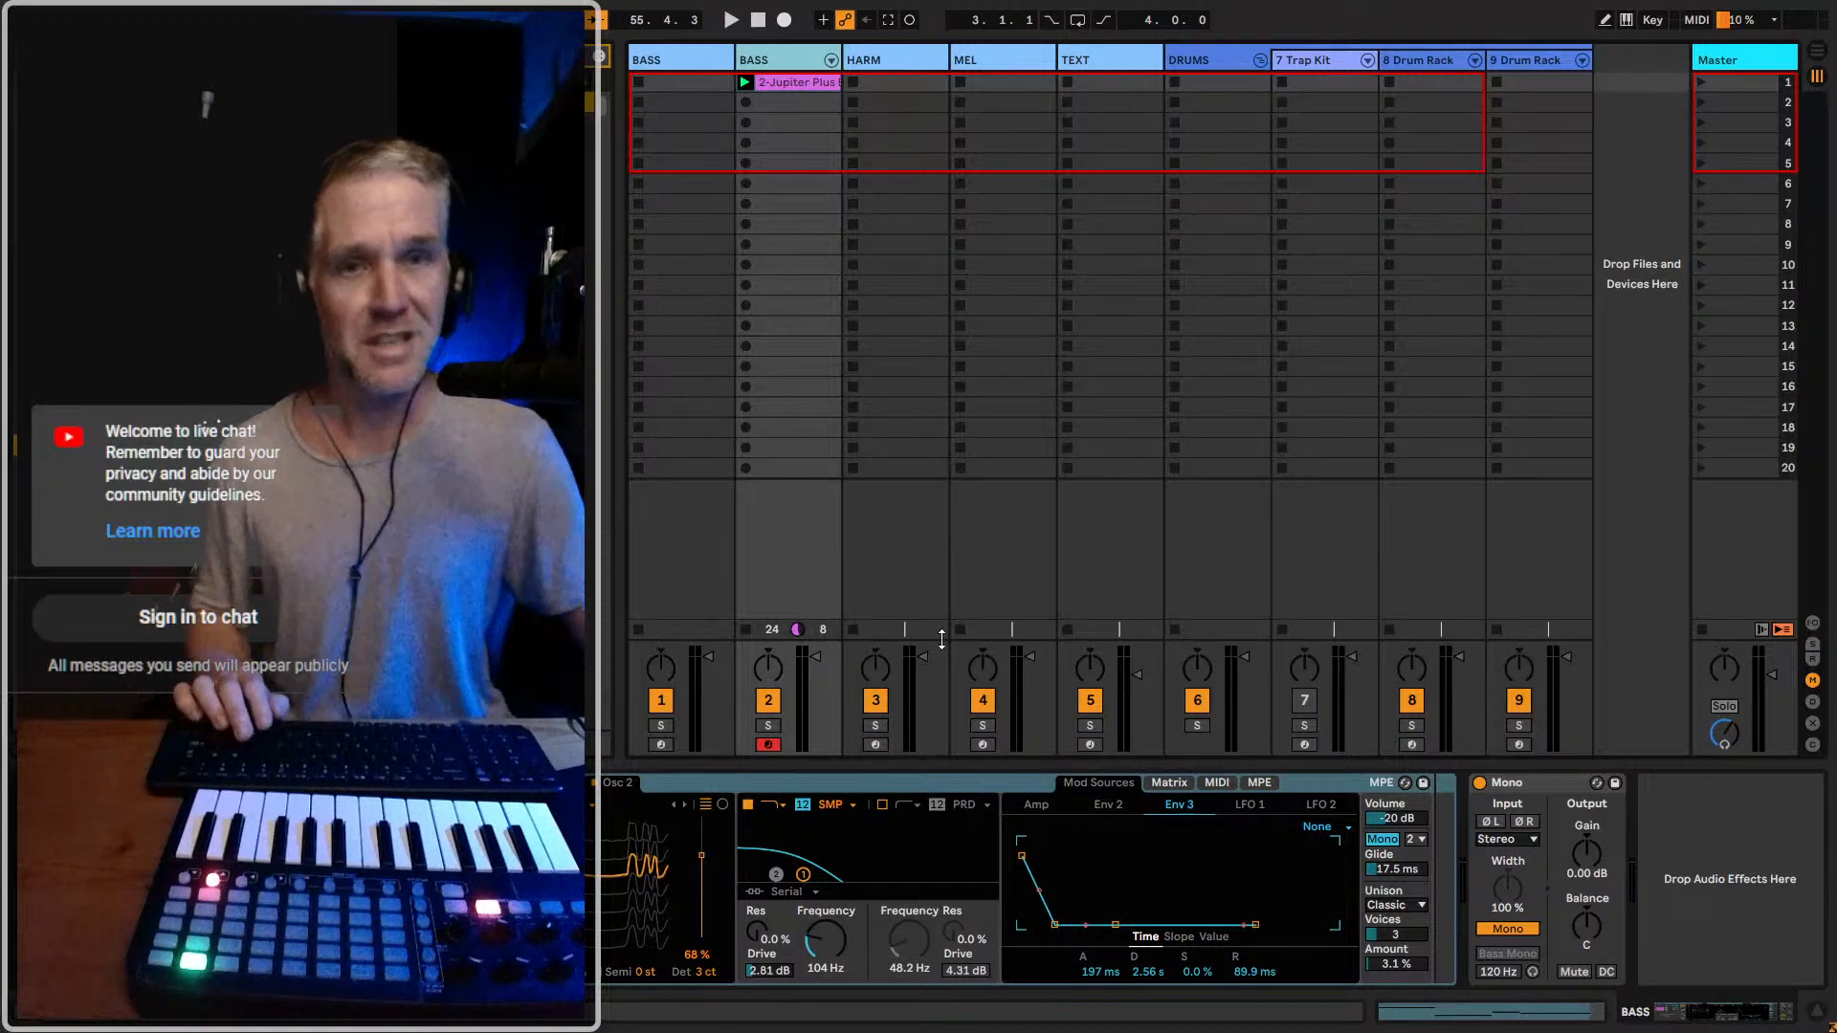
Select the original BASS track, move its Massive X window clear of the first tracks, and save the Set
{"action": "left_click", "coordinate": [686, 72]}
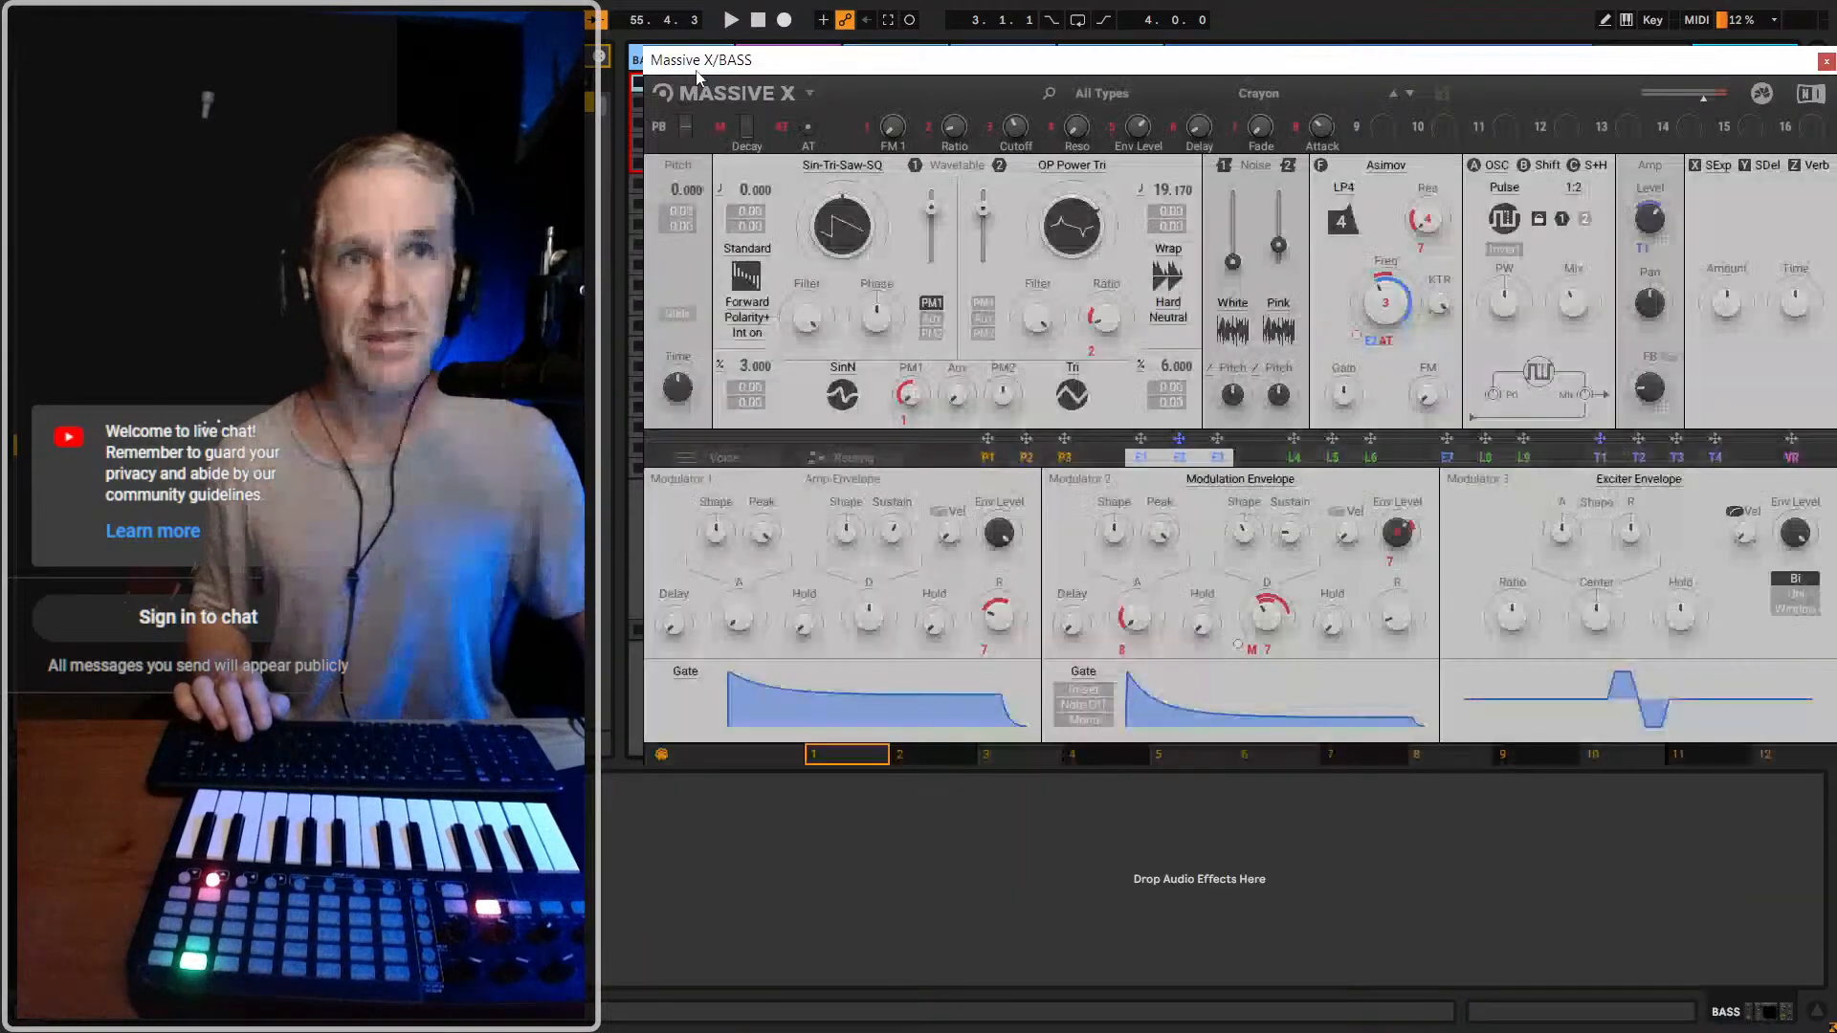
{"action": "left_click_drag", "start_coordinate": [834, 59], "coordinate": [1197, 125]}
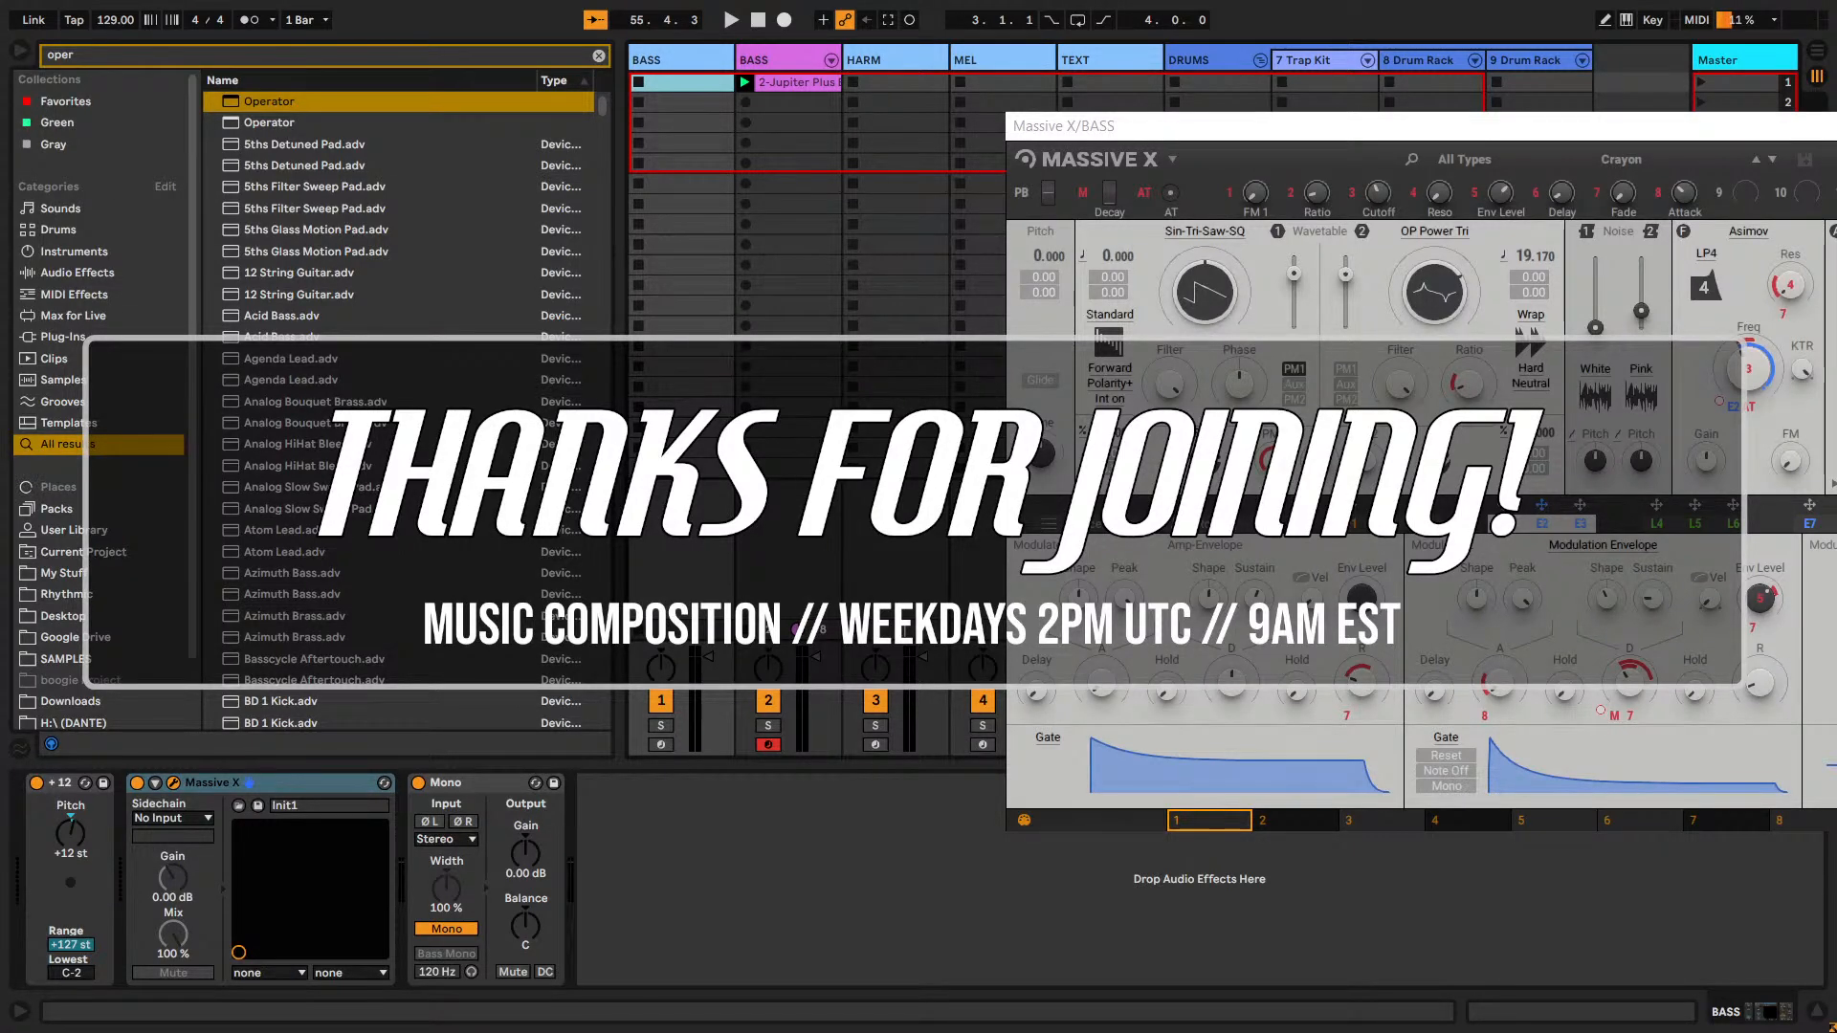
{"action": "key", "text": "ctrl+s"}
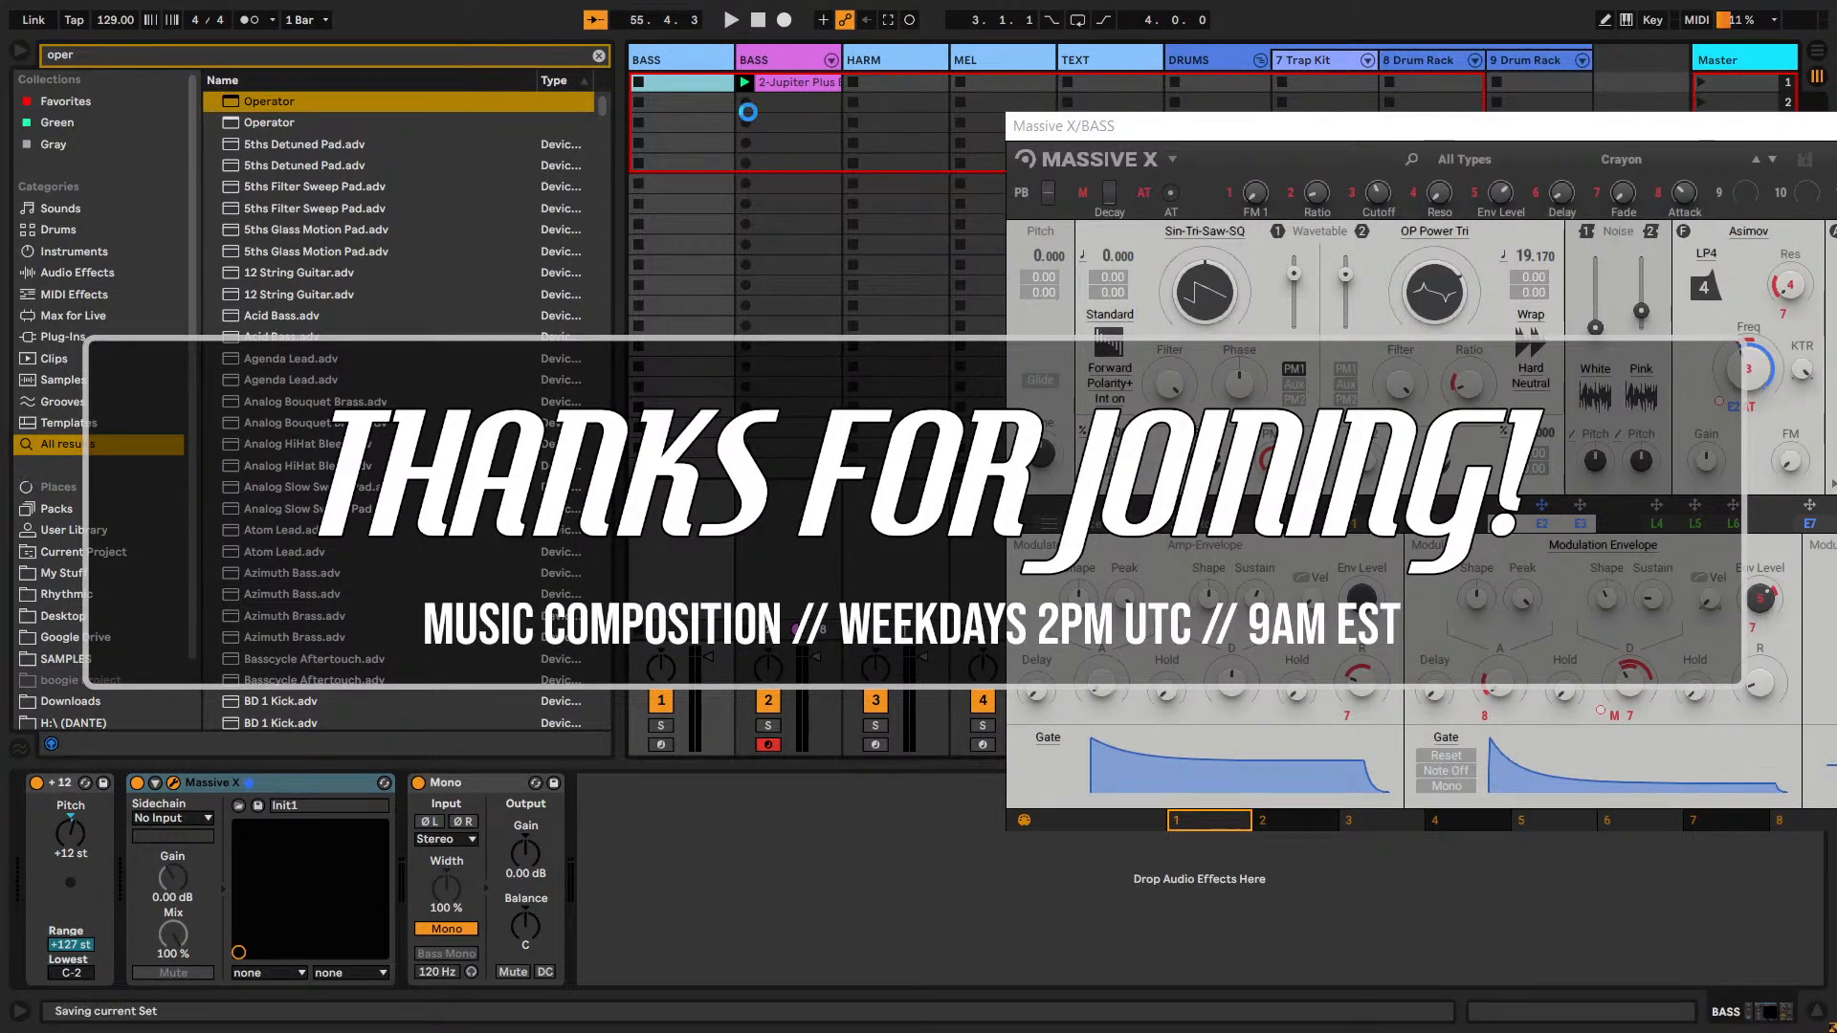